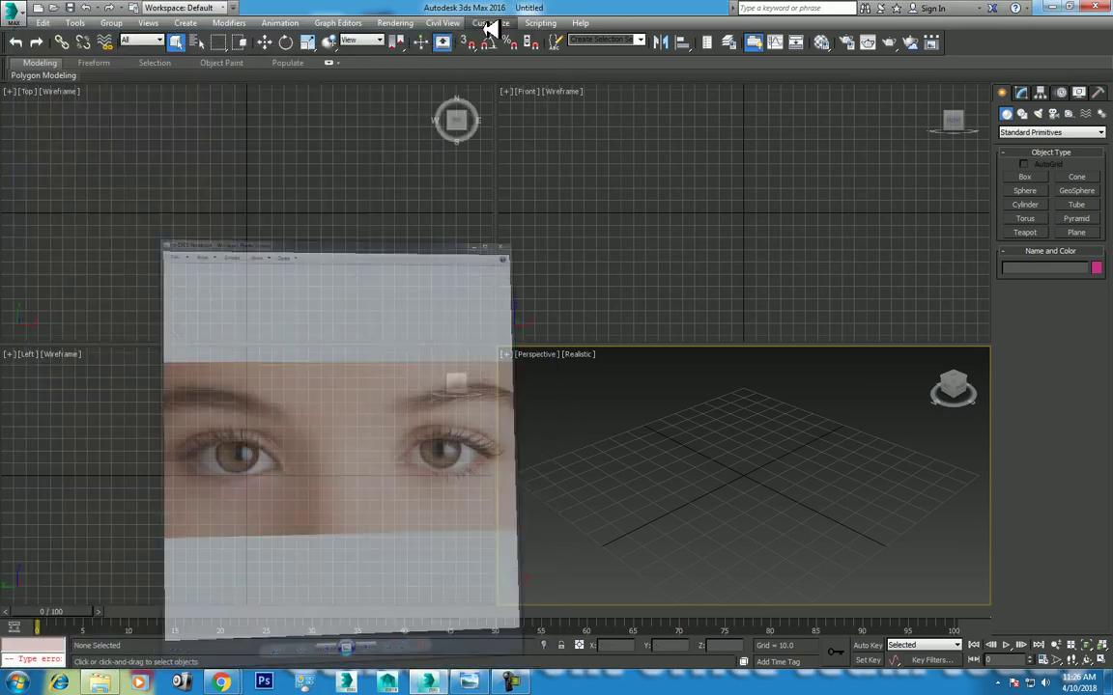
Step: Switch the scene units to Generic Units
{"action": "left_click", "coordinate": [490, 10]}
{"action": "left_click", "coordinate": [484, 23]}
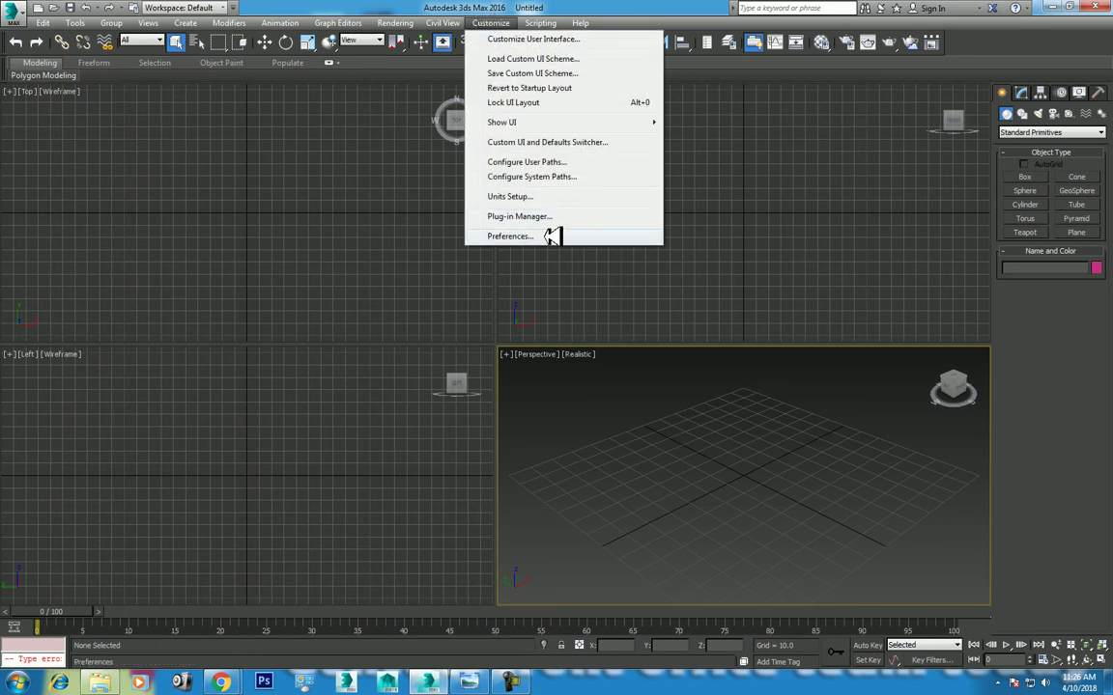
{"action": "left_click", "coordinate": [568, 197]}
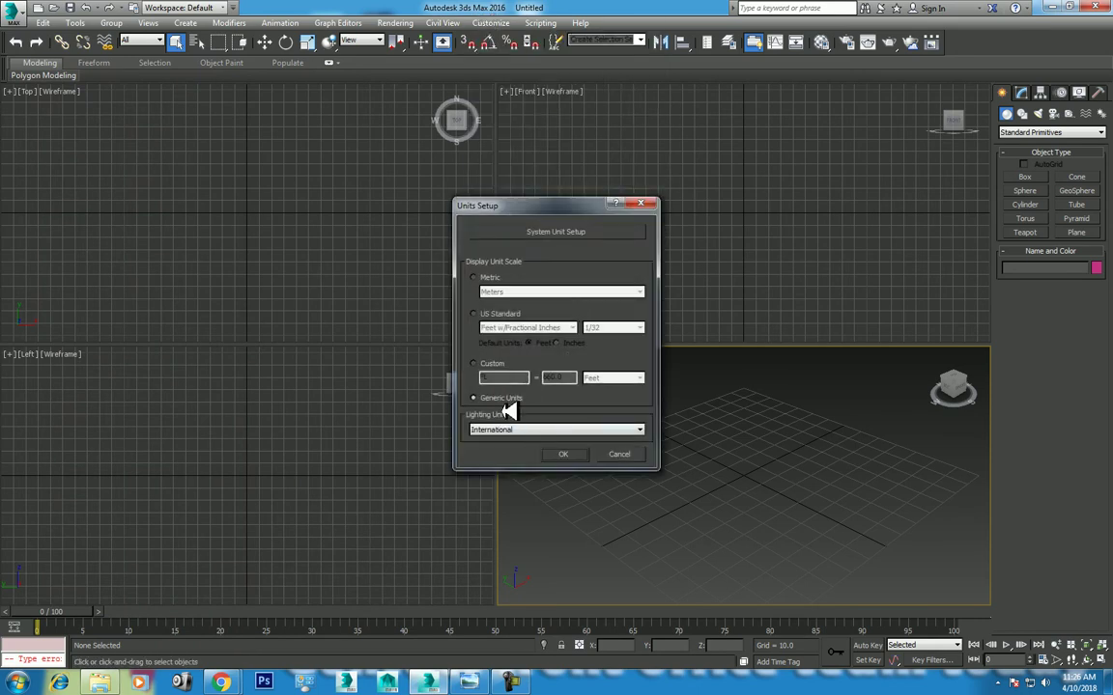
{"action": "left_click", "coordinate": [562, 455]}
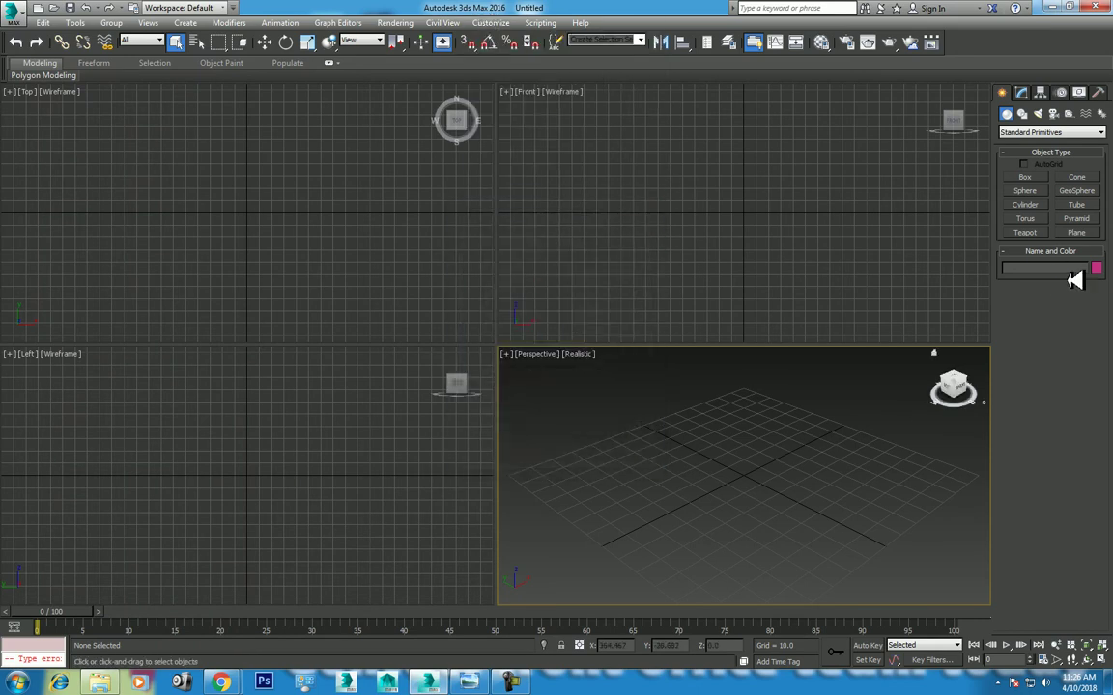
Step: Draw a plane in the Front view with one length and one width segment, at X 0
{"action": "left_click", "coordinate": [1076, 233]}
{"action": "left_click_drag", "start_coordinate": [640, 127], "coordinate": [862, 283]}
{"action": "right_click", "coordinate": [921, 228]}
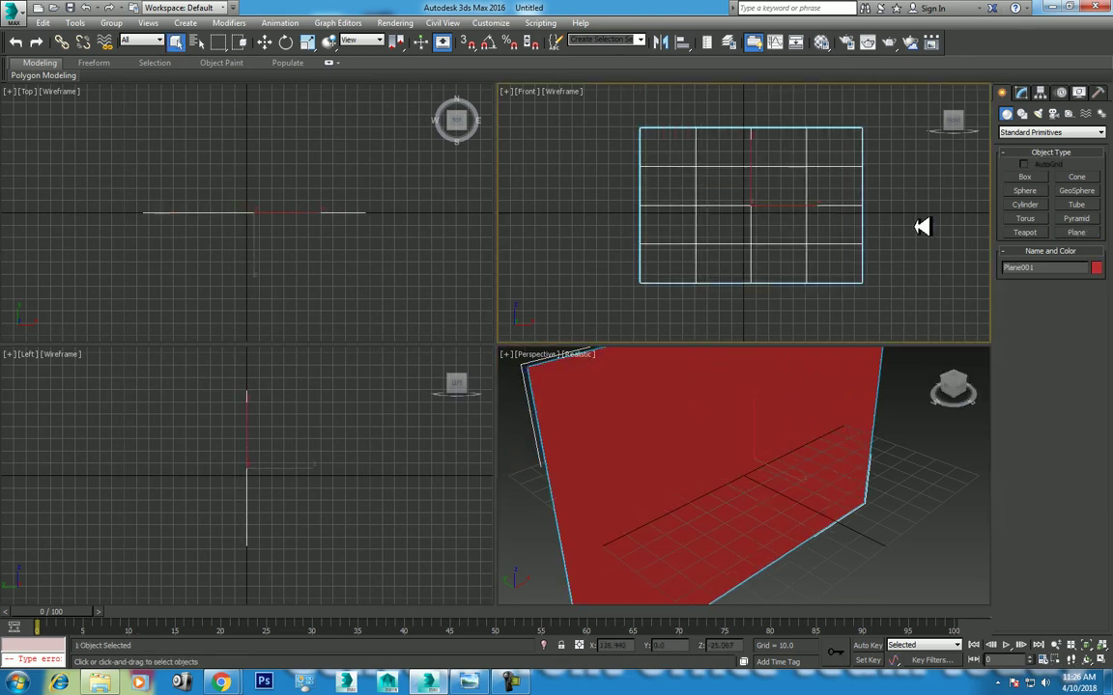
{"action": "left_click", "coordinate": [1026, 93]}
{"action": "right_click", "coordinate": [1091, 330]}
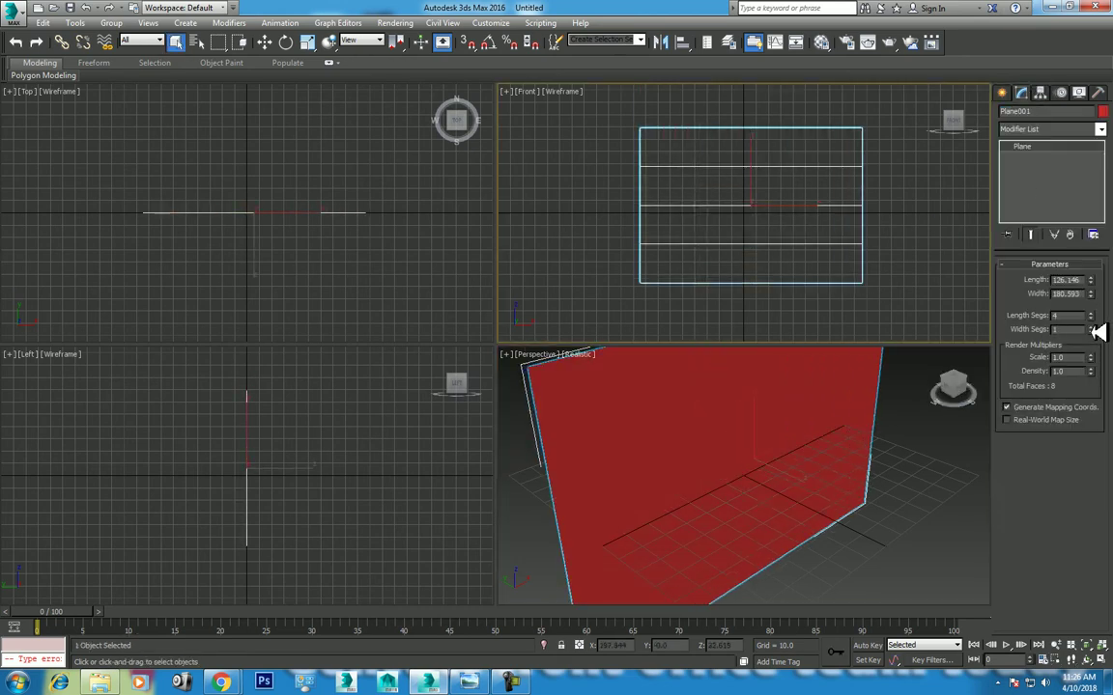
{"action": "right_click", "coordinate": [1092, 316]}
{"action": "right_click", "coordinate": [745, 473]}
{"action": "left_click", "coordinate": [741, 488]}
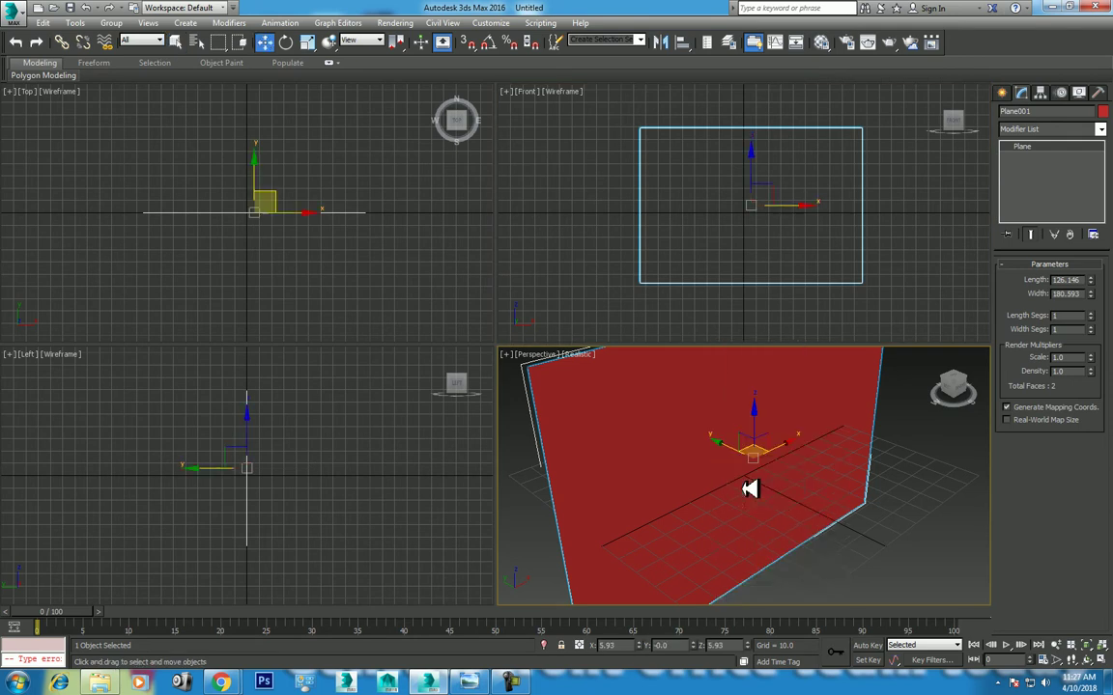
{"action": "right_click", "coordinate": [647, 646]}
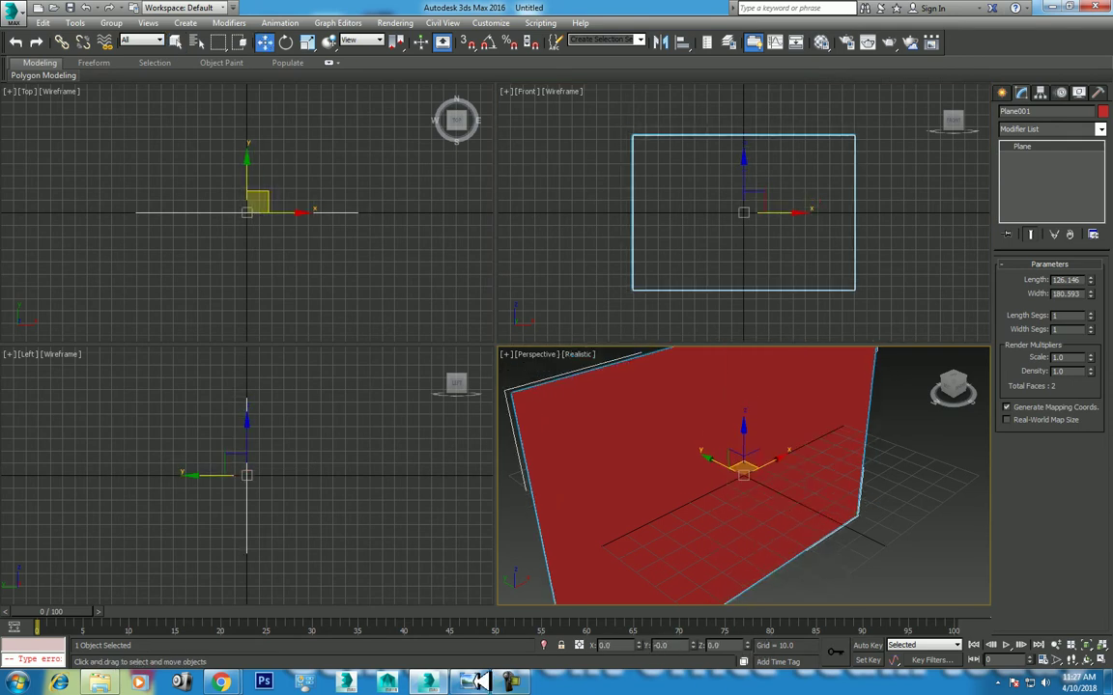
Step: Set the plane's Length to 1000 and Width to 2000
{"action": "left_click", "coordinate": [428, 612]}
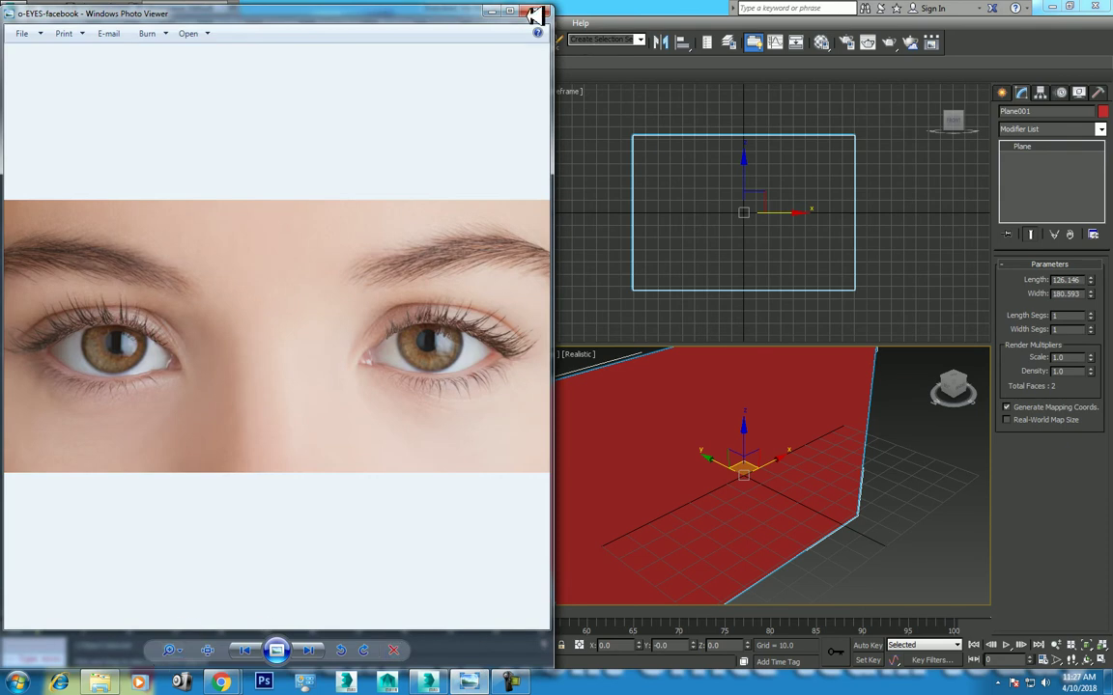
{"action": "left_click", "coordinate": [491, 11]}
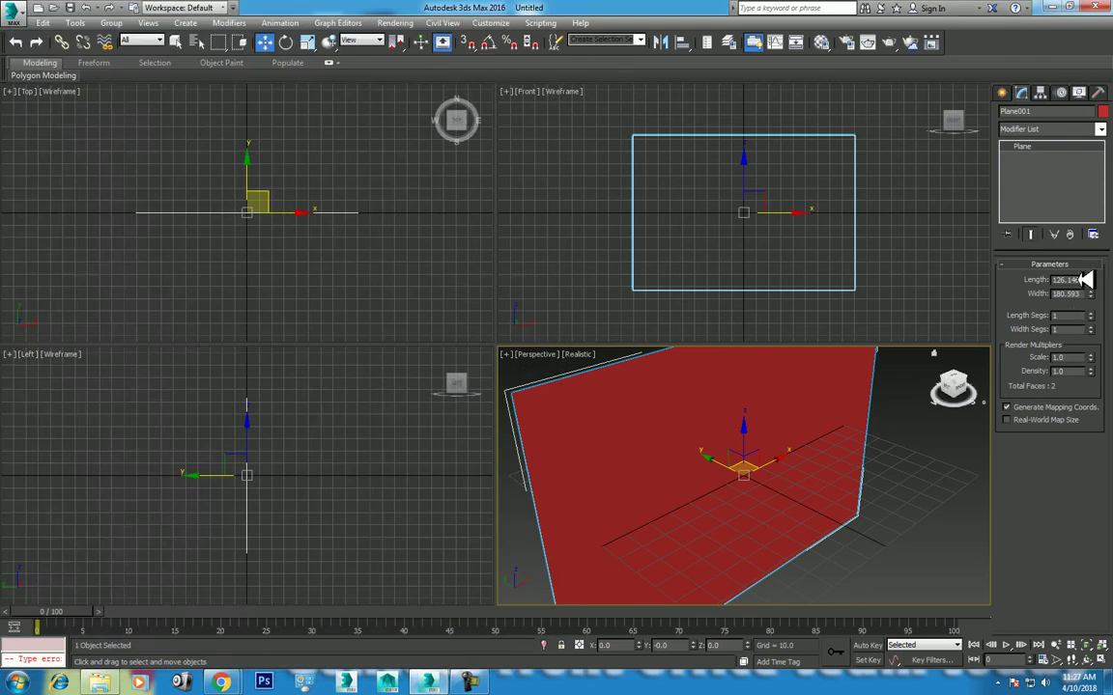
{"action": "left_click_drag", "start_coordinate": [1085, 279], "coordinate": [852, 279]}
{"action": "key", "text": "Tab"}
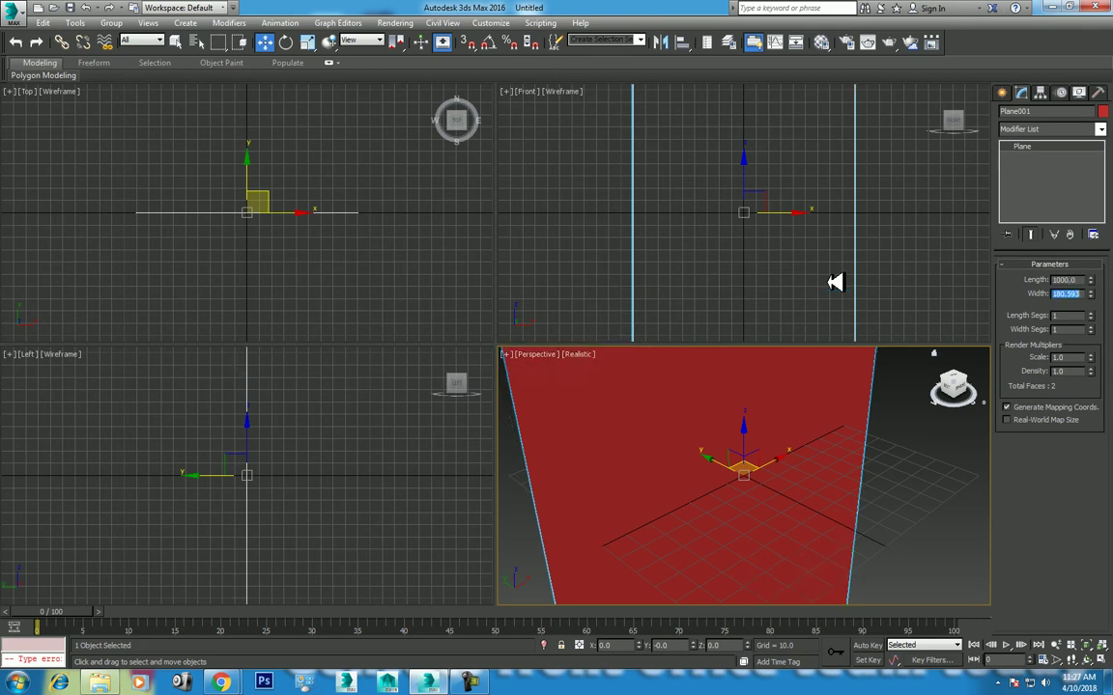
{"action": "type", "text": "2000"}
{"action": "key", "text": "Return"}
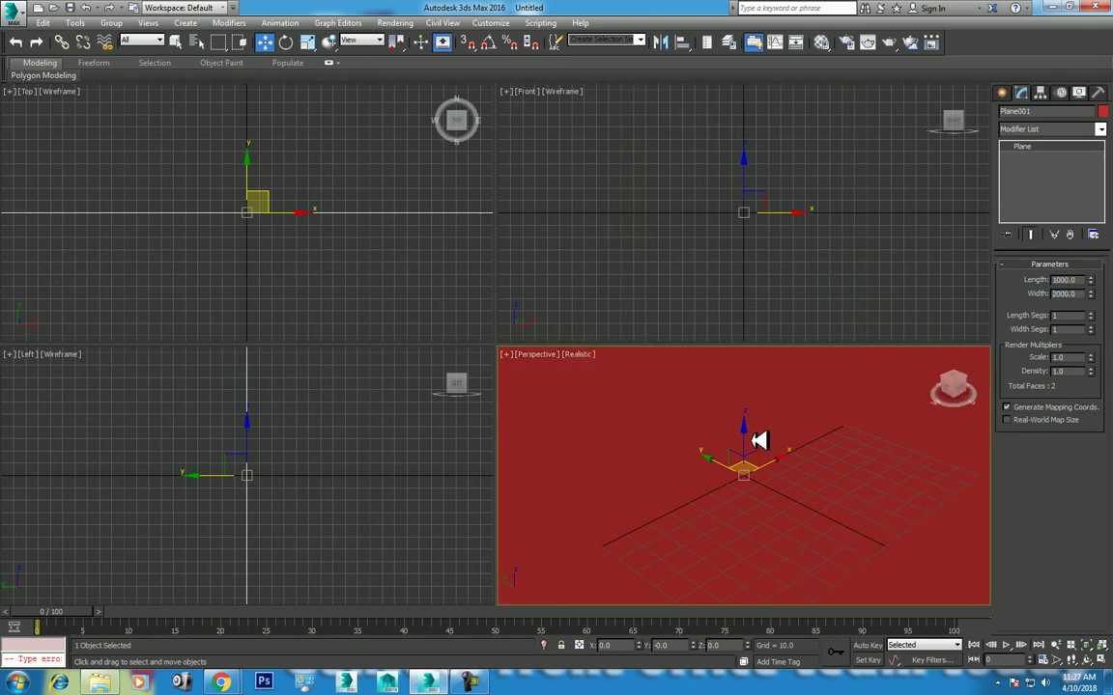
Step: Orbit the perspective view so the plane faces the camera, and open the eye photo folder
{"action": "scroll", "coordinate": [762, 437], "scroll_direction": "down", "scroll_amount": 5}
{"action": "scroll", "coordinate": [686, 454], "scroll_direction": "up", "scroll_amount": 1}
{"action": "middle_click_drag", "start_coordinate": [686, 454], "coordinate": [746, 479]}
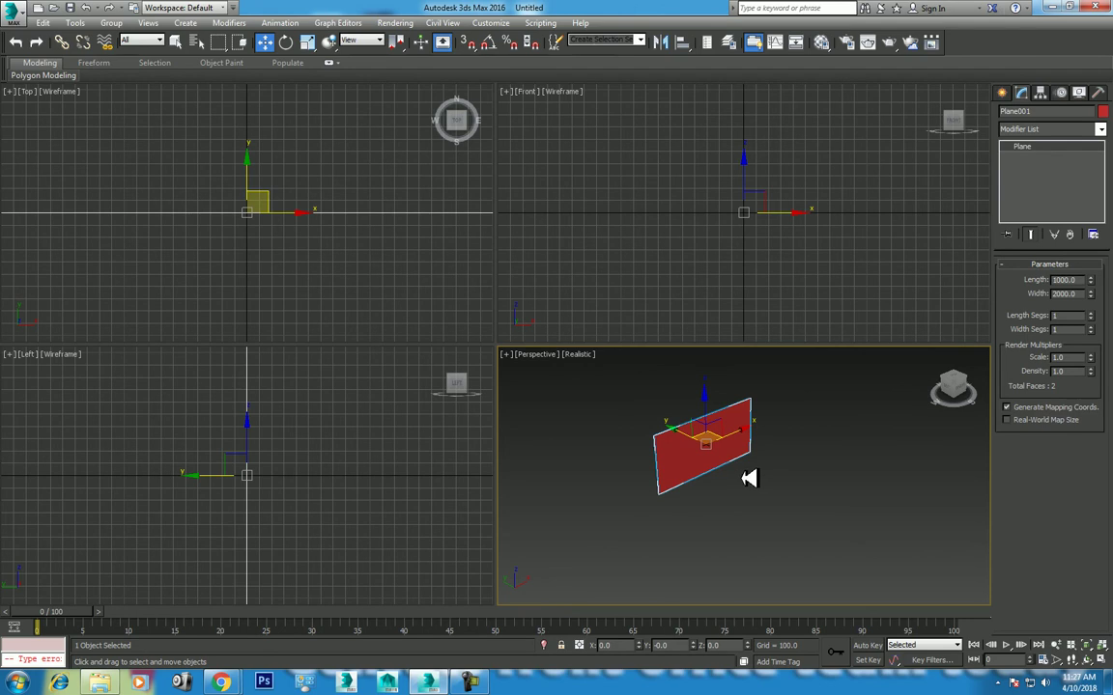
{"action": "scroll", "coordinate": [749, 478], "scroll_direction": "up", "scroll_amount": 3}
{"action": "left_click", "coordinate": [1102, 655]}
{"action": "mouse_move", "coordinate": [795, 551]}
{"action": "left_mouse_down"}
{"action": "mouse_move", "coordinate": [658, 455]}
{"action": "mouse_move", "coordinate": [756, 460]}
{"action": "left_mouse_up"}
{"action": "right_click", "coordinate": [734, 493]}
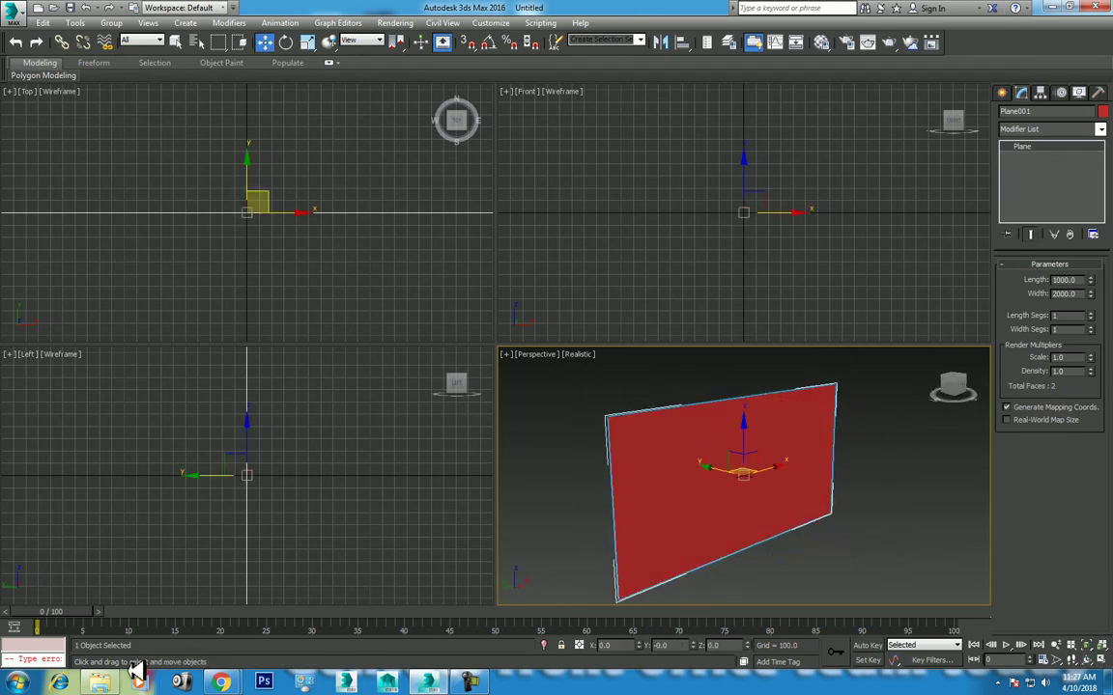
{"action": "left_click", "coordinate": [138, 680]}
Step: Load o-EYES-facebook.jpg as the diffuse bitmap of an unused material slot
{"action": "left_click", "coordinate": [428, 24]}
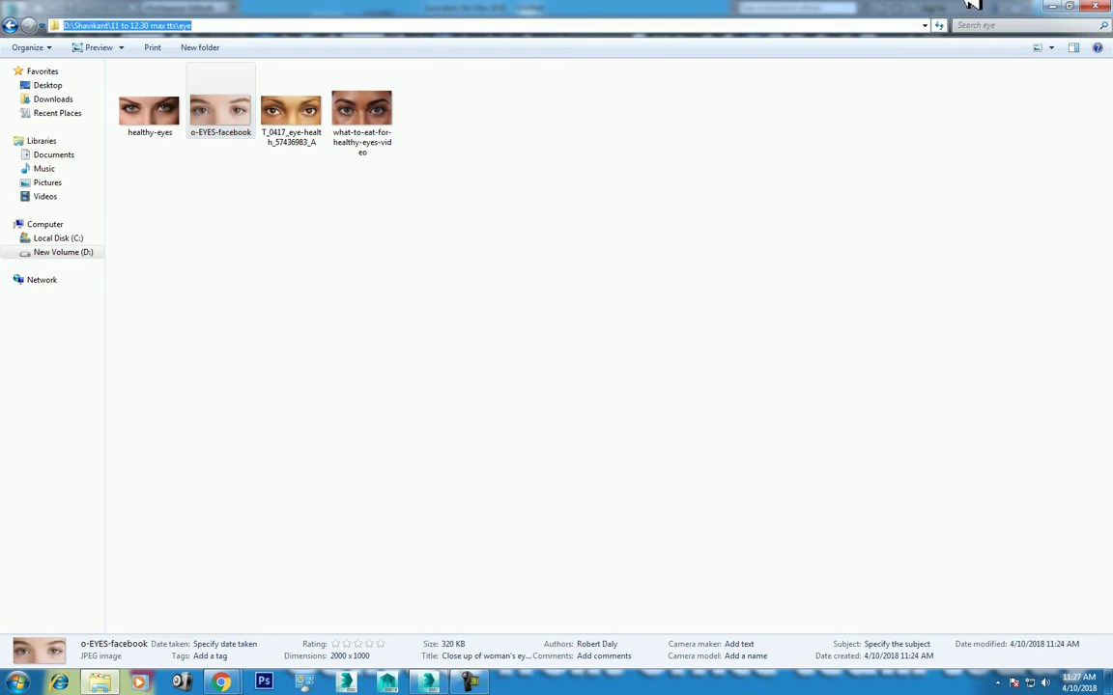
{"action": "left_click", "coordinate": [1049, 6]}
{"action": "left_click", "coordinate": [812, 532]}
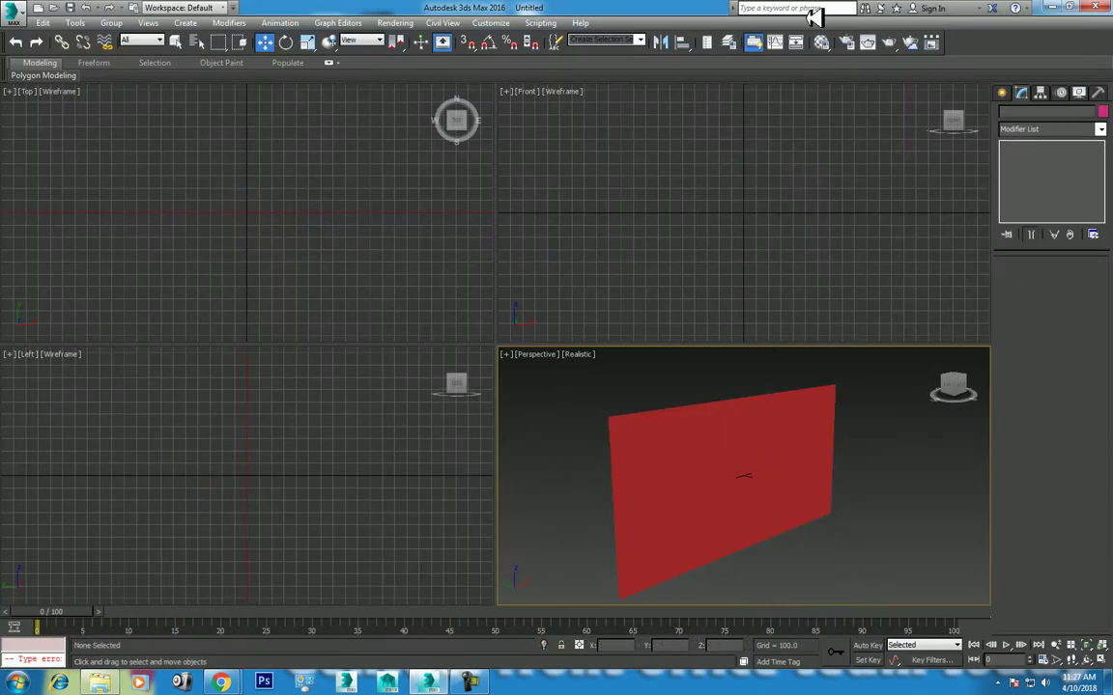
{"action": "key", "text": "m"}
{"action": "left_click", "coordinate": [87, 267]}
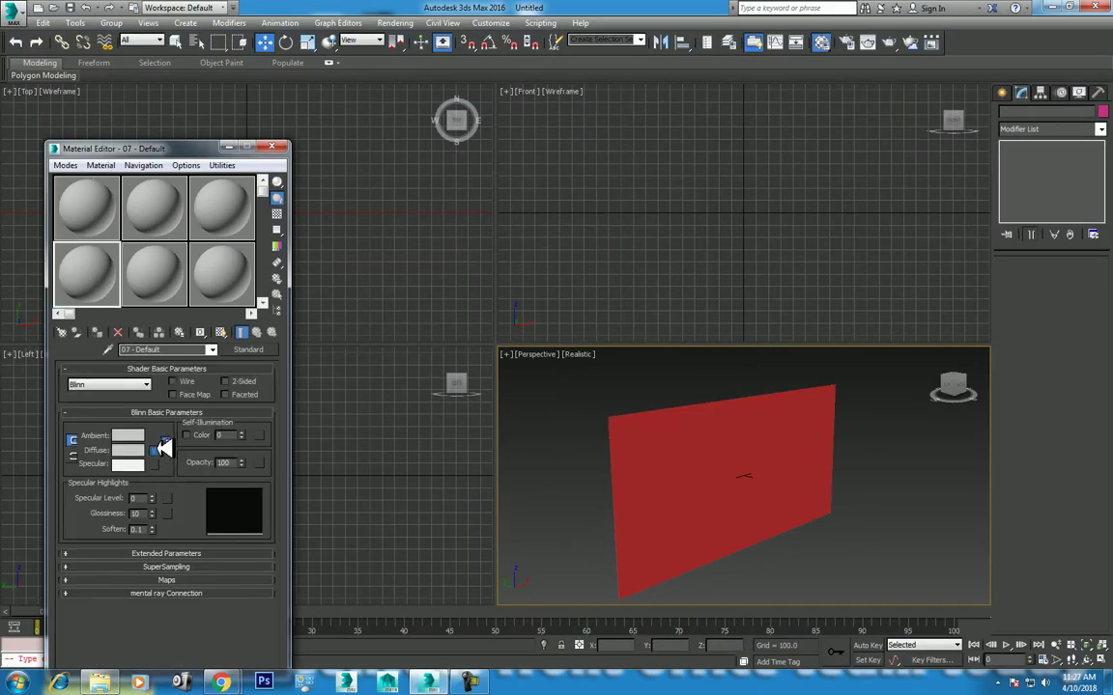
{"action": "left_click", "coordinate": [164, 448]}
{"action": "double_click", "coordinate": [477, 192]}
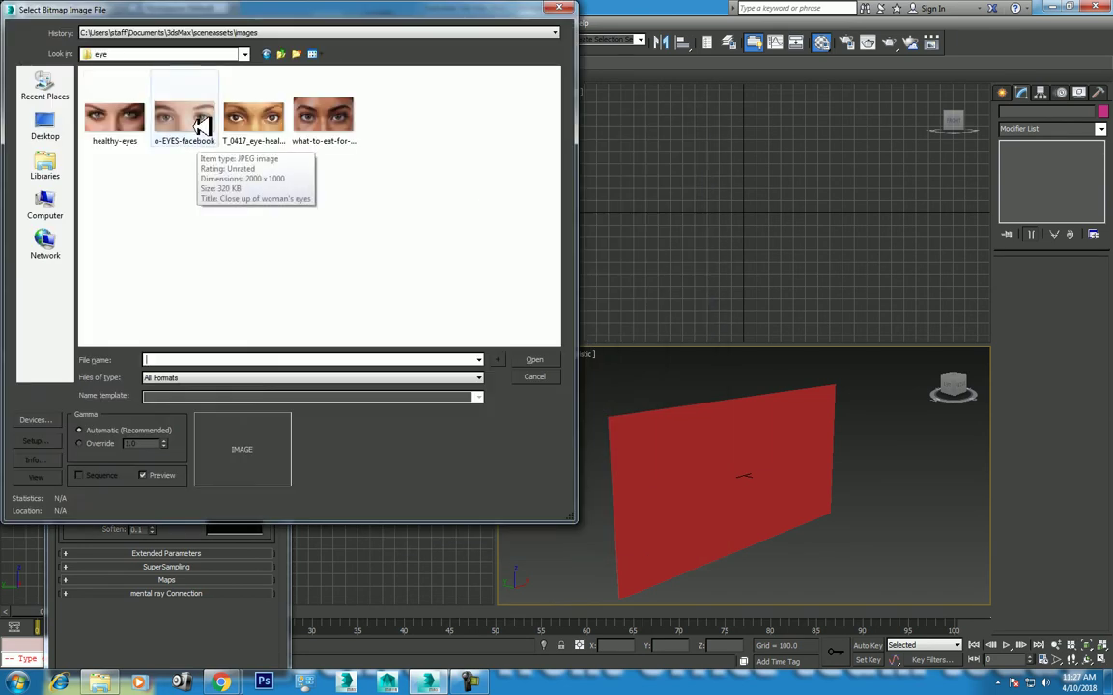
{"action": "left_click", "coordinate": [200, 126]}
{"action": "double_click", "coordinate": [200, 126]}
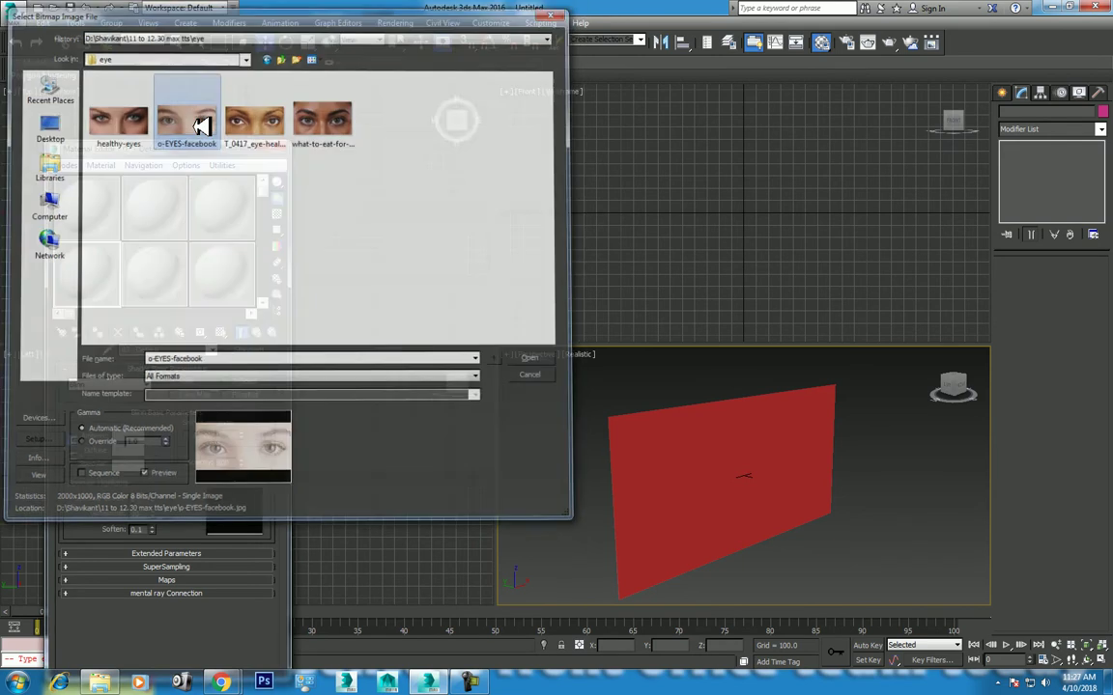
Step: Assign the eye material to the plane and show its texture in the viewport
{"action": "left_click", "coordinate": [618, 487]}
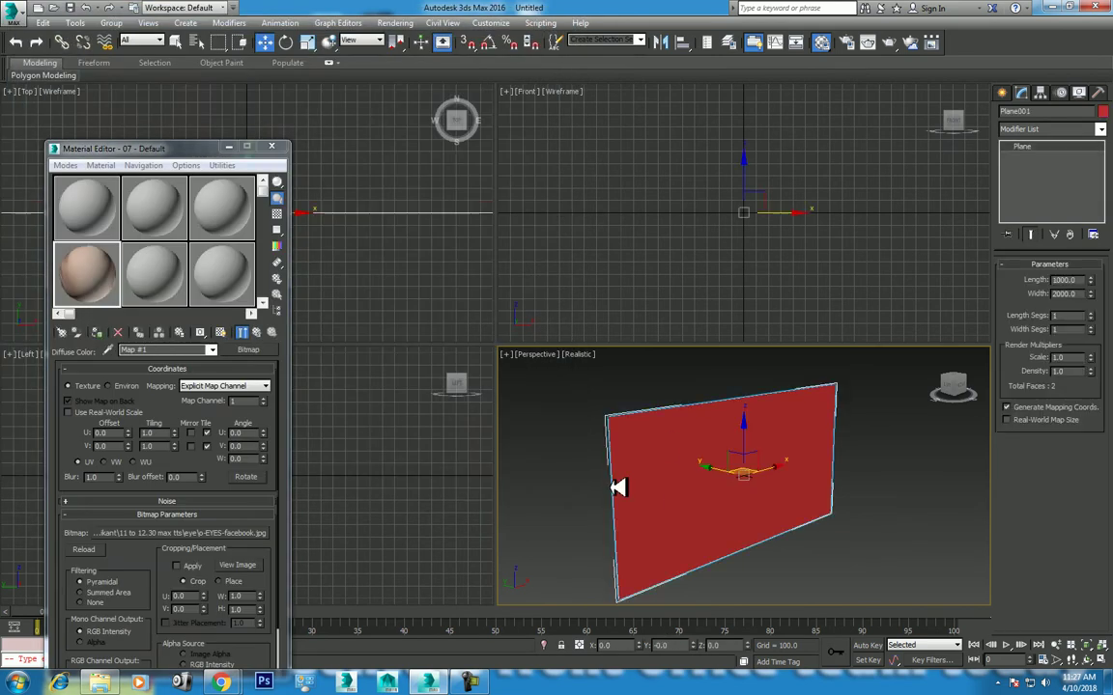
{"action": "left_click", "coordinate": [98, 333]}
{"action": "left_click", "coordinate": [221, 332]}
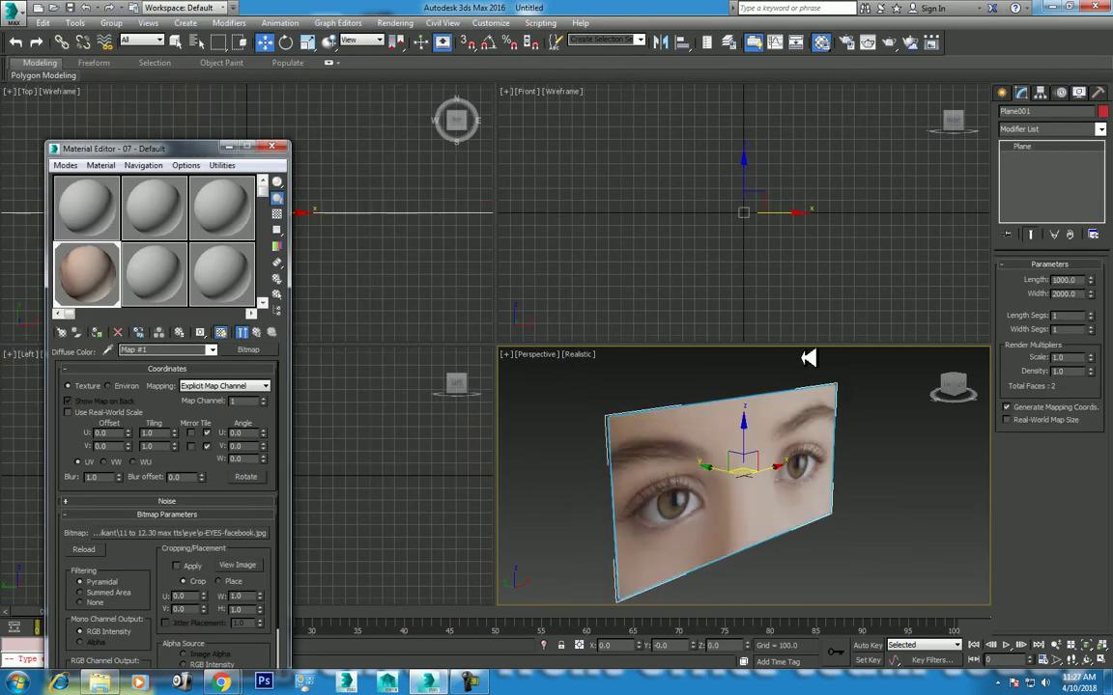
{"action": "right_click", "coordinate": [720, 251]}
Step: Frame the plane in the Front view with Realistic shading and maximize that view
{"action": "key", "text": "z"}
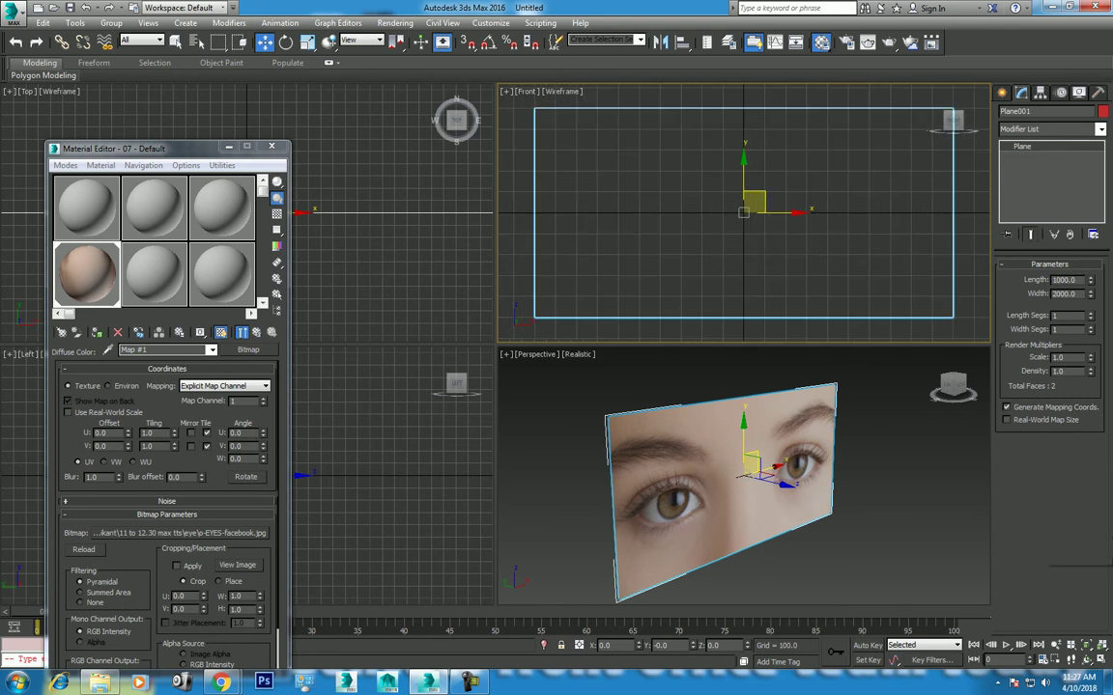
{"action": "left_click", "coordinate": [1089, 644]}
{"action": "left_click", "coordinate": [1089, 645]}
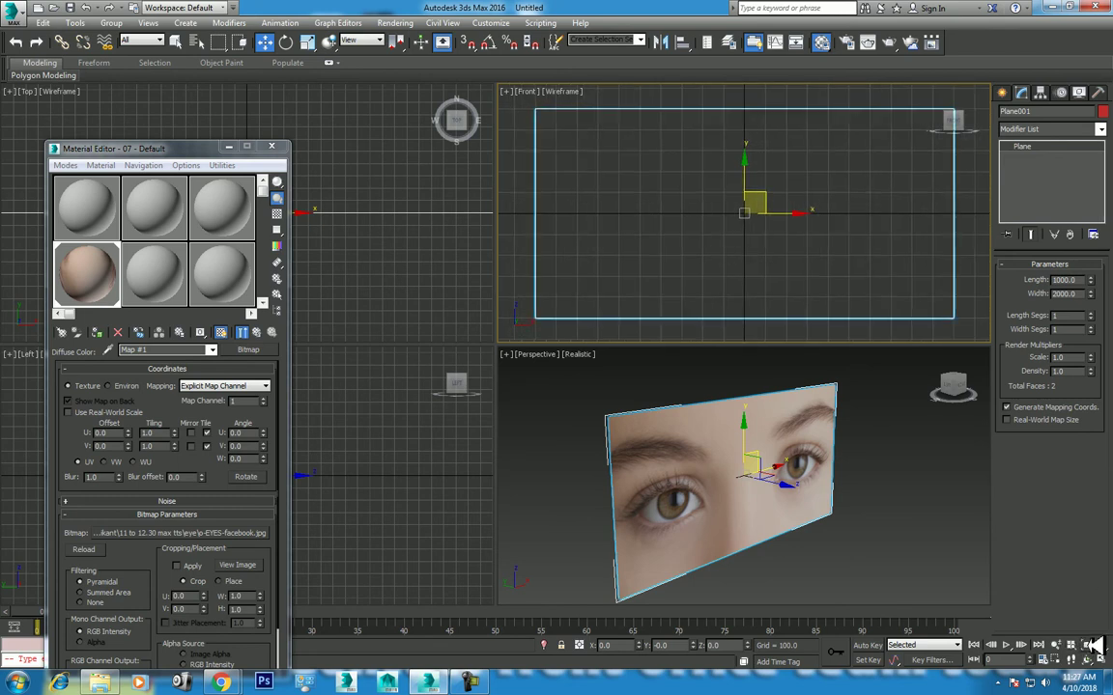
{"action": "middle_click_drag", "start_coordinate": [558, 245], "coordinate": [643, 239]}
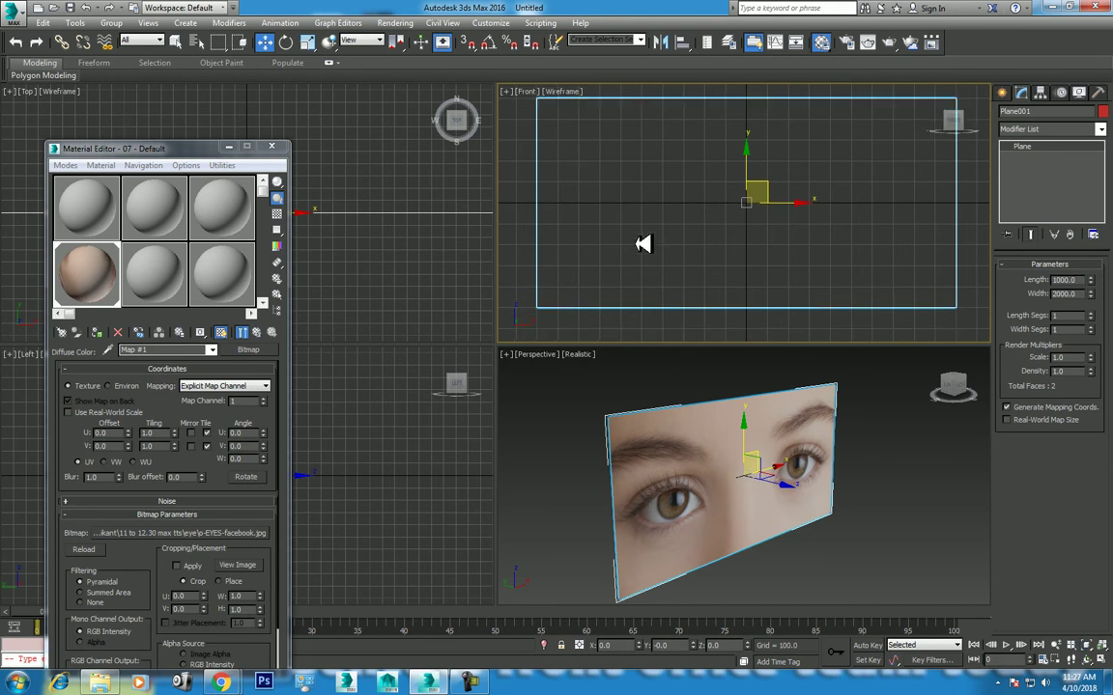
{"action": "key", "text": "F3"}
{"action": "key", "text": "alt+w"}
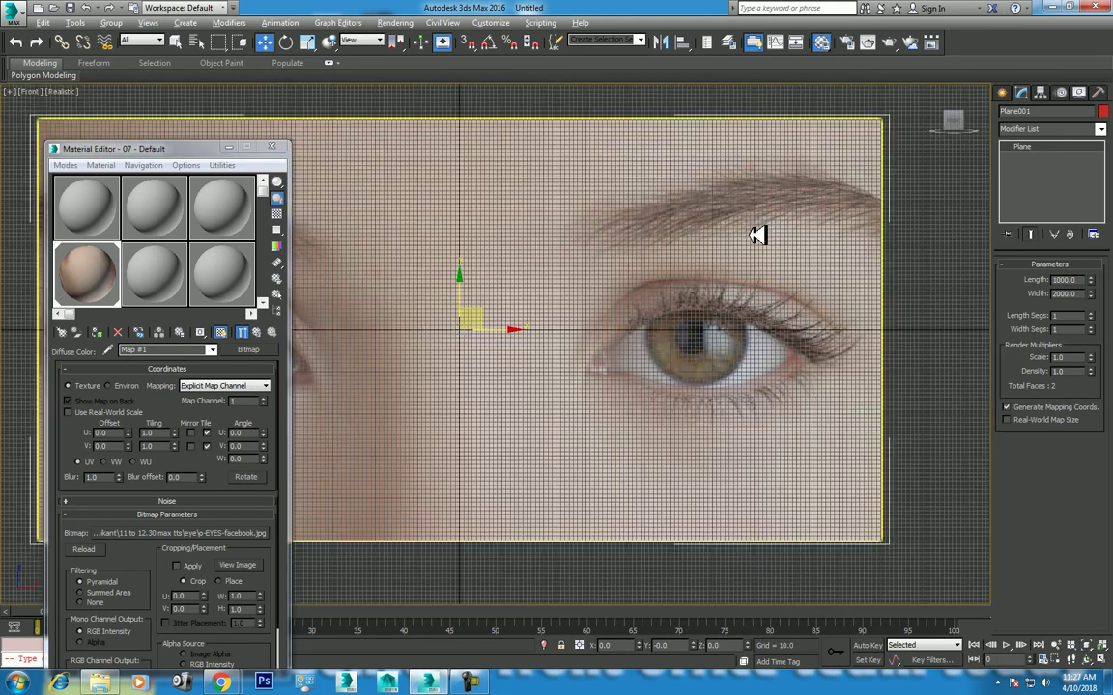
Step: Hide the viewport grid and pan to centre on one eye
{"action": "middle_click_drag", "start_coordinate": [564, 298], "coordinate": [550, 185]}
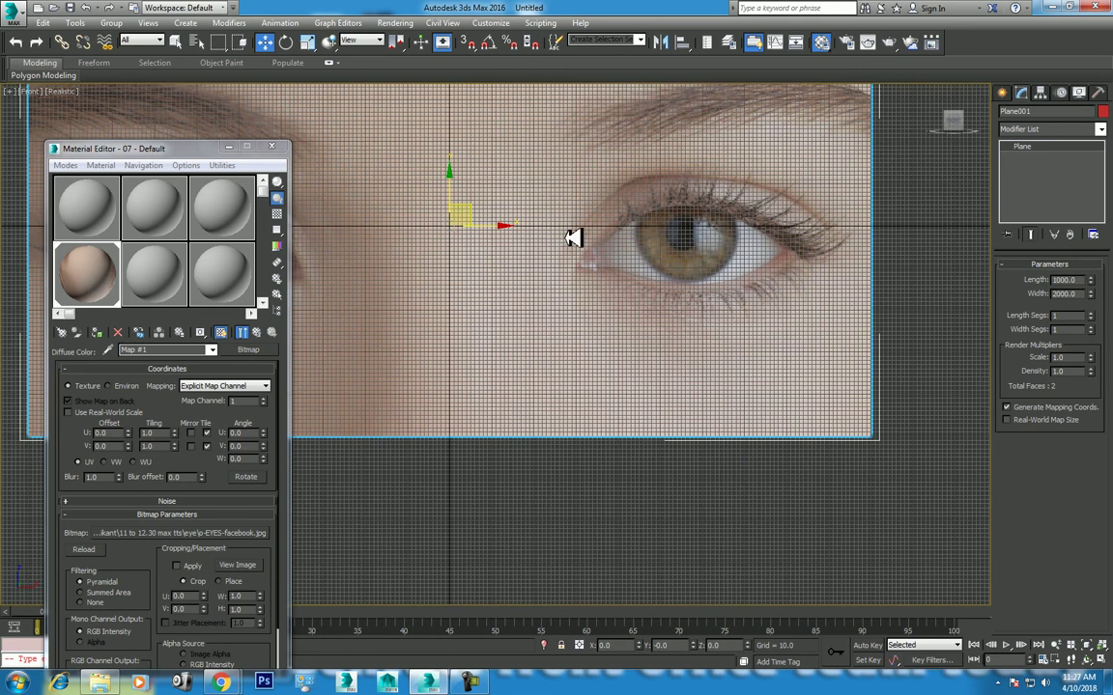
{"action": "key", "text": "g"}
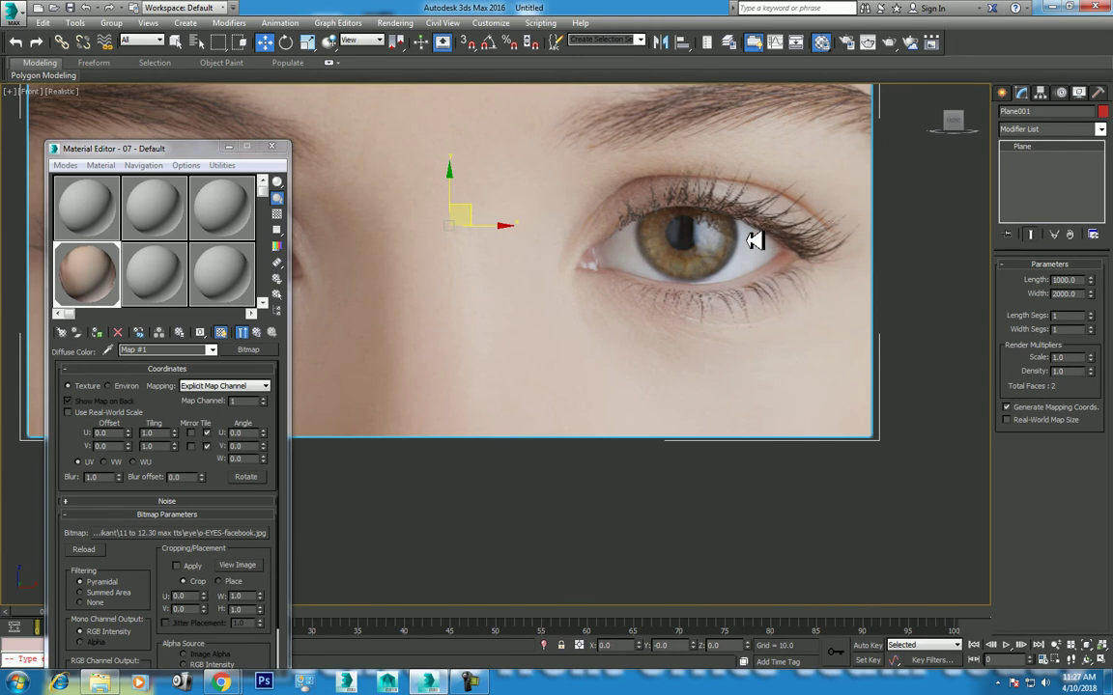
{"action": "middle_click_drag", "start_coordinate": [701, 240], "coordinate": [585, 237]}
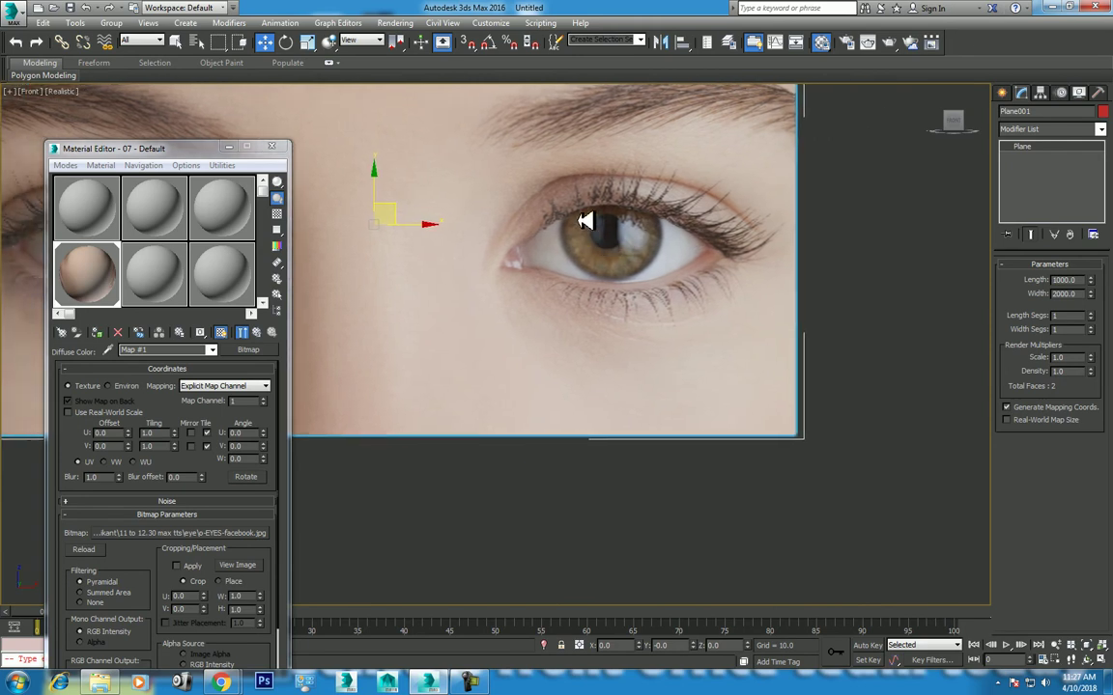
{"action": "left_click", "coordinate": [1004, 91]}
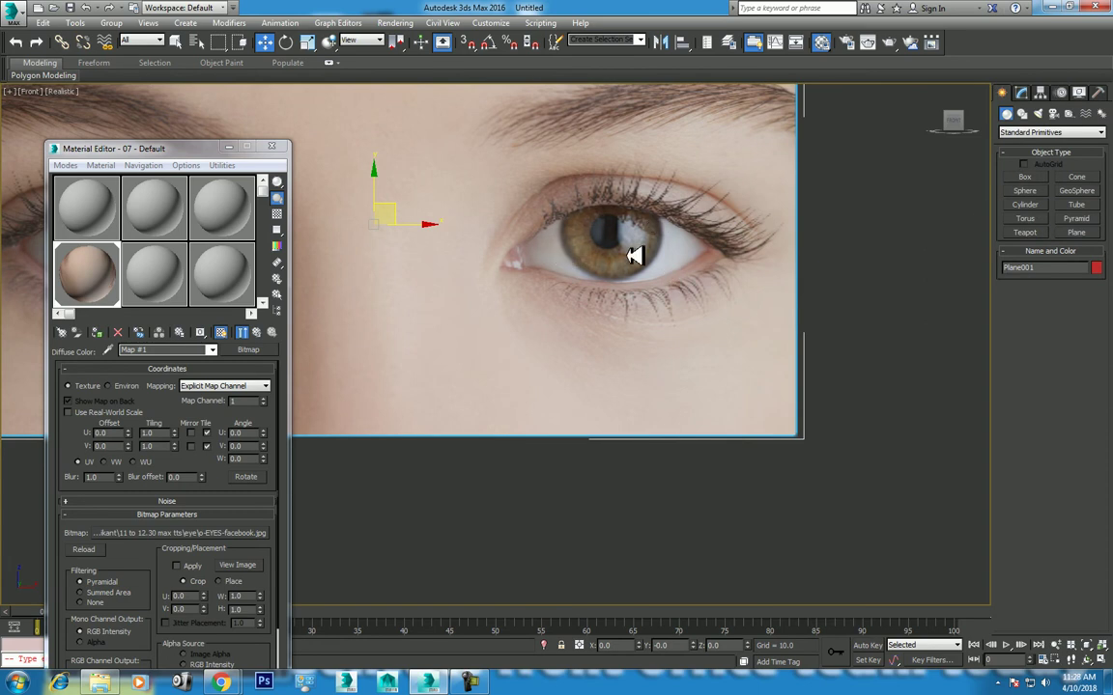
Step: Draw a sphere over the eye's iris in the Front view
{"action": "left_click", "coordinate": [1026, 191]}
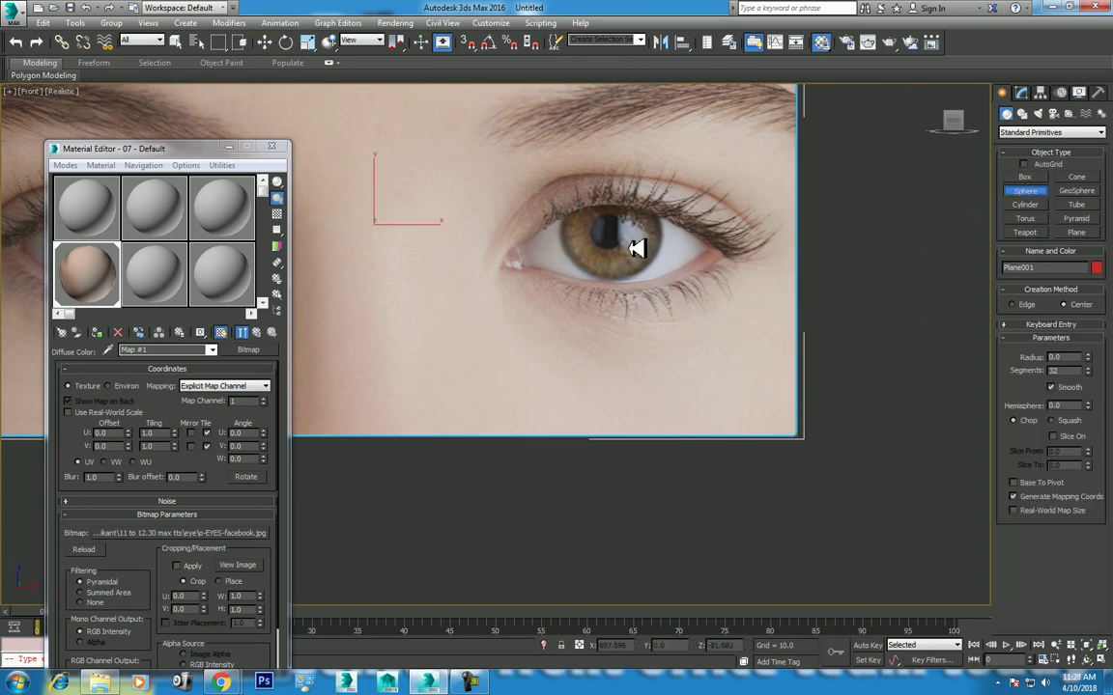
{"action": "mouse_move", "coordinate": [614, 230]}
{"action": "left_mouse_down"}
{"action": "mouse_move", "coordinate": [653, 281]}
{"action": "mouse_move", "coordinate": [690, 292]}
{"action": "left_mouse_up"}
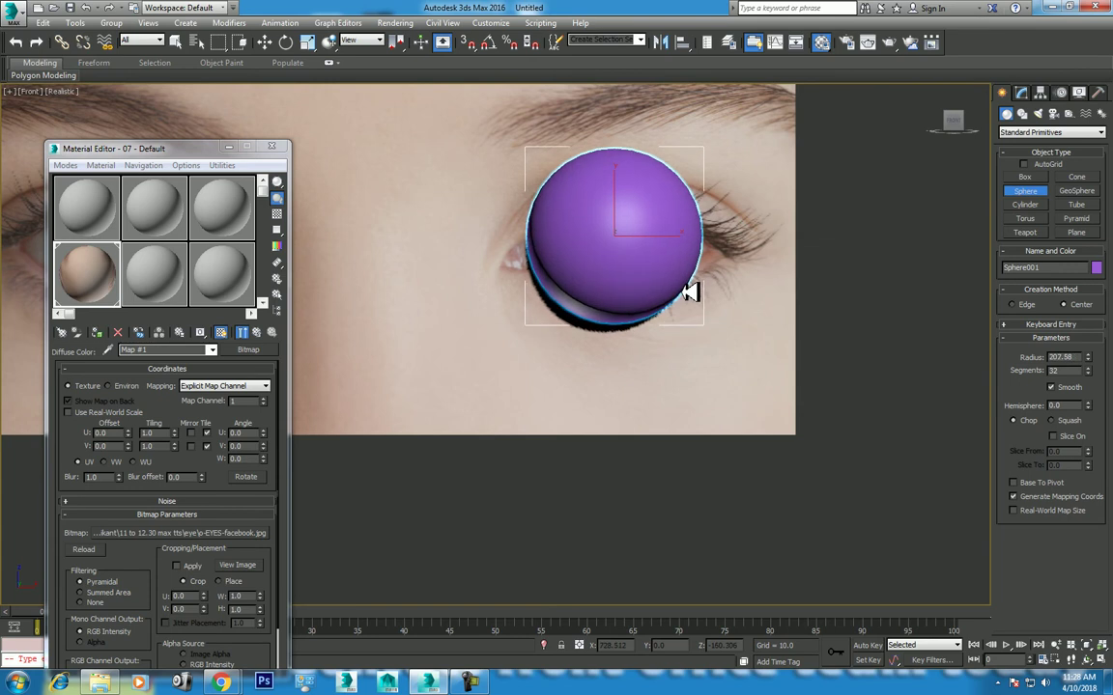
{"action": "key", "text": "w"}
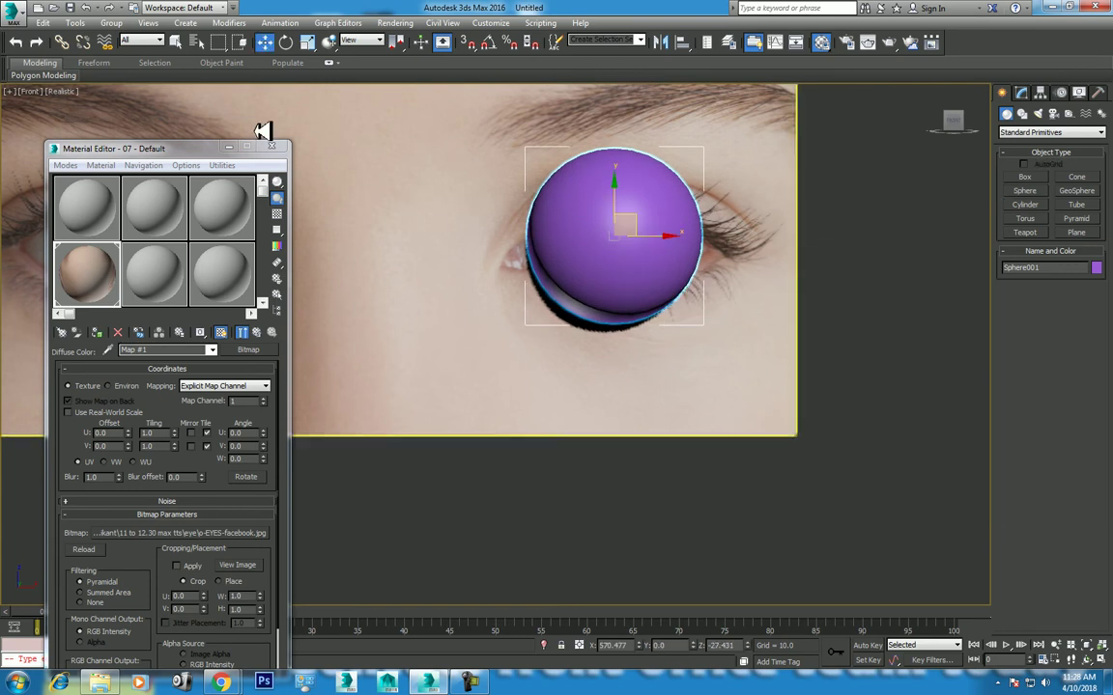
Step: Restore the four views and move the photo plane back to Y 668.336, behind the sphere
{"action": "left_click", "coordinate": [271, 146]}
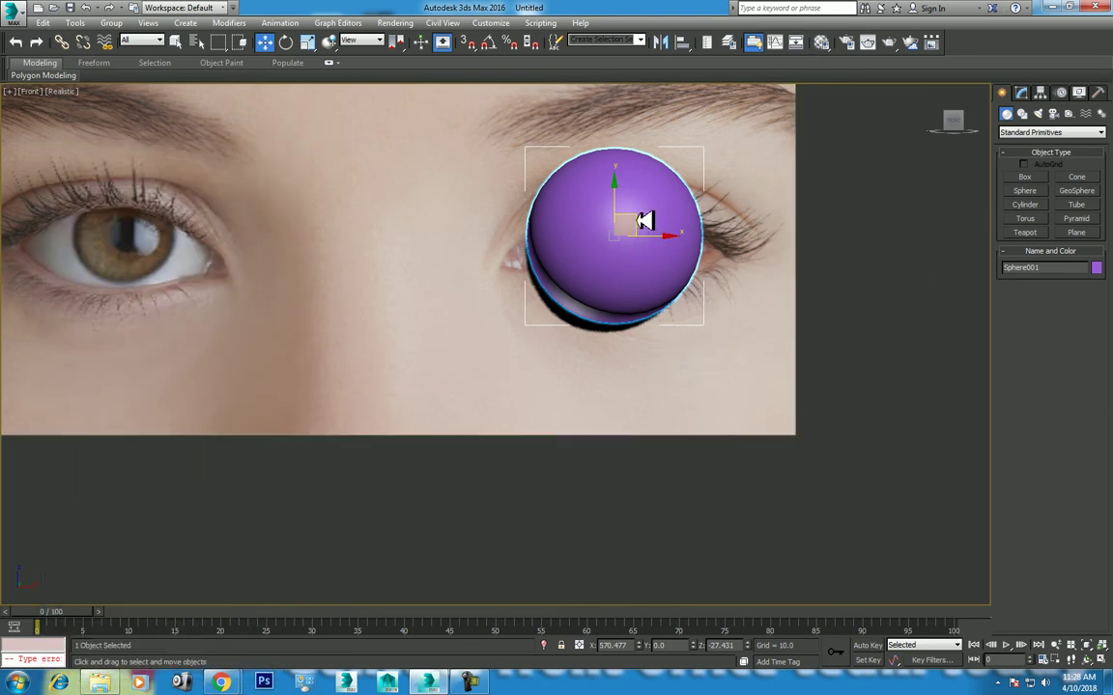
{"action": "key", "text": "alt+w"}
{"action": "scroll", "coordinate": [367, 409], "scroll_direction": "down", "scroll_amount": 5}
{"action": "scroll", "coordinate": [405, 449], "scroll_direction": "down", "scroll_amount": 2}
{"action": "left_click_drag", "start_coordinate": [295, 537], "coordinate": [412, 514]}
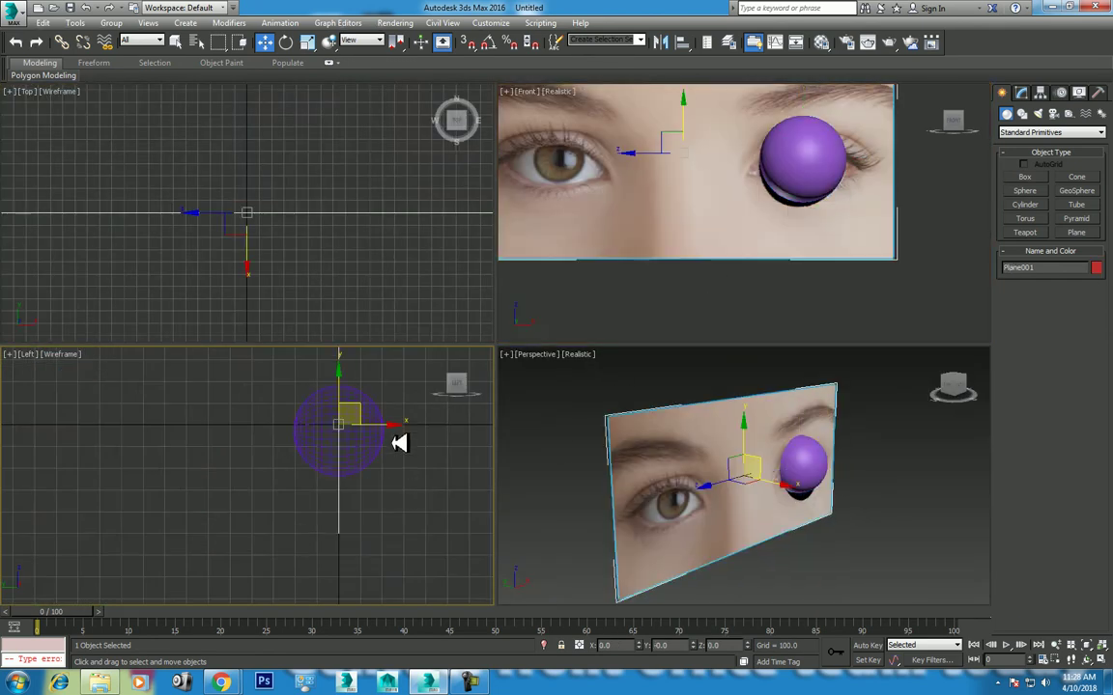
{"action": "left_click_drag", "start_coordinate": [399, 429], "coordinate": [229, 404]}
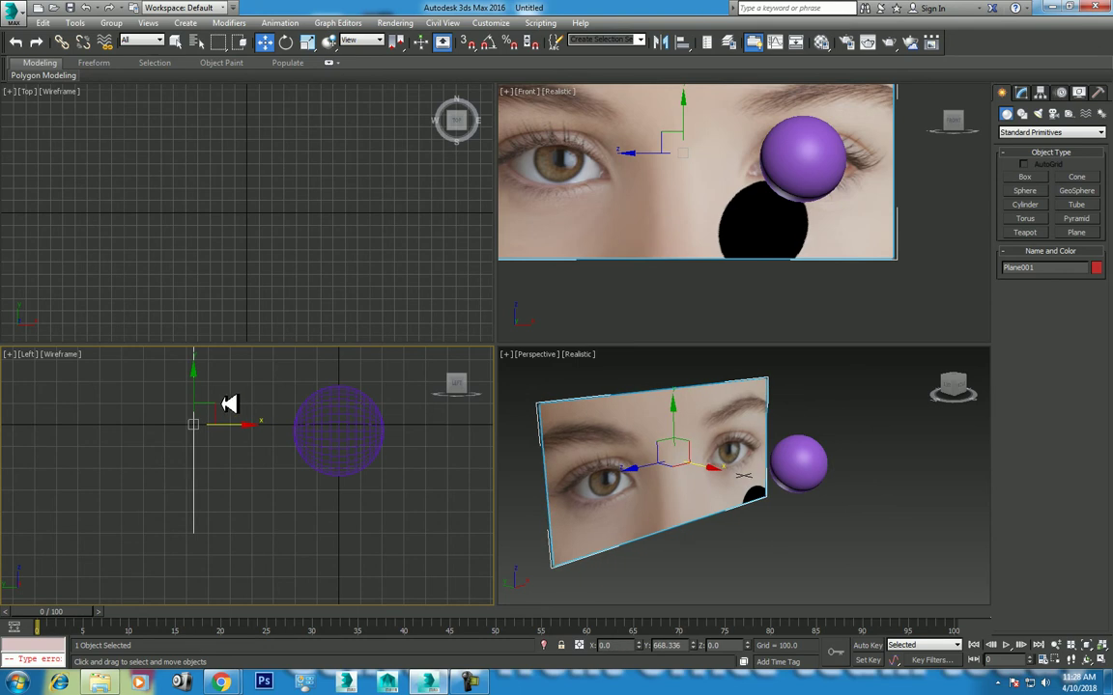
{"action": "right_click", "coordinate": [227, 404]}
Step: Freeze the photo plane, set the Front view to plain Shaded, and select the sphere
{"action": "left_click", "coordinate": [291, 489]}
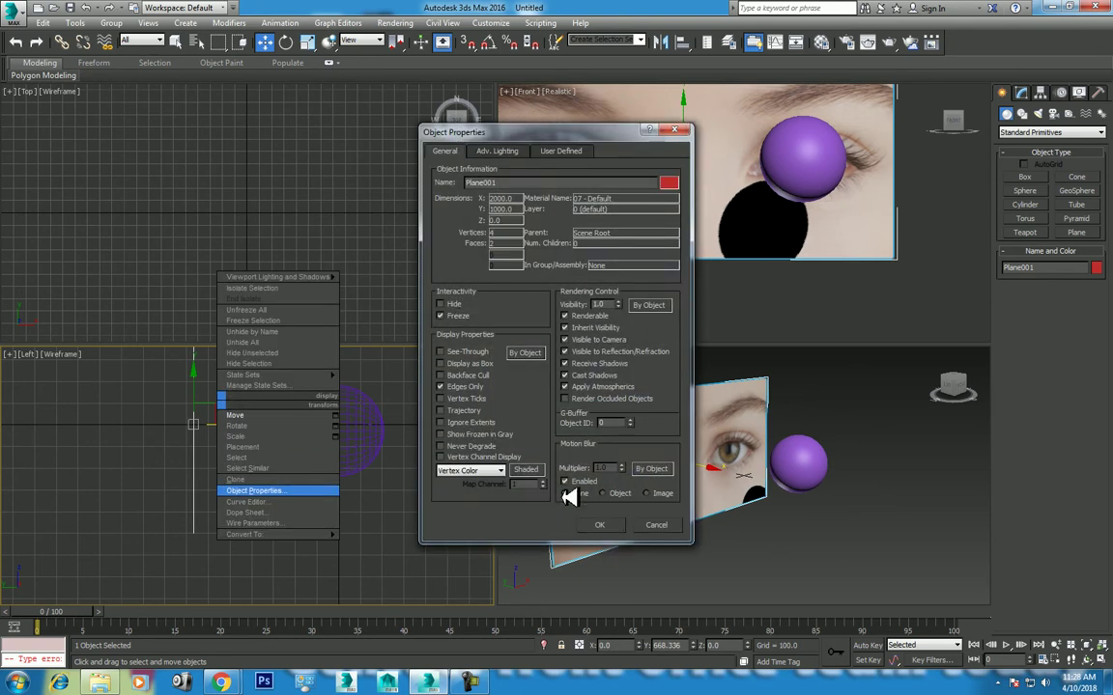
{"action": "left_click", "coordinate": [606, 528]}
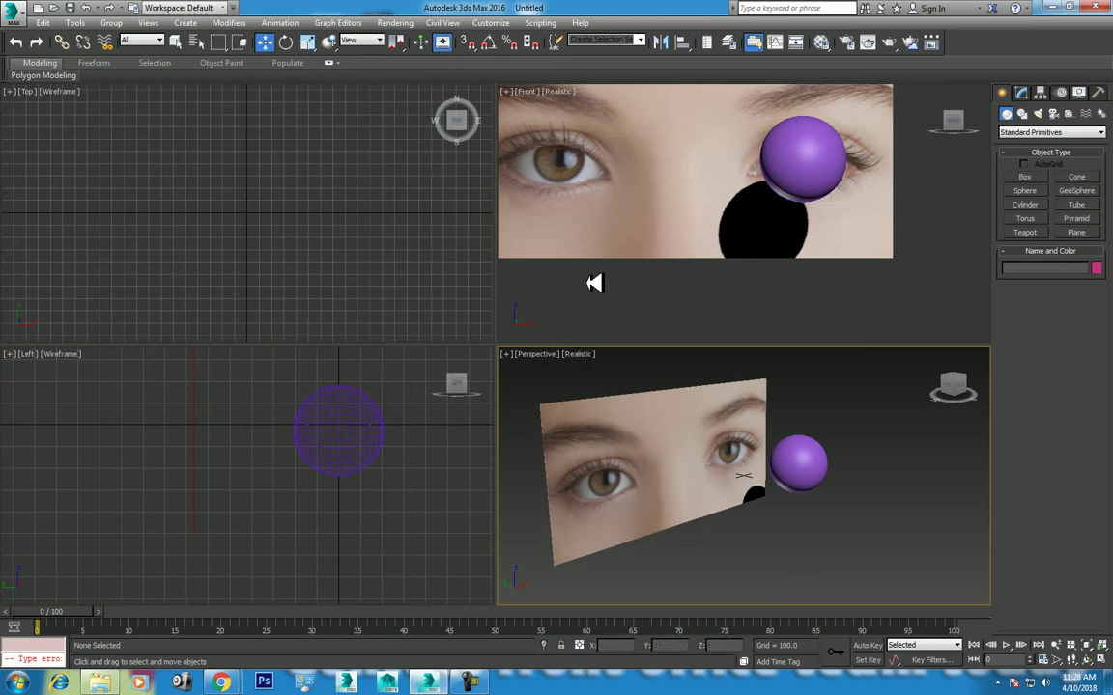
{"action": "left_click", "coordinate": [566, 91]}
{"action": "left_click", "coordinate": [593, 119]}
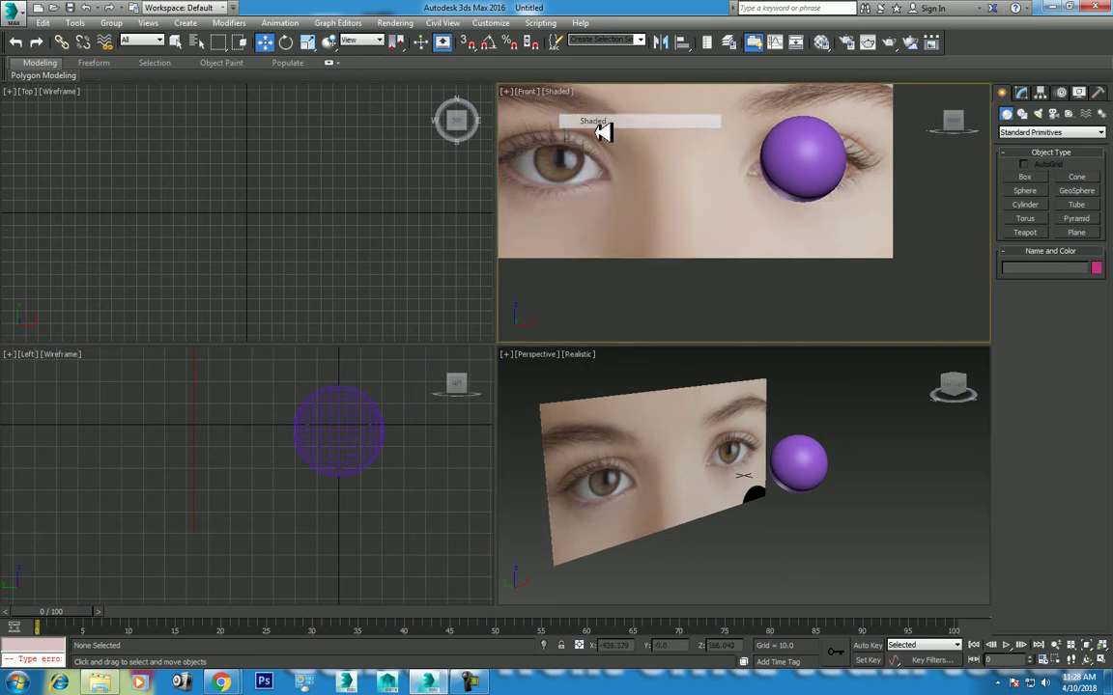
{"action": "left_click", "coordinate": [802, 155]}
{"action": "left_click", "coordinate": [820, 43]}
Step: Assign material 08 - Default to the sphere and drop its opacity to 0
{"action": "left_click", "coordinate": [144, 269]}
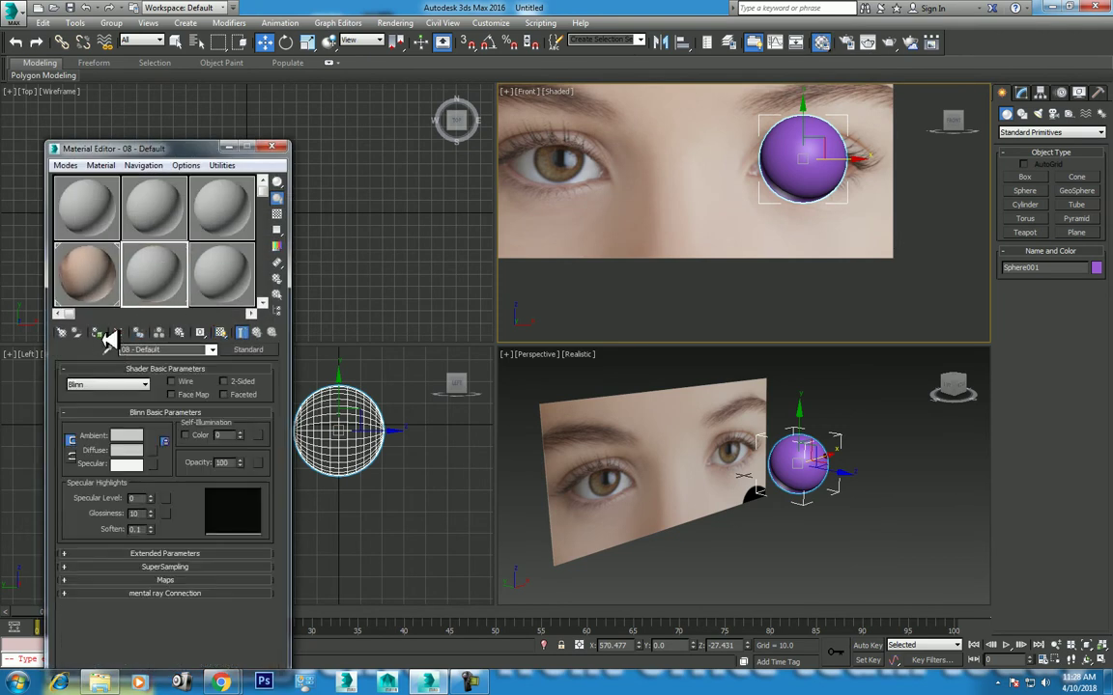
{"action": "left_click", "coordinate": [97, 332]}
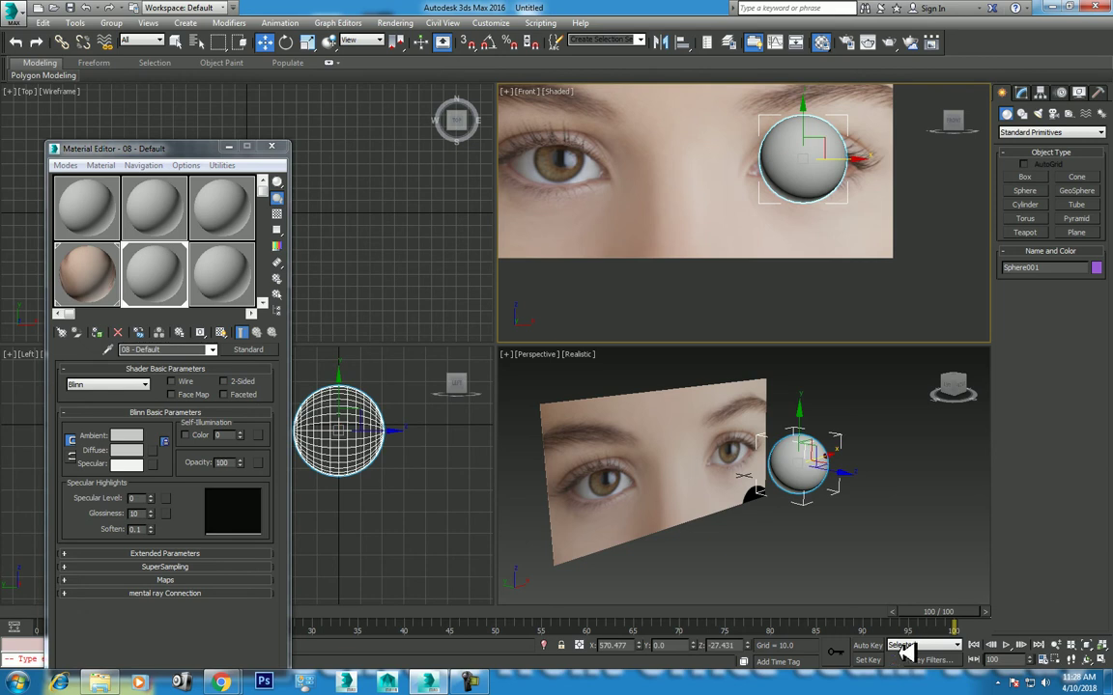
{"action": "left_click", "coordinate": [868, 644]}
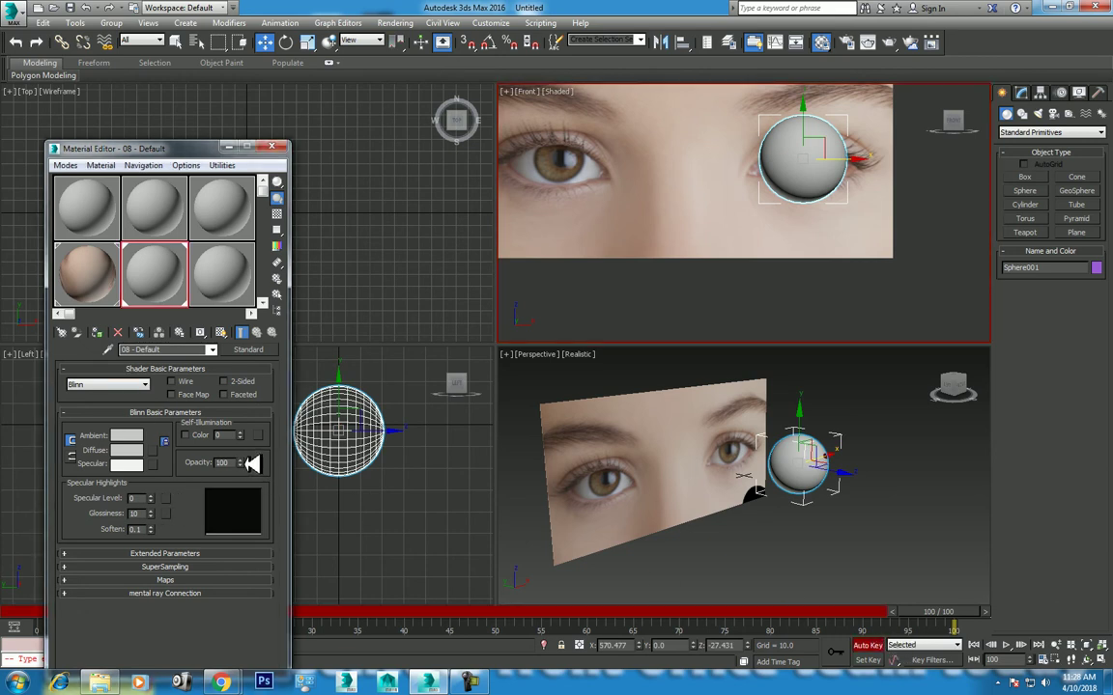
{"action": "right_click", "coordinate": [247, 463]}
{"action": "left_click", "coordinate": [867, 644]}
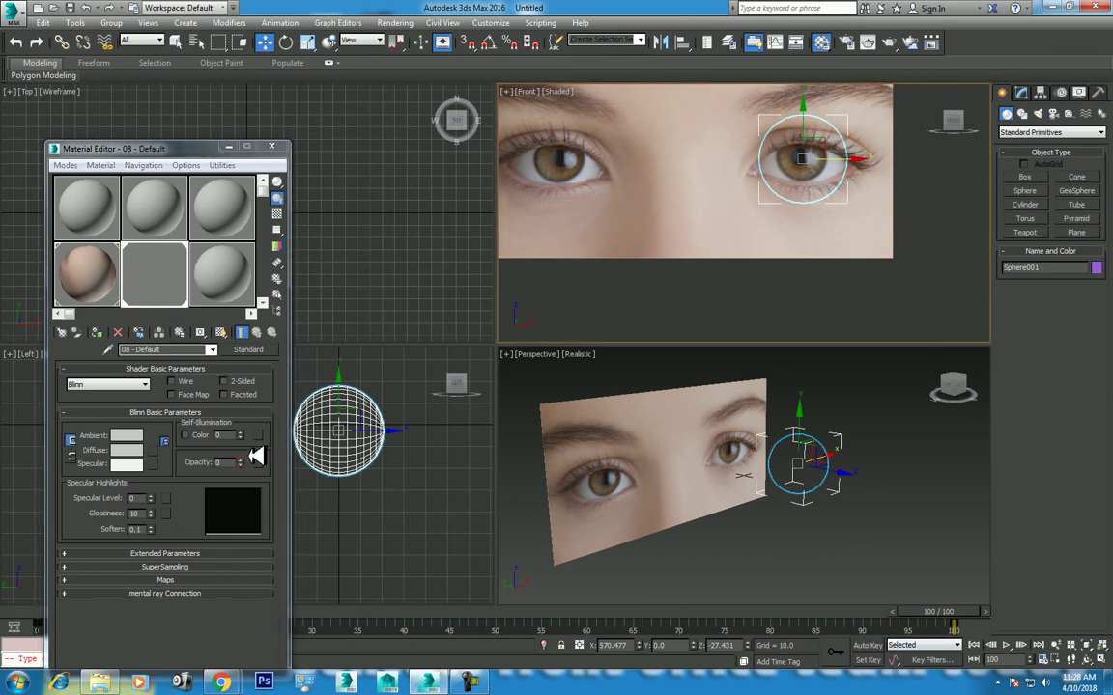
{"action": "mouse_move", "coordinate": [975, 614]}
{"action": "left_mouse_down"}
{"action": "mouse_move", "coordinate": [440, 618]}
{"action": "mouse_move", "coordinate": [1082, 621]}
{"action": "left_mouse_up"}
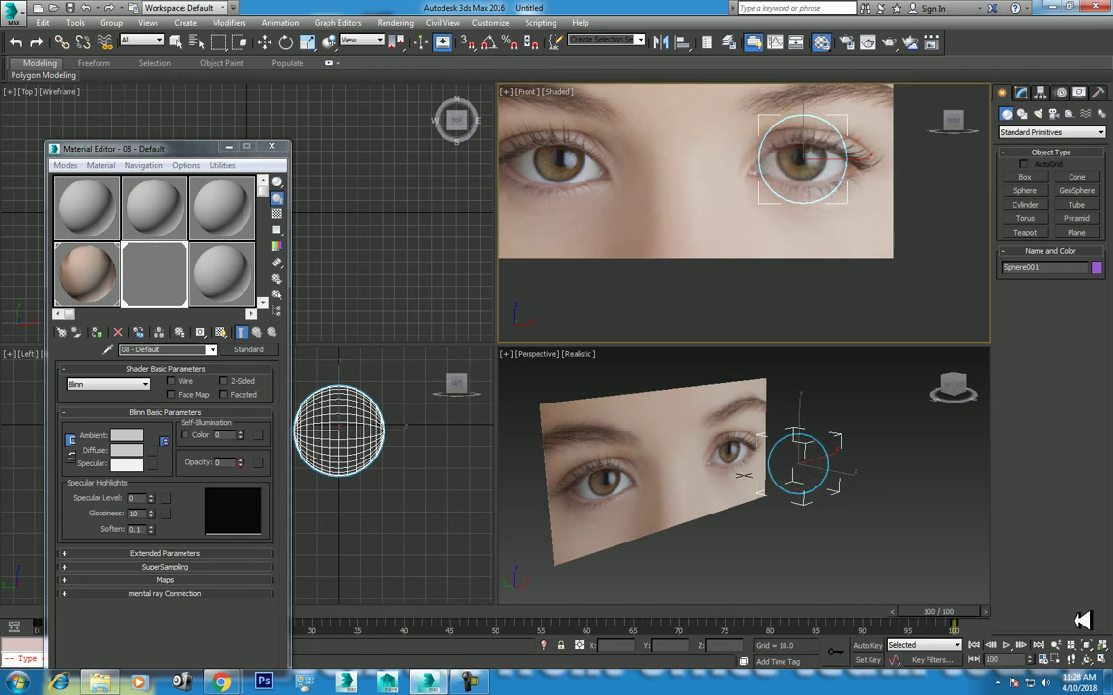
{"action": "key", "text": "w"}
{"action": "left_click", "coordinate": [271, 147]}
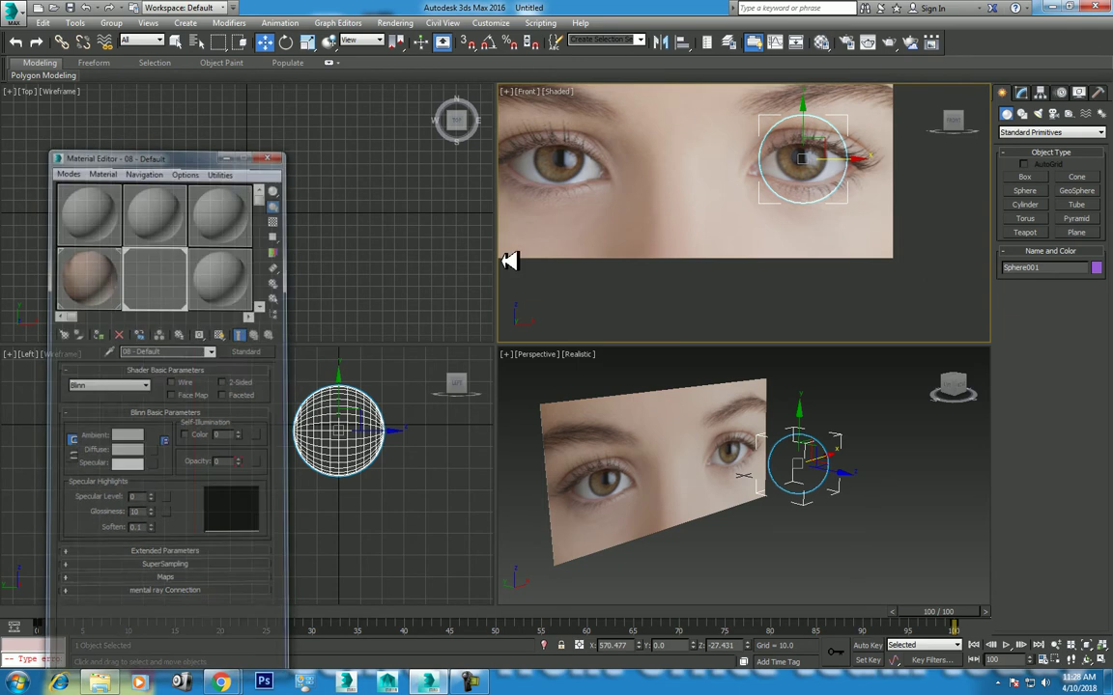
{"action": "scroll", "coordinate": [807, 235], "scroll_direction": "up", "scroll_amount": 3}
{"action": "scroll", "coordinate": [800, 240], "scroll_direction": "up", "scroll_amount": 2}
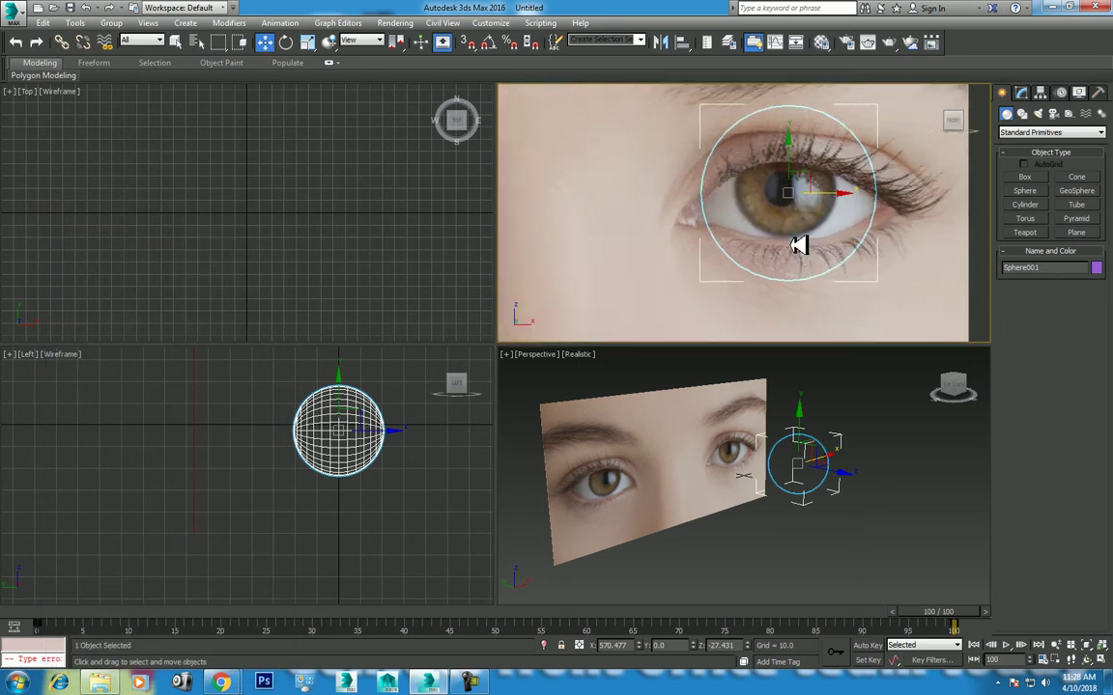
Step: Centre the eye in a maximized Front view and start creating a plane
{"action": "middle_click_drag", "start_coordinate": [810, 225], "coordinate": [794, 251]}
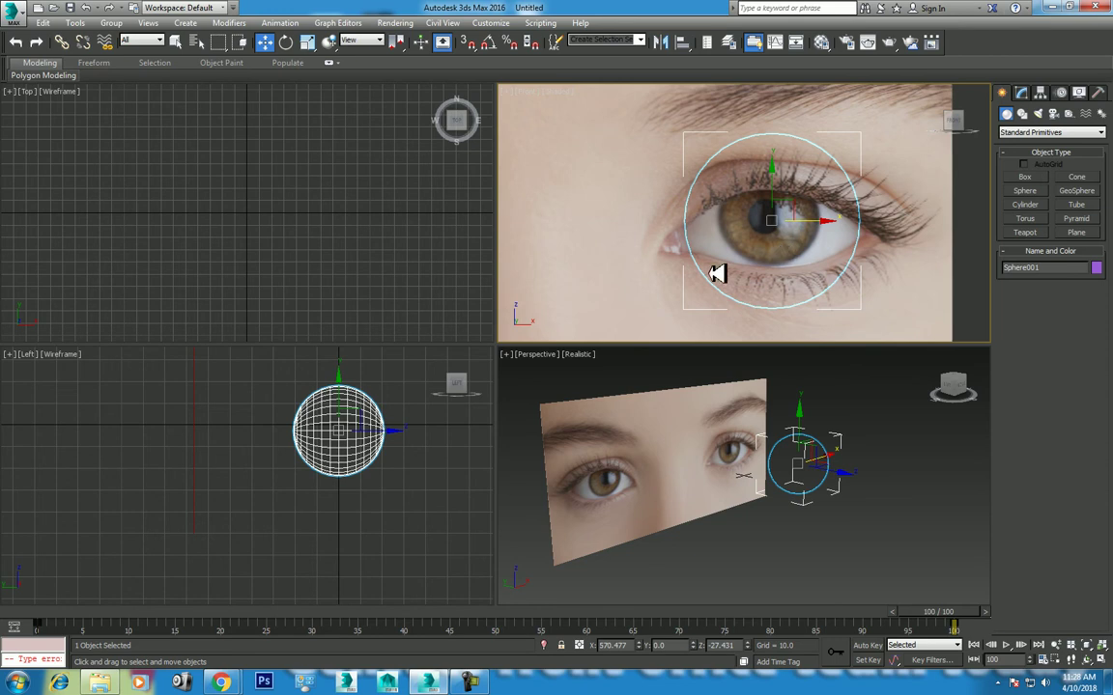
{"action": "left_click", "coordinate": [385, 519]}
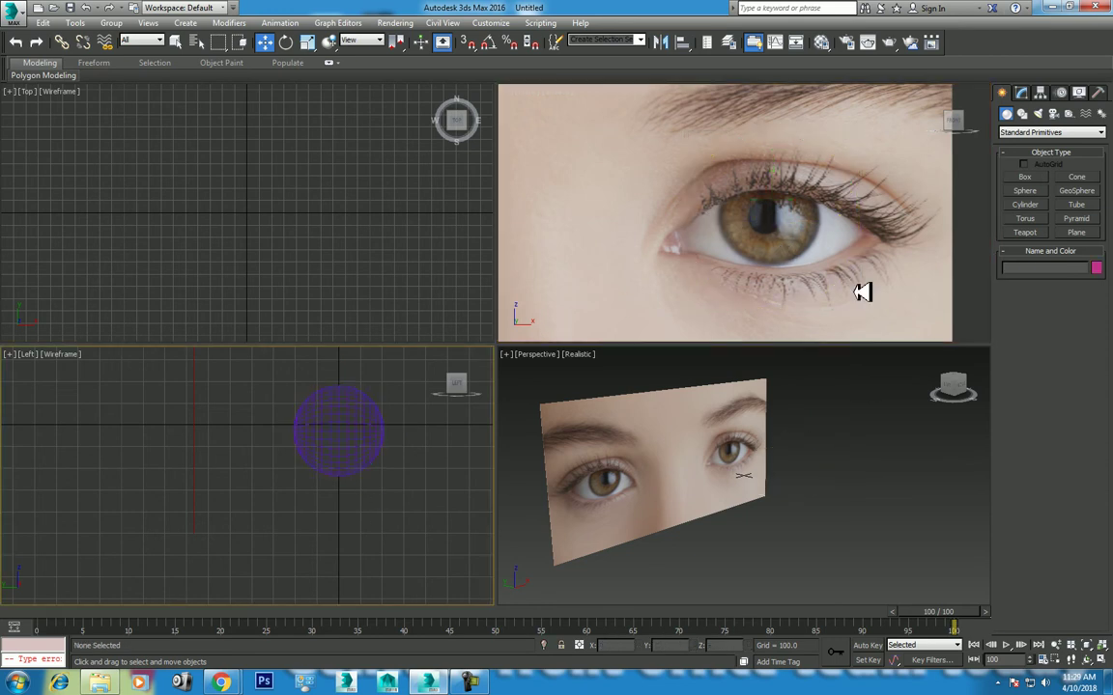
{"action": "left_click", "coordinate": [772, 230]}
{"action": "middle_click_drag", "start_coordinate": [707, 204], "coordinate": [678, 186]}
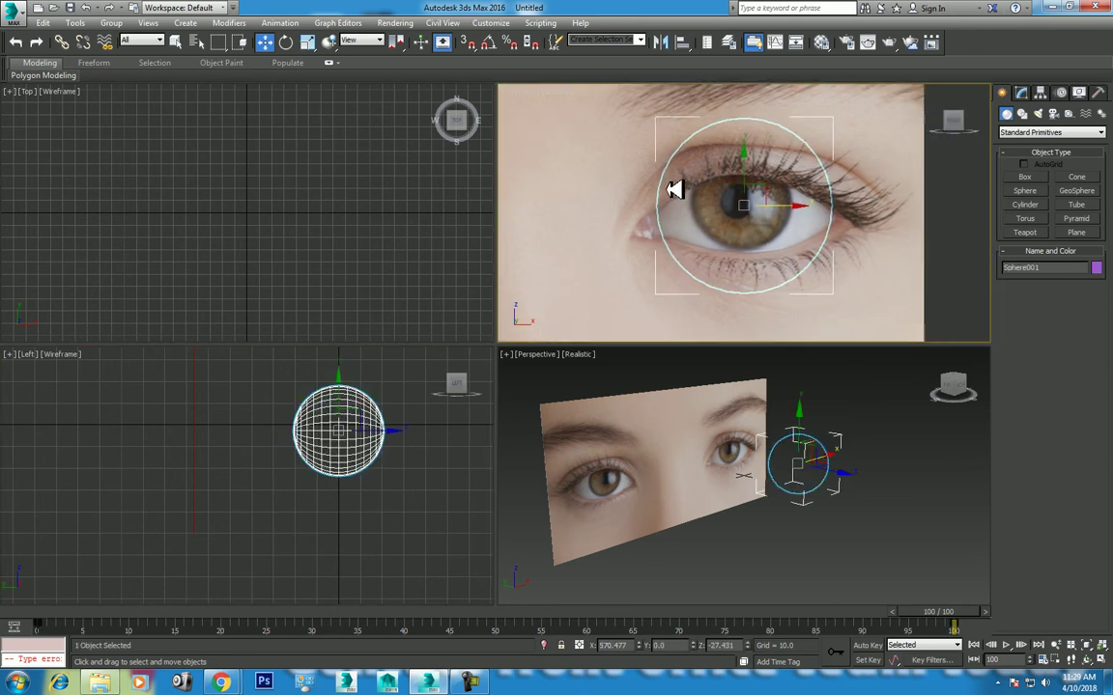
{"action": "key", "text": "alt+w"}
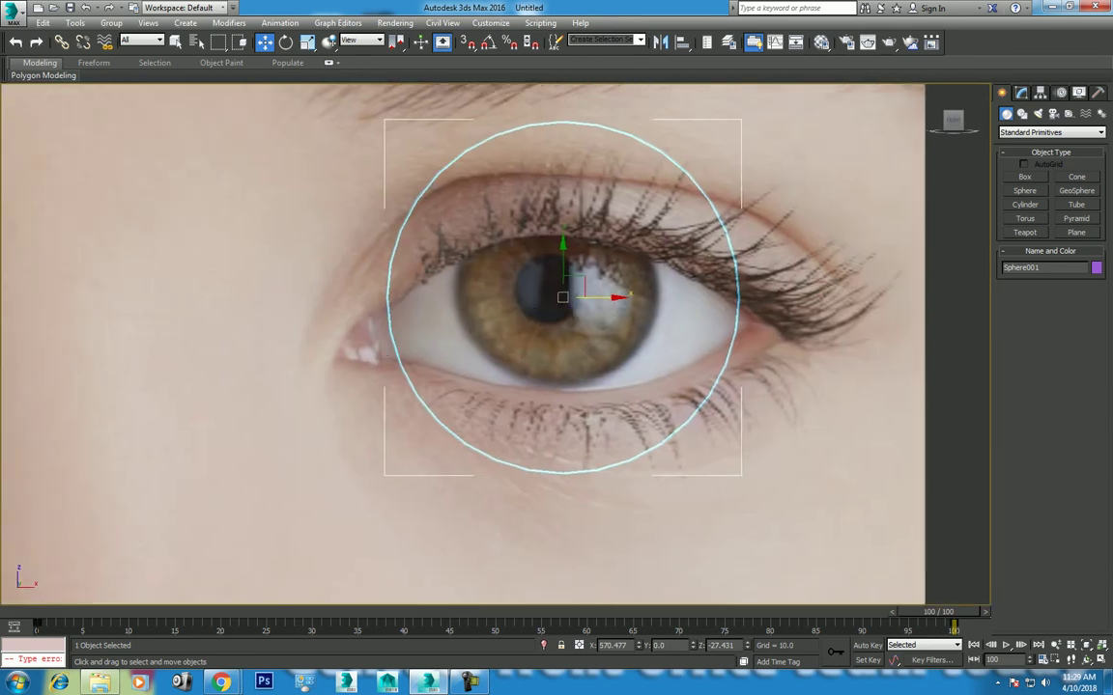
{"action": "left_click", "coordinate": [1076, 232]}
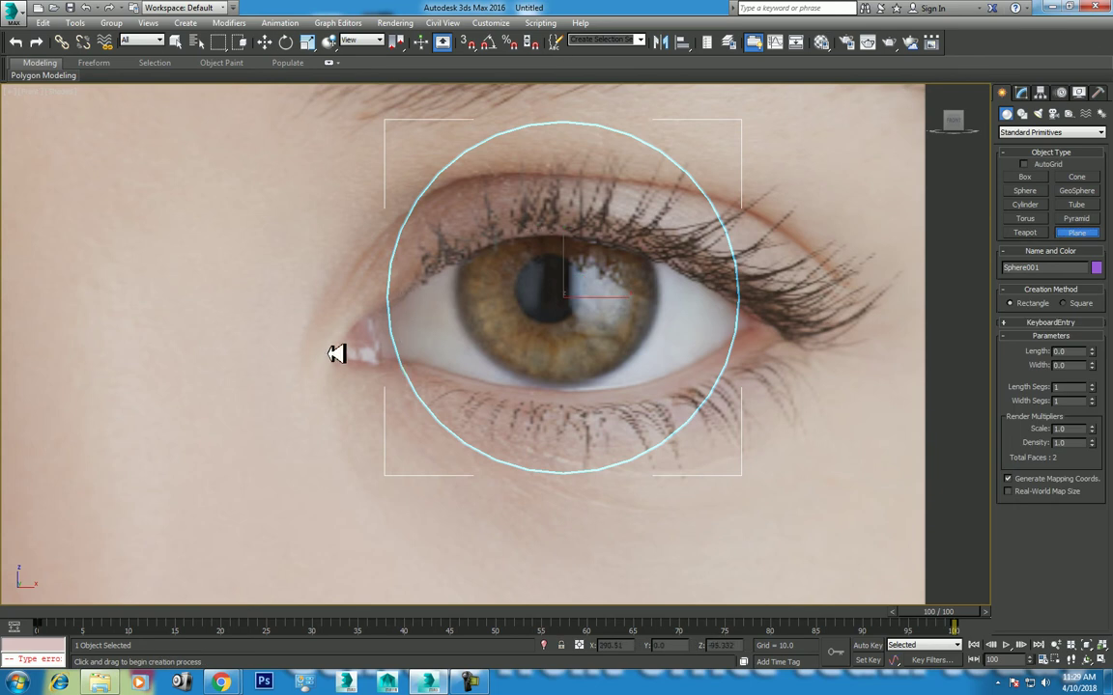
Step: Draw Plane002, 64.472 long by 49.533 wide, at the eye's inner corner
{"action": "left_click_drag", "start_coordinate": [301, 322], "coordinate": [345, 378]}
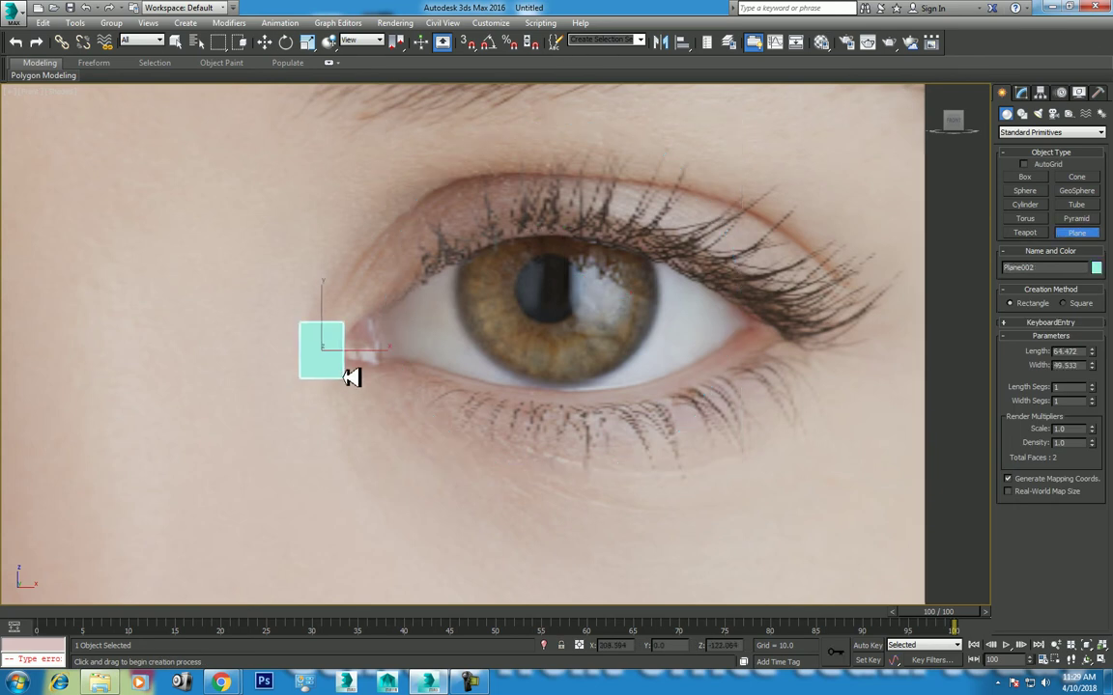
{"action": "right_click", "coordinate": [349, 377]}
{"action": "left_click", "coordinate": [1041, 91]}
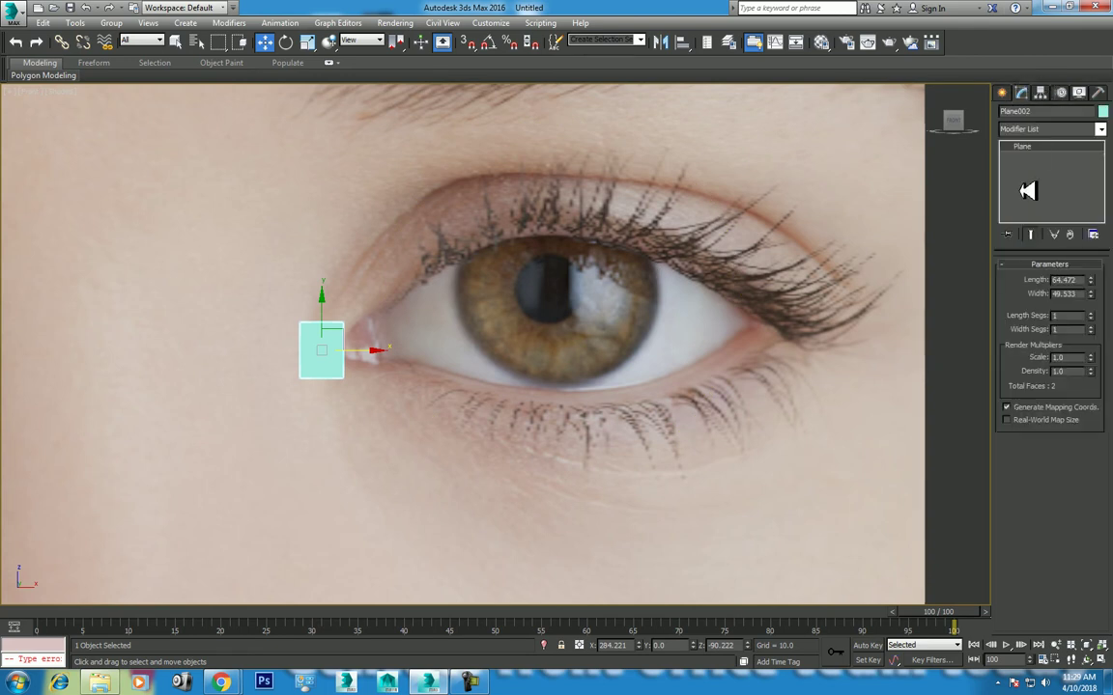
{"action": "middle_click_drag", "start_coordinate": [734, 340], "coordinate": [751, 338], "text": "alt"}
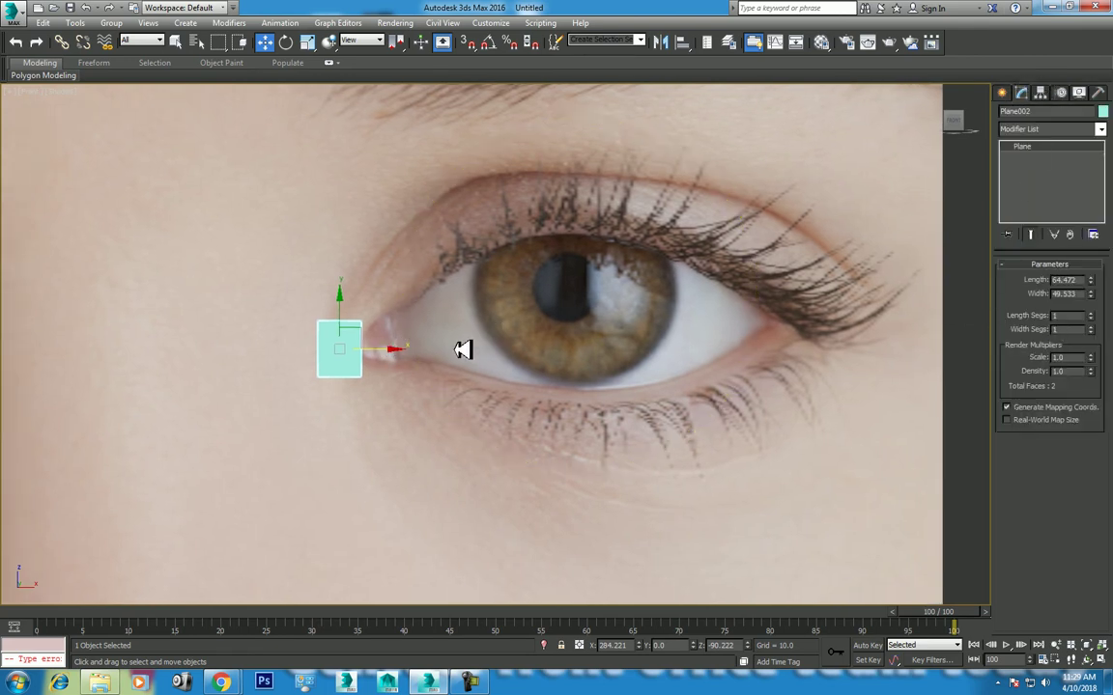
{"action": "middle_click_drag", "start_coordinate": [458, 348], "coordinate": [389, 335]}
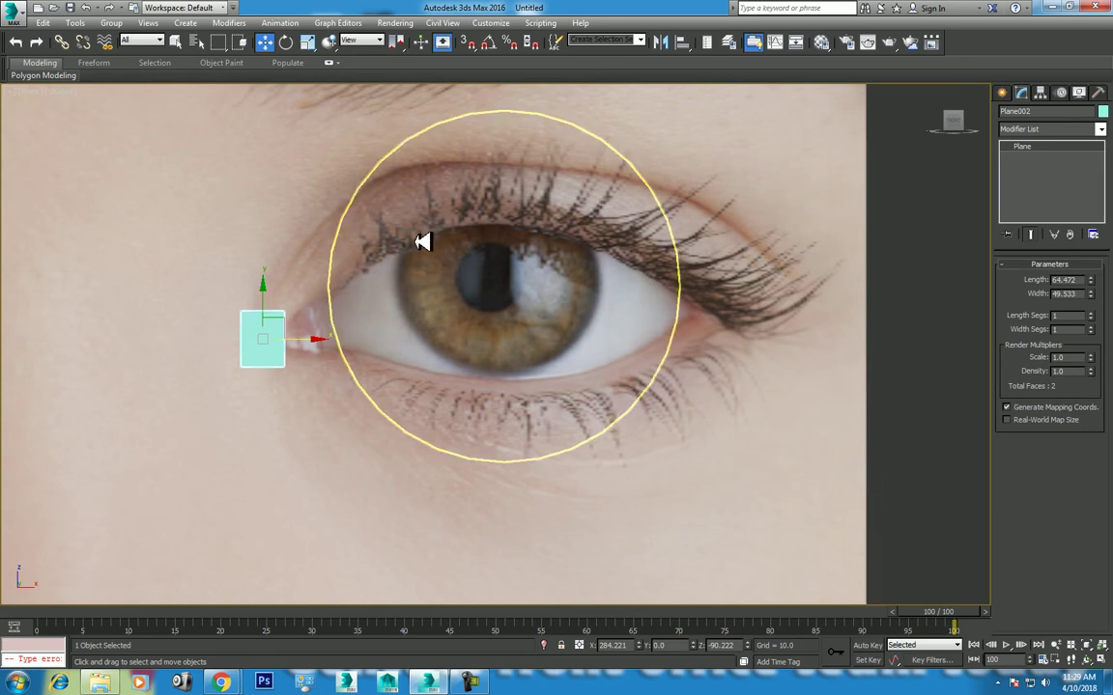
{"action": "key", "text": "alt+w"}
{"action": "mouse_move", "coordinate": [397, 434]}
{"action": "middle_mouse_down"}
{"action": "mouse_move", "coordinate": [285, 492]}
{"action": "mouse_move", "coordinate": [273, 478]}
{"action": "mouse_move", "coordinate": [318, 461]}
{"action": "mouse_move", "coordinate": [300, 463]}
{"action": "middle_mouse_up"}
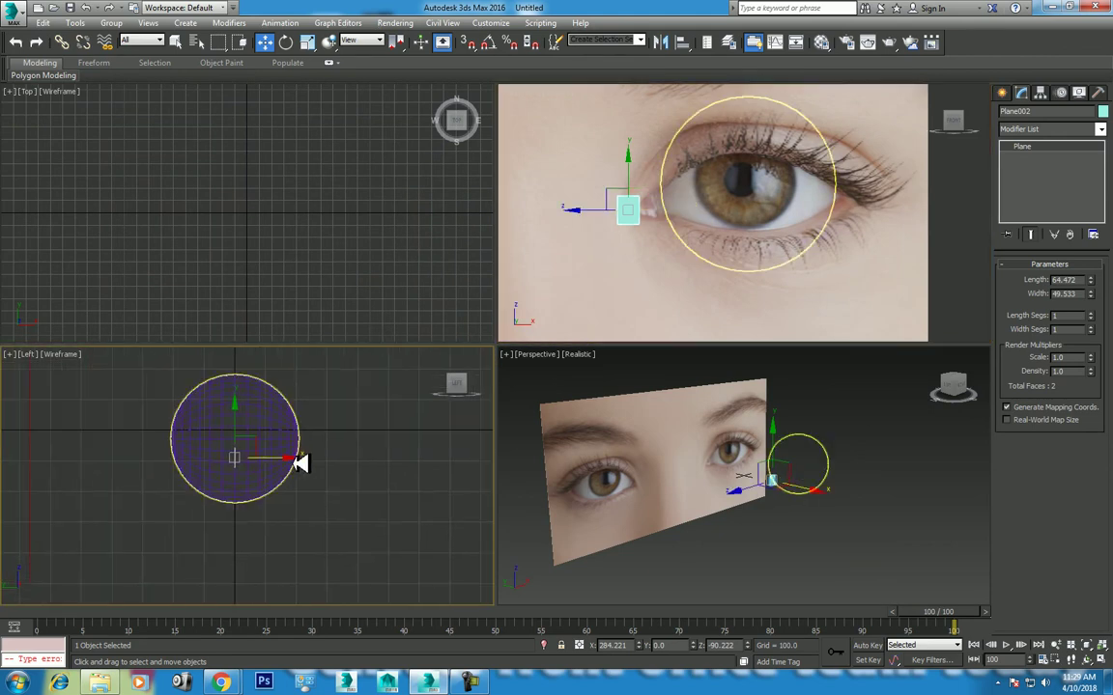
{"action": "scroll", "coordinate": [696, 229], "scroll_direction": "up", "scroll_amount": 2}
{"action": "key", "text": "alt+w"}
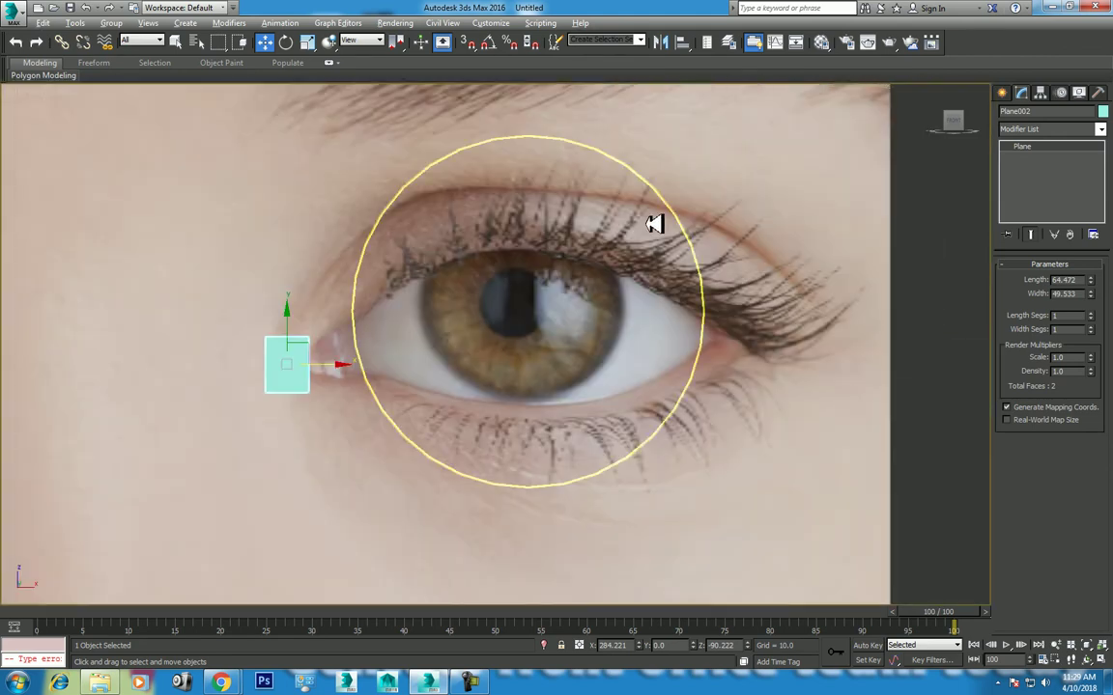
{"action": "scroll", "coordinate": [548, 208], "scroll_direction": "up", "scroll_amount": 2}
Step: Convert the small plane to an Editable Poly and enter Vertex mode
{"action": "right_click", "coordinate": [382, 248]}
{"action": "mouse_move", "coordinate": [425, 382]}
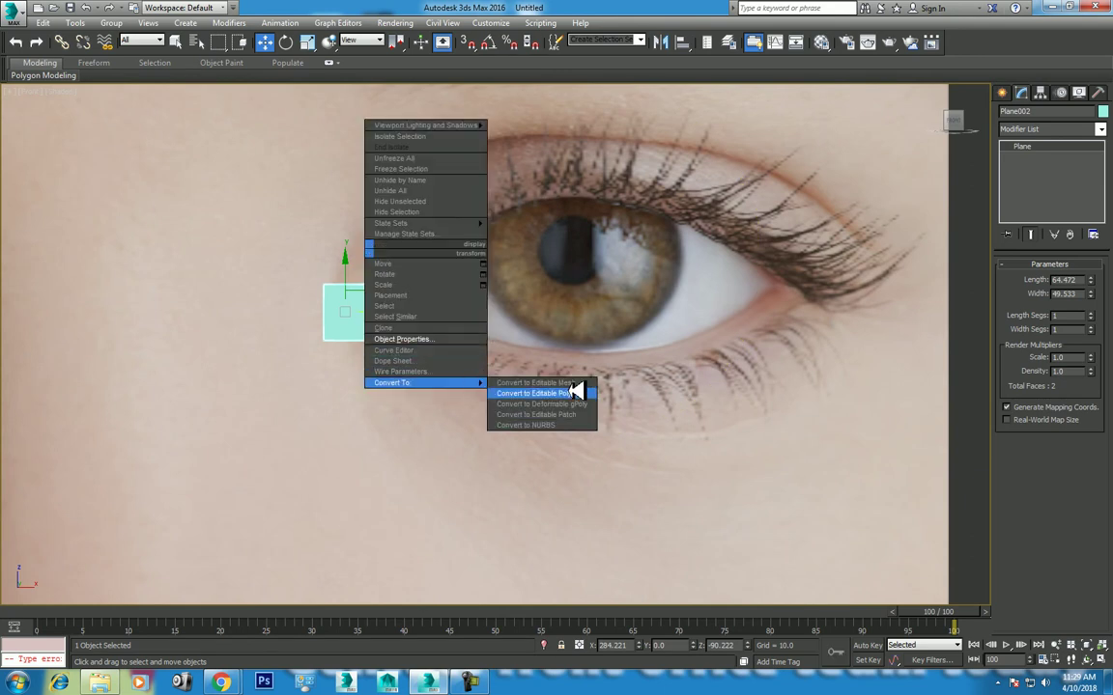
{"action": "left_click", "coordinate": [576, 393]}
{"action": "left_click", "coordinate": [1032, 279]}
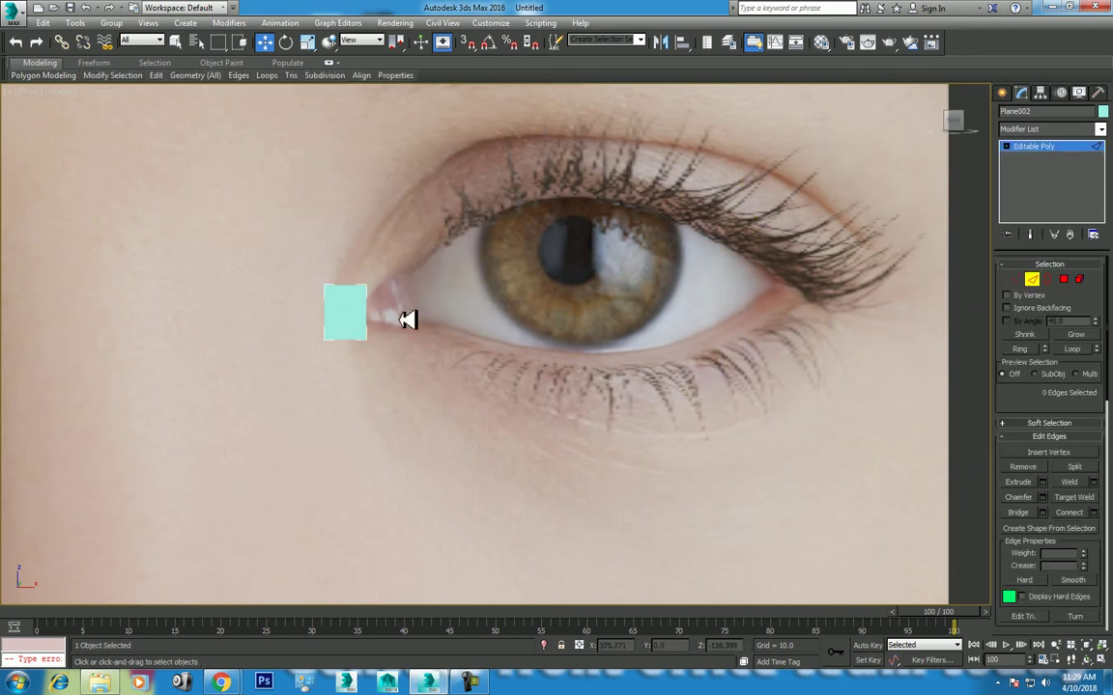
{"action": "scroll", "coordinate": [386, 261], "scroll_direction": "up", "scroll_amount": 2}
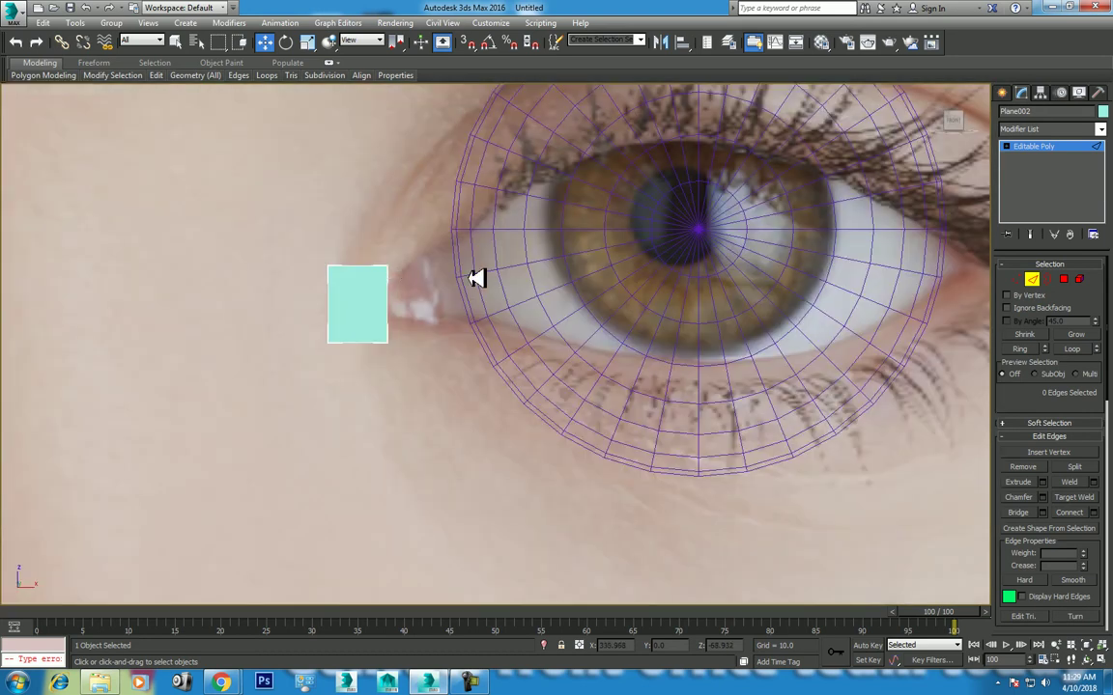
{"action": "left_click", "coordinate": [1017, 280]}
{"action": "scroll", "coordinate": [406, 295], "scroll_direction": "up", "scroll_amount": 1}
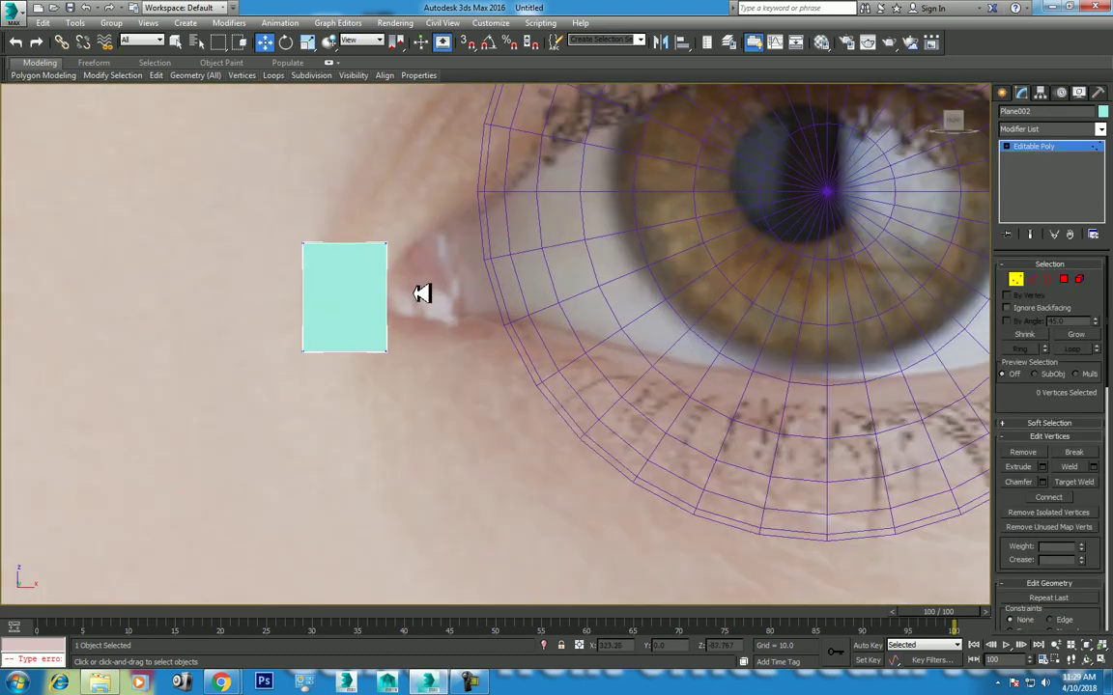
{"action": "key", "text": "m"}
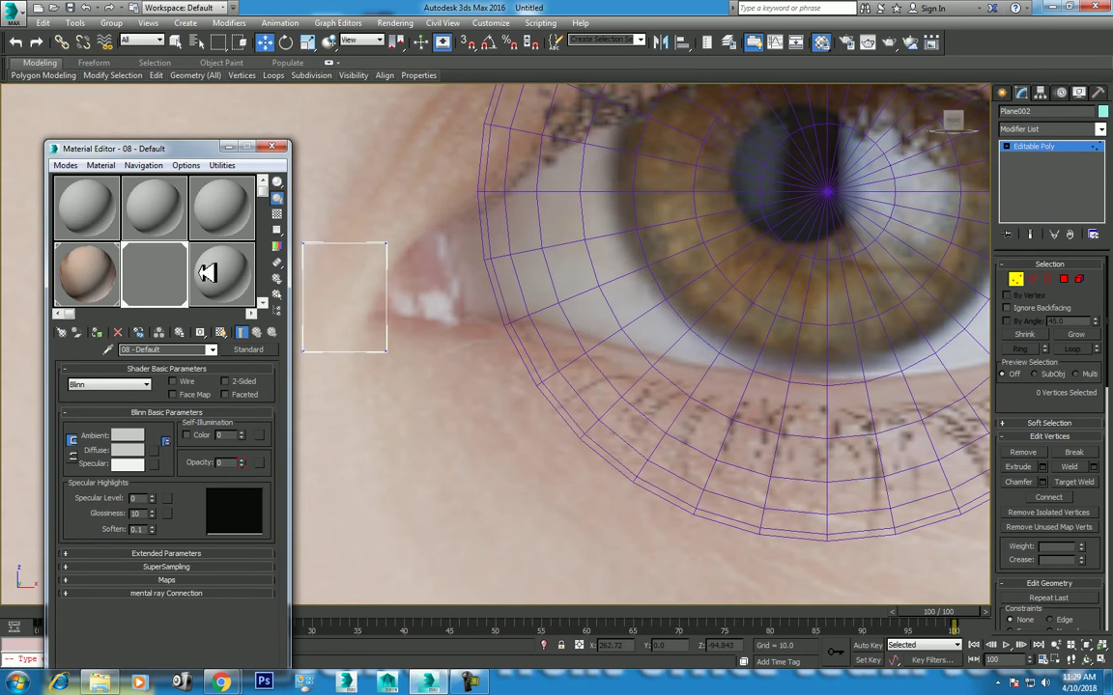
{"action": "left_click", "coordinate": [271, 147]}
Step: Move the plane's bottom and top vertices to skew it over the inner eye corner
{"action": "middle_click_drag", "start_coordinate": [427, 324], "coordinate": [399, 382]}
{"action": "left_click_drag", "start_coordinate": [399, 381], "coordinate": [208, 415]}
{"action": "left_click_drag", "start_coordinate": [340, 385], "coordinate": [323, 356]}
{"action": "left_click_drag", "start_coordinate": [355, 299], "coordinate": [356, 318]}
{"action": "left_click", "coordinate": [273, 301]}
{"action": "left_click_drag", "start_coordinate": [294, 282], "coordinate": [318, 270]}
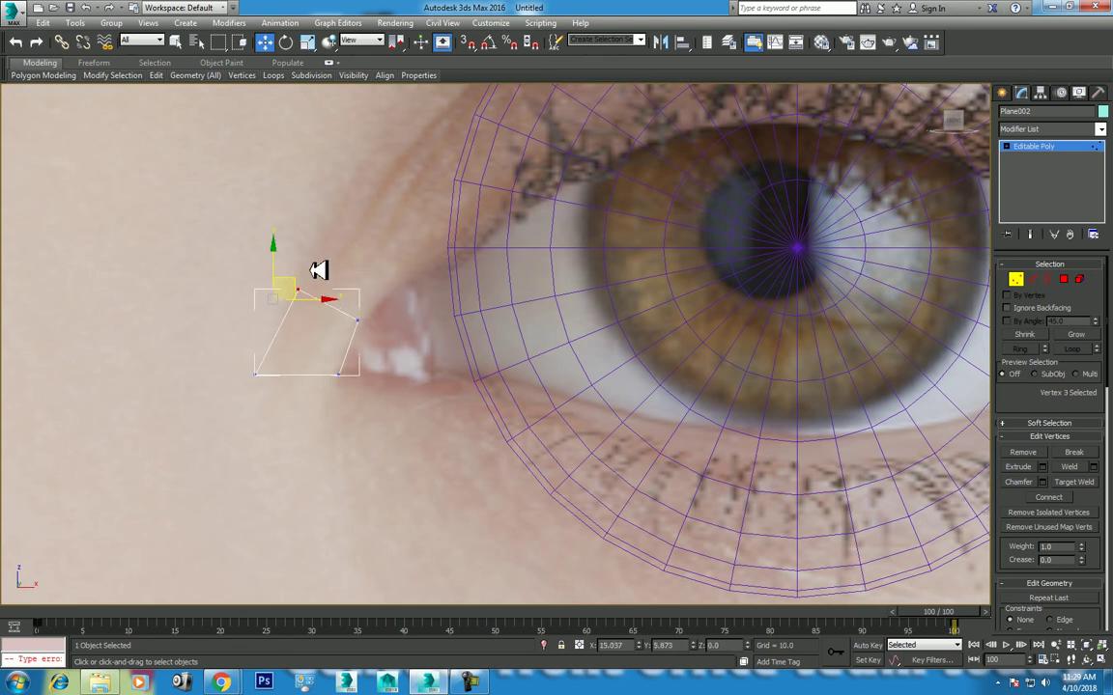
{"action": "scroll", "coordinate": [367, 323], "scroll_direction": "down", "scroll_amount": 3}
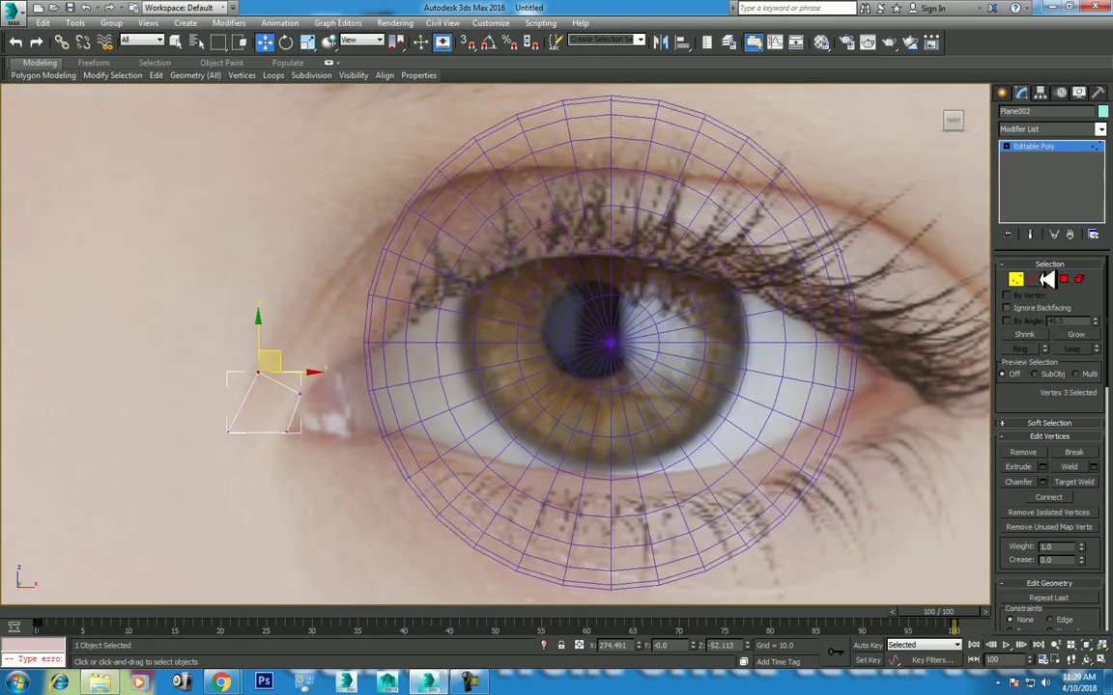
Step: Select the plane's top edge and tilt it back in depth
{"action": "key", "text": "2"}
{"action": "left_click", "coordinate": [288, 381]}
{"action": "key", "text": "alt+w"}
{"action": "scroll", "coordinate": [290, 478], "scroll_direction": "up", "scroll_amount": 1}
{"action": "scroll", "coordinate": [317, 464], "scroll_direction": "up", "scroll_amount": 1}
{"action": "scroll", "coordinate": [332, 467], "scroll_direction": "up", "scroll_amount": 5}
{"action": "middle_click_drag", "start_coordinate": [333, 466], "coordinate": [362, 472]}
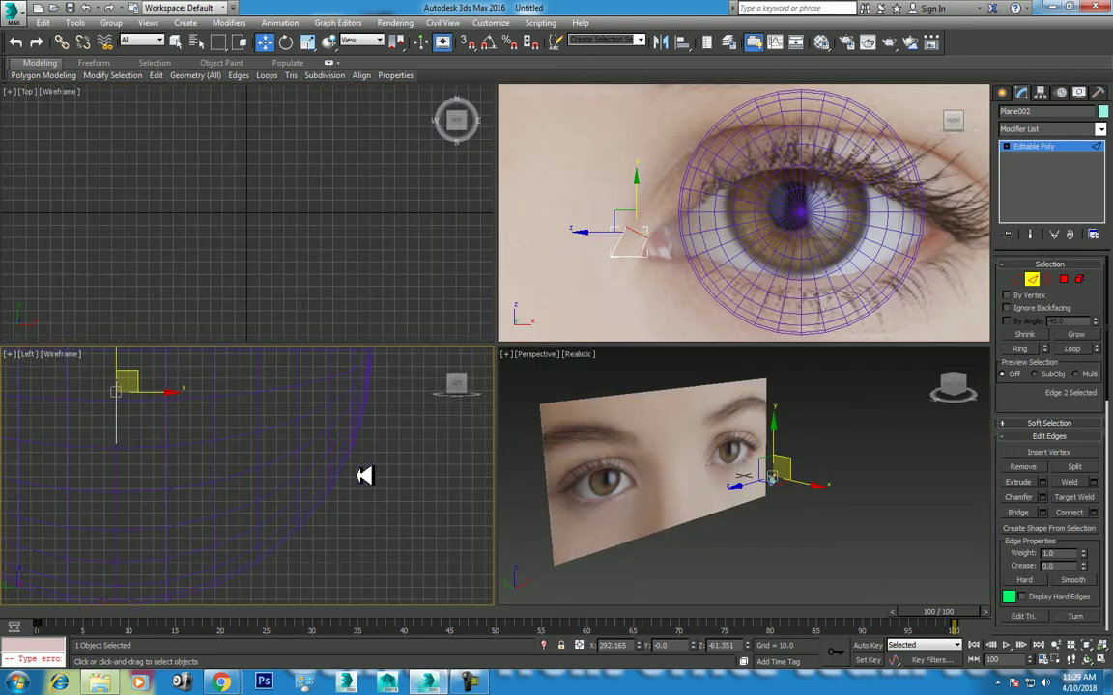
{"action": "scroll", "coordinate": [705, 248], "scroll_direction": "up", "scroll_amount": 3}
{"action": "middle_click_drag", "start_coordinate": [208, 427], "coordinate": [261, 413]}
{"action": "left_click_drag", "start_coordinate": [272, 425], "coordinate": [295, 425]}
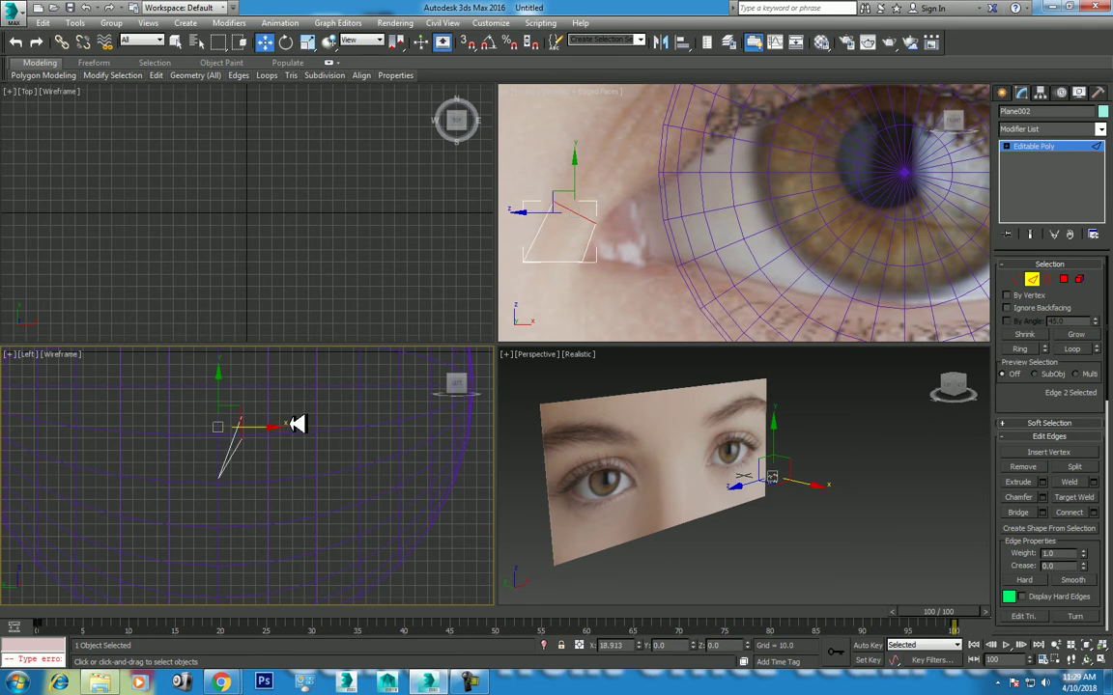
{"action": "left_click_drag", "start_coordinate": [295, 425], "coordinate": [302, 425]}
Step: Turn the top-left view into a Left view and reselect the plane's top edge
{"action": "key", "text": "l"}
{"action": "scroll", "coordinate": [331, 273], "scroll_direction": "up", "scroll_amount": 2}
{"action": "scroll", "coordinate": [340, 273], "scroll_direction": "up", "scroll_amount": 2}
{"action": "scroll", "coordinate": [333, 273], "scroll_direction": "up", "scroll_amount": 1}
{"action": "scroll", "coordinate": [338, 227], "scroll_direction": "down", "scroll_amount": 3}
{"action": "left_click", "coordinate": [549, 259]}
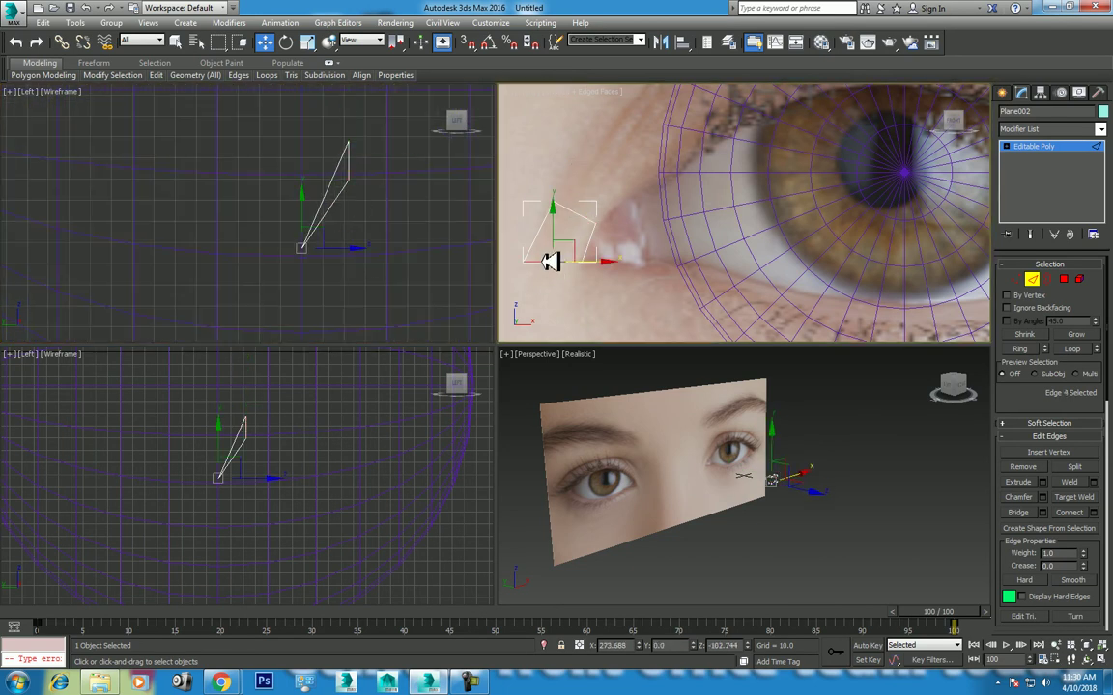
{"action": "scroll", "coordinate": [282, 259], "scroll_direction": "up", "scroll_amount": 2}
{"action": "middle_click_drag", "start_coordinate": [371, 263], "coordinate": [340, 327]}
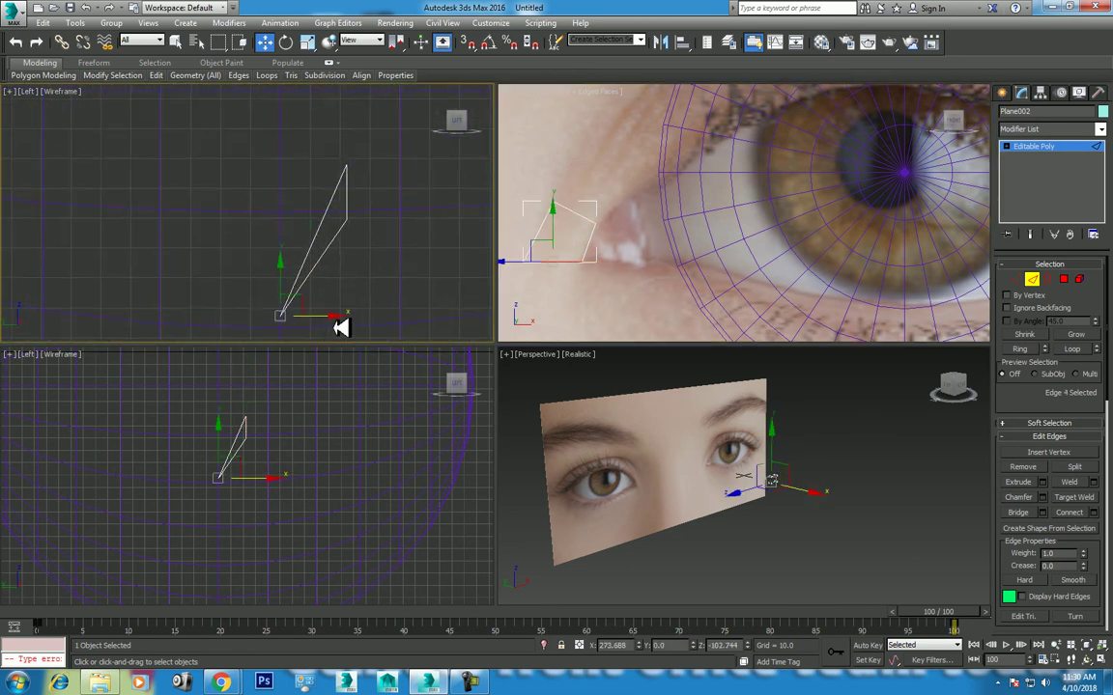
{"action": "left_click", "coordinate": [354, 203]}
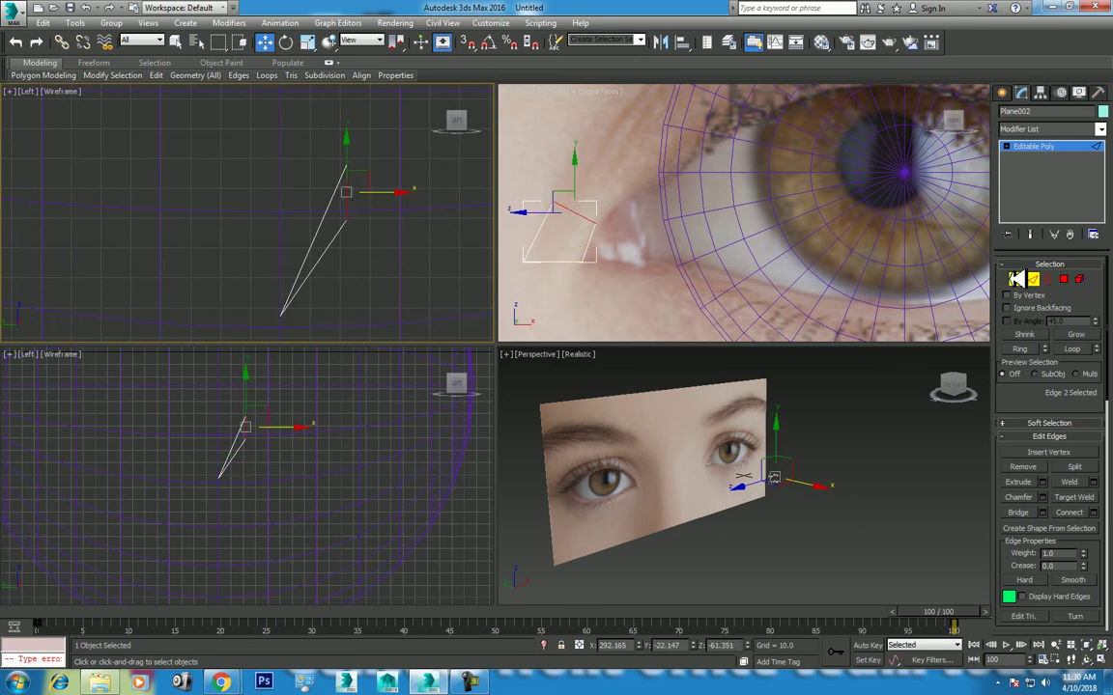
{"action": "left_click", "coordinate": [1016, 278]}
{"action": "middle_click_drag", "start_coordinate": [299, 289], "coordinate": [317, 256]}
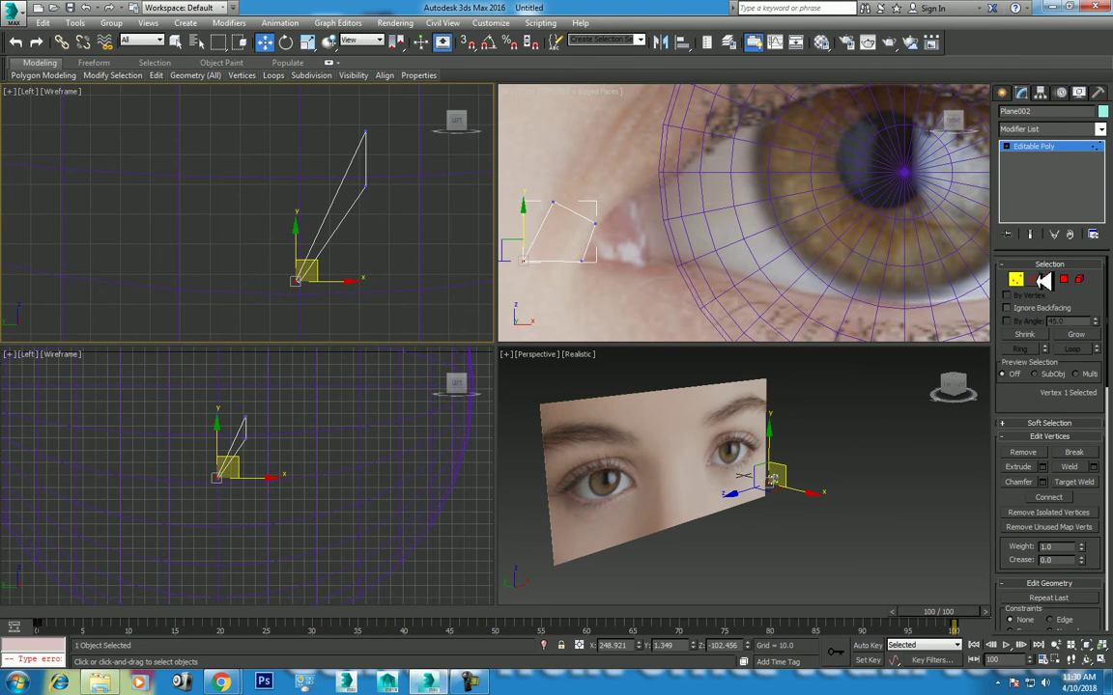
{"action": "left_click", "coordinate": [1041, 279]}
{"action": "scroll", "coordinate": [676, 226], "scroll_direction": "down", "scroll_amount": 2}
{"action": "scroll", "coordinate": [677, 226], "scroll_direction": "down", "scroll_amount": 1}
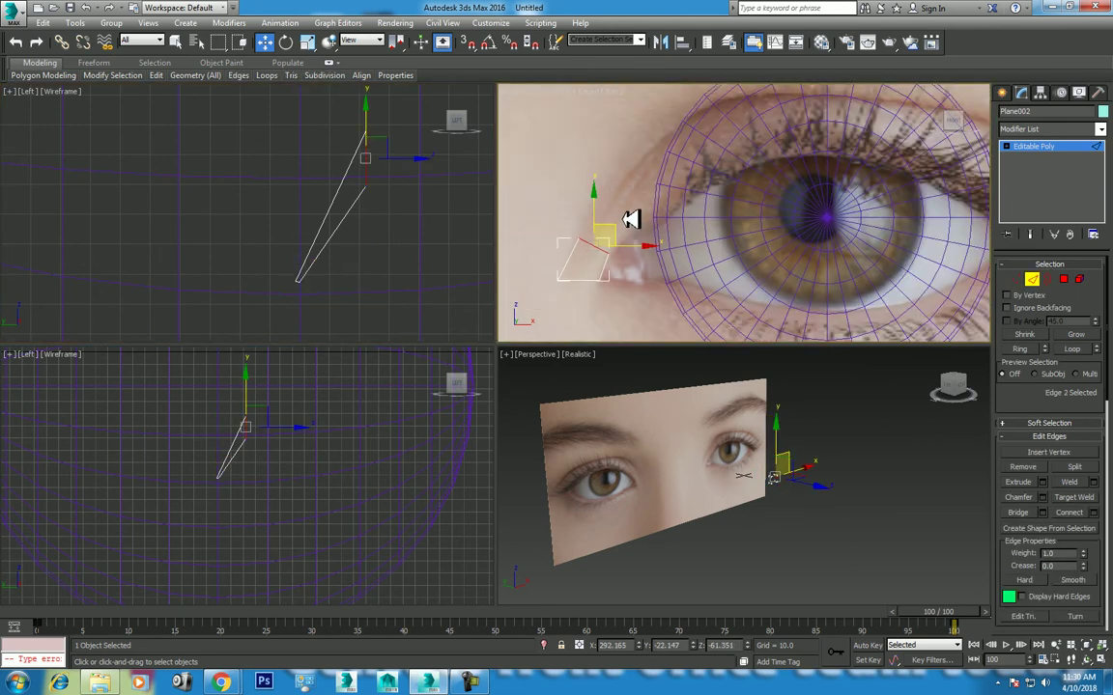
{"action": "middle_click_drag", "start_coordinate": [630, 219], "coordinate": [604, 258]}
Step: Shift-drag the edge into a new section along the upper eyelid and push it back in depth
{"action": "left_click_drag", "start_coordinate": [597, 263], "coordinate": [694, 186], "text": "shift"}
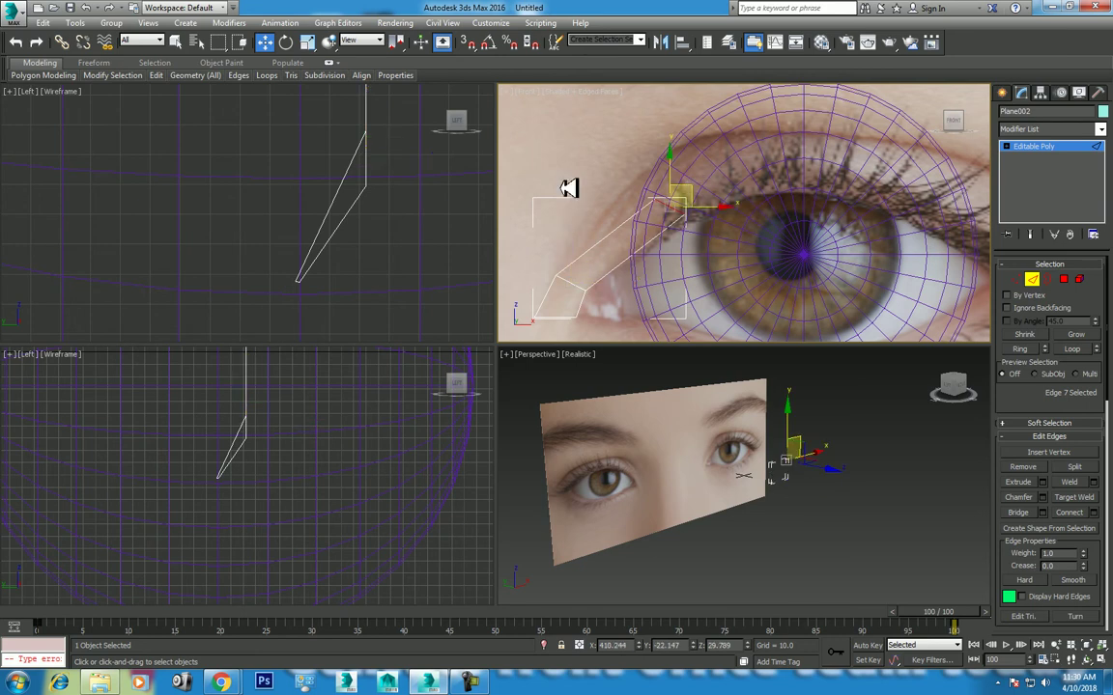
{"action": "mouse_move", "coordinate": [397, 179]}
{"action": "middle_mouse_down"}
{"action": "mouse_move", "coordinate": [285, 204]}
{"action": "mouse_move", "coordinate": [318, 154]}
{"action": "middle_mouse_up"}
{"action": "scroll", "coordinate": [317, 187], "scroll_direction": "down", "scroll_amount": 2}
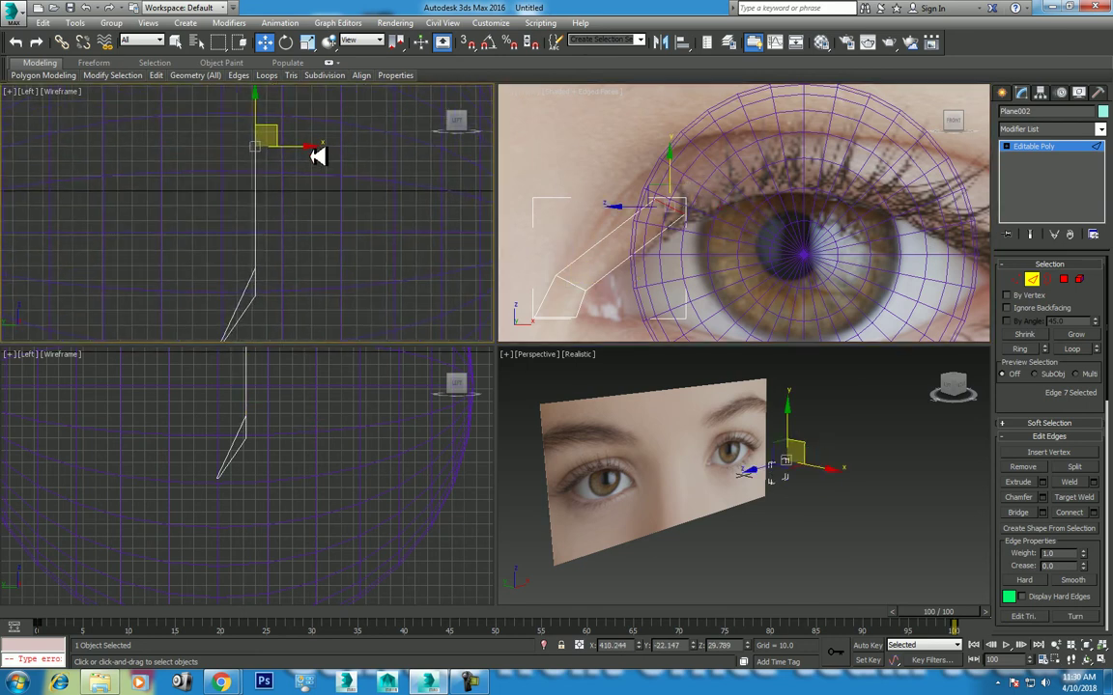
{"action": "left_click_drag", "start_coordinate": [317, 149], "coordinate": [385, 144]}
{"action": "scroll", "coordinate": [382, 193], "scroll_direction": "down", "scroll_amount": 3}
{"action": "scroll", "coordinate": [389, 228], "scroll_direction": "down", "scroll_amount": 1}
{"action": "scroll", "coordinate": [765, 242], "scroll_direction": "up", "scroll_amount": 1}
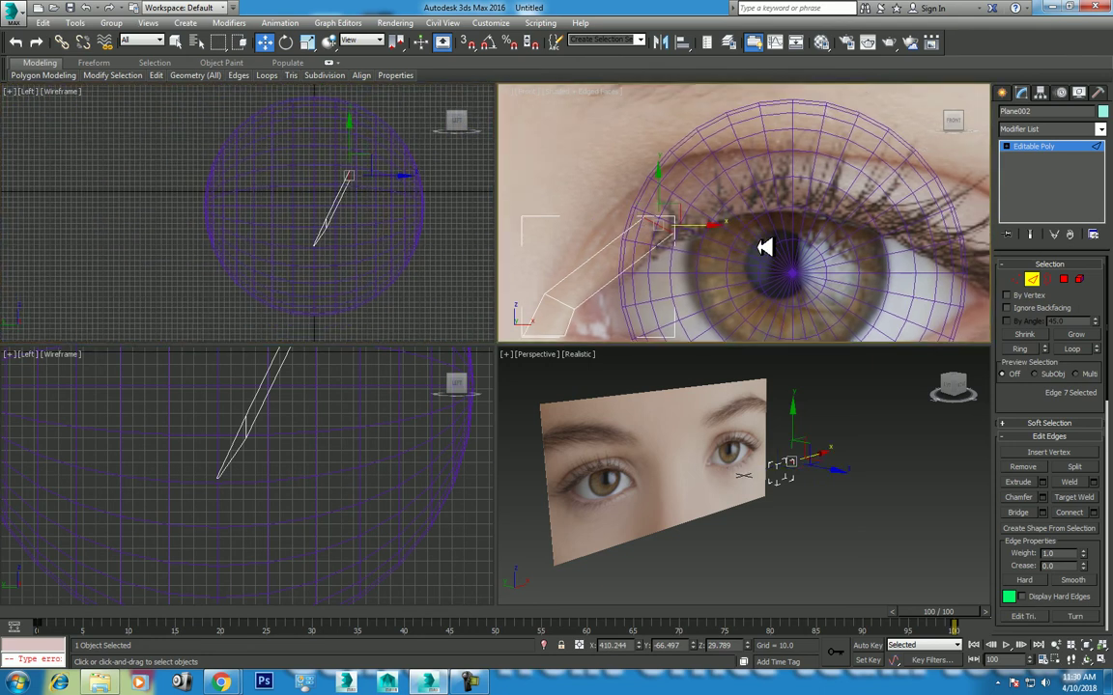
{"action": "key", "text": "alt+w"}
Step: Enlarge the new section's edge, nudge it left, and rotate it to match the lid's slope
{"action": "key", "text": "r"}
{"action": "left_click_drag", "start_coordinate": [365, 321], "coordinate": [375, 256]}
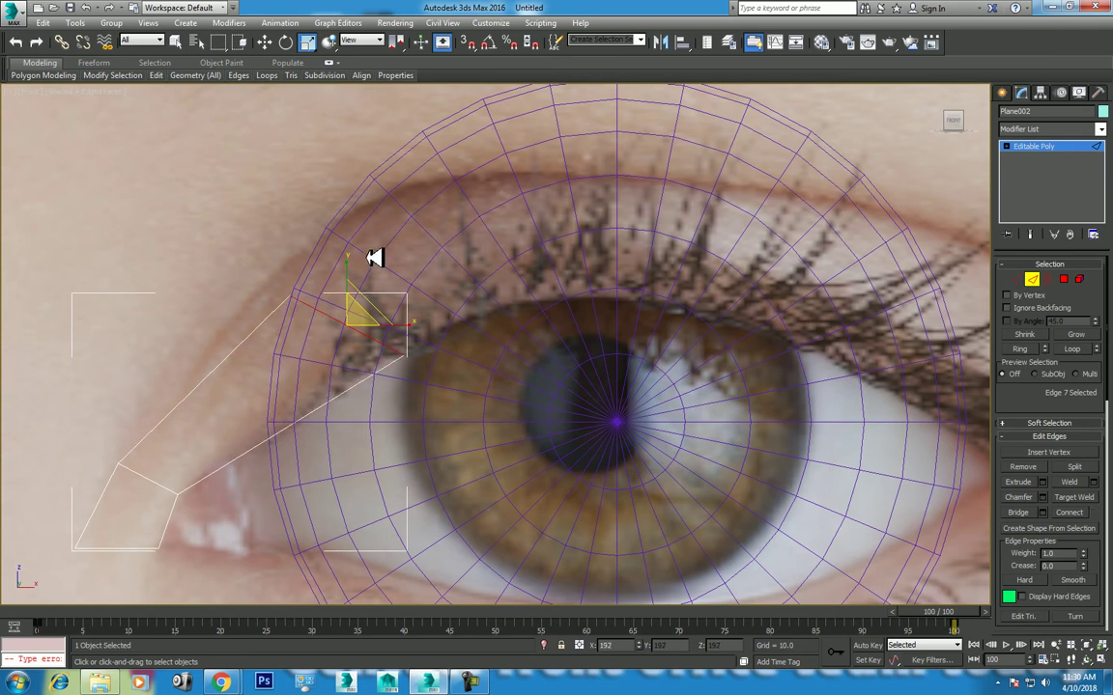
{"action": "key", "text": "w"}
{"action": "left_click_drag", "start_coordinate": [374, 305], "coordinate": [362, 298]}
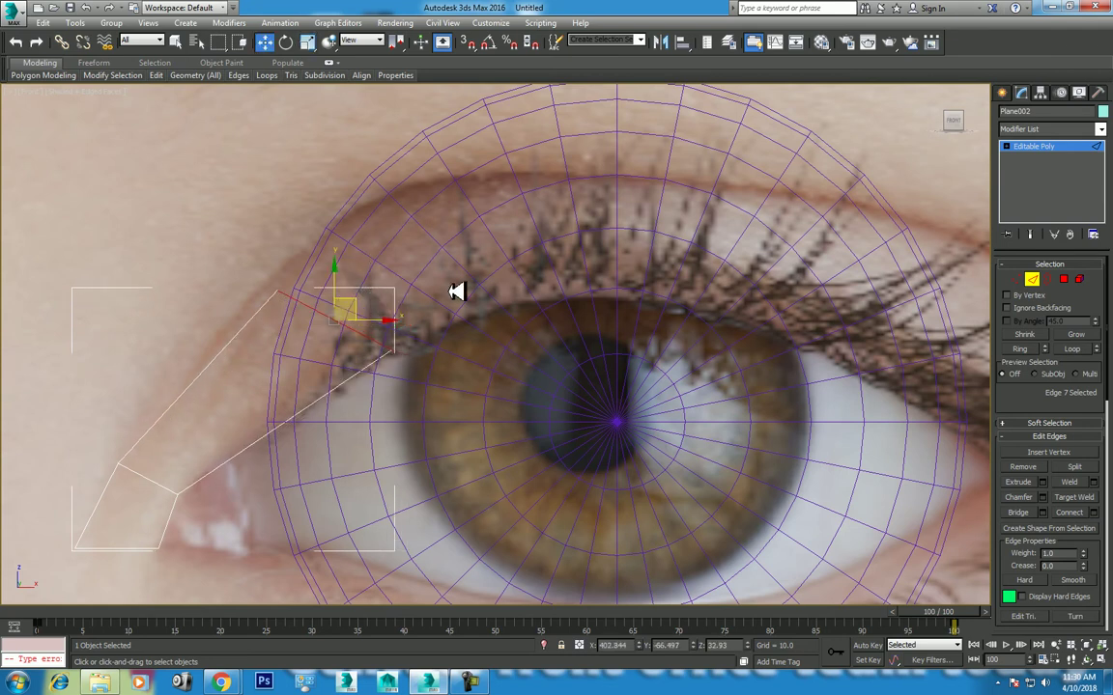
{"action": "middle_click_drag", "start_coordinate": [403, 304], "coordinate": [338, 341]}
{"action": "key", "text": "e"}
{"action": "left_click_drag", "start_coordinate": [311, 318], "coordinate": [323, 348]}
{"action": "key", "text": "w"}
Step: Extrude another section up along the eyelid, then rotate it and move it left onto the lid curve
{"action": "left_click", "coordinate": [291, 328], "text": "ctrl"}
{"action": "left_click", "coordinate": [316, 307], "text": "ctrl"}
{"action": "left_click", "coordinate": [578, 261], "text": "ctrl"}
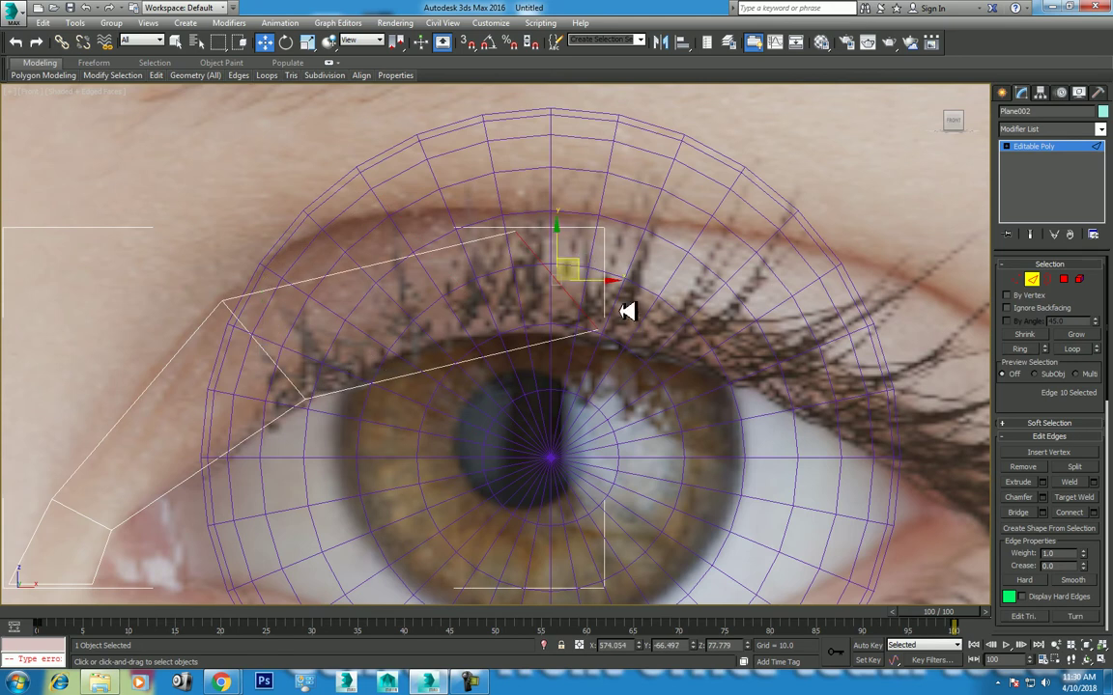
{"action": "key", "text": "e"}
{"action": "mouse_move", "coordinate": [599, 250]}
{"action": "left_mouse_down"}
{"action": "mouse_move", "coordinate": [633, 283]}
{"action": "mouse_move", "coordinate": [521, 251]}
{"action": "left_mouse_up"}
{"action": "key", "text": "w"}
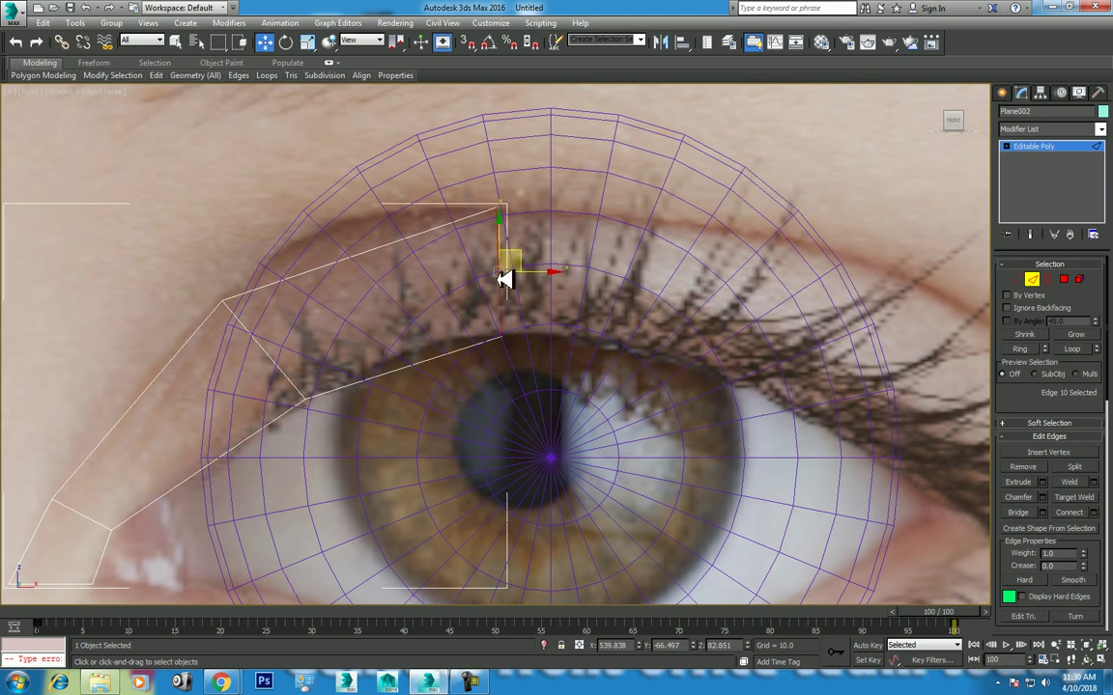
{"action": "left_click_drag", "start_coordinate": [517, 257], "coordinate": [420, 253]}
Step: Back in four views, move the edge up and back in depth, then reframe the Front view
{"action": "key", "text": "alt+w"}
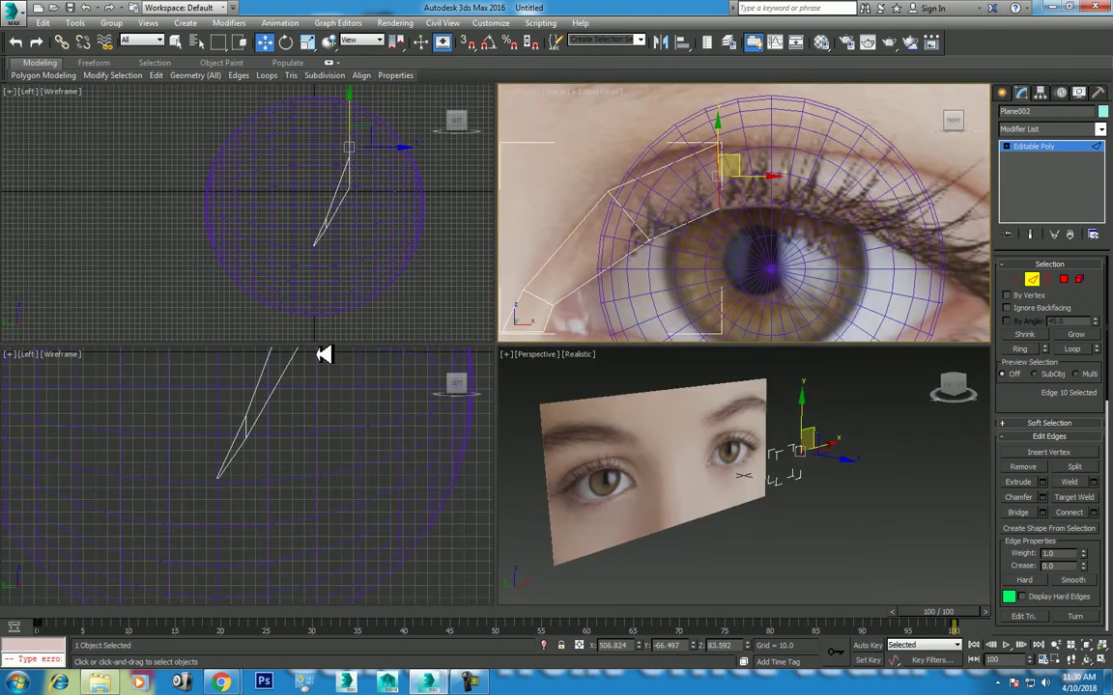
{"action": "scroll", "coordinate": [386, 280], "scroll_direction": "up", "scroll_amount": 2}
{"action": "left_click_drag", "start_coordinate": [356, 232], "coordinate": [370, 225]}
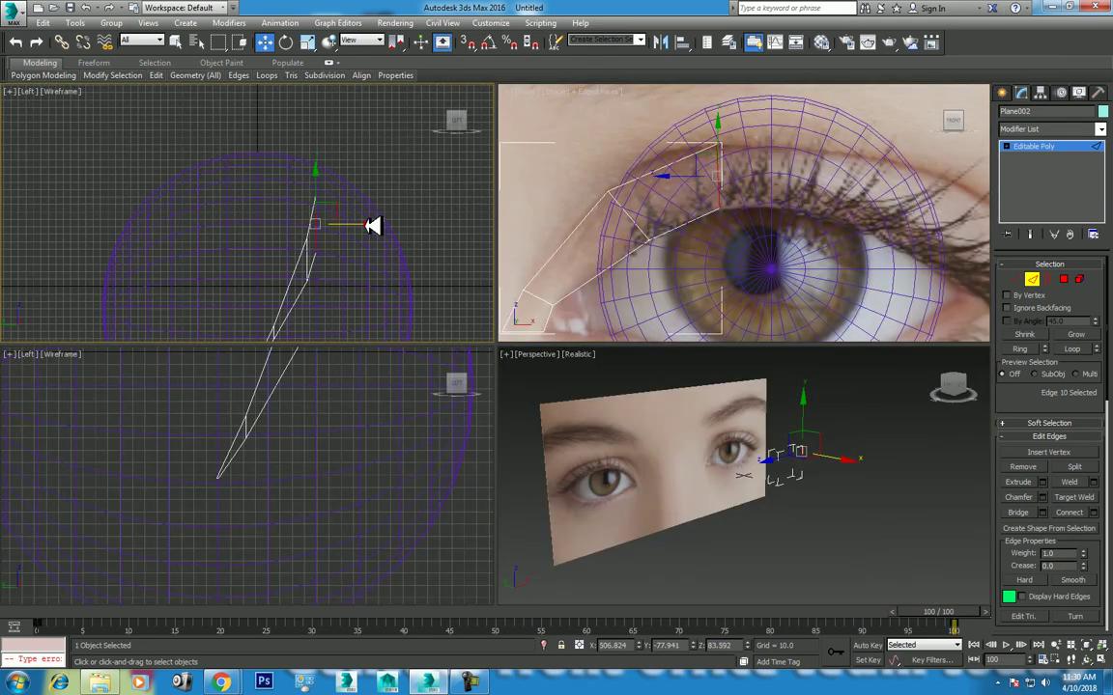
{"action": "scroll", "coordinate": [839, 218], "scroll_direction": "up", "scroll_amount": 2}
{"action": "middle_click_drag", "start_coordinate": [735, 223], "coordinate": [726, 223]}
Step: Extrude a section rightward along the lid, slide it onto the lid and adjust its depth
{"action": "left_click_drag", "start_coordinate": [723, 179], "coordinate": [864, 193]}
{"action": "scroll", "coordinate": [365, 265], "scroll_direction": "down", "scroll_amount": 1}
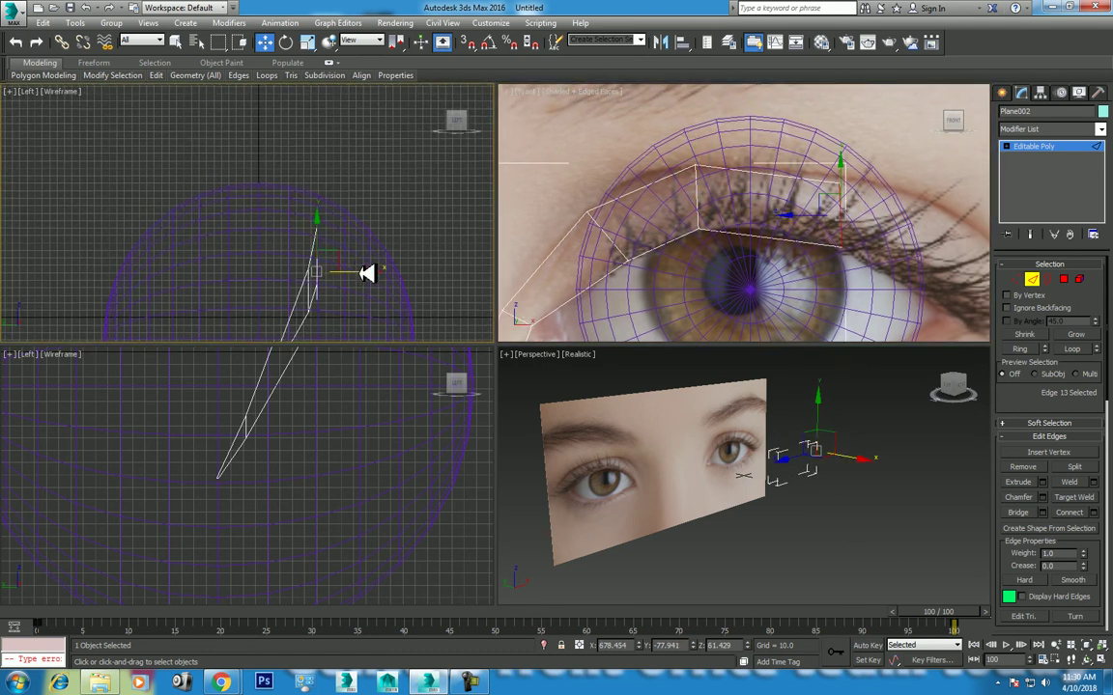
{"action": "scroll", "coordinate": [787, 286], "scroll_direction": "up", "scroll_amount": 1}
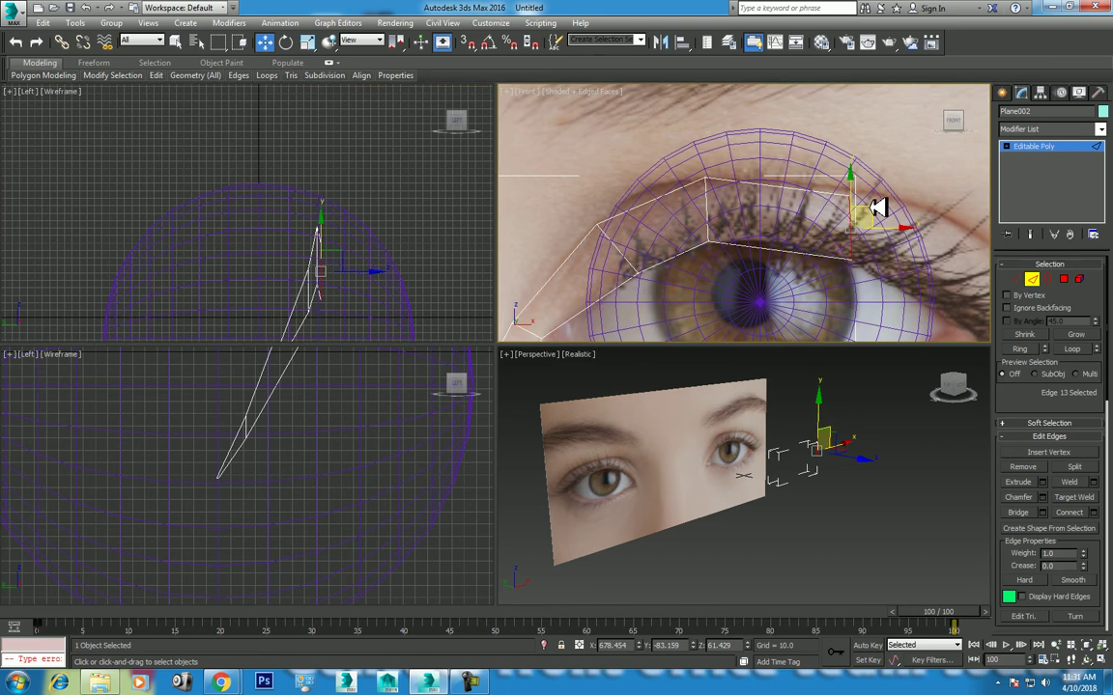
{"action": "left_click_drag", "start_coordinate": [877, 206], "coordinate": [831, 193]}
{"action": "scroll", "coordinate": [367, 248], "scroll_direction": "up", "scroll_amount": 1}
{"action": "scroll", "coordinate": [386, 256], "scroll_direction": "up", "scroll_amount": 1}
{"action": "left_click_drag", "start_coordinate": [398, 264], "coordinate": [391, 259]}
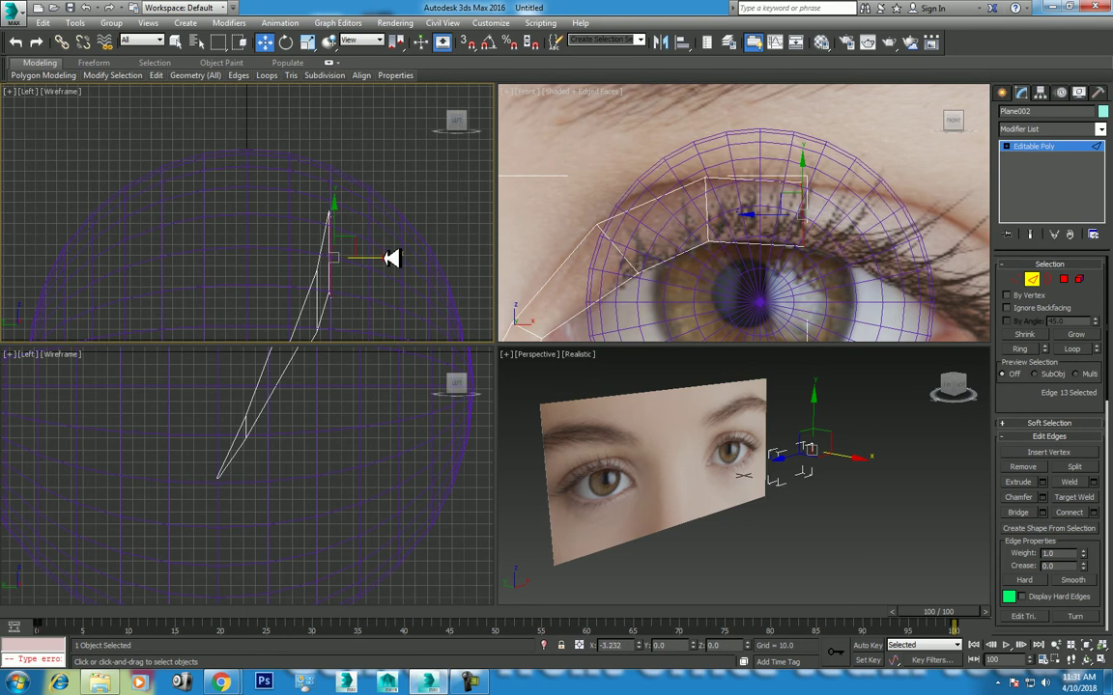
Step: Extrude a section toward the outer corner, move it up and back, and rotate it about 22 degrees
{"action": "middle_click_drag", "start_coordinate": [844, 235], "coordinate": [769, 182]}
{"action": "mouse_move", "coordinate": [770, 182]}
{"action": "left_mouse_down"}
{"action": "mouse_move", "coordinate": [844, 179]}
{"action": "mouse_move", "coordinate": [877, 203]}
{"action": "left_mouse_up"}
{"action": "left_click_drag", "start_coordinate": [427, 261], "coordinate": [416, 239]}
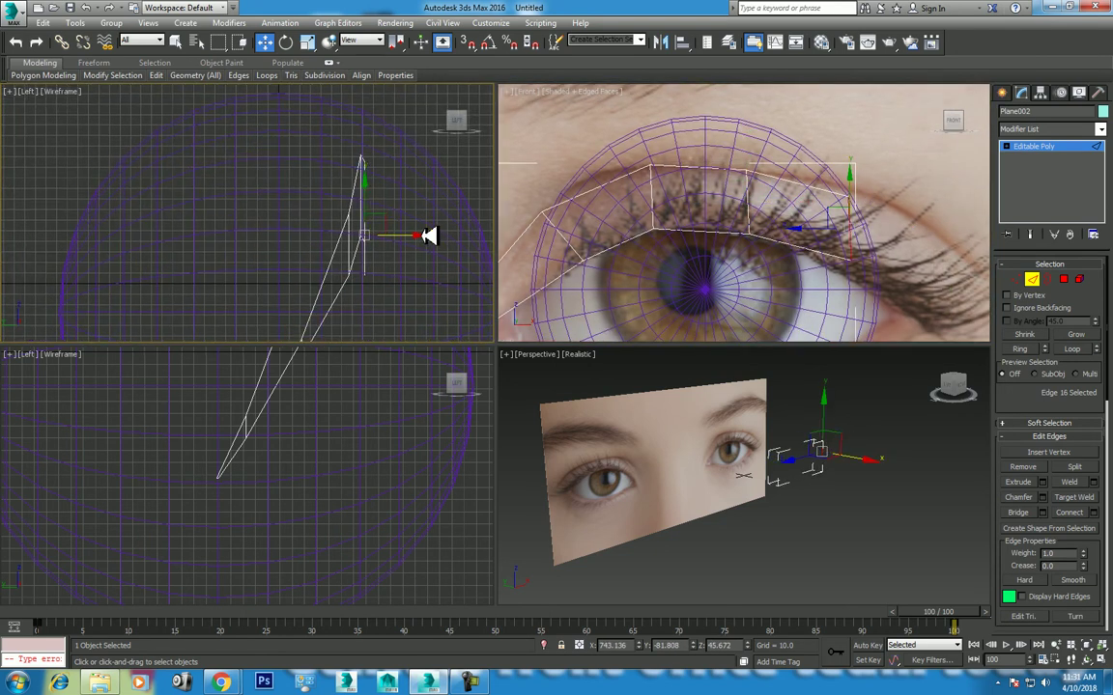
{"action": "scroll", "coordinate": [777, 196], "scroll_direction": "up", "scroll_amount": 2}
{"action": "scroll", "coordinate": [812, 230], "scroll_direction": "up", "scroll_amount": 2}
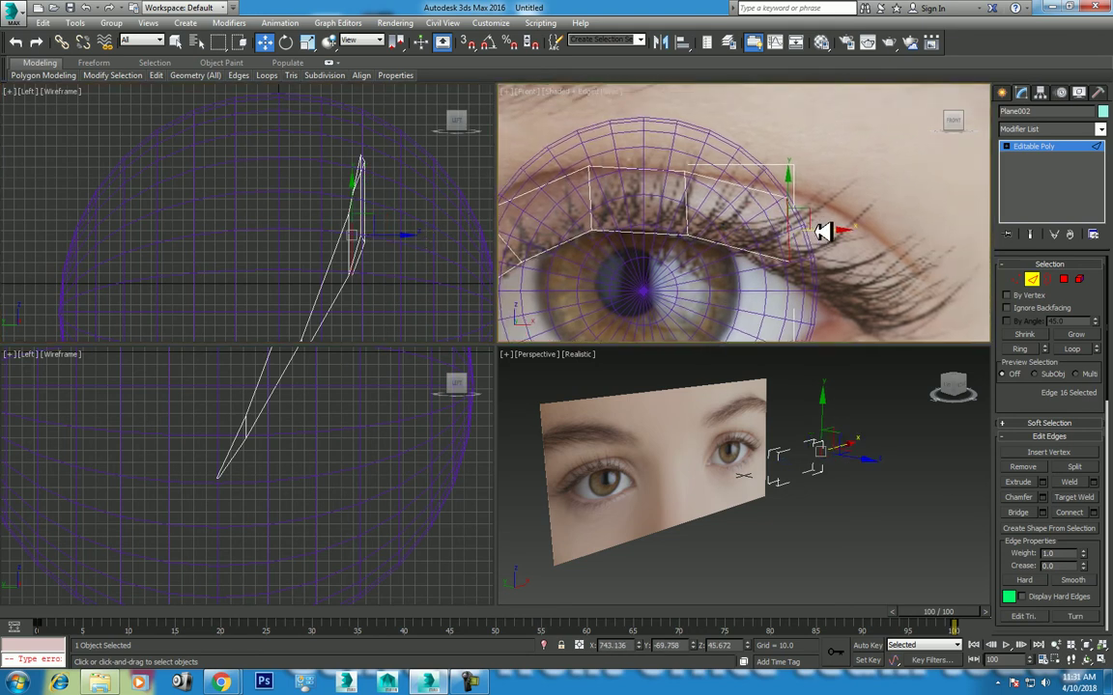
{"action": "key", "text": "e"}
{"action": "mouse_move", "coordinate": [828, 196]}
{"action": "left_mouse_down"}
{"action": "mouse_move", "coordinate": [845, 224]}
{"action": "mouse_move", "coordinate": [787, 213]}
{"action": "left_mouse_up"}
{"action": "key", "text": "w"}
Step: Enlarge the front and side viewports and extrude a section down to the outer eye corner
{"action": "scroll", "coordinate": [787, 213], "scroll_direction": "up", "scroll_amount": 1}
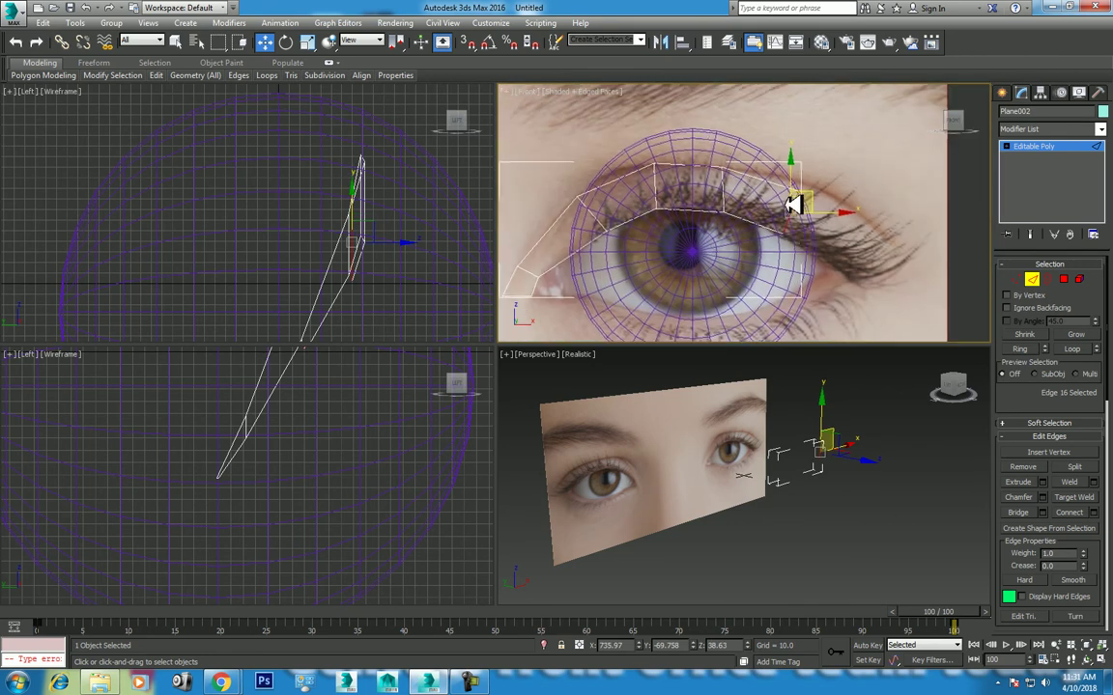
{"action": "scroll", "coordinate": [773, 248], "scroll_direction": "up", "scroll_amount": 1}
{"action": "scroll", "coordinate": [773, 249], "scroll_direction": "up", "scroll_amount": 1}
{"action": "scroll", "coordinate": [769, 206], "scroll_direction": "up", "scroll_amount": 1}
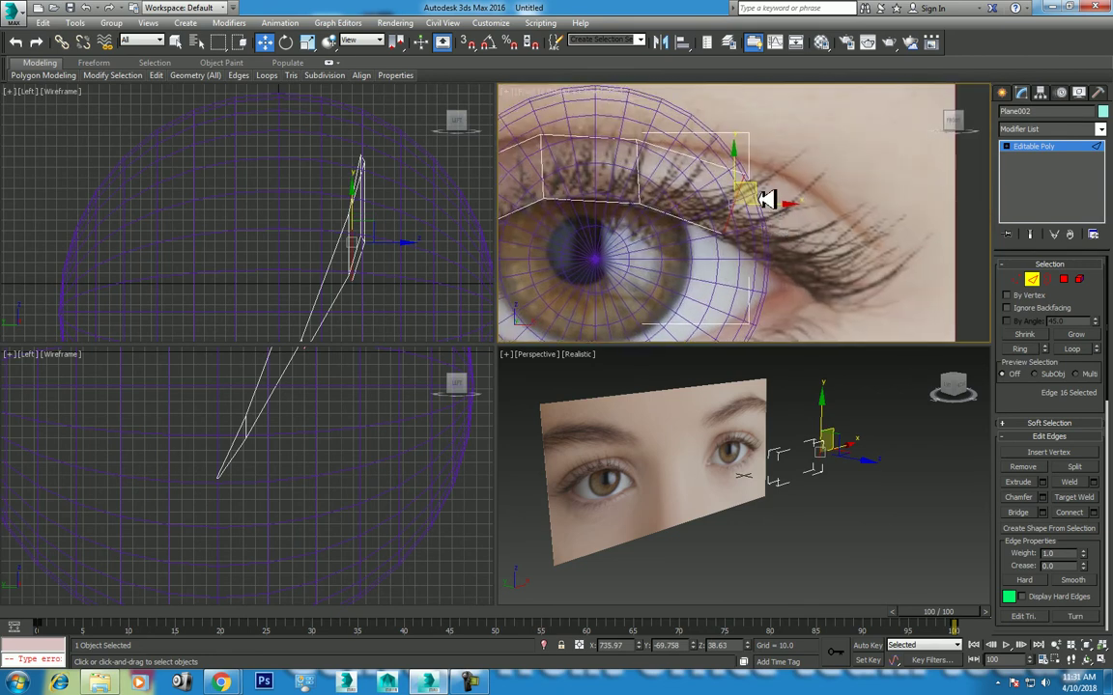
{"action": "scroll", "coordinate": [757, 211], "scroll_direction": "up", "scroll_amount": 1}
{"action": "scroll", "coordinate": [790, 142], "scroll_direction": "up", "scroll_amount": 1}
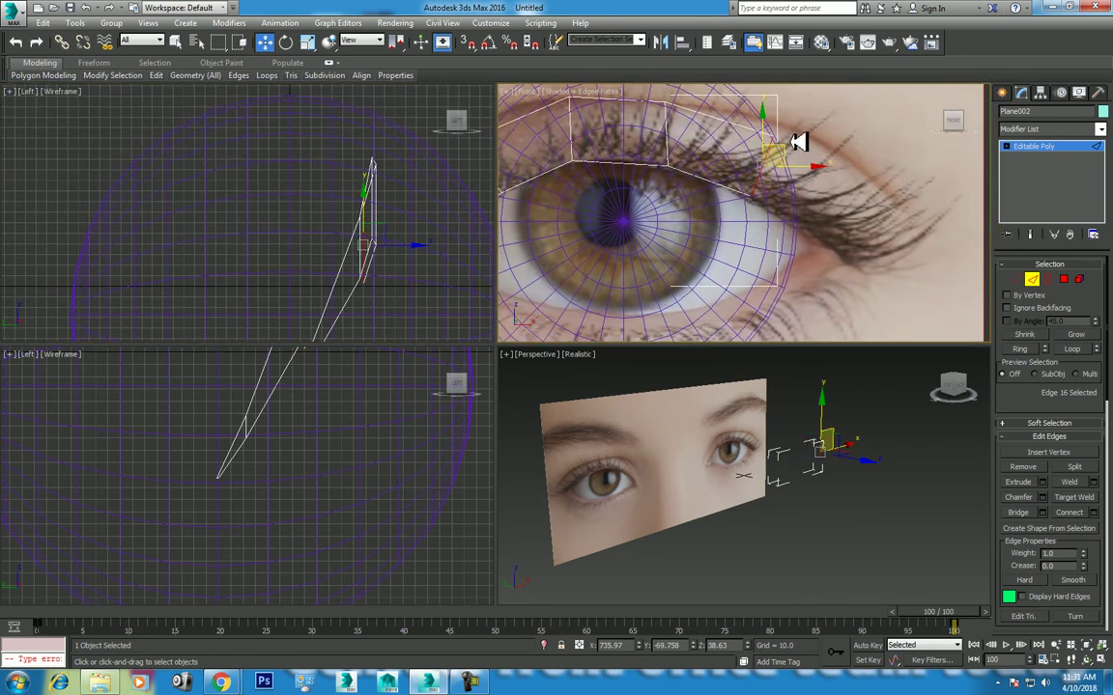
{"action": "left_click_drag", "start_coordinate": [506, 343], "coordinate": [547, 537]}
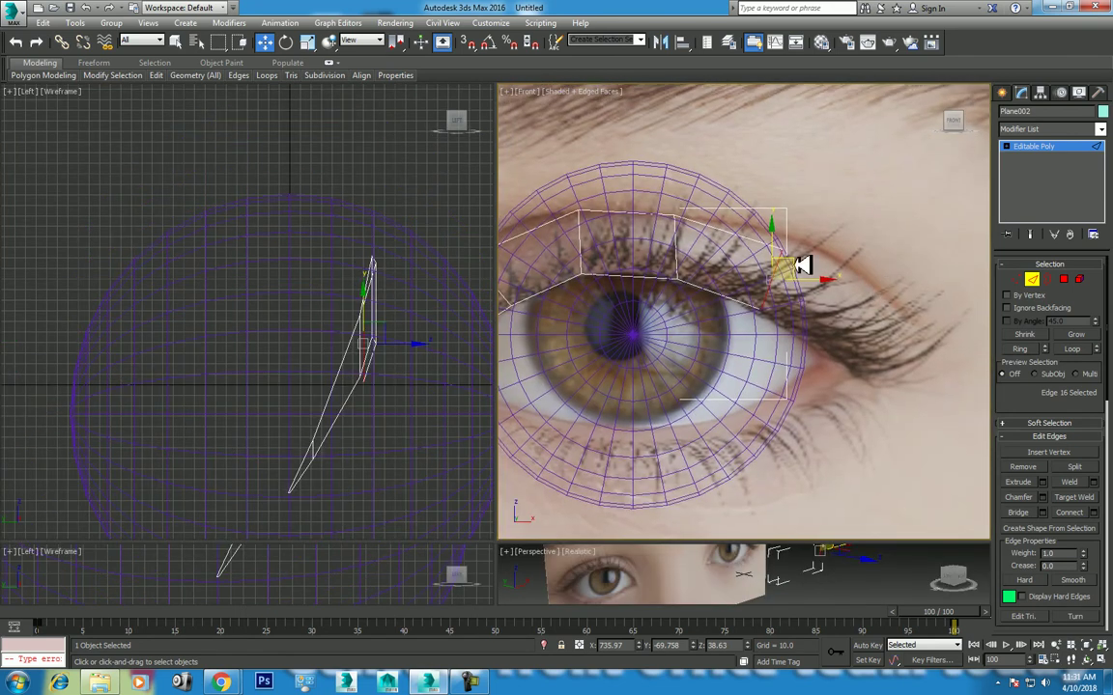
{"action": "left_click_drag", "start_coordinate": [803, 265], "coordinate": [878, 319], "text": "shift"}
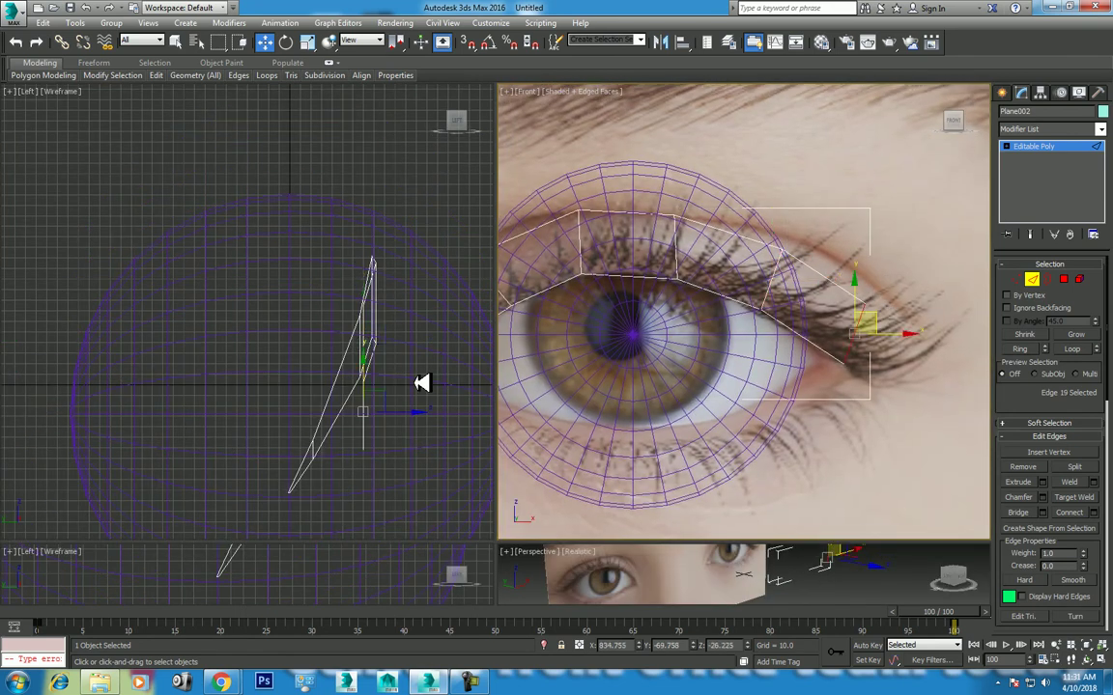
{"action": "middle_click_drag", "start_coordinate": [400, 398], "coordinate": [431, 340]}
{"action": "left_click_drag", "start_coordinate": [420, 334], "coordinate": [347, 336], "text": "shift"}
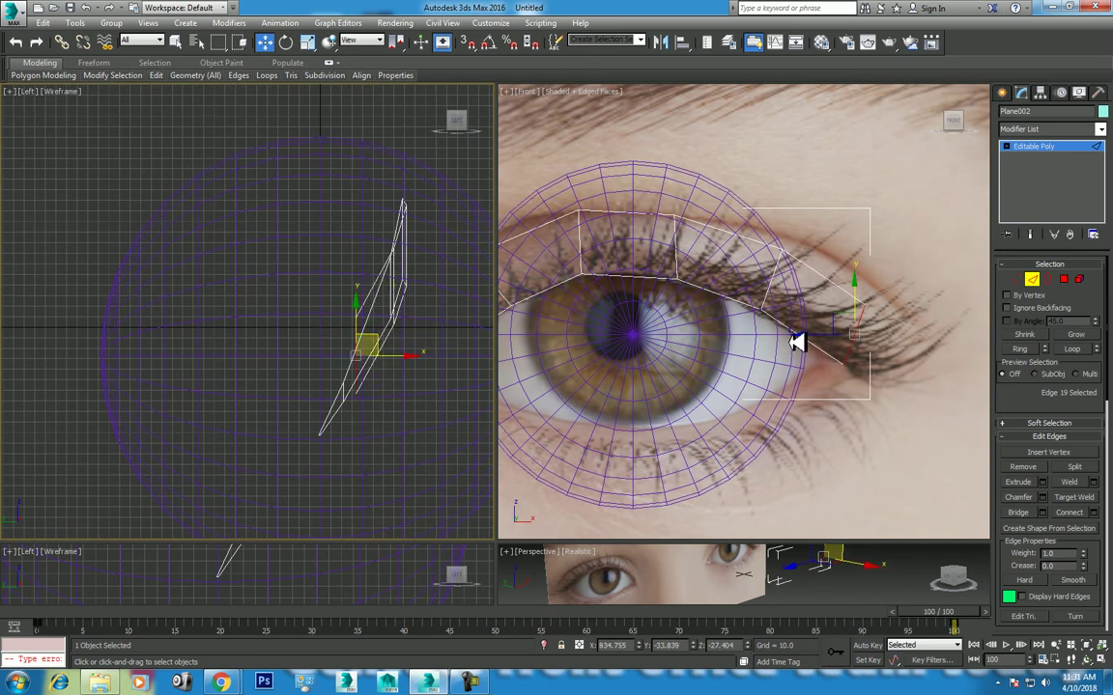
Step: Move the outermost corner edge down-right toward the lashes and push it back in depth
{"action": "middle_click_drag", "start_coordinate": [881, 316], "coordinate": [866, 304]}
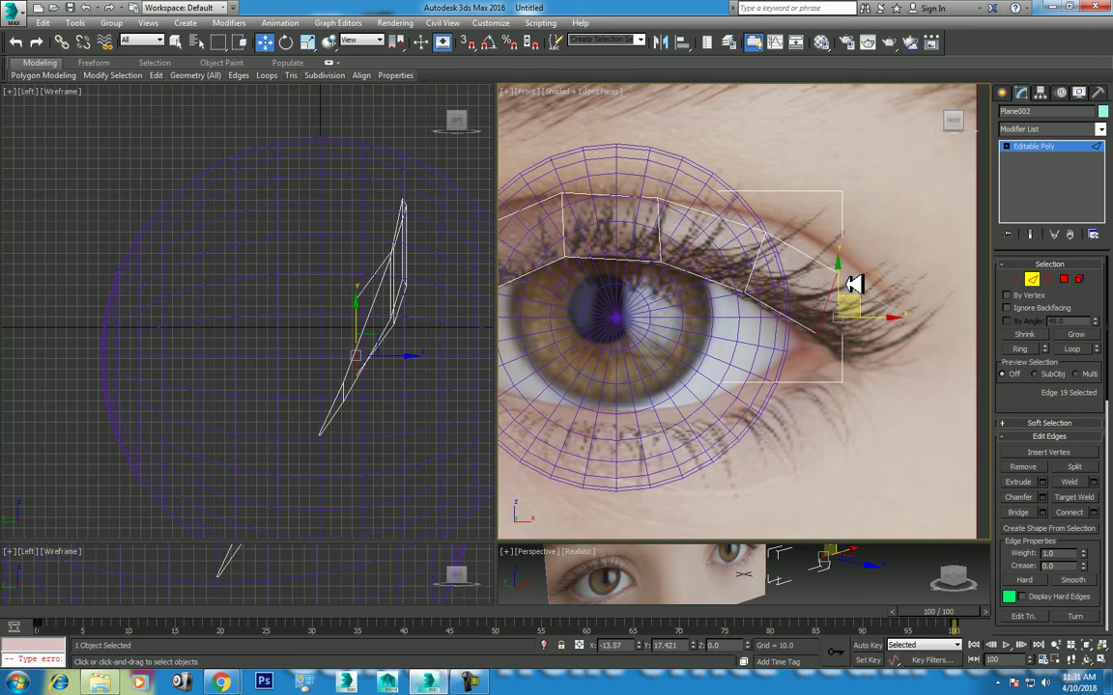
{"action": "middle_click_drag", "start_coordinate": [417, 338], "coordinate": [372, 331]}
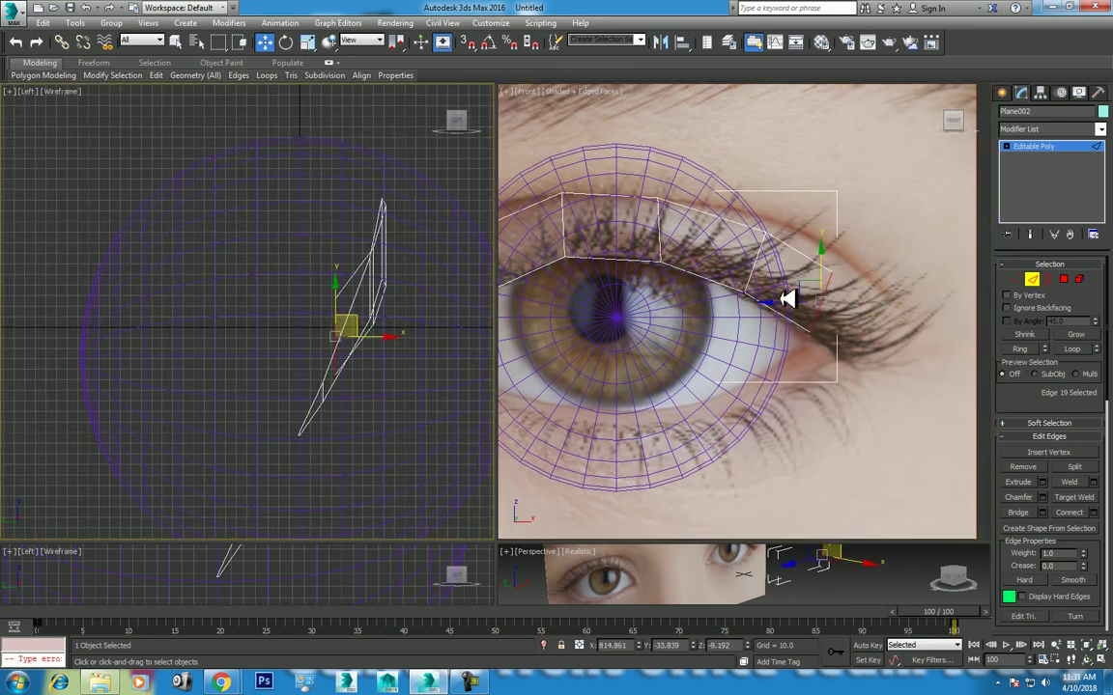
{"action": "middle_click_drag", "start_coordinate": [826, 305], "coordinate": [761, 248]}
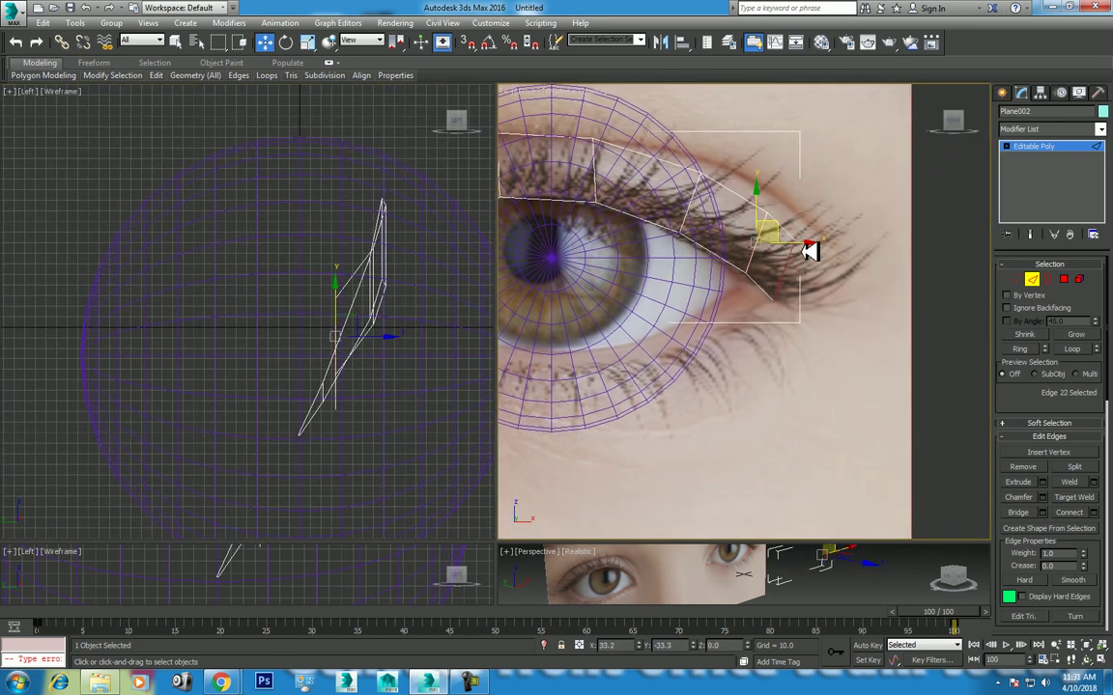
{"action": "left_click_drag", "start_coordinate": [814, 242], "coordinate": [839, 290]}
{"action": "middle_click_drag", "start_coordinate": [368, 355], "coordinate": [422, 326]}
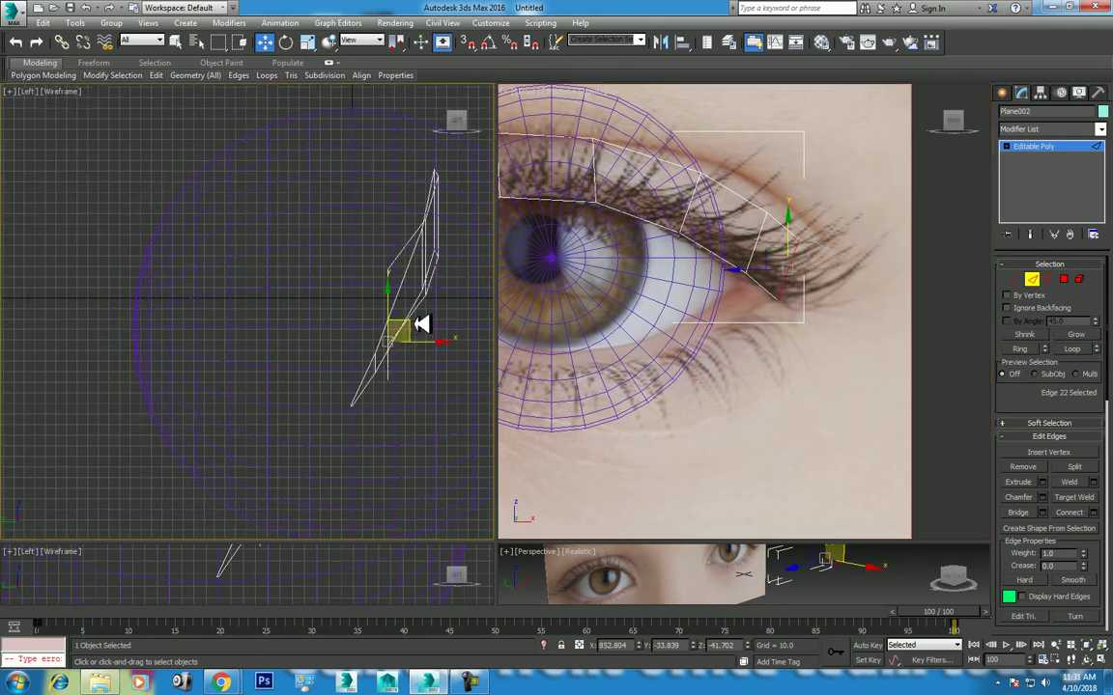
{"action": "left_click_drag", "start_coordinate": [417, 323], "coordinate": [397, 323]}
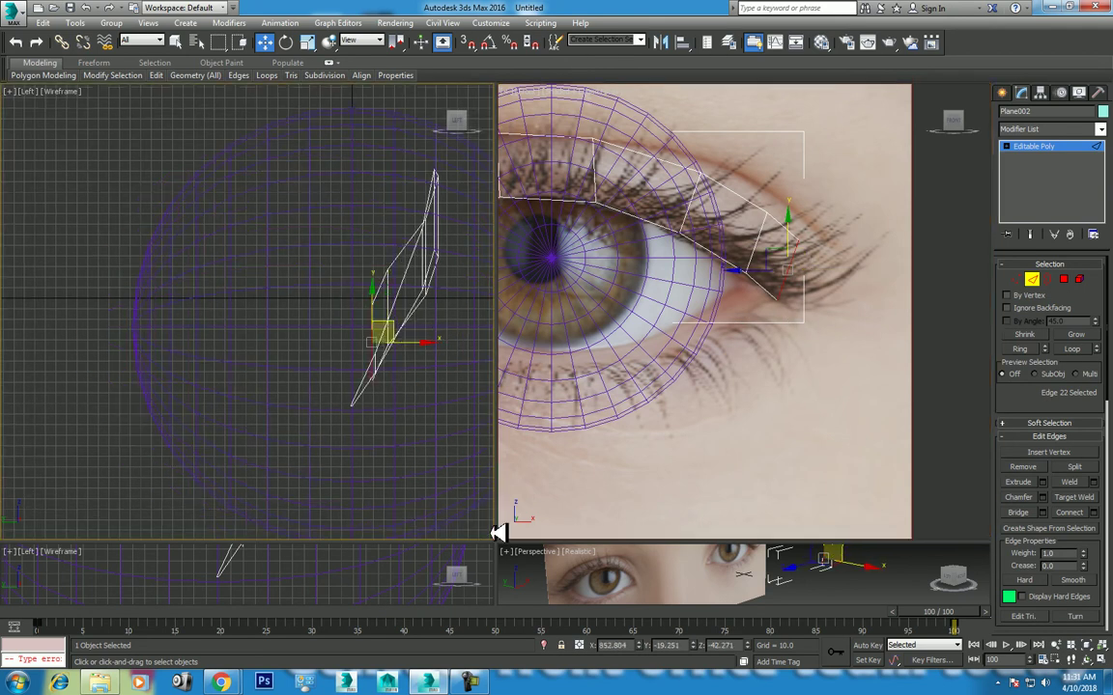
Step: Launch Microsoft Paint by searching 'pain' from the Start menu
{"action": "left_click", "coordinate": [15, 684]}
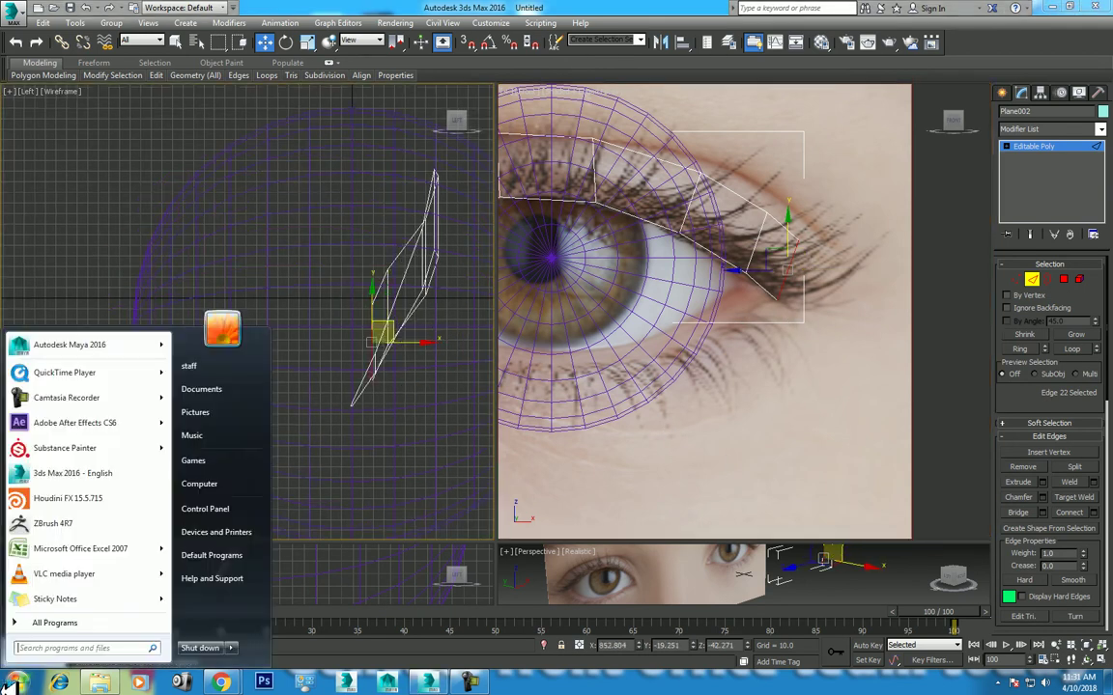
{"action": "type", "text": "pain"}
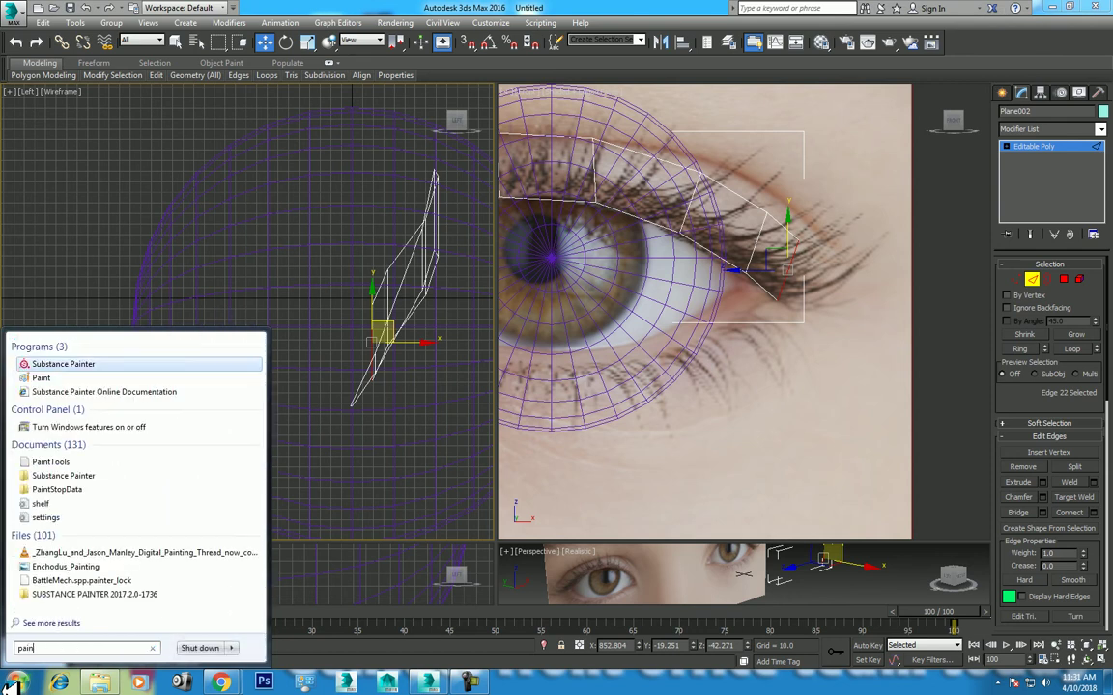
{"action": "left_click", "coordinate": [53, 364]}
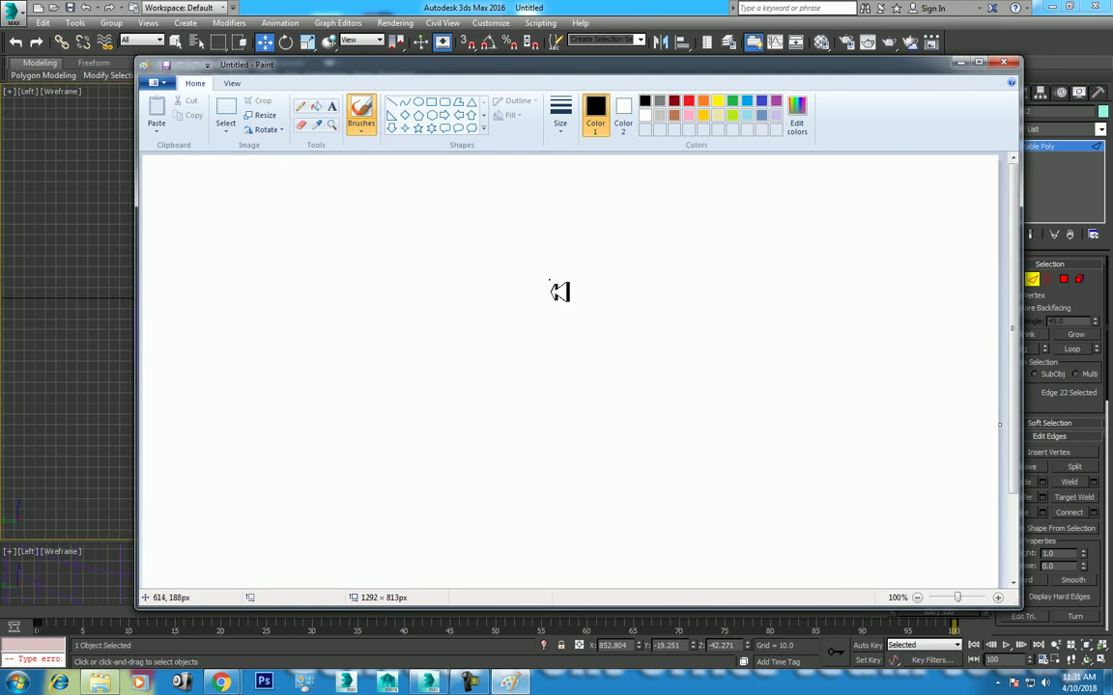
Step: Sketch a closed outline with left, curved lower and right sides, then minimize Paint
{"action": "mouse_move", "coordinate": [551, 291]}
{"action": "left_mouse_down"}
{"action": "mouse_move", "coordinate": [551, 326]}
{"action": "mouse_move", "coordinate": [610, 243]}
{"action": "left_mouse_up"}
{"action": "left_click_drag", "start_coordinate": [553, 327], "coordinate": [620, 363]}
{"action": "mouse_move", "coordinate": [612, 243]}
{"action": "left_mouse_down"}
{"action": "mouse_move", "coordinate": [626, 286]}
{"action": "mouse_move", "coordinate": [621, 366]}
{"action": "left_mouse_up"}
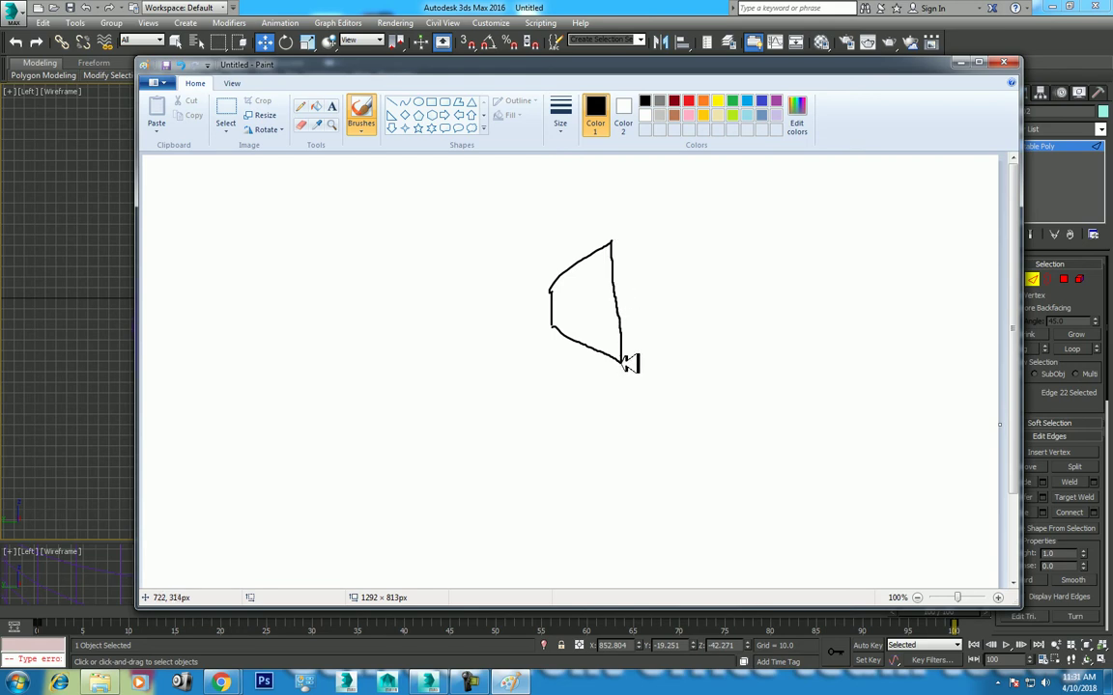
{"action": "left_click", "coordinate": [959, 62]}
Step: In the maximized Front view, nudge the upper outer corner vertex down-right along the lashes
{"action": "scroll", "coordinate": [799, 291], "scroll_direction": "up", "scroll_amount": 2}
{"action": "key", "text": "alt+w"}
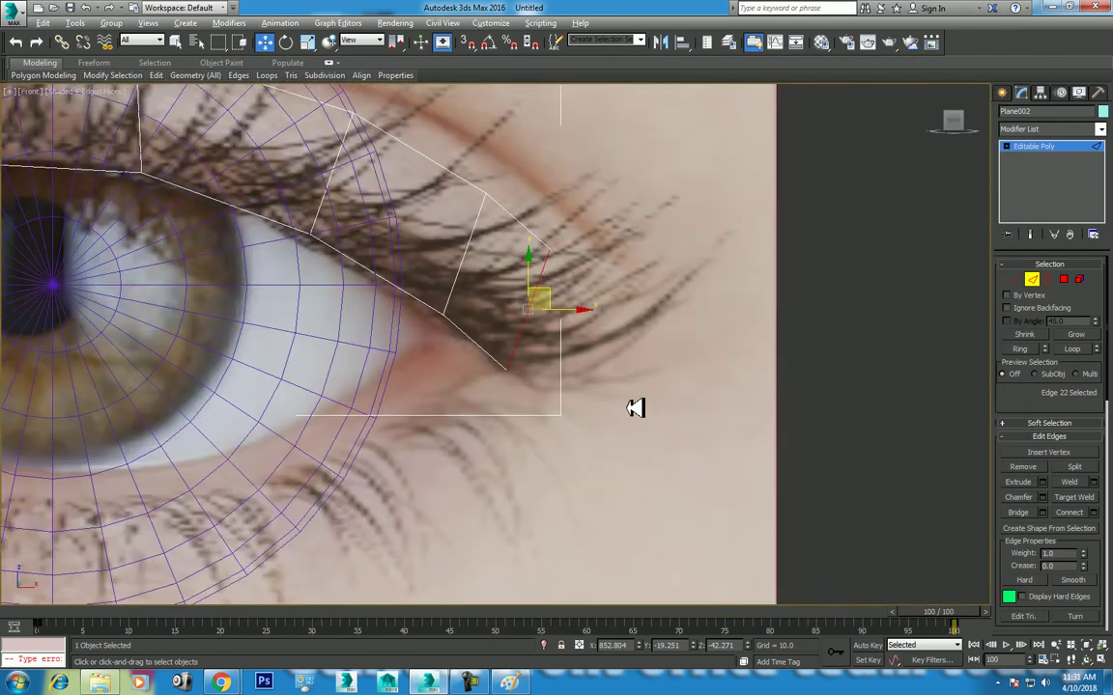
{"action": "scroll", "coordinate": [705, 409], "scroll_direction": "up", "scroll_amount": 2}
{"action": "key", "text": "1"}
{"action": "left_click", "coordinate": [546, 359]}
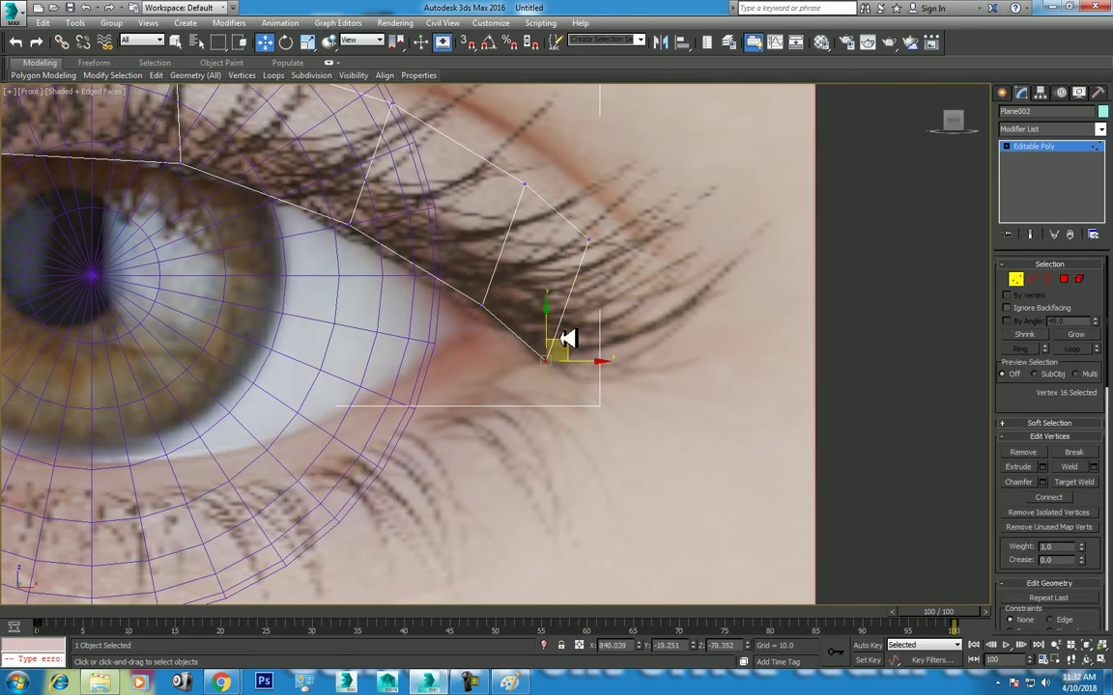
{"action": "left_click", "coordinate": [589, 242]}
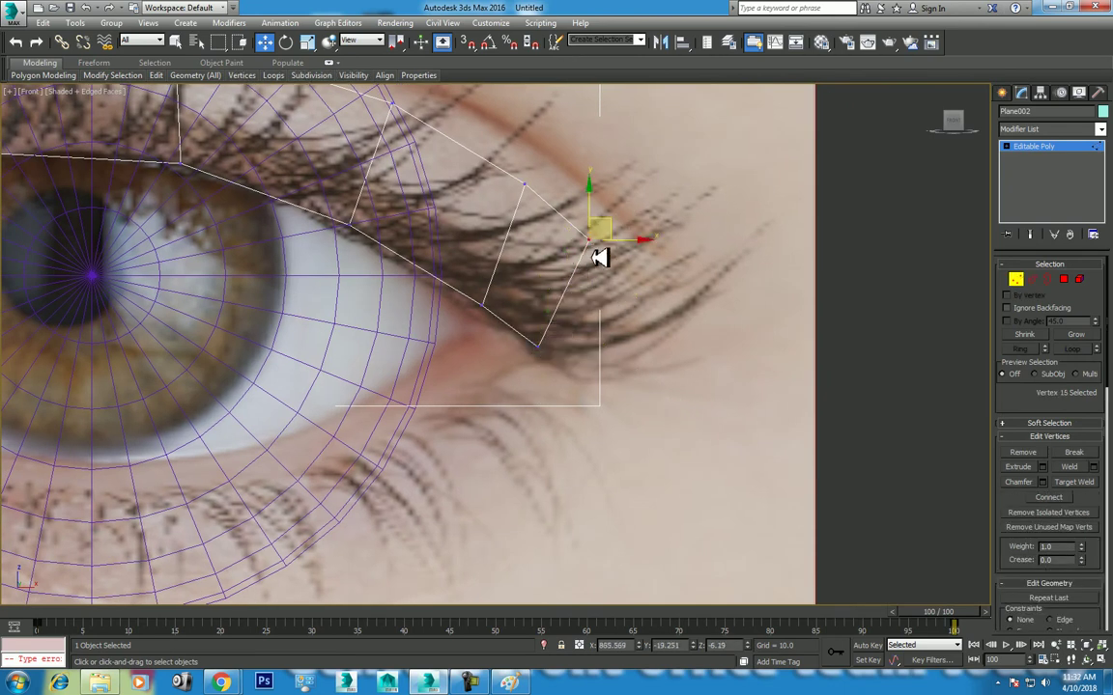
{"action": "left_click_drag", "start_coordinate": [617, 224], "coordinate": [626, 239]}
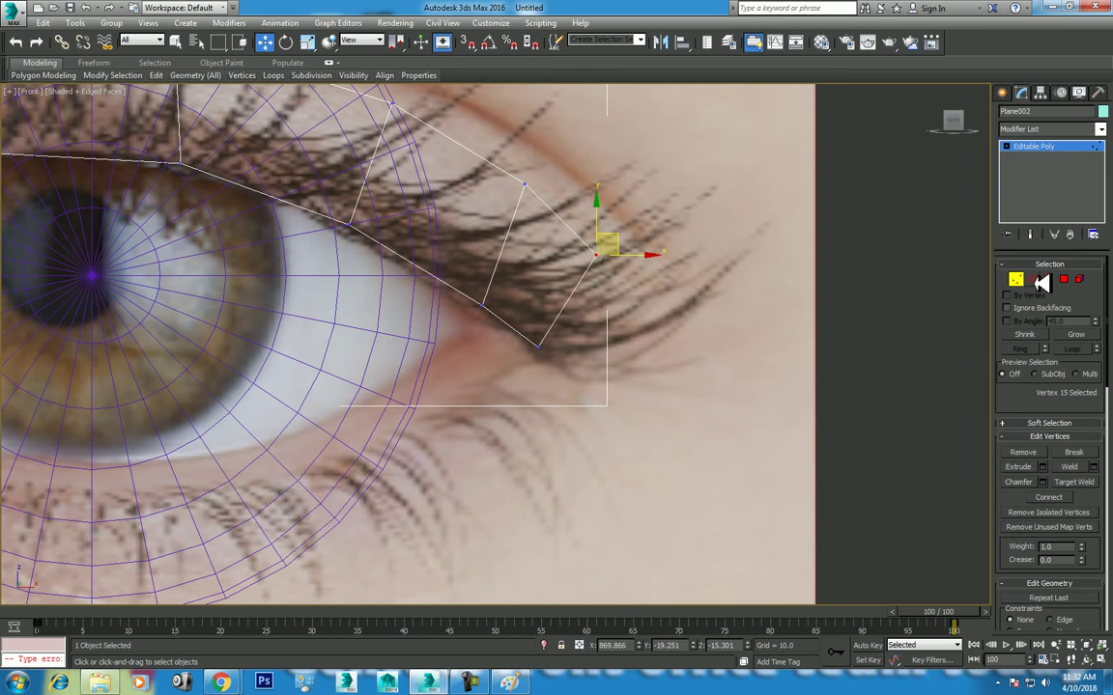
Step: Extrude the corner edge into a new polygon and shift it slightly right
{"action": "left_click", "coordinate": [1034, 281]}
{"action": "mouse_move", "coordinate": [597, 282]}
{"action": "left_mouse_down", "text": "shift"}
{"action": "mouse_move", "coordinate": [611, 323]}
{"action": "mouse_move", "coordinate": [641, 310]}
{"action": "mouse_move", "coordinate": [626, 304]}
{"action": "mouse_move", "coordinate": [639, 349]}
{"action": "left_mouse_up", "text": "shift"}
{"action": "key", "text": "e"}
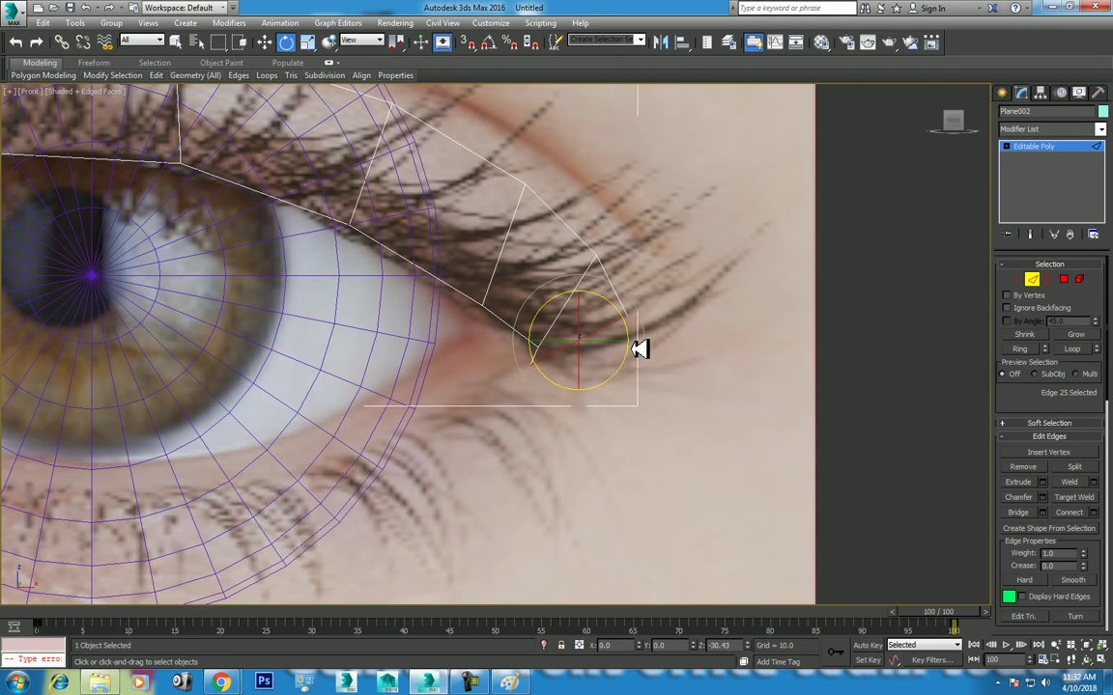
{"action": "key", "text": "w"}
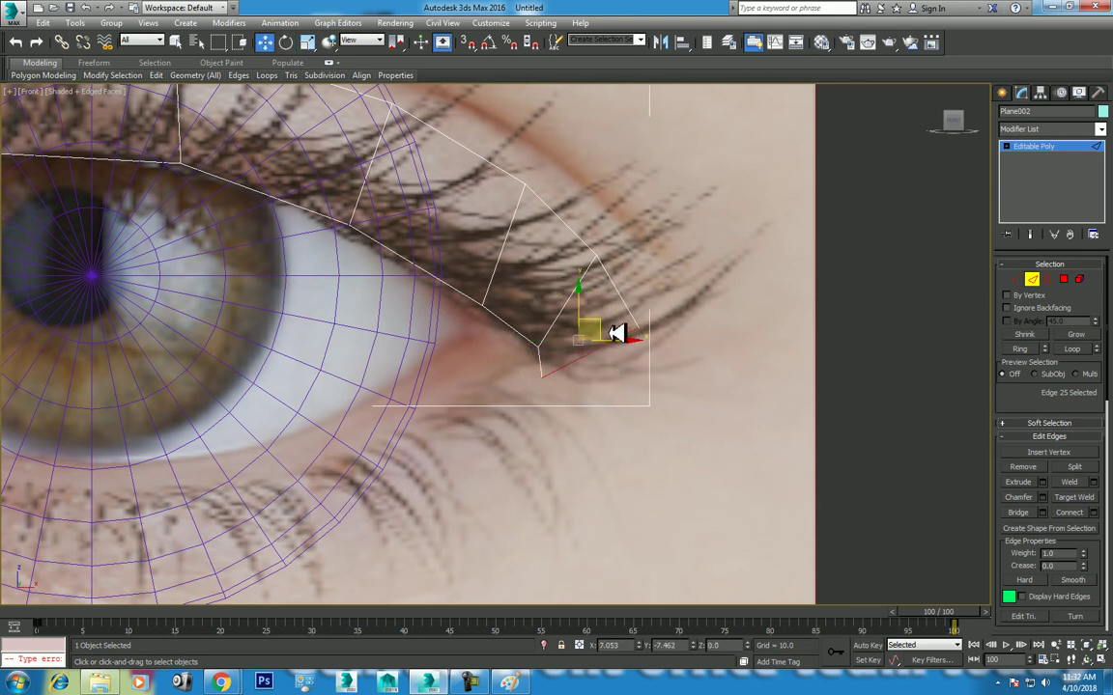
{"action": "left_click_drag", "start_coordinate": [618, 329], "coordinate": [645, 362]}
Step: Fit the new polygon's upper and lower outer vertices onto the lash line and corner
{"action": "key", "text": "1"}
{"action": "left_click", "coordinate": [636, 321]}
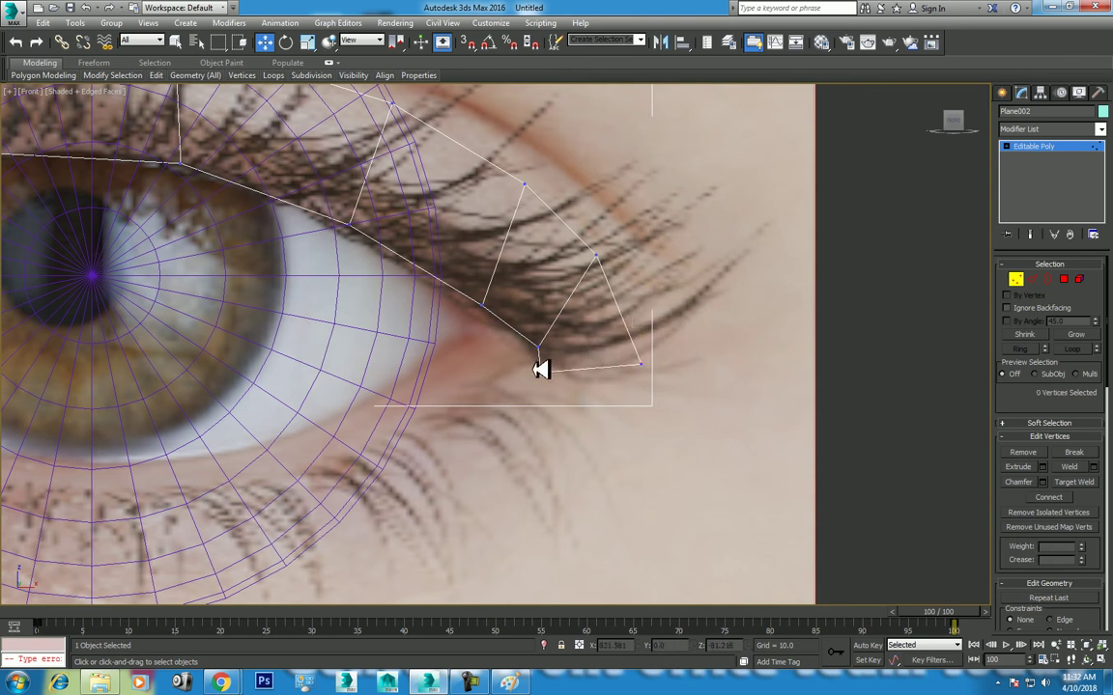
{"action": "left_click", "coordinate": [540, 371]}
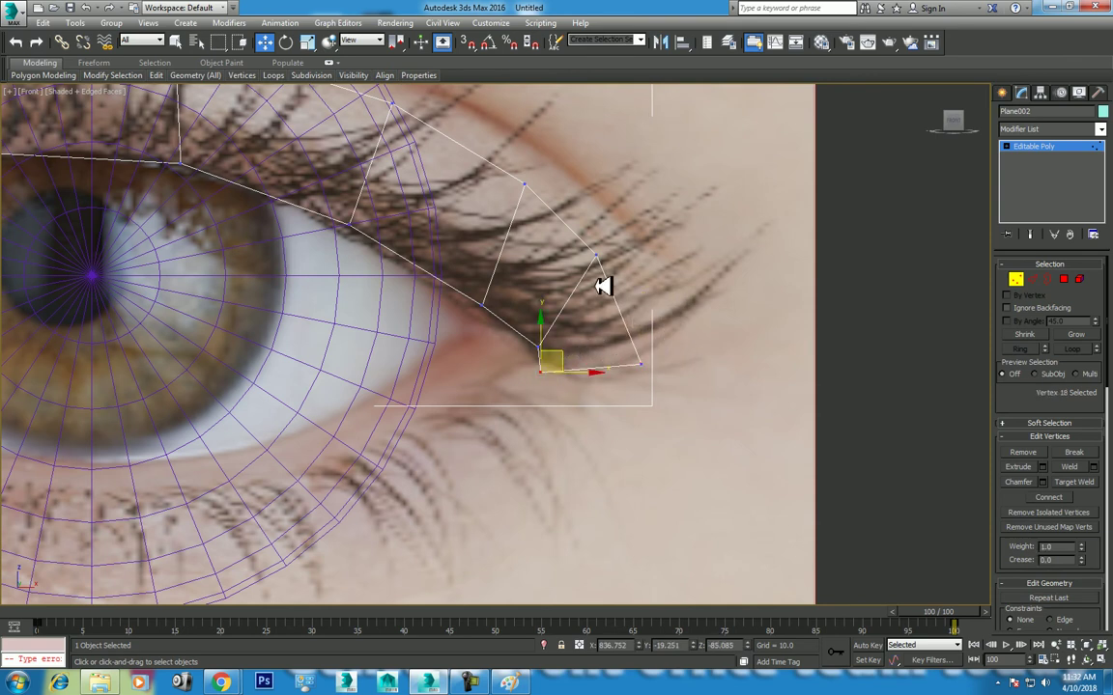
{"action": "left_click", "coordinate": [596, 256]}
{"action": "left_click_drag", "start_coordinate": [631, 239], "coordinate": [648, 277]}
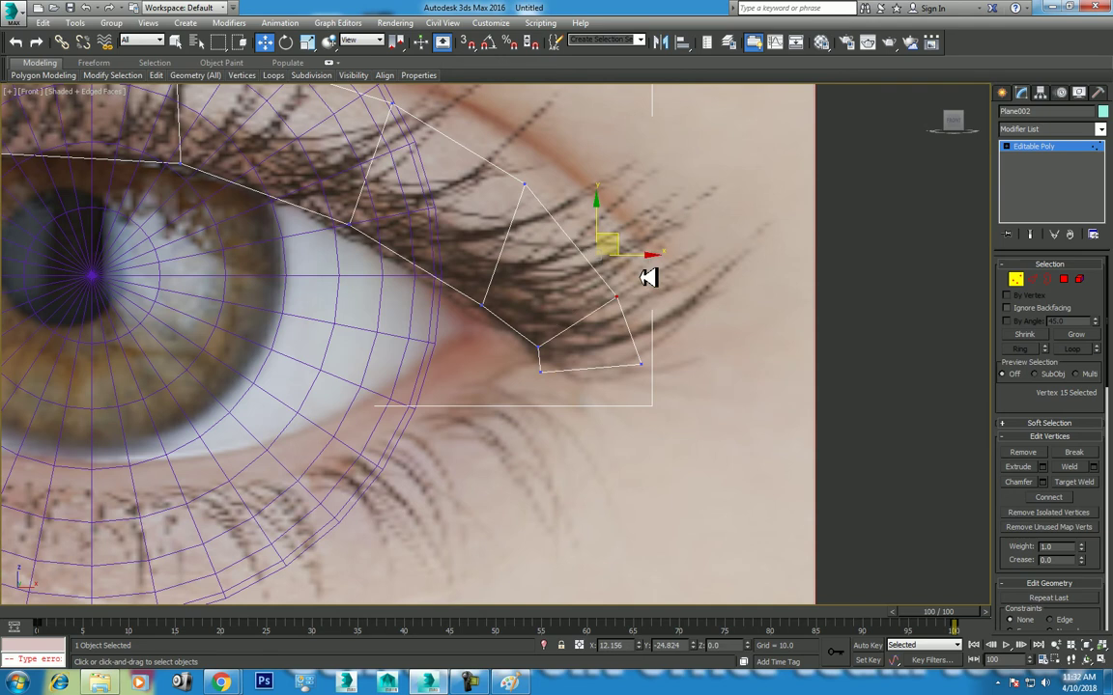
{"action": "left_click", "coordinate": [640, 364]}
{"action": "left_click_drag", "start_coordinate": [665, 356], "coordinate": [655, 365]}
Step: In the four-view layout, push the corner vertex back in depth in the Left view
{"action": "key", "text": "alt+w"}
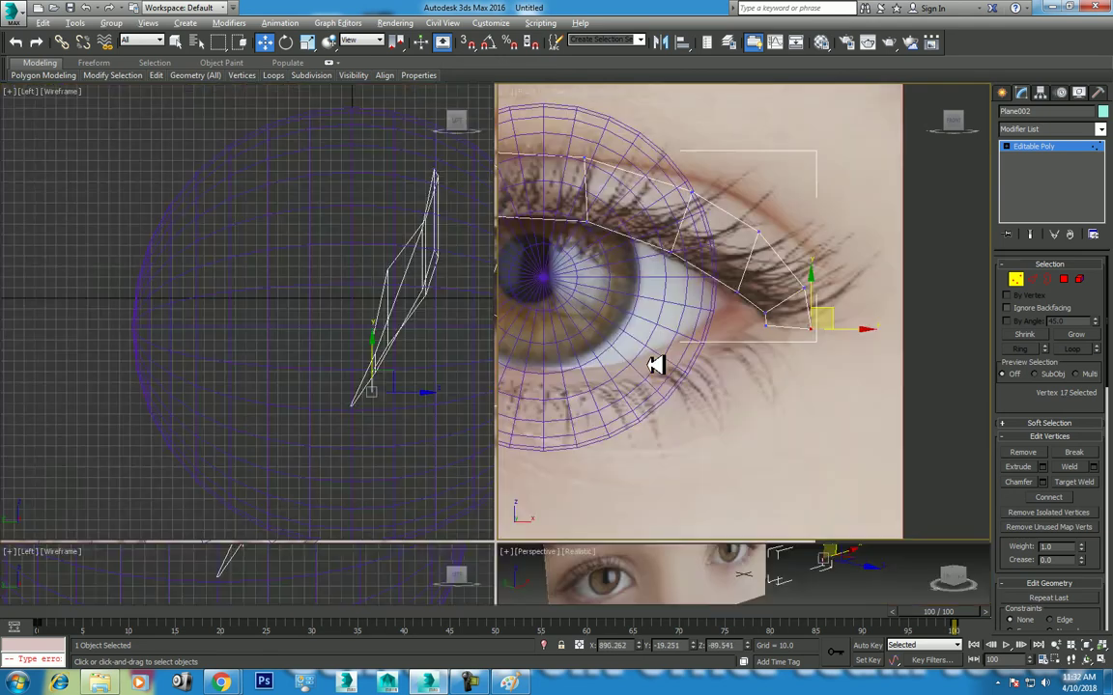
{"action": "scroll", "coordinate": [280, 377], "scroll_direction": "up", "scroll_amount": 3}
{"action": "scroll", "coordinate": [332, 366], "scroll_direction": "up", "scroll_amount": 2}
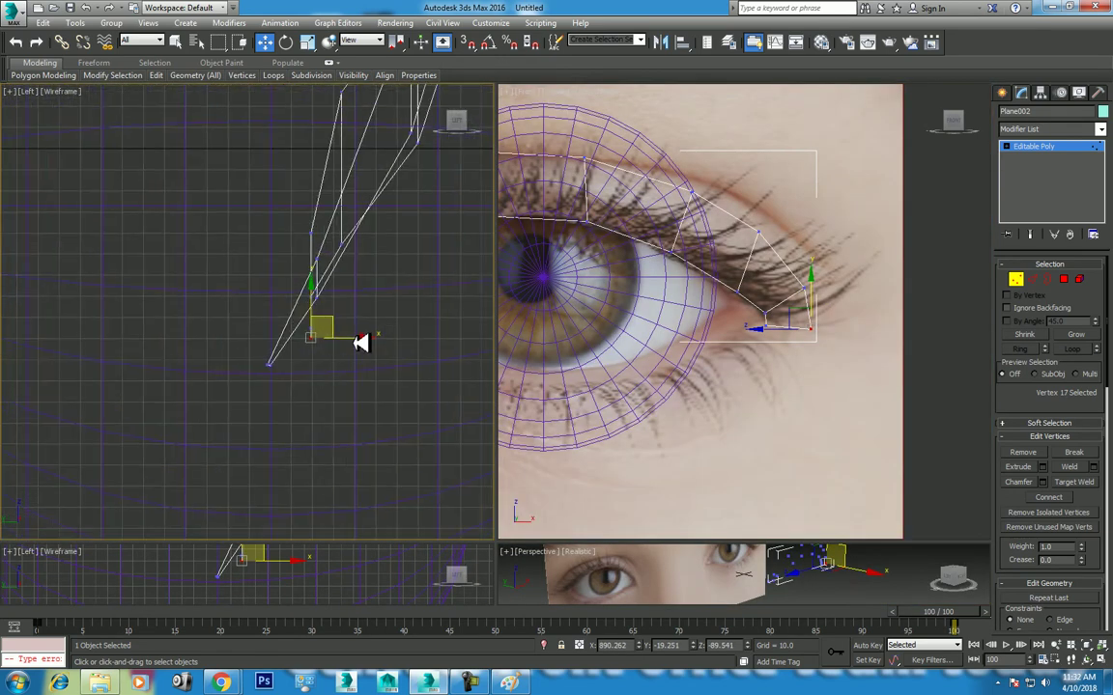
{"action": "left_click_drag", "start_coordinate": [360, 344], "coordinate": [355, 343]}
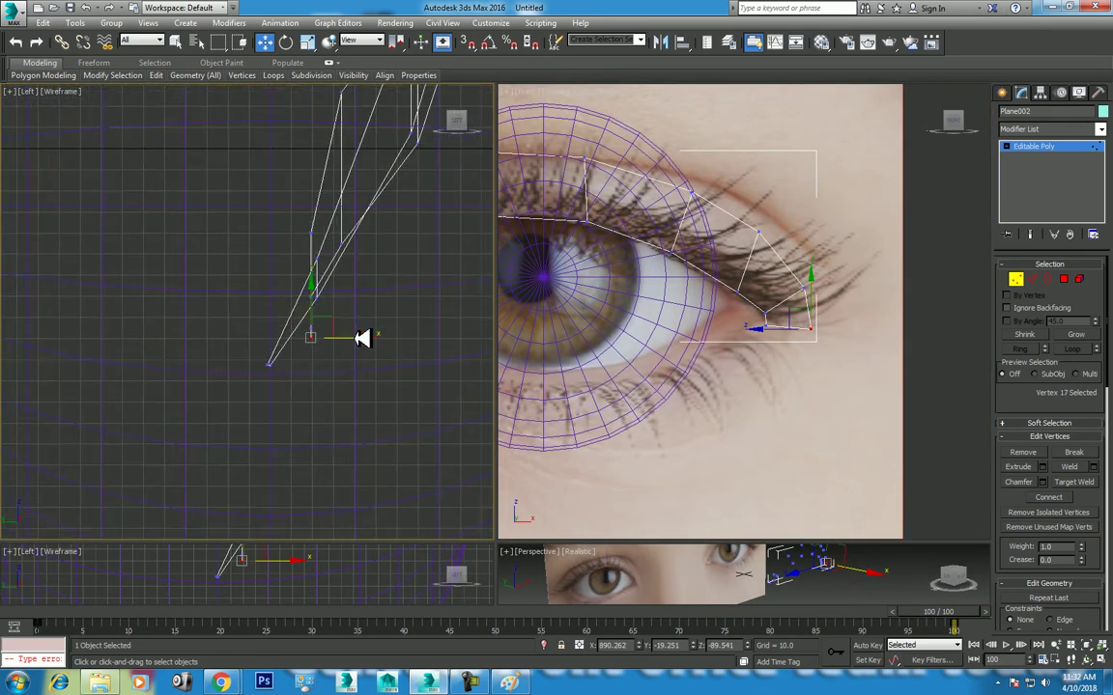
Step: Push the outer corner edge back in depth, then maximize the Front view
{"action": "left_click", "coordinate": [1034, 279]}
{"action": "left_click_drag", "start_coordinate": [359, 332], "coordinate": [322, 323]}
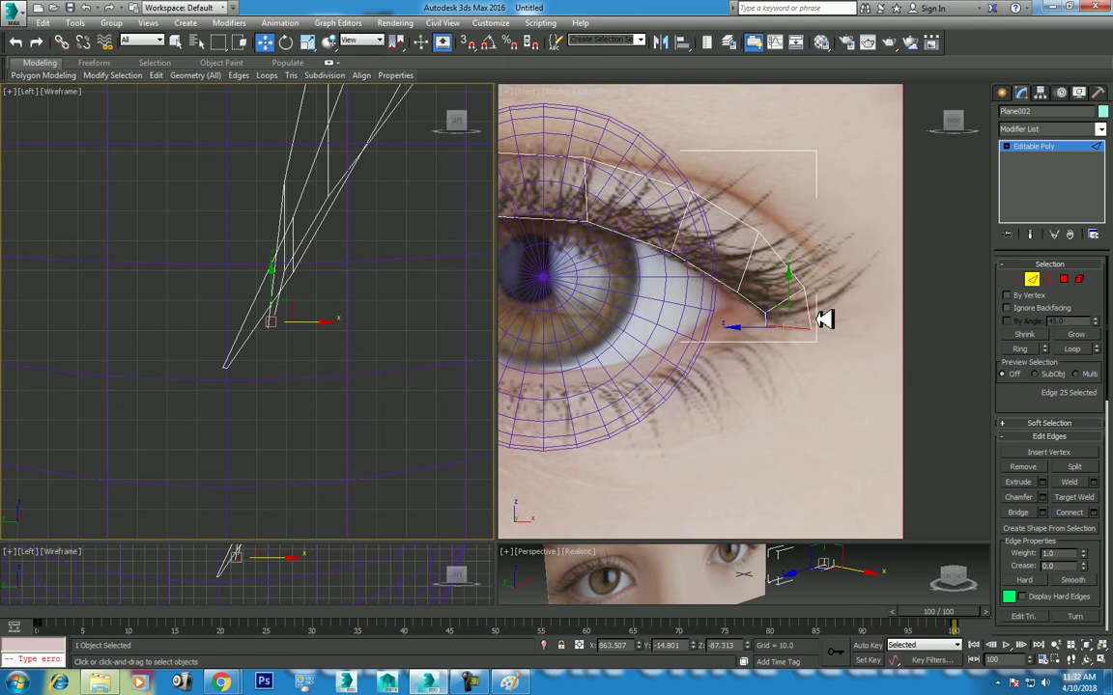
{"action": "middle_click_drag", "start_coordinate": [380, 352], "coordinate": [396, 360]}
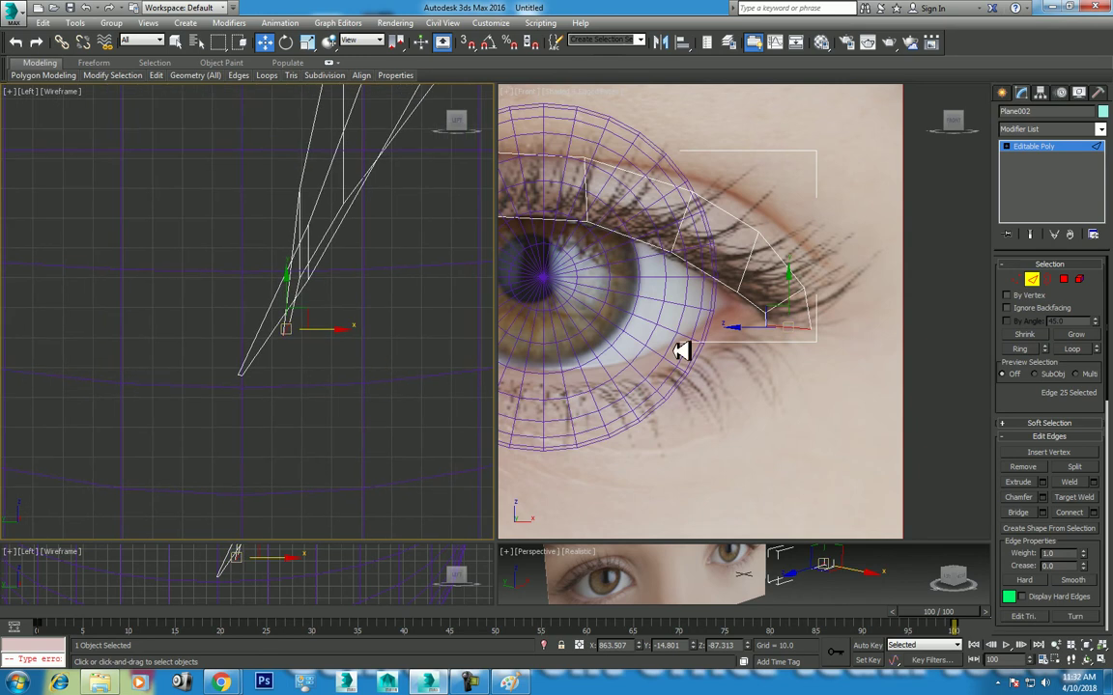
{"action": "key", "text": "e"}
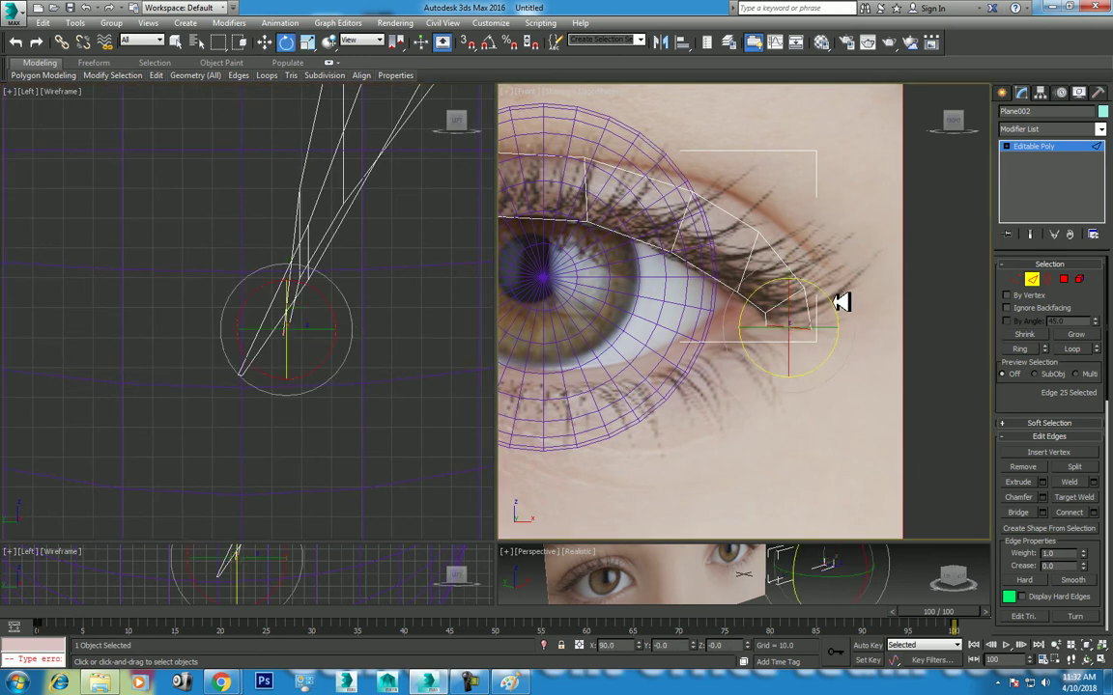
{"action": "key", "text": "w"}
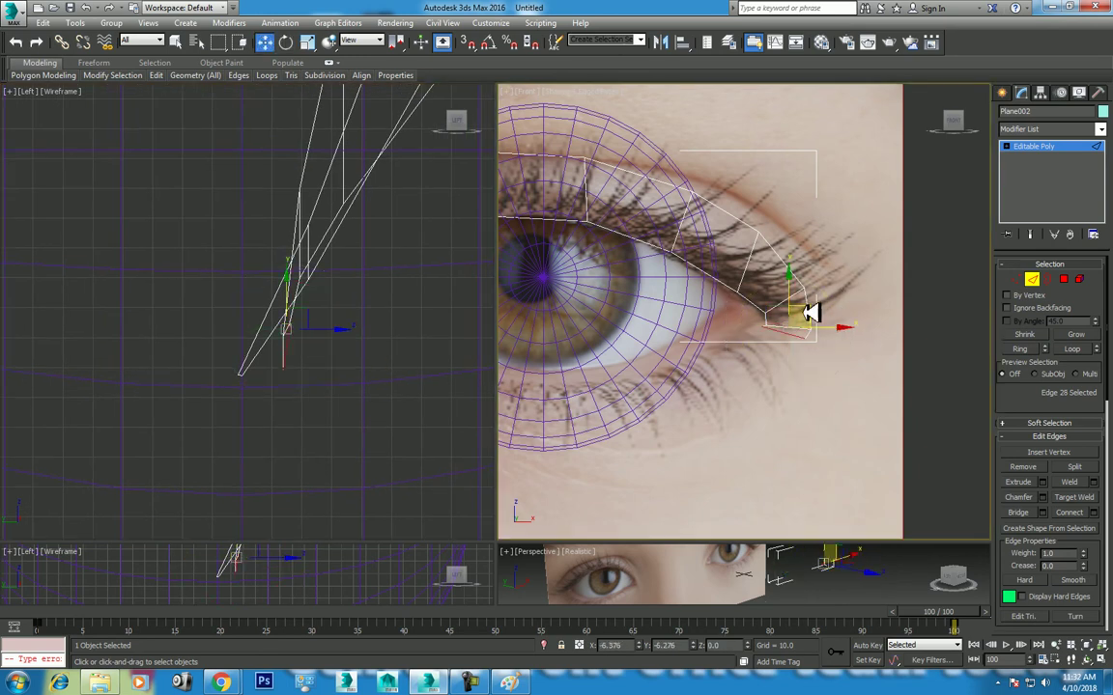
{"action": "middle_click_drag", "start_coordinate": [350, 341], "coordinate": [382, 368]}
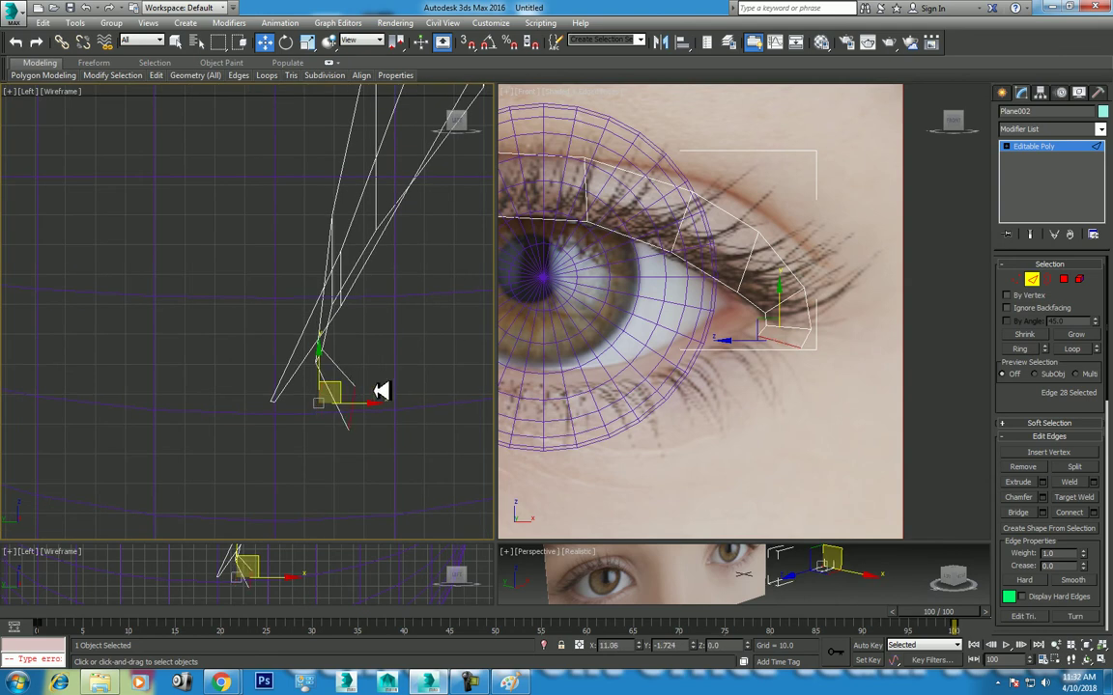
{"action": "scroll", "coordinate": [752, 349], "scroll_direction": "down", "scroll_amount": 2}
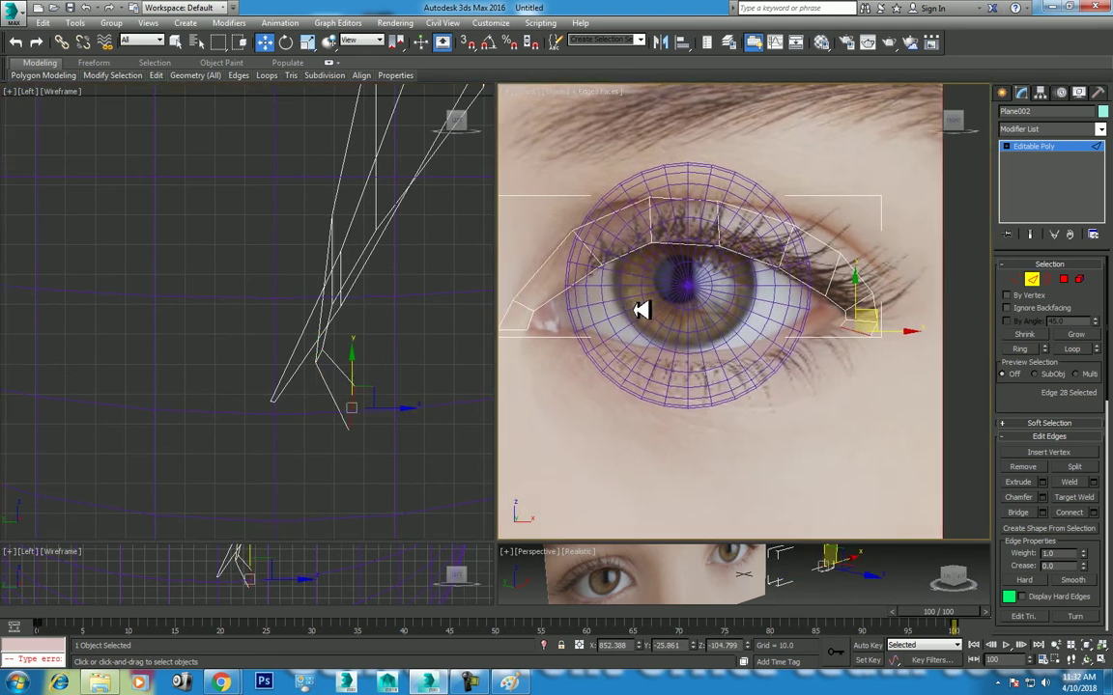
{"action": "key", "text": "alt+w"}
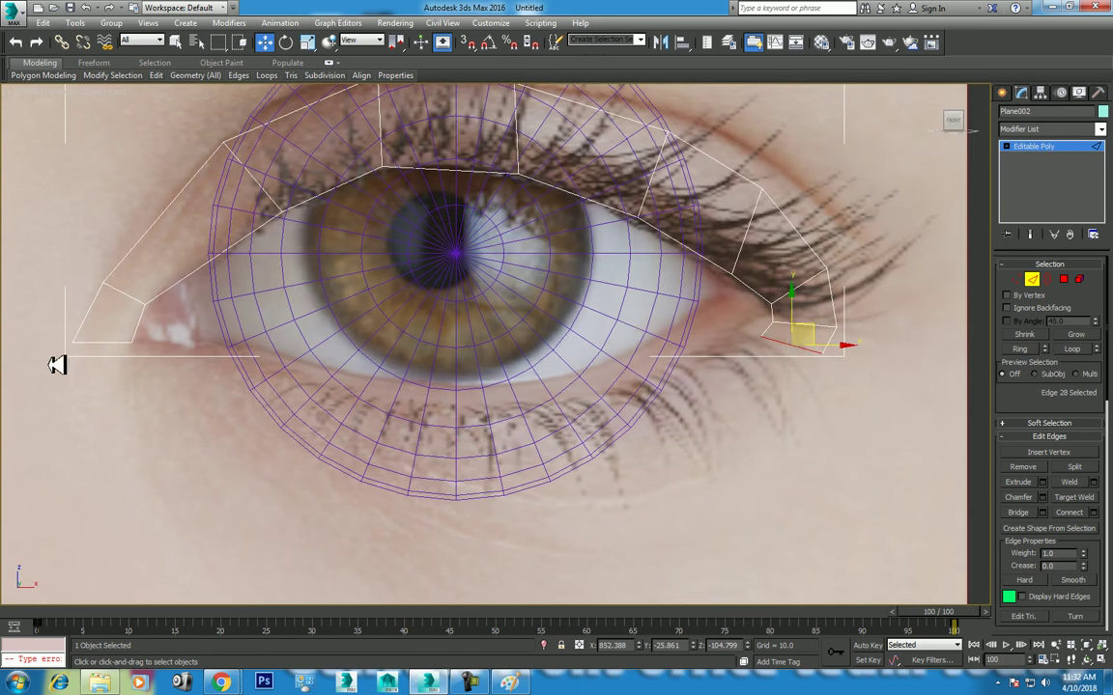
Step: Close the state sets window and leave polygon level to select the whole eyelid object
{"action": "left_click", "coordinate": [1066, 280]}
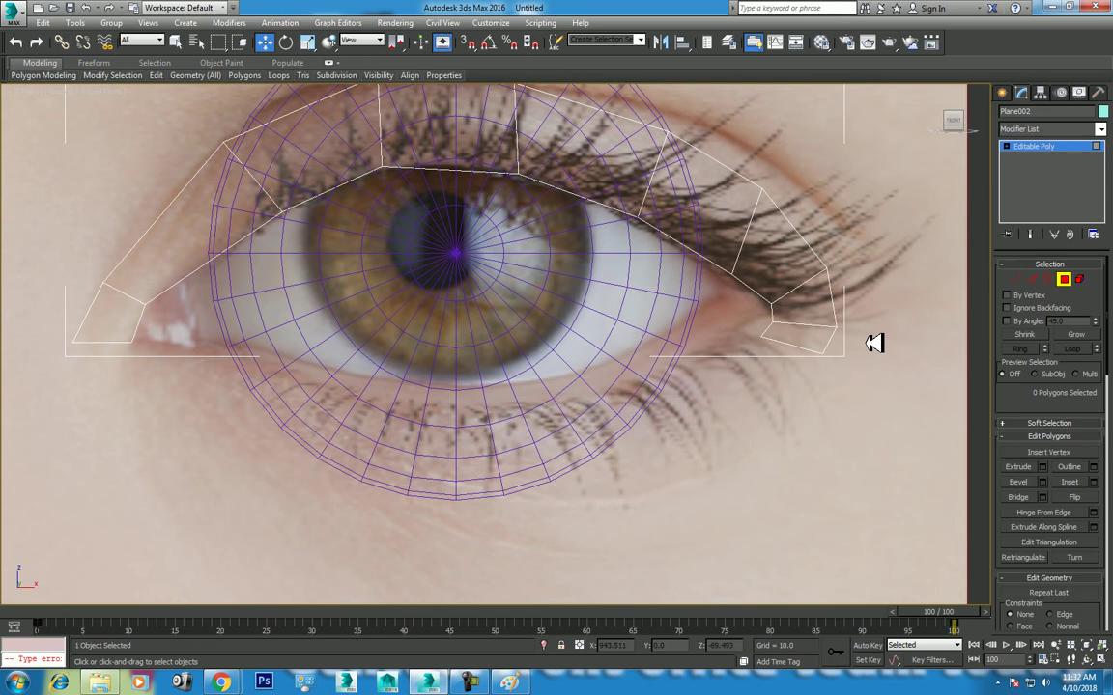
{"action": "left_click", "coordinate": [813, 345]}
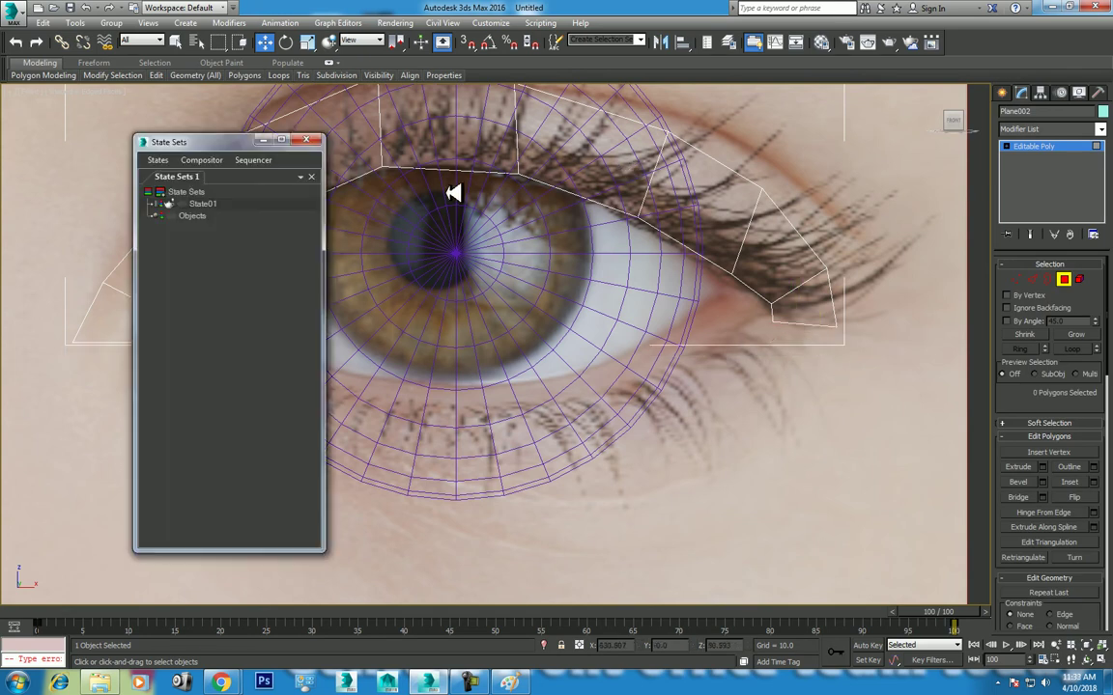
{"action": "left_click", "coordinate": [307, 141]}
{"action": "right_click", "coordinate": [688, 184]}
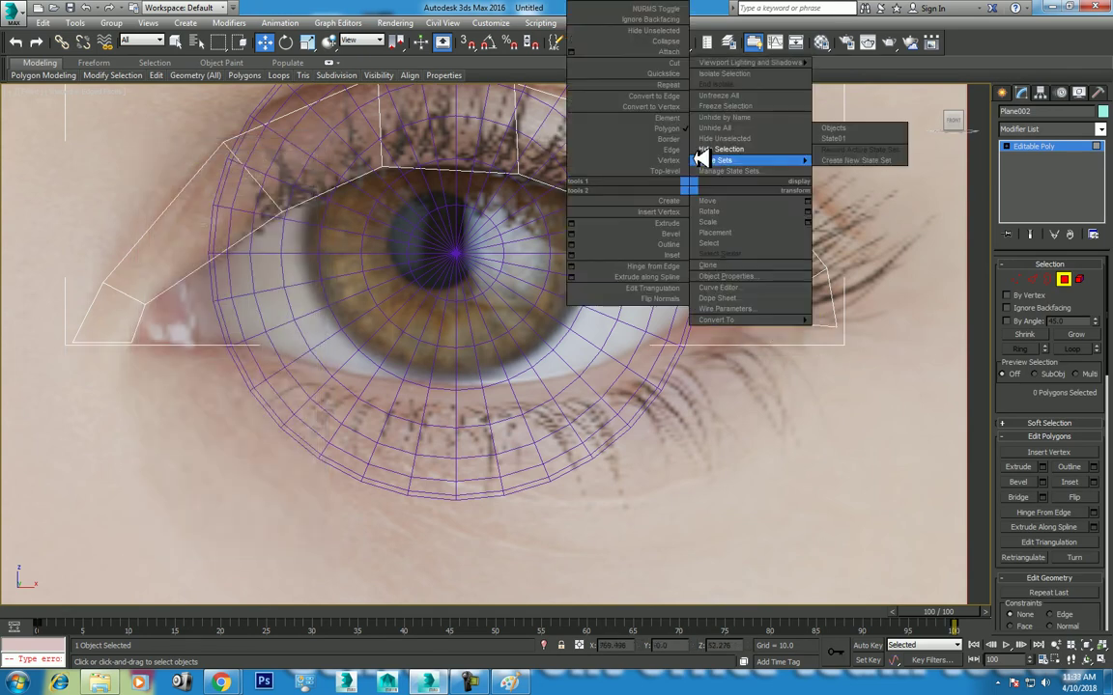
{"action": "left_click", "coordinate": [665, 172]}
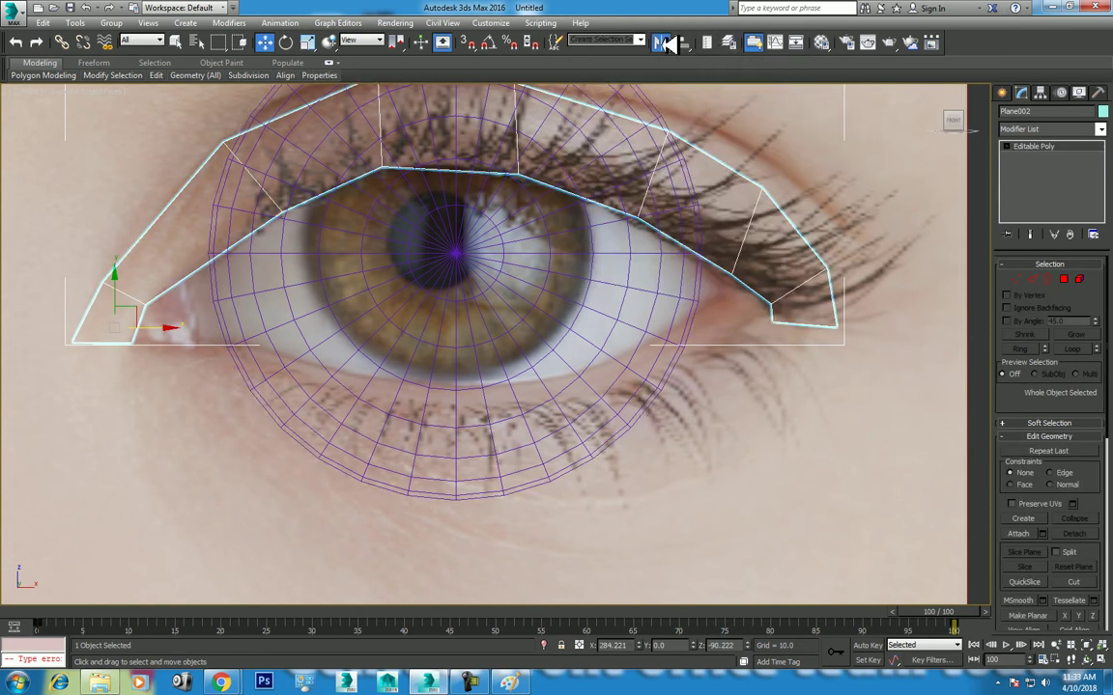
Step: Mirror the eyelid ring on the Y axis as a Copy clone
{"action": "left_click", "coordinate": [661, 43]}
{"action": "left_click", "coordinate": [539, 286]}
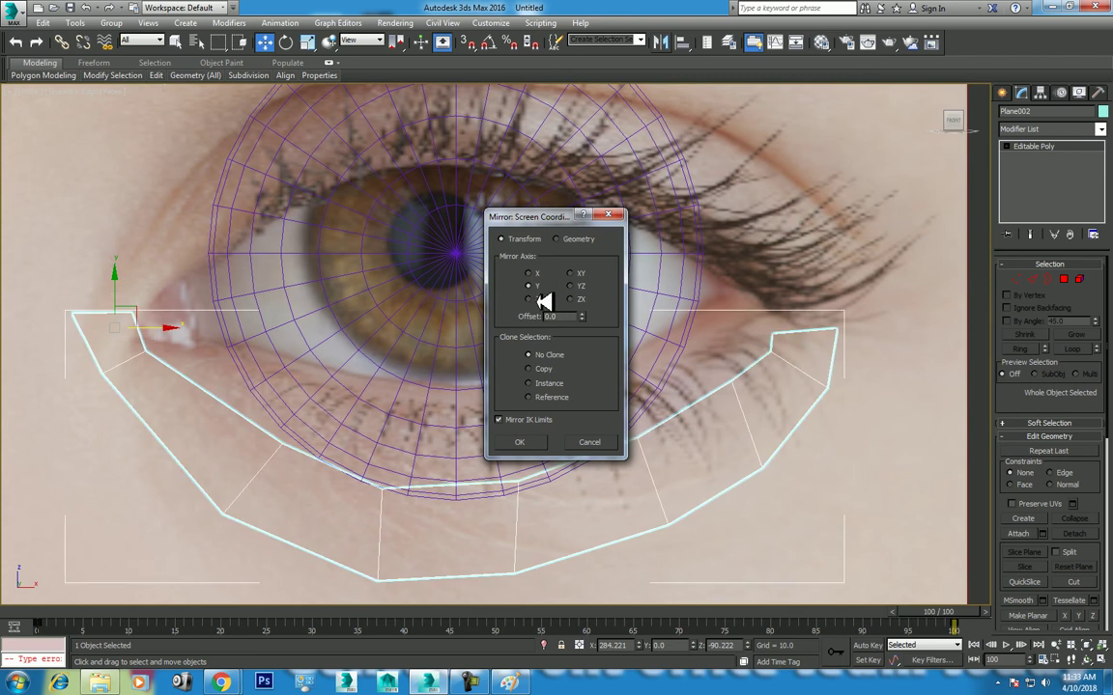
{"action": "left_click", "coordinate": [557, 370]}
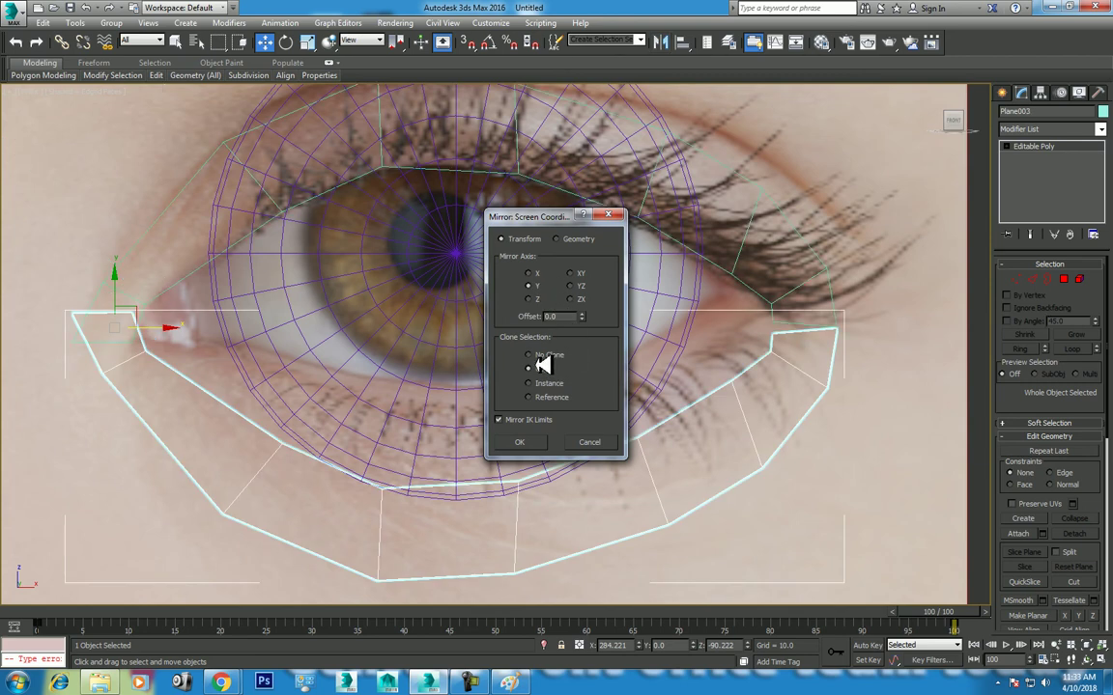
{"action": "left_click", "coordinate": [518, 446]}
Step: Restore the four-viewport layout and turn on 3D snapping
{"action": "key", "text": "alt+w"}
{"action": "scroll", "coordinate": [316, 348], "scroll_direction": "down", "scroll_amount": 3}
{"action": "scroll", "coordinate": [392, 401], "scroll_direction": "down", "scroll_amount": 3}
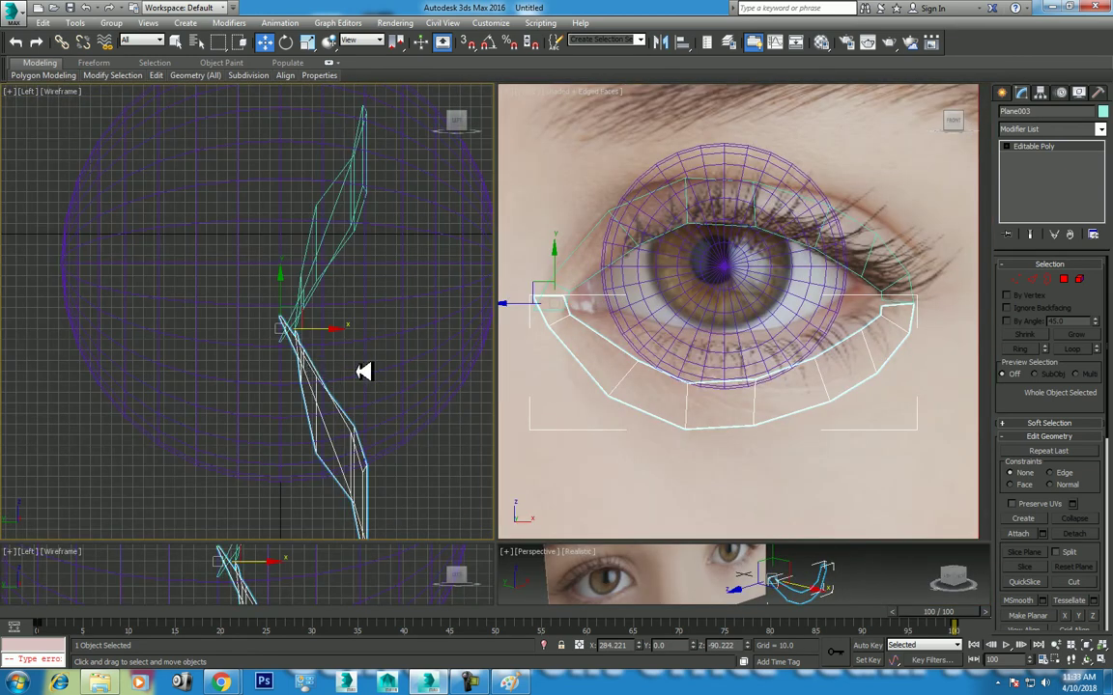
{"action": "key", "text": "s"}
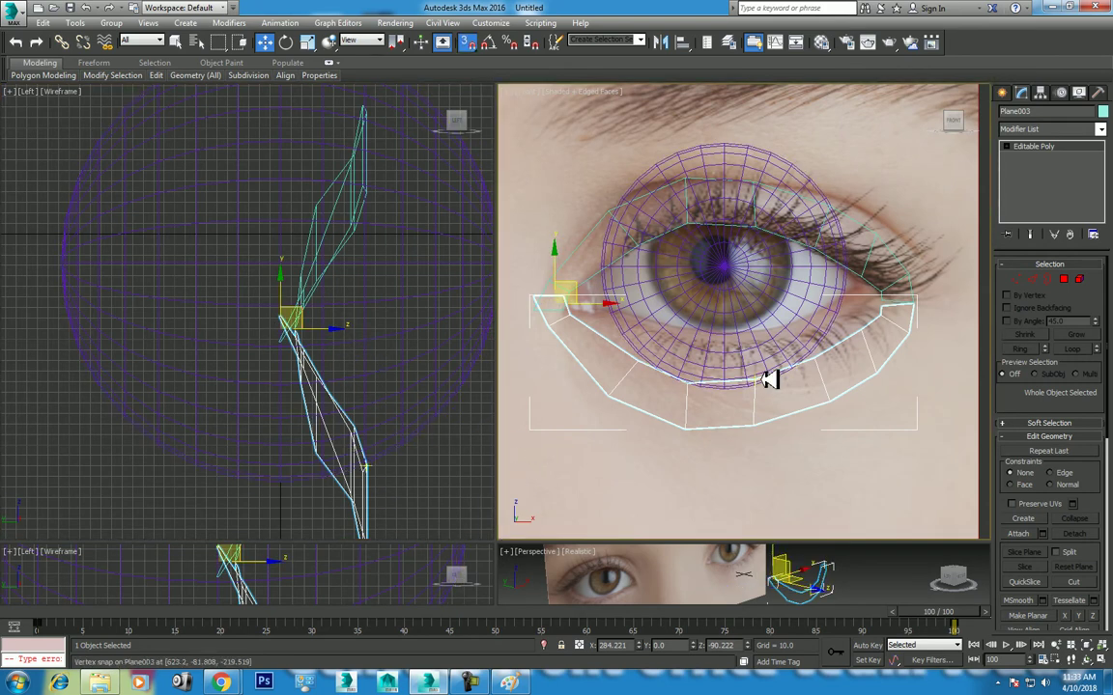
{"action": "left_click", "coordinate": [1061, 128]}
Step: Add an FFD 3x3x3 modifier to the lower ring and frame it in the maximized Perspective view
{"action": "scroll", "coordinate": [1061, 128], "scroll_direction": "down", "scroll_amount": 10}
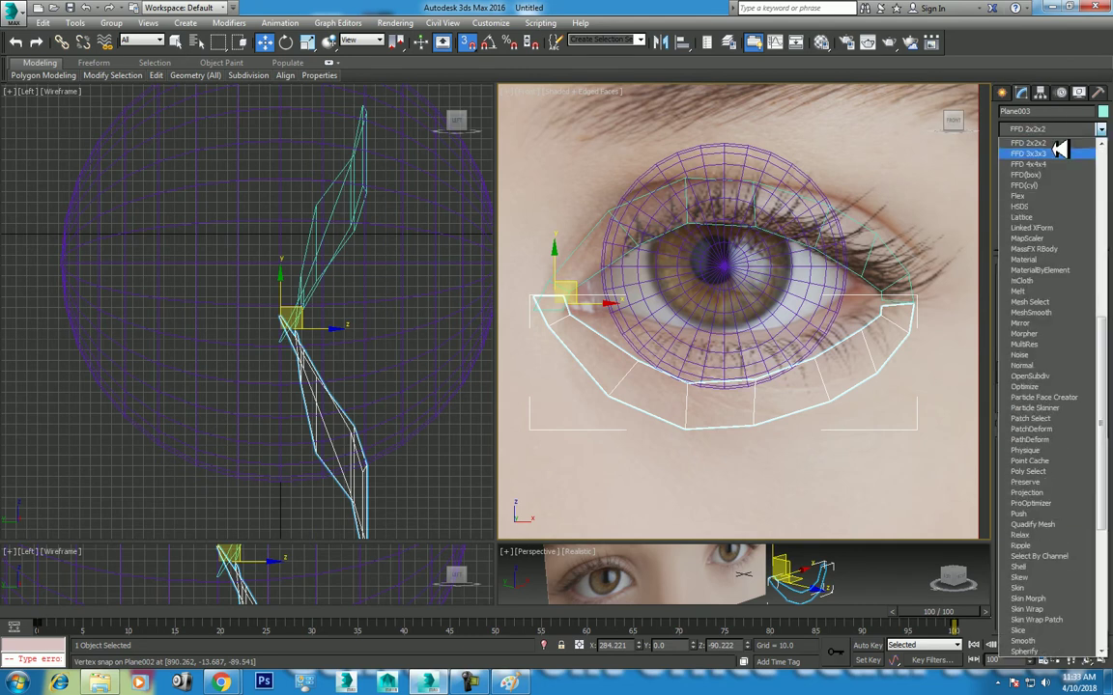
{"action": "left_click", "coordinate": [1061, 143]}
{"action": "key", "text": "alt+w"}
{"action": "scroll", "coordinate": [738, 300], "scroll_direction": "up", "scroll_amount": 2}
{"action": "scroll", "coordinate": [736, 302], "scroll_direction": "up", "scroll_amount": 2}
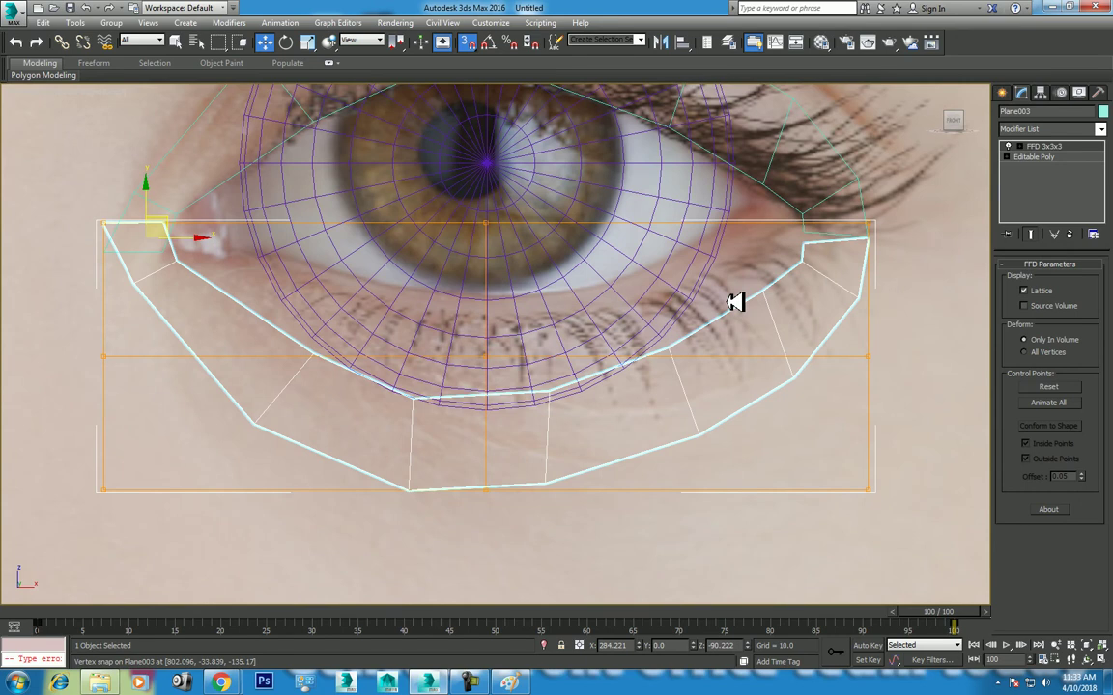
{"action": "middle_click_drag", "start_coordinate": [696, 279], "coordinate": [708, 360]}
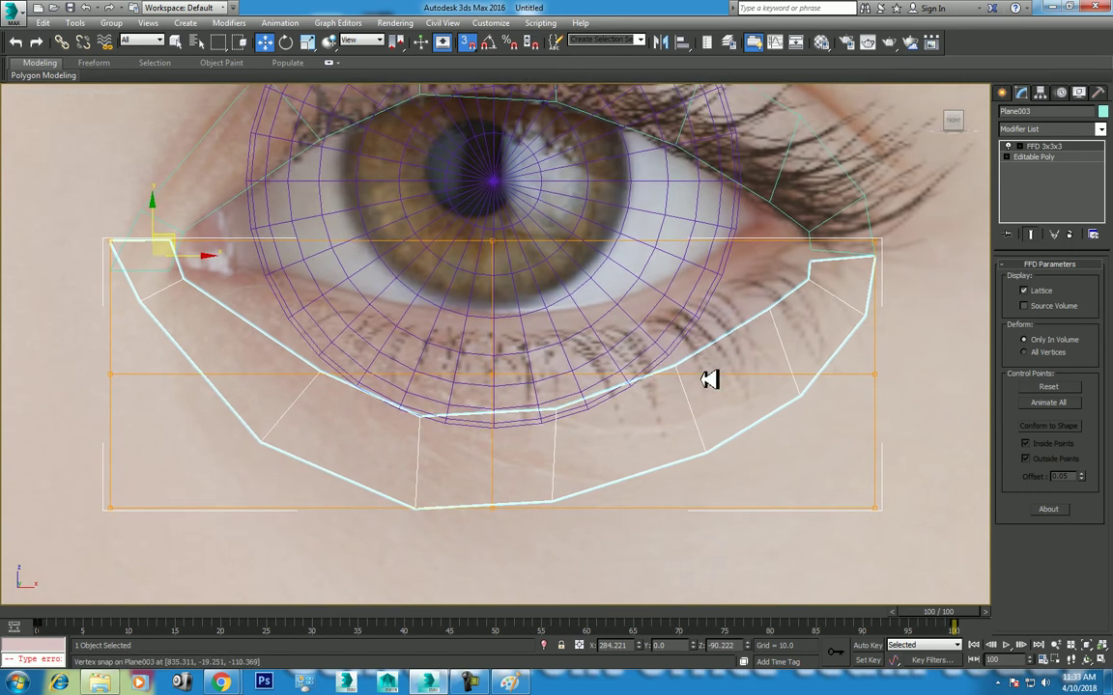
Step: Raise the lattice's centre control points and reshape its left side
{"action": "left_click", "coordinate": [1014, 144]}
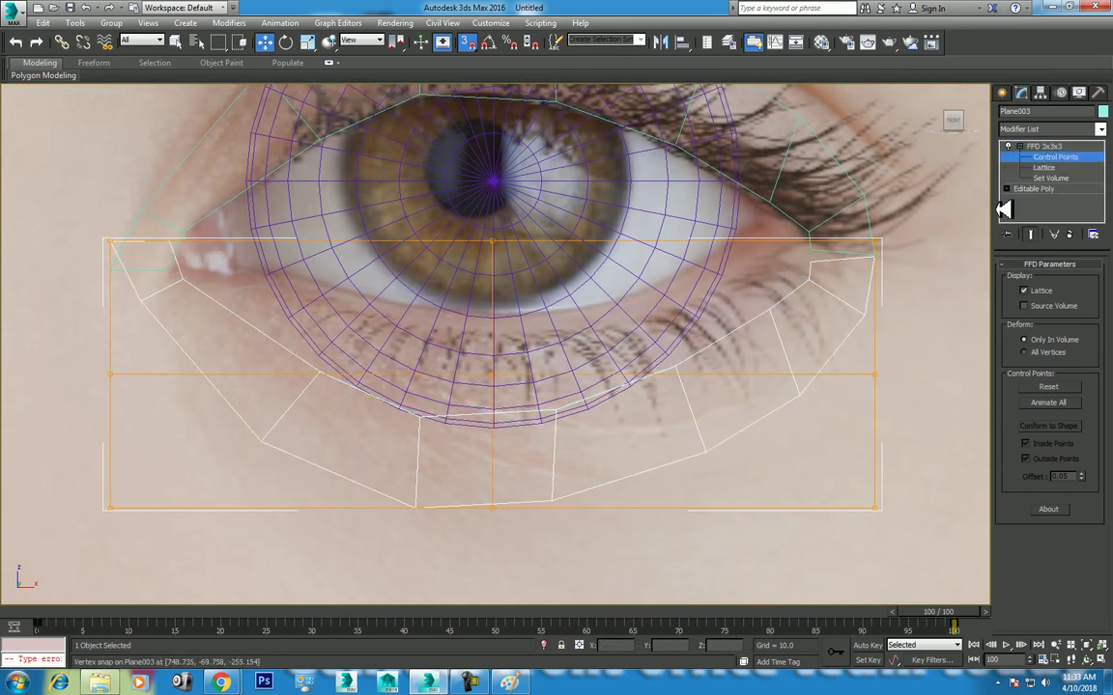
{"action": "left_click_drag", "start_coordinate": [461, 229], "coordinate": [464, 232]}
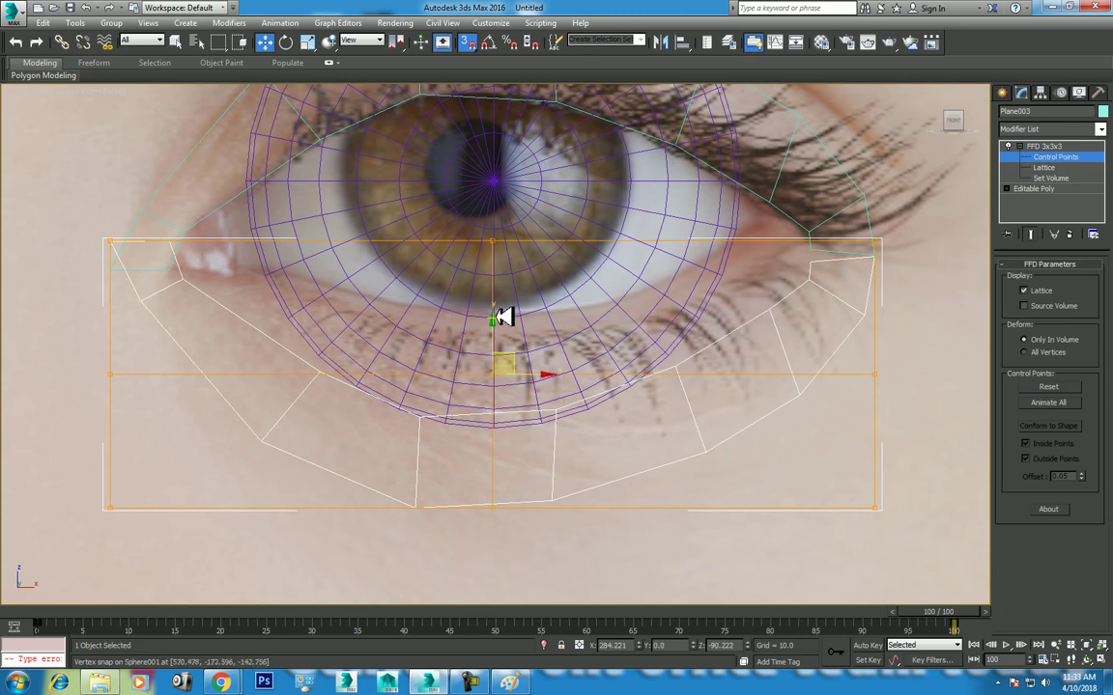
{"action": "left_click_drag", "start_coordinate": [498, 320], "coordinate": [522, 154]}
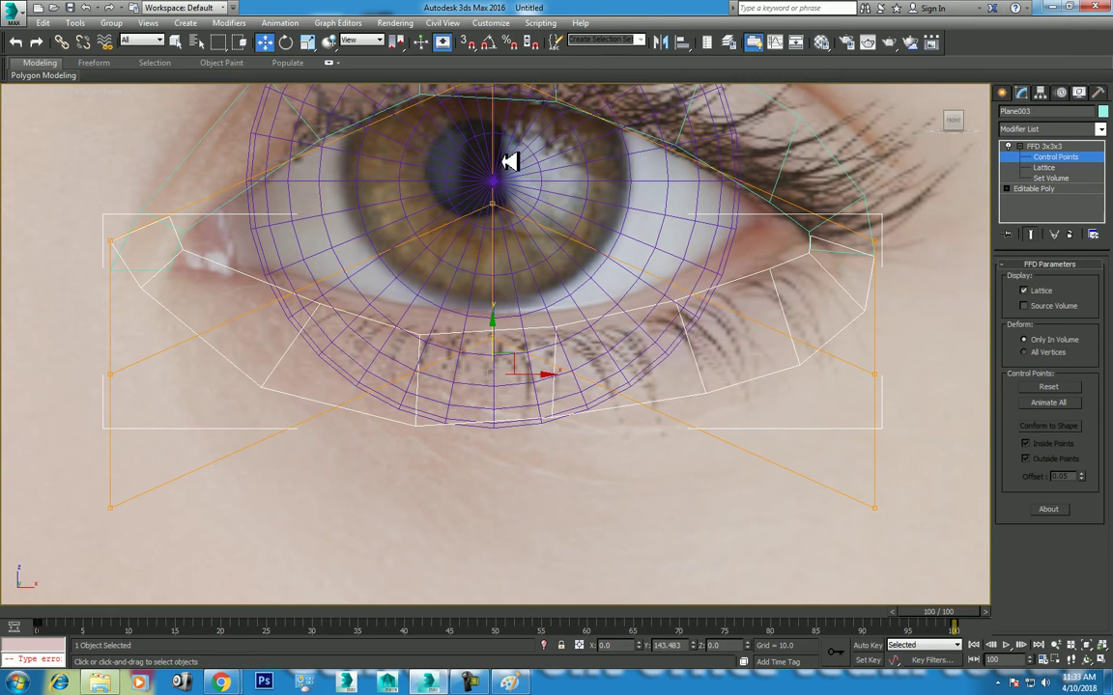
{"action": "mouse_move", "coordinate": [72, 526]}
{"action": "left_mouse_down"}
{"action": "mouse_move", "coordinate": [203, 440]}
{"action": "mouse_move", "coordinate": [169, 425]}
{"action": "mouse_move", "coordinate": [323, 290]}
{"action": "left_mouse_up"}
{"action": "middle_click_drag", "start_coordinate": [265, 207], "coordinate": [268, 230]}
{"action": "mouse_move", "coordinate": [94, 237]}
{"action": "left_mouse_down"}
{"action": "mouse_move", "coordinate": [149, 290]}
{"action": "mouse_move", "coordinate": [137, 283]}
{"action": "mouse_move", "coordinate": [138, 317]}
{"action": "left_mouse_up"}
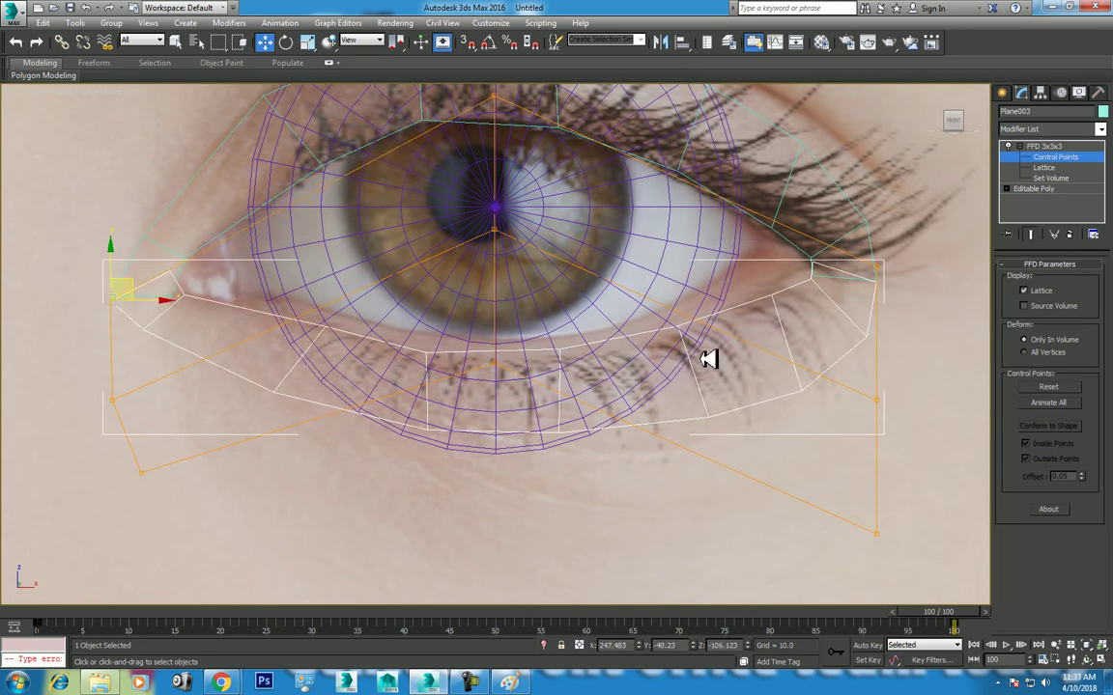
Step: Pull the right-side control points inward to the corner, exit Control Points and restore four views
{"action": "middle_click_drag", "start_coordinate": [867, 302], "coordinate": [854, 304]}
{"action": "left_click", "coordinate": [874, 254]}
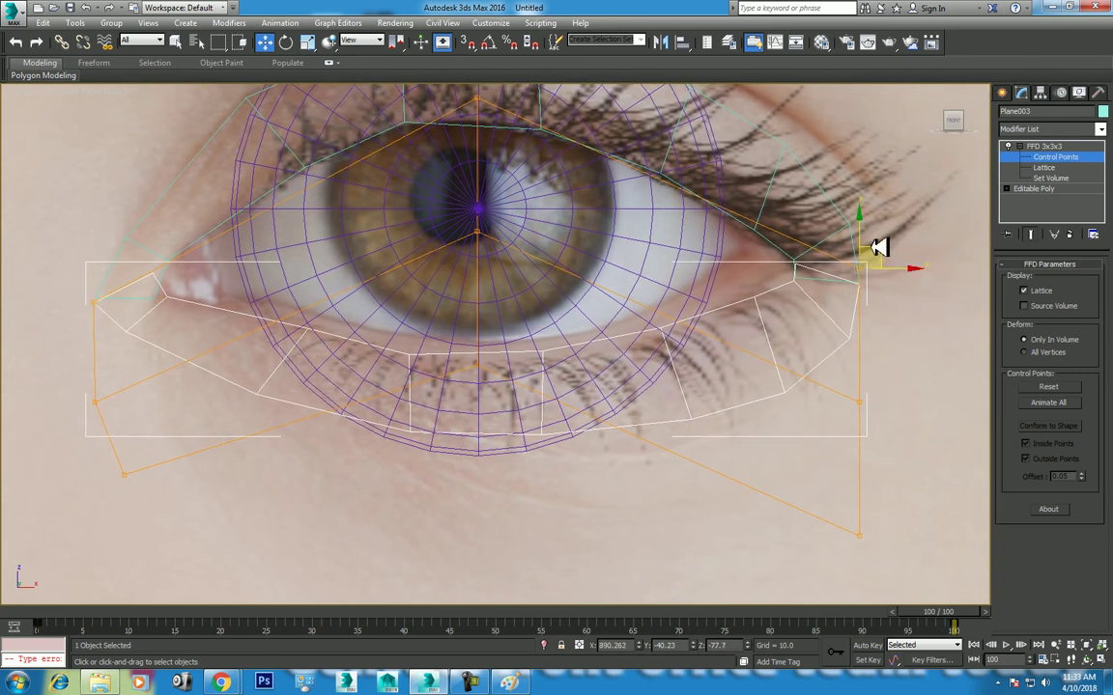
{"action": "left_click_drag", "start_coordinate": [874, 243], "coordinate": [850, 239]}
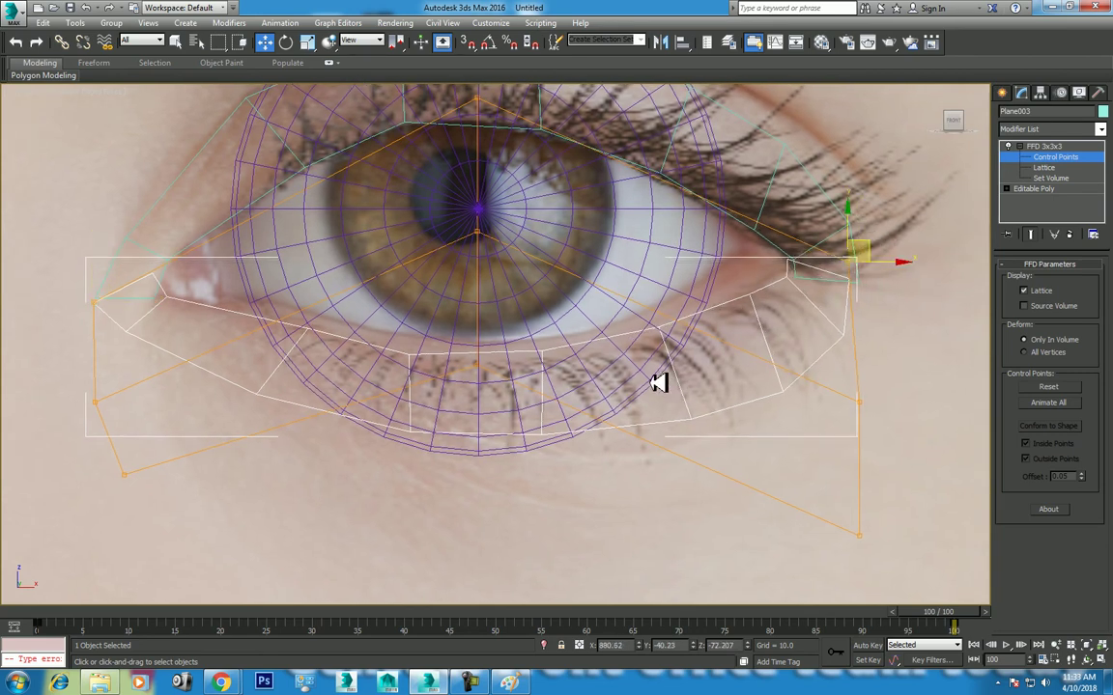
{"action": "right_click", "coordinate": [552, 373]}
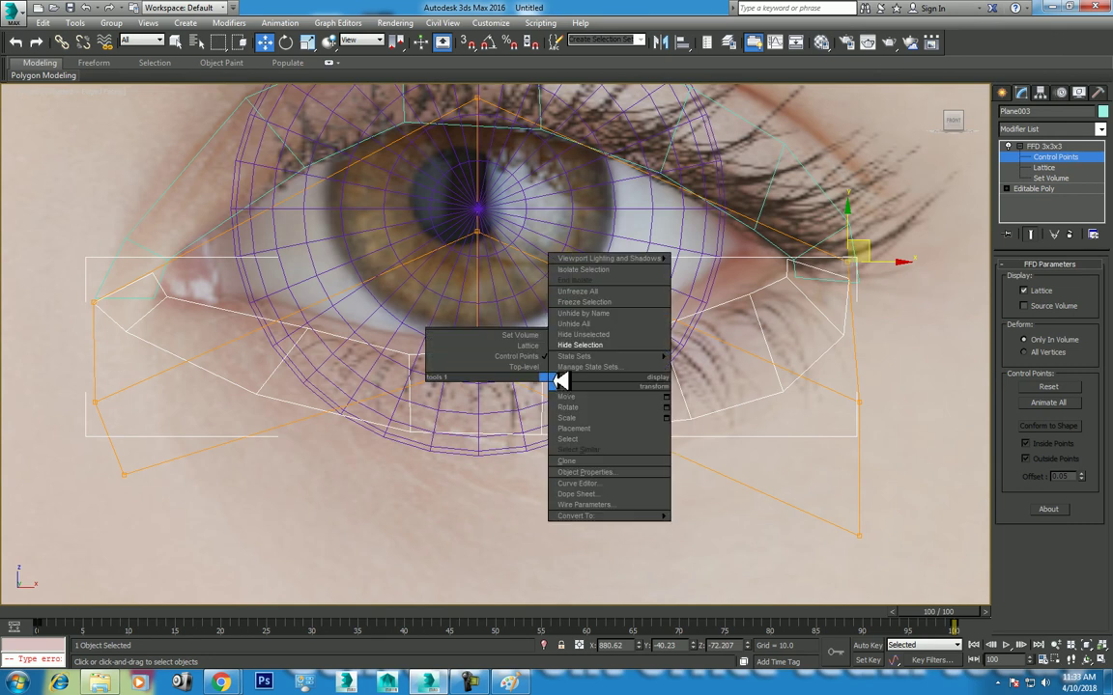
{"action": "left_click", "coordinate": [502, 366]}
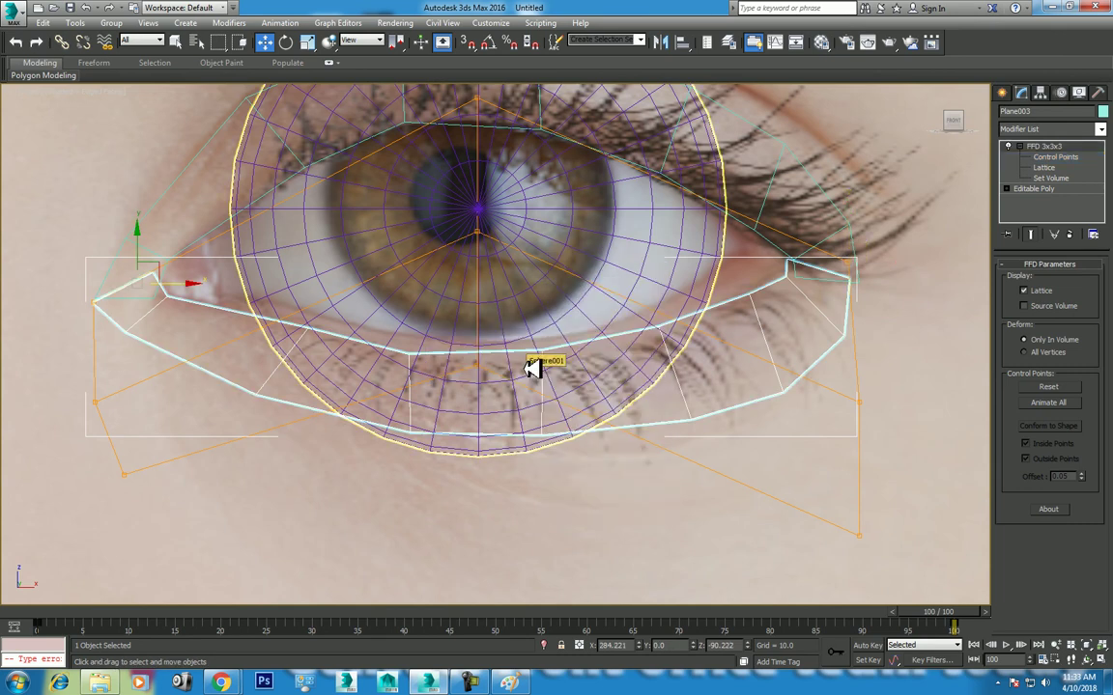
{"action": "mouse_move", "coordinate": [528, 332]}
{"action": "middle_mouse_down"}
{"action": "mouse_move", "coordinate": [558, 409]}
{"action": "mouse_move", "coordinate": [565, 385]}
{"action": "middle_mouse_up"}
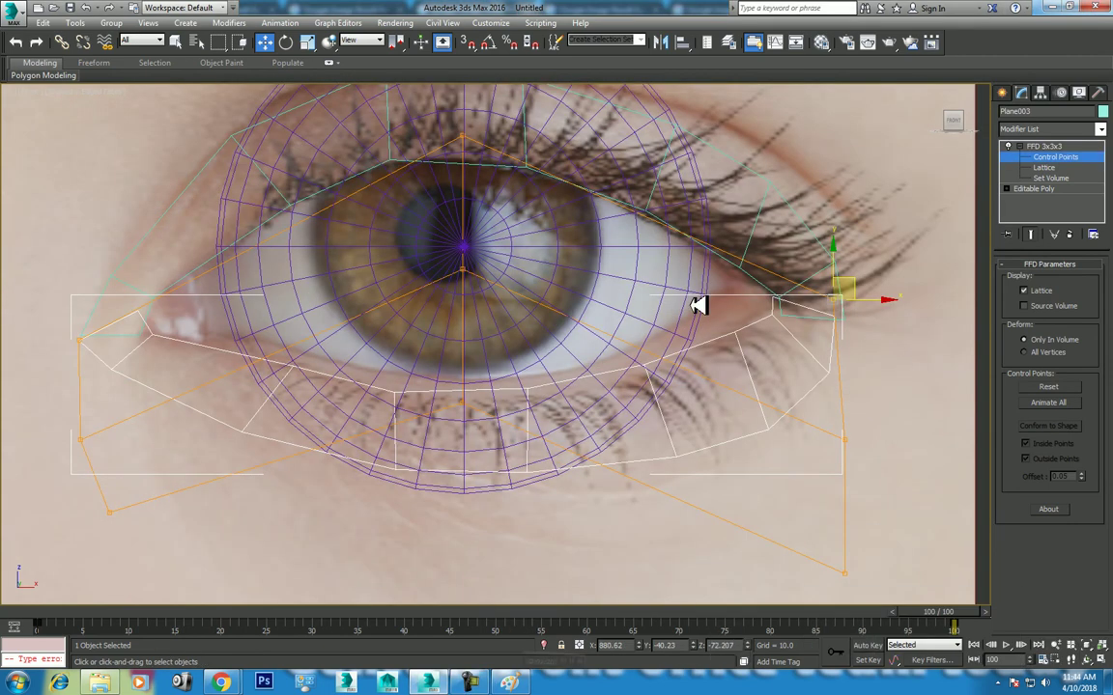
{"action": "left_click", "coordinate": [1033, 146]}
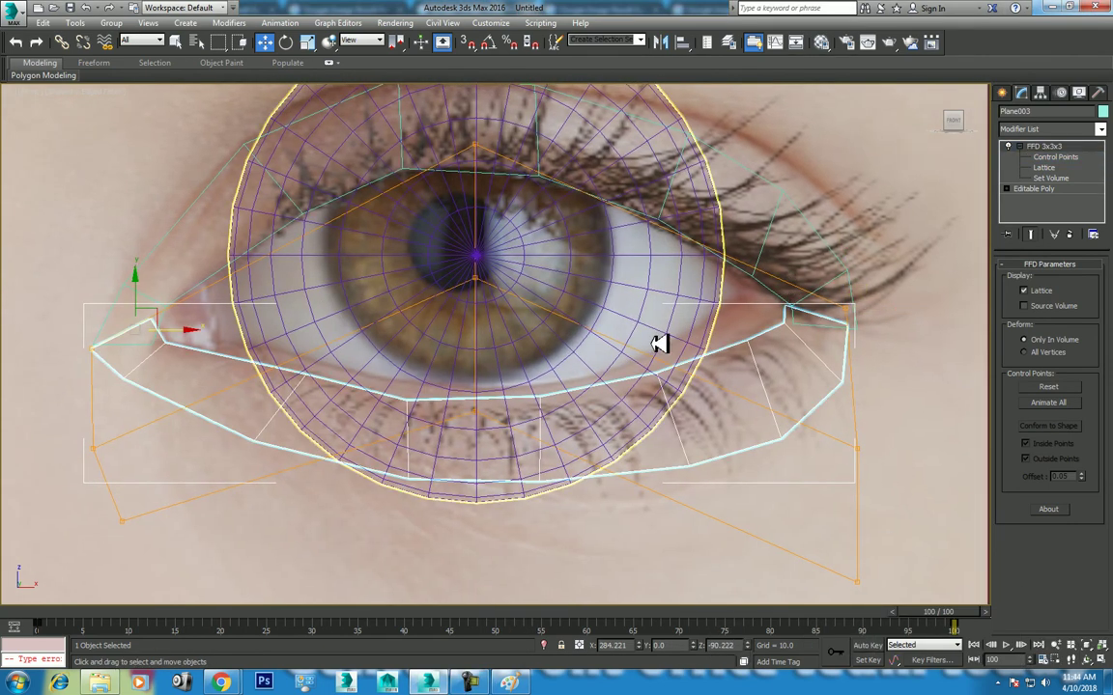
{"action": "key", "text": "alt+w"}
Step: Select Sphere001 and move it back along X behind the eyelids in the Left view
{"action": "right_click", "coordinate": [349, 356]}
{"action": "left_click", "coordinate": [350, 355]}
{"action": "left_click", "coordinate": [389, 306]}
{"action": "left_click", "coordinate": [362, 186]}
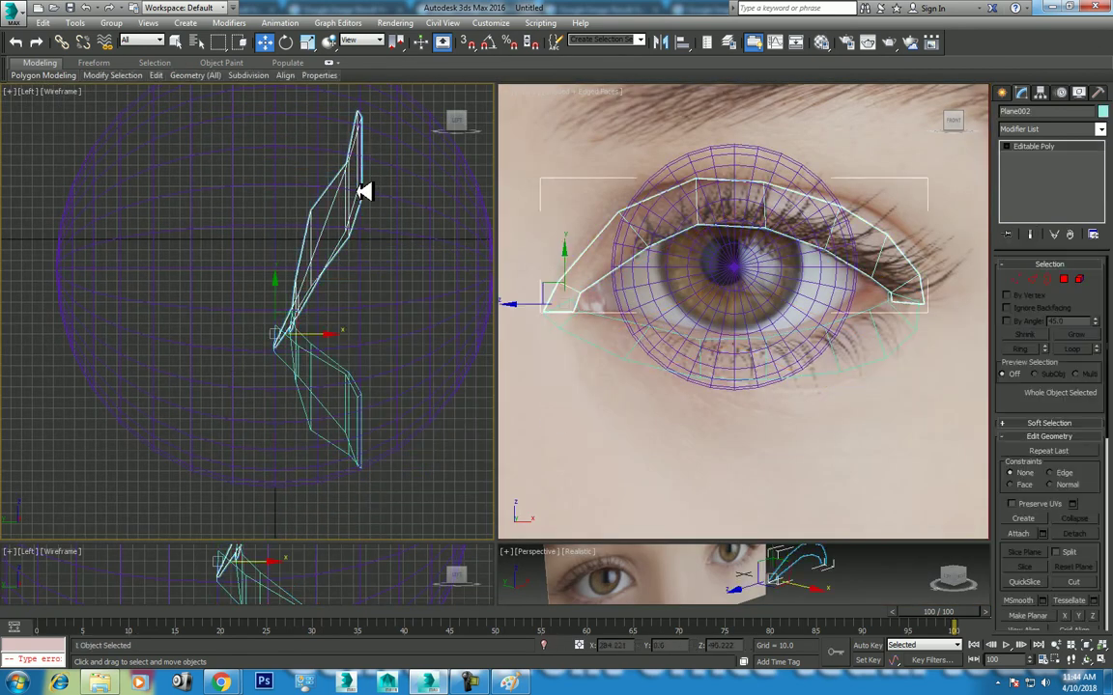
{"action": "left_click", "coordinate": [408, 278]}
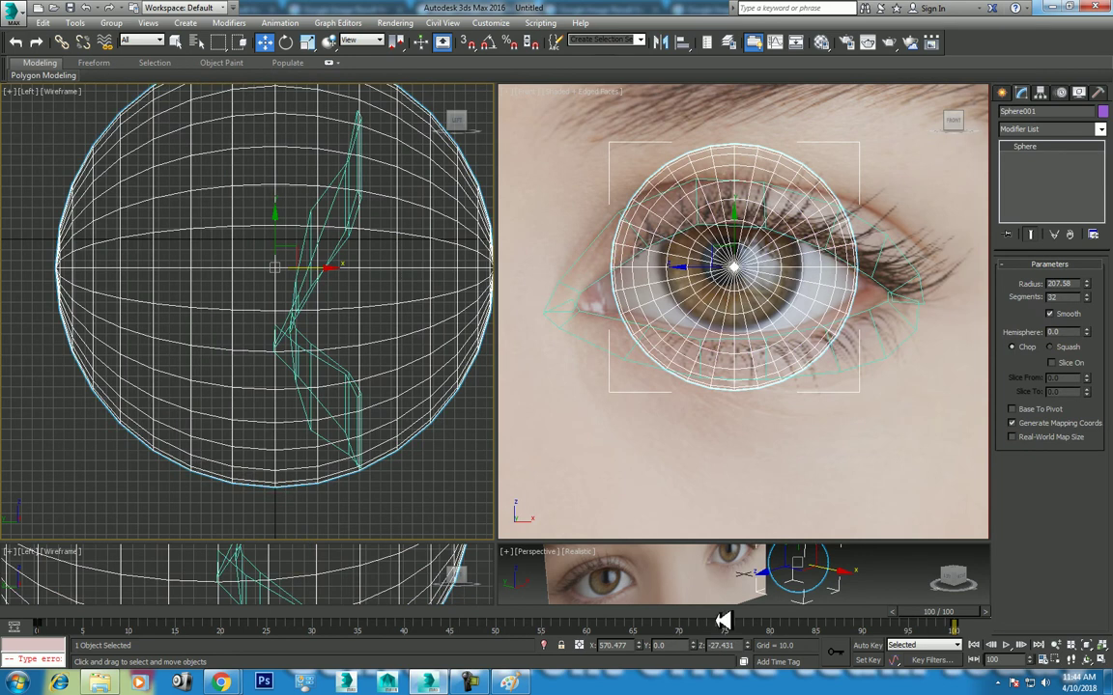
{"action": "left_click", "coordinate": [428, 683]}
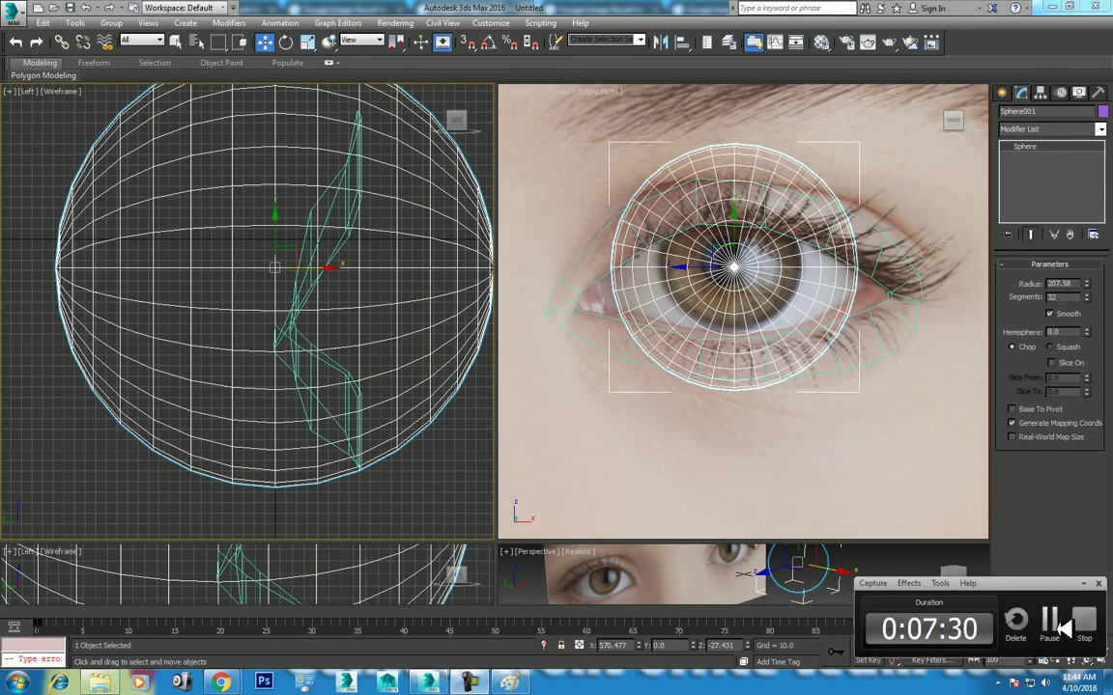
{"action": "scroll", "coordinate": [408, 305], "scroll_direction": "down", "scroll_amount": 4}
{"action": "left_click", "coordinate": [423, 356]}
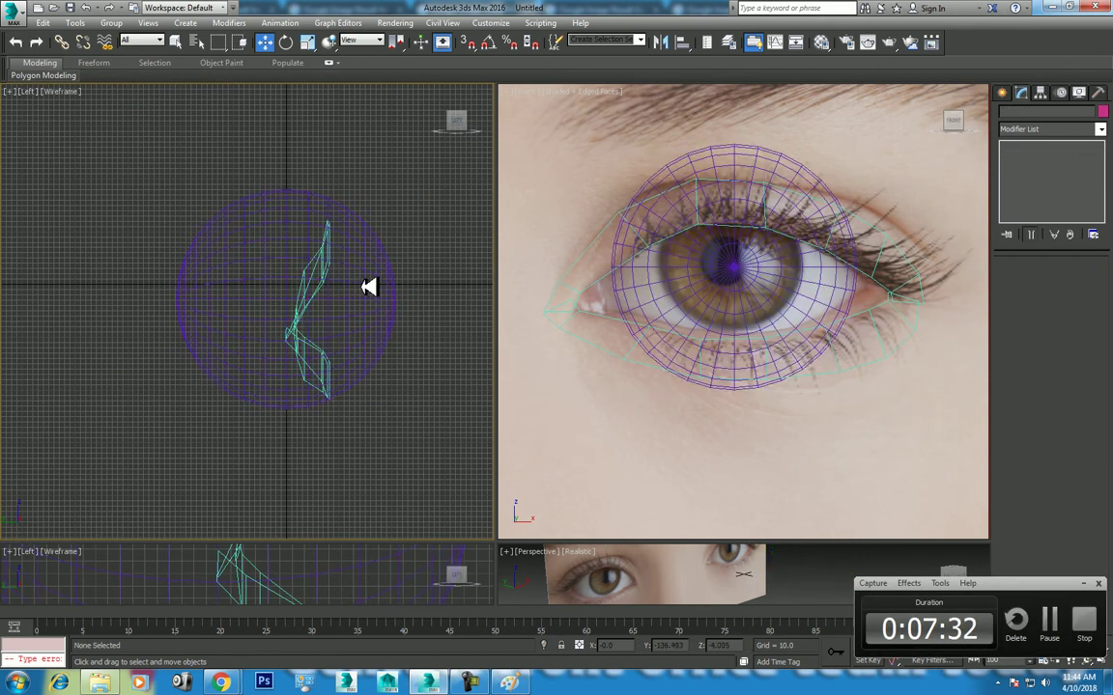
{"action": "left_click", "coordinate": [393, 338]}
{"action": "left_click_drag", "start_coordinate": [351, 301], "coordinate": [295, 298]}
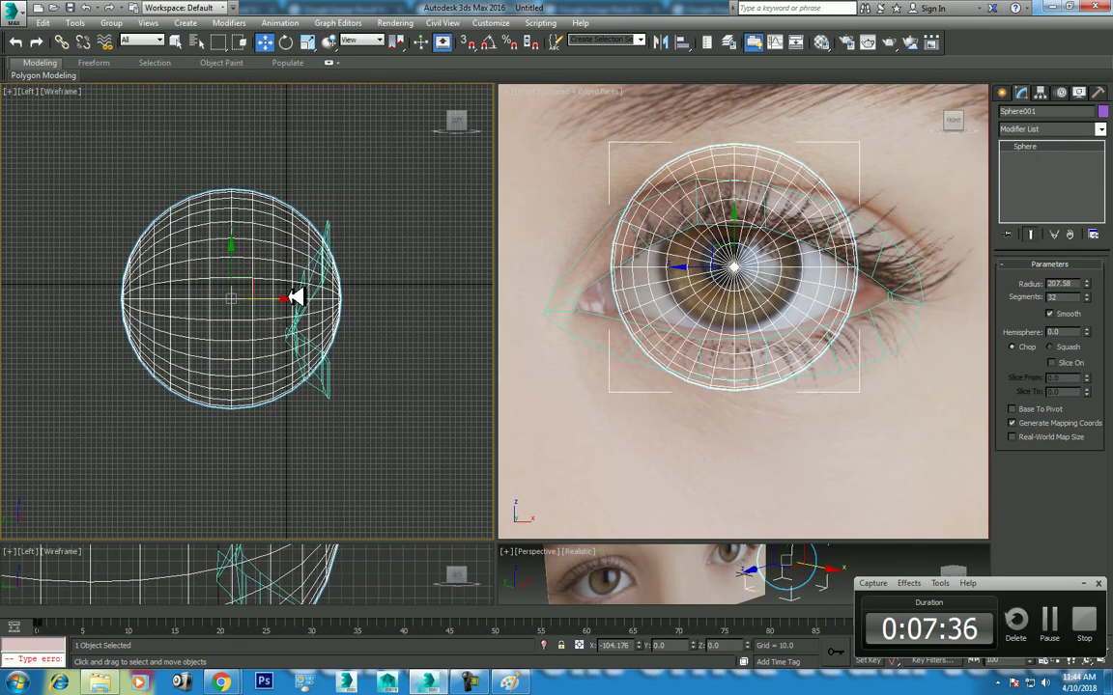
Step: Deselect the sphere and compare against the eye reference images in Chrome
{"action": "scroll", "coordinate": [348, 351], "scroll_direction": "up", "scroll_amount": 3}
{"action": "scroll", "coordinate": [358, 368], "scroll_direction": "down", "scroll_amount": 1}
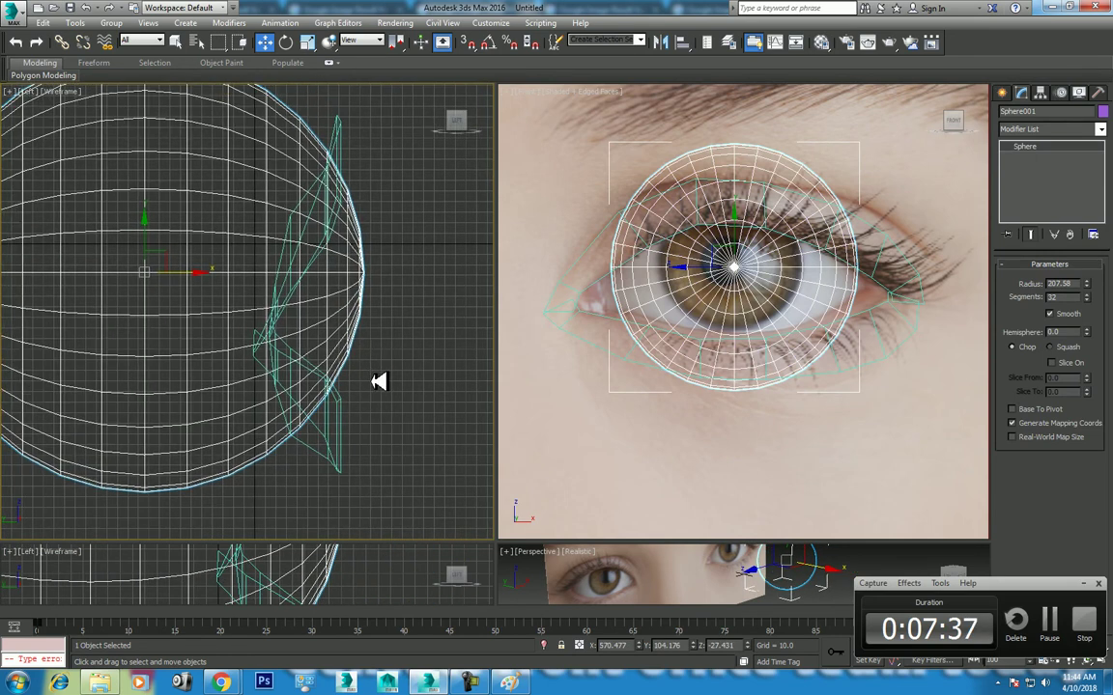
{"action": "left_click", "coordinate": [340, 160]}
{"action": "mouse_move", "coordinate": [222, 683]}
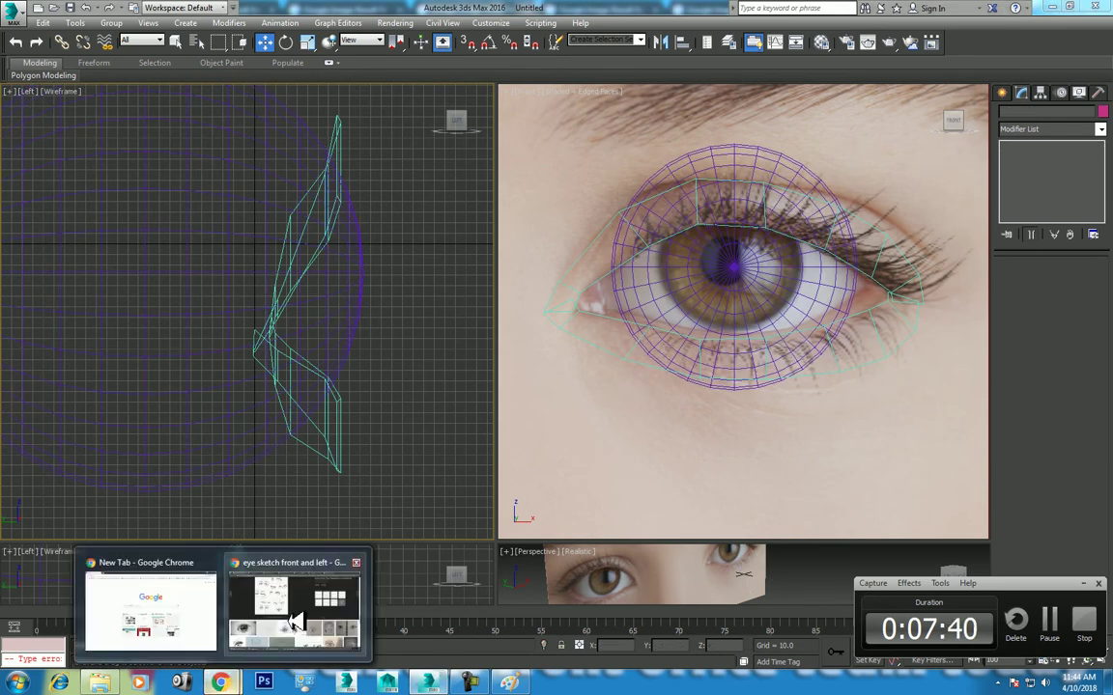
{"action": "left_click", "coordinate": [289, 621]}
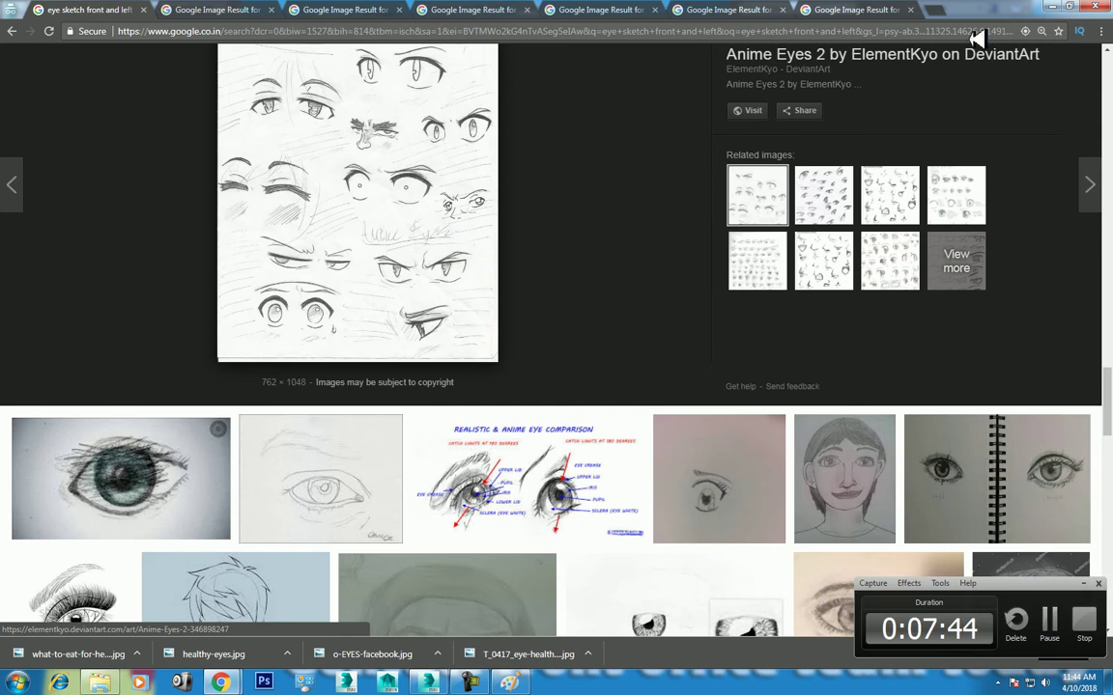
{"action": "key", "text": "alt+Tab"}
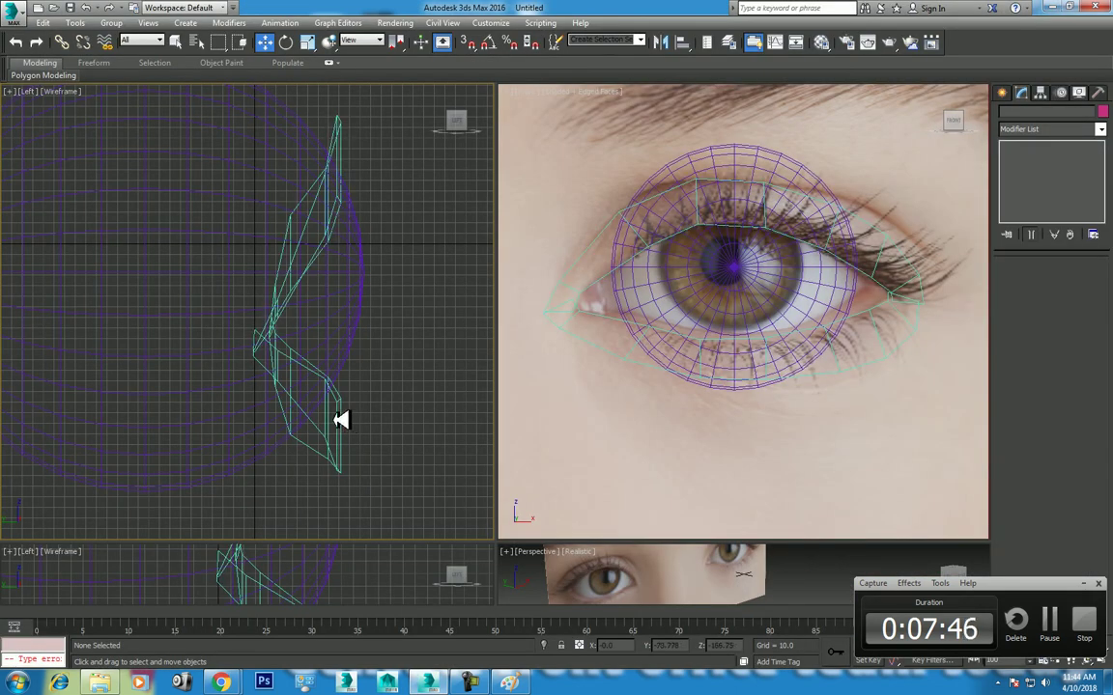
Step: Select the lower lid's top-centre FFD lattice points and try a depth move, then undo it
{"action": "left_click", "coordinate": [356, 453]}
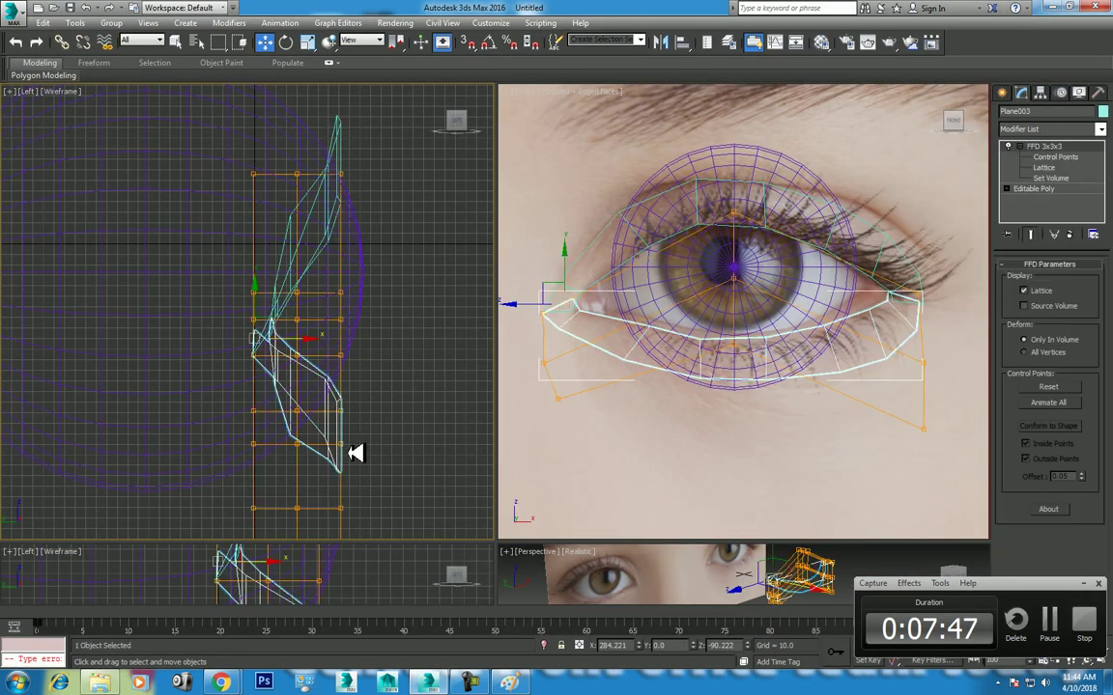
{"action": "left_click", "coordinate": [1054, 156]}
{"action": "mouse_move", "coordinate": [790, 447]}
{"action": "left_mouse_down"}
{"action": "mouse_move", "coordinate": [721, 199]}
{"action": "mouse_move", "coordinate": [649, 184]}
{"action": "left_mouse_up"}
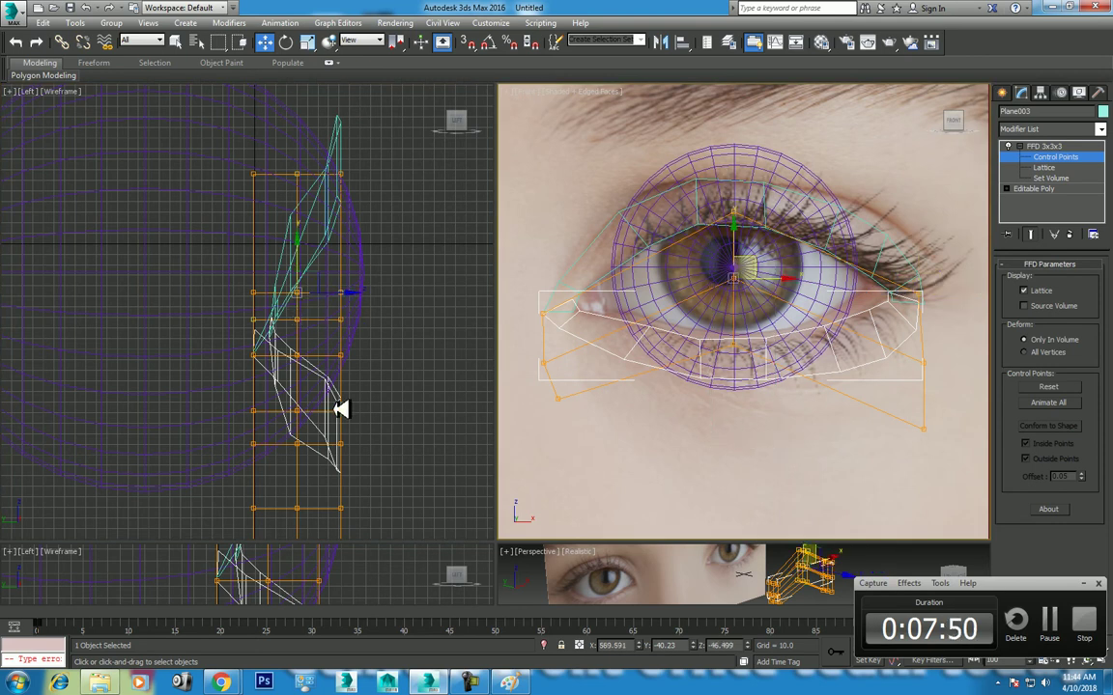
{"action": "middle_click_drag", "start_coordinate": [377, 417], "coordinate": [423, 396]}
{"action": "left_click_drag", "start_coordinate": [396, 271], "coordinate": [386, 271]}
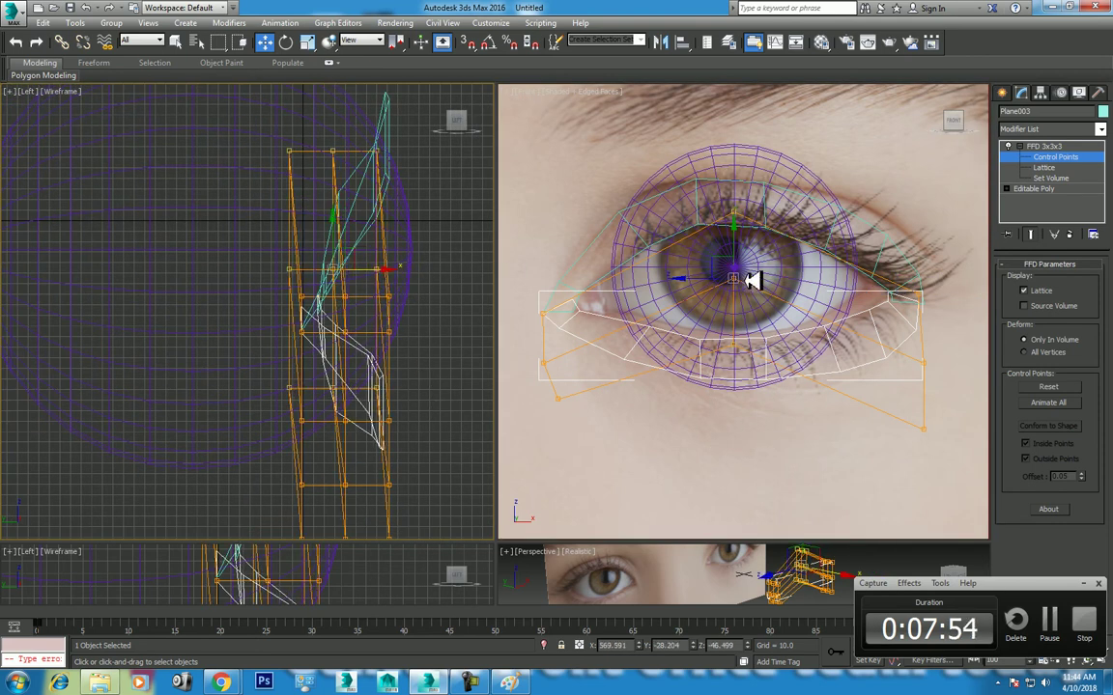
{"action": "key", "text": "ctrl+z"}
Step: Reselect lattice points, then convert the upper lid to Editable Poly to bake its deformation
{"action": "left_click_drag", "start_coordinate": [588, 279], "coordinate": [716, 448]}
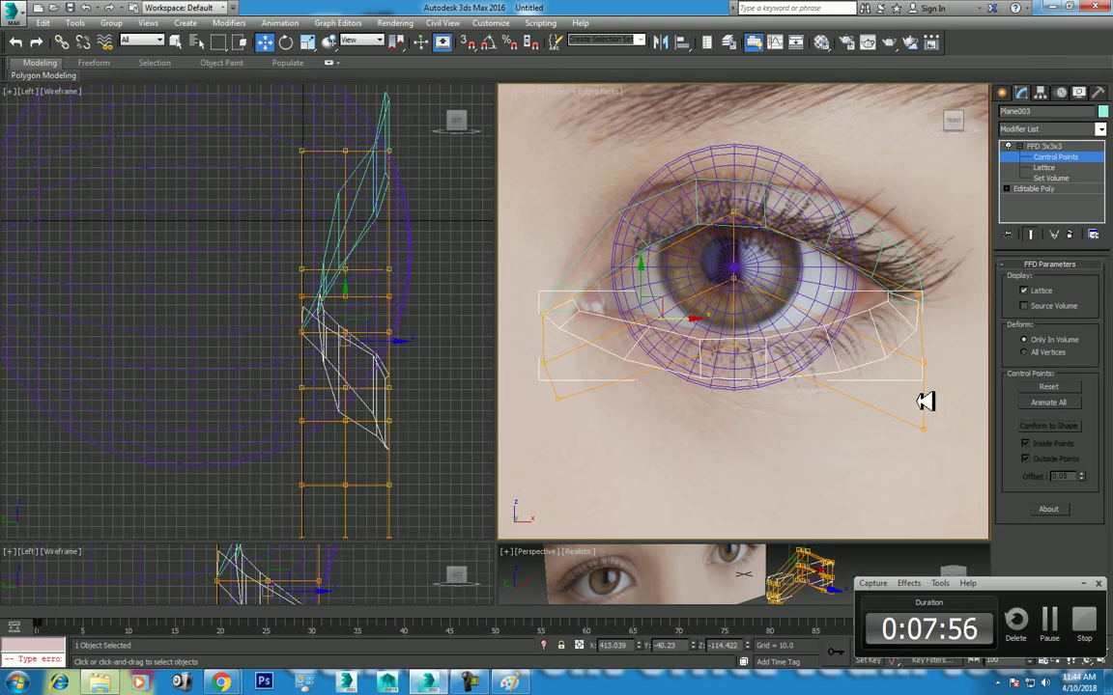
{"action": "left_click_drag", "start_coordinate": [792, 173], "coordinate": [675, 445]}
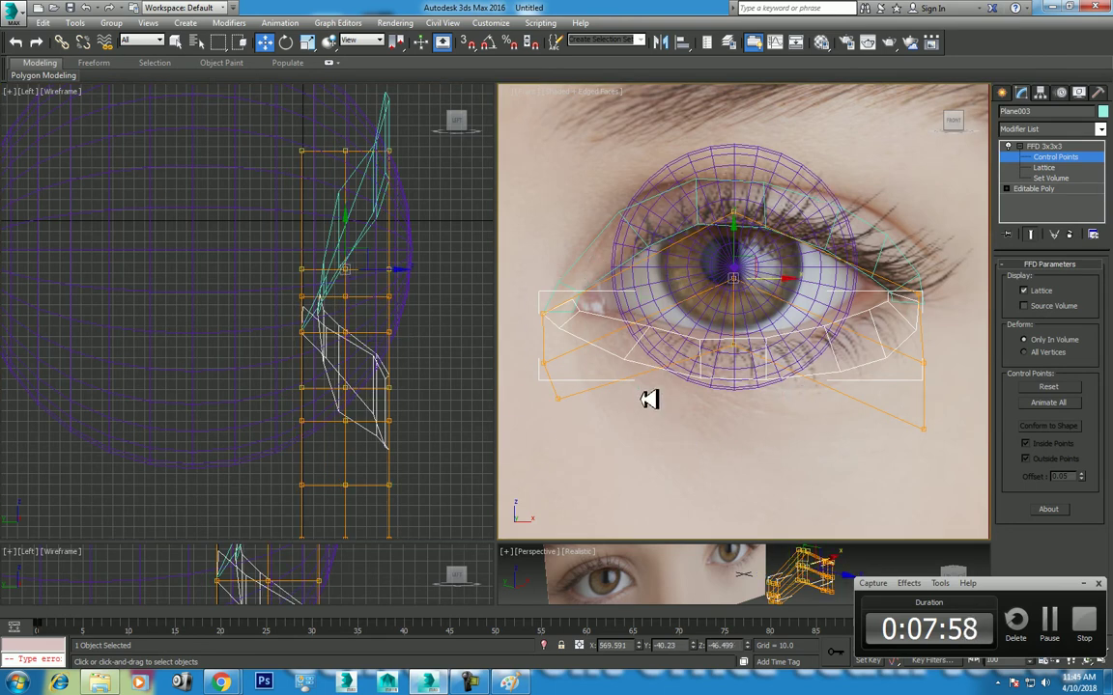
{"action": "middle_click_drag", "start_coordinate": [449, 350], "coordinate": [451, 371]}
{"action": "left_click", "coordinate": [396, 292]}
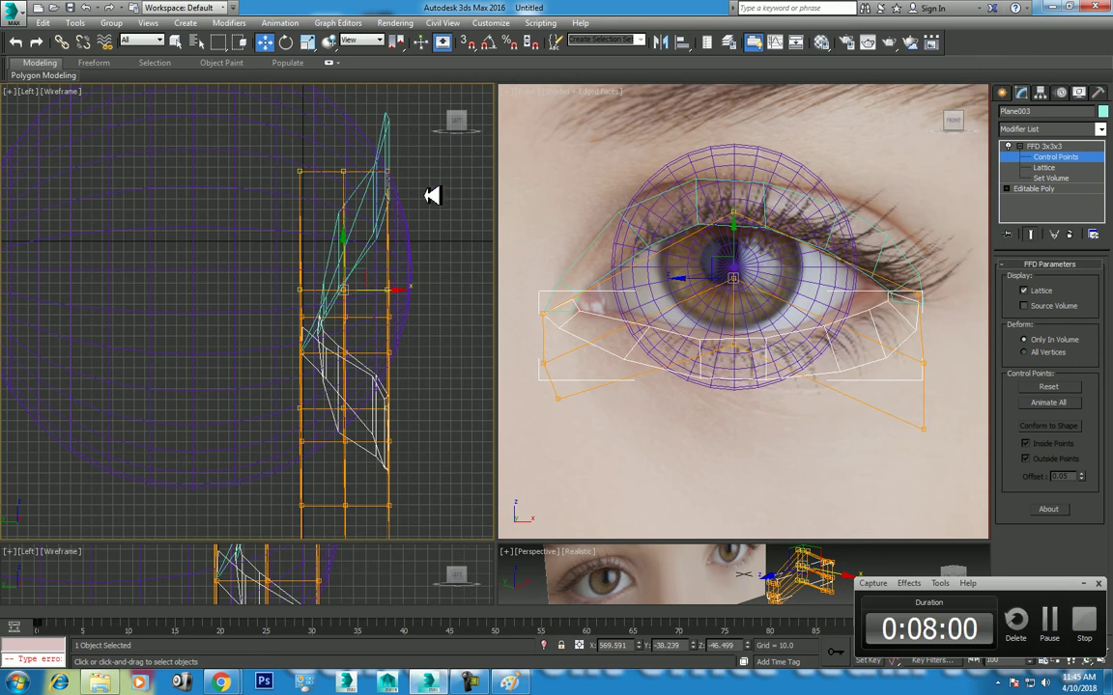
{"action": "right_click", "coordinate": [390, 138]}
{"action": "left_click", "coordinate": [359, 117]}
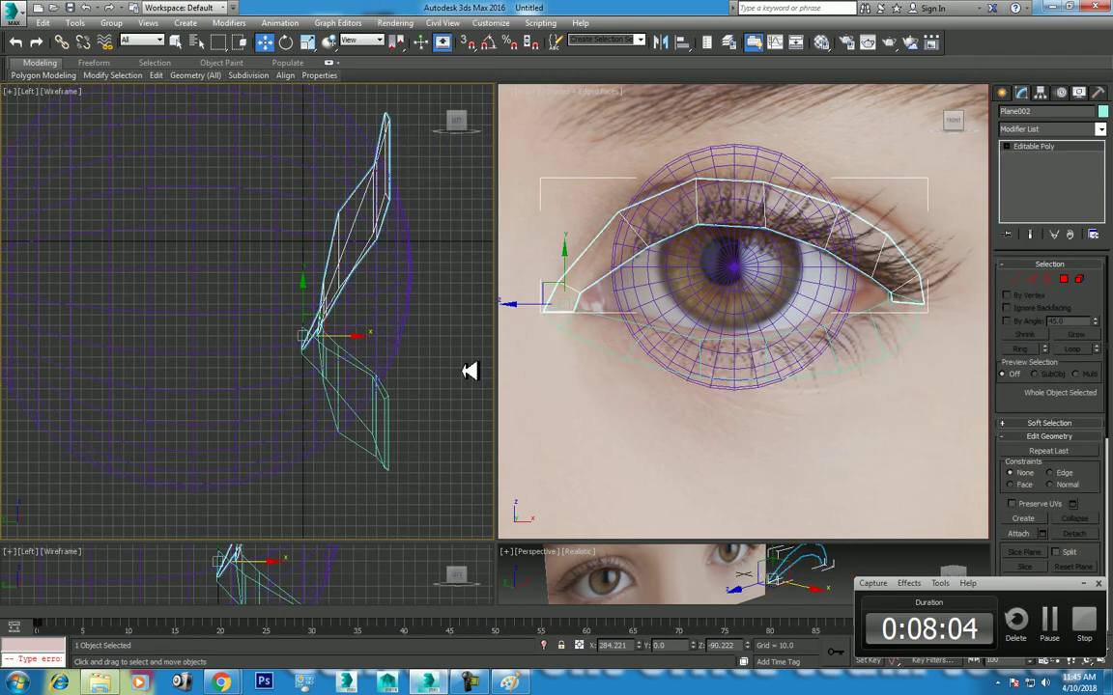
Step: Box-select Plane003's FFD control points and push them back in depth to bend the lower lid
{"action": "left_click", "coordinate": [393, 417]}
{"action": "left_click_drag", "start_coordinate": [359, 334], "coordinate": [345, 334]}
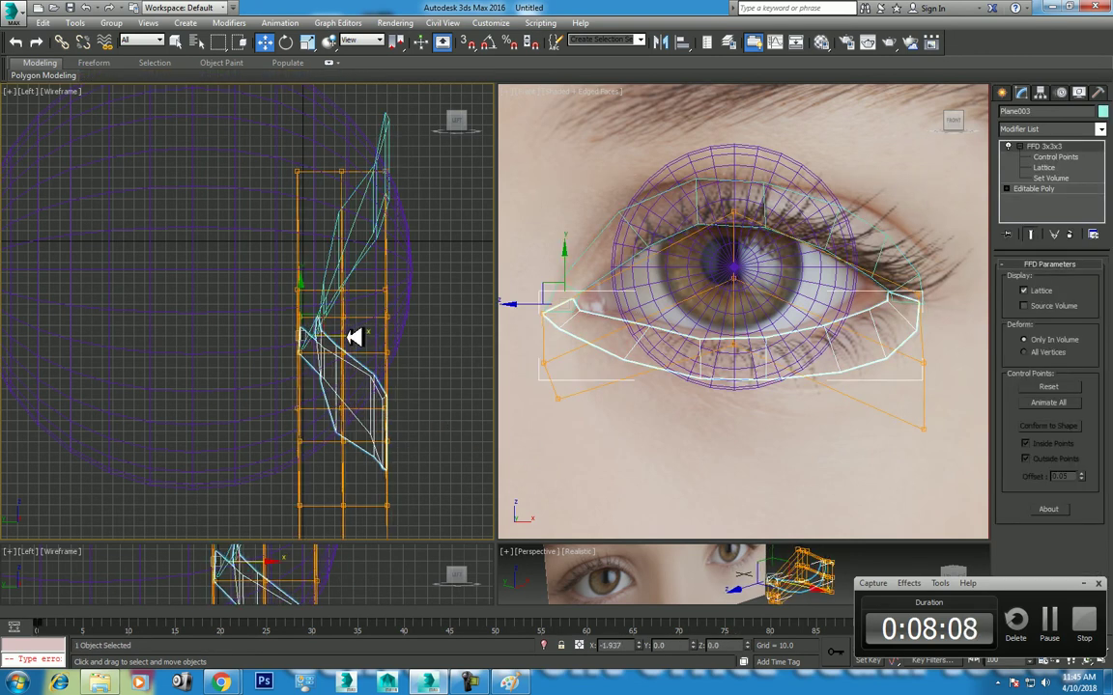
{"action": "left_click", "coordinate": [1055, 157]}
{"action": "left_click_drag", "start_coordinate": [579, 264], "coordinate": [491, 448]}
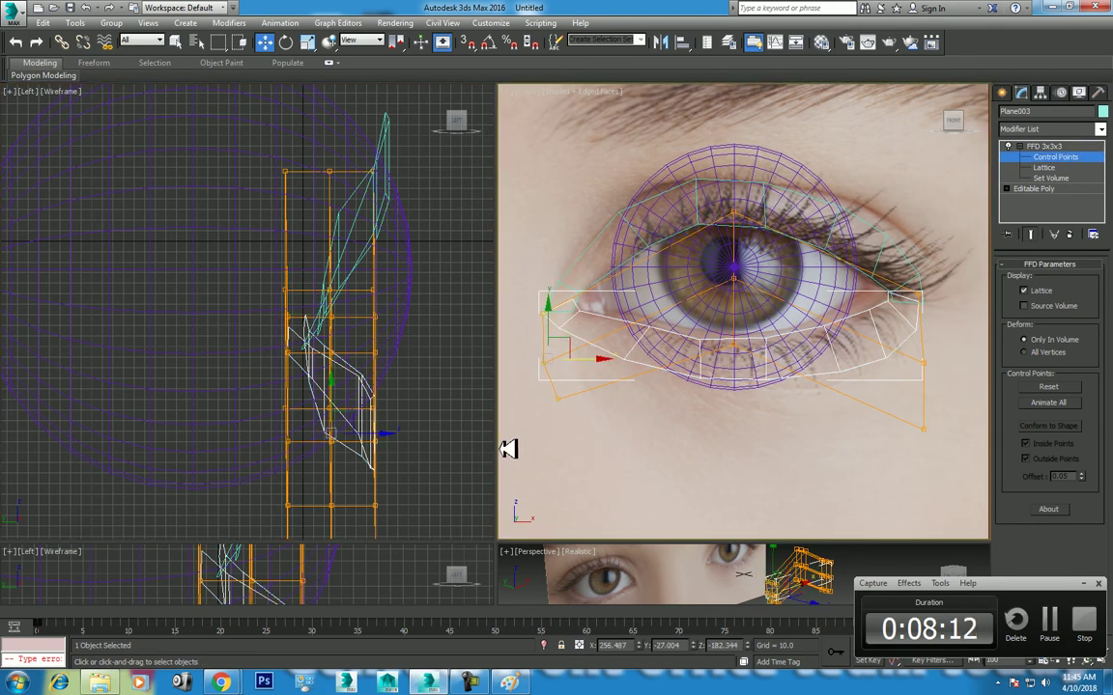
{"action": "left_click_drag", "start_coordinate": [956, 232], "coordinate": [816, 425], "text": "ctrl"}
{"action": "left_click_drag", "start_coordinate": [328, 314], "coordinate": [352, 321]}
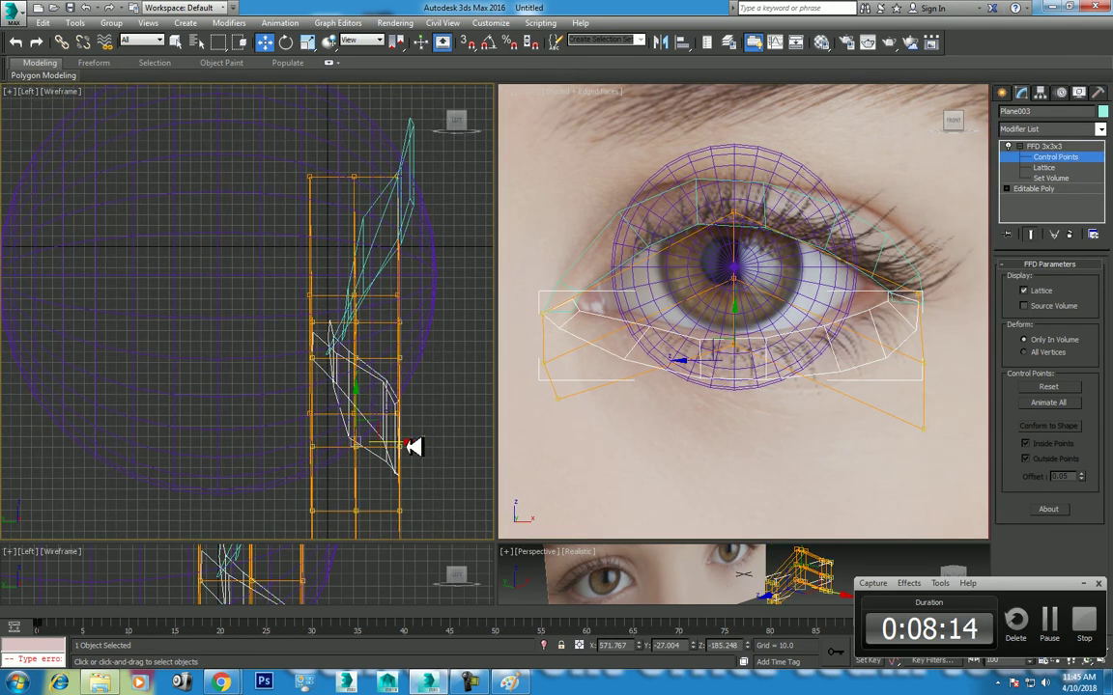
{"action": "left_click_drag", "start_coordinate": [417, 441], "coordinate": [425, 440]}
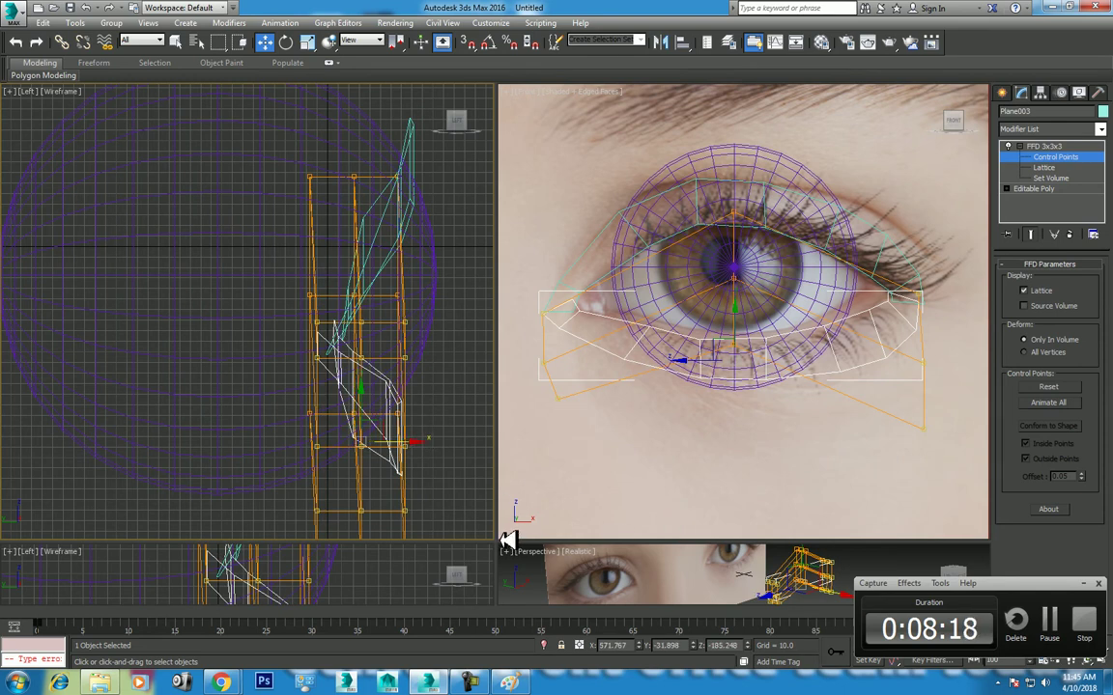
{"action": "left_click_drag", "start_coordinate": [509, 544], "coordinate": [509, 351]}
{"action": "mouse_move", "coordinate": [703, 489]}
{"action": "middle_mouse_down", "text": "alt"}
{"action": "mouse_move", "coordinate": [745, 452]}
{"action": "mouse_move", "coordinate": [734, 461]}
{"action": "mouse_move", "coordinate": [651, 340]}
{"action": "middle_mouse_up", "text": "alt"}
Step: Select the lower lid's middle lattice points and move them back along X around the eyeball
{"action": "scroll", "coordinate": [752, 456], "scroll_direction": "up", "scroll_amount": 3}
{"action": "middle_click_drag", "start_coordinate": [406, 213], "coordinate": [378, 181]}
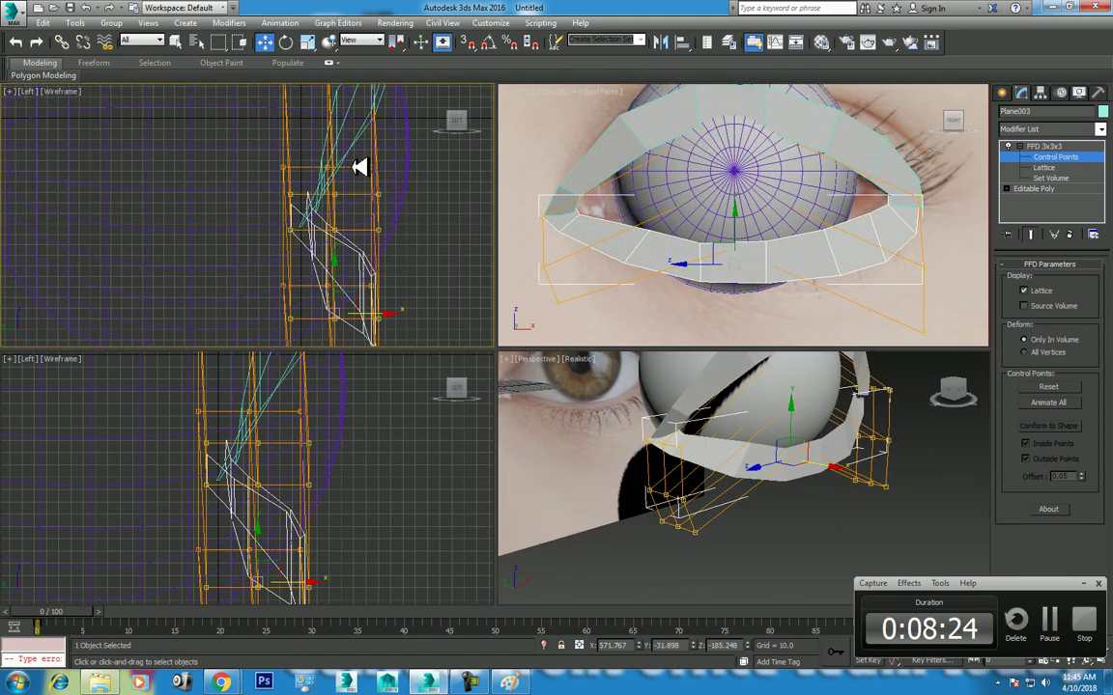
{"action": "left_click", "coordinate": [782, 274]}
{"action": "scroll", "coordinate": [783, 273], "scroll_direction": "down", "scroll_amount": 3}
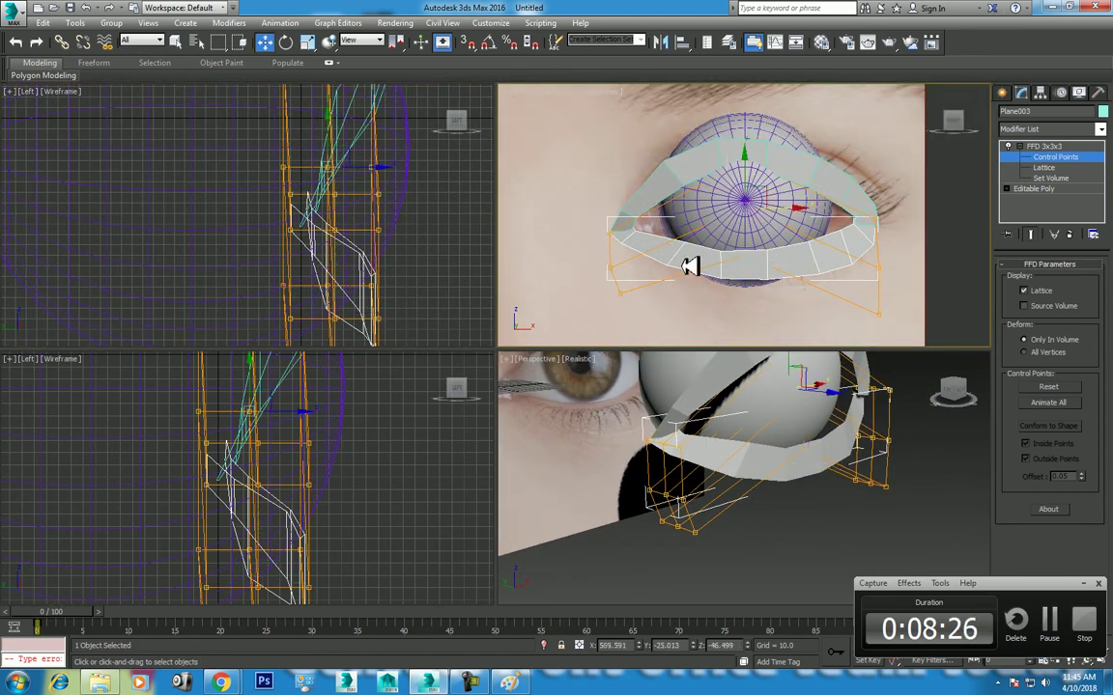
{"action": "middle_click_drag", "start_coordinate": [372, 275], "coordinate": [367, 247]}
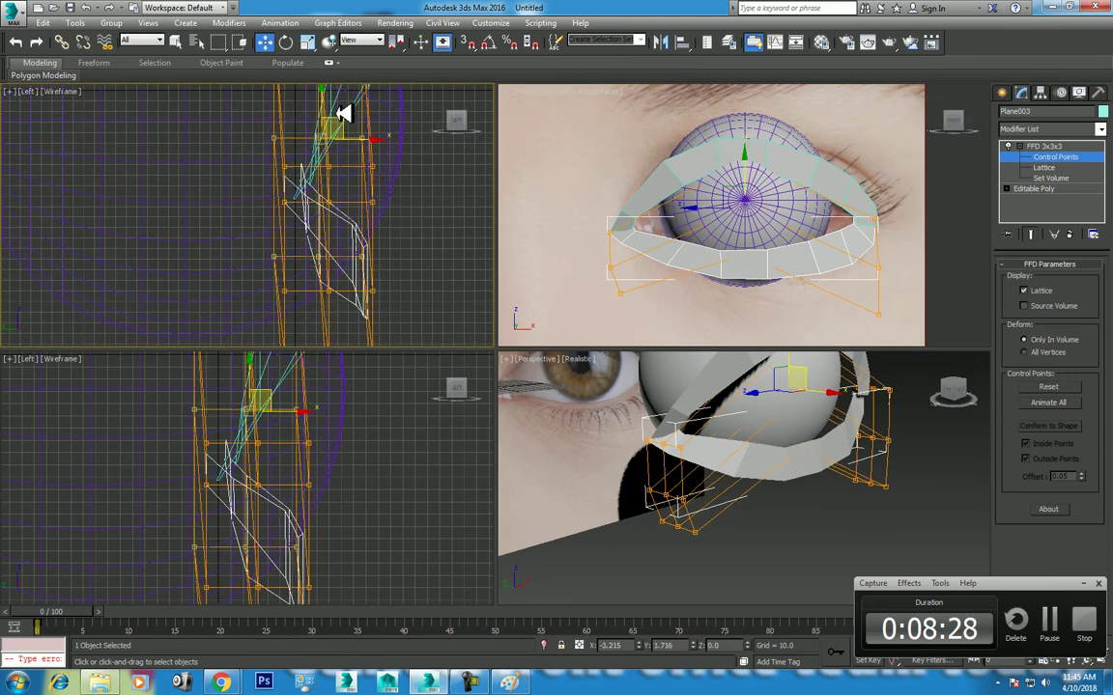
{"action": "left_click", "coordinate": [341, 110]}
{"action": "middle_click_drag", "start_coordinate": [777, 430], "coordinate": [797, 456], "text": "alt"}
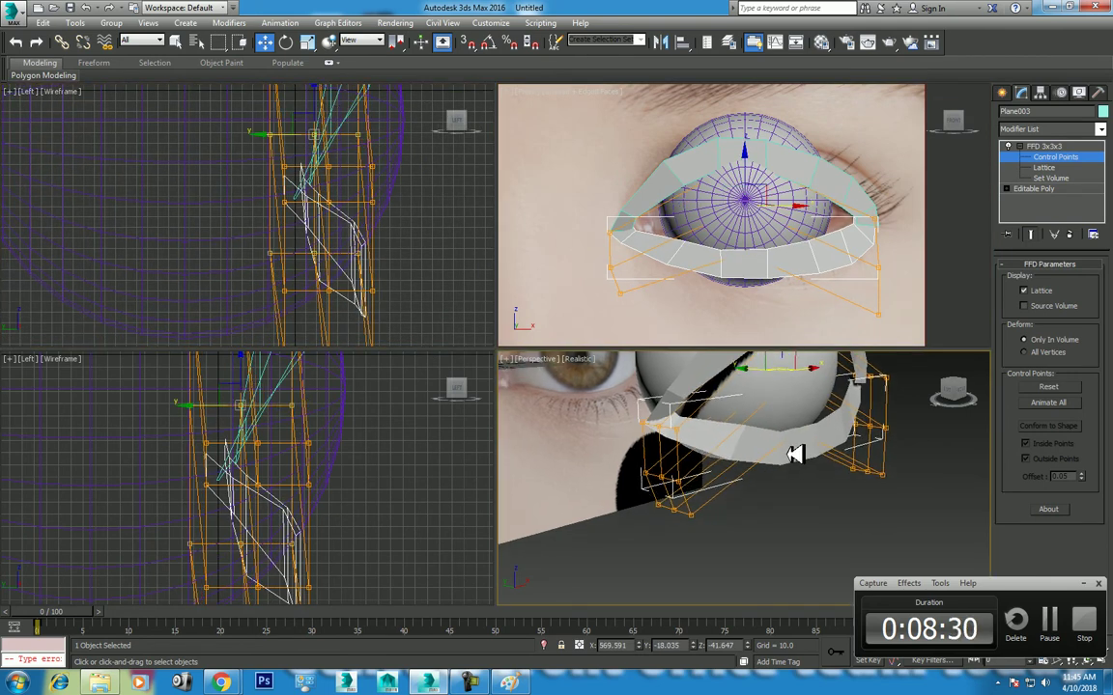
{"action": "left_click_drag", "start_coordinate": [736, 550], "coordinate": [601, 435]}
{"action": "left_click_drag", "start_coordinate": [904, 519], "coordinate": [836, 385], "text": "ctrl"}
{"action": "middle_click_drag", "start_coordinate": [380, 264], "coordinate": [416, 288]}
{"action": "left_click_drag", "start_coordinate": [426, 311], "coordinate": [407, 311]}
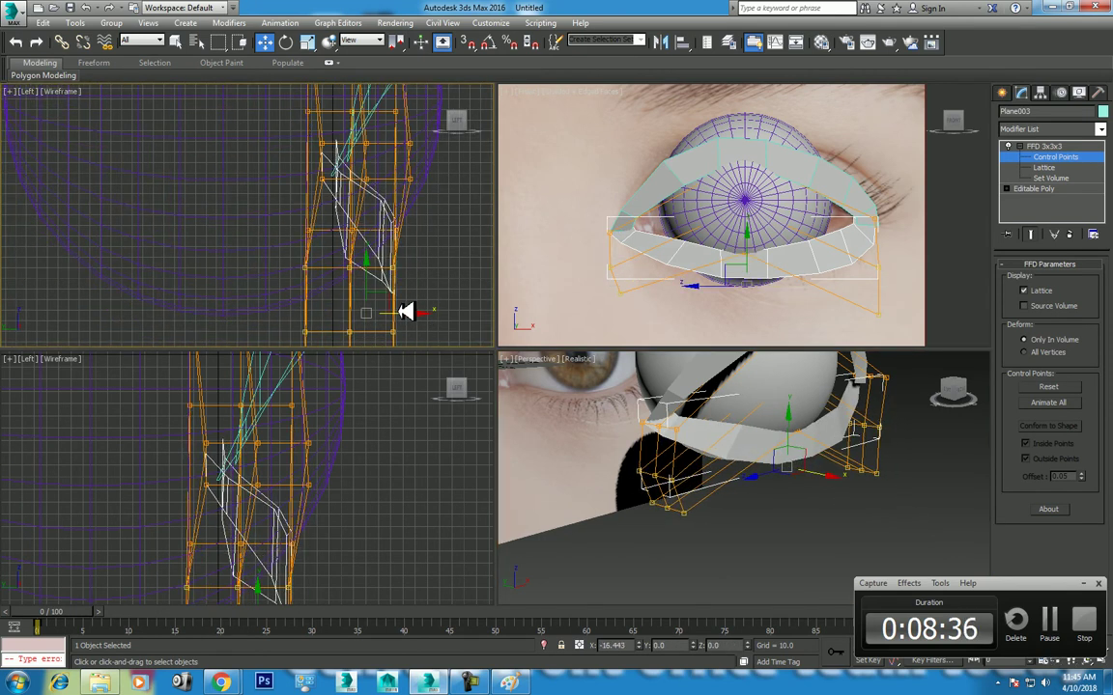
Step: Convert the lower lid to Editable Poly to bake its lattice shape
{"action": "scroll", "coordinate": [384, 248], "scroll_direction": "down", "scroll_amount": 2}
{"action": "scroll", "coordinate": [388, 203], "scroll_direction": "down", "scroll_amount": 2}
{"action": "right_click", "coordinate": [386, 132]}
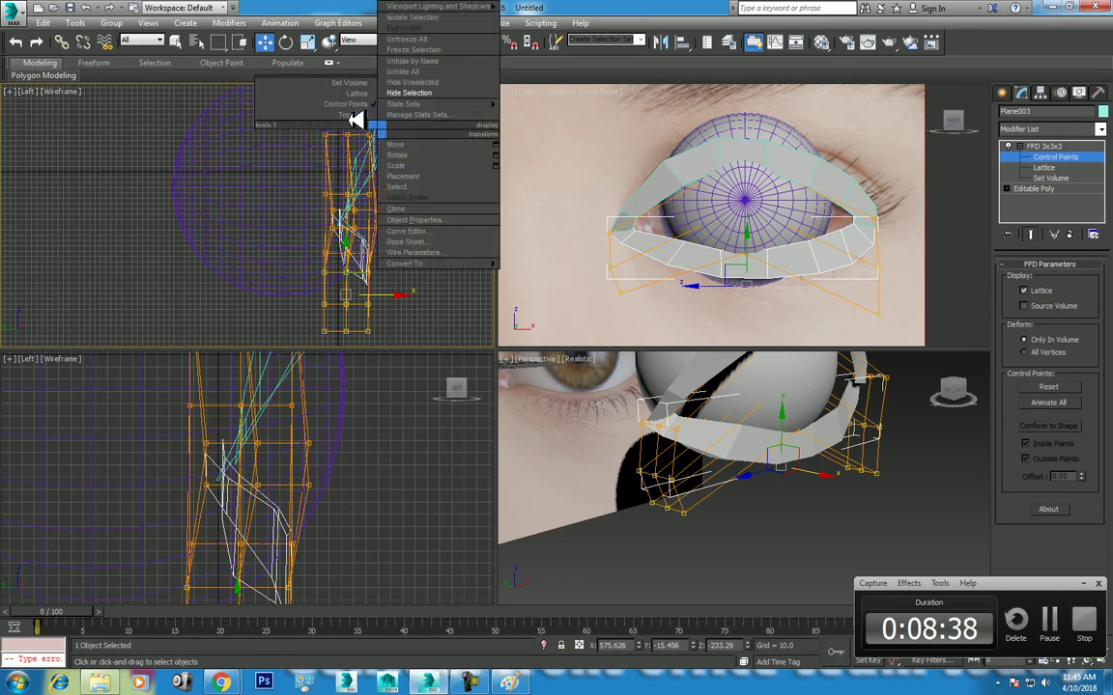
{"action": "left_click", "coordinate": [390, 126]}
Step: Add an FFD 3x3x3 modifier to Plane002, the upper eyelid
{"action": "left_click", "coordinate": [383, 126]}
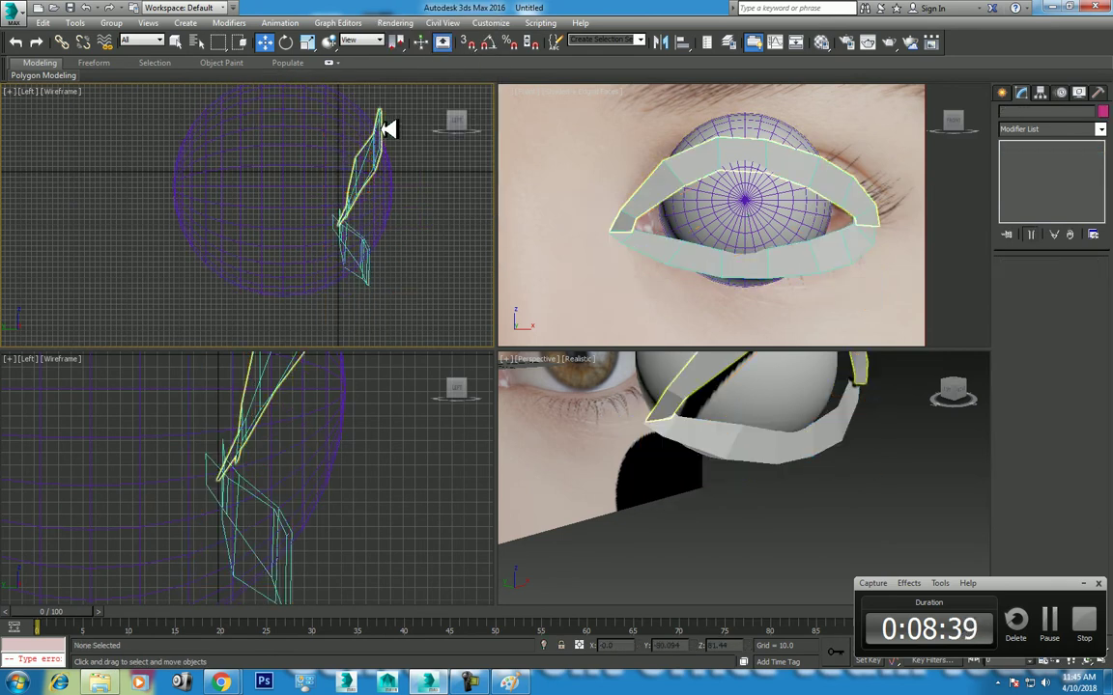
{"action": "left_click", "coordinate": [1043, 128]}
{"action": "key", "text": "f"}
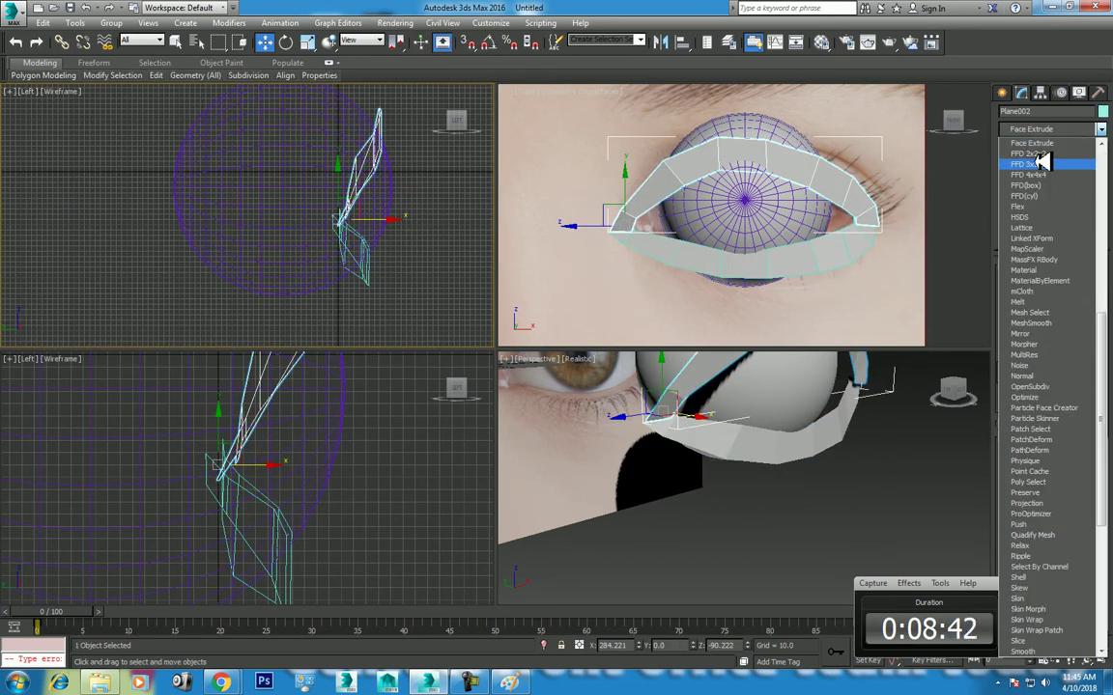
{"action": "left_click", "coordinate": [1043, 149]}
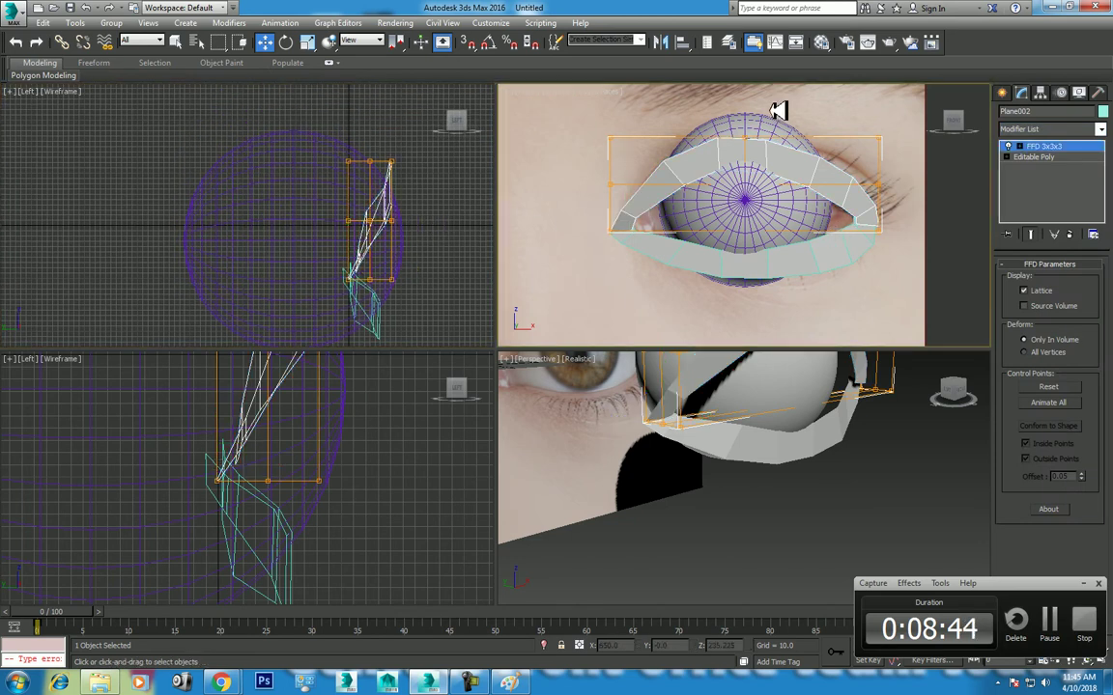
Step: Maximize the Perspective view with Alt+W and return the FFD to its top level
{"action": "scroll", "coordinate": [408, 184], "scroll_direction": "up", "scroll_amount": 3}
{"action": "left_click_drag", "start_coordinate": [392, 293], "coordinate": [397, 293]}
{"action": "middle_click_drag", "start_coordinate": [605, 393], "coordinate": [748, 483], "text": "alt"}
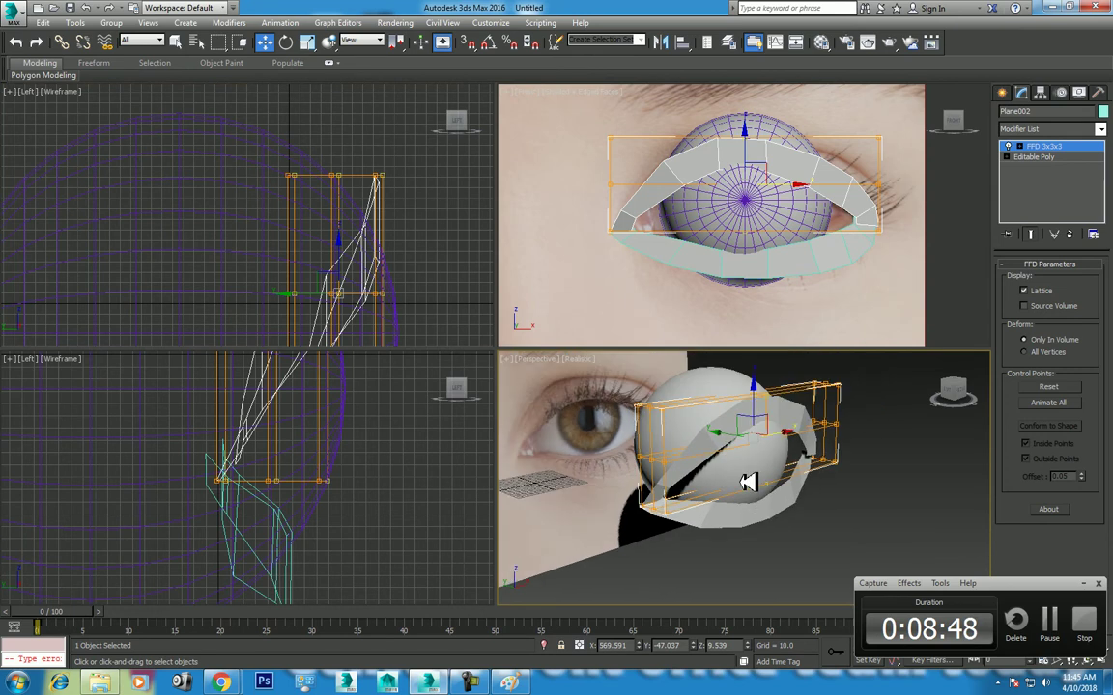
{"action": "key", "text": "alt+w"}
{"action": "scroll", "coordinate": [579, 386], "scroll_direction": "up", "scroll_amount": 2}
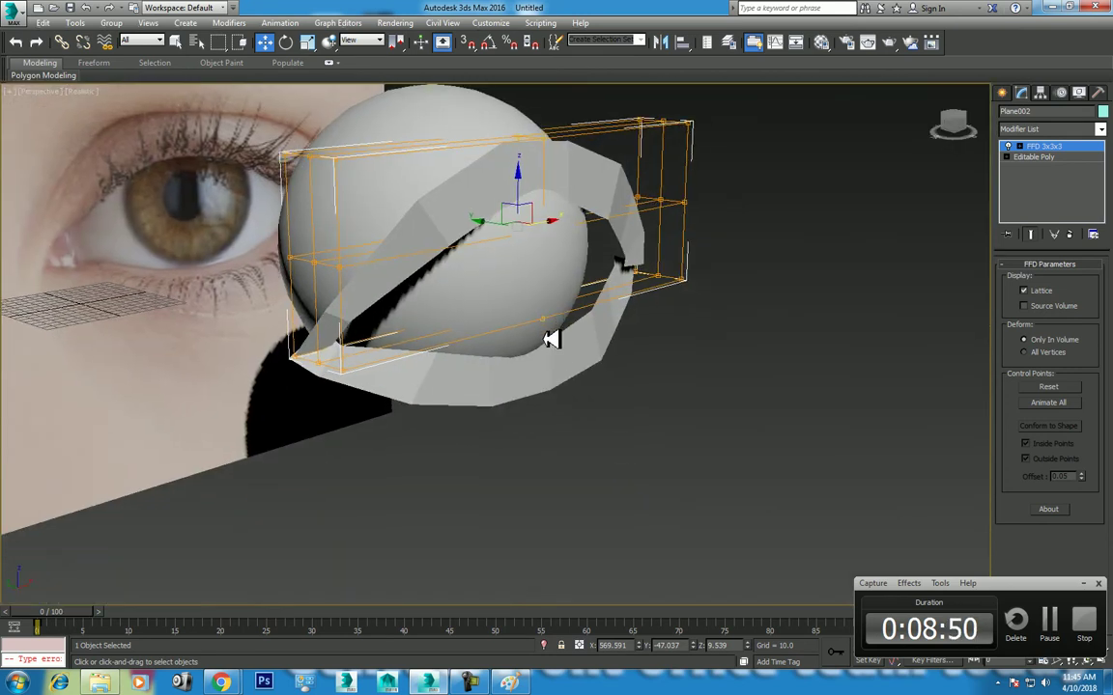
{"action": "right_click", "coordinate": [538, 327]}
{"action": "left_click", "coordinate": [522, 318]}
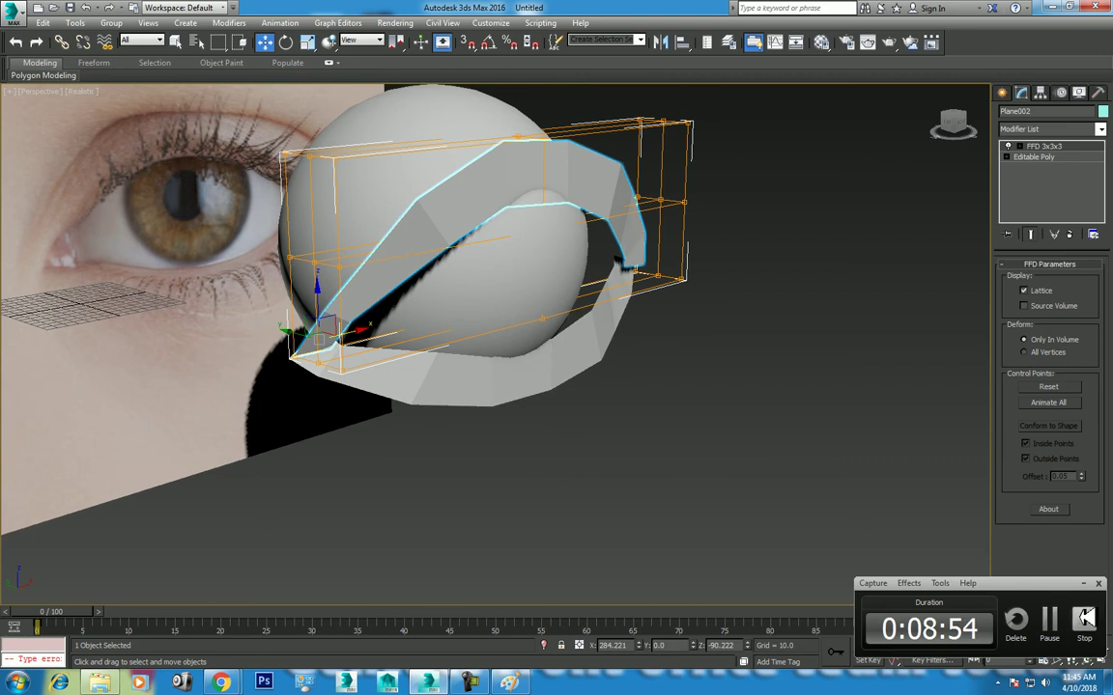
{"action": "left_click", "coordinate": [1085, 619]}
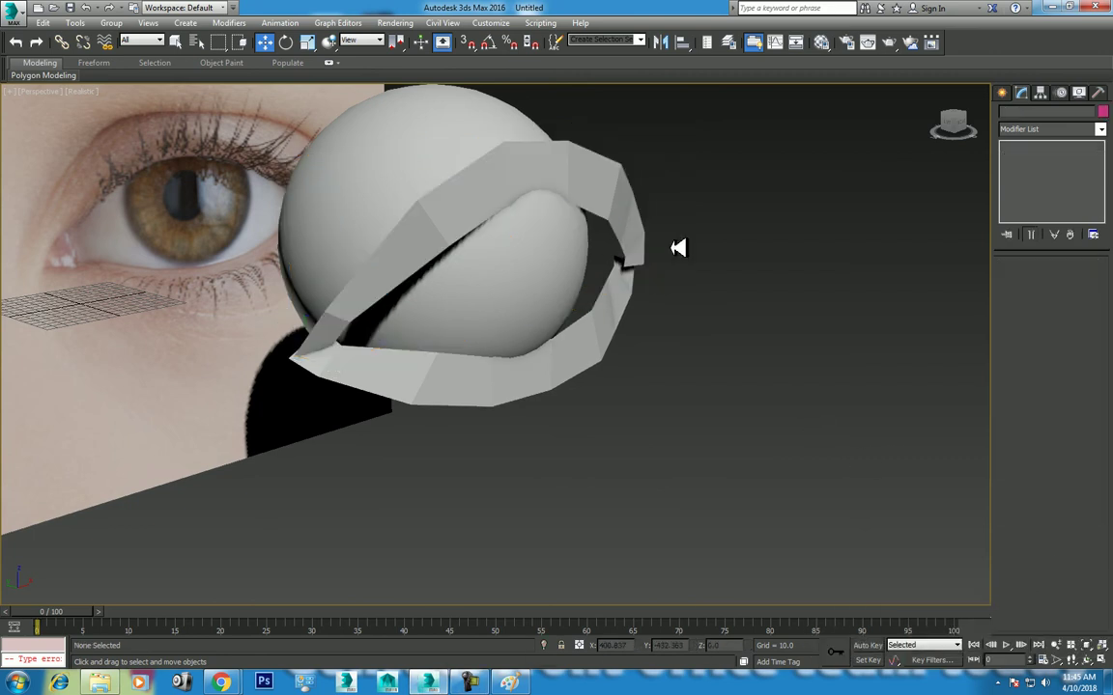
Step: Convert the upper lid to Editable Poly and attach the lower lid to it
{"action": "right_click", "coordinate": [599, 192]}
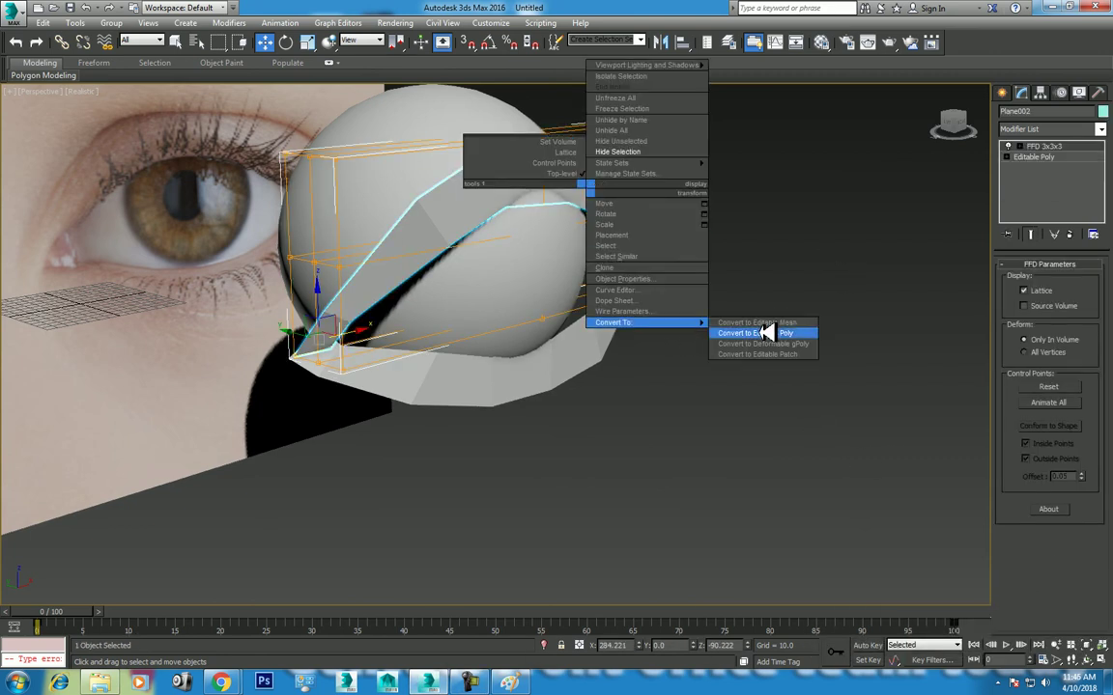
{"action": "left_click", "coordinate": [768, 326]}
{"action": "right_click", "coordinate": [610, 199]}
{"action": "left_click", "coordinate": [584, 85]}
{"action": "left_click", "coordinate": [593, 343]}
Step: Restore the four-viewport layout, zoom in, and show the front view as wireframe
{"action": "key", "text": "alt+w"}
{"action": "scroll", "coordinate": [882, 248], "scroll_direction": "up", "scroll_amount": 3}
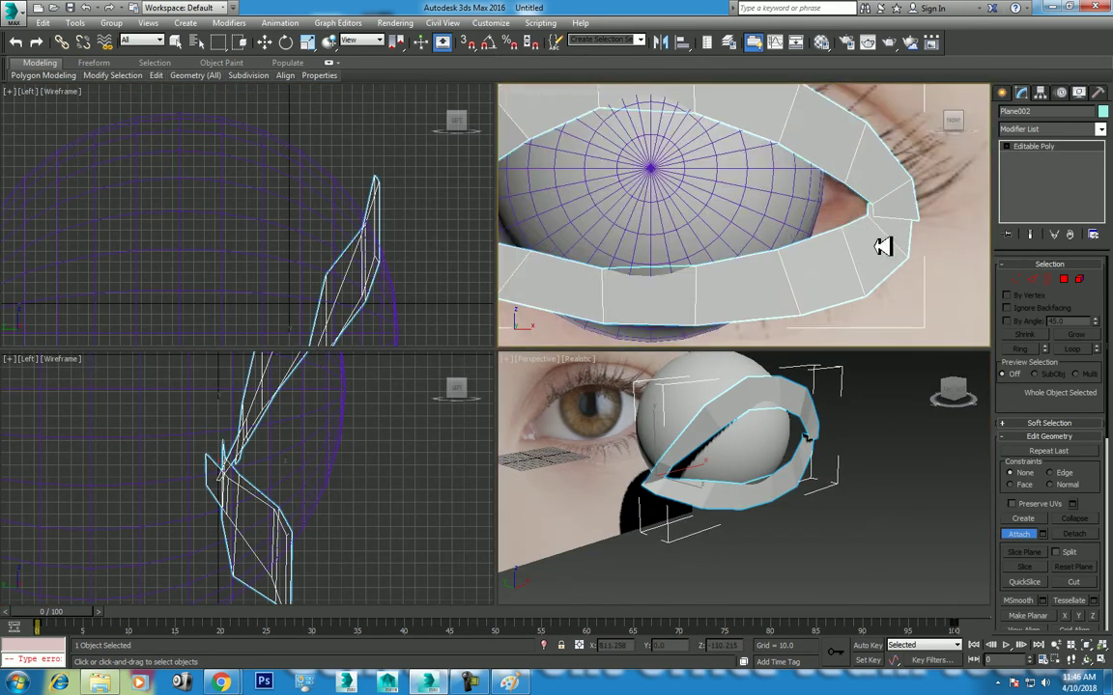
{"action": "scroll", "coordinate": [815, 293], "scroll_direction": "up", "scroll_amount": 3}
{"action": "scroll", "coordinate": [807, 292], "scroll_direction": "up", "scroll_amount": 2}
{"action": "scroll", "coordinate": [807, 291], "scroll_direction": "up", "scroll_amount": 1}
{"action": "key", "text": "F3"}
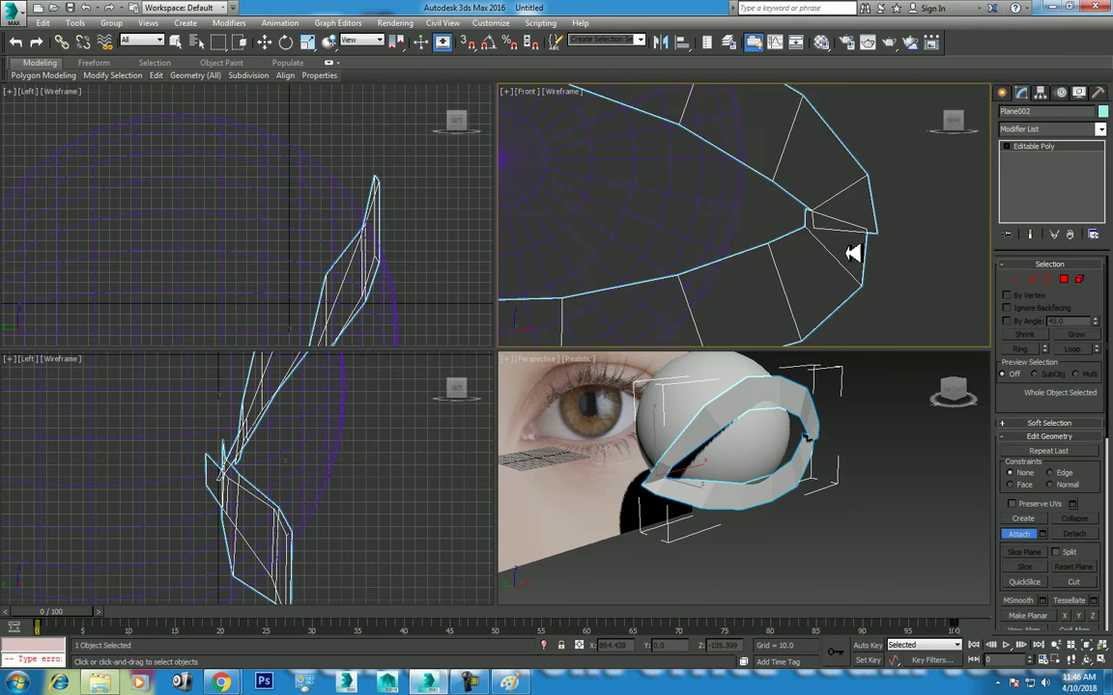
{"action": "left_click", "coordinate": [1064, 280]}
{"action": "left_click", "coordinate": [844, 256]}
{"action": "left_click", "coordinate": [854, 258]}
{"action": "scroll", "coordinate": [965, 264], "scroll_direction": "down", "scroll_amount": 2}
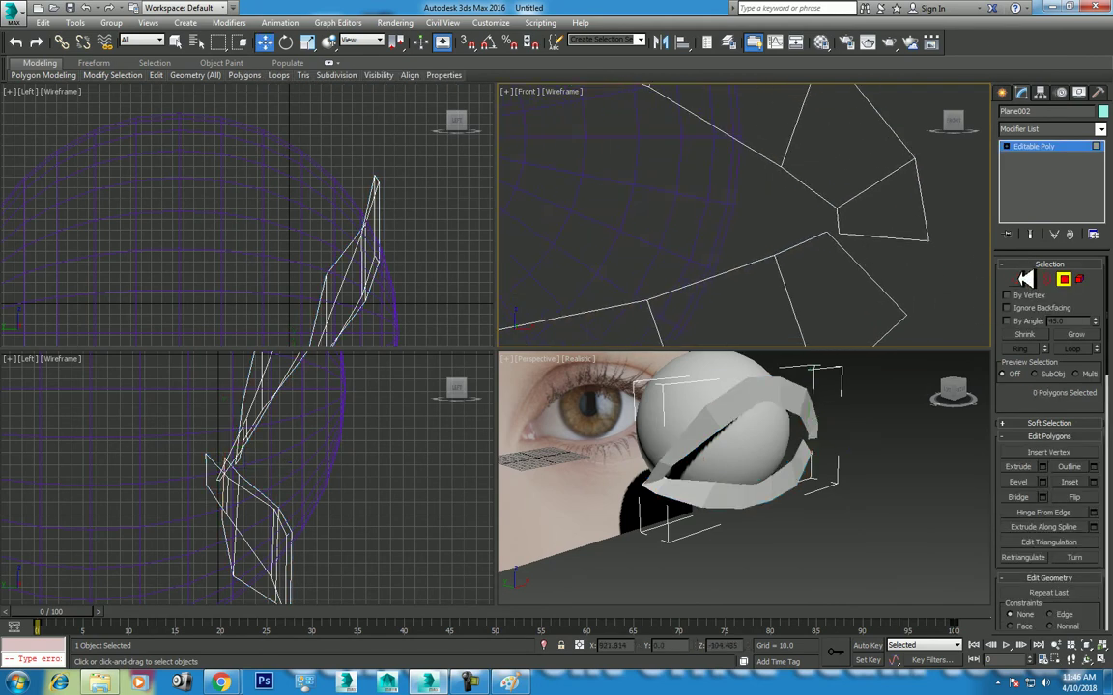
Step: Collapse each of the two outer-corner vertex pairs into a single vertex
{"action": "left_click", "coordinate": [1015, 279]}
{"action": "left_click_drag", "start_coordinate": [801, 193], "coordinate": [850, 246]}
{"action": "right_click", "coordinate": [832, 232]}
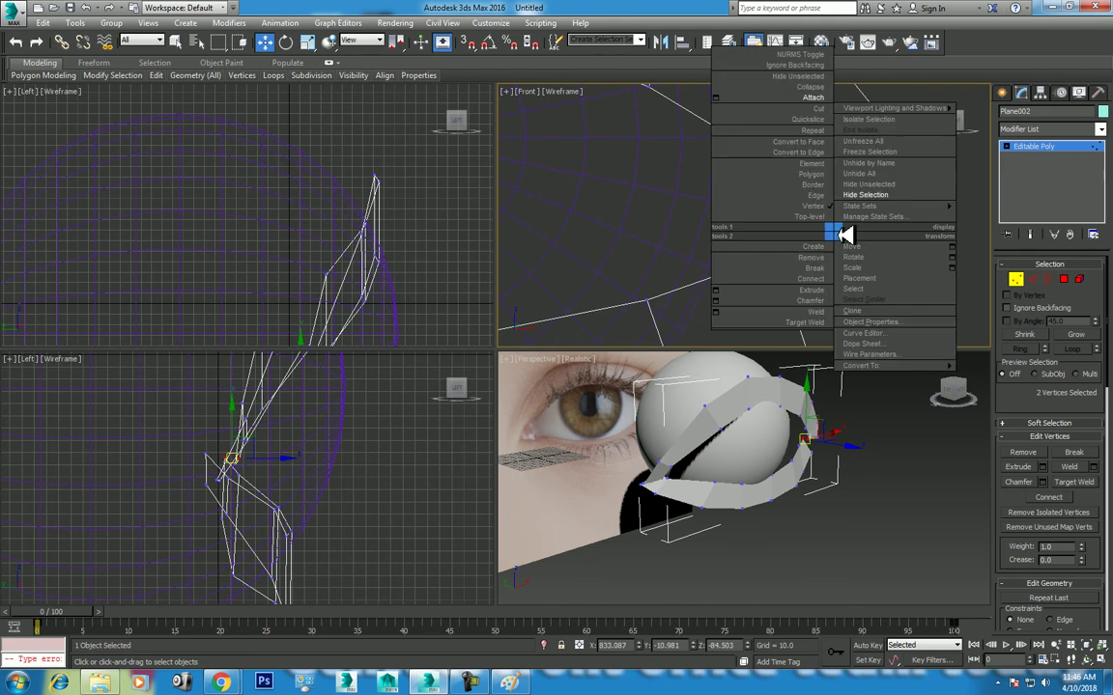
{"action": "left_click", "coordinate": [812, 87]}
{"action": "left_click_drag", "start_coordinate": [958, 220], "coordinate": [917, 310]}
{"action": "right_click", "coordinate": [869, 259]}
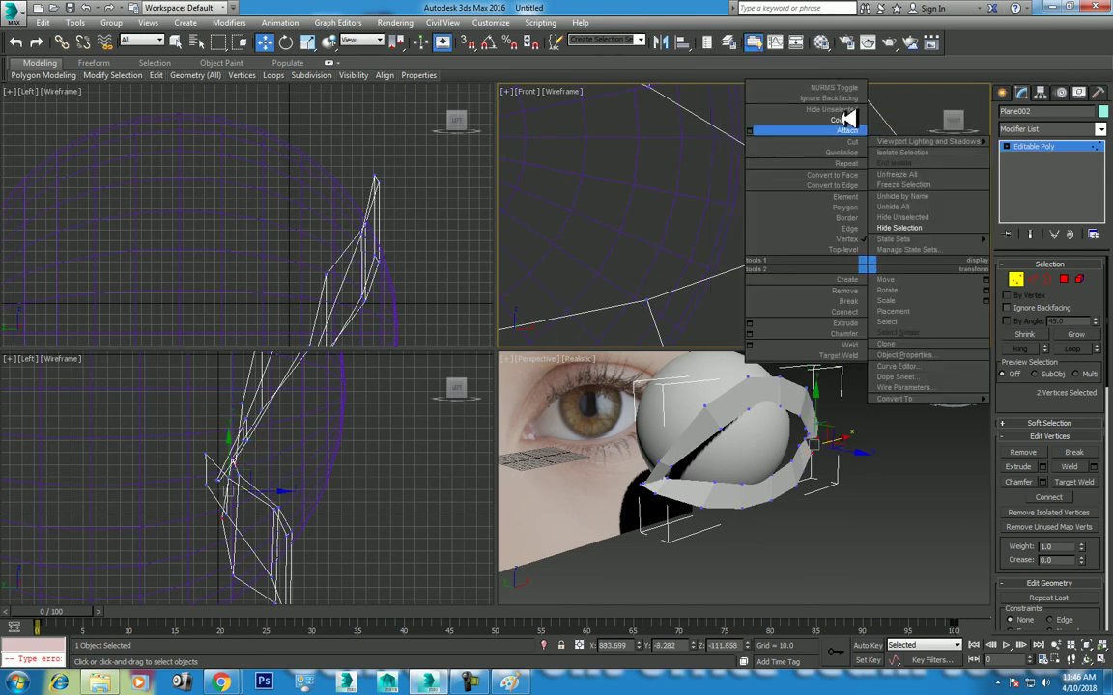
{"action": "left_click", "coordinate": [850, 121]}
{"action": "scroll", "coordinate": [874, 471], "scroll_direction": "up", "scroll_amount": 2}
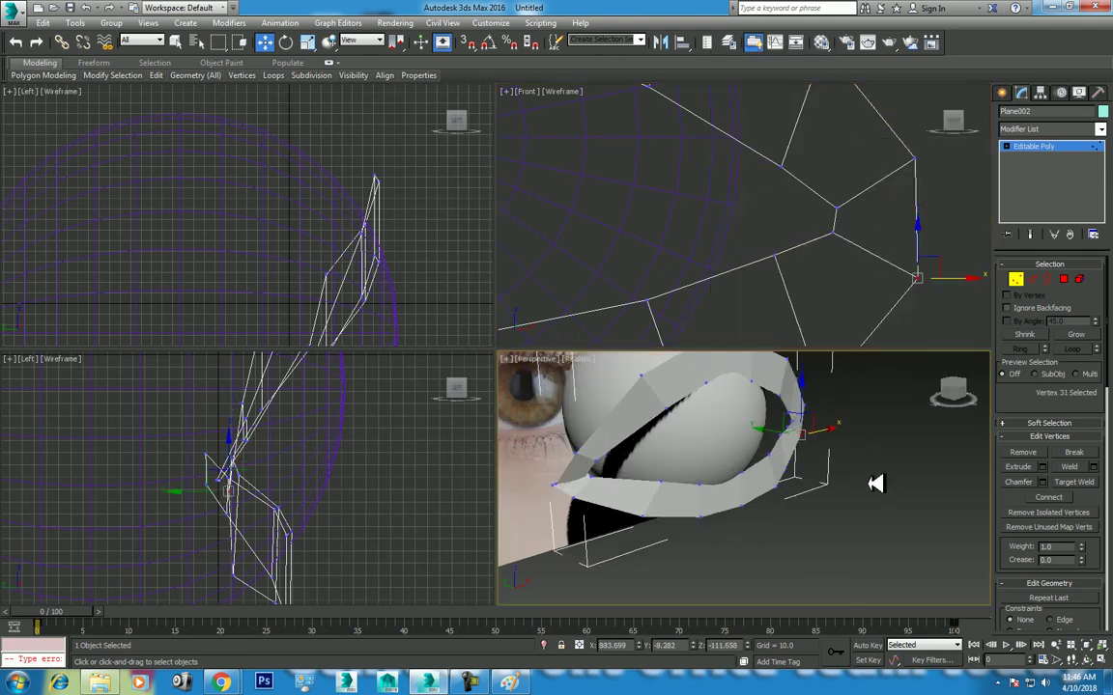
{"action": "key", "text": "alt+w"}
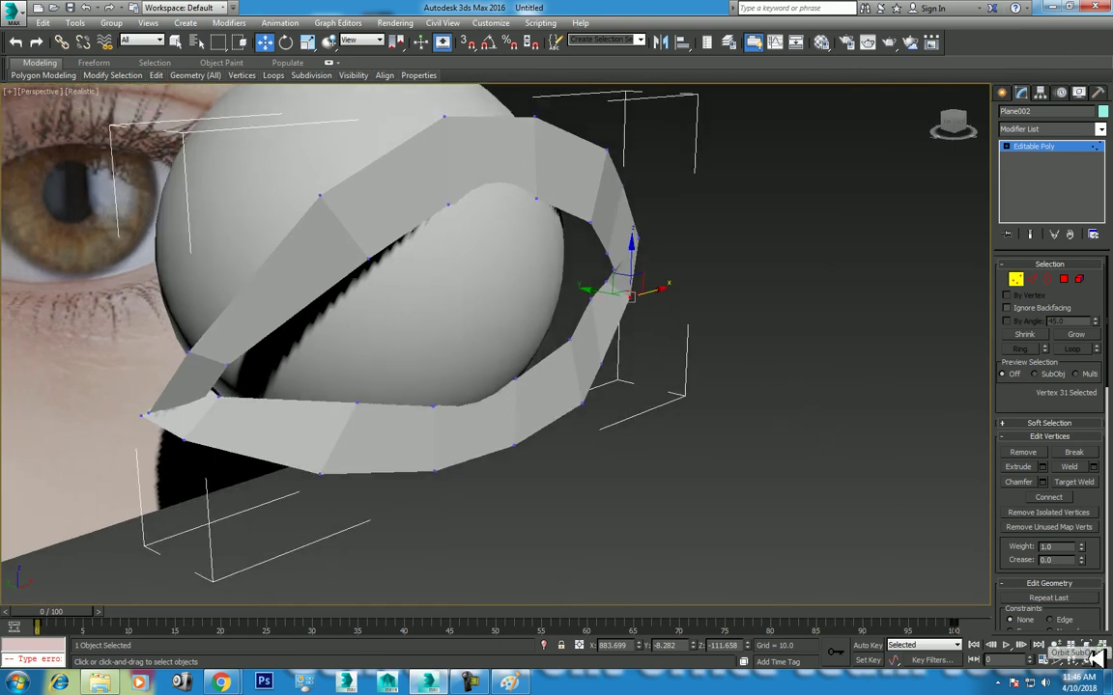
Step: Move one corner vertex of the eyelid ring lower in the Front viewport
{"action": "left_click", "coordinate": [1087, 659]}
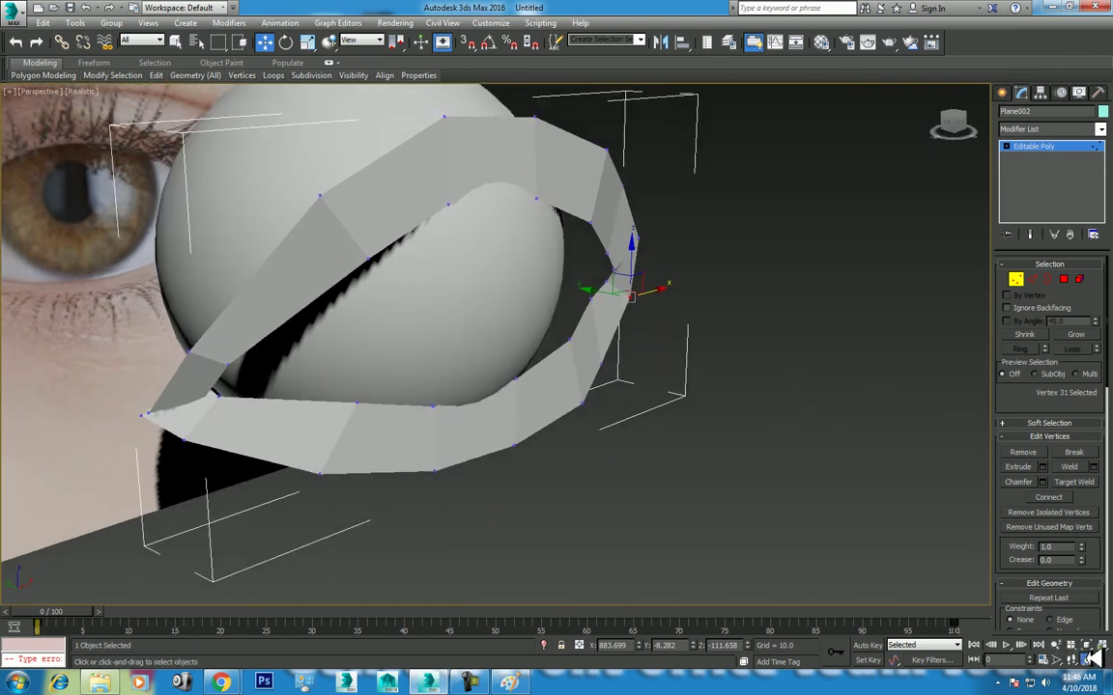
{"action": "mouse_move", "coordinate": [584, 373]}
{"action": "left_mouse_down"}
{"action": "mouse_move", "coordinate": [494, 350]}
{"action": "mouse_move", "coordinate": [596, 348]}
{"action": "mouse_move", "coordinate": [611, 390]}
{"action": "left_mouse_up"}
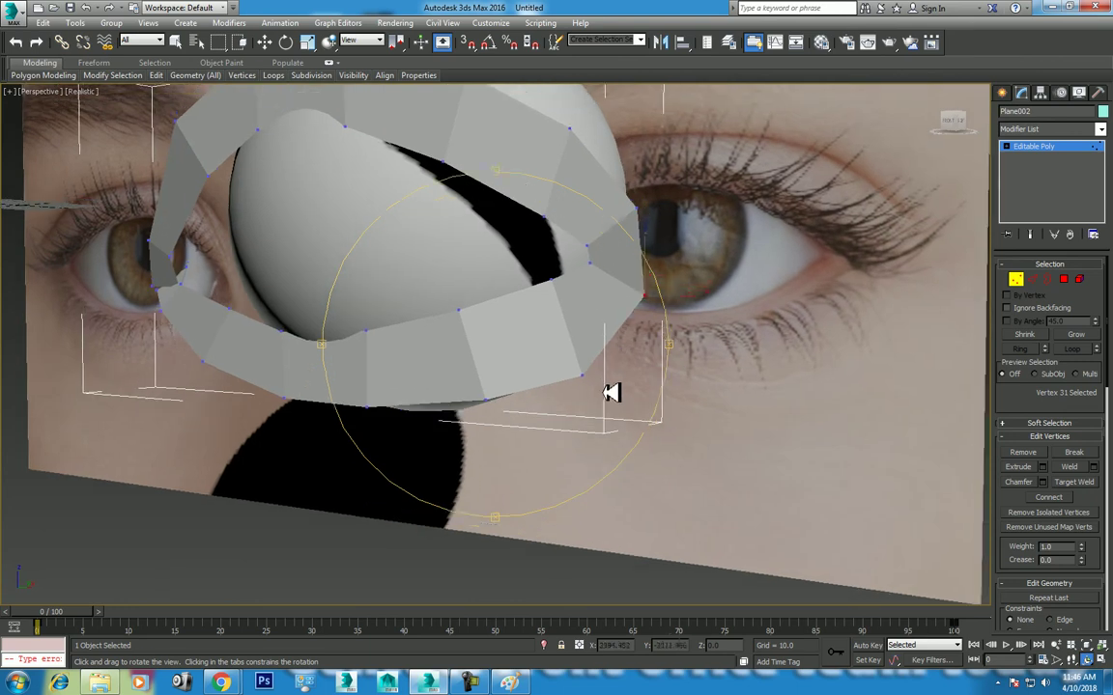
{"action": "key", "text": "w"}
{"action": "left_click", "coordinate": [638, 206]}
{"action": "key", "text": "alt+w"}
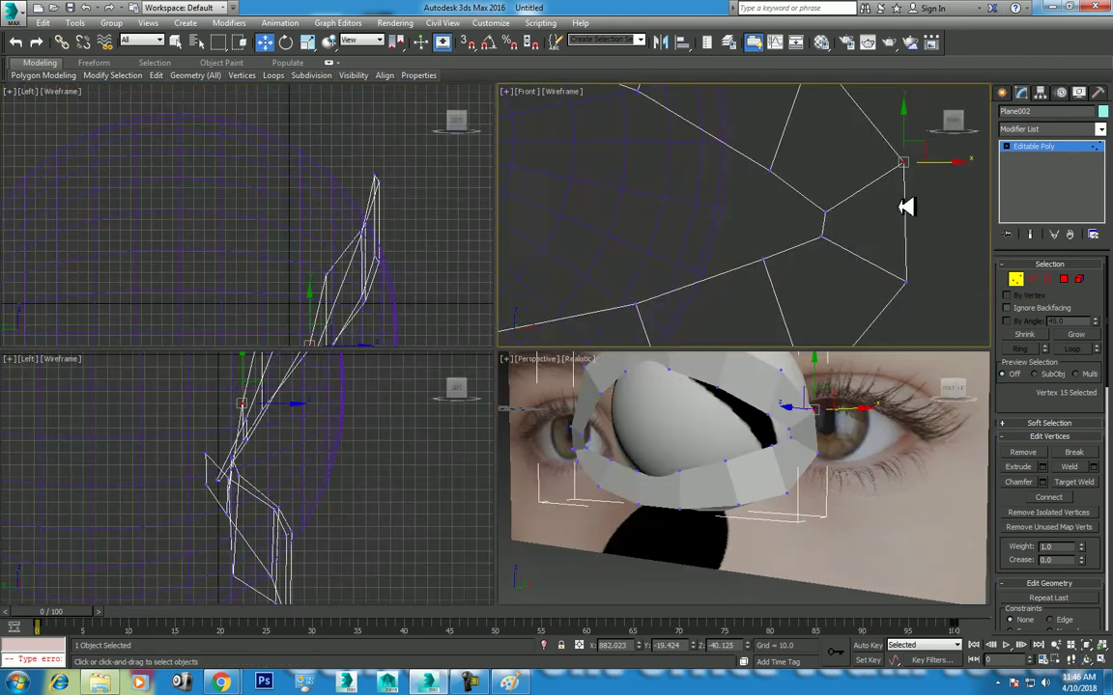
{"action": "left_click_drag", "start_coordinate": [873, 201], "coordinate": [881, 235]}
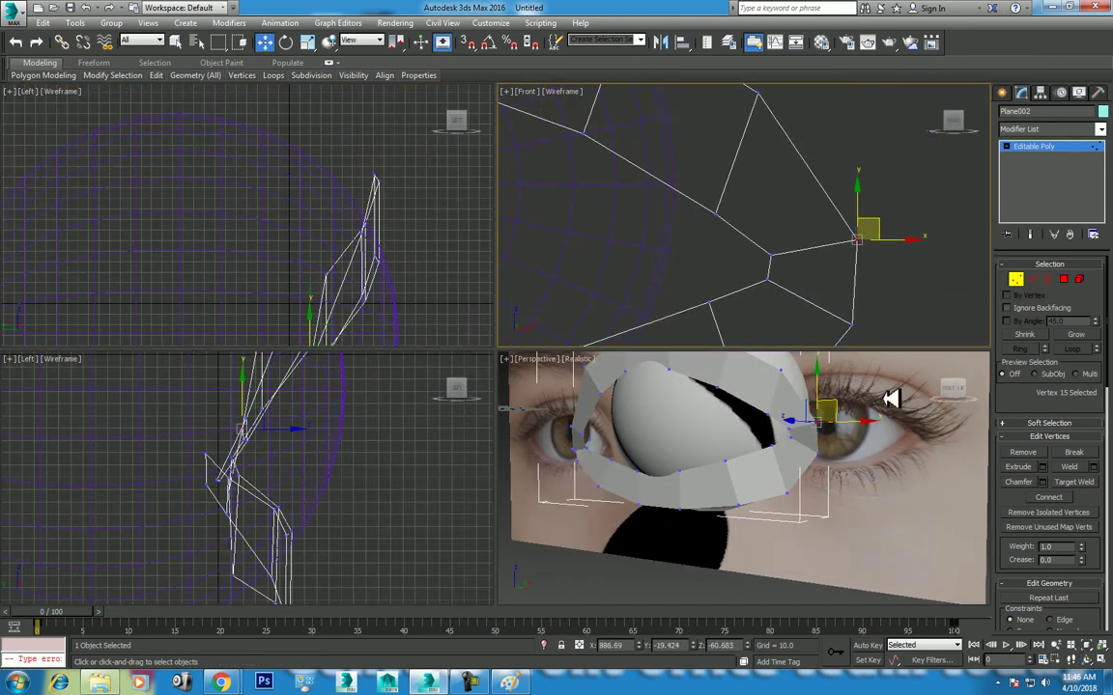
Step: Maximize the Front view over the eye photo in wireframe and select the two inner-corner vertices
{"action": "scroll", "coordinate": [862, 507], "scroll_direction": "up", "scroll_amount": 2}
{"action": "scroll", "coordinate": [814, 492], "scroll_direction": "up", "scroll_amount": 2}
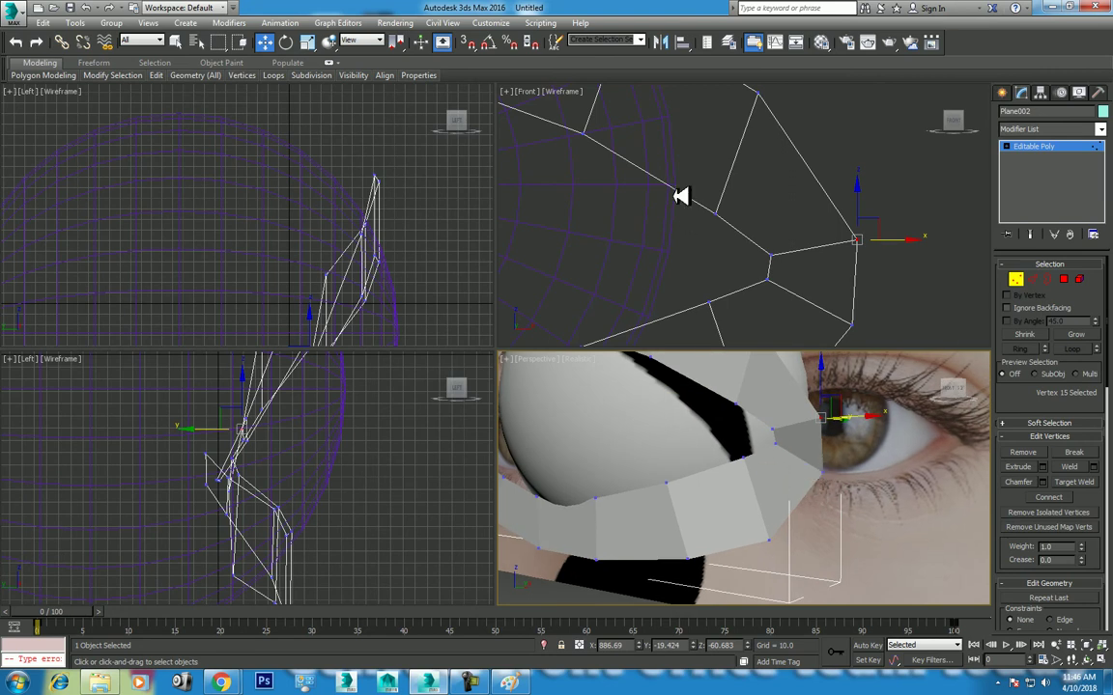
{"action": "scroll", "coordinate": [681, 196], "scroll_direction": "down", "scroll_amount": 4}
{"action": "scroll", "coordinate": [703, 268], "scroll_direction": "up", "scroll_amount": 3}
{"action": "middle_click_drag", "start_coordinate": [724, 359], "coordinate": [739, 374], "text": "alt"}
{"action": "scroll", "coordinate": [745, 235], "scroll_direction": "up", "scroll_amount": 2}
{"action": "scroll", "coordinate": [745, 236], "scroll_direction": "up", "scroll_amount": 2}
{"action": "scroll", "coordinate": [765, 256], "scroll_direction": "up", "scroll_amount": 2}
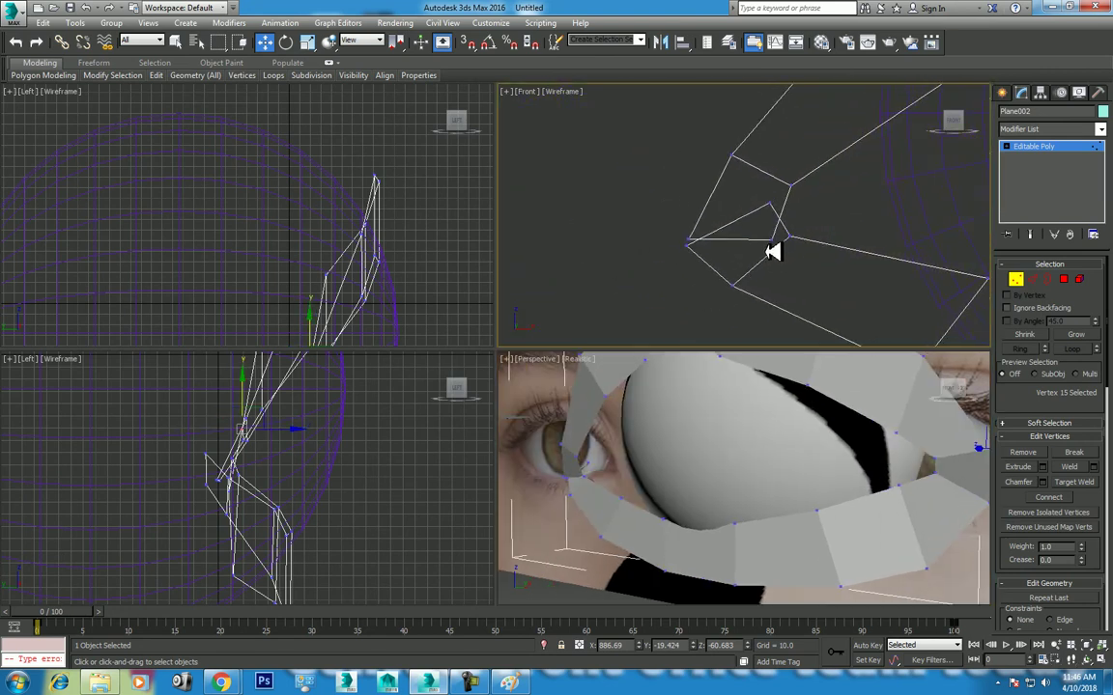
{"action": "scroll", "coordinate": [799, 210], "scroll_direction": "down", "scroll_amount": 3}
{"action": "middle_click_drag", "start_coordinate": [780, 261], "coordinate": [708, 240]}
{"action": "key", "text": "F3"}
{"action": "key", "text": "alt+w"}
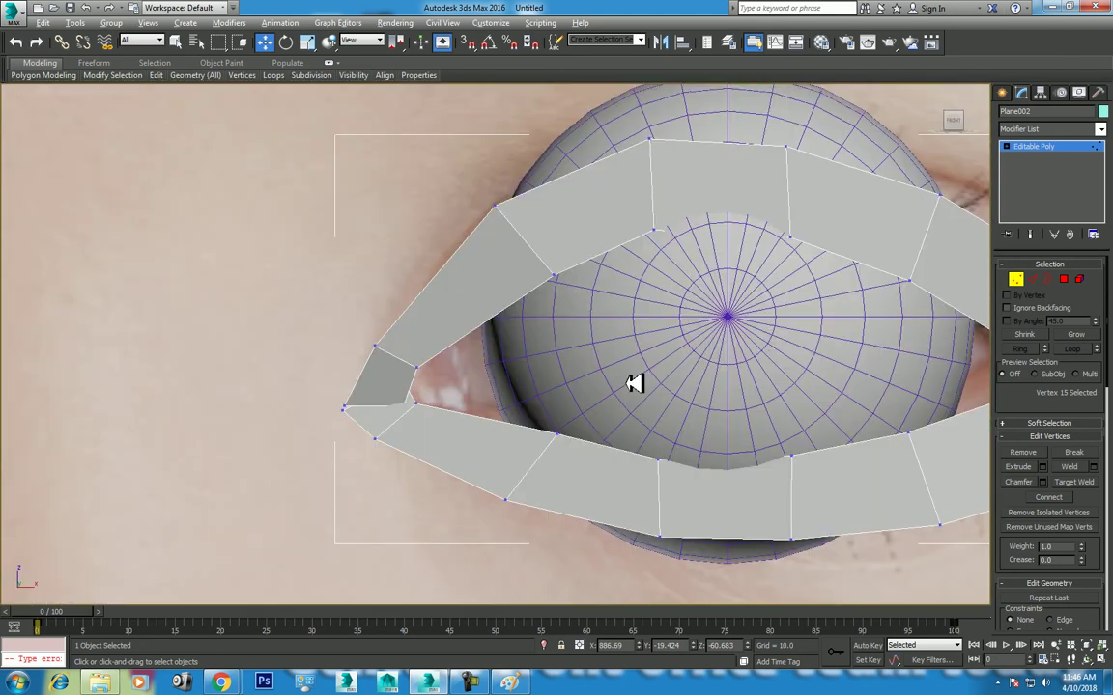
{"action": "left_click_drag", "start_coordinate": [63, 618], "coordinate": [807, 618]}
{"action": "key", "text": "F3"}
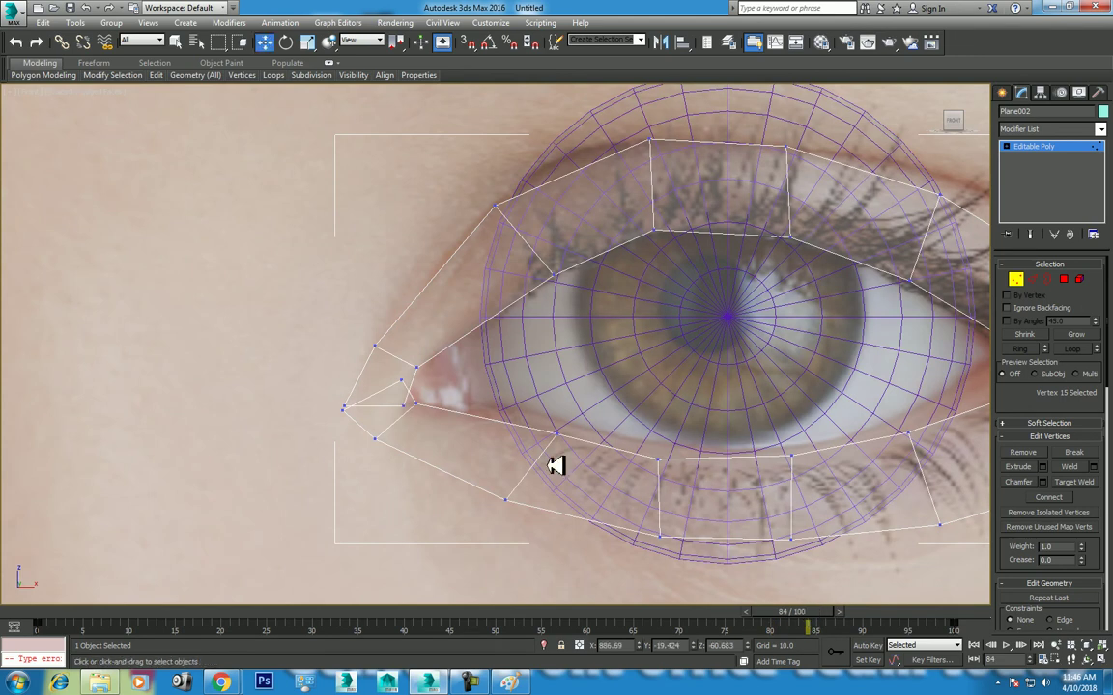
{"action": "scroll", "coordinate": [510, 355], "scroll_direction": "up", "scroll_amount": 4}
{"action": "mouse_move", "coordinate": [415, 380]}
{"action": "left_mouse_down"}
{"action": "mouse_move", "coordinate": [406, 380]}
{"action": "mouse_move", "coordinate": [425, 290]}
{"action": "left_mouse_up"}
Step: Collapse the two inner-corner vertices into one
{"action": "right_click", "coordinate": [377, 340]}
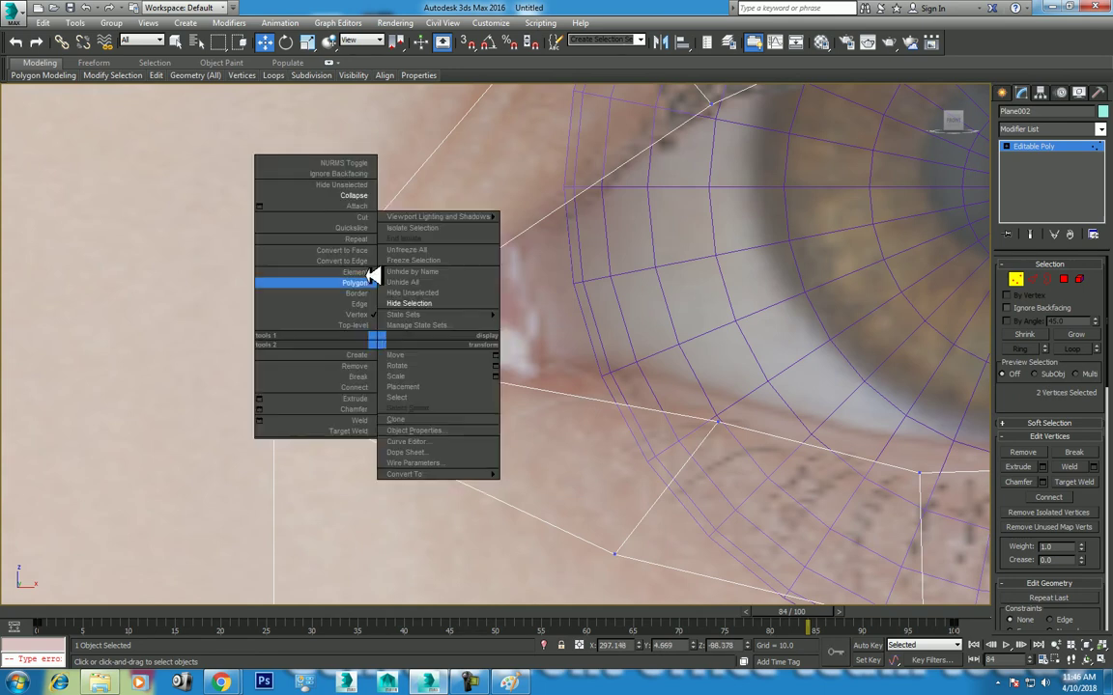
{"action": "left_click", "coordinate": [353, 193]}
{"action": "right_click", "coordinate": [262, 354]}
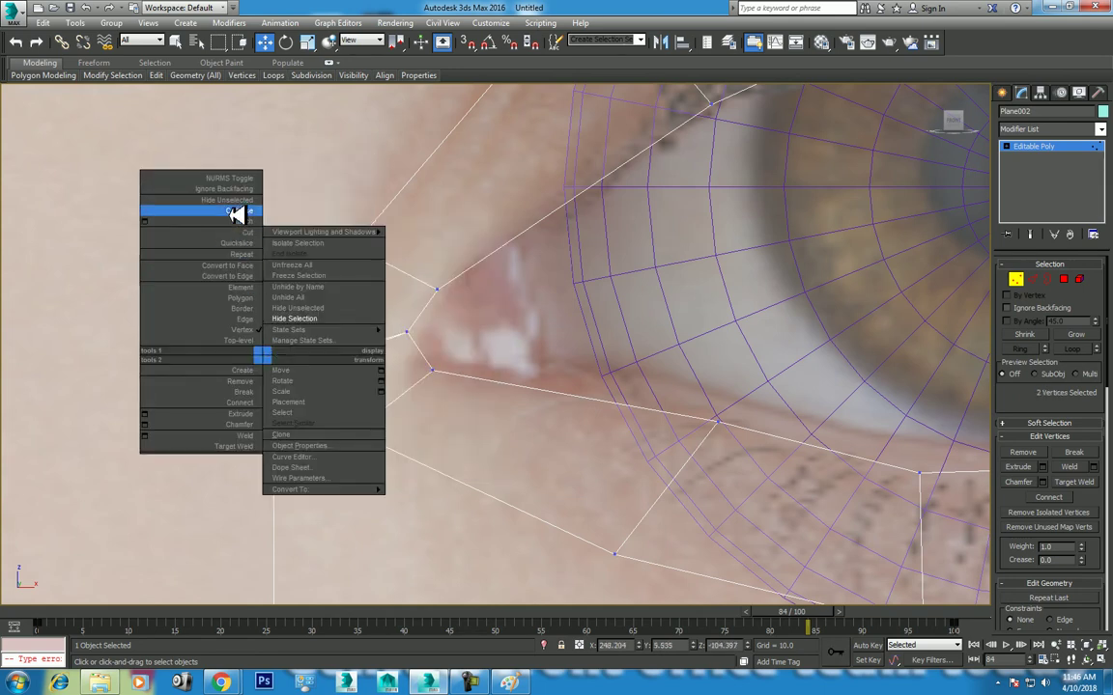
{"action": "left_click", "coordinate": [236, 212]}
Step: Move the vertex above the inner corner up and right onto the lid line
{"action": "left_click", "coordinate": [411, 328]}
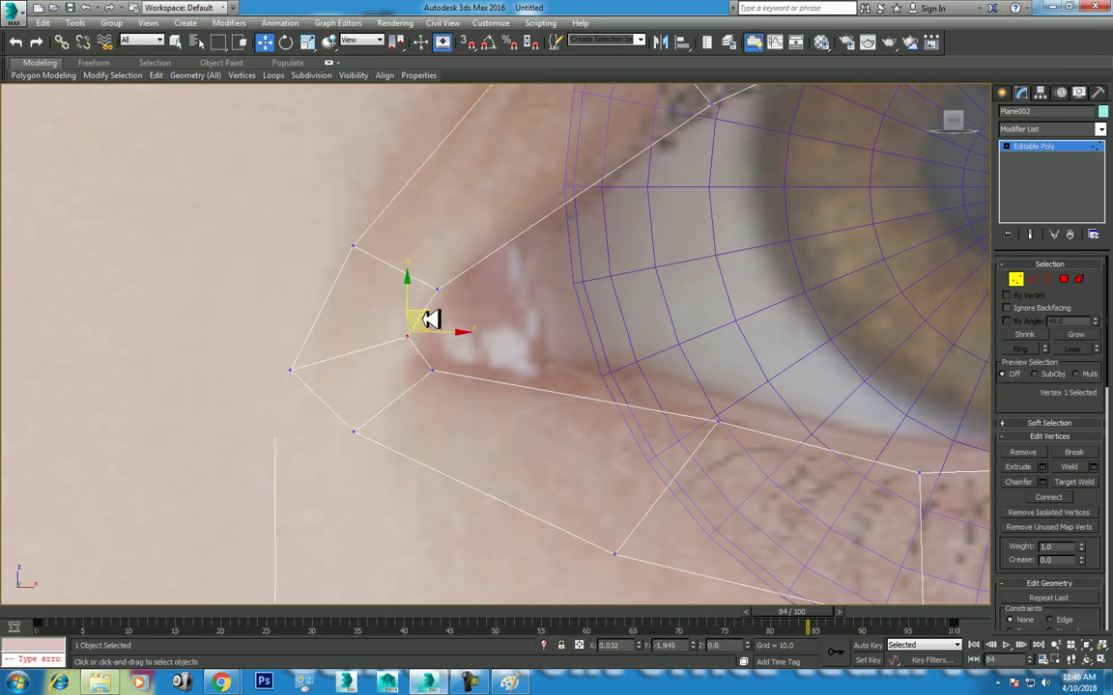
{"action": "left_click", "coordinate": [440, 286]}
{"action": "left_click_drag", "start_coordinate": [462, 275], "coordinate": [468, 259]}
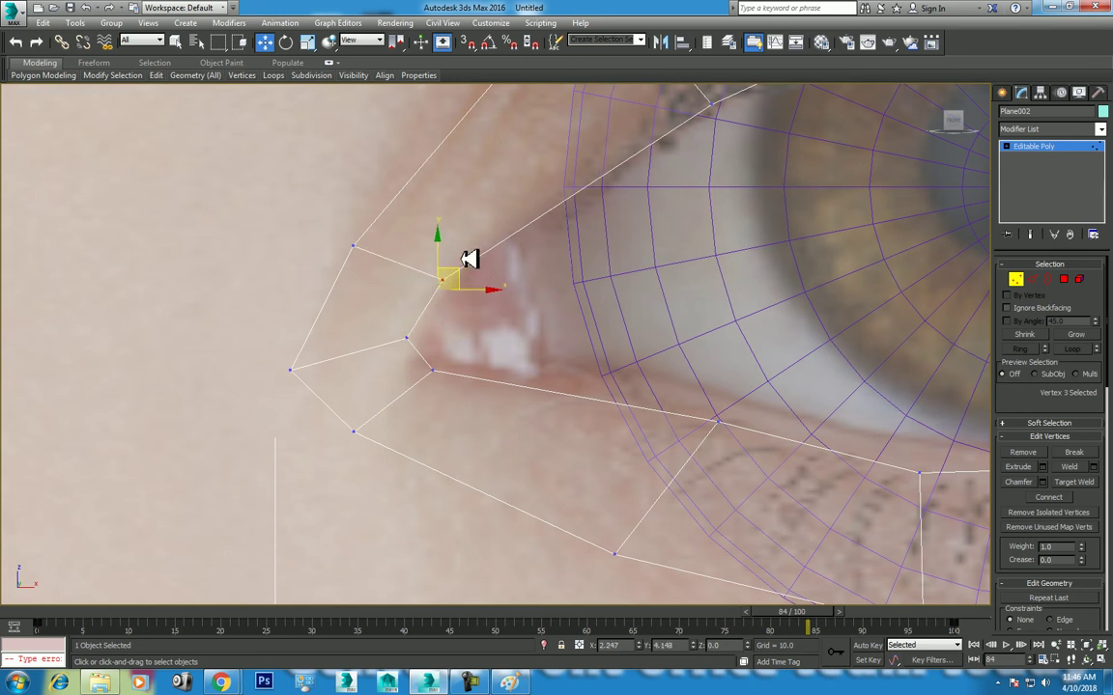
{"action": "middle_click_drag", "start_coordinate": [503, 378], "coordinate": [534, 286]}
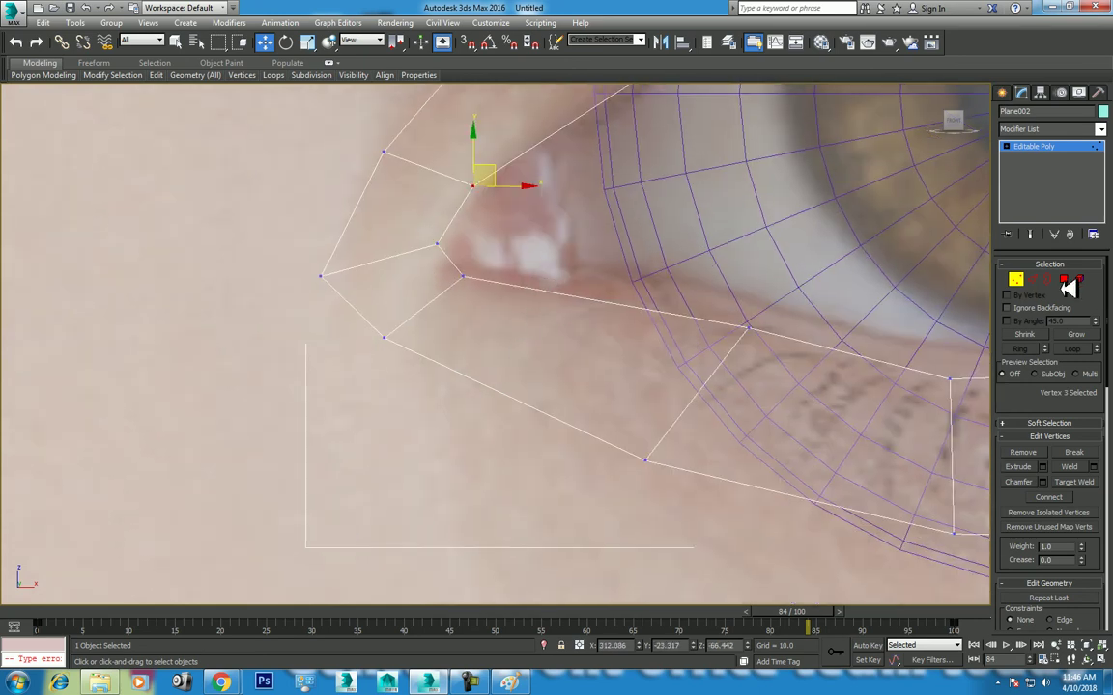
Step: Insert a Swift Loop edge loop through the middle of the eyelid ring
{"action": "left_click", "coordinate": [1033, 279]}
{"action": "mouse_move", "coordinate": [155, 75]}
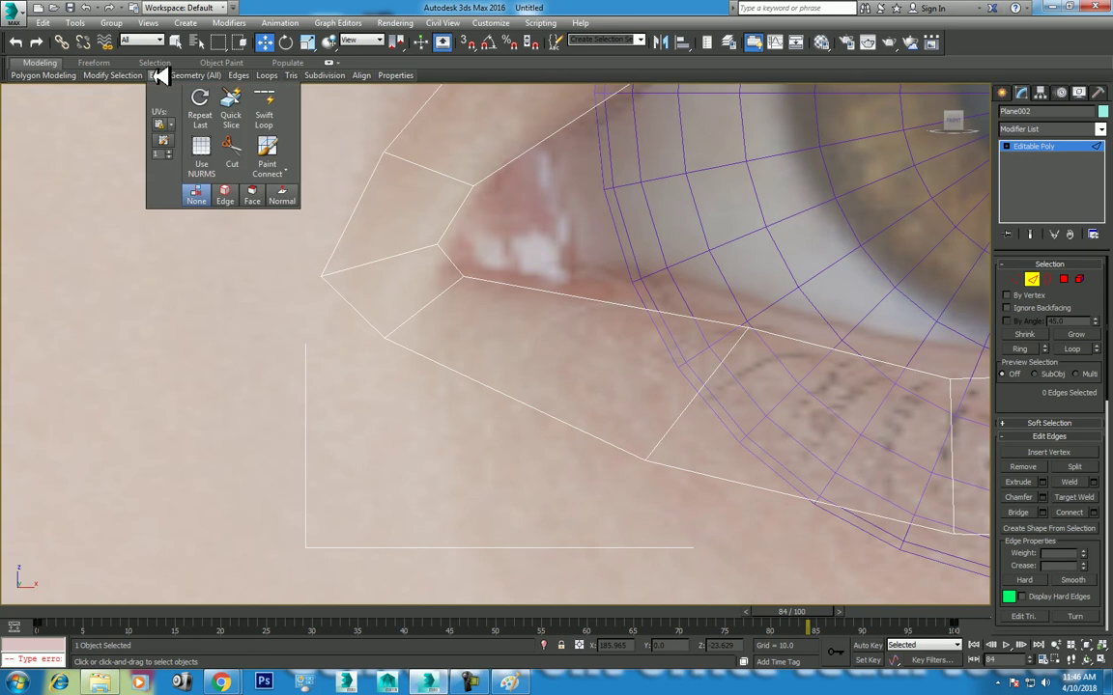
{"action": "left_click", "coordinate": [264, 106]}
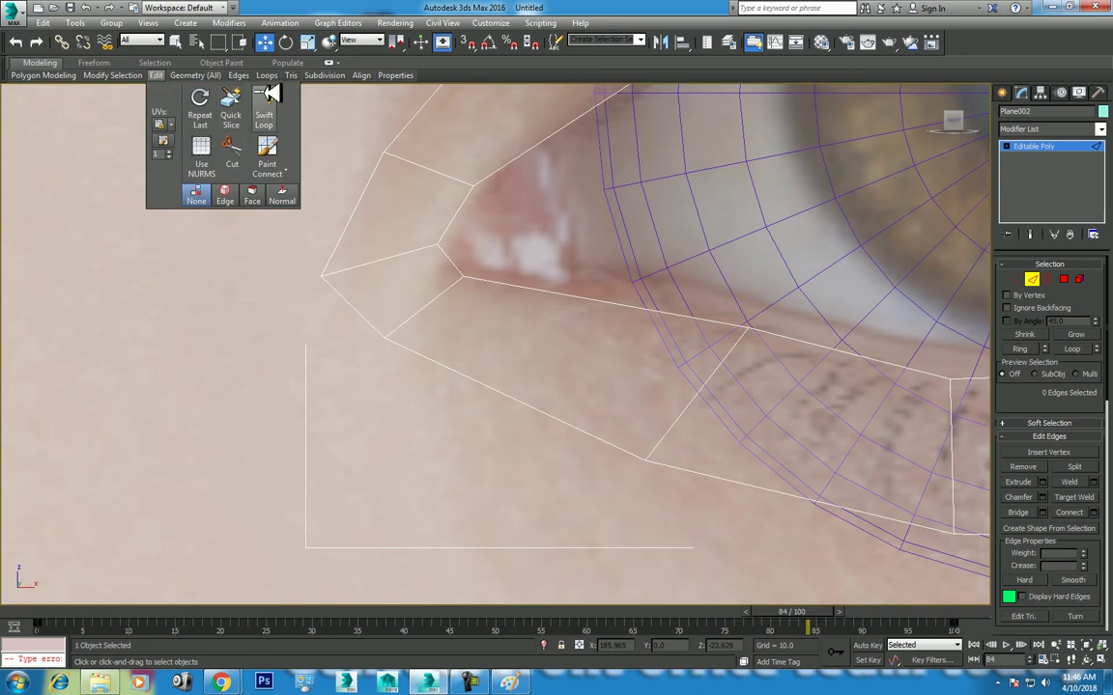
{"action": "left_click", "coordinate": [521, 333]}
{"action": "right_click", "coordinate": [536, 333]}
{"action": "scroll", "coordinate": [580, 338], "scroll_direction": "down", "scroll_amount": 5}
{"action": "scroll", "coordinate": [603, 343], "scroll_direction": "up", "scroll_amount": 4}
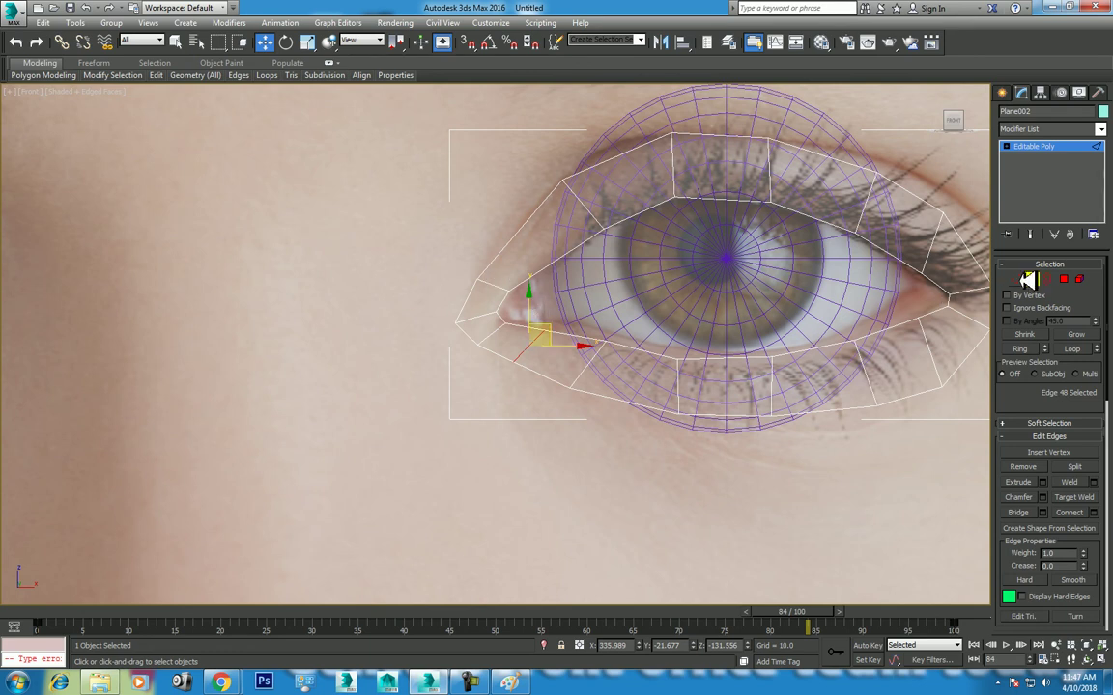
Step: Move the eye's left-corner vertex up and to the right
{"action": "left_click", "coordinate": [1023, 279]}
{"action": "left_click", "coordinate": [479, 275]}
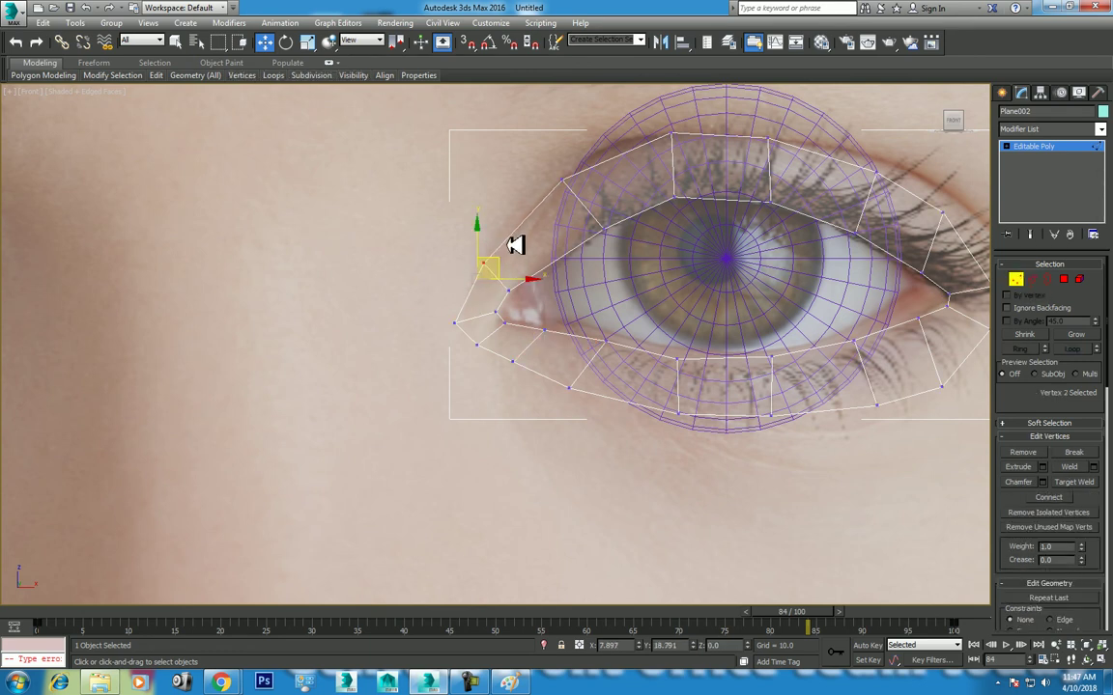
{"action": "scroll", "coordinate": [515, 244], "scroll_direction": "up", "scroll_amount": 2}
{"action": "scroll", "coordinate": [558, 266], "scroll_direction": "up", "scroll_amount": 3}
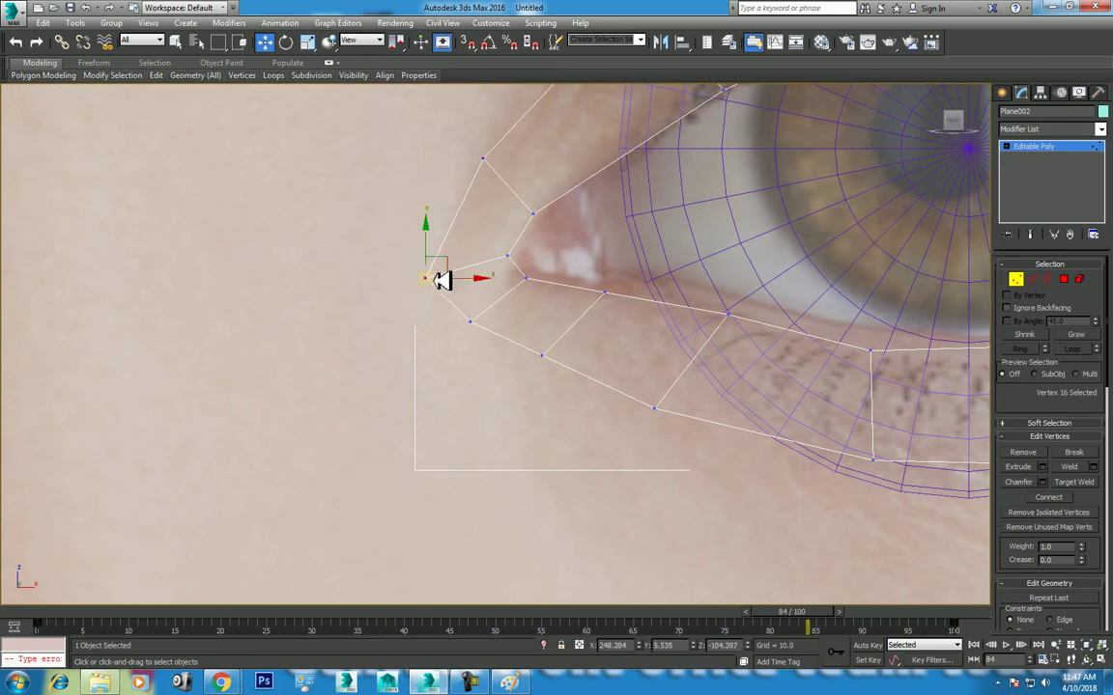
{"action": "left_click_drag", "start_coordinate": [452, 261], "coordinate": [464, 239]}
Step: Slide an upper-lid vertex slightly left onto the lid line in the photo
{"action": "left_click", "coordinate": [470, 317]}
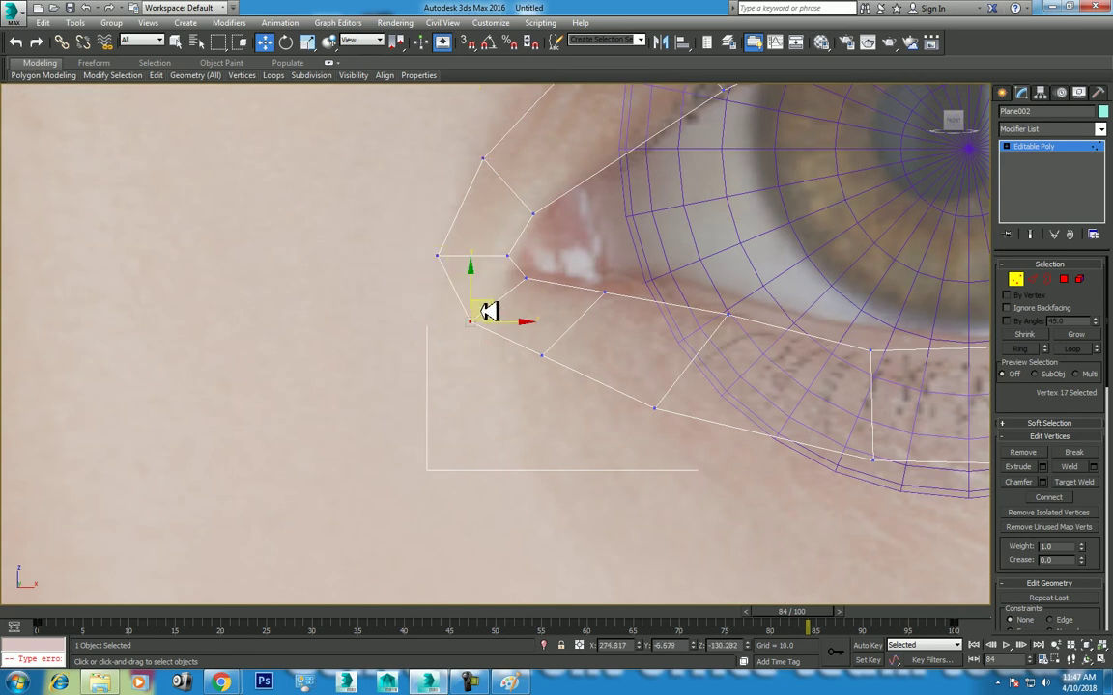
{"action": "scroll", "coordinate": [522, 365], "scroll_direction": "down", "scroll_amount": 4}
{"action": "scroll", "coordinate": [579, 342], "scroll_direction": "up", "scroll_amount": 1}
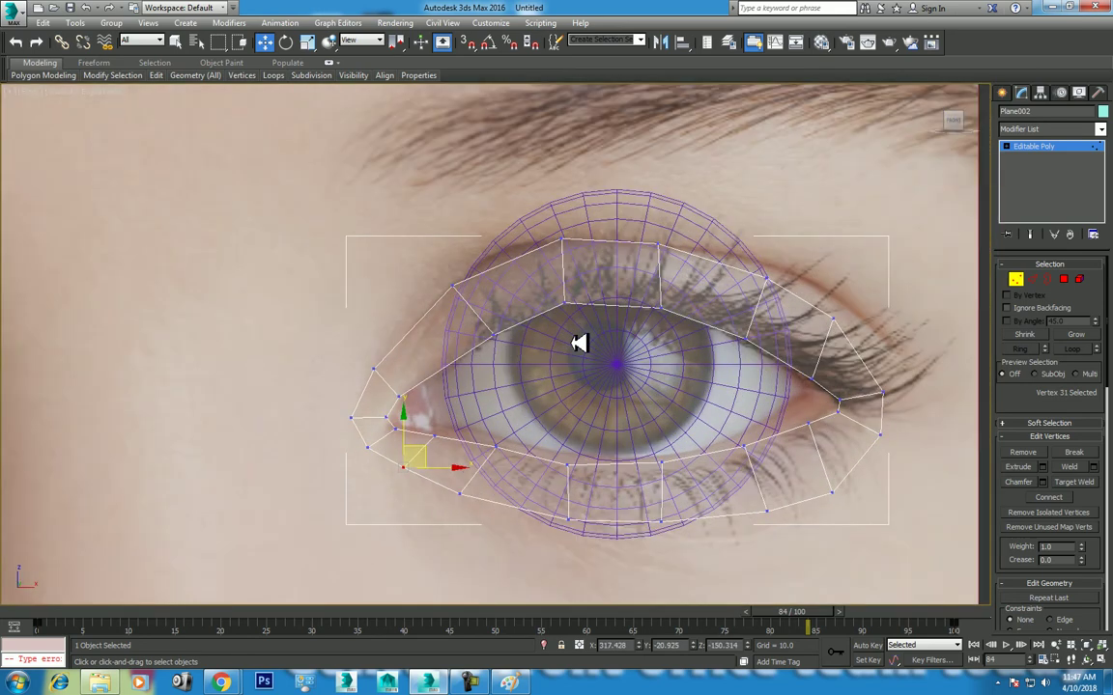
{"action": "left_click", "coordinate": [467, 331]}
{"action": "scroll", "coordinate": [468, 323], "scroll_direction": "up", "scroll_amount": 2}
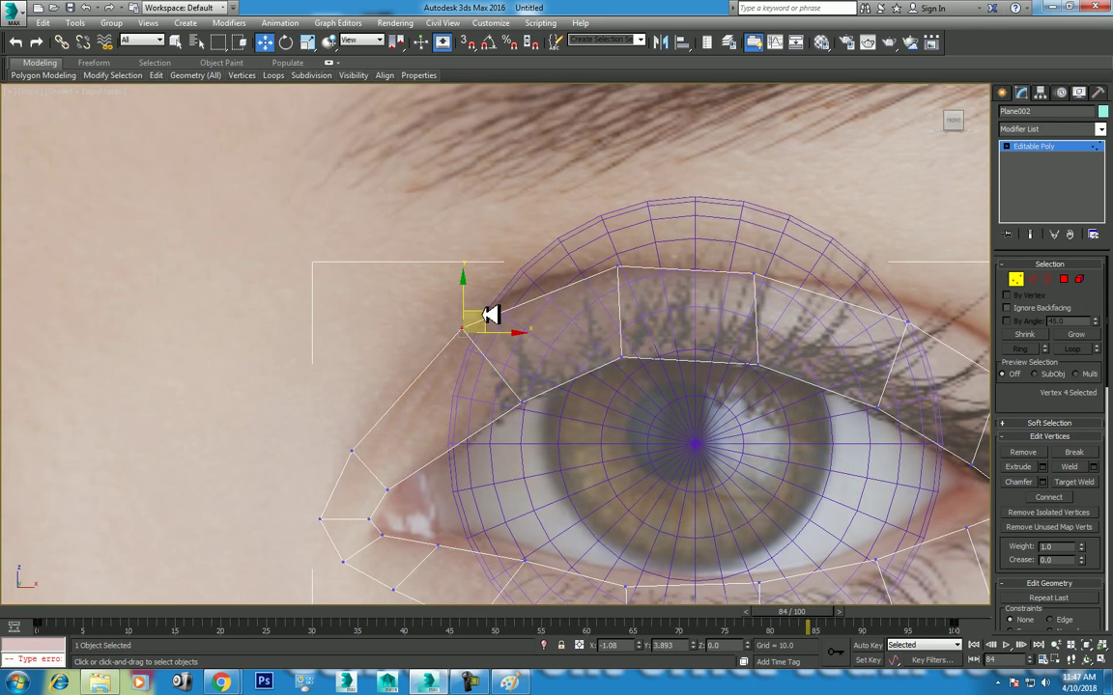
{"action": "left_click", "coordinate": [615, 272]}
{"action": "left_click_drag", "start_coordinate": [644, 255], "coordinate": [593, 257]}
{"action": "left_click", "coordinate": [1039, 279]}
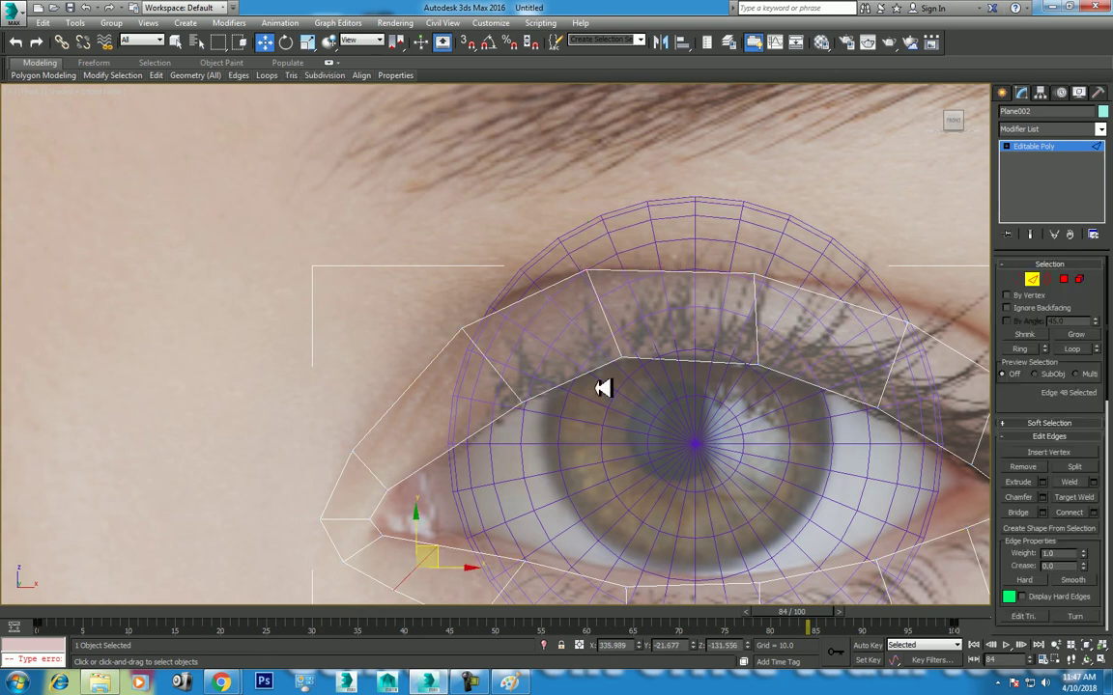
Step: Cancel the edge-loop insertion and slide an upper-lid vertex right onto the eye outline
{"action": "mouse_move", "coordinate": [156, 75]}
{"action": "left_click", "coordinate": [264, 108]}
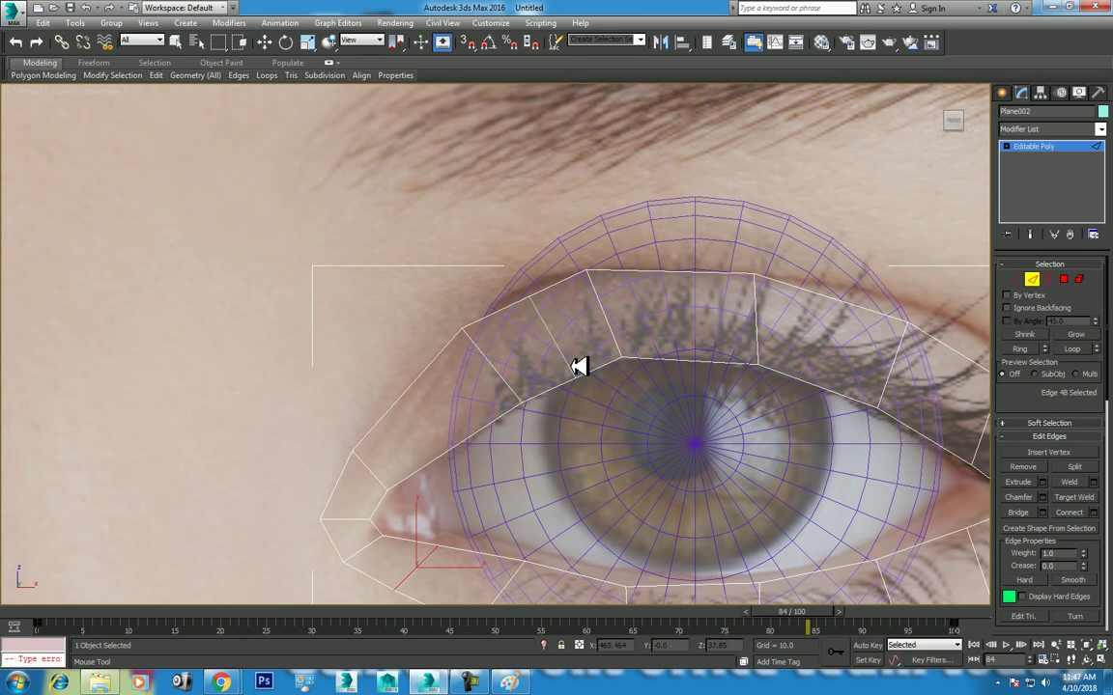
{"action": "right_click", "coordinate": [578, 369]}
{"action": "key", "text": "1"}
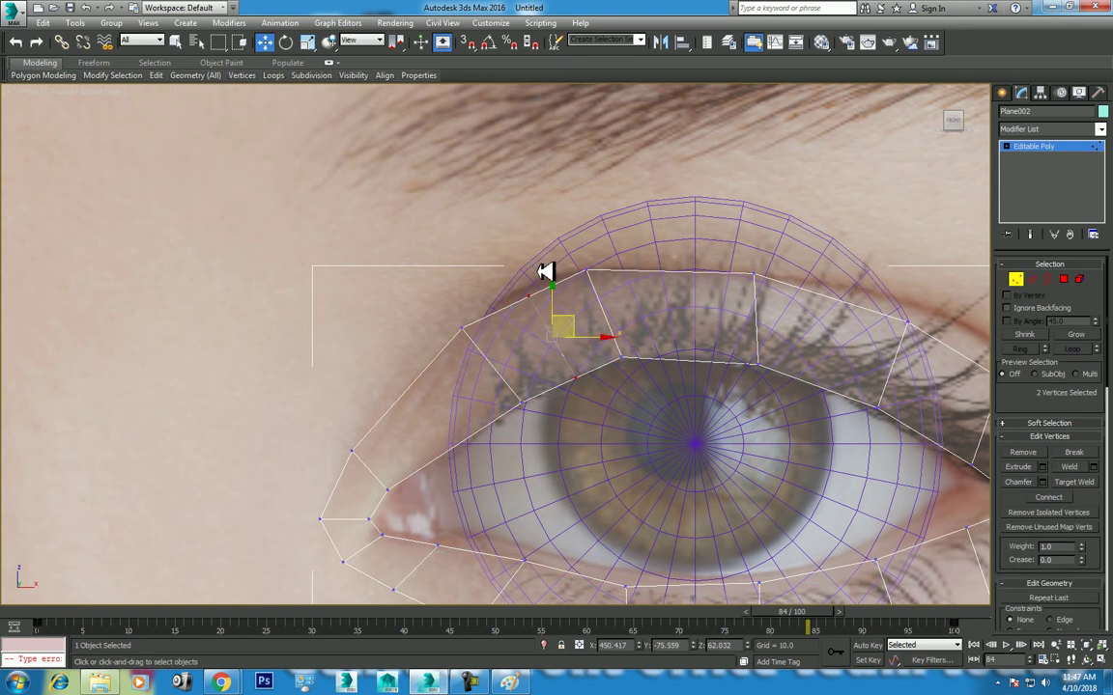
{"action": "left_click", "coordinate": [542, 284]}
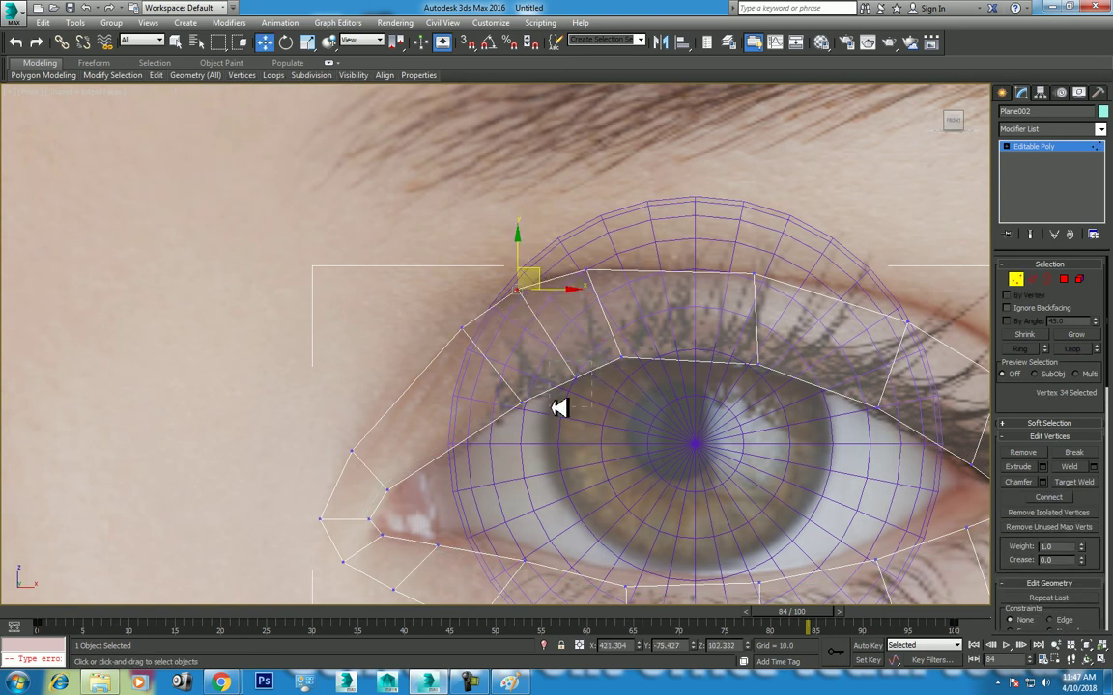
{"action": "left_click", "coordinate": [576, 376]}
{"action": "middle_click_drag", "start_coordinate": [664, 294], "coordinate": [575, 278]}
{"action": "left_click", "coordinate": [497, 258]}
{"action": "left_click_drag", "start_coordinate": [536, 232], "coordinate": [555, 232]}
Step: Adjust the inner-lid and upper-lid vertices, raising the outer upper-lid vertex onto the outline
{"action": "left_click", "coordinate": [533, 338]}
{"action": "left_click_drag", "start_coordinate": [561, 329], "coordinate": [574, 322]}
{"action": "left_click", "coordinate": [515, 255]}
{"action": "left_click_drag", "start_coordinate": [531, 231], "coordinate": [514, 235]}
{"action": "left_click", "coordinate": [430, 274]}
{"action": "left_click_drag", "start_coordinate": [434, 274], "coordinate": [452, 253]}
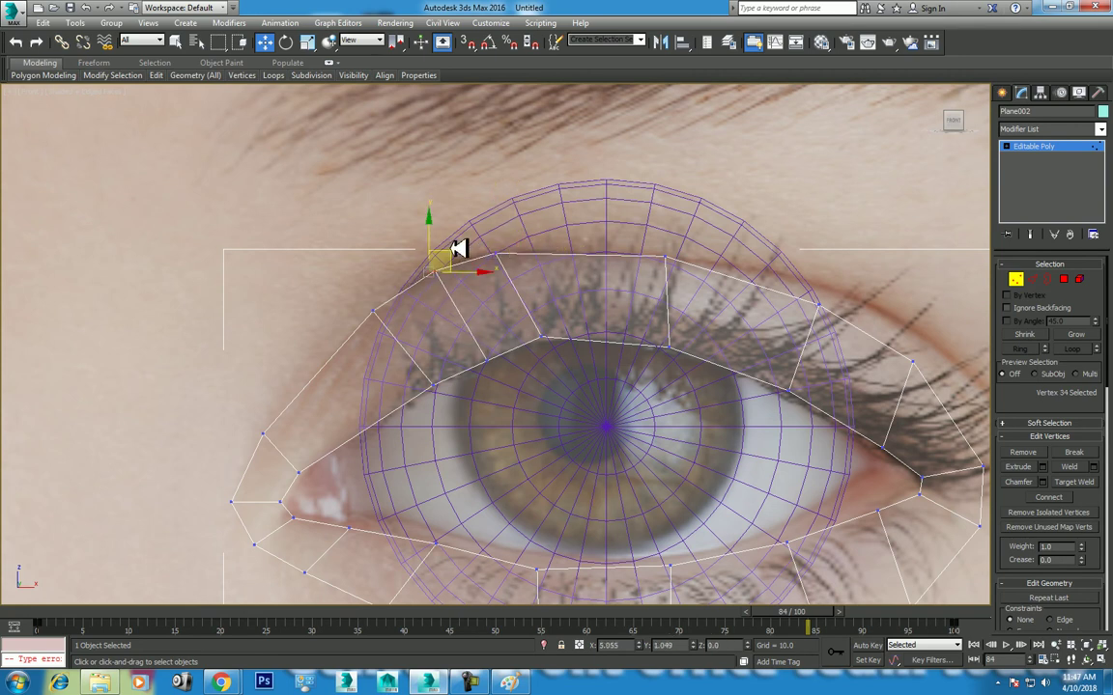
Step: Raise the outer upper-lid and lower-right lid vertices to follow the lid
{"action": "middle_click_drag", "start_coordinate": [667, 313], "coordinate": [607, 297]}
{"action": "middle_click_drag", "start_coordinate": [708, 270], "coordinate": [628, 292]}
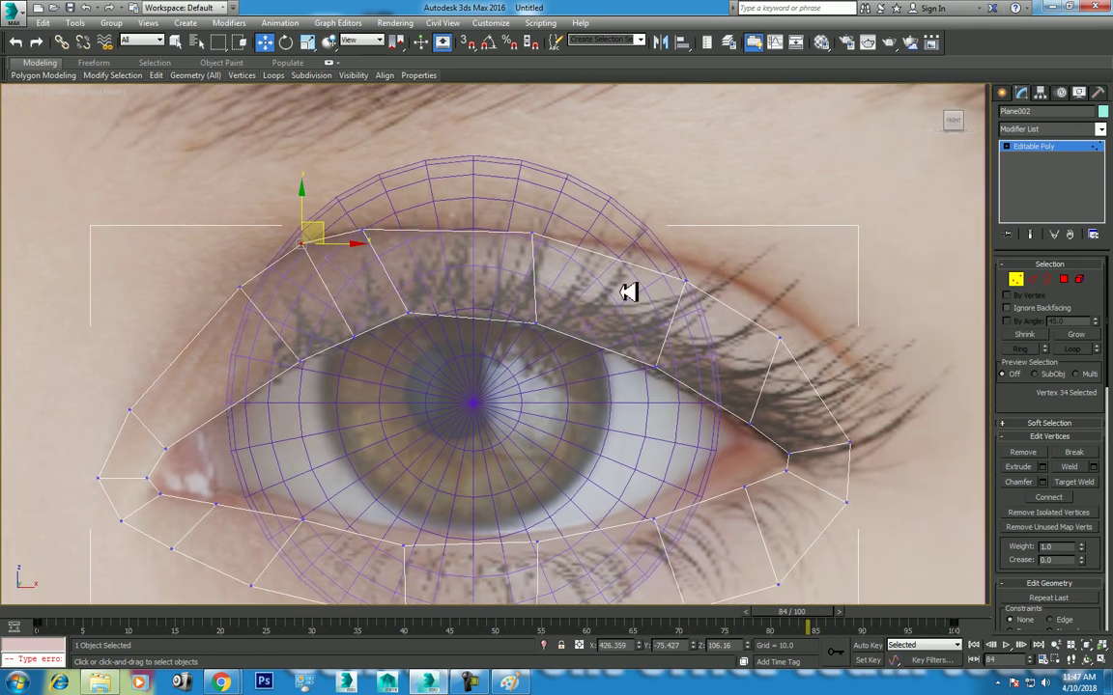
{"action": "left_click", "coordinate": [683, 281]}
{"action": "left_click_drag", "start_coordinate": [715, 263], "coordinate": [708, 238]}
{"action": "left_click", "coordinate": [779, 338]}
{"action": "middle_click_drag", "start_coordinate": [831, 334], "coordinate": [719, 314]}
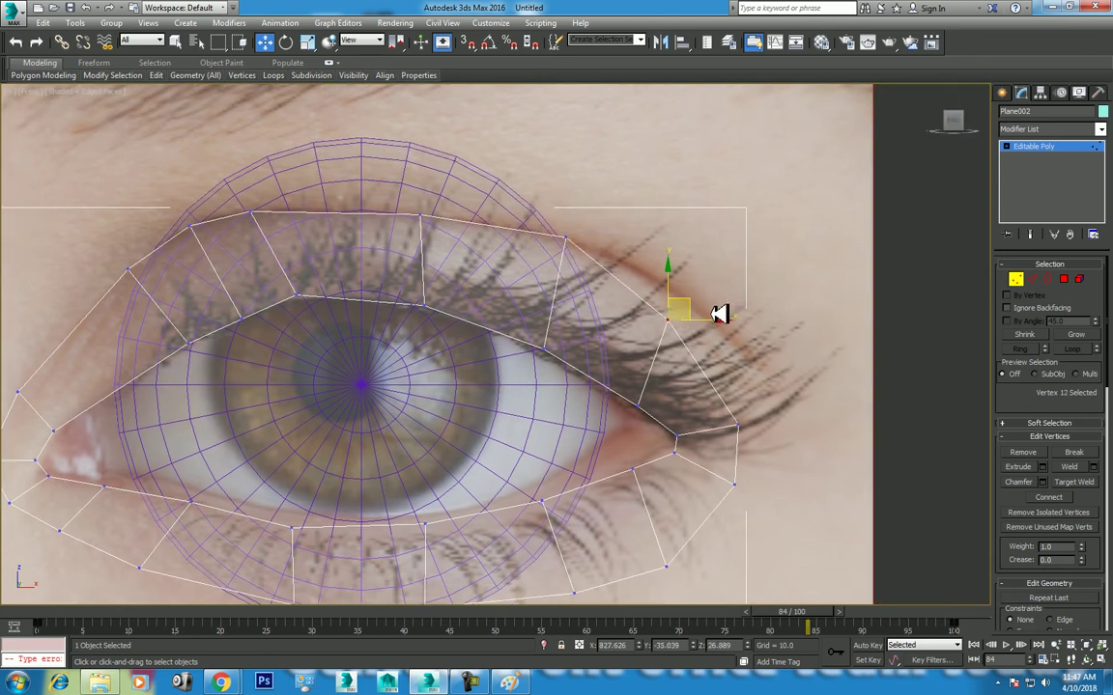
{"action": "left_click_drag", "start_coordinate": [699, 303], "coordinate": [705, 276]}
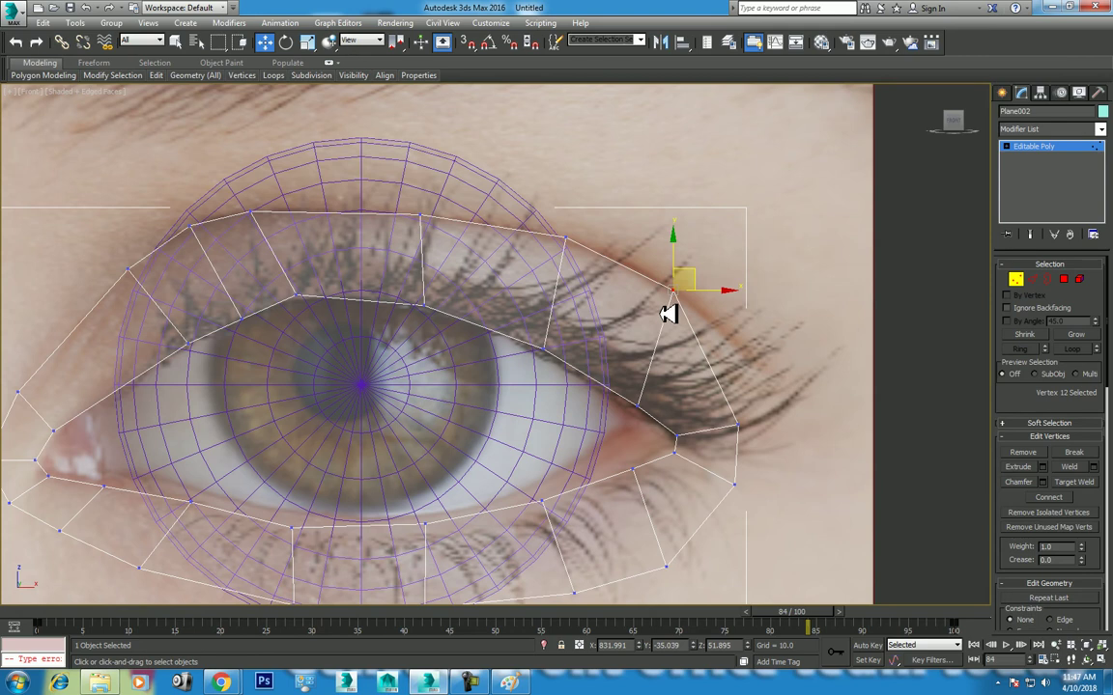
Step: Place the outer lid vertex on the eye's outer corner and box-select the next corner vertex
{"action": "left_click", "coordinate": [736, 427]}
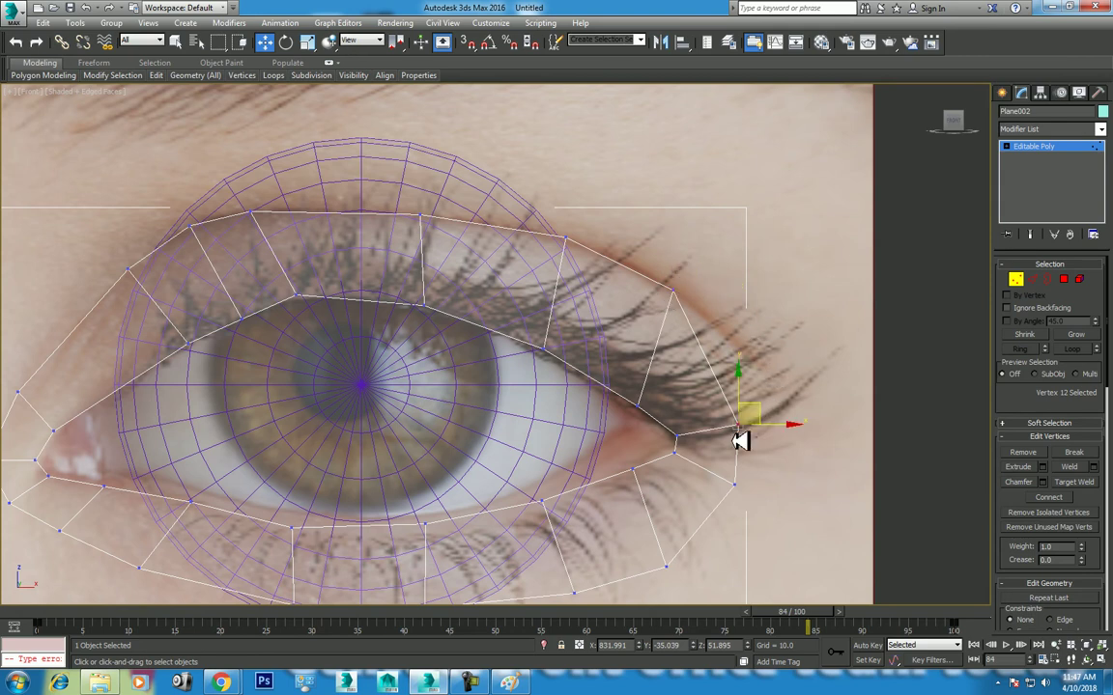
{"action": "middle_click_drag", "start_coordinate": [774, 350], "coordinate": [785, 312]}
{"action": "left_click_drag", "start_coordinate": [775, 372], "coordinate": [787, 367]}
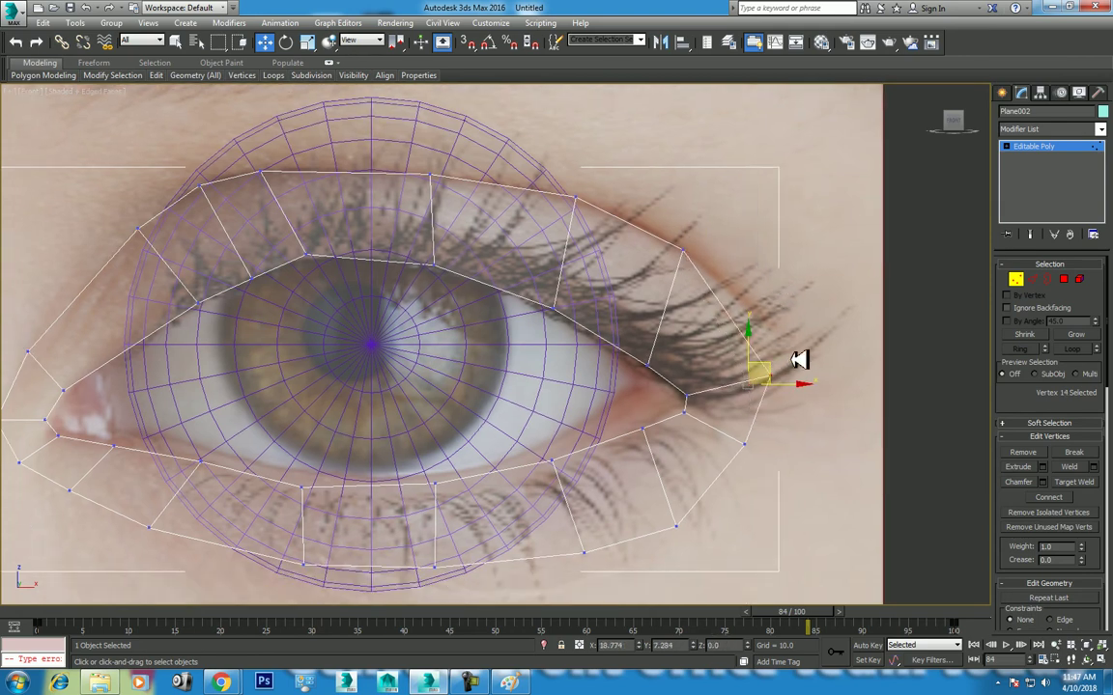
{"action": "left_click_drag", "start_coordinate": [782, 439], "coordinate": [738, 475]}
{"action": "mouse_move", "coordinate": [782, 427]}
{"action": "middle_mouse_down"}
{"action": "mouse_move", "coordinate": [700, 303]}
{"action": "mouse_move", "coordinate": [588, 329]}
{"action": "middle_mouse_up"}
Step: Pull the lower-lid vertices, including the right corner vertex, down onto the lash line
{"action": "left_click", "coordinate": [431, 369]}
{"action": "middle_click_drag", "start_coordinate": [431, 369], "coordinate": [506, 345]}
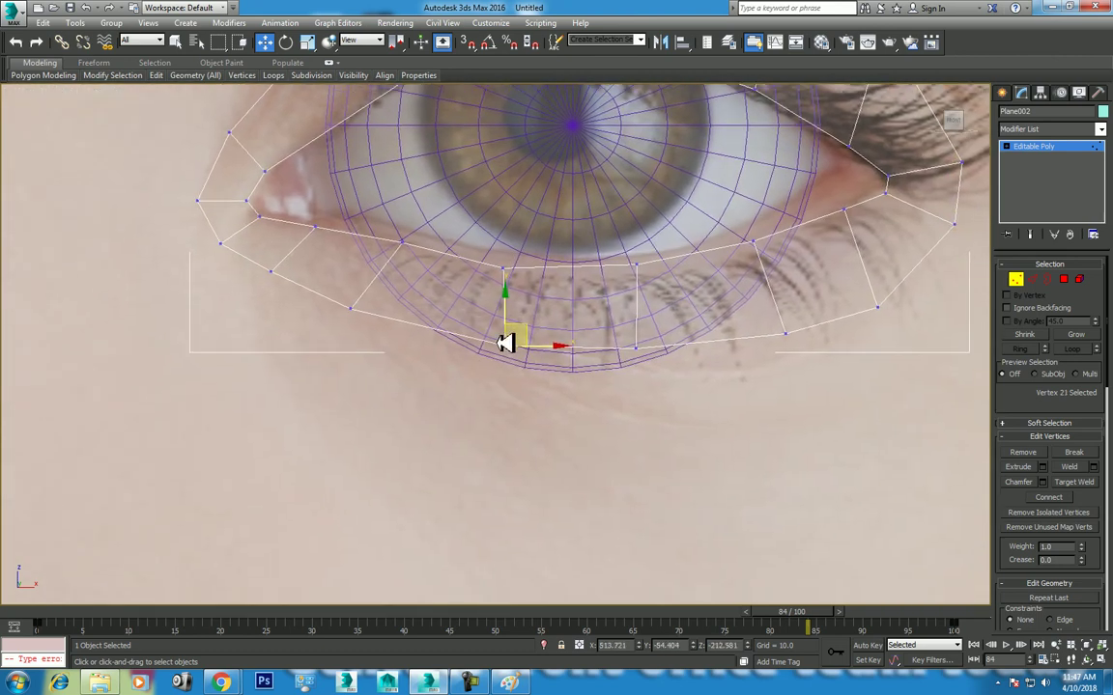
{"action": "left_click_drag", "start_coordinate": [525, 327], "coordinate": [519, 344]}
{"action": "mouse_move", "coordinate": [603, 405]}
{"action": "left_mouse_down"}
{"action": "mouse_move", "coordinate": [665, 323]}
{"action": "mouse_move", "coordinate": [676, 354]}
{"action": "left_mouse_up"}
{"action": "left_click", "coordinate": [784, 334]}
{"action": "left_click_drag", "start_coordinate": [819, 326], "coordinate": [826, 346]}
{"action": "left_click", "coordinate": [881, 311]}
Step: Nudge the upper-right lid-opening vertices down and check the lid vertices below the iris
{"action": "left_click", "coordinate": [844, 211]}
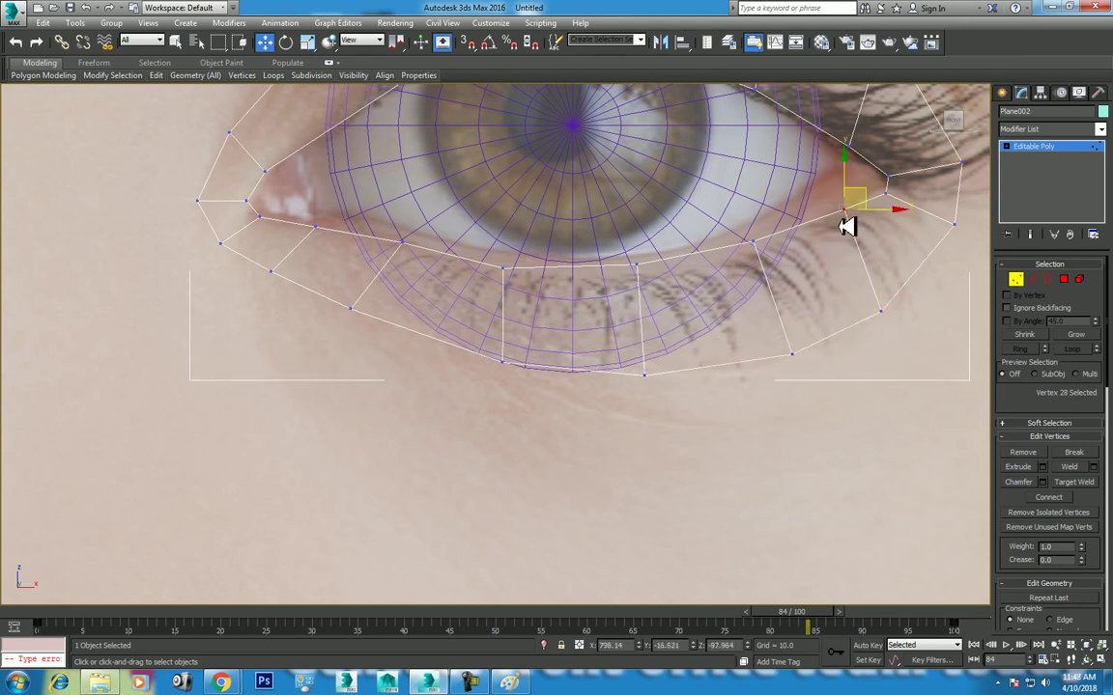
{"action": "left_click", "coordinate": [754, 239]}
{"action": "left_click_drag", "start_coordinate": [782, 229], "coordinate": [777, 237]}
{"action": "left_click", "coordinate": [637, 263]}
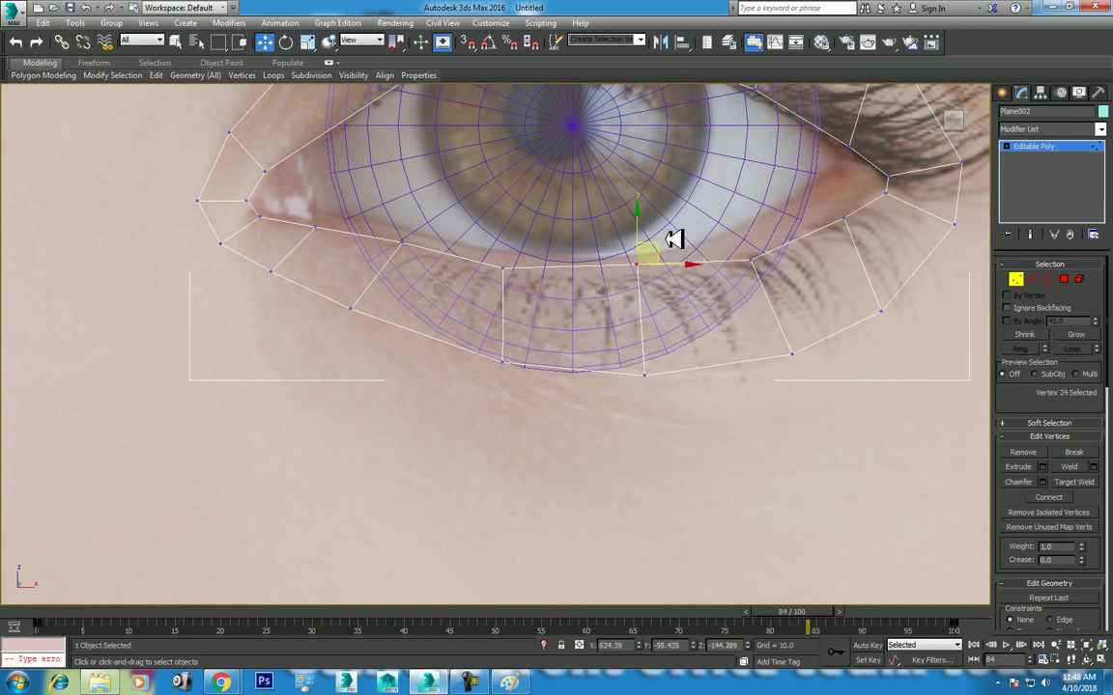
{"action": "middle_click_drag", "start_coordinate": [487, 251], "coordinate": [481, 296]}
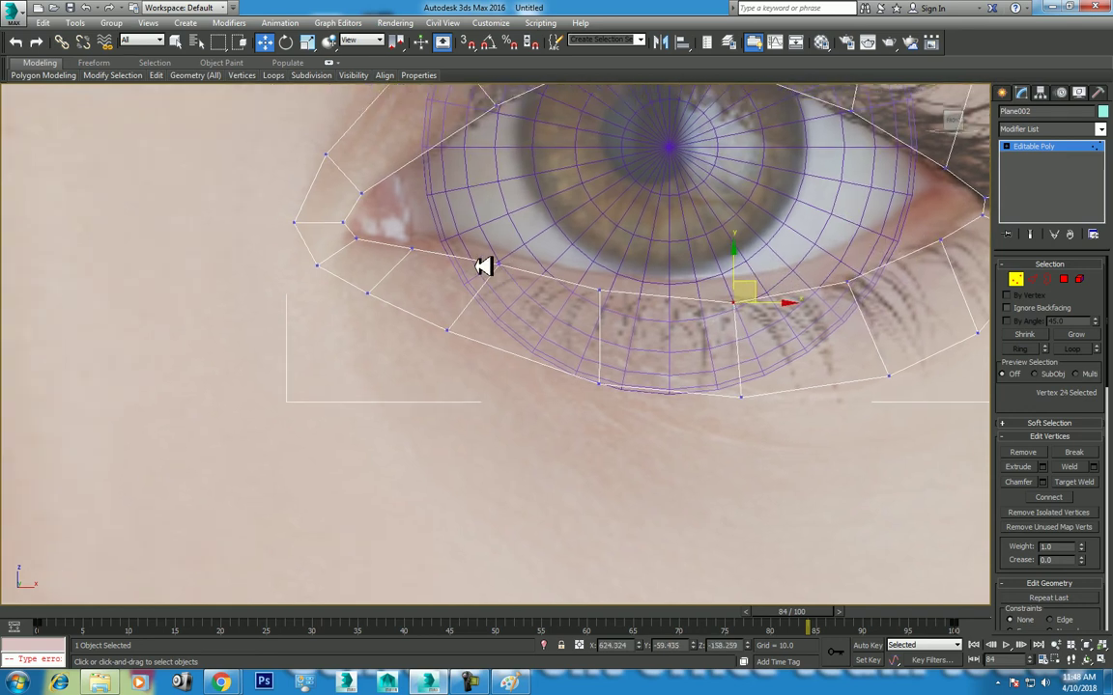
{"action": "left_click", "coordinate": [502, 262]}
{"action": "left_click", "coordinate": [635, 263]}
{"action": "left_click", "coordinate": [605, 288]}
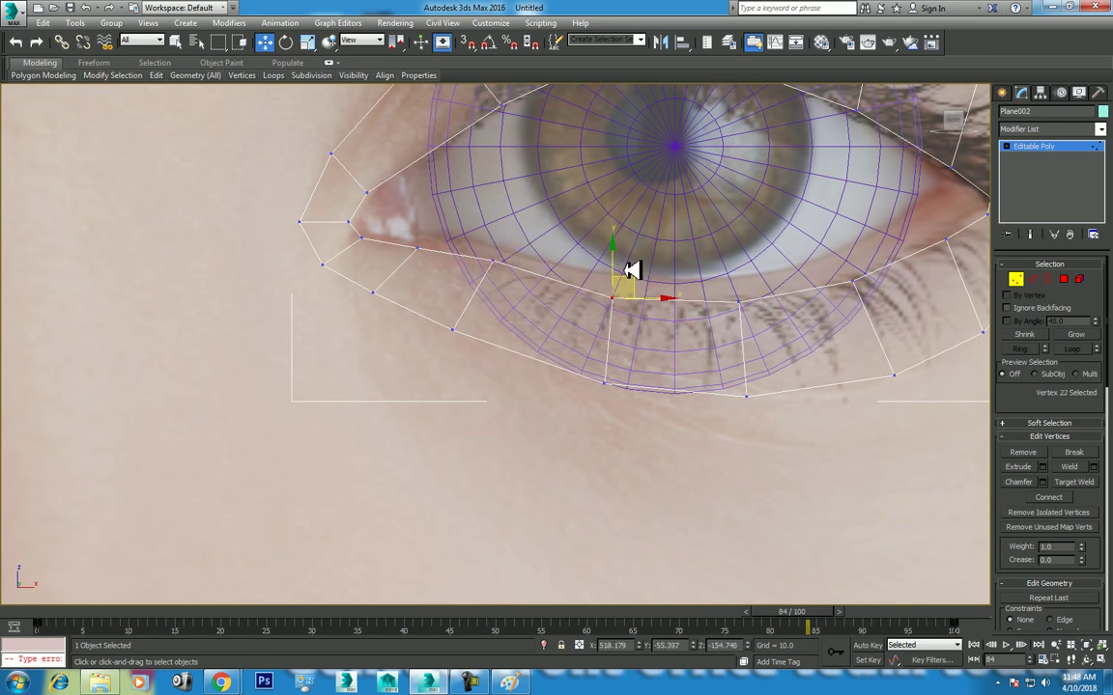
{"action": "middle_click_drag", "start_coordinate": [633, 267], "coordinate": [547, 303]}
Step: Adjust the upper-lid vertices above the iris and along the lid opening
{"action": "left_click", "coordinate": [470, 205]}
{"action": "mouse_move", "coordinate": [470, 205]}
{"action": "middle_mouse_down"}
{"action": "mouse_move", "coordinate": [509, 231]}
{"action": "mouse_move", "coordinate": [576, 234]}
{"action": "mouse_move", "coordinate": [519, 256]}
{"action": "mouse_move", "coordinate": [449, 240]}
{"action": "mouse_move", "coordinate": [516, 162]}
{"action": "middle_mouse_up"}
{"action": "left_click", "coordinate": [438, 187]}
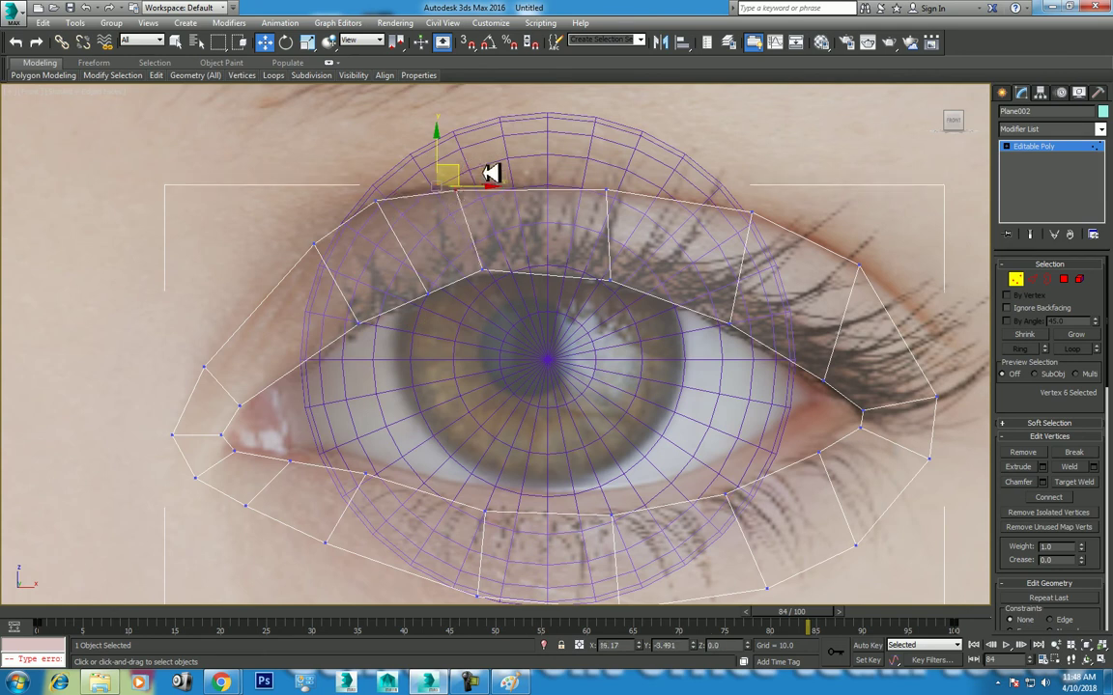
{"action": "left_click", "coordinate": [467, 189]}
{"action": "left_click", "coordinate": [483, 270]}
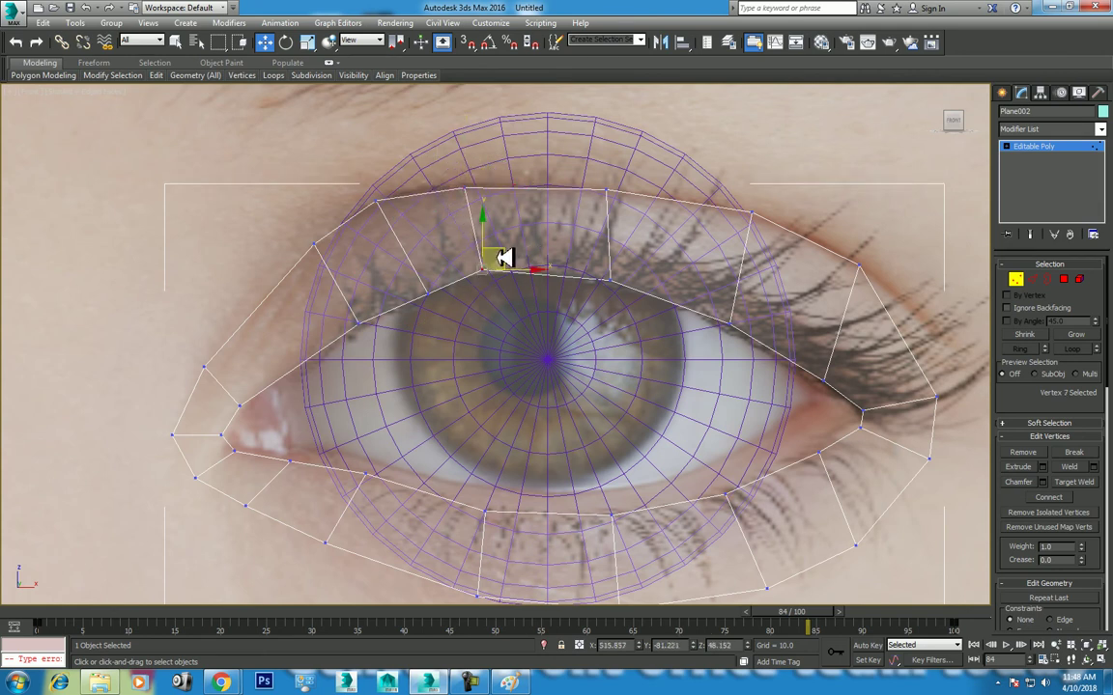
Step: Hide the eyeball sphere Sphere001 with Hide Selection and reselect the eyelid ring
{"action": "right_click", "coordinate": [618, 211]}
{"action": "left_click", "coordinate": [603, 187]}
{"action": "left_click", "coordinate": [605, 154]}
{"action": "right_click", "coordinate": [598, 150]}
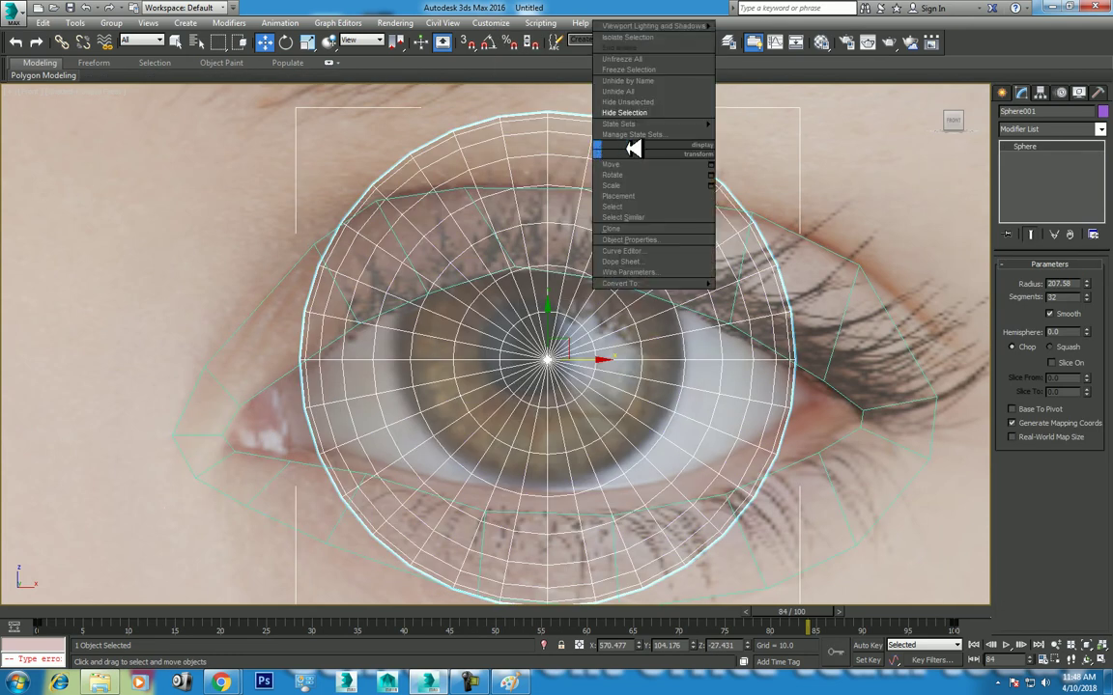
{"action": "left_click", "coordinate": [641, 112]}
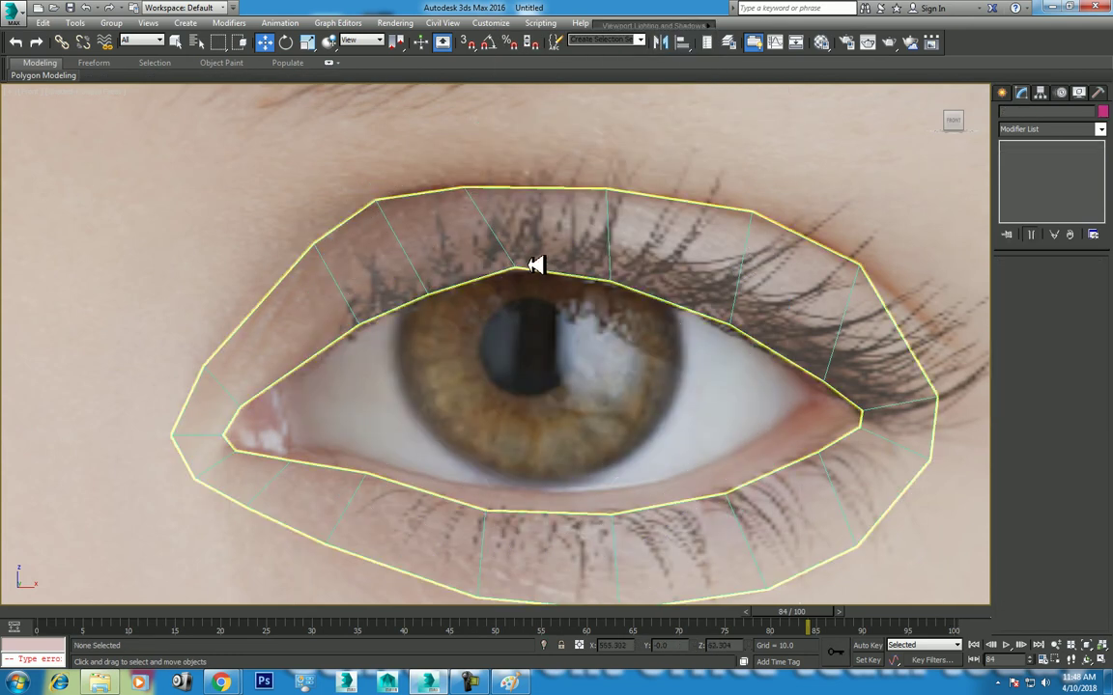
{"action": "left_click", "coordinate": [522, 191]}
Step: Shift the top upper-lid vertex slightly right and select the inner upper-lid corner vertex
{"action": "key", "text": "1"}
{"action": "left_click", "coordinate": [464, 186]}
{"action": "left_click_drag", "start_coordinate": [491, 170], "coordinate": [505, 166]}
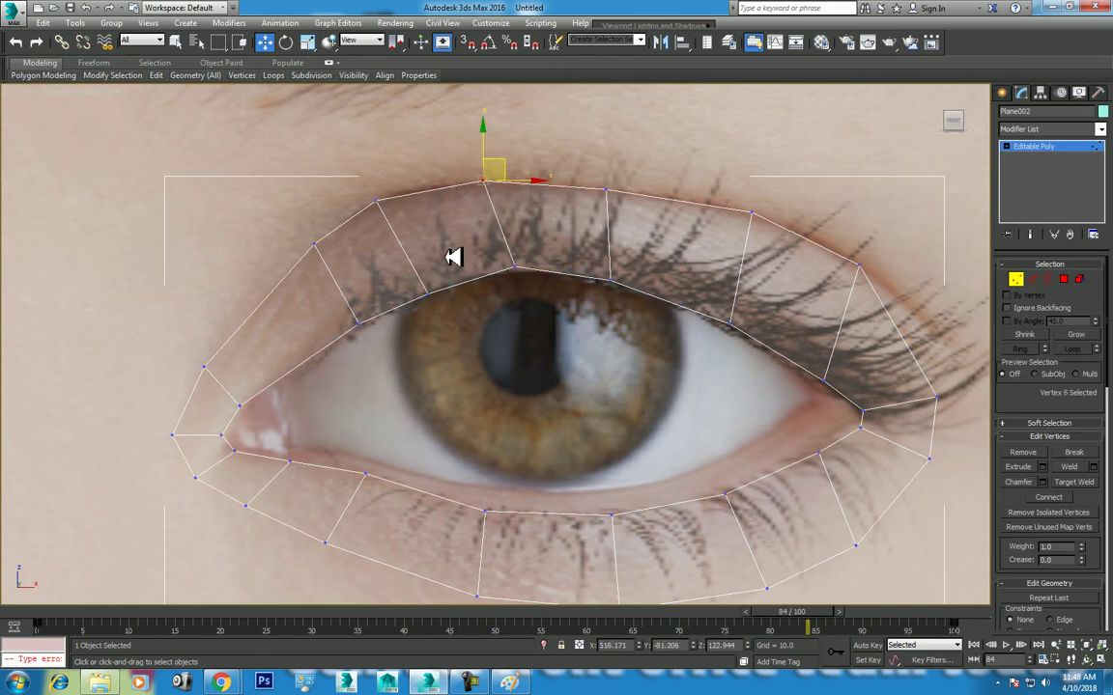
{"action": "middle_click_drag", "start_coordinate": [455, 253], "coordinate": [384, 203]}
{"action": "left_click", "coordinate": [340, 209]}
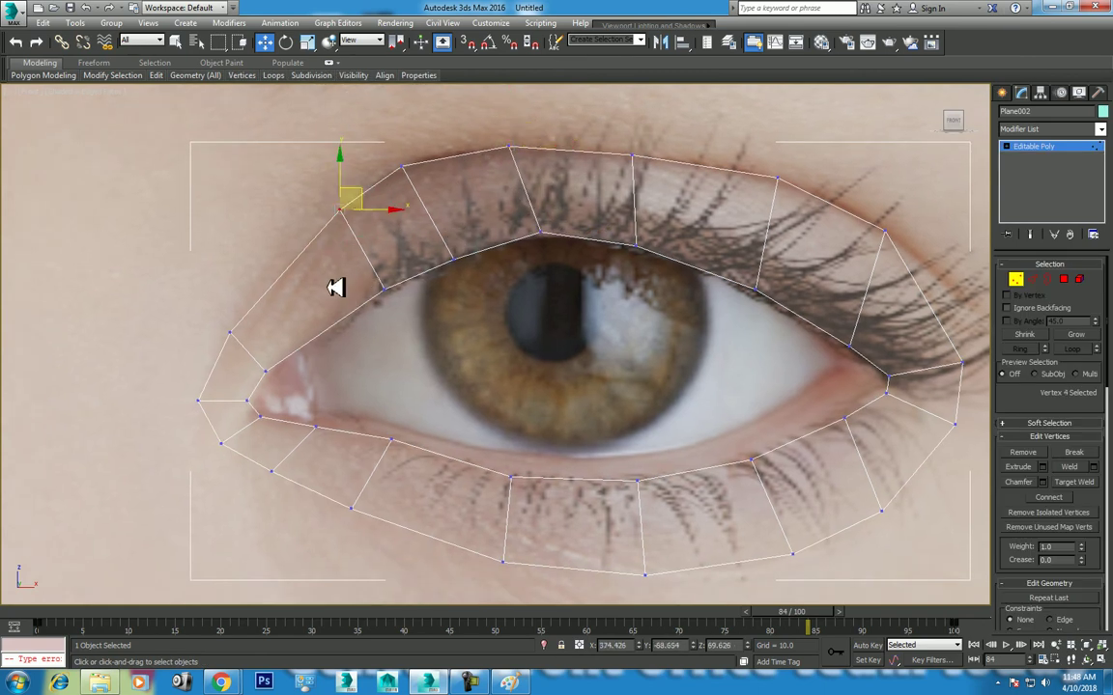
Step: Add a Swift Loop edge across Plane002 near the inner eye corner
{"action": "mouse_move", "coordinate": [155, 75]}
{"action": "left_click", "coordinate": [263, 106]}
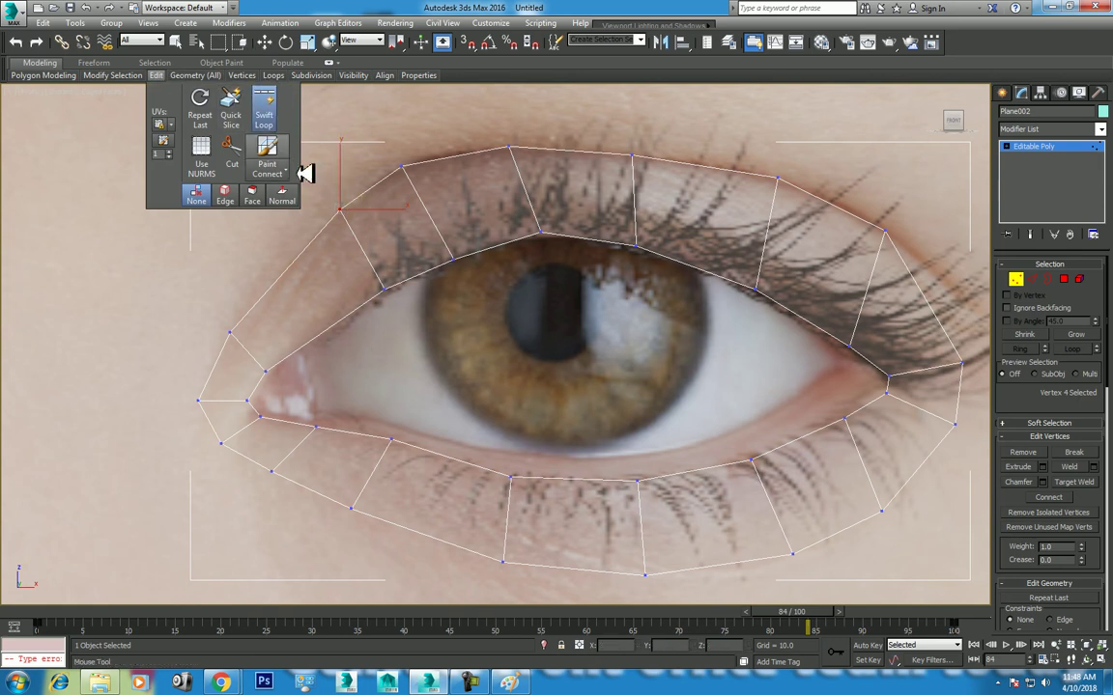
{"action": "left_click", "coordinate": [319, 294]}
{"action": "right_click", "coordinate": [360, 285]}
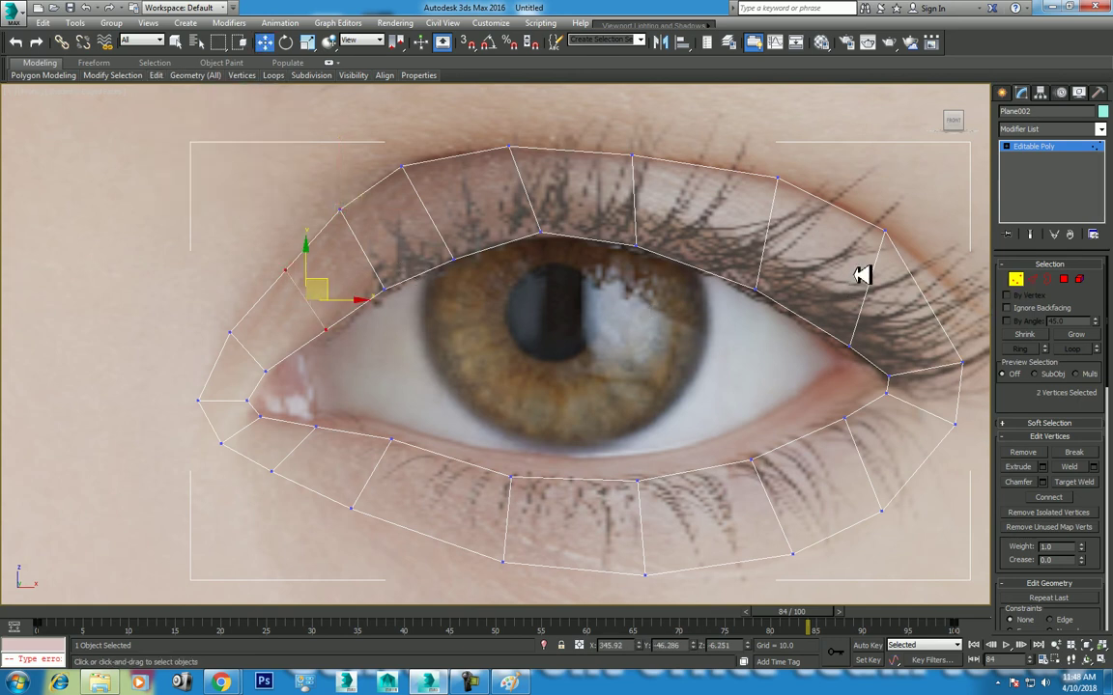
{"action": "middle_click_drag", "start_coordinate": [861, 275], "coordinate": [750, 245]}
{"action": "middle_click_drag", "start_coordinate": [614, 378], "coordinate": [595, 354]}
{"action": "left_click", "coordinate": [289, 345]}
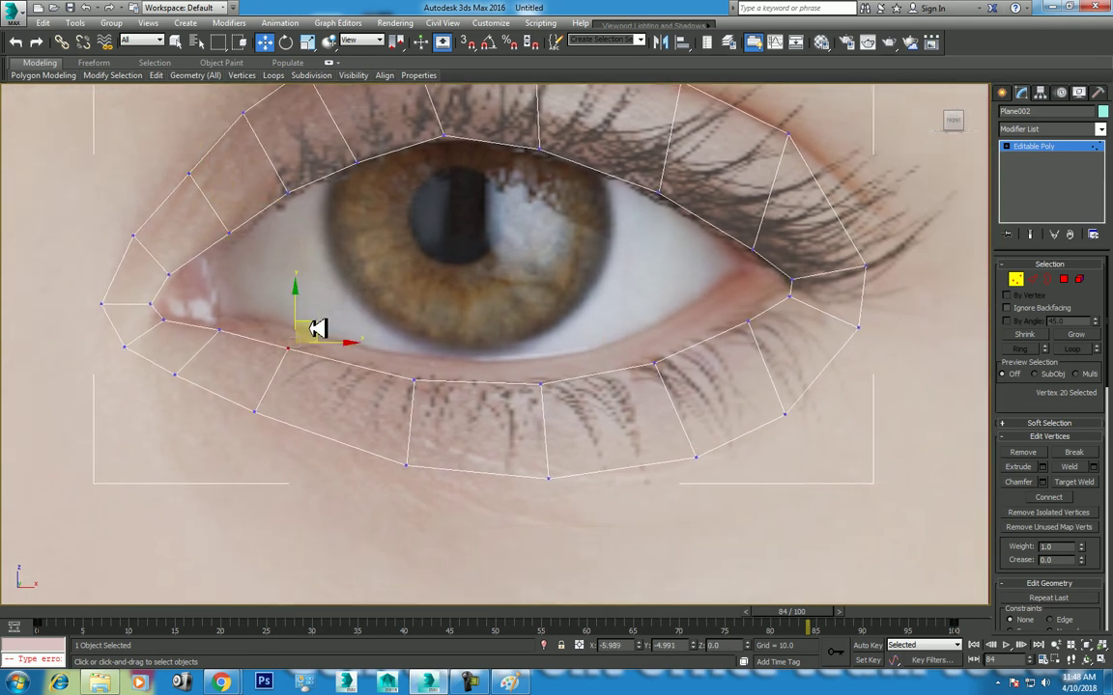
{"action": "right_click", "coordinate": [317, 330]}
{"action": "middle_click_drag", "start_coordinate": [535, 206], "coordinate": [582, 263]}
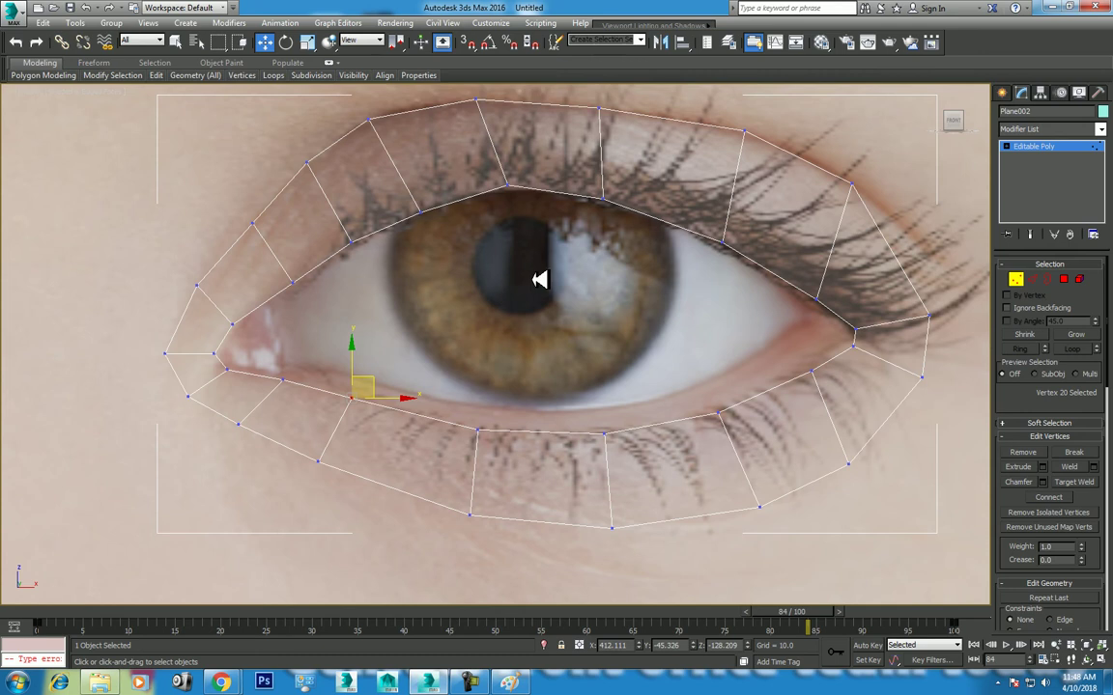
Step: Switch to four views, show the ring with solid grey faces, and orbit the Perspective view
{"action": "key", "text": "alt+w"}
{"action": "scroll", "coordinate": [777, 488], "scroll_direction": "down", "scroll_amount": 4}
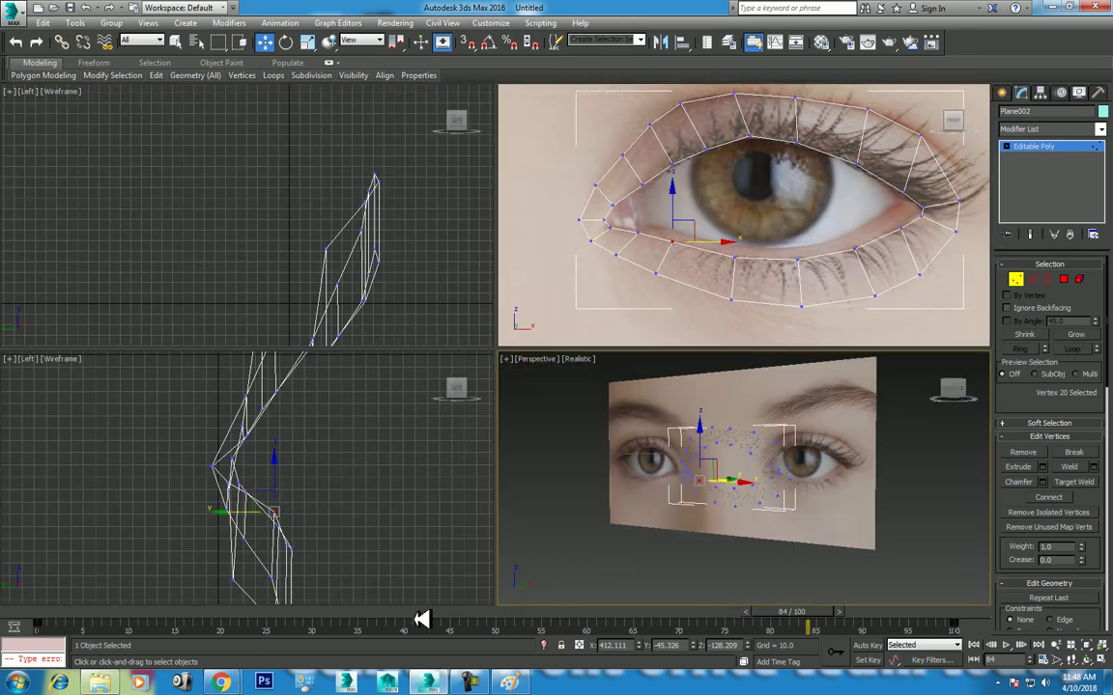
{"action": "left_click", "coordinate": [50, 612]}
{"action": "left_click", "coordinate": [1086, 659]}
{"action": "mouse_move", "coordinate": [975, 594]}
{"action": "left_mouse_down"}
{"action": "mouse_move", "coordinate": [847, 497]}
{"action": "mouse_move", "coordinate": [970, 588]}
{"action": "mouse_move", "coordinate": [884, 545]}
{"action": "mouse_move", "coordinate": [831, 390]}
{"action": "mouse_move", "coordinate": [831, 330]}
{"action": "mouse_move", "coordinate": [712, 397]}
{"action": "left_mouse_up"}
{"action": "left_click", "coordinate": [338, 194]}
{"action": "left_click_drag", "start_coordinate": [338, 193], "coordinate": [385, 188]}
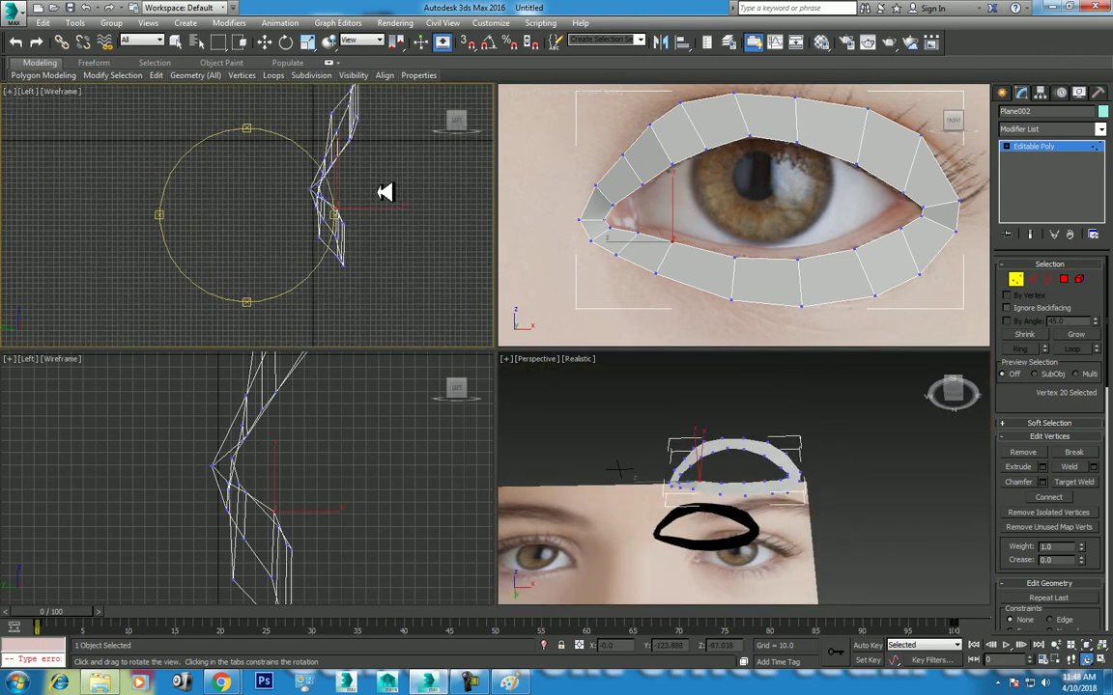
Step: In the Top view, push the four middle vertices back to bend the ring
{"action": "key", "text": "w"}
{"action": "key", "text": "t"}
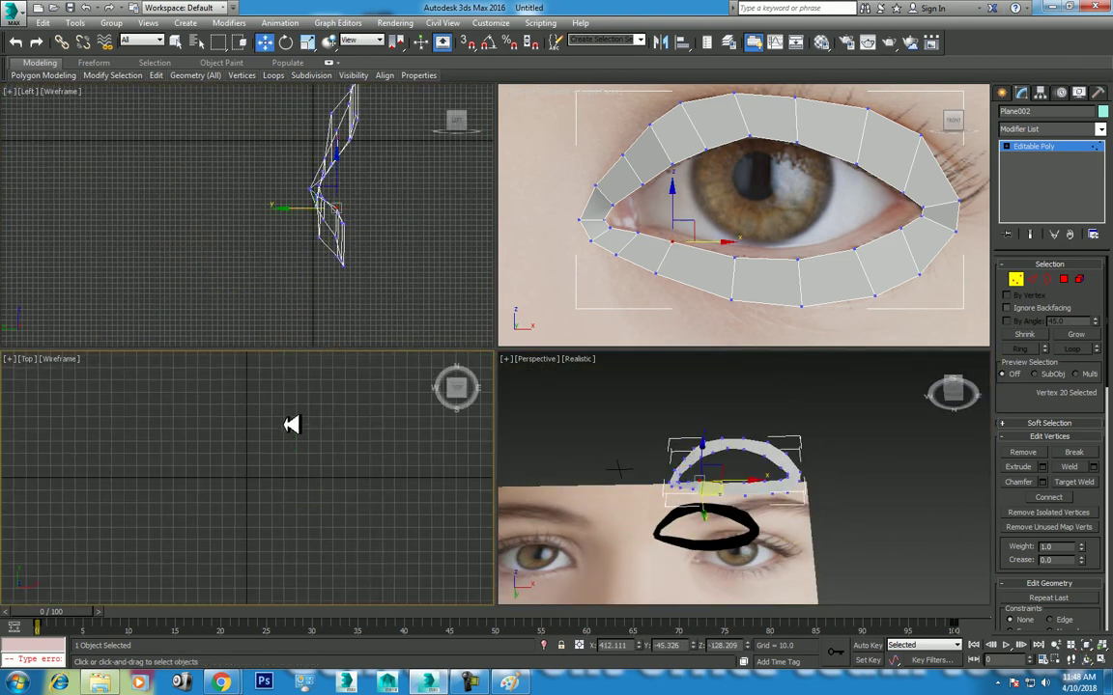
{"action": "scroll", "coordinate": [344, 415], "scroll_direction": "down", "scroll_amount": 3}
{"action": "scroll", "coordinate": [330, 439], "scroll_direction": "down", "scroll_amount": 2}
{"action": "scroll", "coordinate": [290, 446], "scroll_direction": "down", "scroll_amount": 1}
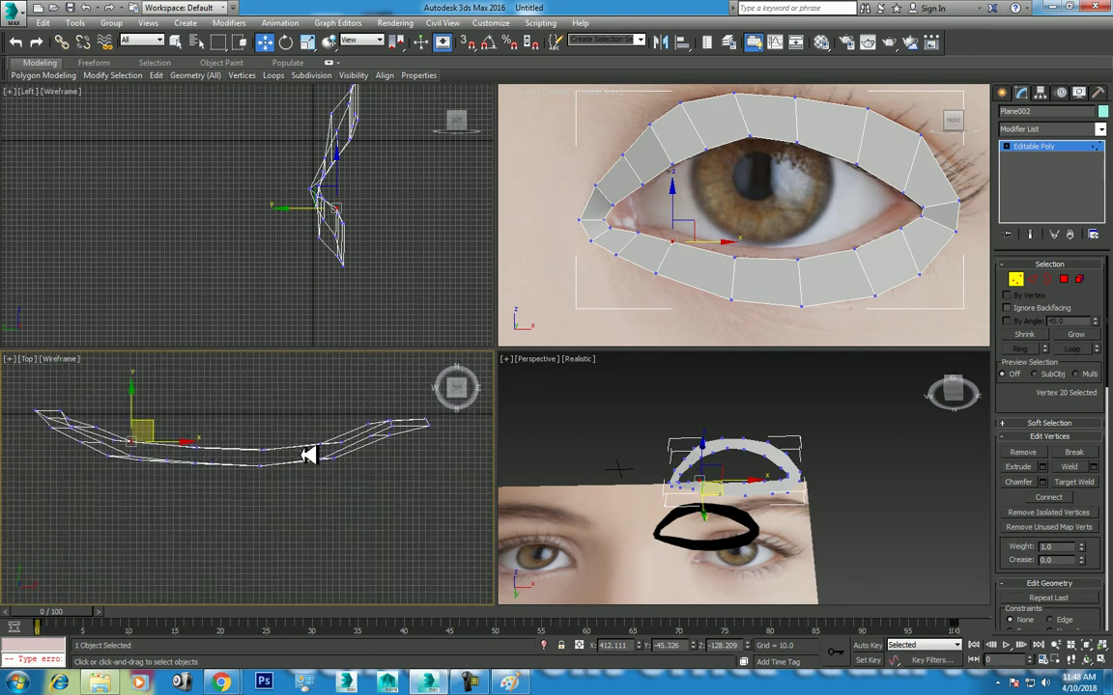
{"action": "scroll", "coordinate": [232, 425], "scroll_direction": "up", "scroll_amount": 2}
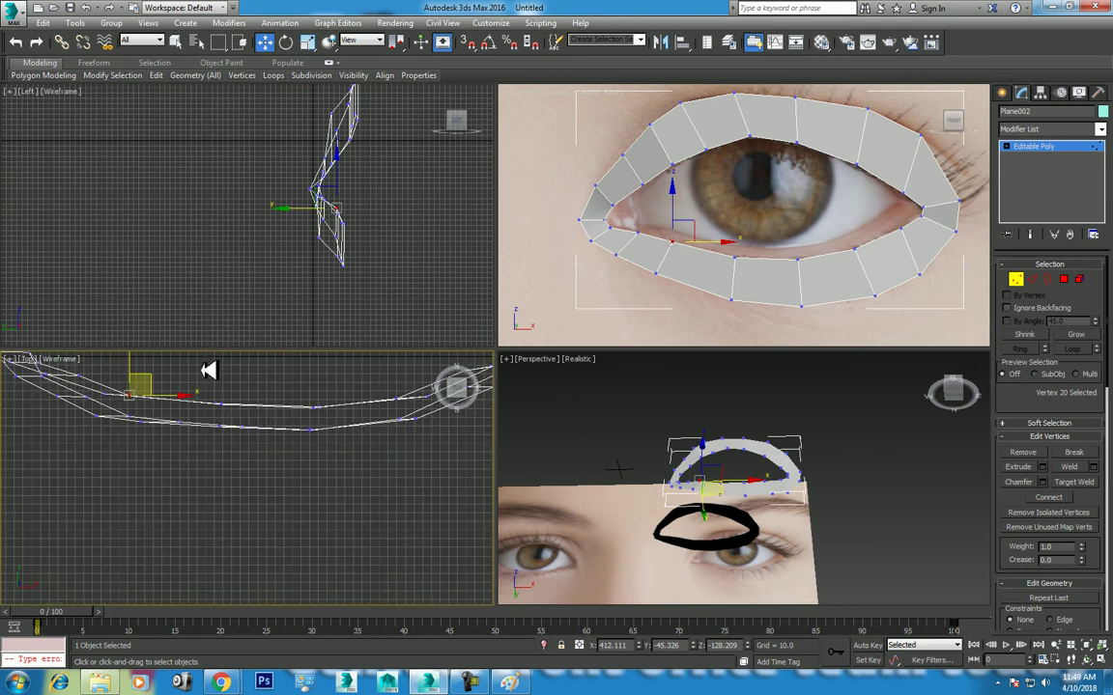
{"action": "left_click_drag", "start_coordinate": [209, 371], "coordinate": [330, 454]}
{"action": "middle_click_drag", "start_coordinate": [331, 454], "coordinate": [334, 428]}
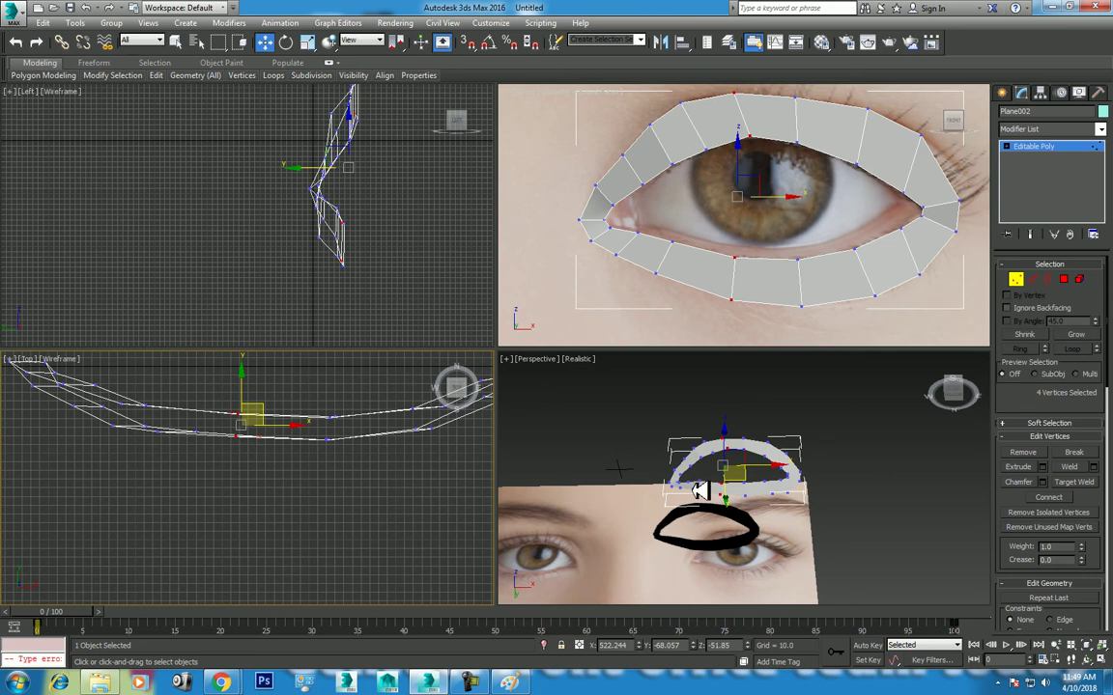
{"action": "scroll", "coordinate": [757, 444], "scroll_direction": "up", "scroll_amount": 2}
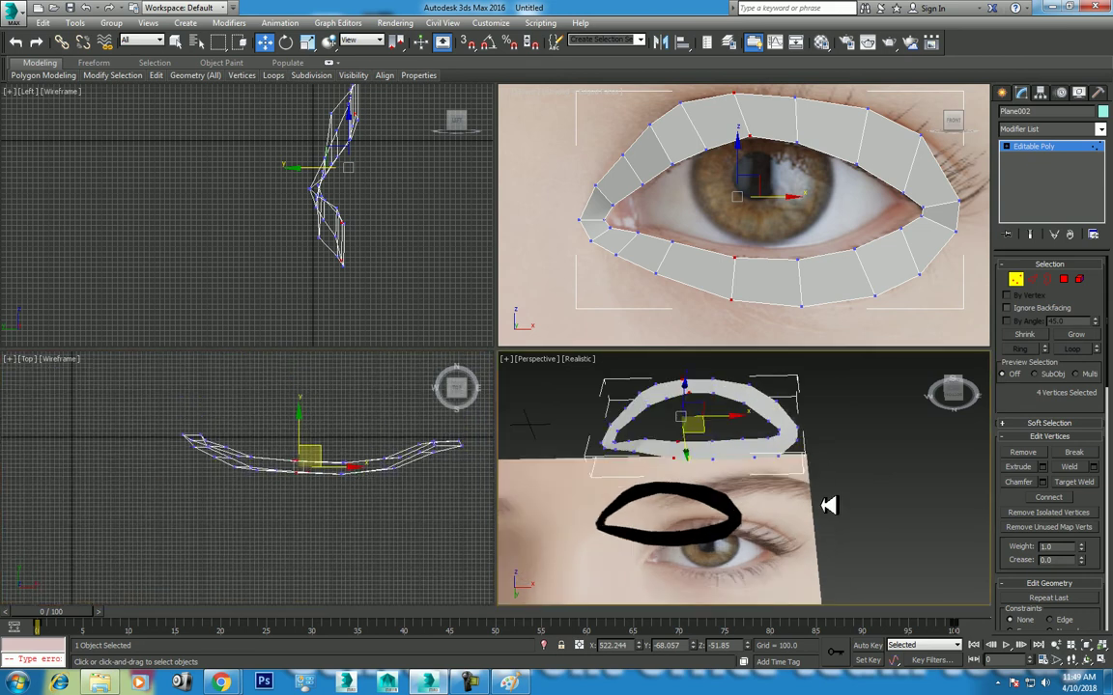
Step: Maximize the Front view and make the ring see-through over the photo with Alt+X
{"action": "key", "text": "alt+w"}
{"action": "middle_click_drag", "start_coordinate": [388, 350], "coordinate": [417, 330]}
{"action": "left_click", "coordinate": [290, 309]}
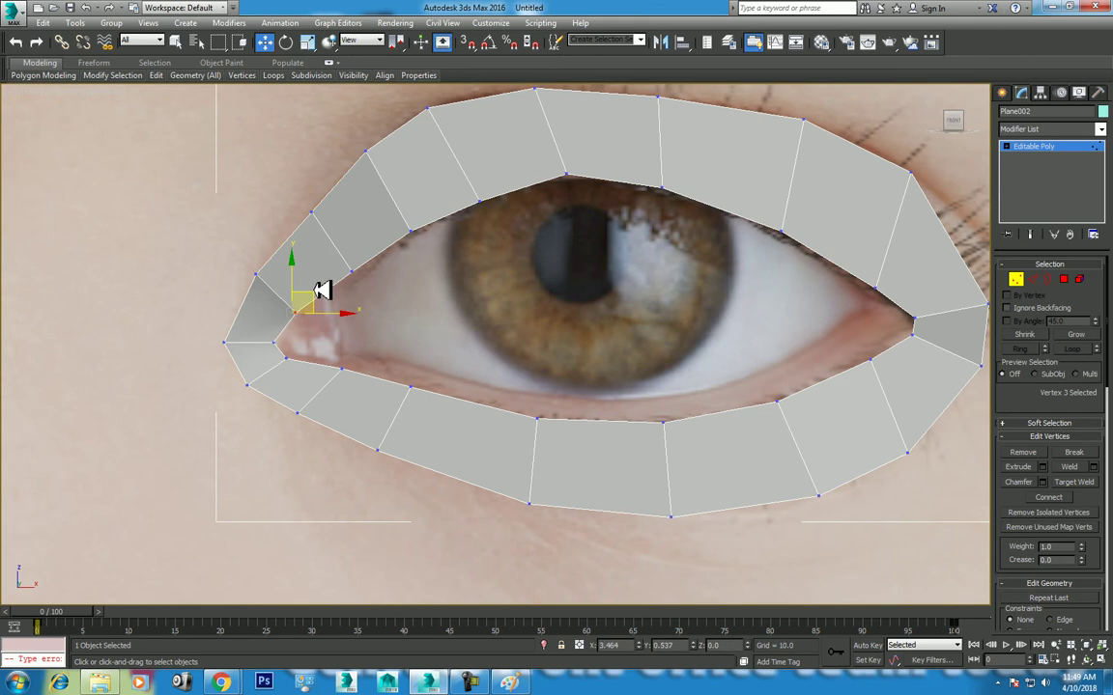
{"action": "scroll", "coordinate": [455, 256], "scroll_direction": "down", "scroll_amount": 2}
{"action": "scroll", "coordinate": [454, 256], "scroll_direction": "down", "scroll_amount": 3}
{"action": "scroll", "coordinate": [641, 323], "scroll_direction": "up", "scroll_amount": 3}
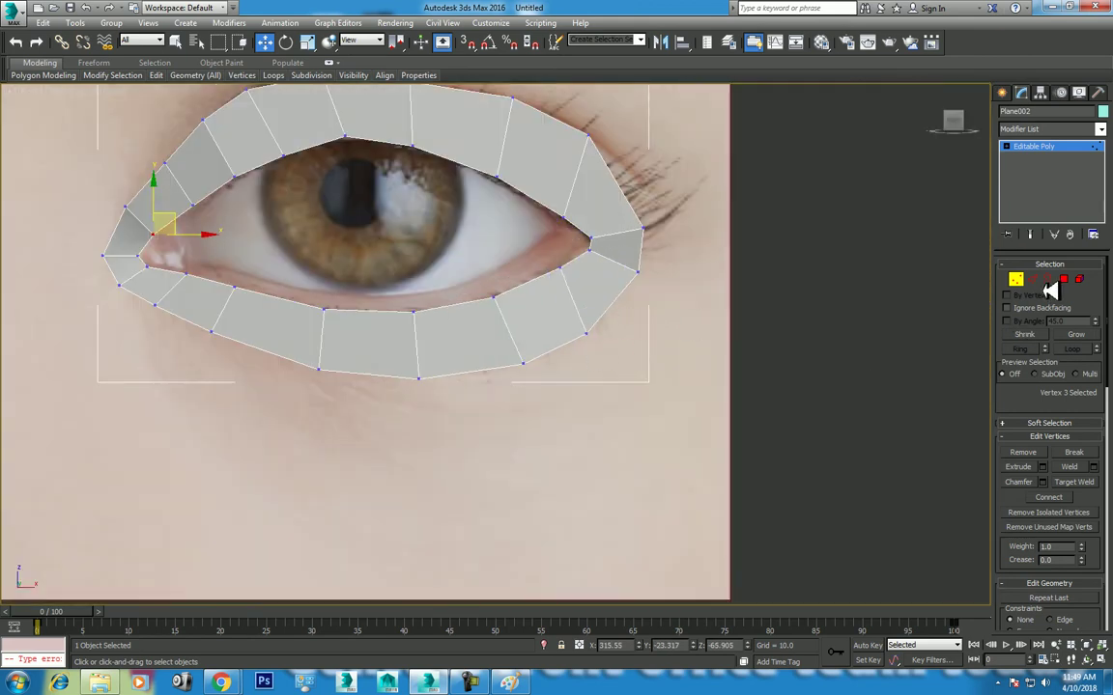
{"action": "left_click_drag", "start_coordinate": [55, 611], "coordinate": [836, 608]}
{"action": "key", "text": "alt+x"}
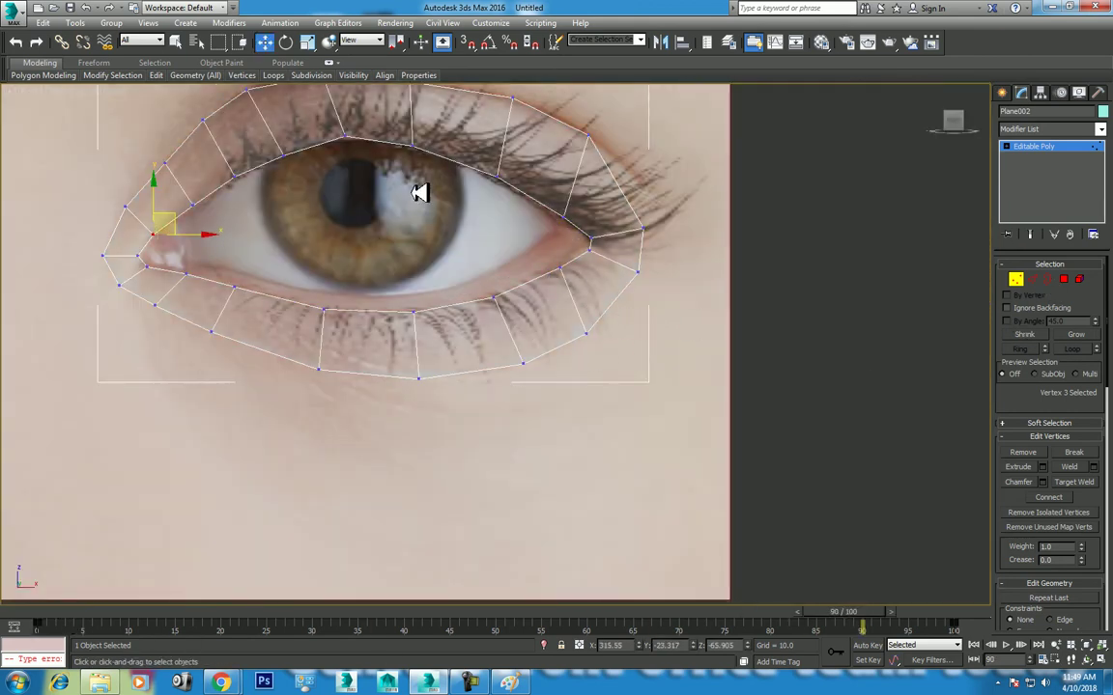
{"action": "middle_click_drag", "start_coordinate": [417, 193], "coordinate": [475, 309]}
Step: Ring-select the radial edges and Connect them with 1 segment, then return to four views
{"action": "key", "text": "2"}
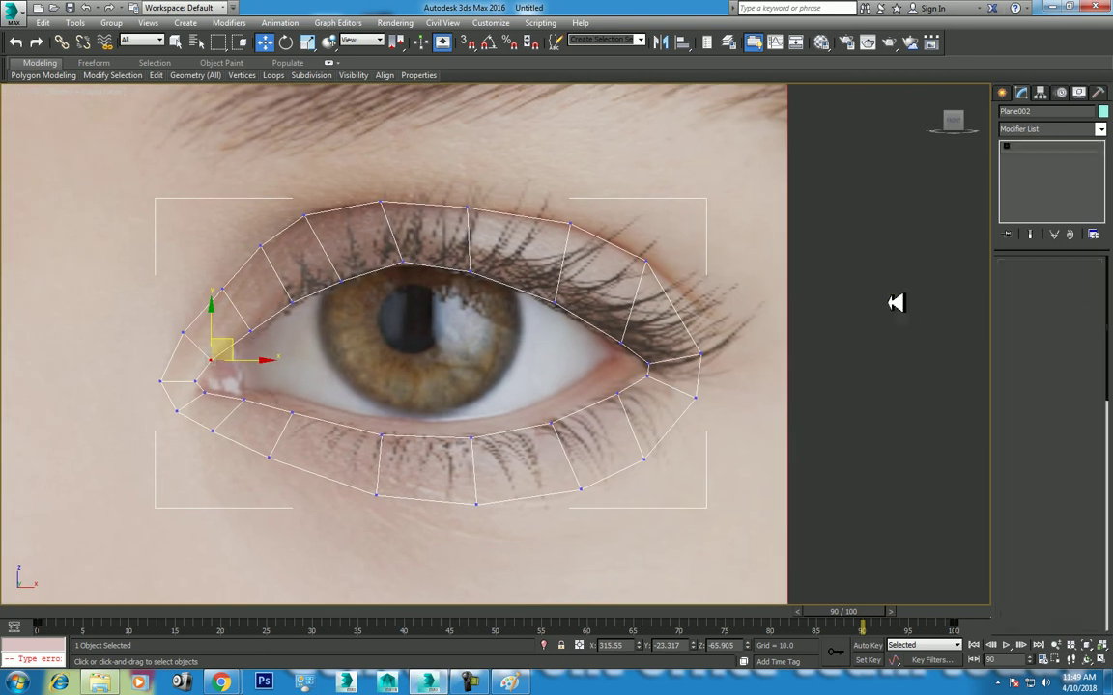
{"action": "left_click", "coordinate": [681, 362]}
{"action": "key", "text": "alt+r"}
{"action": "right_click", "coordinate": [570, 264]}
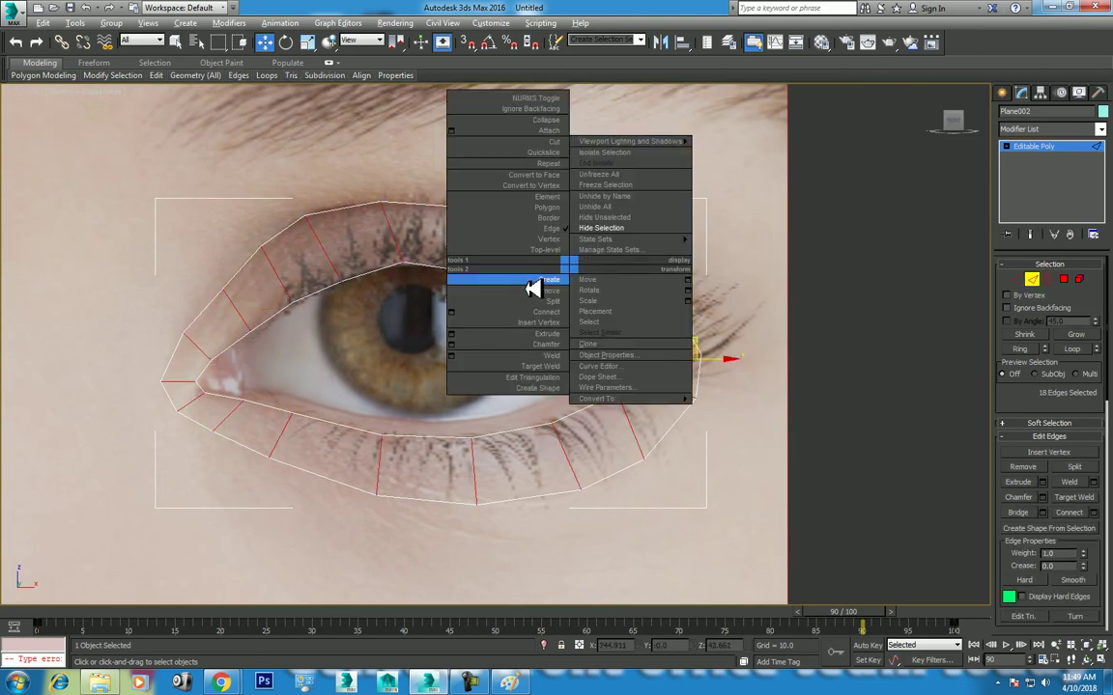
{"action": "left_click", "coordinate": [466, 307]}
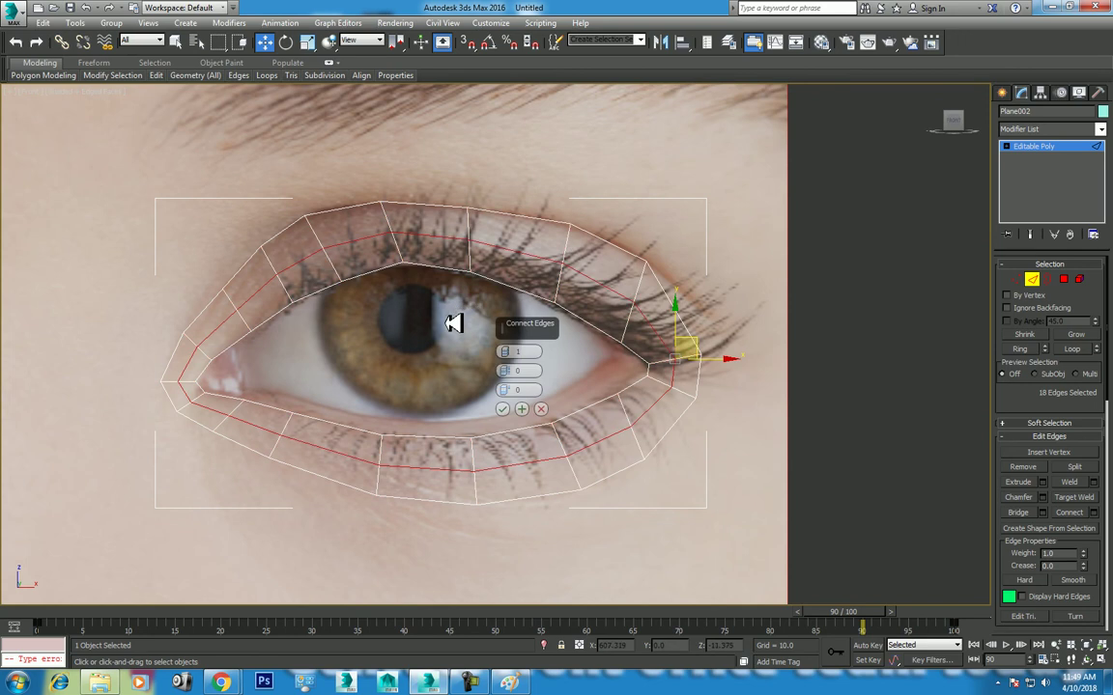
{"action": "left_click", "coordinate": [506, 399]}
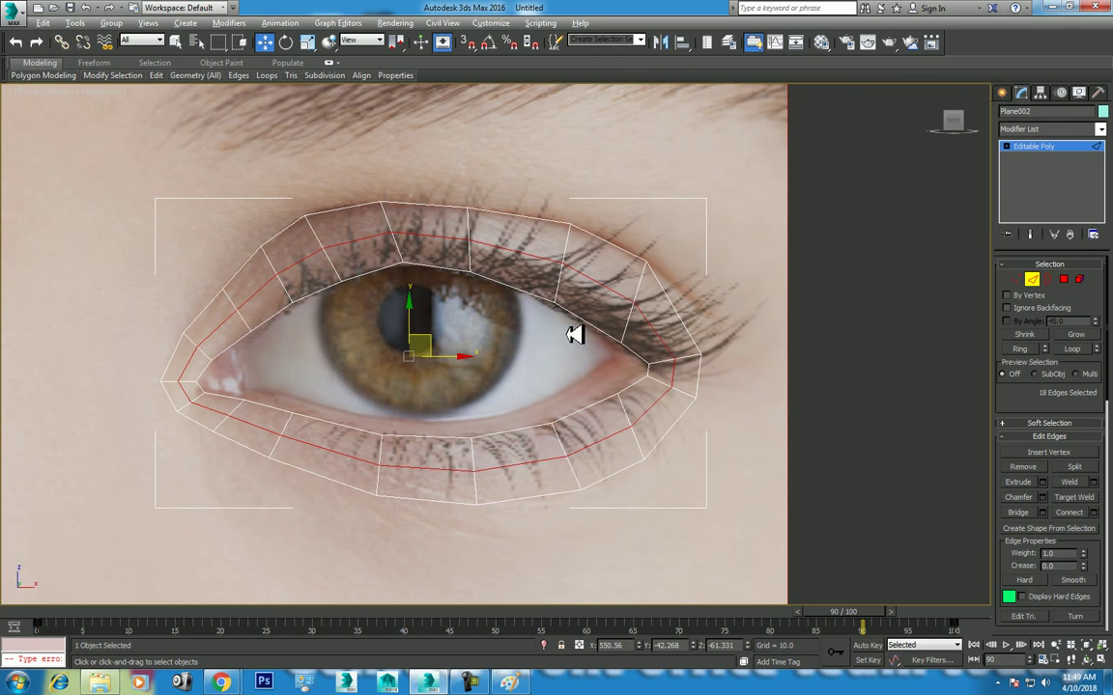
{"action": "key", "text": "alt+w"}
{"action": "scroll", "coordinate": [795, 218], "scroll_direction": "up", "scroll_amount": 2}
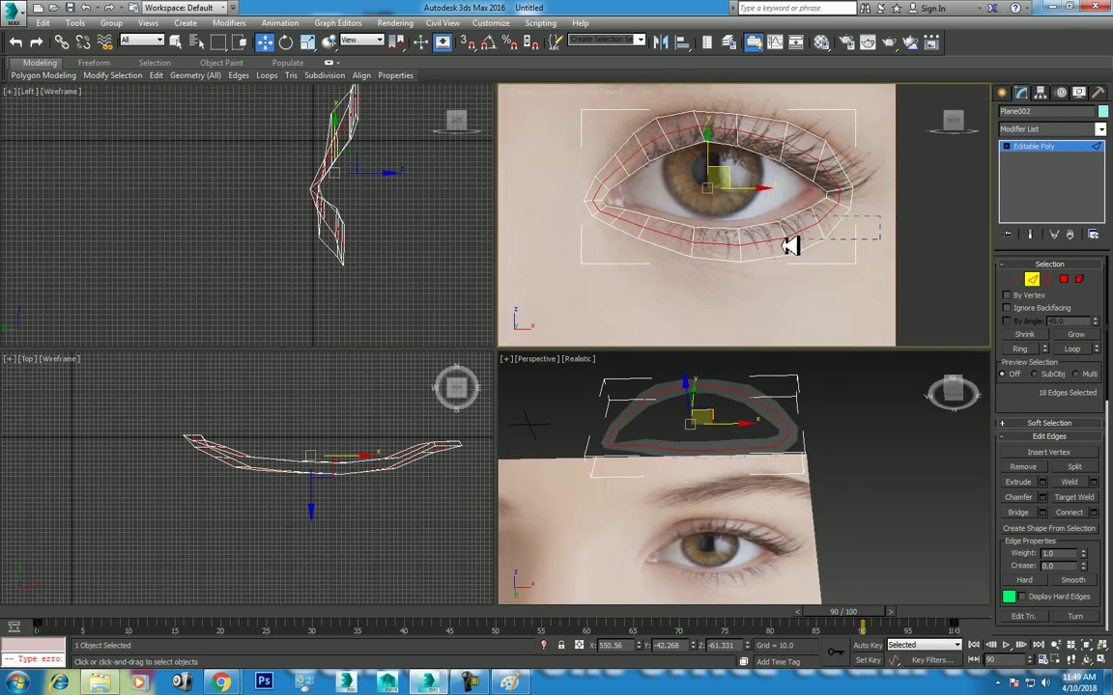
Step: Deselect the corner edges and raise the remaining lower-lid edges in the side view
{"action": "key", "text": "alt+w"}
{"action": "left_click_drag", "start_coordinate": [539, 462], "coordinate": [309, 329]}
{"action": "left_click_drag", "start_coordinate": [842, 372], "coordinate": [777, 318]}
{"action": "key", "text": "alt+w"}
{"action": "middle_click_drag", "start_coordinate": [237, 495], "coordinate": [319, 405], "text": "alt"}
{"action": "mouse_move", "coordinate": [414, 240]}
{"action": "middle_mouse_down", "text": "alt"}
{"action": "mouse_move", "coordinate": [348, 309]}
{"action": "mouse_move", "coordinate": [385, 230]}
{"action": "mouse_move", "coordinate": [370, 198]}
{"action": "middle_mouse_up", "text": "alt"}
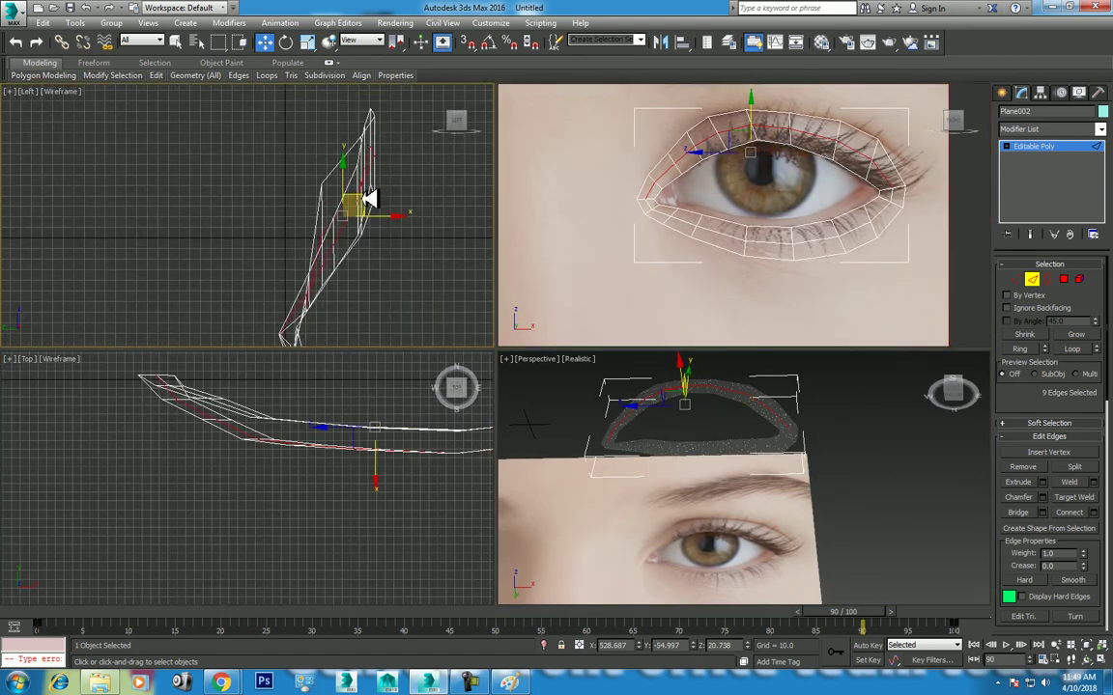
{"action": "left_click", "coordinate": [427, 214]}
{"action": "key", "text": "ctrl+z"}
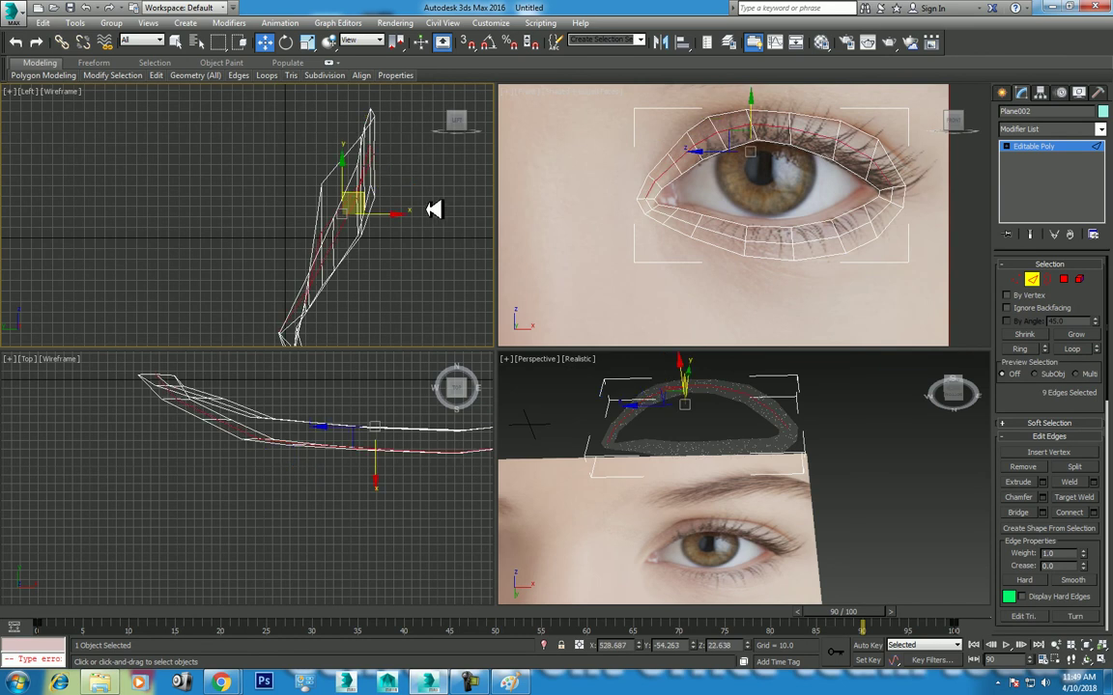
{"action": "left_click_drag", "start_coordinate": [369, 203], "coordinate": [375, 196]}
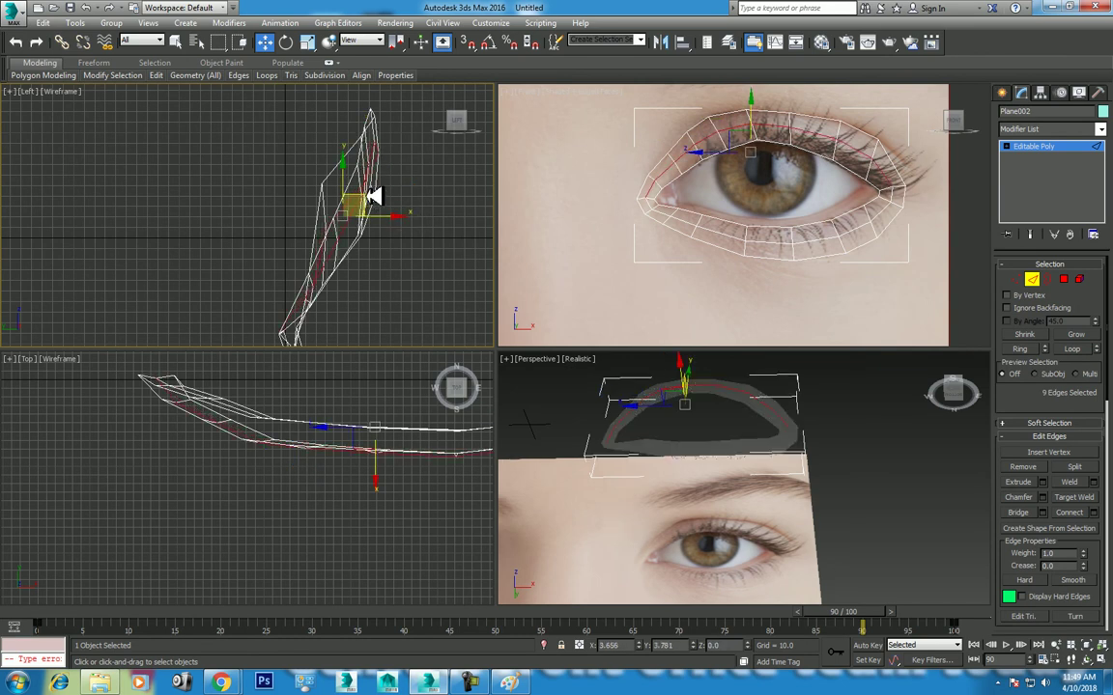
Step: Loop-select the lower-lid edges, trim off the corners, and shift them slightly in depth
{"action": "left_click", "coordinate": [827, 233]}
{"action": "left_click", "coordinate": [1073, 349]}
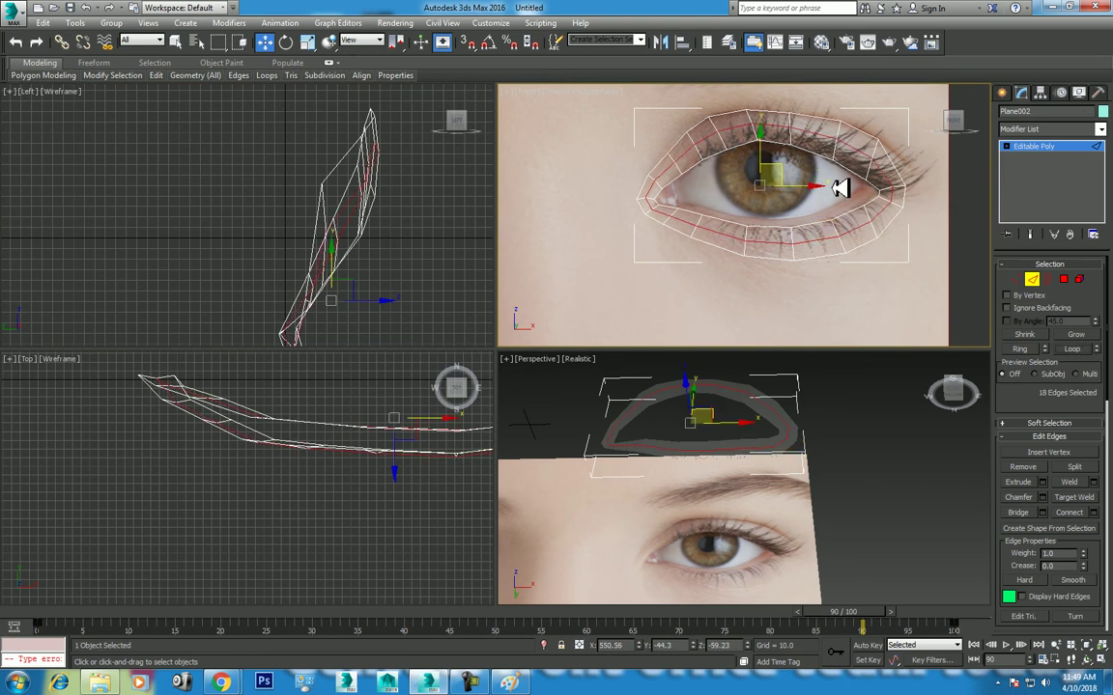
{"action": "key", "text": "z"}
{"action": "left_click_drag", "start_coordinate": [632, 232], "coordinate": [606, 232], "text": "alt"}
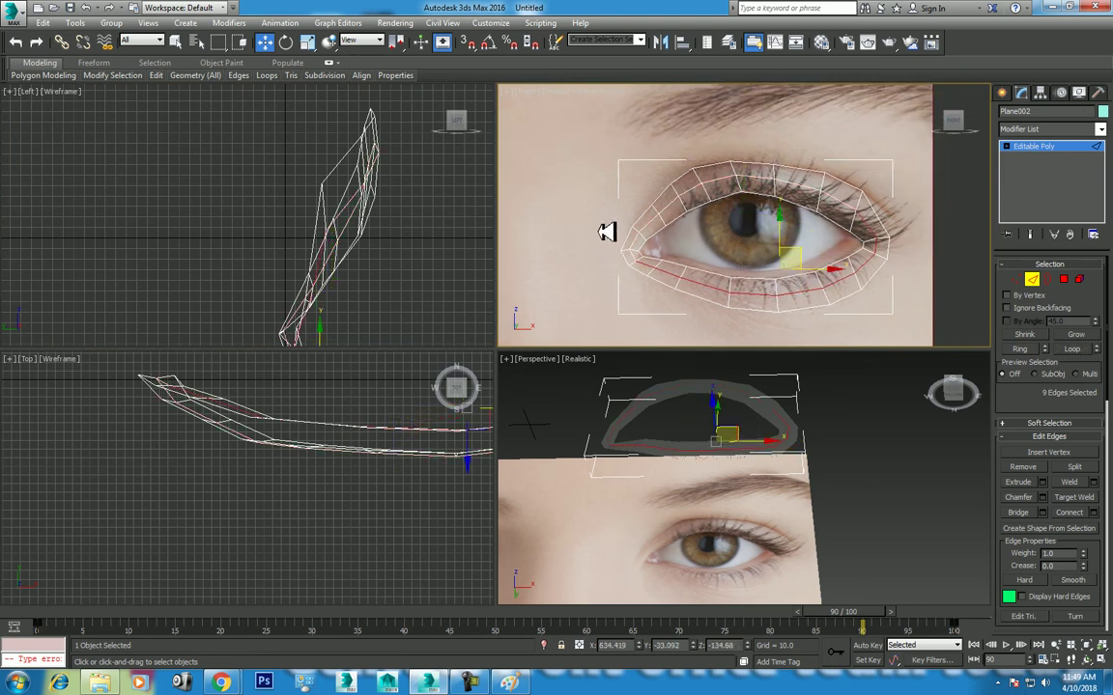
{"action": "left_click_drag", "start_coordinate": [840, 233], "coordinate": [812, 264], "text": "alt"}
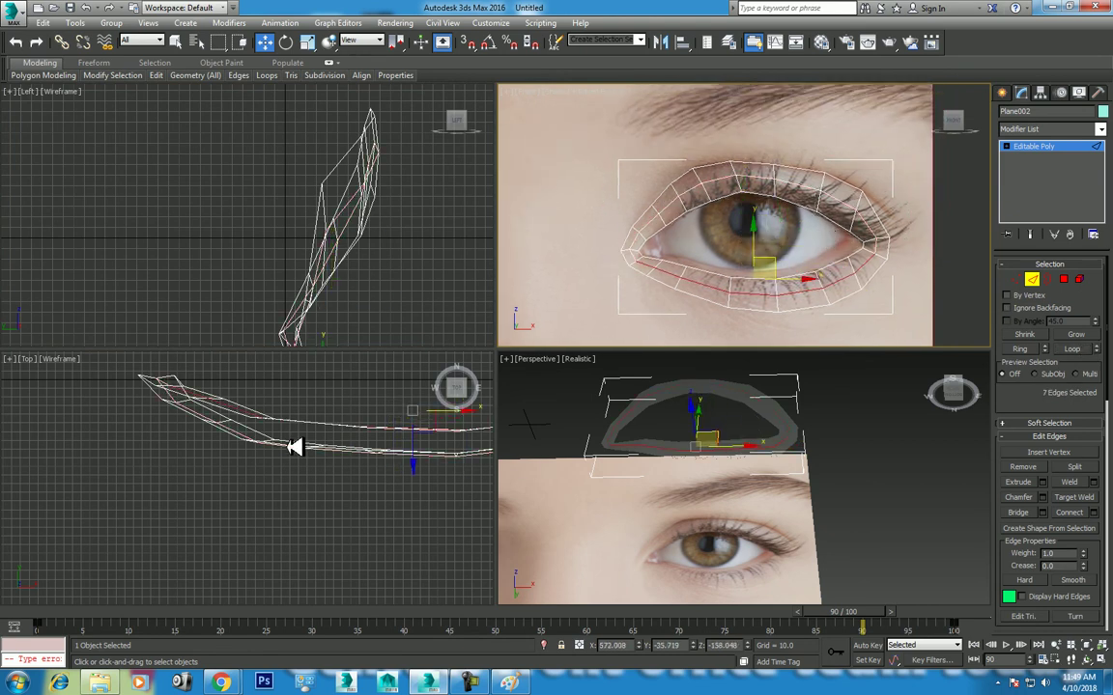
{"action": "scroll", "coordinate": [361, 442], "scroll_direction": "up", "scroll_amount": 1}
{"action": "scroll", "coordinate": [385, 159], "scroll_direction": "up", "scroll_amount": 1}
{"action": "scroll", "coordinate": [384, 240], "scroll_direction": "up", "scroll_amount": 2}
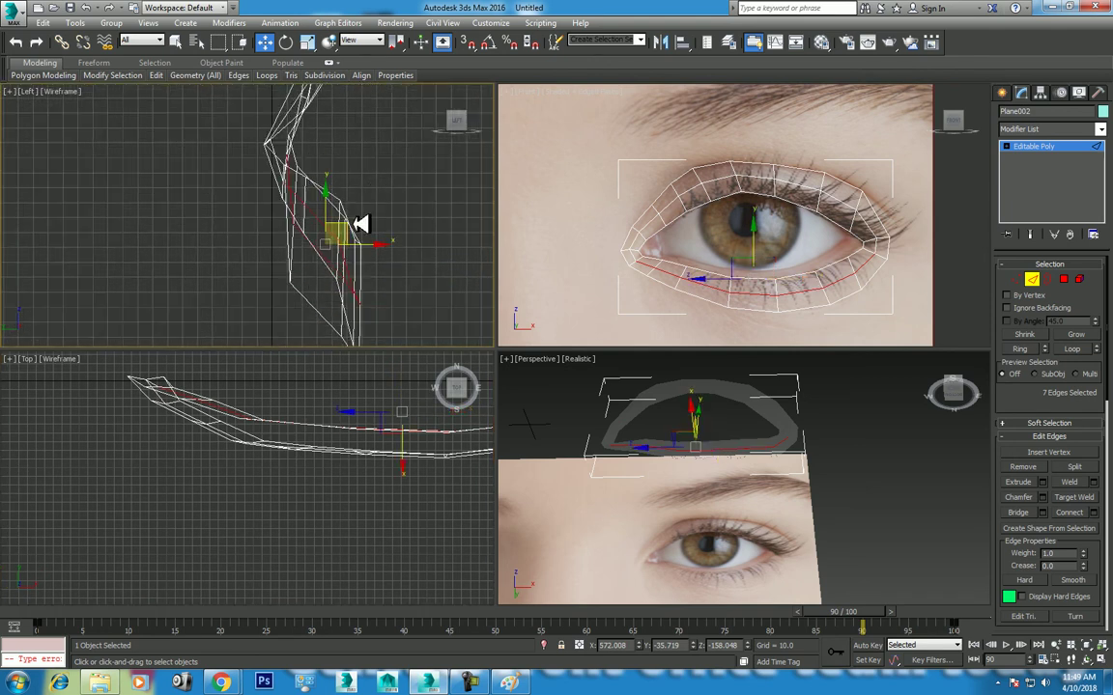
{"action": "left_click_drag", "start_coordinate": [353, 224], "coordinate": [360, 229]}
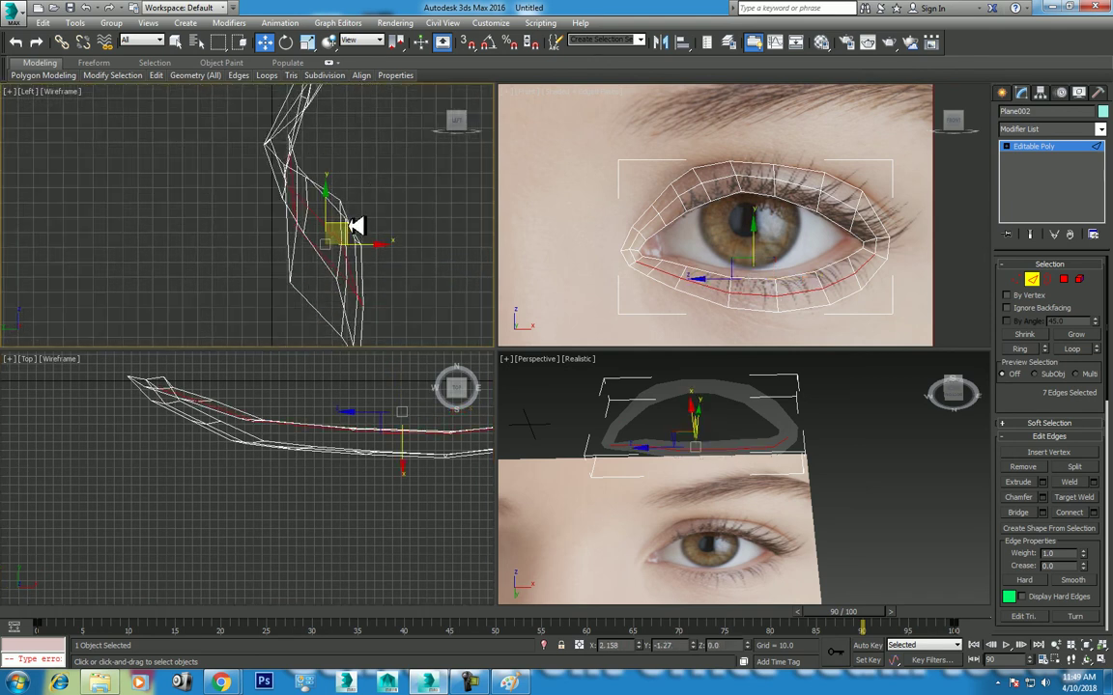
Step: Change the ring's transparency in a maximized Perspective view and nudge the lower-lid loop in depth
{"action": "scroll", "coordinate": [790, 462], "scroll_direction": "up", "scroll_amount": 1}
{"action": "scroll", "coordinate": [785, 445], "scroll_direction": "up", "scroll_amount": 2}
{"action": "key", "text": "alt+w"}
{"action": "scroll", "coordinate": [726, 416], "scroll_direction": "up", "scroll_amount": 1}
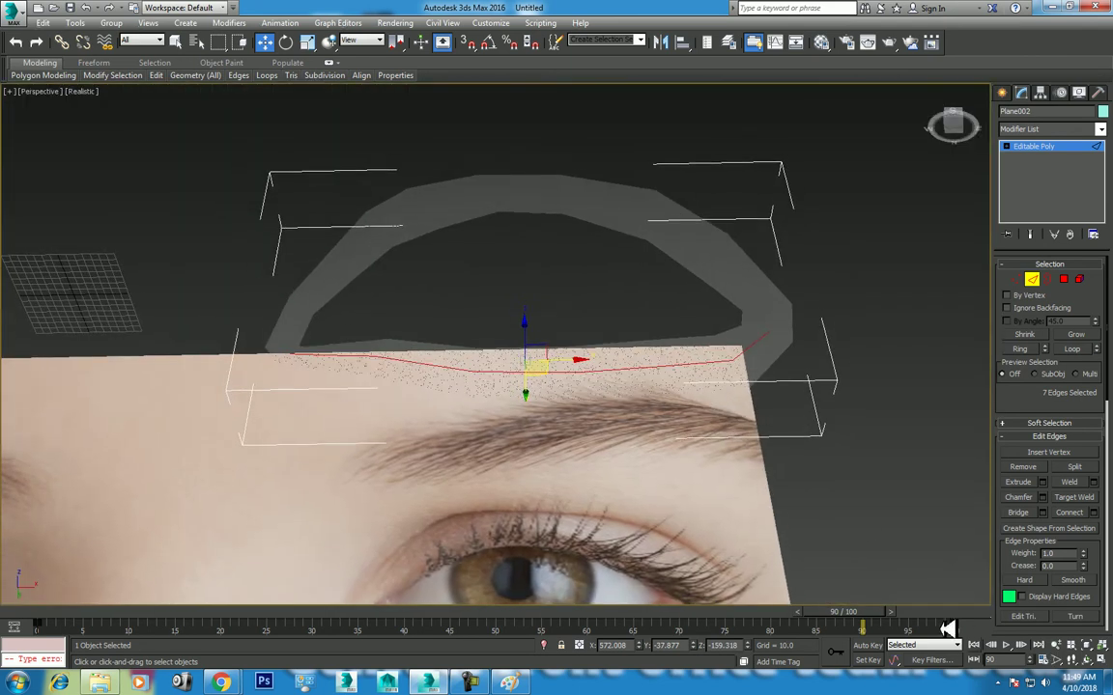
{"action": "left_click_drag", "start_coordinate": [843, 611], "coordinate": [38, 611]}
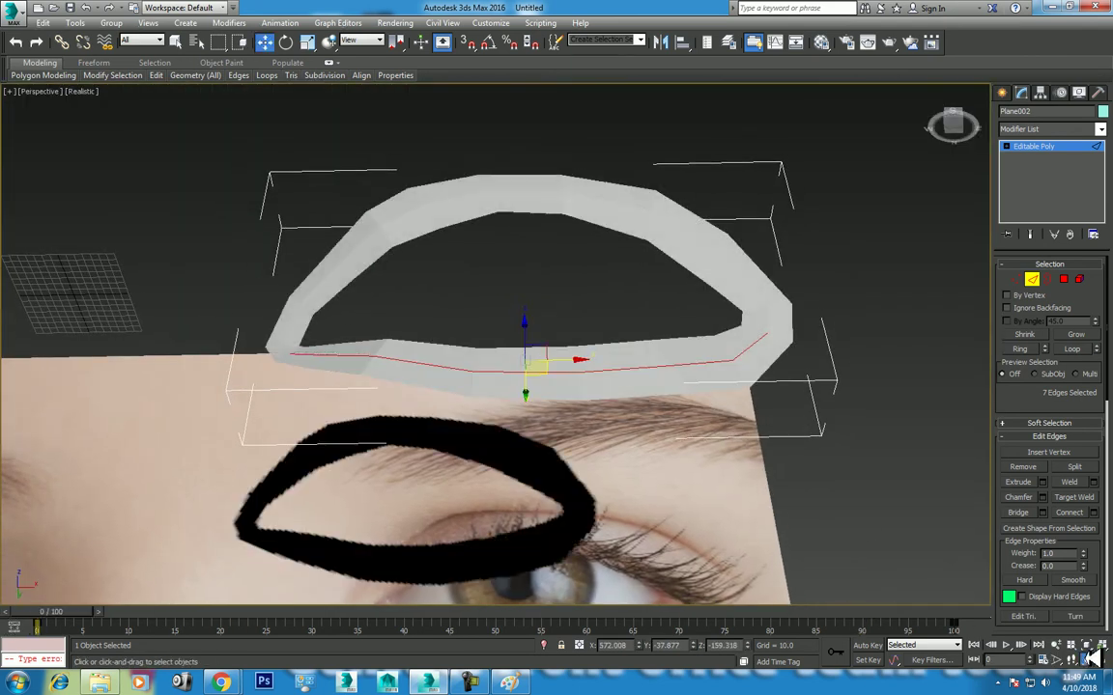
{"action": "left_click_drag", "start_coordinate": [529, 365], "coordinate": [635, 429]}
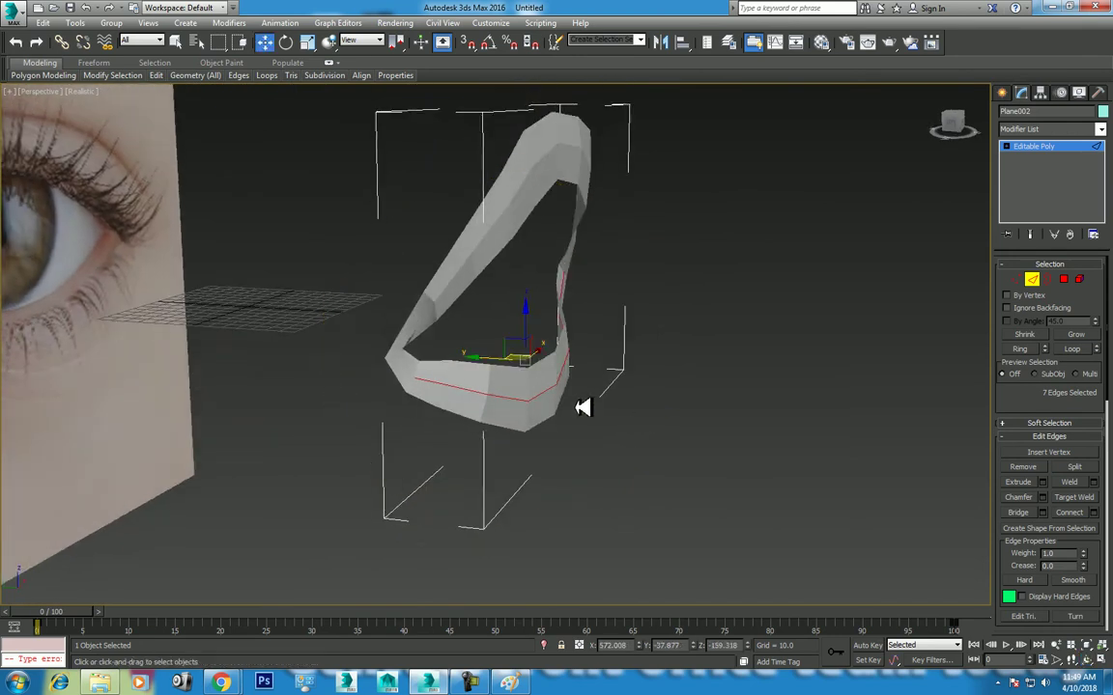
{"action": "left_click_drag", "start_coordinate": [486, 359], "coordinate": [488, 360]}
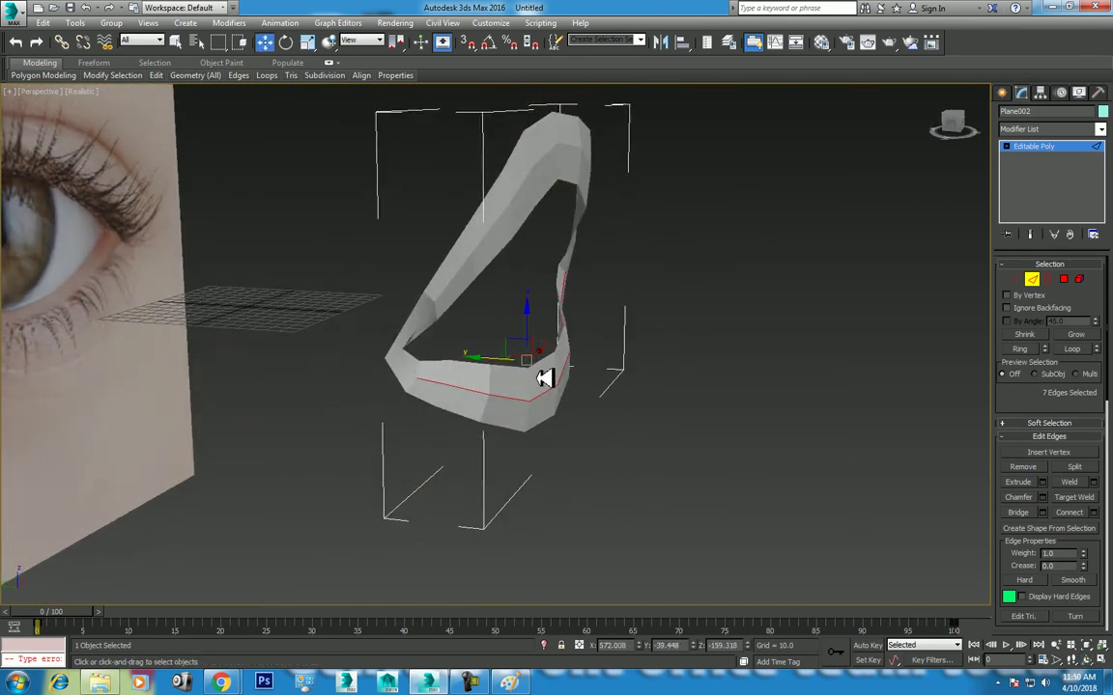
{"action": "key", "text": "alt+w"}
{"action": "key", "text": "alt+w"}
{"action": "scroll", "coordinate": [598, 345], "scroll_direction": "down", "scroll_amount": 2}
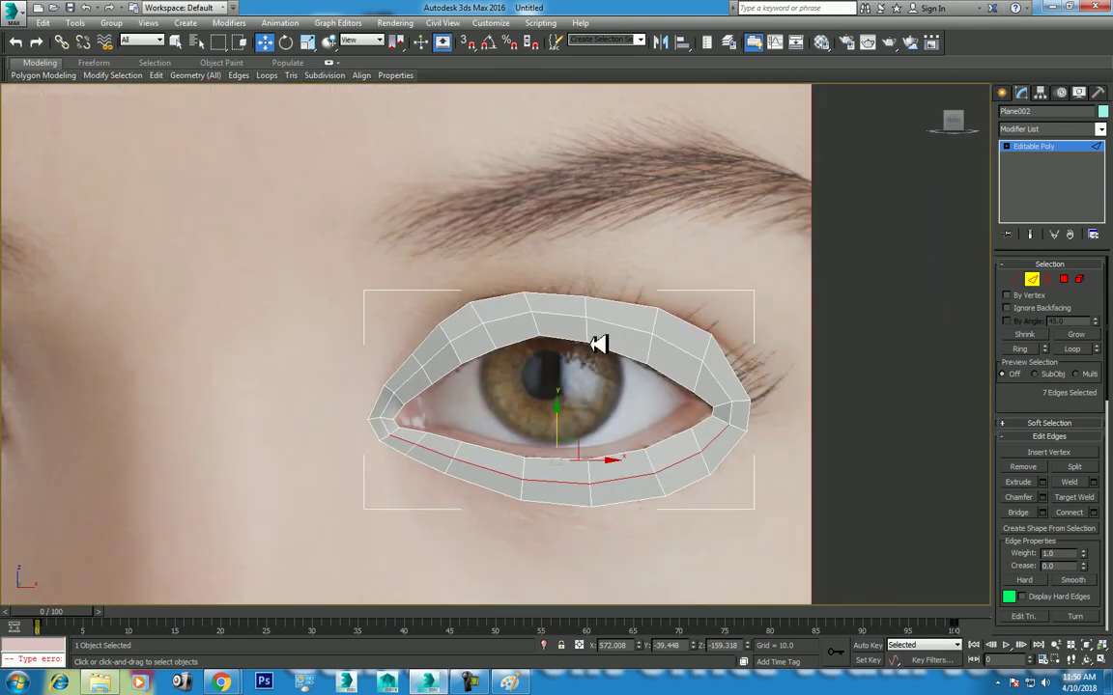
Step: Make the eyelid mesh see-through, select the ring's outer border, and switch to Vertex level
{"action": "left_click_drag", "start_coordinate": [51, 612], "coordinate": [688, 612]}
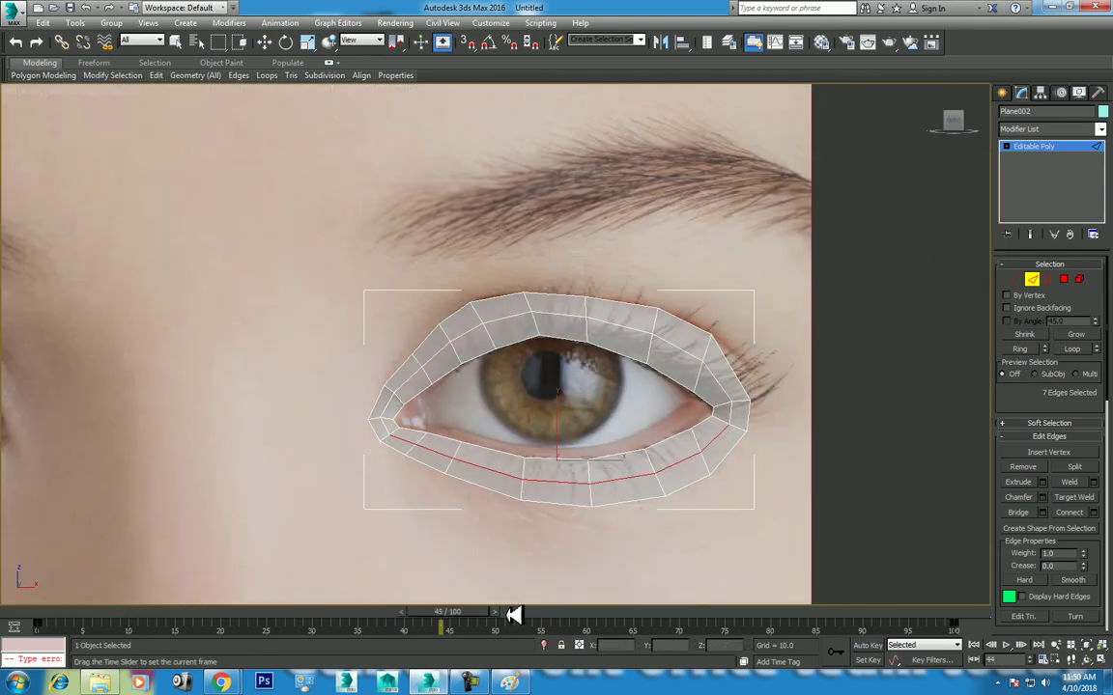
{"action": "left_click", "coordinate": [1049, 279]}
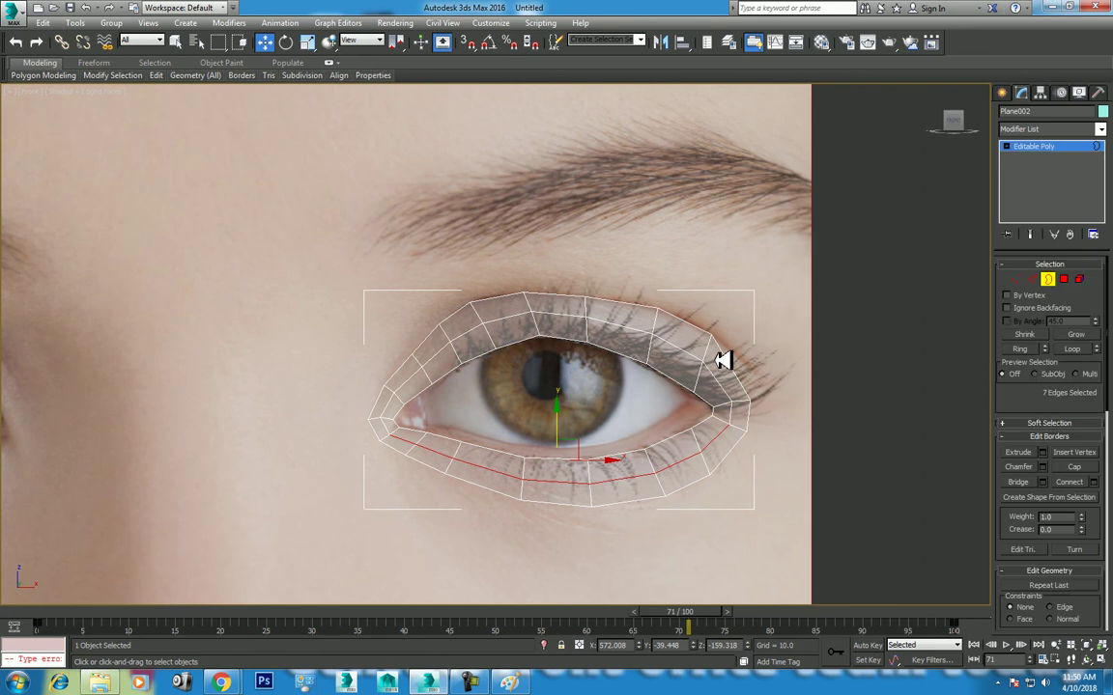
{"action": "left_click", "coordinate": [746, 371]}
{"action": "scroll", "coordinate": [763, 415], "scroll_direction": "up", "scroll_amount": 2}
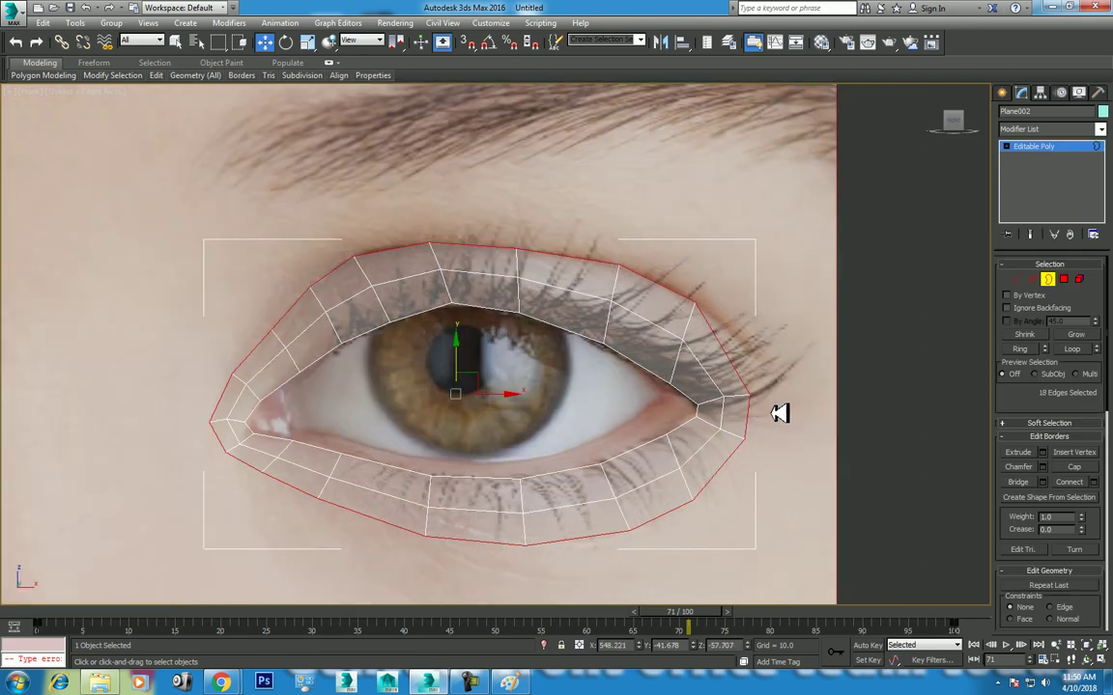
{"action": "key", "text": "1"}
Step: Move the upper outer-corner vertices down and outward to smooth the upper lid curve
{"action": "left_click", "coordinate": [693, 309]}
{"action": "scroll", "coordinate": [734, 295], "scroll_direction": "up", "scroll_amount": 3}
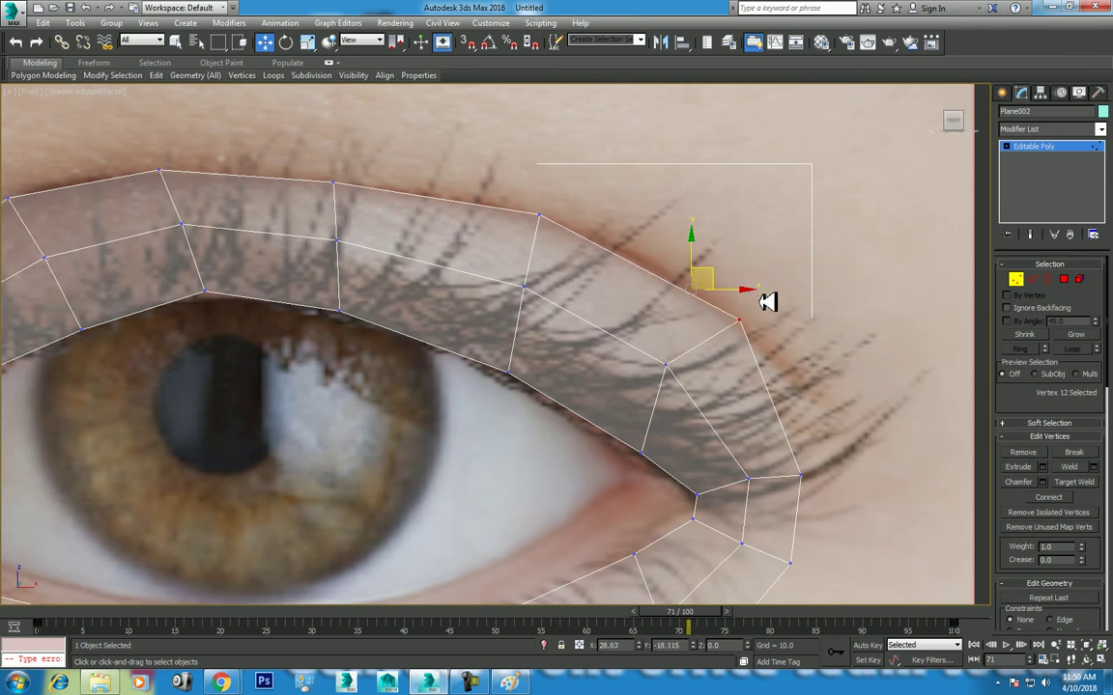
{"action": "left_click_drag", "start_coordinate": [770, 299], "coordinate": [823, 334]}
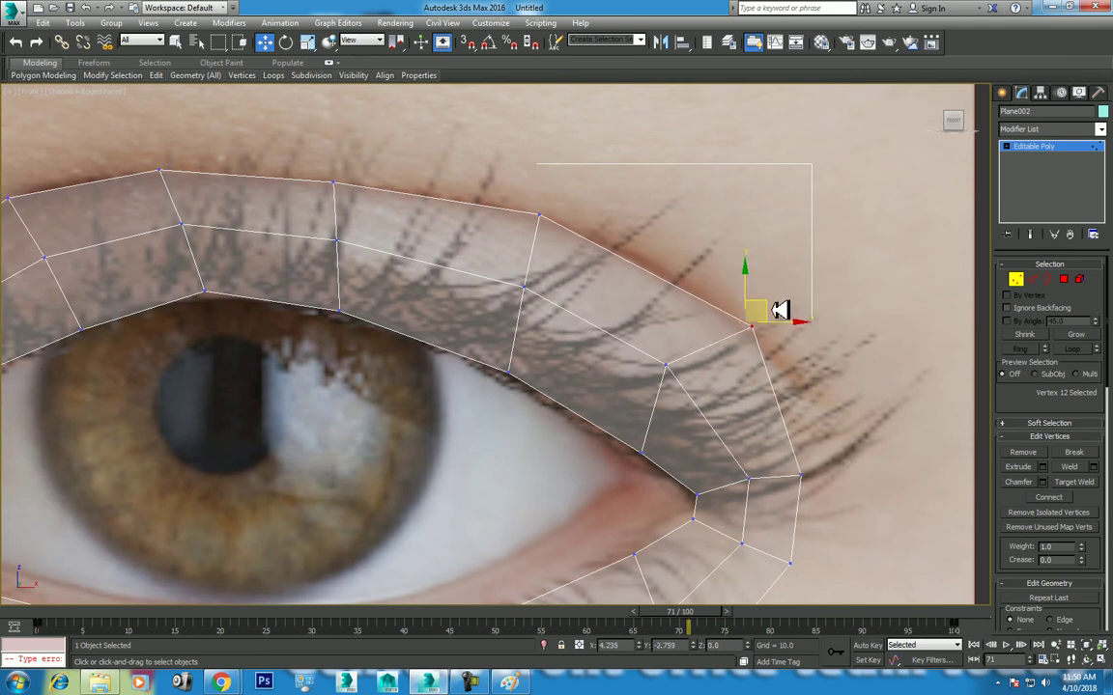
{"action": "left_click", "coordinate": [666, 365]}
{"action": "left_click_drag", "start_coordinate": [703, 350], "coordinate": [718, 354]}
{"action": "left_click", "coordinate": [541, 236]}
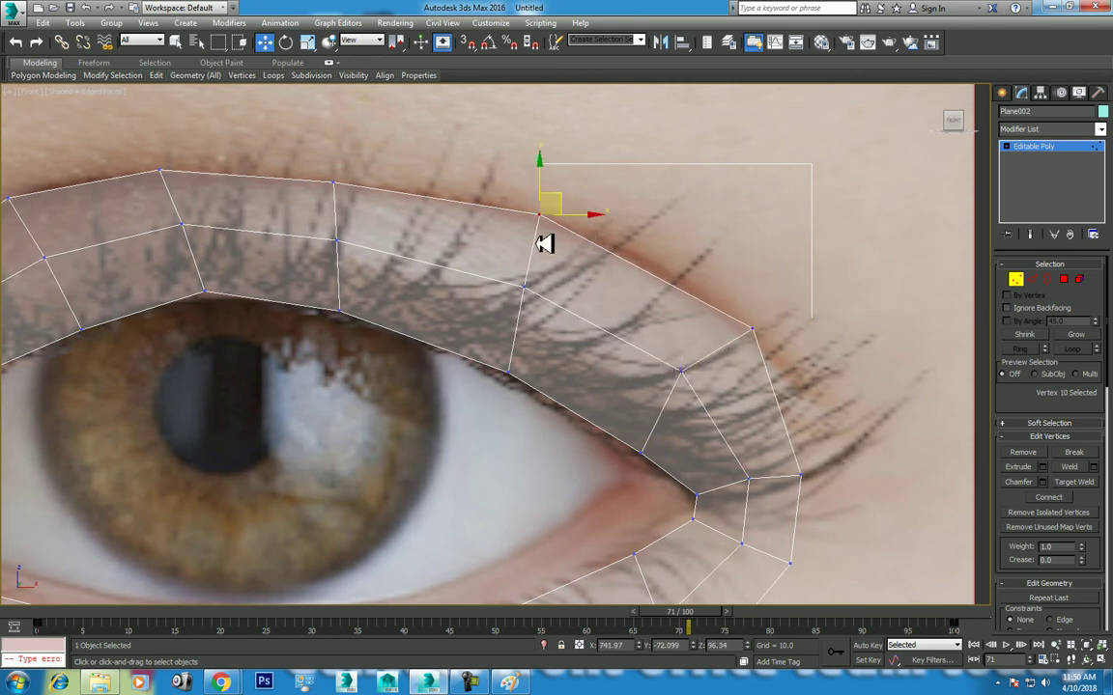
{"action": "left_click_drag", "start_coordinate": [574, 199], "coordinate": [608, 209]}
Step: Pull the lower-lid and eye-corner vertices outward to form a sharper outer corner
{"action": "left_click", "coordinate": [750, 336]}
{"action": "left_click", "coordinate": [801, 481]}
{"action": "left_click_drag", "start_coordinate": [814, 464], "coordinate": [876, 470]}
{"action": "middle_click_drag", "start_coordinate": [833, 561], "coordinate": [833, 469]}
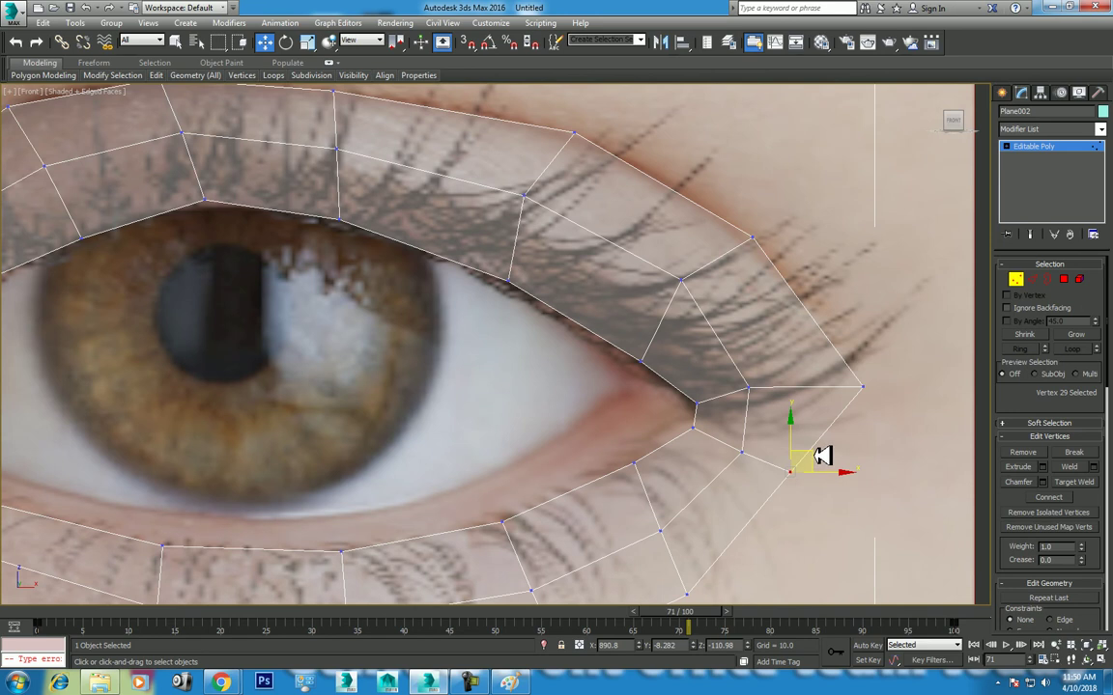
{"action": "left_click_drag", "start_coordinate": [810, 462], "coordinate": [835, 471]}
{"action": "left_click_drag", "start_coordinate": [738, 457], "coordinate": [751, 446]}
{"action": "left_click", "coordinate": [748, 389]}
{"action": "left_click_drag", "start_coordinate": [771, 370], "coordinate": [782, 386]}
{"action": "scroll", "coordinate": [782, 386], "scroll_direction": "down", "scroll_amount": 8}
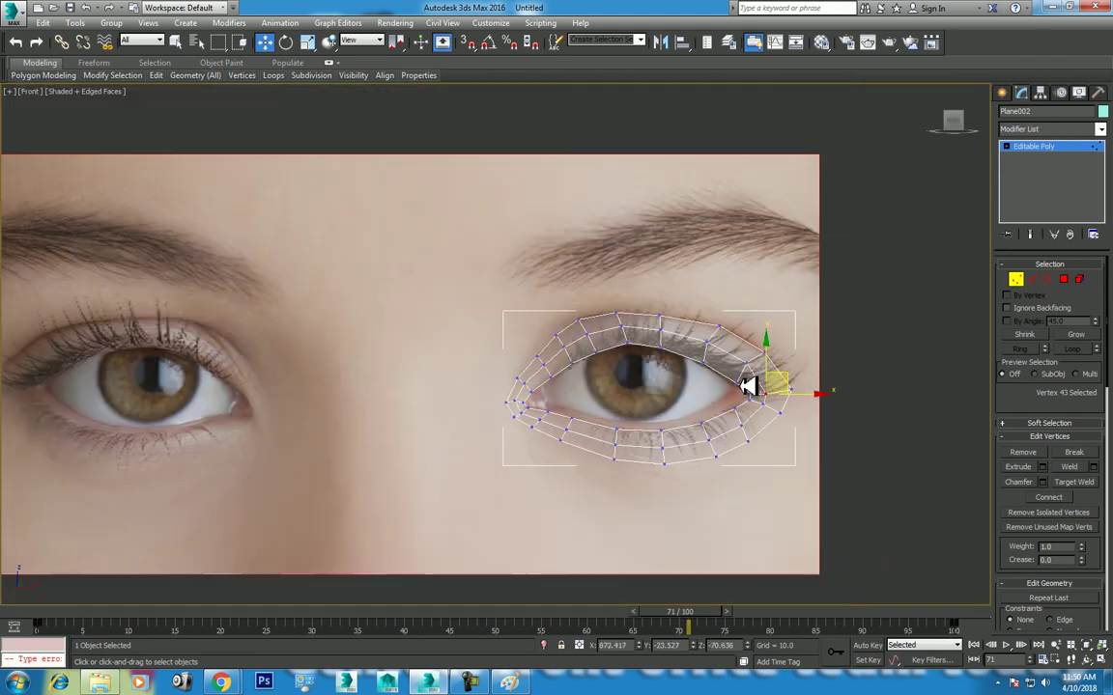
{"action": "scroll", "coordinate": [734, 375], "scroll_direction": "up", "scroll_amount": 4}
Step: Return to Edge level with the 18 outer border edges selected and activate Select and Uniform Scale
{"action": "left_click", "coordinate": [1036, 279]}
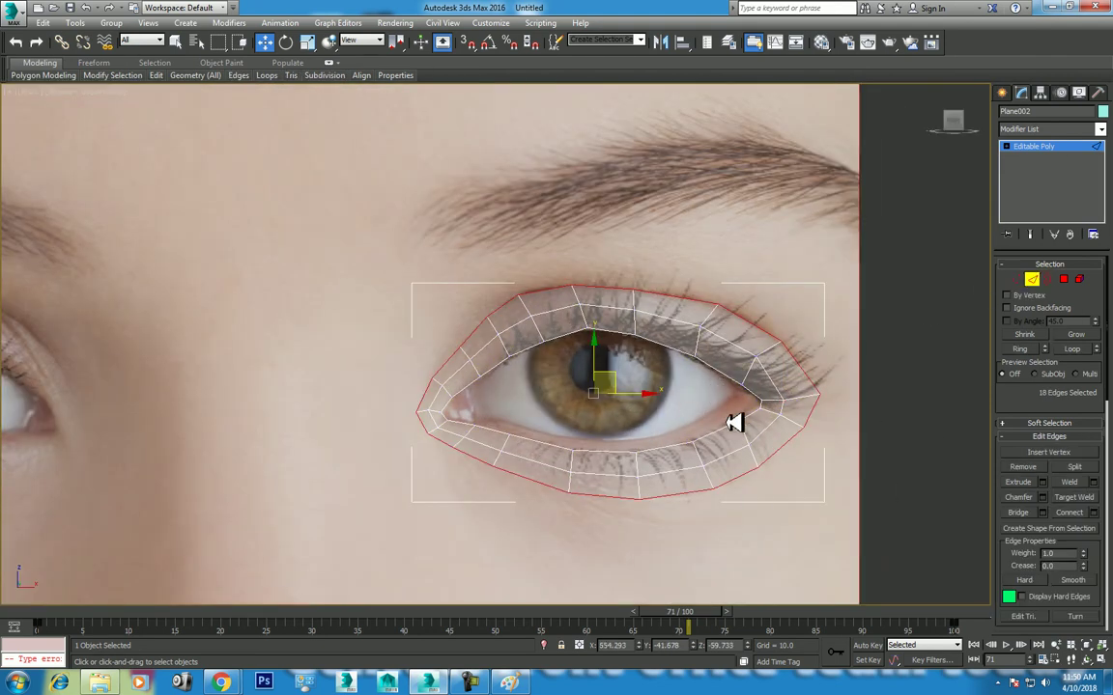
{"action": "key", "text": "r"}
{"action": "scroll", "coordinate": [628, 385], "scroll_direction": "down", "scroll_amount": 2}
{"action": "scroll", "coordinate": [618, 377], "scroll_direction": "down", "scroll_amount": 3}
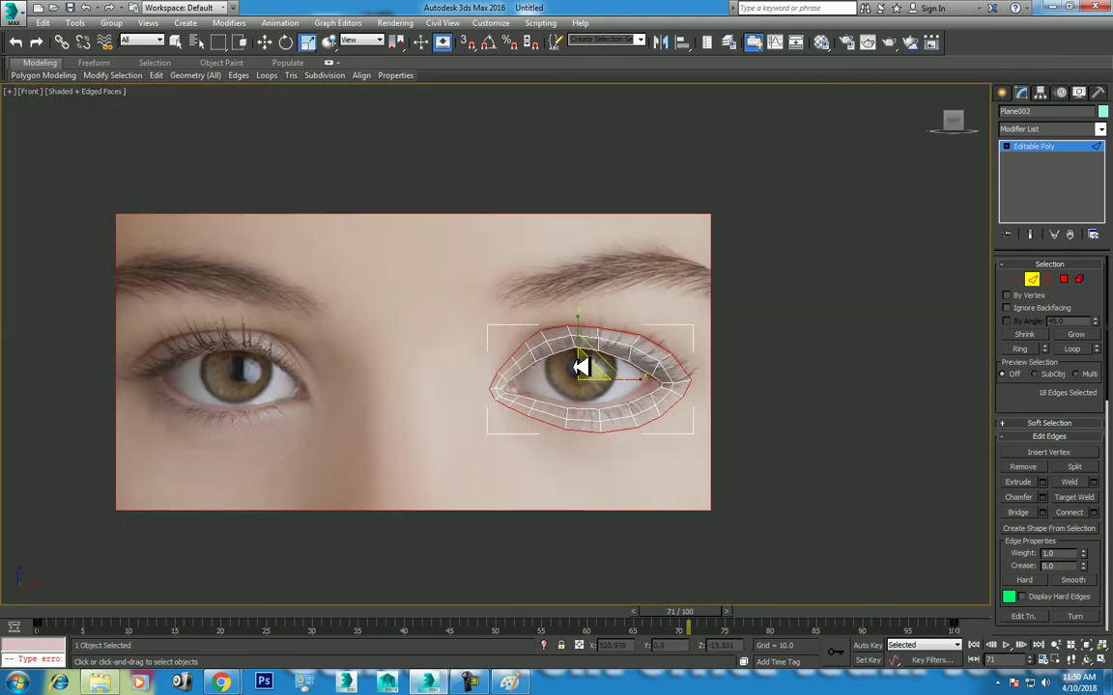
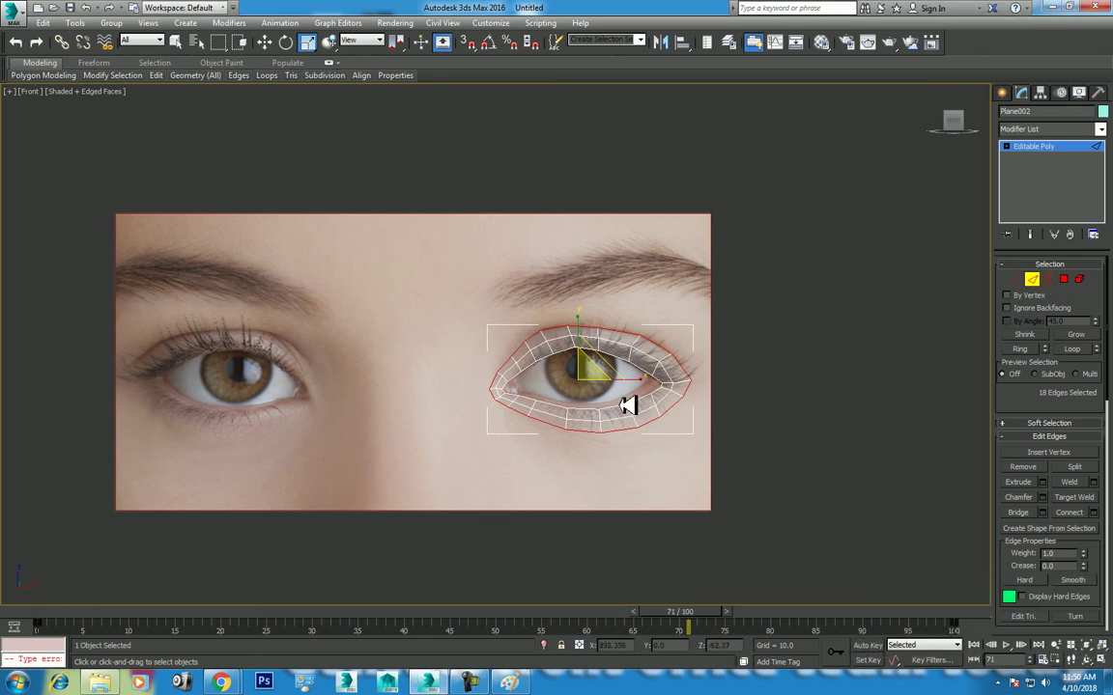
Step: Shift-drag the upper eyelid edges up to the eyebrow in the Front view, creating a new strip
{"action": "left_click_drag", "start_coordinate": [738, 378], "coordinate": [348, 472], "text": "alt"}
{"action": "key", "text": "w"}
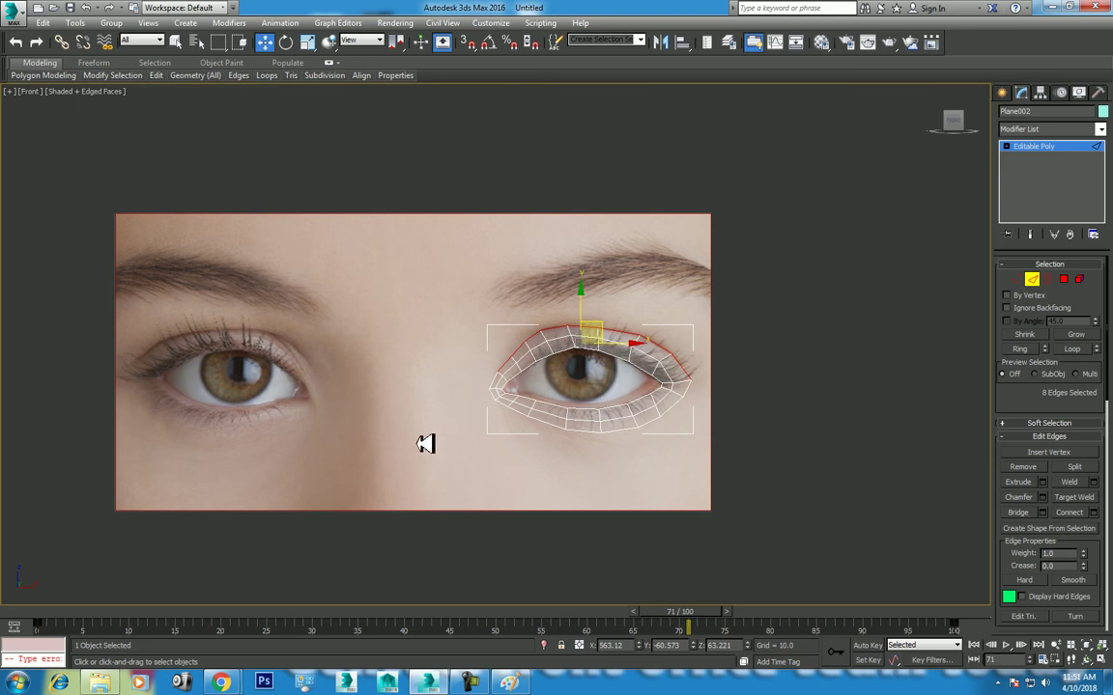
{"action": "key", "text": "alt+w"}
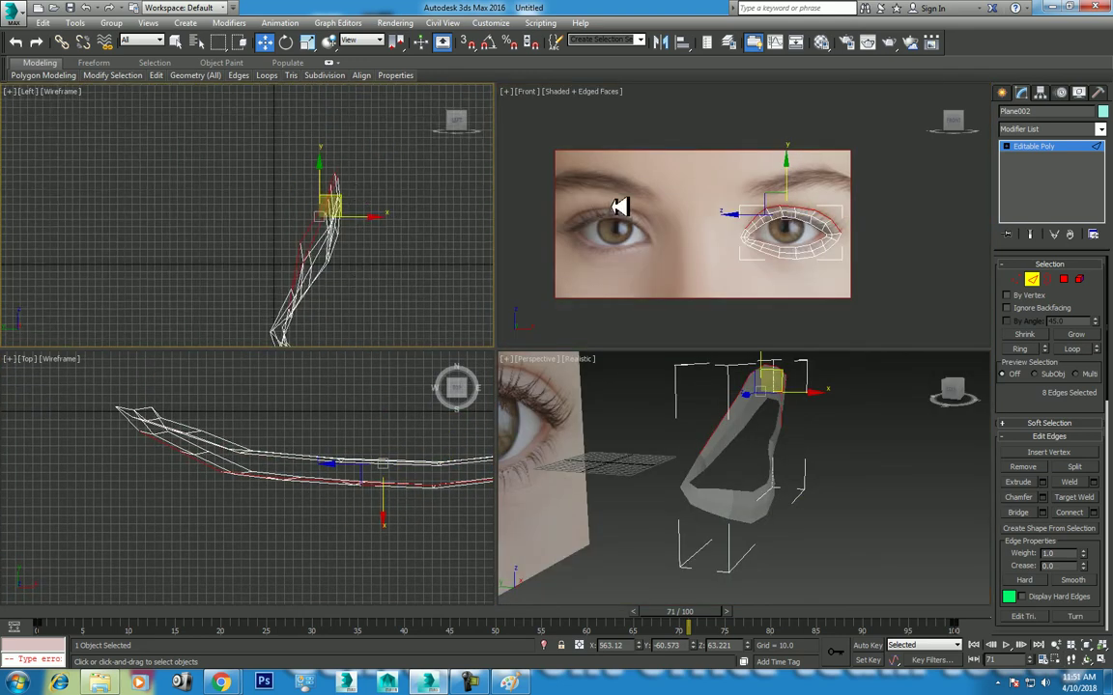
{"action": "middle_click_drag", "start_coordinate": [618, 206], "coordinate": [629, 235]}
{"action": "left_click_drag", "start_coordinate": [812, 206], "coordinate": [803, 171]}
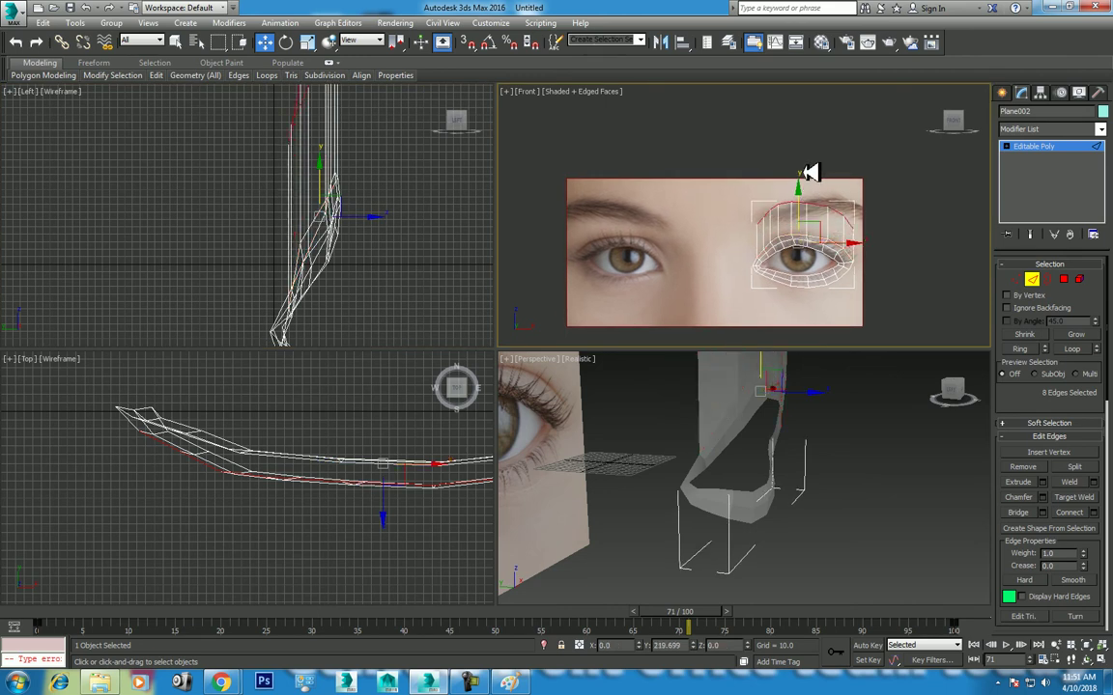
Step: Push the new brow edges back in depth in the Left viewport to follow the brow
{"action": "scroll", "coordinate": [389, 173], "scroll_direction": "down", "scroll_amount": 2}
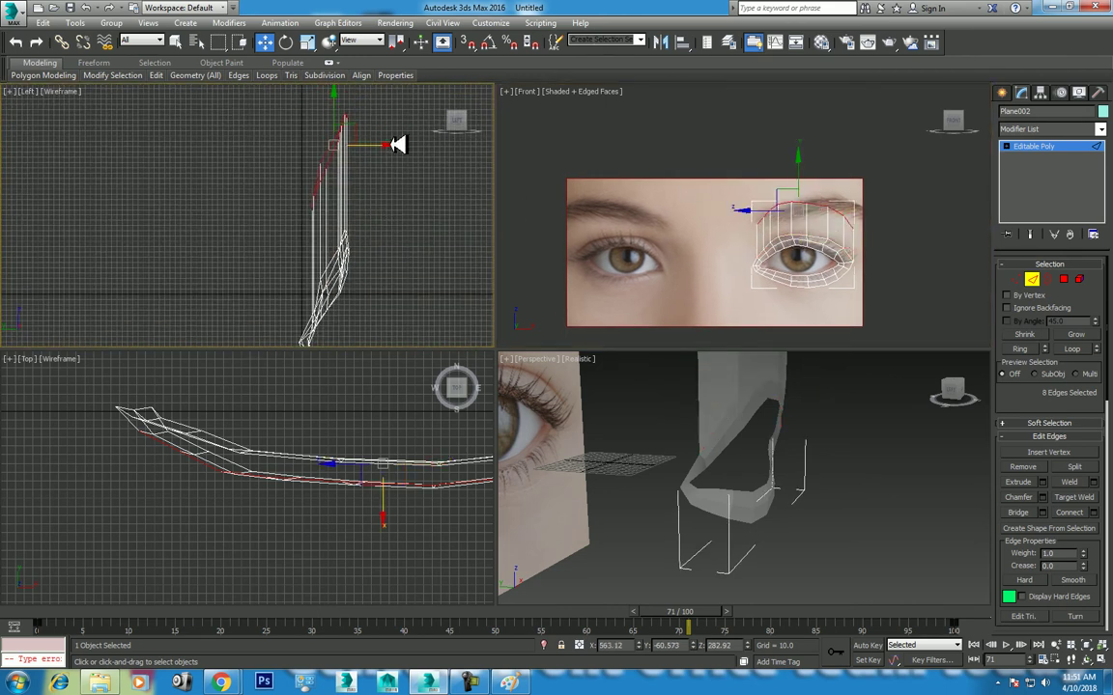
{"action": "left_click_drag", "start_coordinate": [398, 145], "coordinate": [435, 164]}
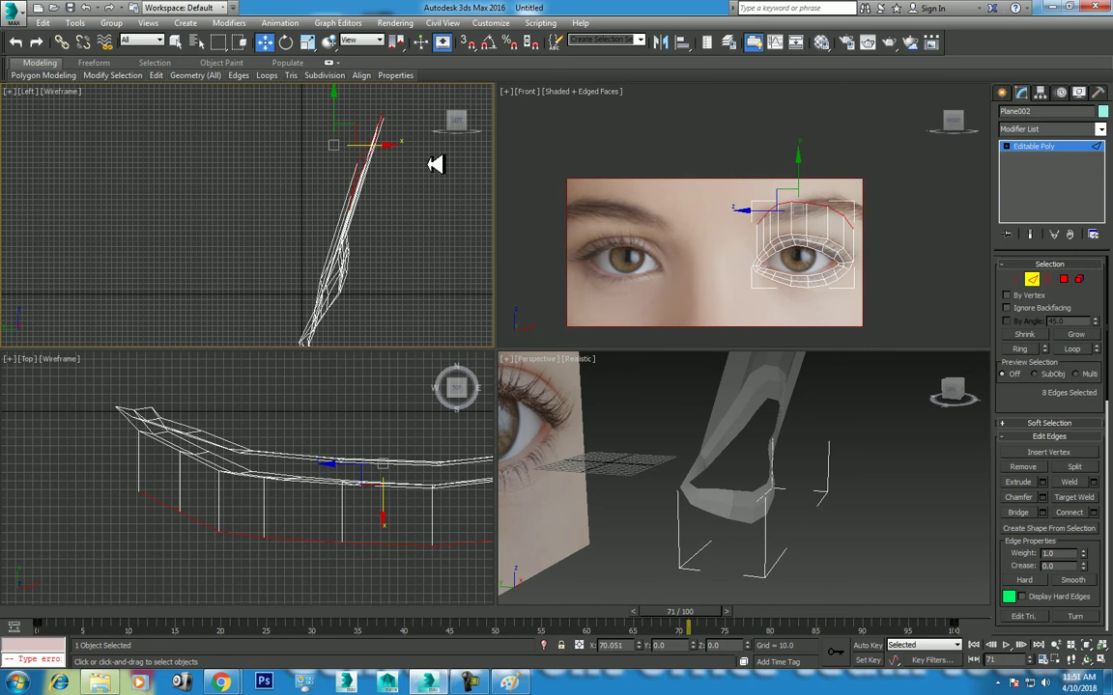
{"action": "left_click_drag", "start_coordinate": [434, 164], "coordinate": [447, 181]}
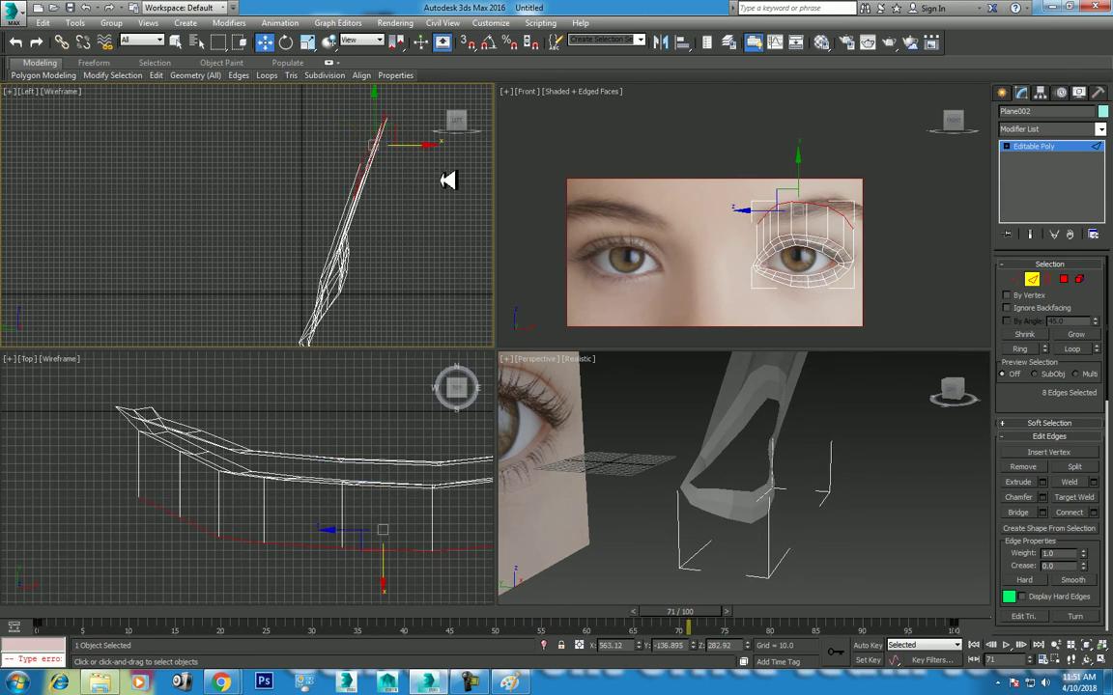
{"action": "scroll", "coordinate": [801, 199], "scroll_direction": "up", "scroll_amount": 2}
{"action": "scroll", "coordinate": [784, 223], "scroll_direction": "up", "scroll_amount": 2}
{"action": "key", "text": "alt+w"}
{"action": "scroll", "coordinate": [683, 290], "scroll_direction": "up", "scroll_amount": 2}
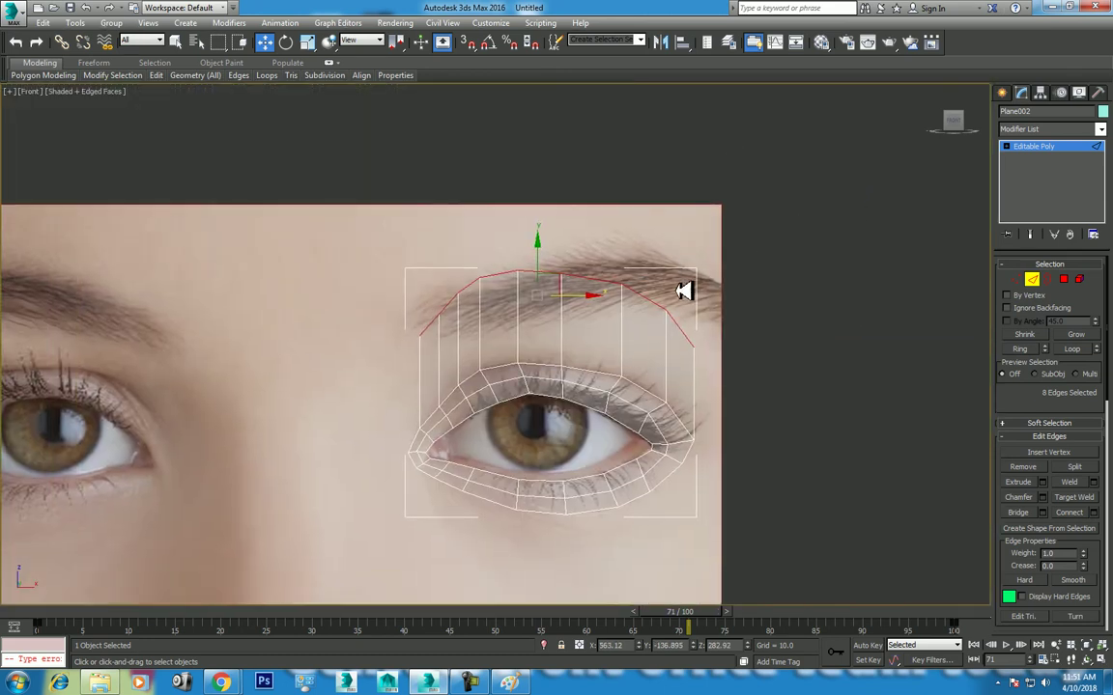
Step: At Vertex level, move each top brow vertex, right end to inner corner, onto the eyebrow arch
{"action": "key", "text": "1"}
{"action": "left_click", "coordinate": [695, 346]}
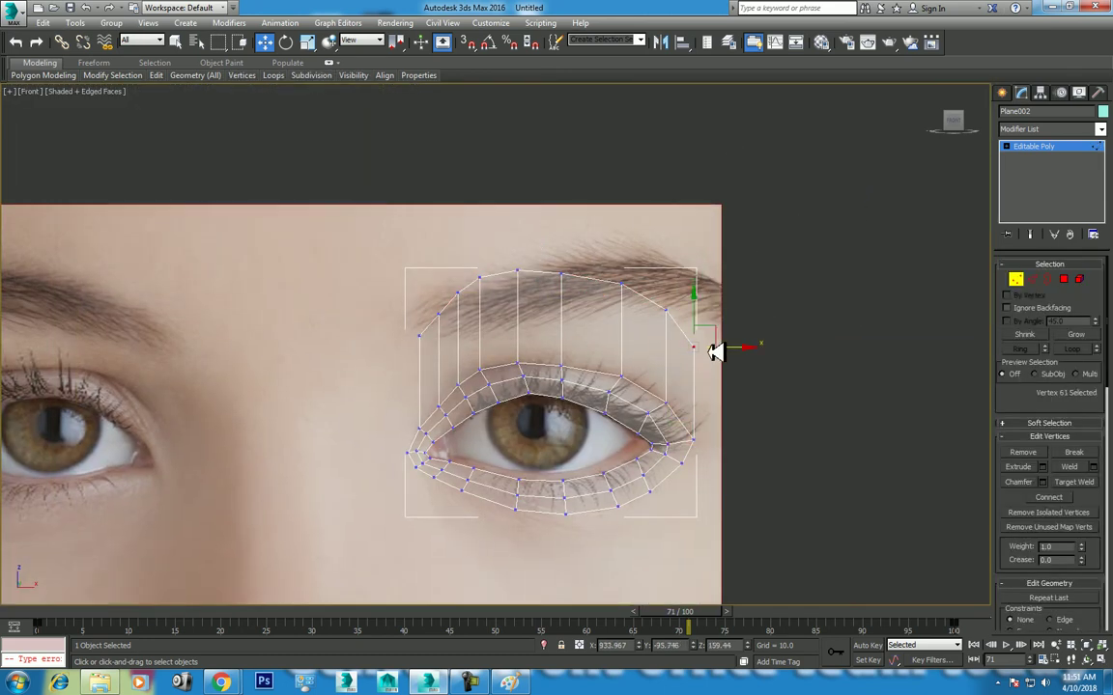
{"action": "mouse_move", "coordinate": [722, 330]}
{"action": "left_mouse_down"}
{"action": "mouse_move", "coordinate": [750, 292]}
{"action": "mouse_move", "coordinate": [708, 256]}
{"action": "left_mouse_up"}
{"action": "left_click", "coordinate": [667, 307]}
{"action": "left_click", "coordinate": [621, 282]}
{"action": "mouse_move", "coordinate": [628, 280]}
{"action": "left_mouse_down"}
{"action": "mouse_move", "coordinate": [628, 267]}
{"action": "mouse_move", "coordinate": [560, 253]}
{"action": "left_mouse_up"}
{"action": "left_click", "coordinate": [562, 274]}
{"action": "left_click", "coordinate": [518, 273]}
{"action": "left_click", "coordinate": [479, 278]}
{"action": "left_click", "coordinate": [440, 312]}
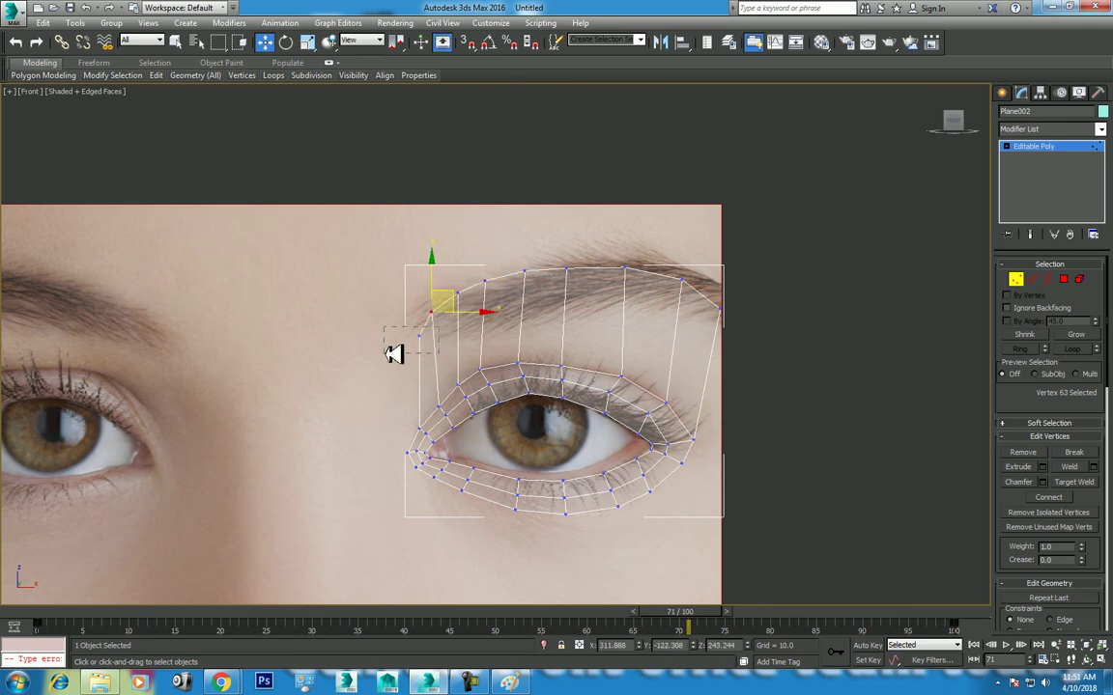
{"action": "left_click", "coordinate": [419, 335]}
Step: Orbit the perspective view to check the brow strip, then select inner-corner edges at Edge level
{"action": "scroll", "coordinate": [427, 318], "scroll_direction": "down", "scroll_amount": 1}
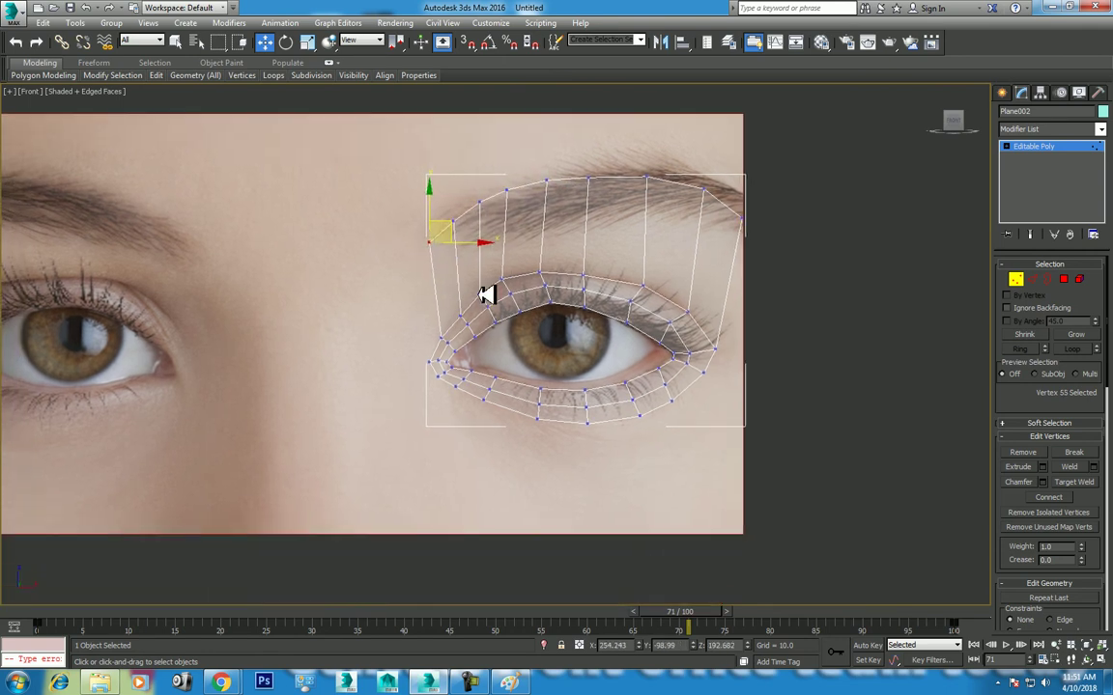
{"action": "key", "text": "alt+w"}
{"action": "scroll", "coordinate": [308, 474], "scroll_direction": "down", "scroll_amount": 2}
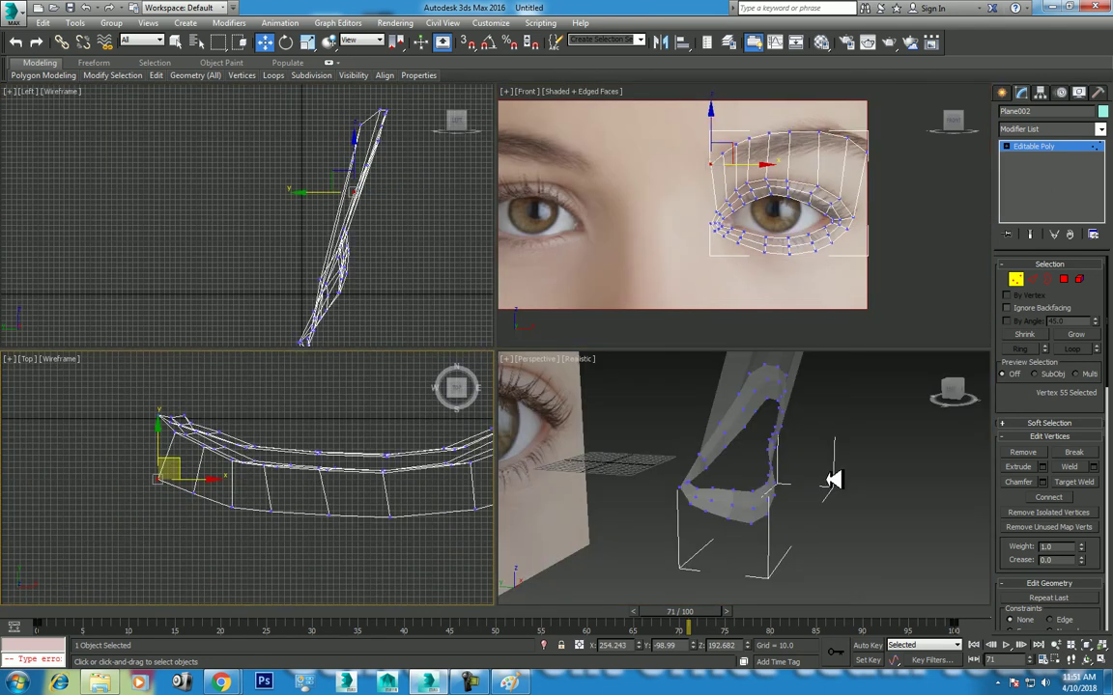
{"action": "middle_click_drag", "start_coordinate": [830, 477], "coordinate": [798, 474], "text": "alt"}
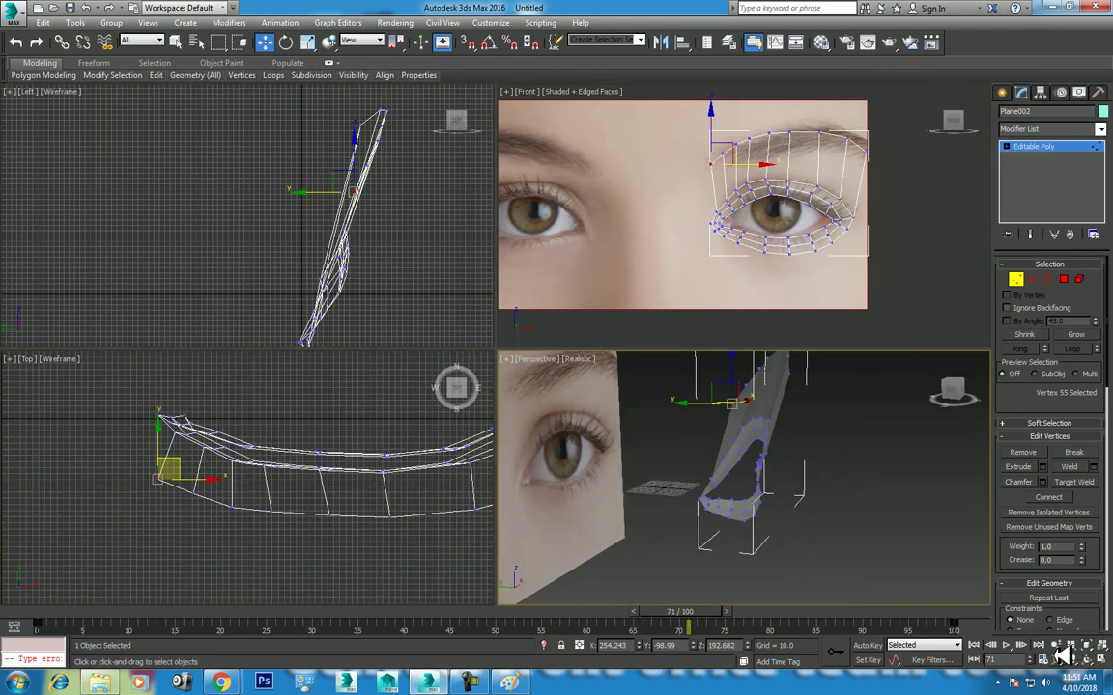
{"action": "left_click", "coordinate": [1085, 660]}
{"action": "left_click_drag", "start_coordinate": [816, 597], "coordinate": [792, 488]}
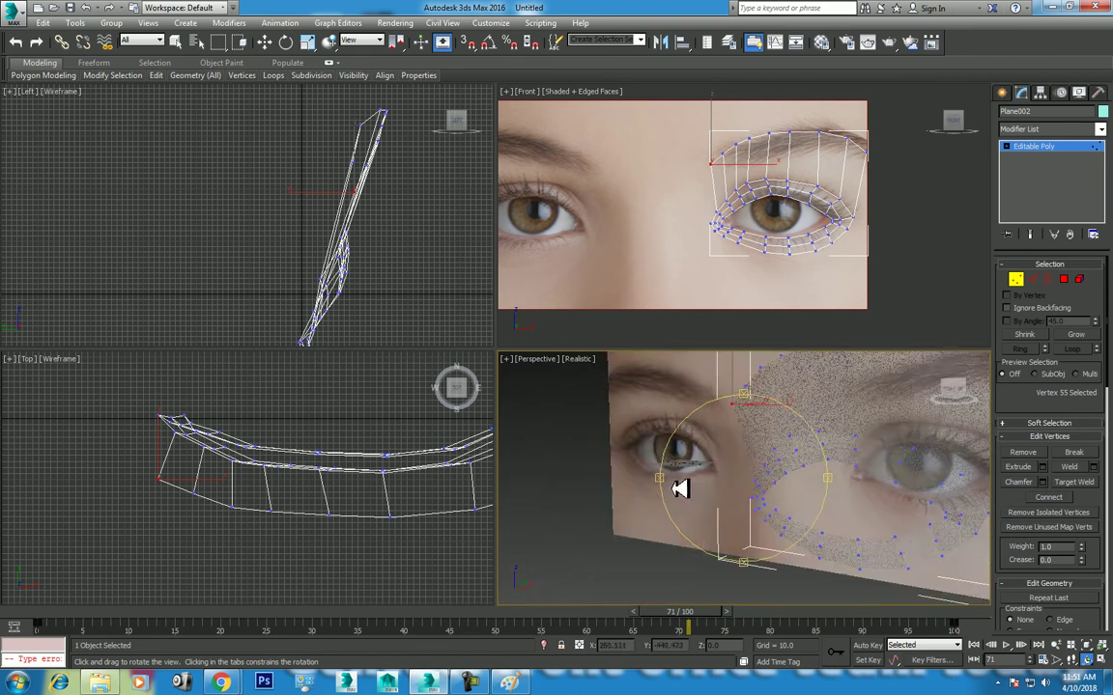
{"action": "key", "text": "w"}
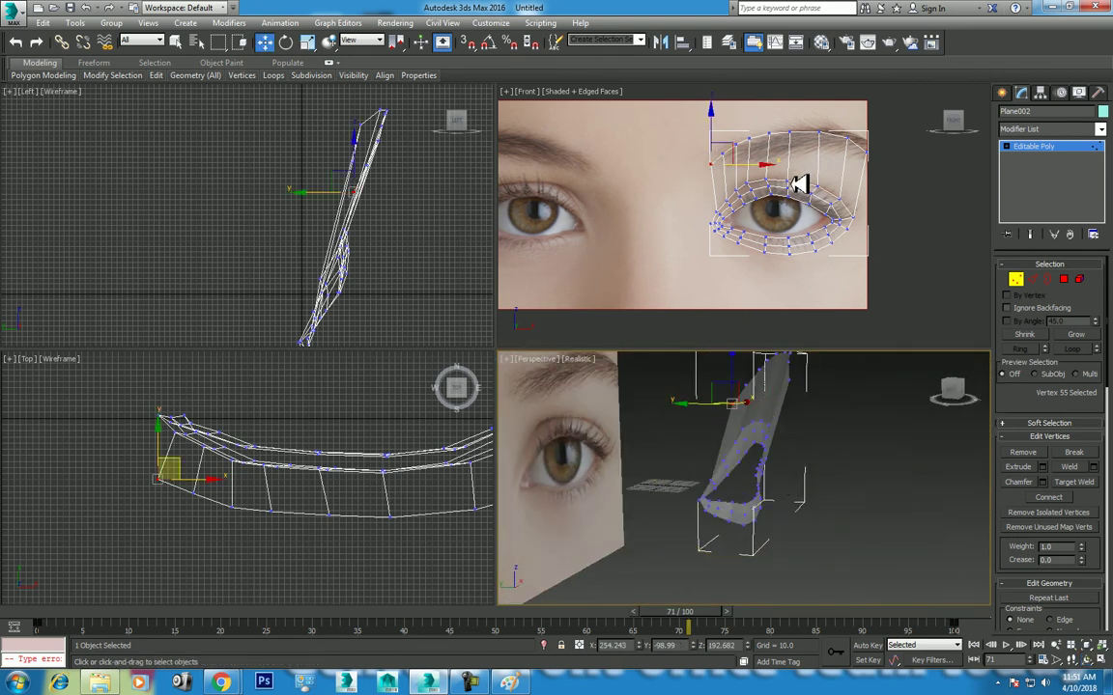
{"action": "middle_click_drag", "start_coordinate": [795, 292], "coordinate": [804, 236]}
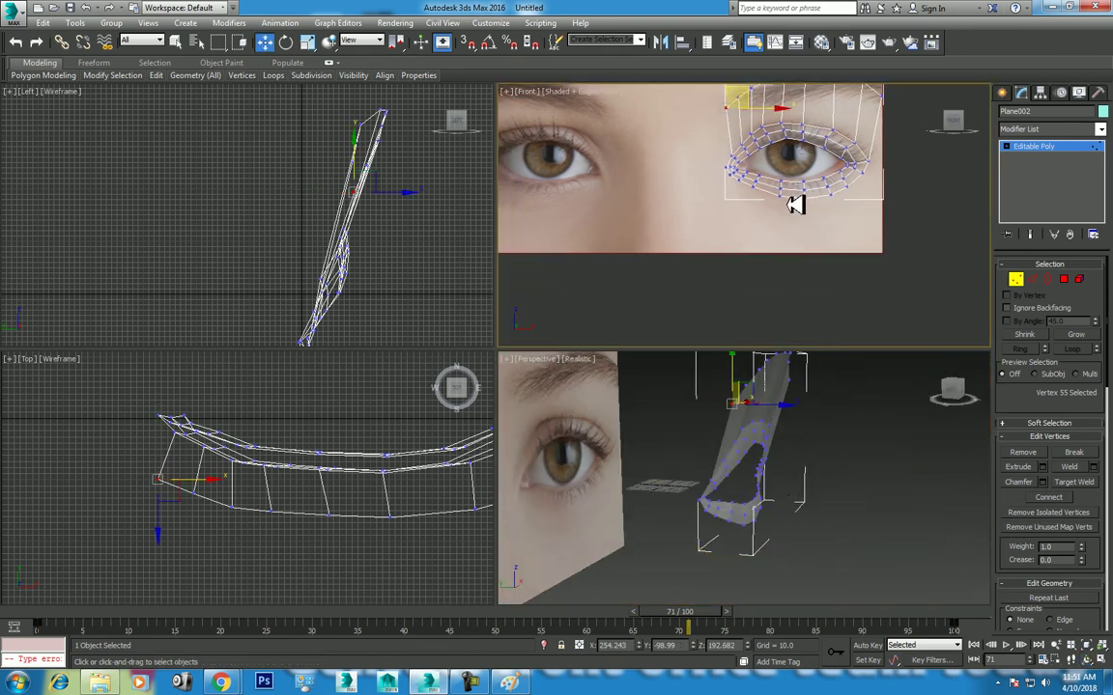
{"action": "scroll", "coordinate": [795, 205], "scroll_direction": "up", "scroll_amount": 2}
{"action": "scroll", "coordinate": [808, 129], "scroll_direction": "up", "scroll_amount": 2}
{"action": "key", "text": "1"}
{"action": "key", "text": "2"}
{"action": "left_click", "coordinate": [725, 214]}
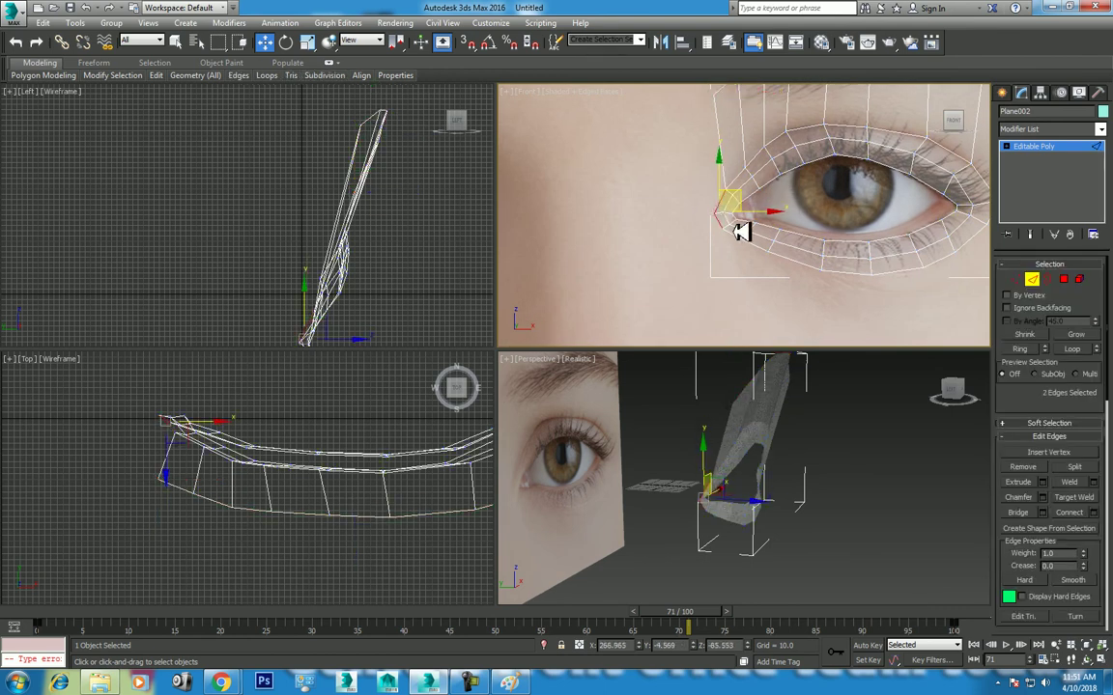
Step: Extend the three inner-corner edges toward the nose and scale the new edges into shape
{"action": "left_click", "coordinate": [727, 199], "text": "ctrl"}
{"action": "scroll", "coordinate": [724, 199], "scroll_direction": "down", "scroll_amount": 2}
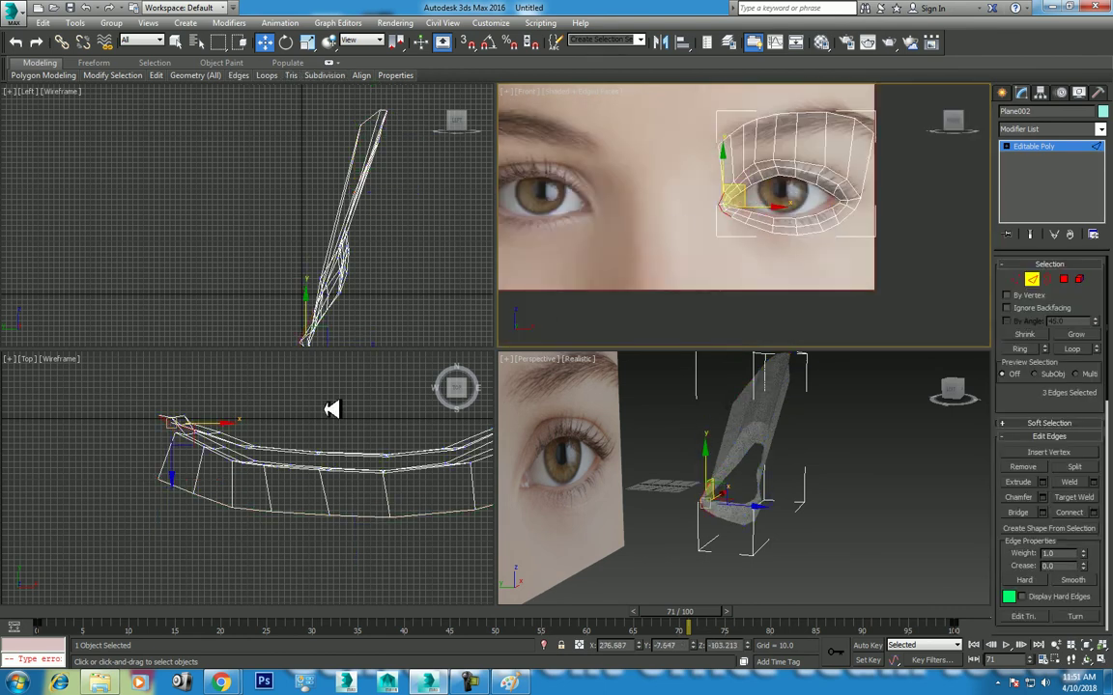
{"action": "middle_click_drag", "start_coordinate": [350, 191], "coordinate": [386, 112]}
{"action": "middle_click_drag", "start_coordinate": [710, 197], "coordinate": [740, 169]}
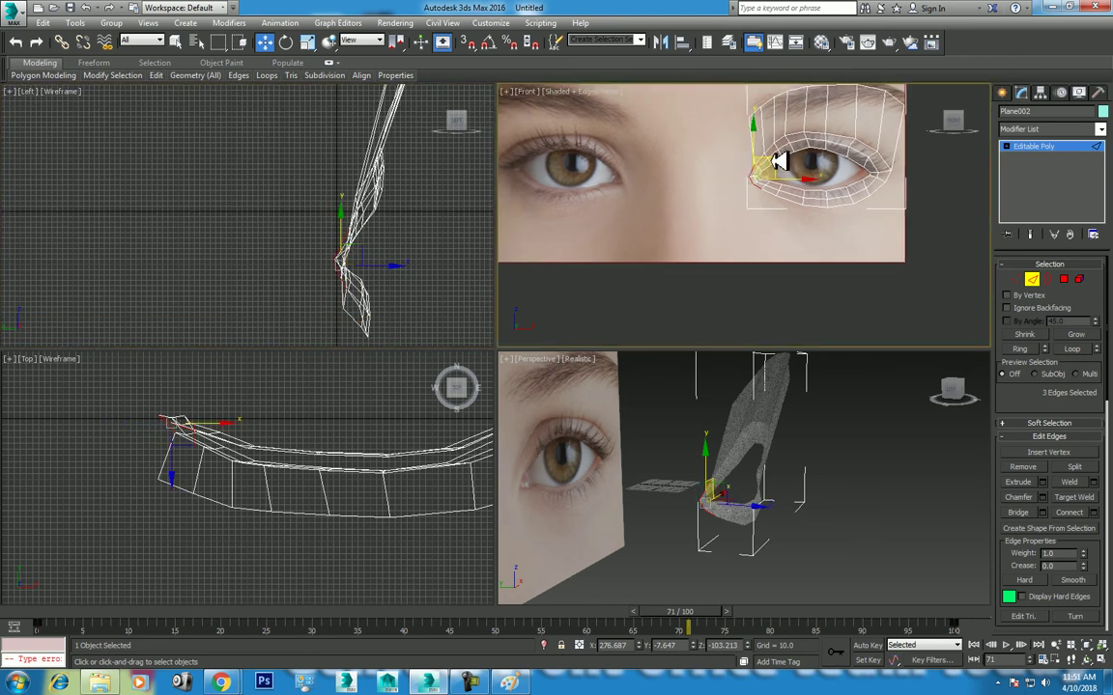
{"action": "left_click_drag", "start_coordinate": [780, 163], "coordinate": [707, 166], "text": "shift"}
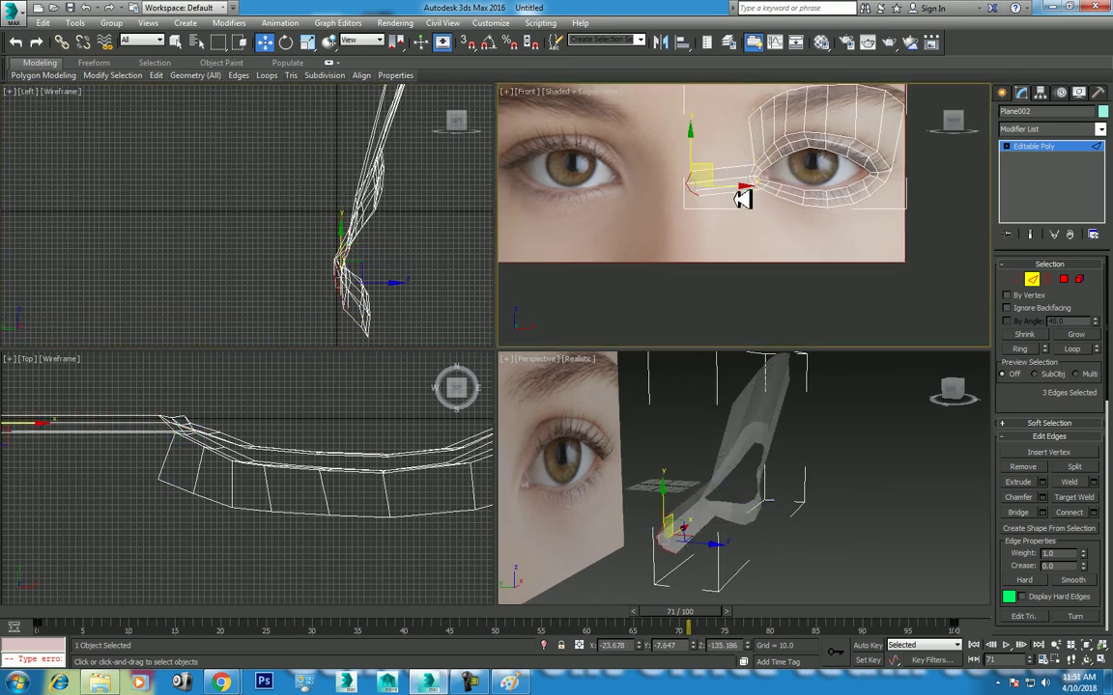
{"action": "key", "text": "r"}
{"action": "left_click_drag", "start_coordinate": [760, 189], "coordinate": [662, 169], "text": "shift"}
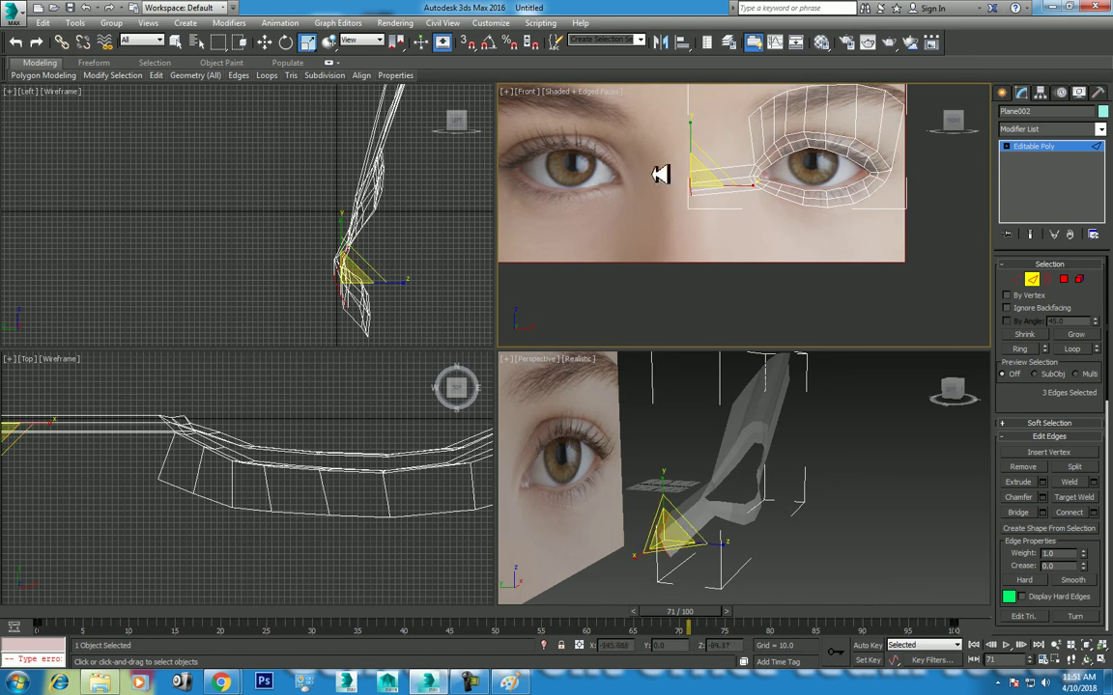
Step: Push the new nose-side strip back in depth in the Left viewport
{"action": "key", "text": "alt+w"}
{"action": "key", "text": "alt+w"}
{"action": "left_click_drag", "start_coordinate": [392, 274], "coordinate": [397, 280]}
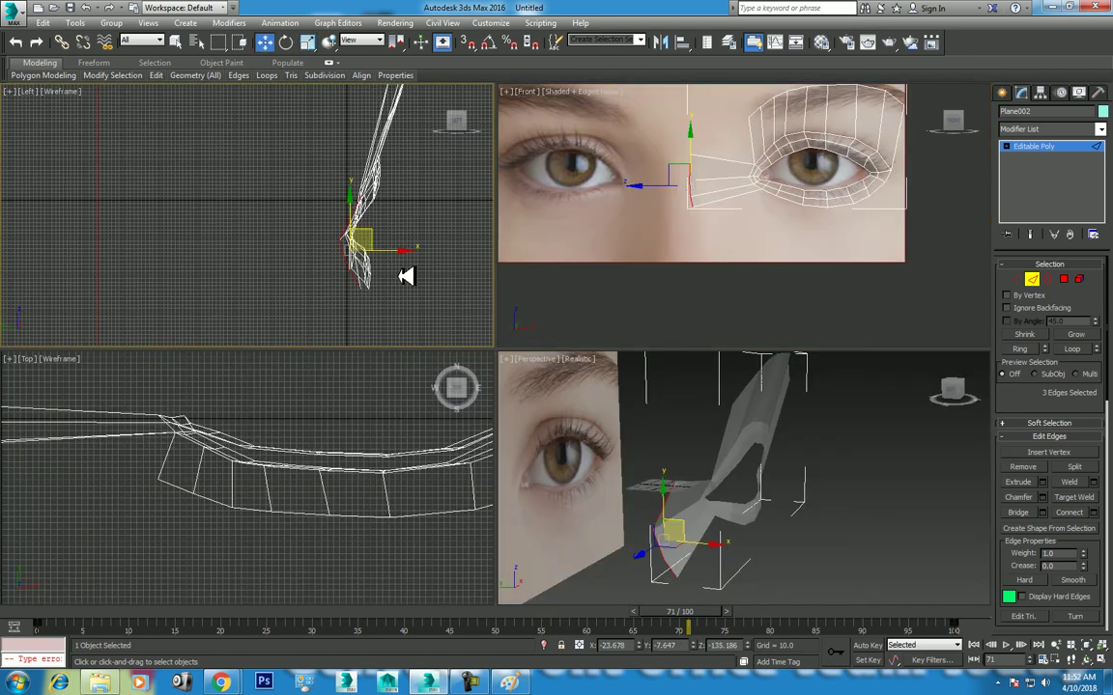
{"action": "middle_click_drag", "start_coordinate": [455, 270], "coordinate": [397, 269]}
{"action": "key", "text": "w"}
{"action": "left_click_drag", "start_coordinate": [345, 262], "coordinate": [406, 254], "text": "shift"}
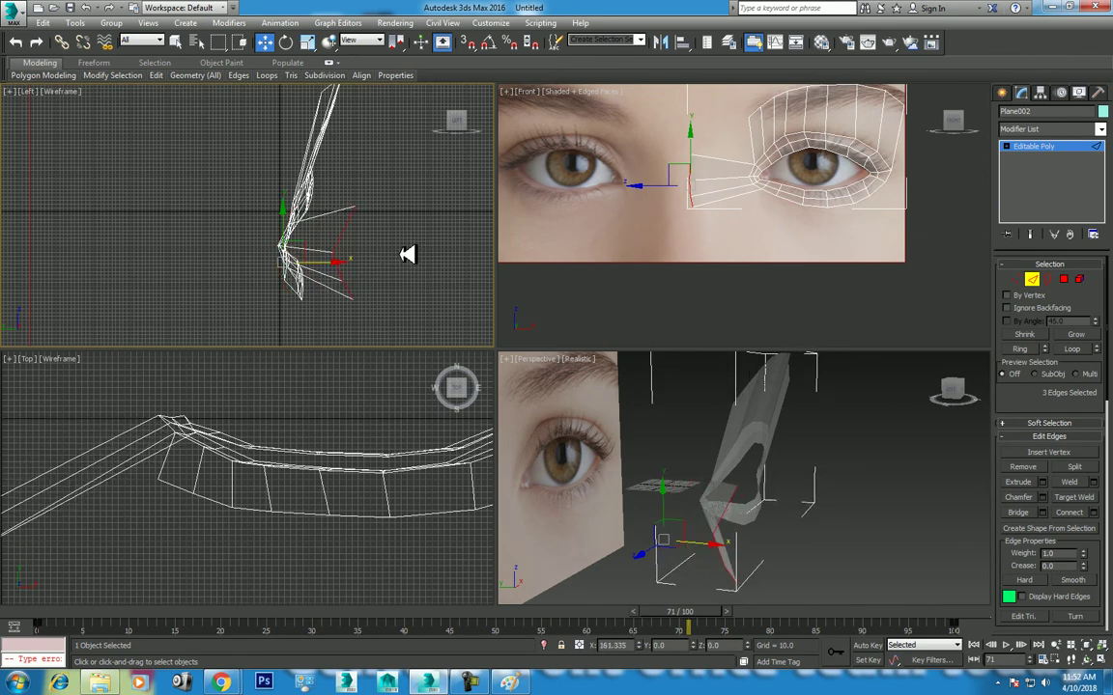
Step: Select the ring of edges across the new nose strip
{"action": "scroll", "coordinate": [770, 178], "scroll_direction": "up", "scroll_amount": 3}
{"action": "left_click", "coordinate": [683, 220]}
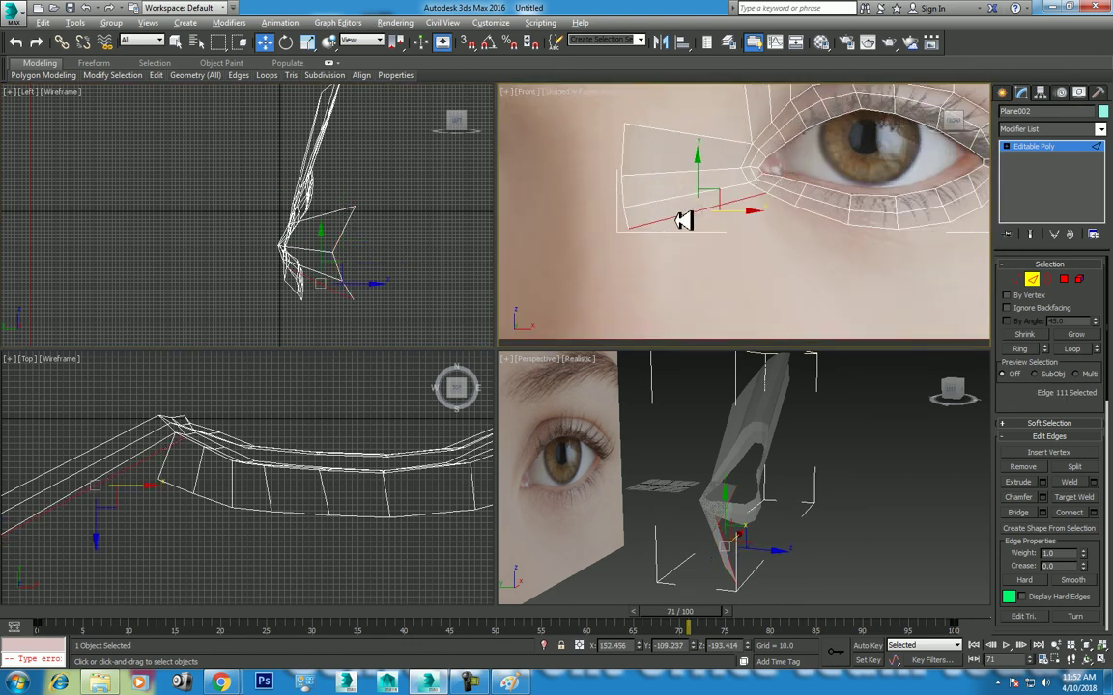
{"action": "key", "text": "alt+e"}
{"action": "key", "text": "Escape"}
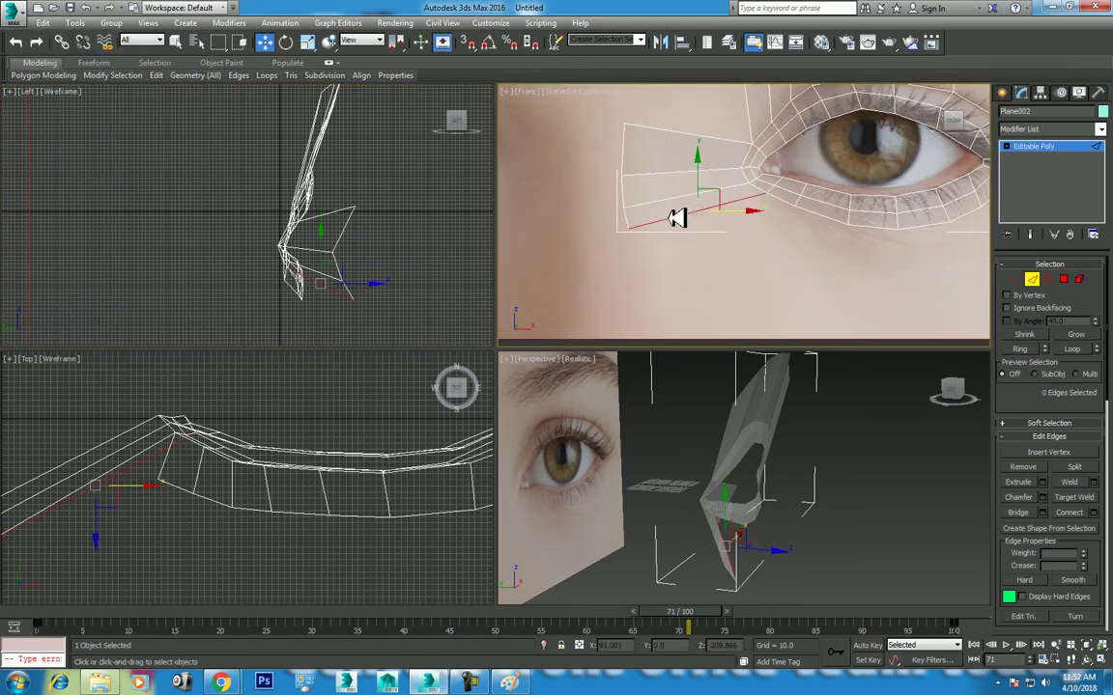
{"action": "left_click", "coordinate": [665, 171], "text": "shift"}
Step: Connect the selected ring to add an edge loop across the nose strip
{"action": "right_click", "coordinate": [649, 221]}
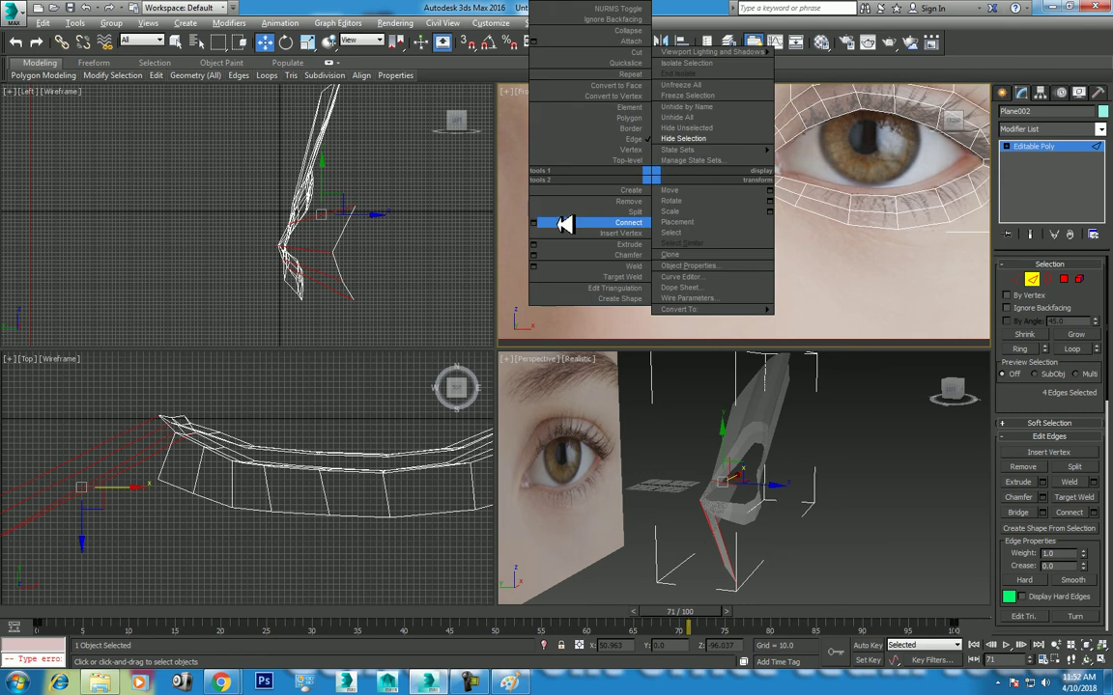
{"action": "left_click", "coordinate": [560, 221]}
{"action": "left_click", "coordinate": [749, 280]}
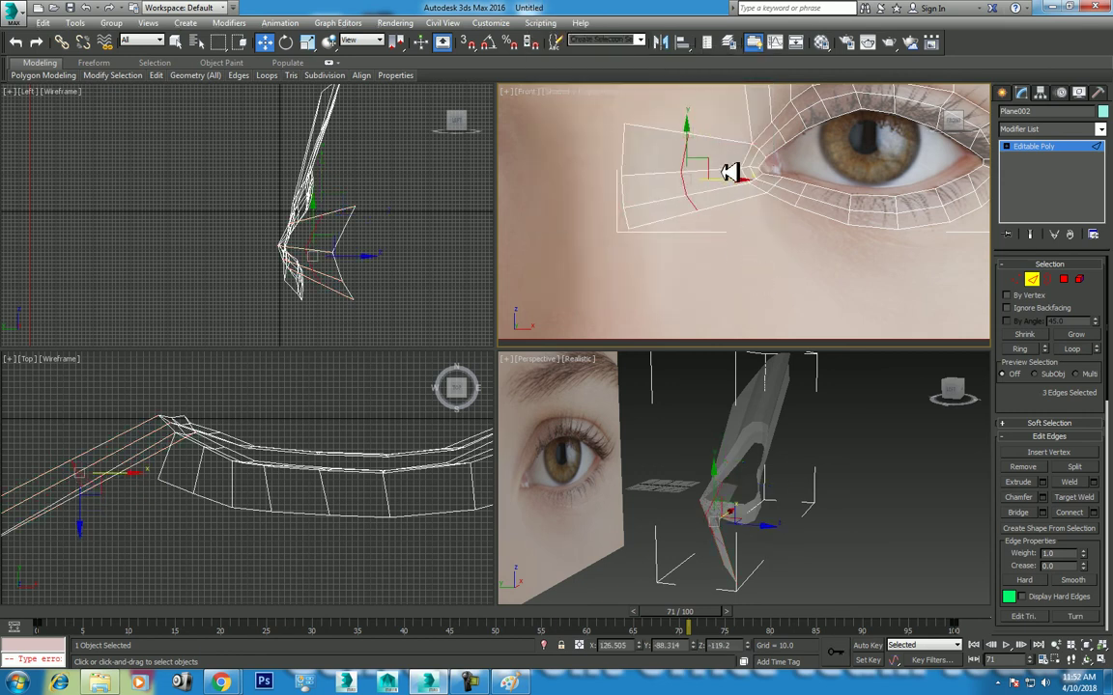
{"action": "key", "text": "alt+w"}
{"action": "key", "text": "alt+w"}
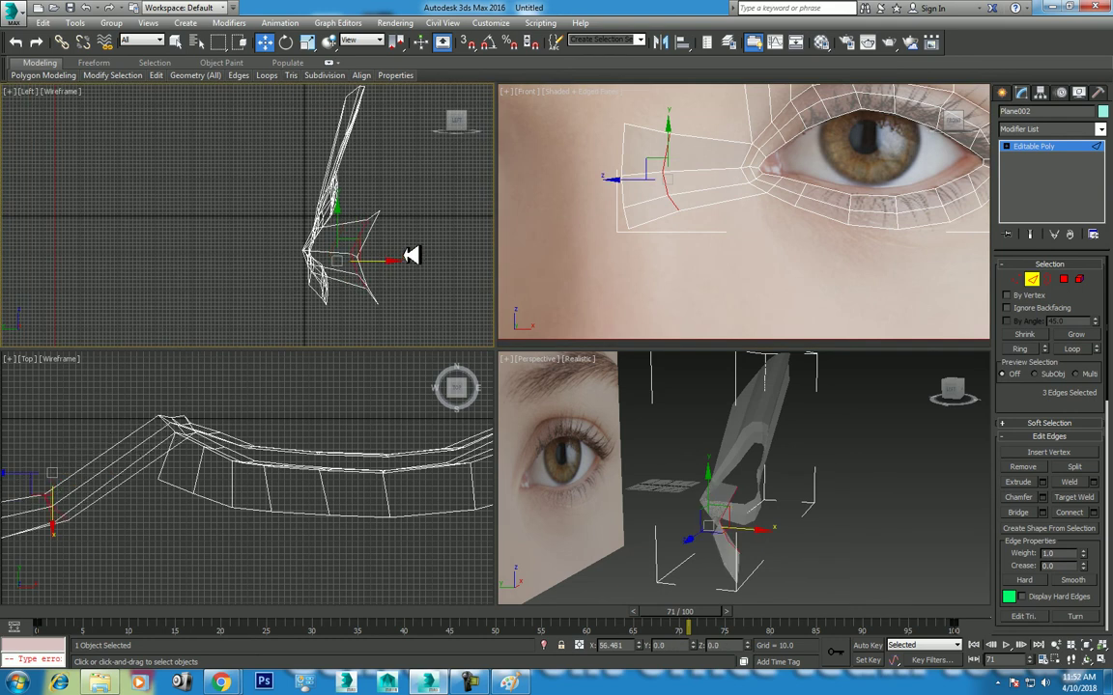
Step: Select the edge loop on the mesh's left side
{"action": "left_click", "coordinate": [626, 143]}
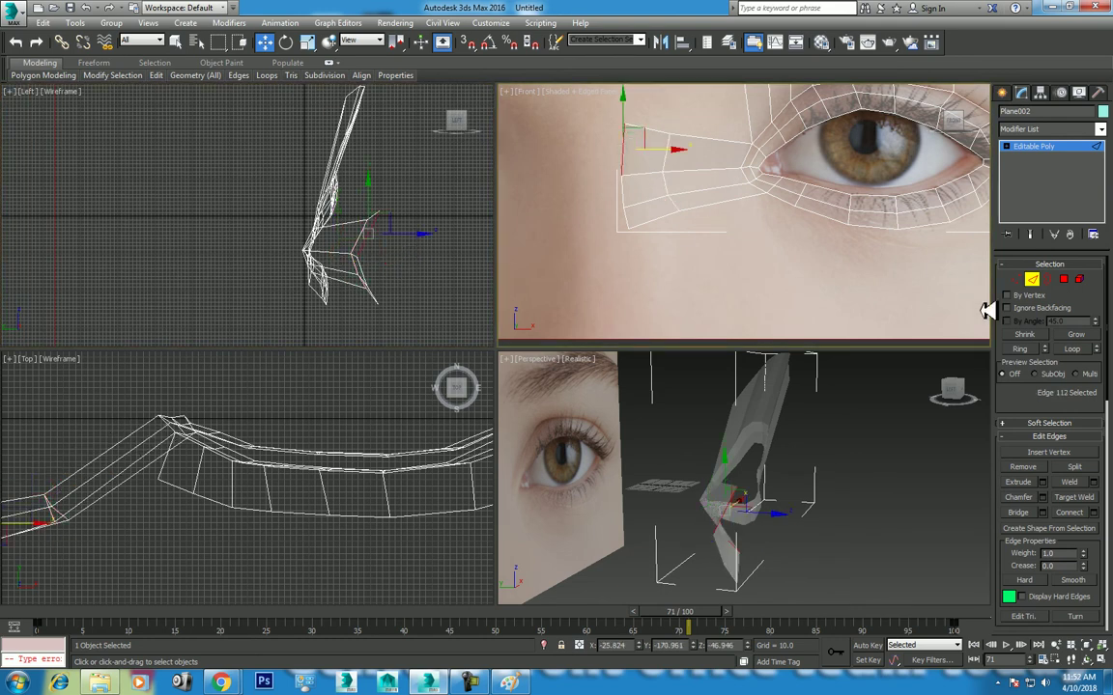
{"action": "left_click", "coordinate": [1087, 349]}
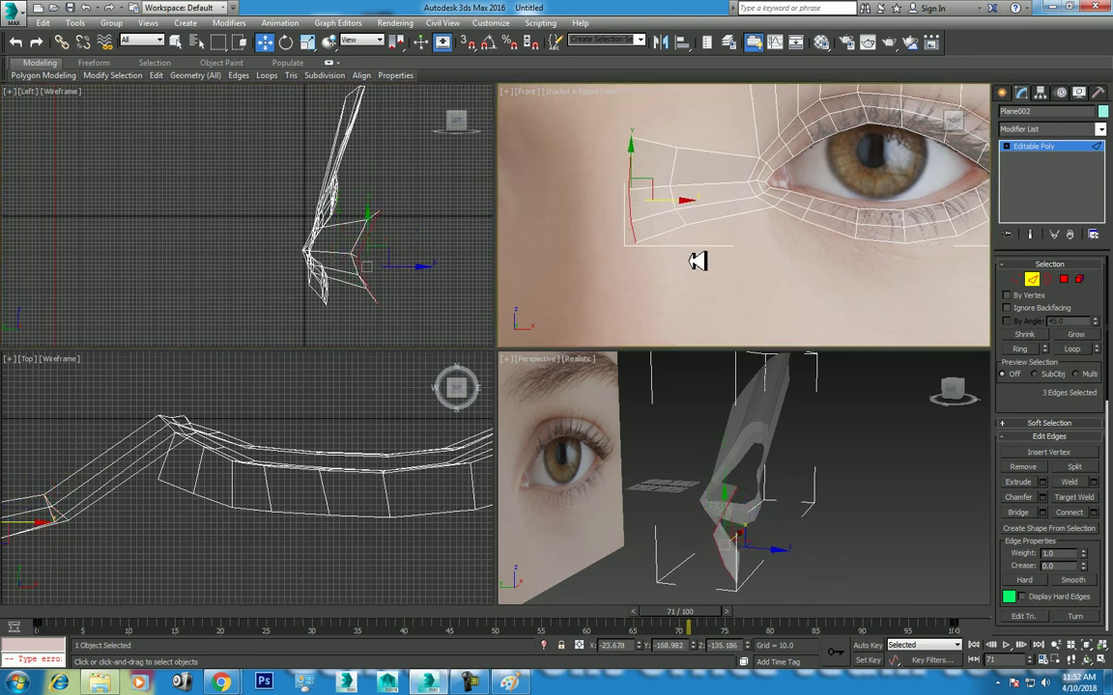
{"action": "key", "text": "r"}
{"action": "key", "text": "w"}
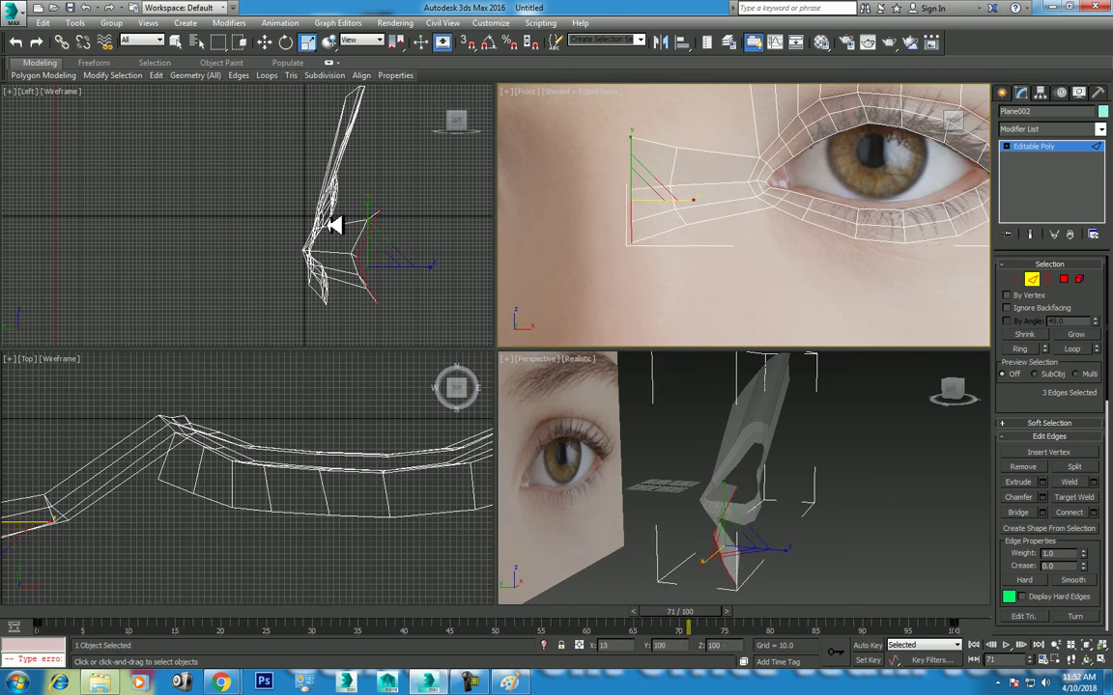
Step: Loop-select the edge at the mesh's inner end and nudge it slightly sideways and back
{"action": "left_click", "coordinate": [674, 168]}
{"action": "left_click", "coordinate": [1078, 351]}
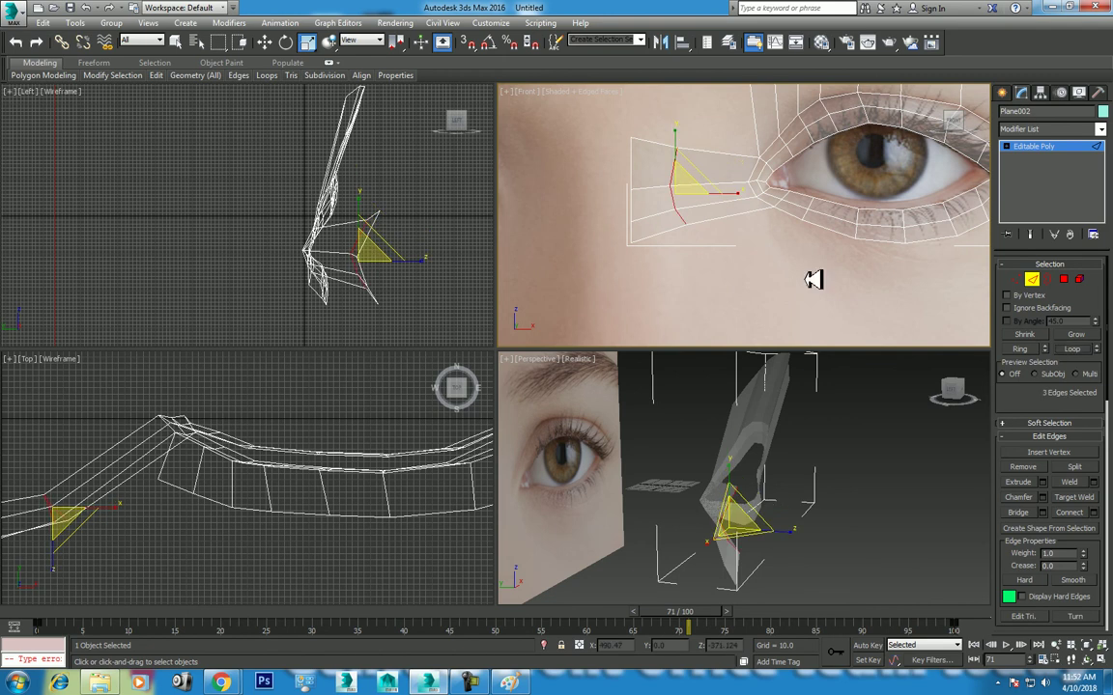
{"action": "key", "text": "w"}
{"action": "left_click_drag", "start_coordinate": [420, 262], "coordinate": [420, 262]}
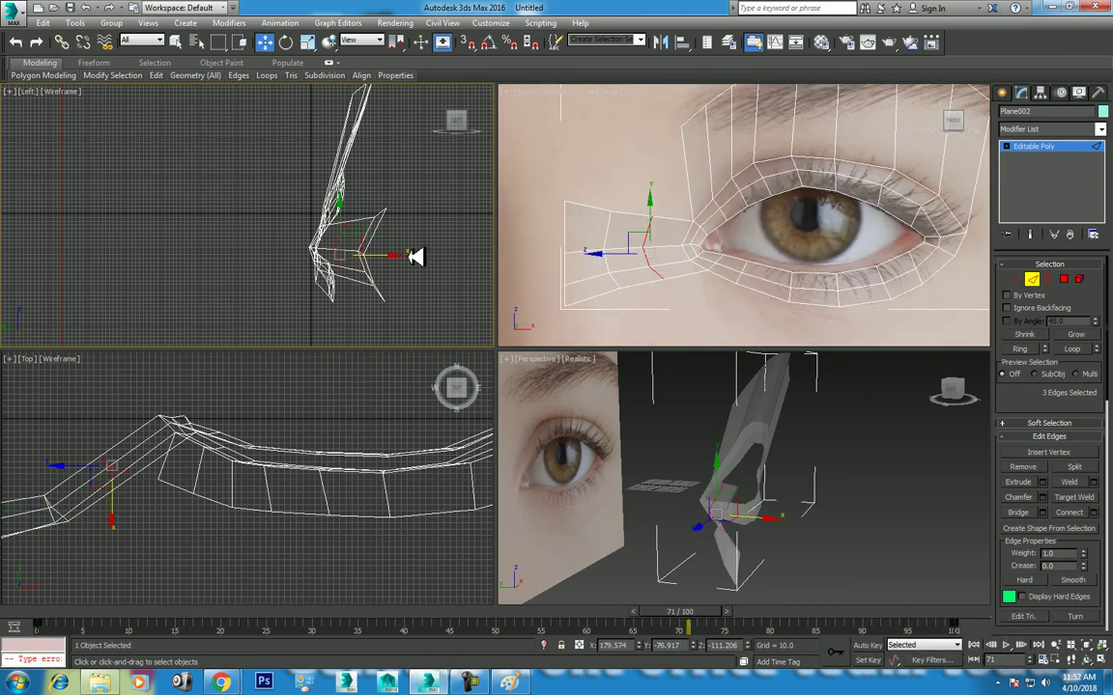
{"action": "middle_click_drag", "start_coordinate": [361, 251], "coordinate": [384, 235]}
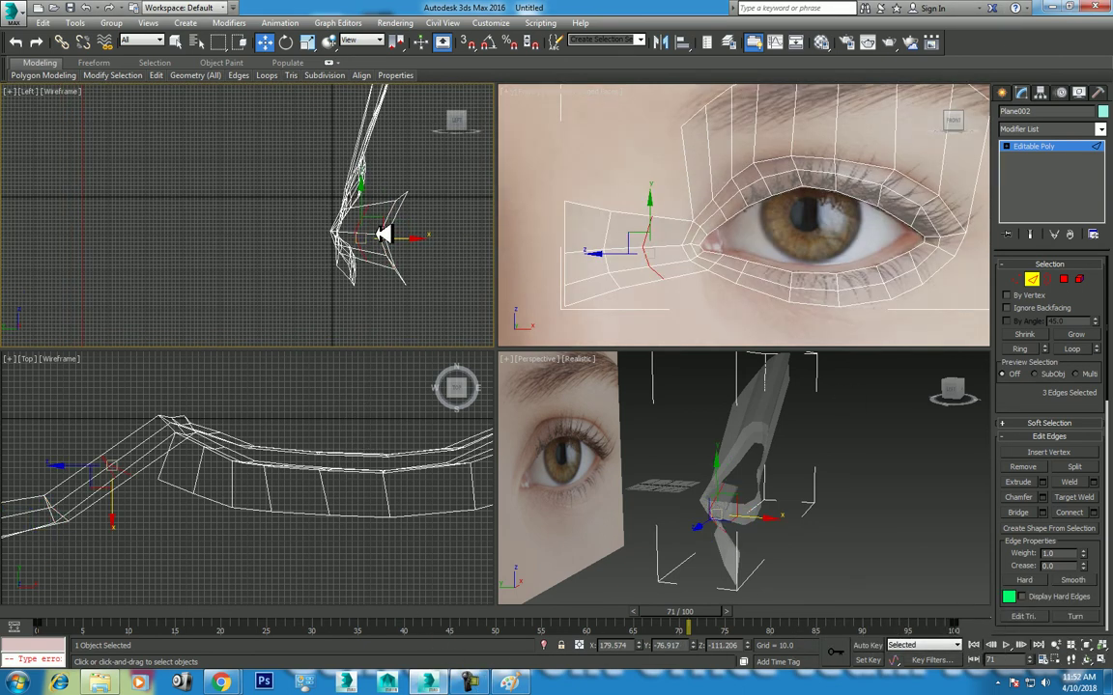
{"action": "left_click_drag", "start_coordinate": [408, 239], "coordinate": [414, 236]}
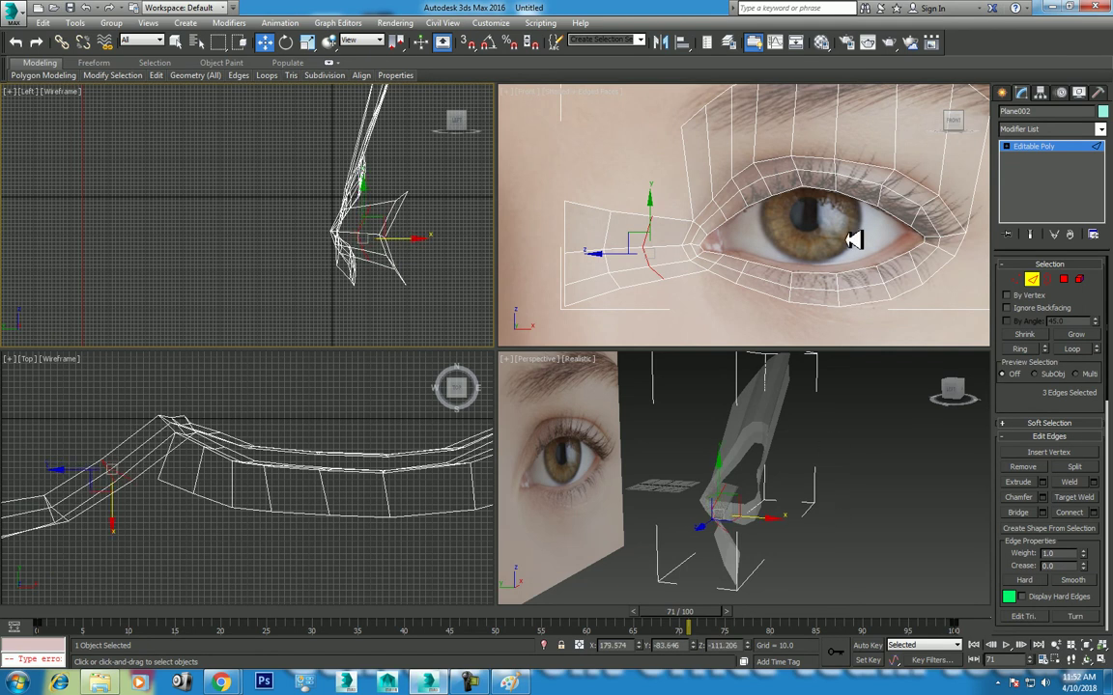
{"action": "middle_click_drag", "start_coordinate": [775, 204], "coordinate": [775, 230]}
Step: Ring and Connect the brow edge to add a horizontal loop, then slide it into place
{"action": "scroll", "coordinate": [705, 208], "scroll_direction": "up", "scroll_amount": 3}
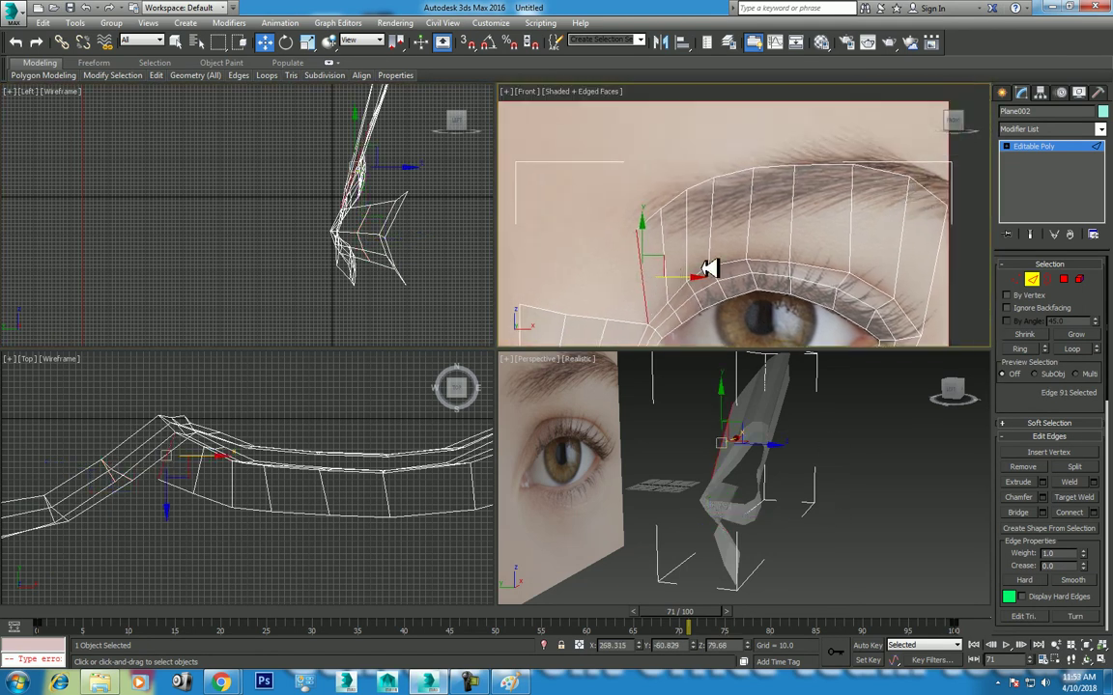
{"action": "key", "text": "alt+w"}
{"action": "middle_click_drag", "start_coordinate": [693, 279], "coordinate": [601, 174]}
{"action": "key", "text": "alt+r"}
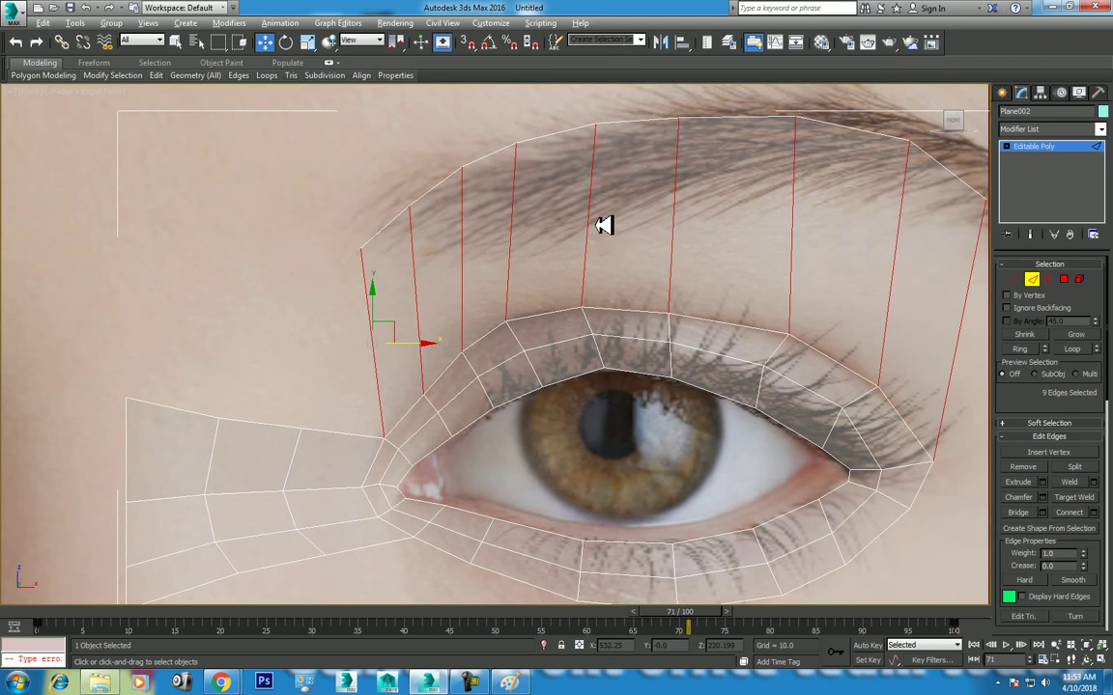
{"action": "key", "text": "ctrl+shift+e"}
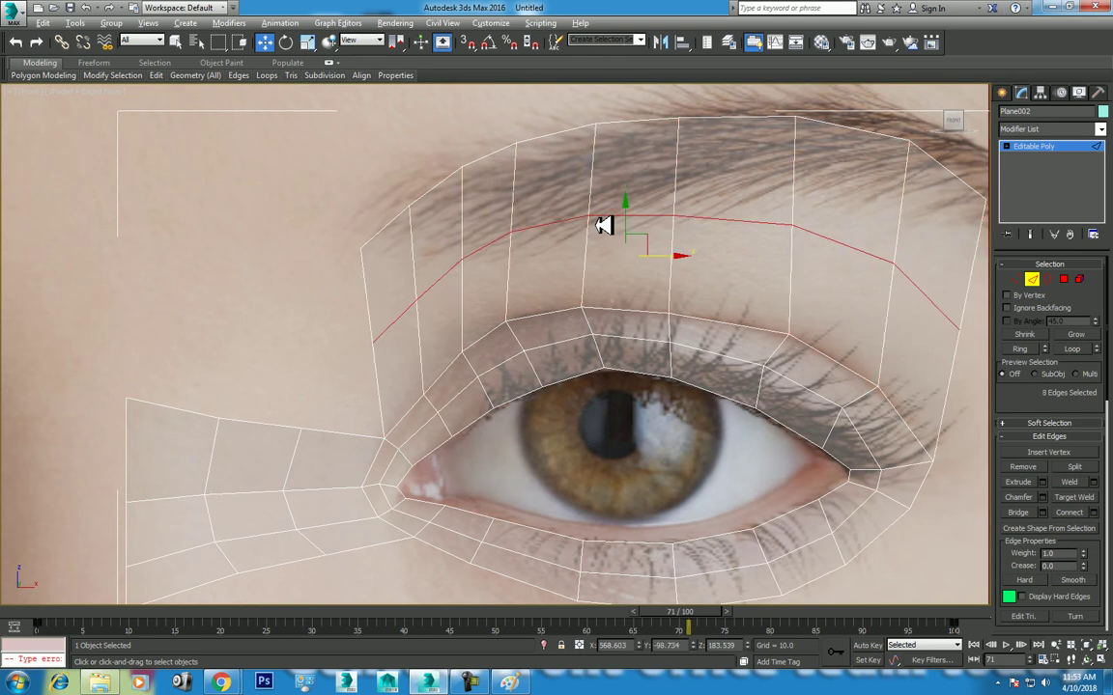
{"action": "key", "text": "alt+w"}
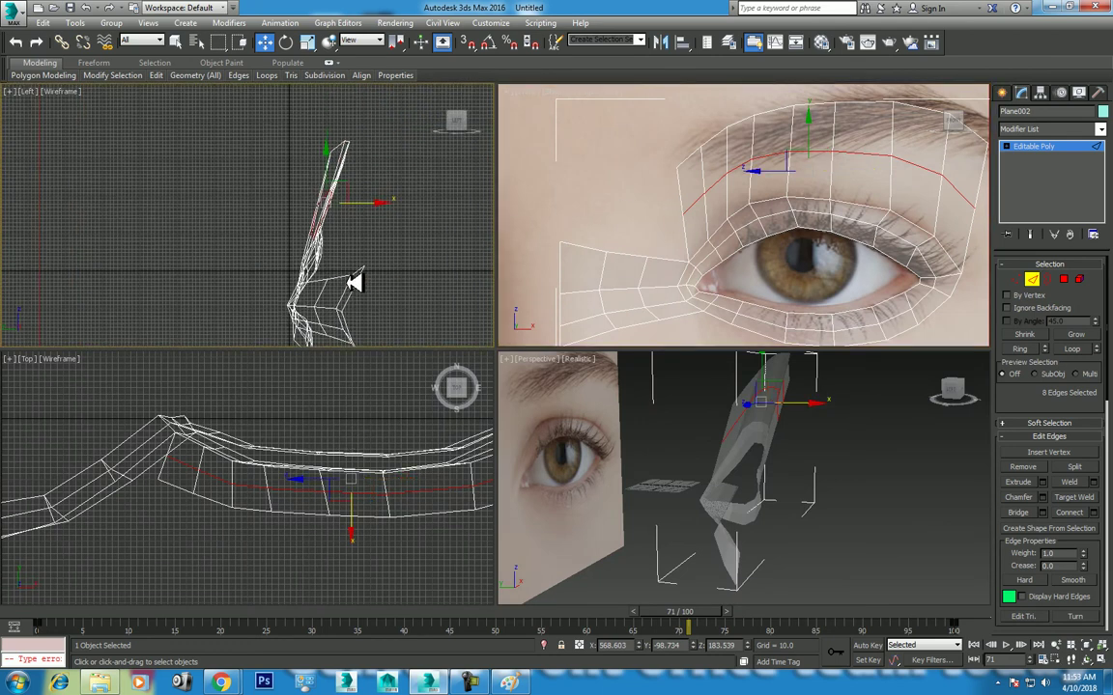
{"action": "scroll", "coordinate": [367, 216], "scroll_direction": "up", "scroll_amount": 3}
{"action": "scroll", "coordinate": [382, 166], "scroll_direction": "up", "scroll_amount": 2}
{"action": "left_click_drag", "start_coordinate": [385, 156], "coordinate": [396, 167]}
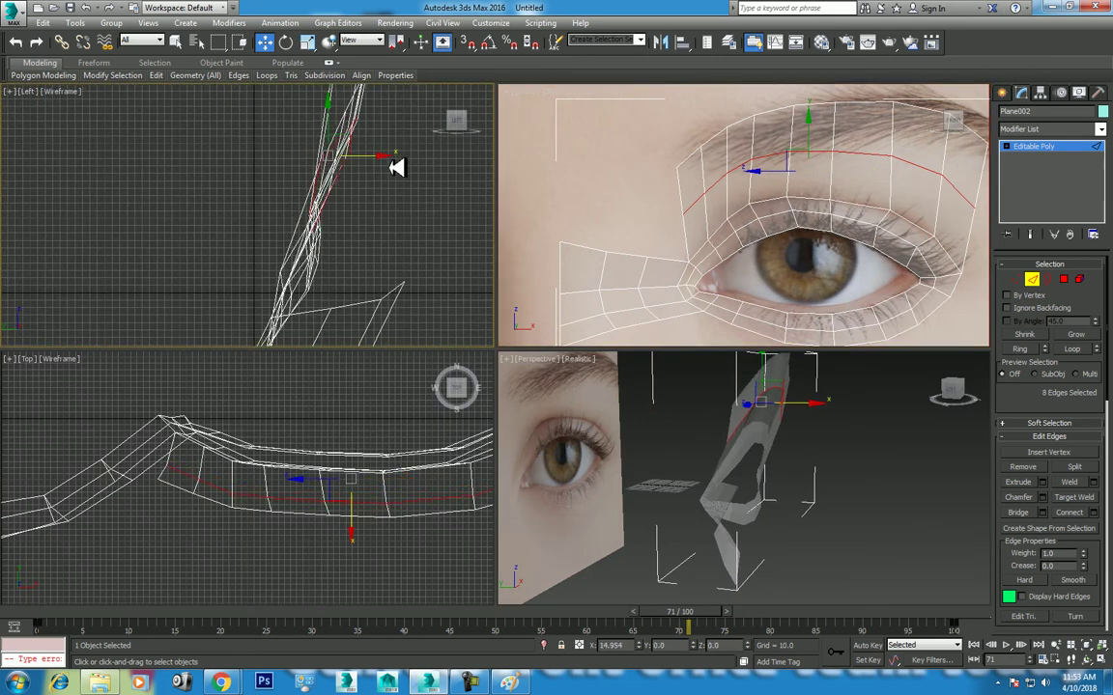
Step: Orbit the perspective view around the eye mesh to inspect the new loop
{"action": "middle_click_drag", "start_coordinate": [778, 534], "coordinate": [811, 515], "text": "alt"}
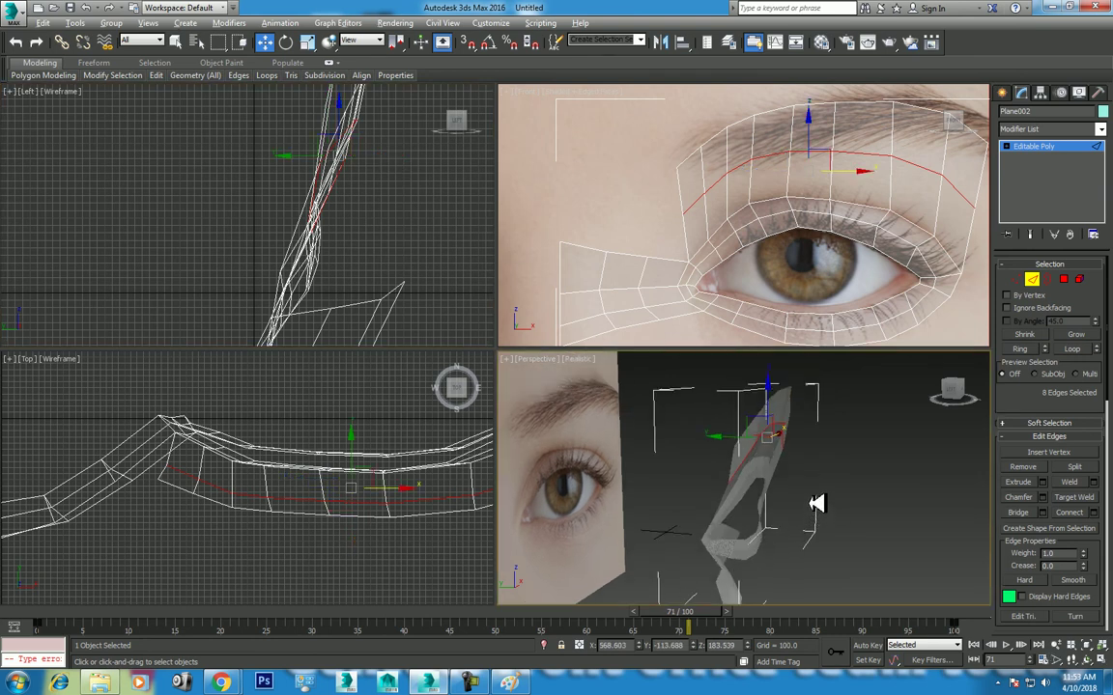
{"action": "key", "text": "alt+w"}
{"action": "left_click", "coordinate": [1086, 659]}
{"action": "mouse_move", "coordinate": [541, 386]}
{"action": "left_mouse_down"}
{"action": "mouse_move", "coordinate": [423, 340]}
{"action": "mouse_move", "coordinate": [509, 360]}
{"action": "mouse_move", "coordinate": [523, 333]}
{"action": "mouse_move", "coordinate": [496, 356]}
{"action": "left_mouse_up"}
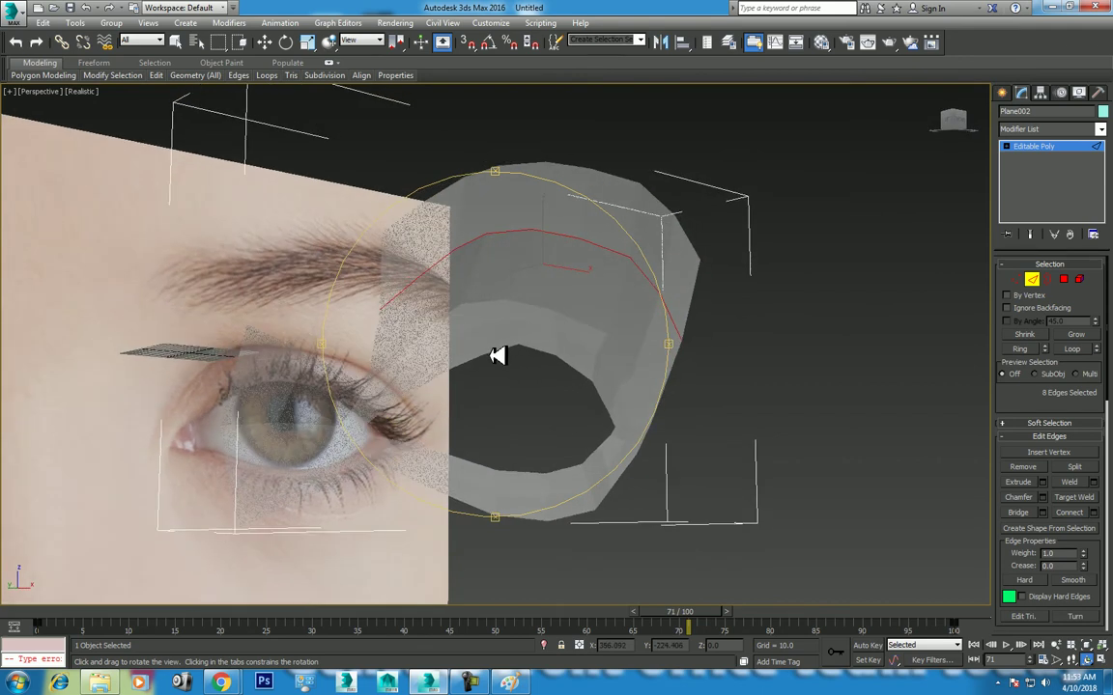
{"action": "key", "text": "alt+w"}
{"action": "mouse_move", "coordinate": [766, 201]}
{"action": "left_mouse_down"}
{"action": "mouse_move", "coordinate": [750, 241]}
{"action": "mouse_move", "coordinate": [704, 231]}
{"action": "mouse_move", "coordinate": [738, 211]}
{"action": "mouse_move", "coordinate": [745, 231]}
{"action": "mouse_move", "coordinate": [740, 216]}
{"action": "mouse_move", "coordinate": [653, 216]}
{"action": "left_mouse_up"}
{"action": "key", "text": "w"}
{"action": "mouse_move", "coordinate": [653, 216]}
{"action": "middle_mouse_down", "text": "alt"}
{"action": "mouse_move", "coordinate": [644, 279]}
{"action": "mouse_move", "coordinate": [657, 278]}
{"action": "mouse_move", "coordinate": [665, 153]}
{"action": "mouse_move", "coordinate": [726, 193]}
{"action": "middle_mouse_up", "text": "alt"}
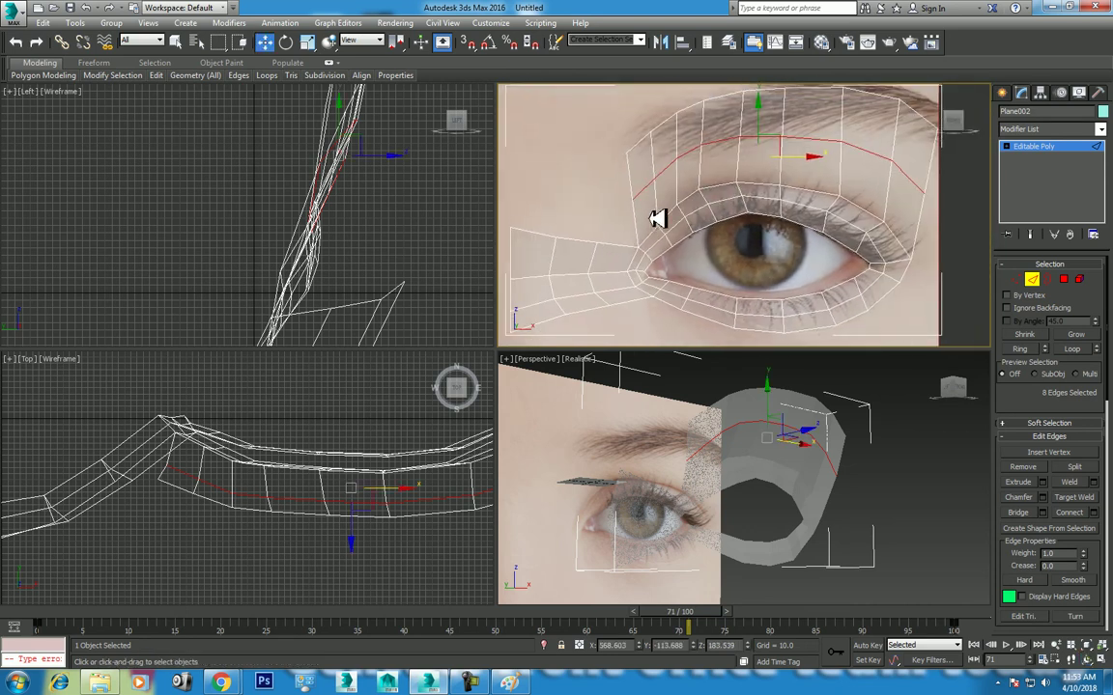
Step: Ring and Connect a vertical edge above the eye to add a second horizontal loop
{"action": "left_click", "coordinate": [641, 218]}
{"action": "key", "text": "alt+r"}
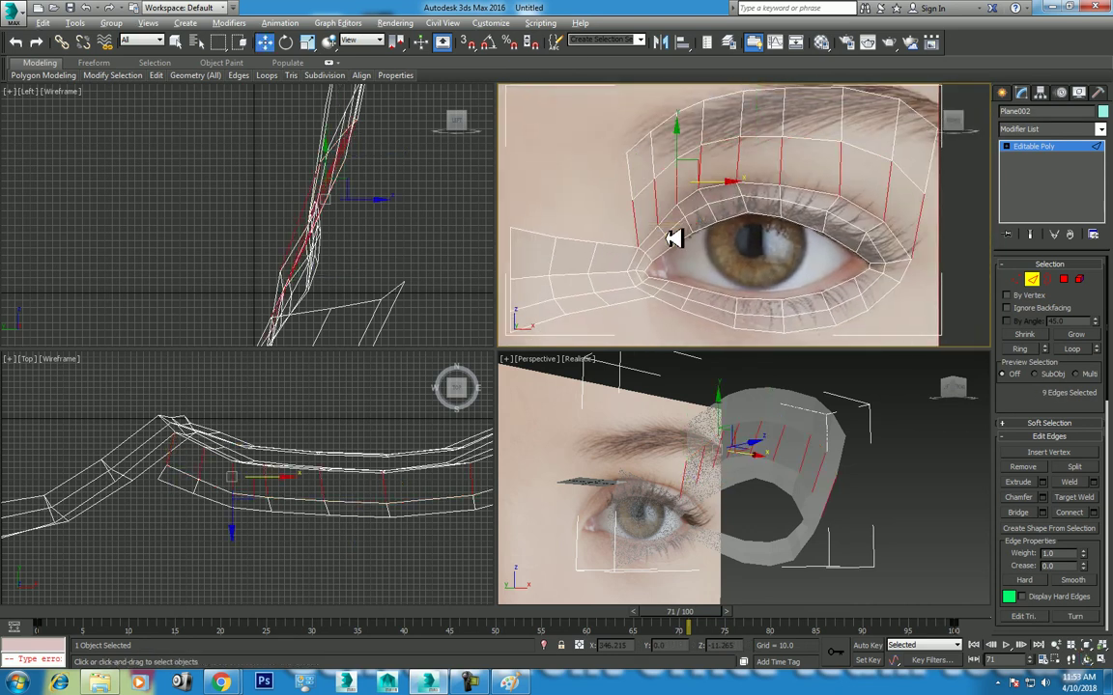
{"action": "key", "text": "ctrl+shift+e"}
{"action": "key", "text": "alt+w"}
{"action": "key", "text": "alt+w"}
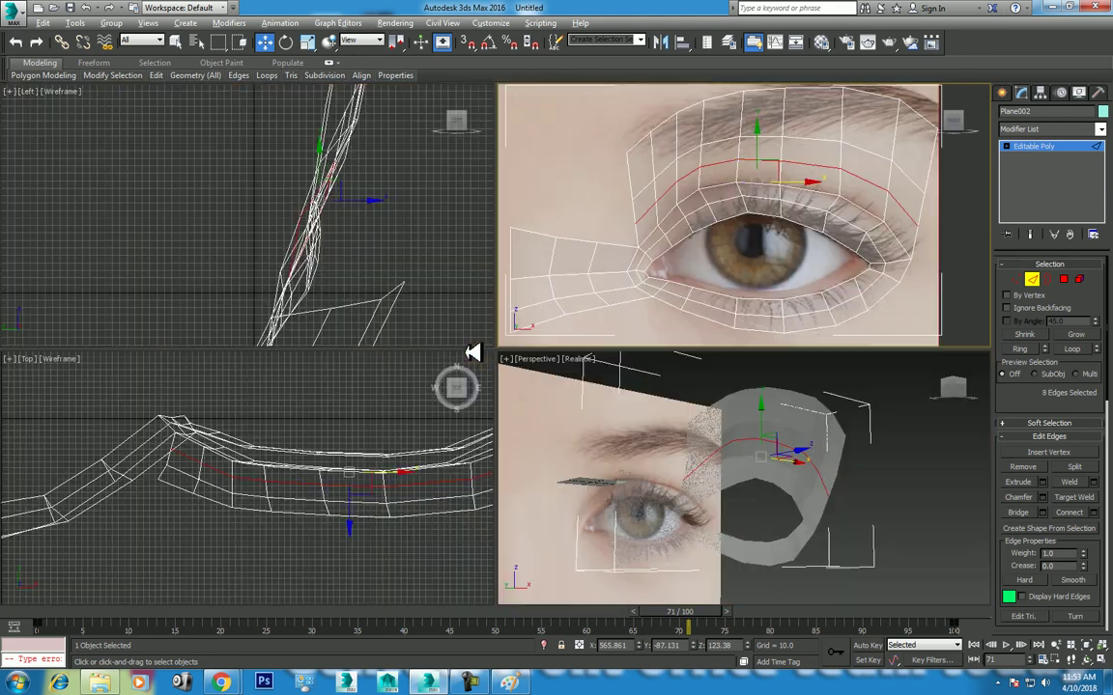
{"action": "middle_click_drag", "start_coordinate": [373, 213], "coordinate": [375, 211]}
{"action": "scroll", "coordinate": [375, 212], "scroll_direction": "up", "scroll_amount": 2}
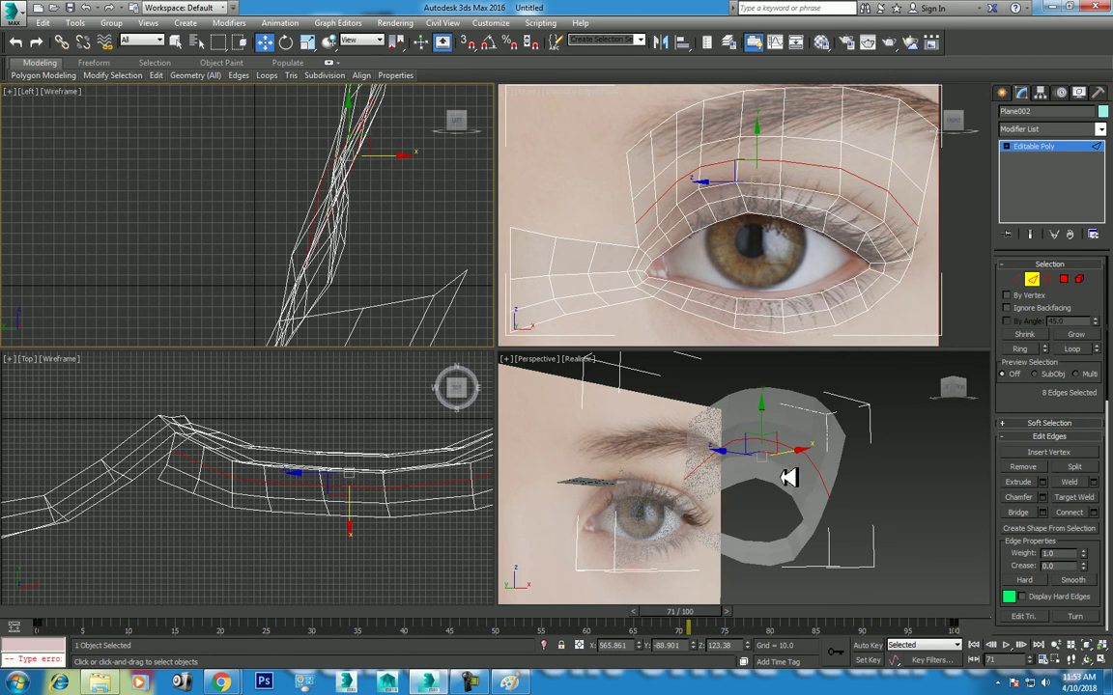
{"action": "middle_click_drag", "start_coordinate": [784, 200], "coordinate": [753, 241]}
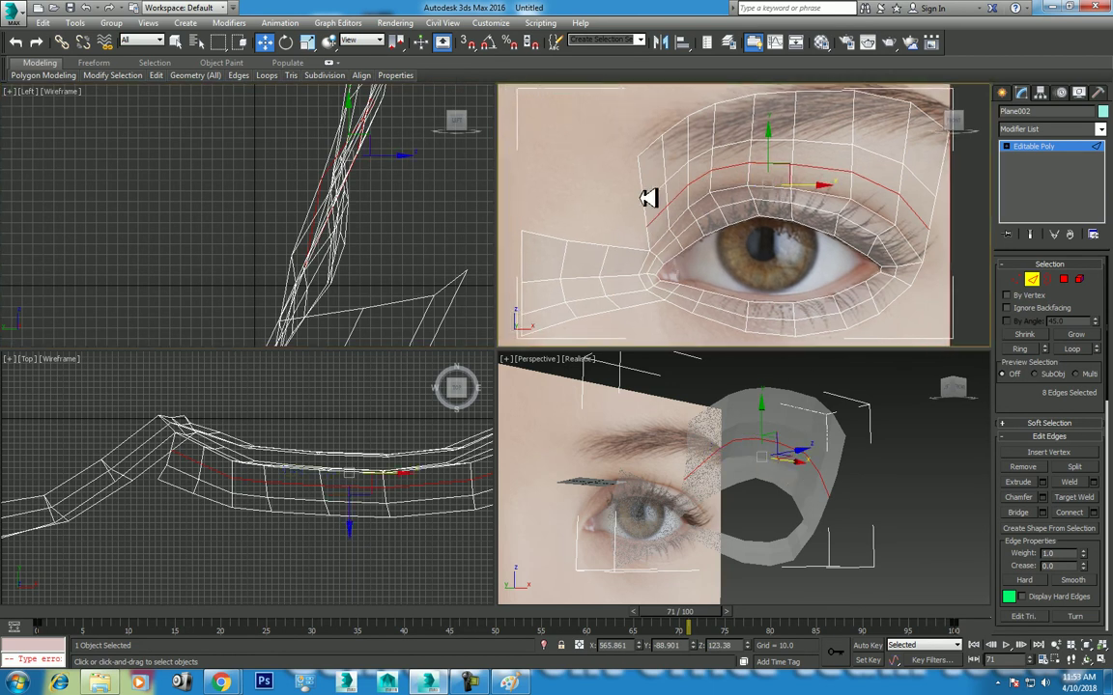
{"action": "middle_click_drag", "start_coordinate": [666, 159], "coordinate": [629, 219]}
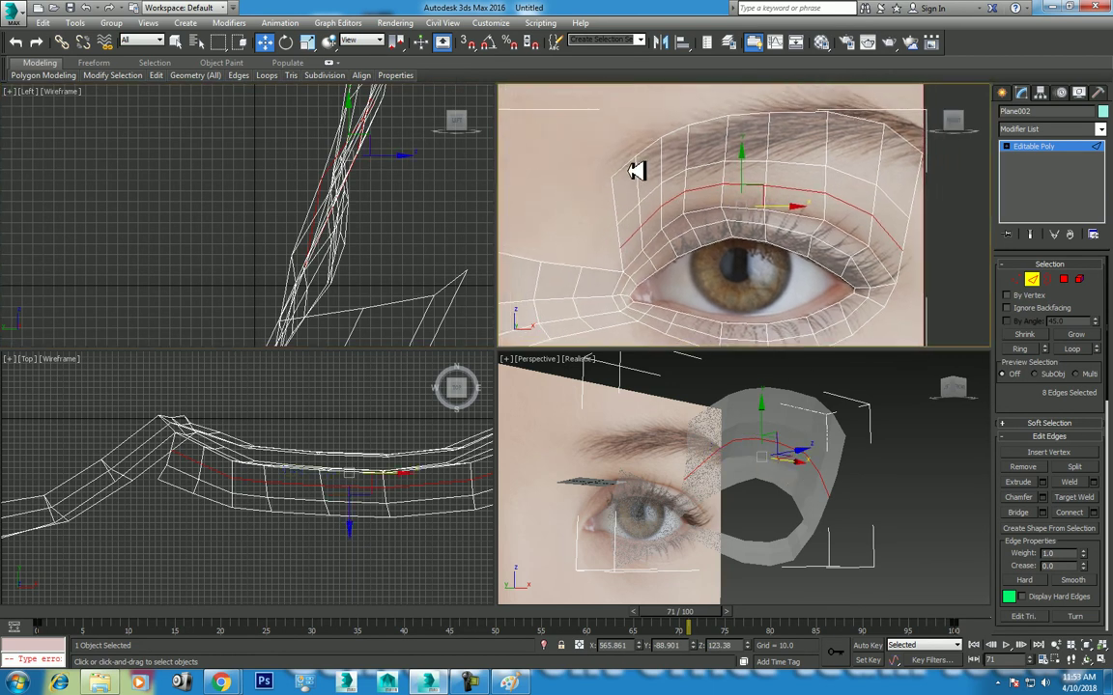
Step: Reposition two vertices at the eye mesh's upper inner corner to match the photo
{"action": "left_click", "coordinate": [638, 207]}
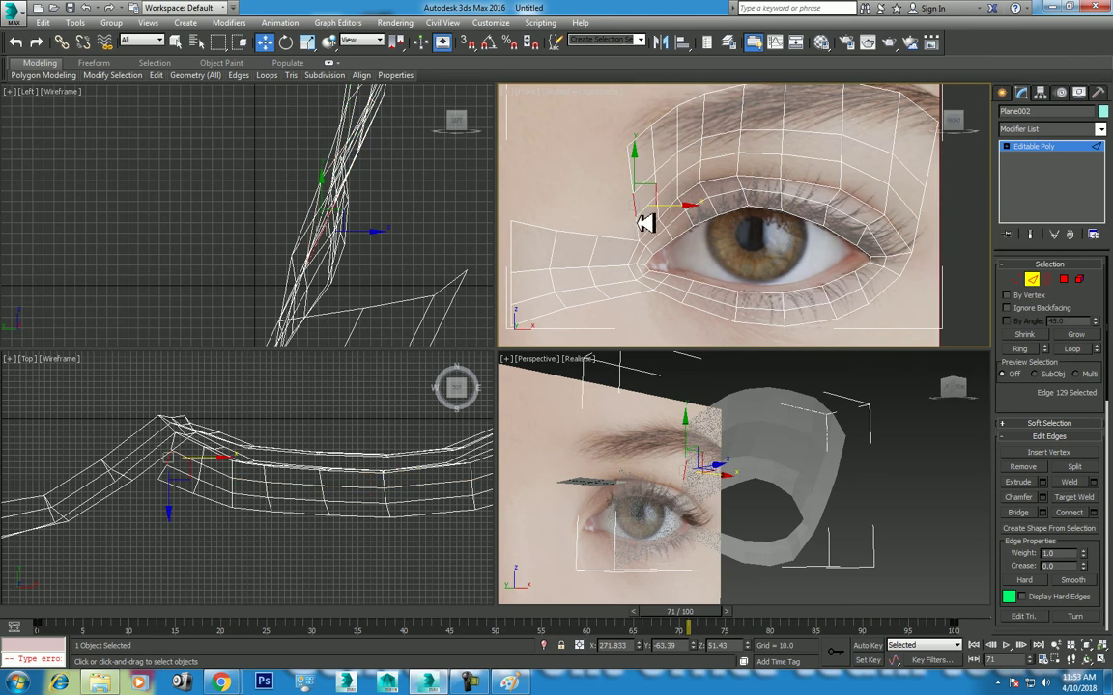
{"action": "key", "text": "1"}
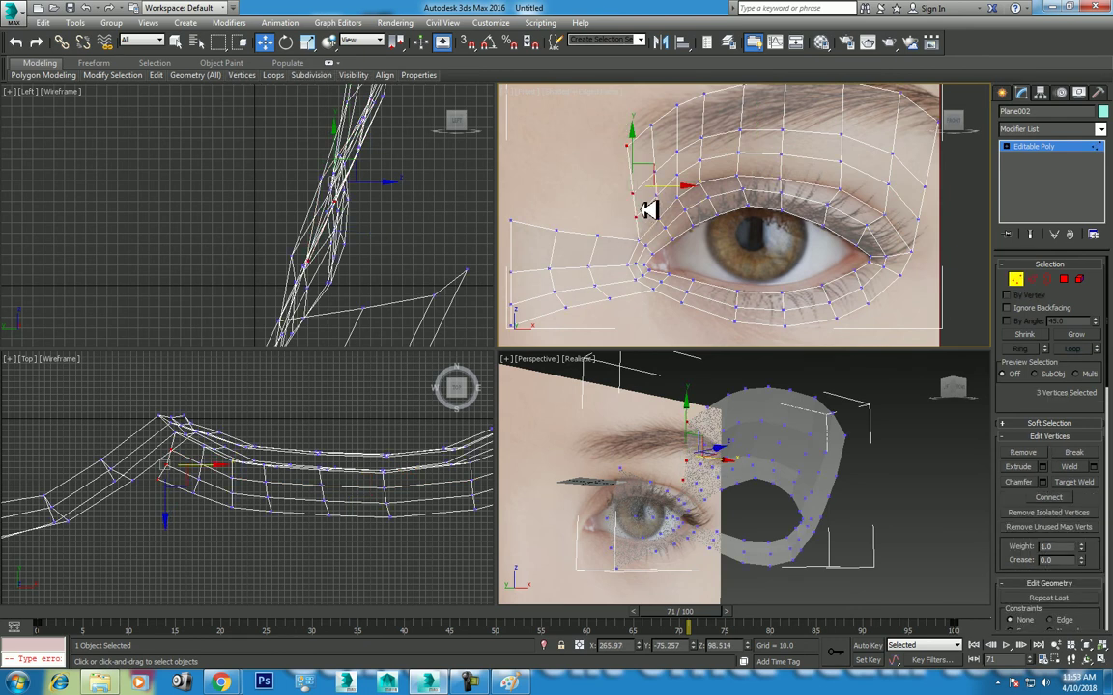
{"action": "left_click", "coordinate": [616, 232]}
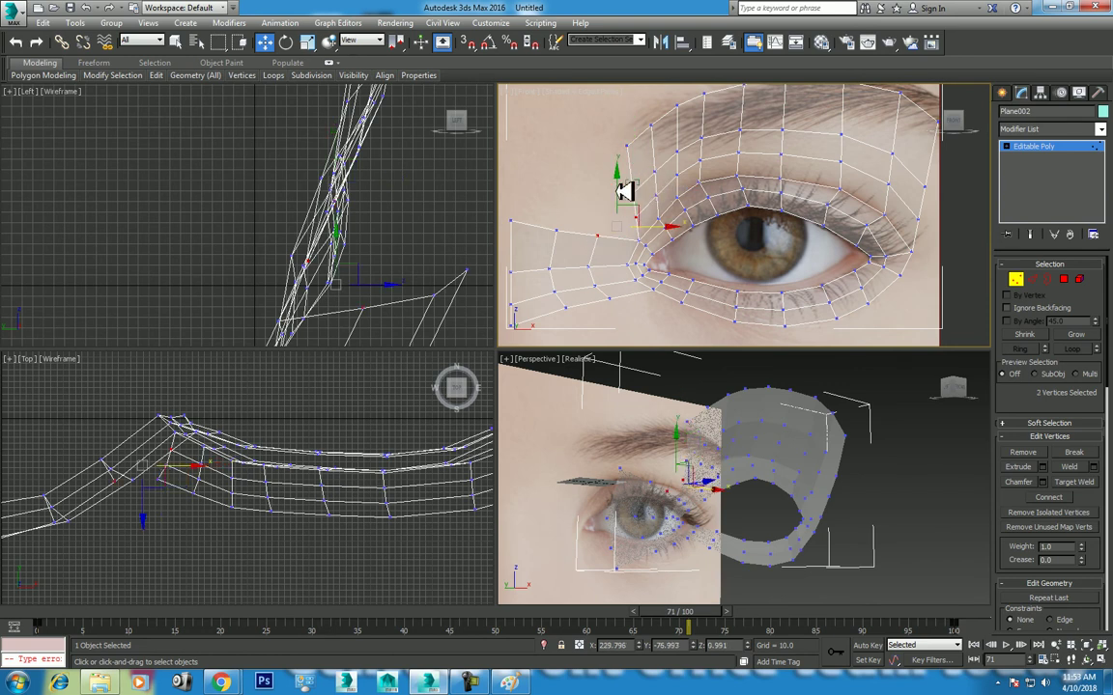
{"action": "key", "text": "ctrl+z"}
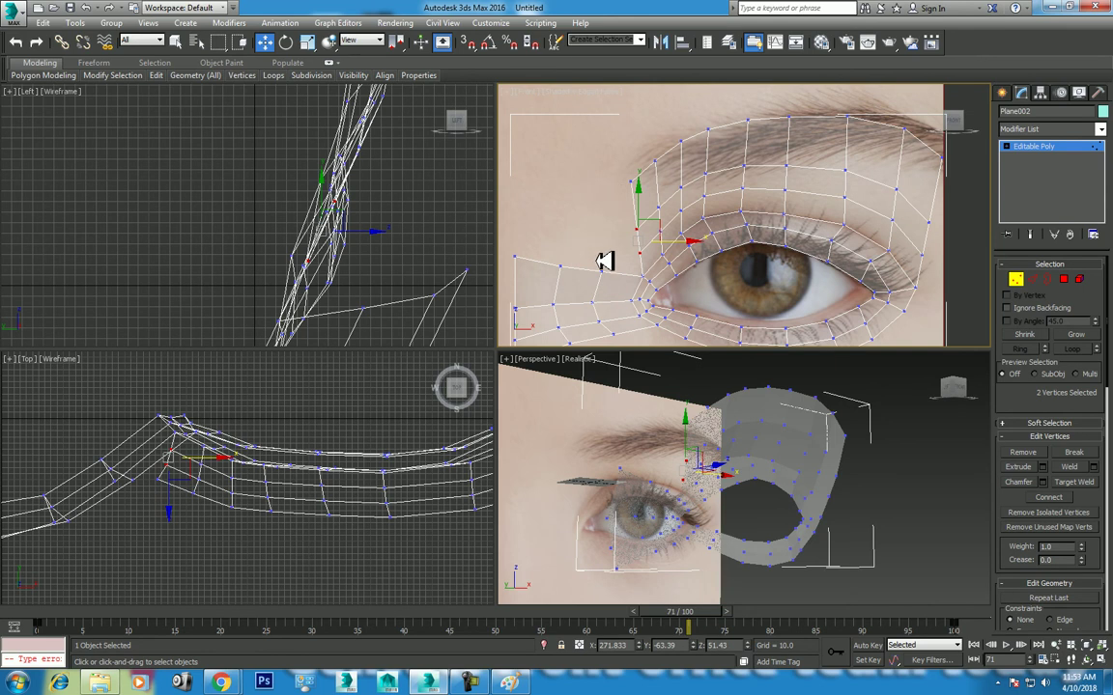
{"action": "left_click", "coordinate": [1032, 279]}
{"action": "scroll", "coordinate": [640, 174], "scroll_direction": "up", "scroll_amount": 2}
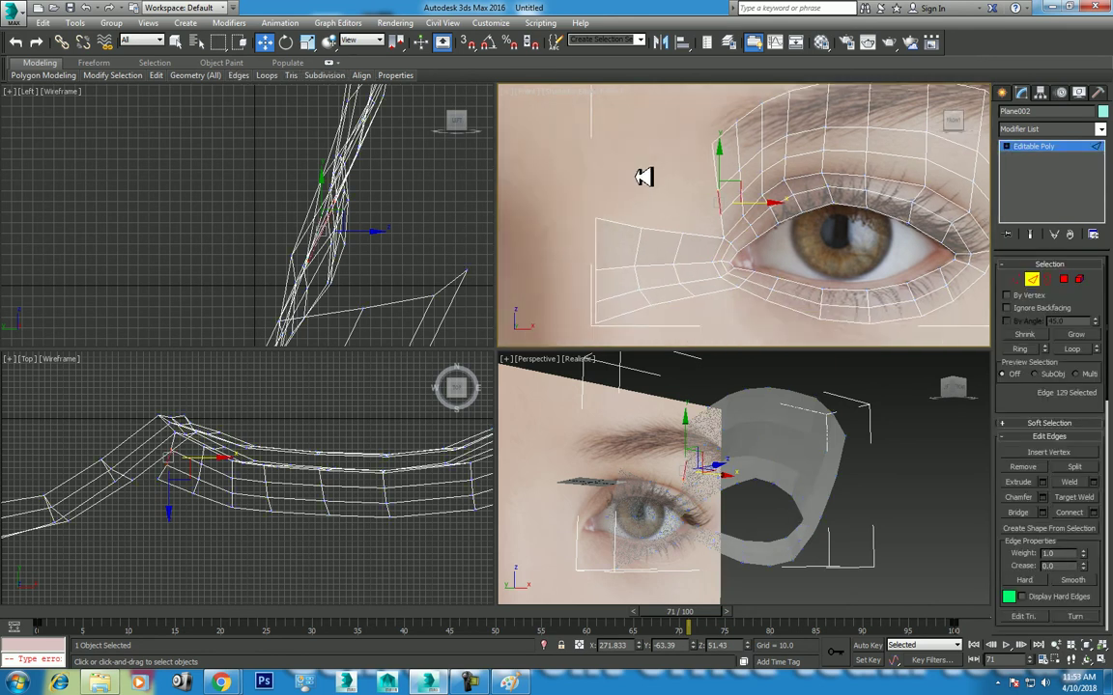
Step: Select the edge loop along the top of the cheek patch and move it up toward the brow
{"action": "double_click", "coordinate": [635, 226]}
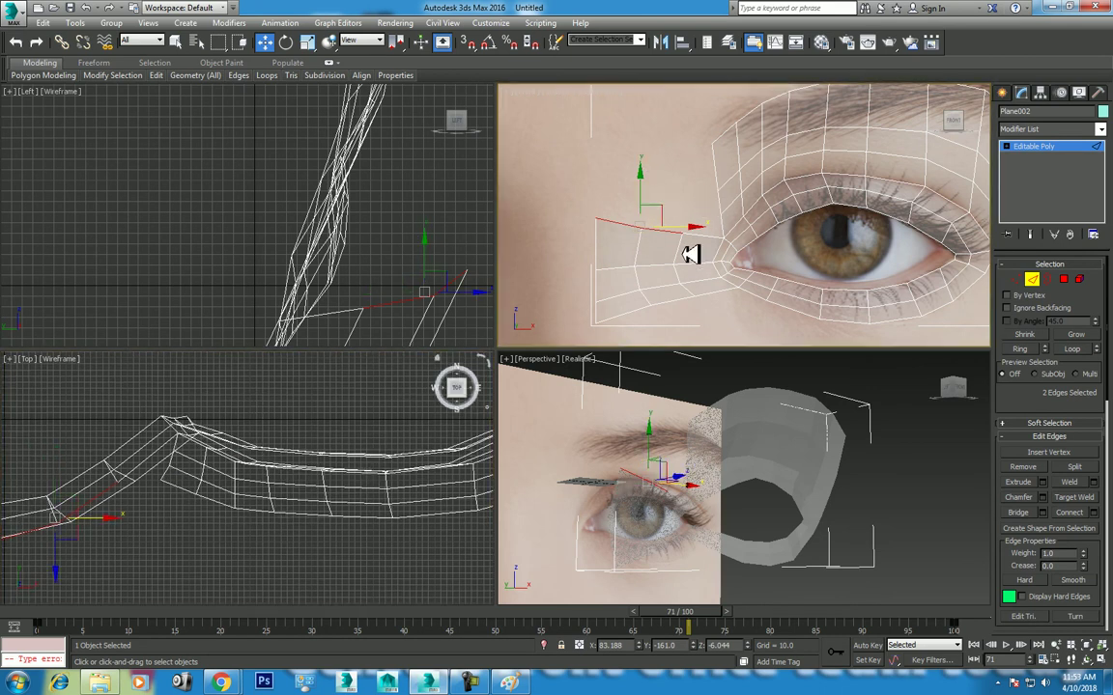
{"action": "scroll", "coordinate": [691, 241], "scroll_direction": "down", "scroll_amount": 3}
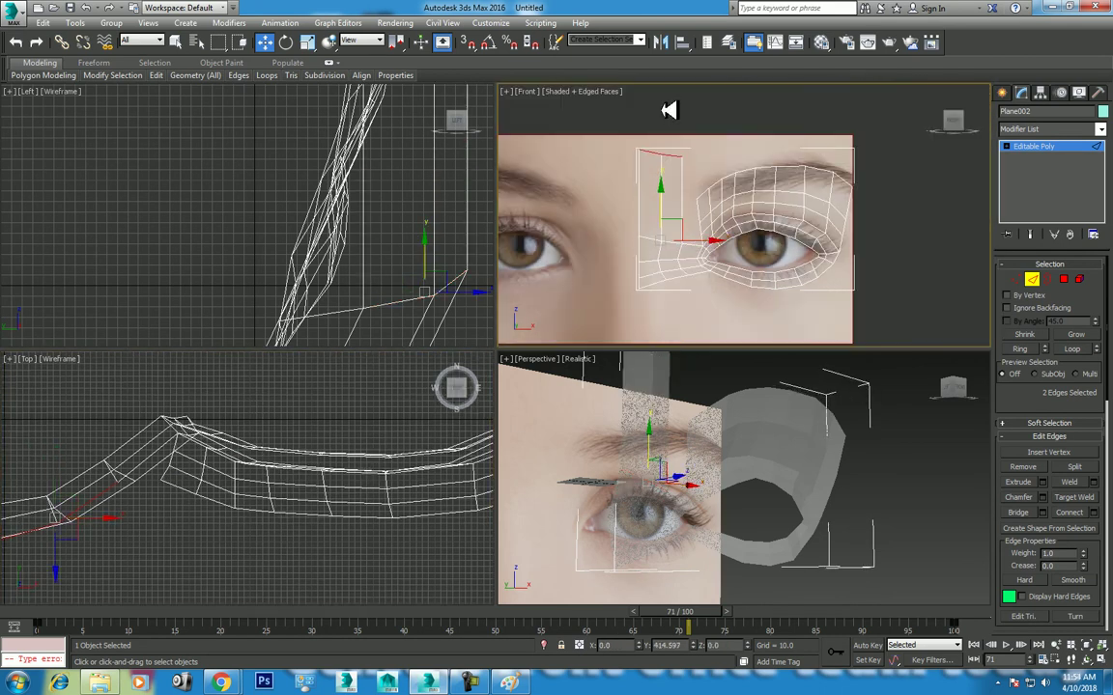
{"action": "scroll", "coordinate": [316, 457], "scroll_direction": "down", "scroll_amount": 3}
{"action": "scroll", "coordinate": [397, 239], "scroll_direction": "down", "scroll_amount": 3}
{"action": "scroll", "coordinate": [411, 237], "scroll_direction": "up", "scroll_amount": 2}
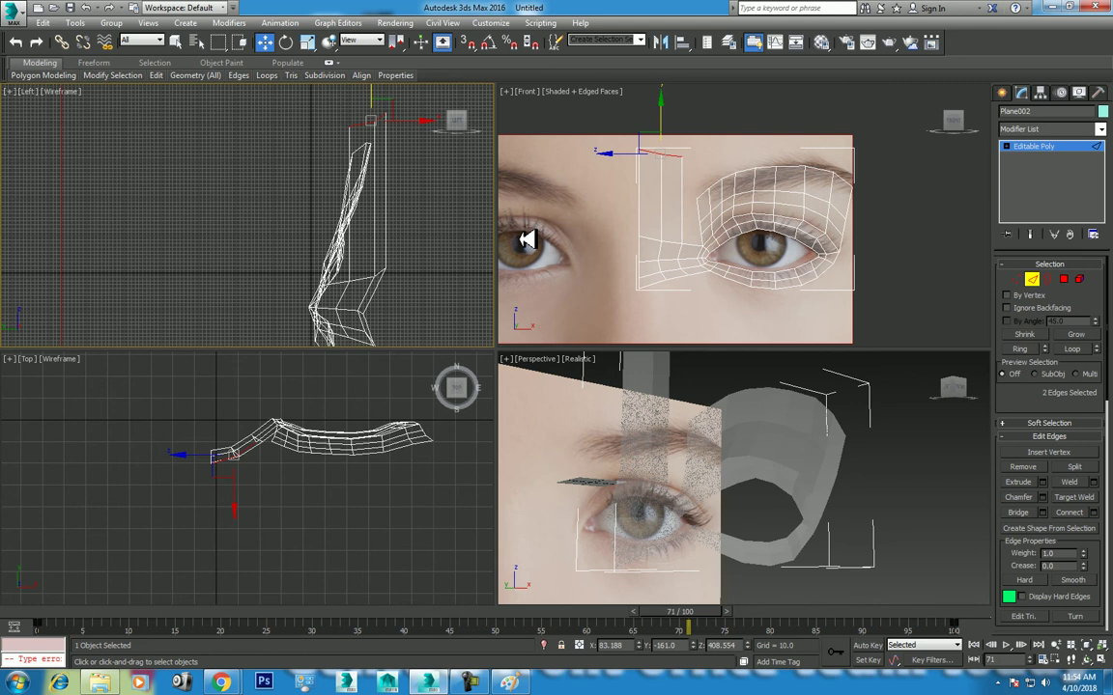
{"action": "middle_click_drag", "start_coordinate": [398, 216], "coordinate": [394, 244]}
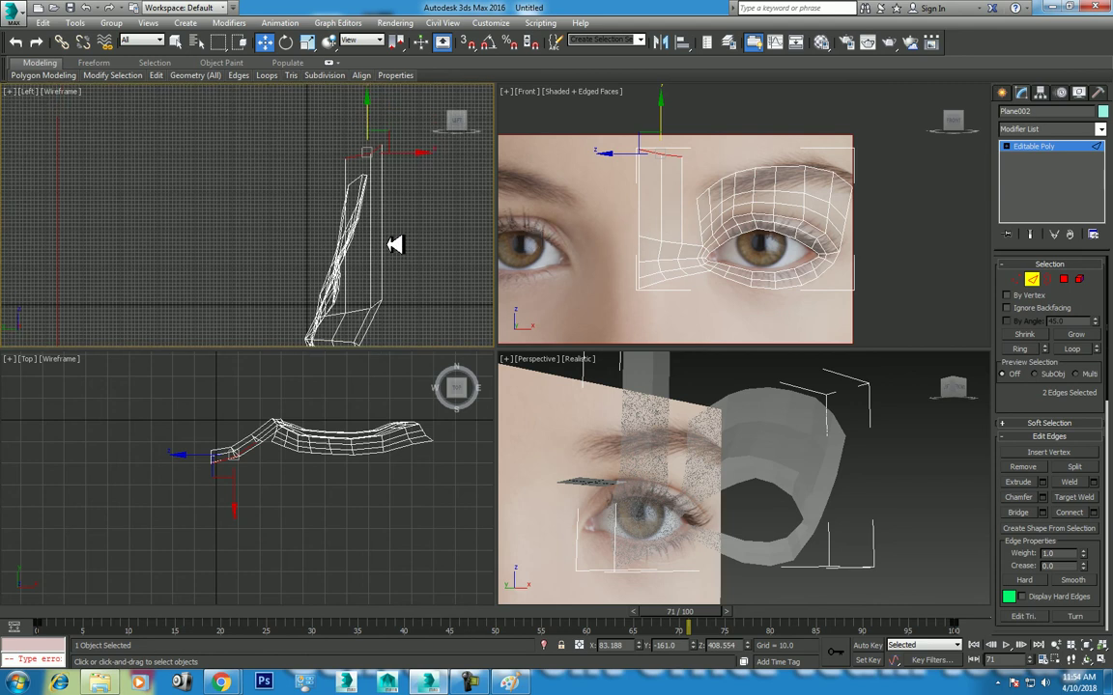
{"action": "key", "text": "r"}
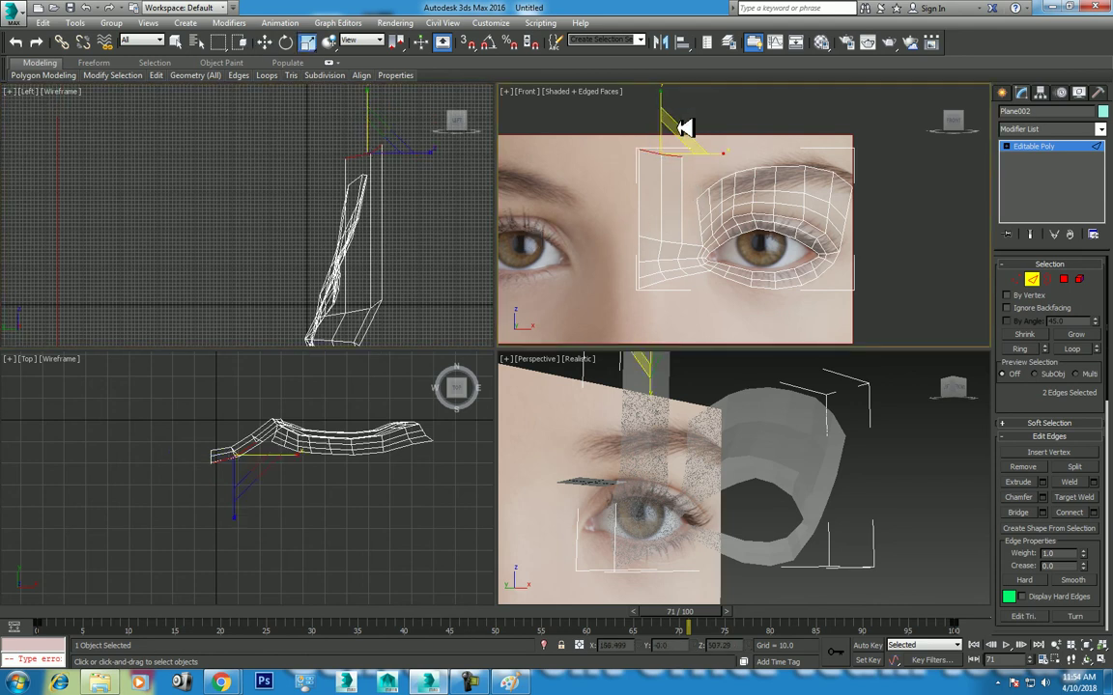
{"action": "key", "text": "w"}
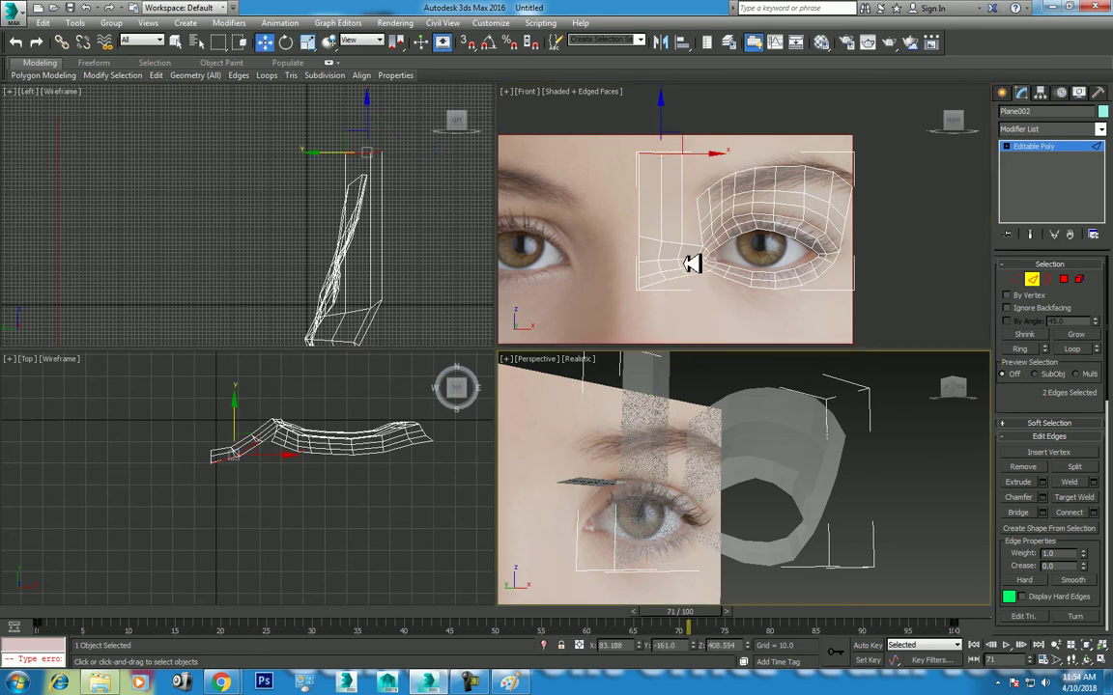
{"action": "scroll", "coordinate": [715, 290], "scroll_direction": "up", "scroll_amount": 3}
{"action": "left_click_drag", "start_coordinate": [677, 98], "coordinate": [675, 77]}
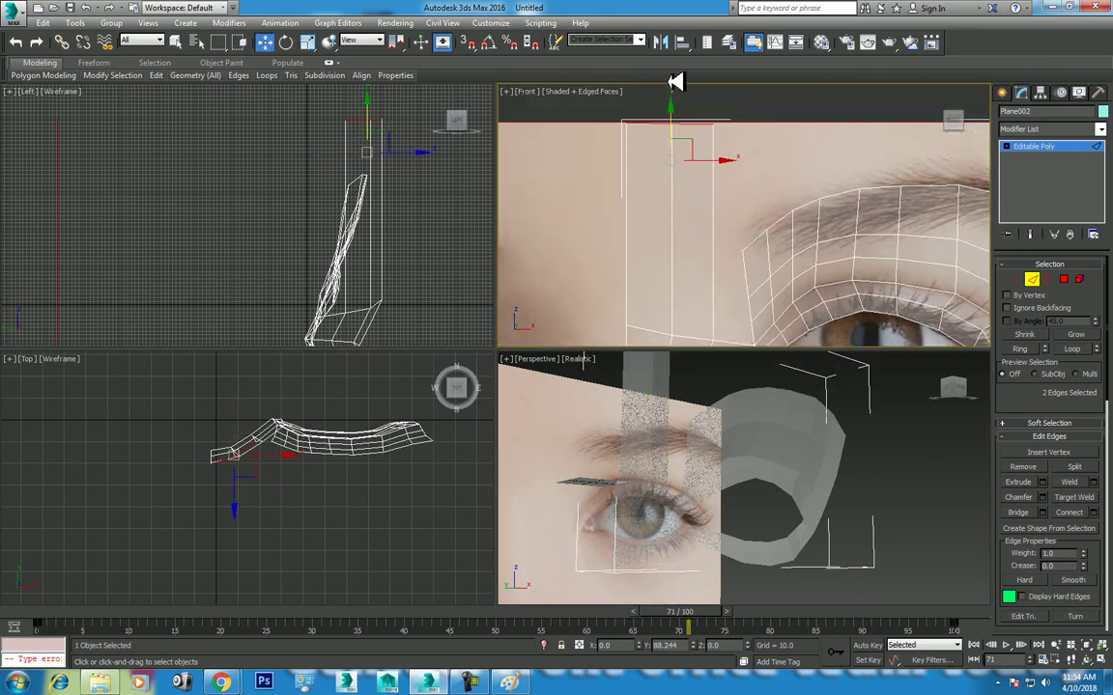
Step: Reset the timeline to frame 0 and inspect the selected edges in perspective with edged faces shown
{"action": "right_click", "coordinate": [341, 242]}
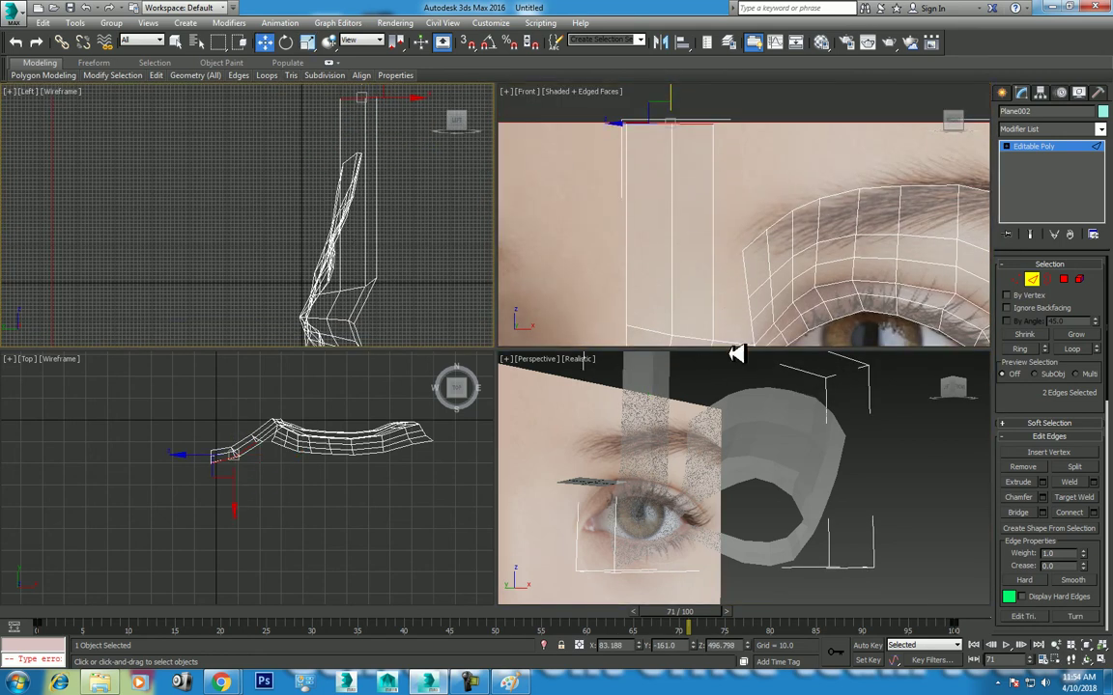
{"action": "left_click_drag", "start_coordinate": [674, 611], "coordinate": [7, 597]}
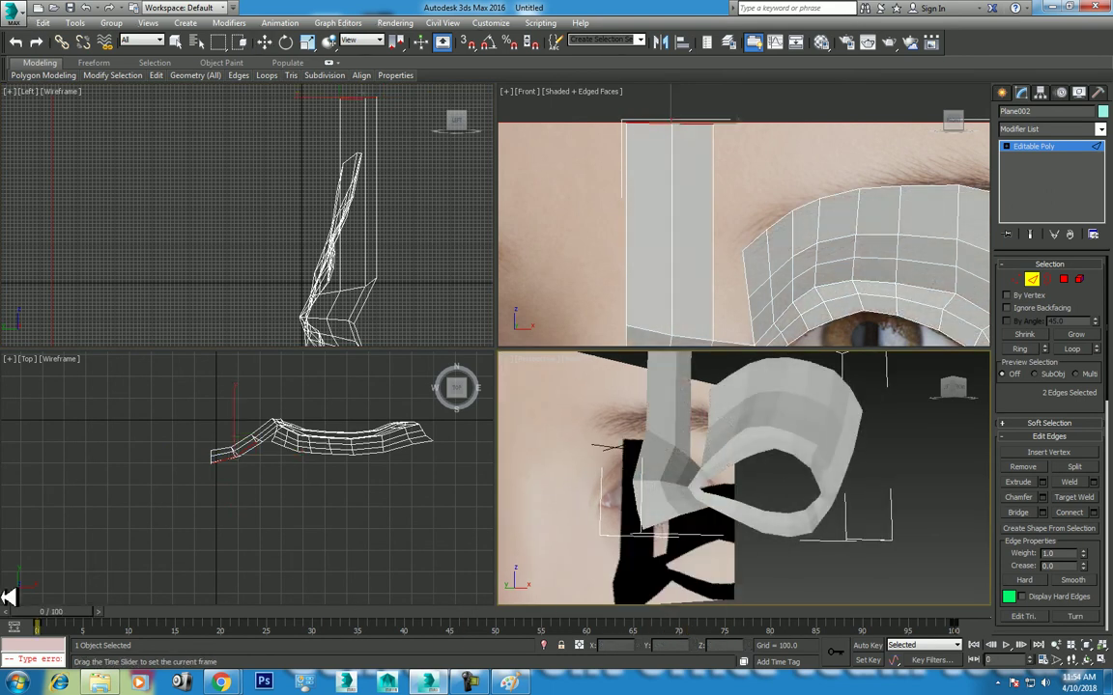
{"action": "key", "text": "alt+w"}
{"action": "key", "text": "w"}
{"action": "scroll", "coordinate": [699, 542], "scroll_direction": "down", "scroll_amount": 2}
{"action": "left_click", "coordinate": [1097, 655]}
{"action": "left_click_drag", "start_coordinate": [531, 370], "coordinate": [438, 413]}
{"action": "key", "text": "w"}
{"action": "key", "text": "F4"}
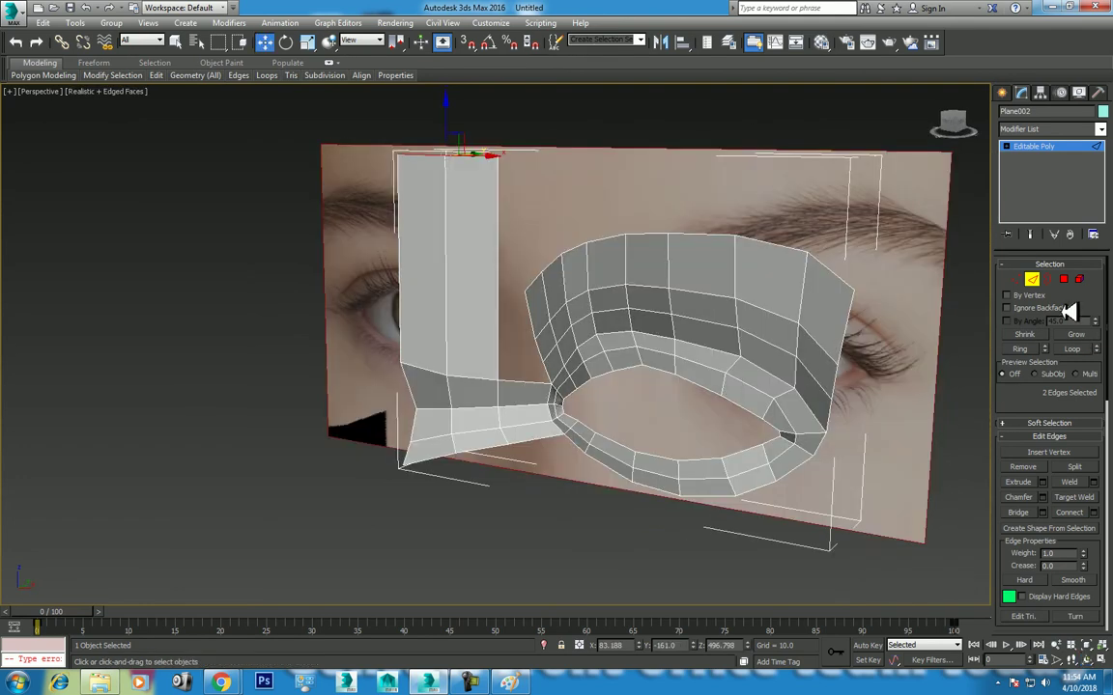
{"action": "left_click", "coordinate": [506, 334]}
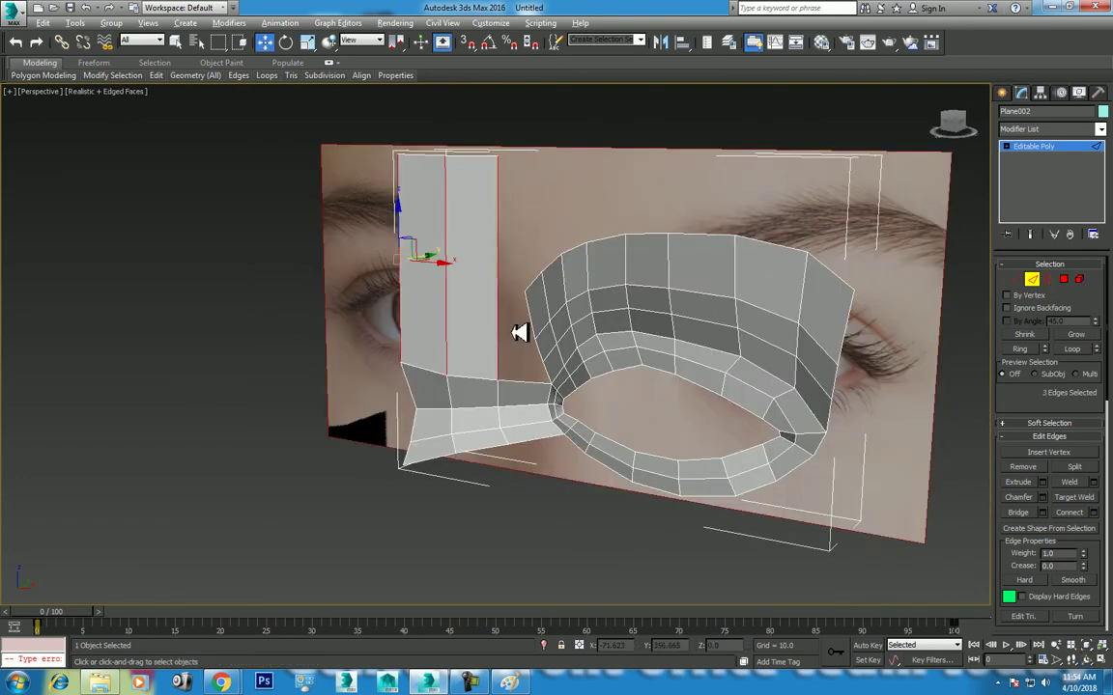
{"action": "key", "text": "ctrl+z"}
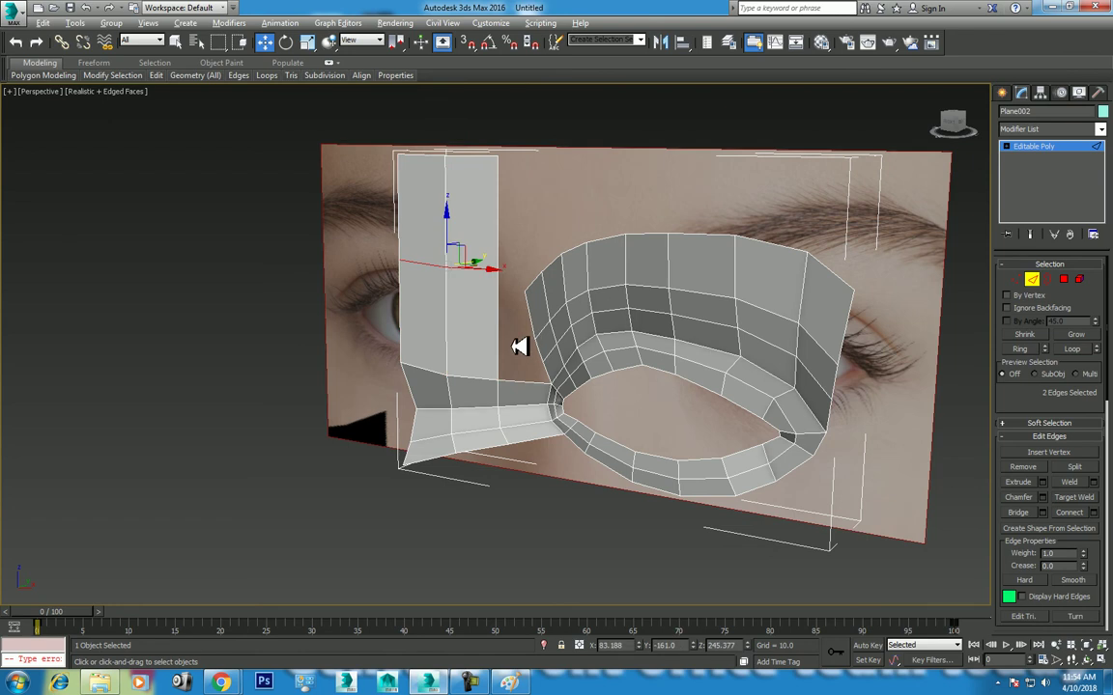
{"action": "key", "text": "alt+w"}
Step: Lower the edge across the vertical strip beside the eye in the side view
{"action": "middle_click_drag", "start_coordinate": [409, 270], "coordinate": [422, 228]}
{"action": "left_click", "coordinate": [414, 204]}
{"action": "left_click_drag", "start_coordinate": [425, 237], "coordinate": [426, 248]}
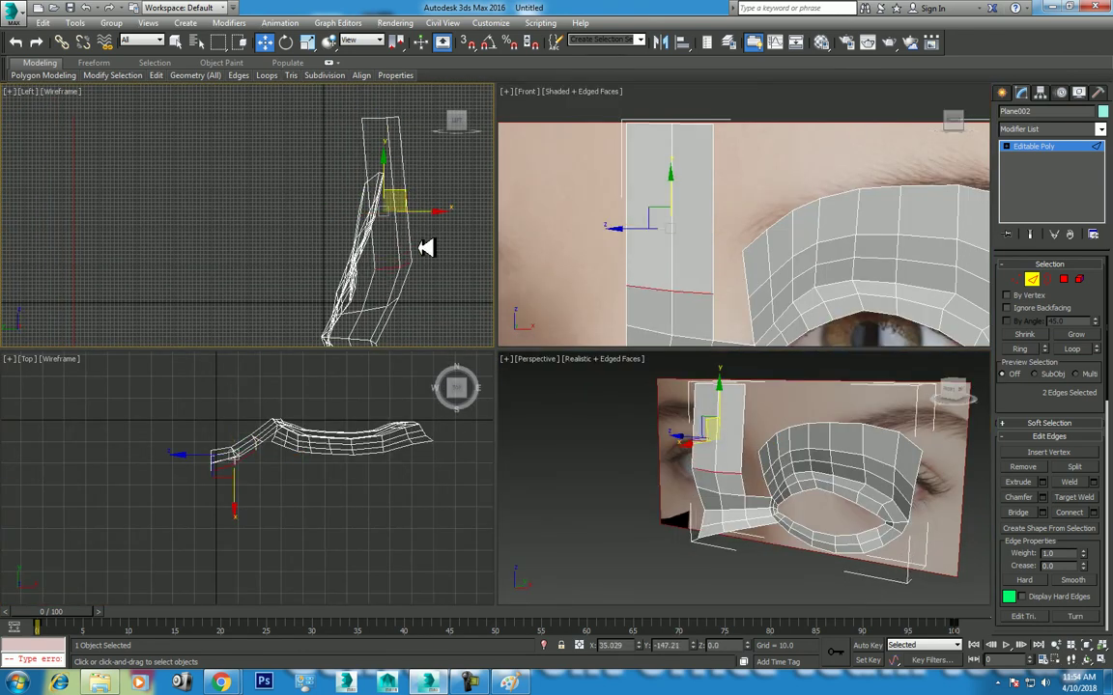
{"action": "left_click", "coordinate": [426, 249]}
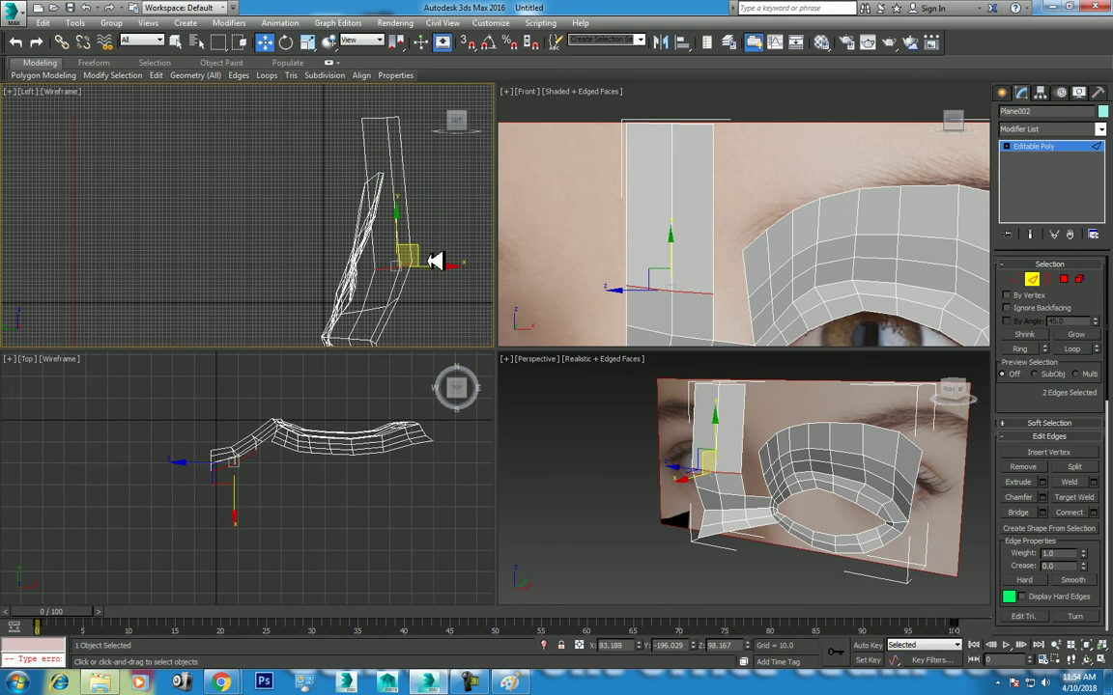
{"action": "middle_click_drag", "start_coordinate": [694, 329], "coordinate": [718, 179]}
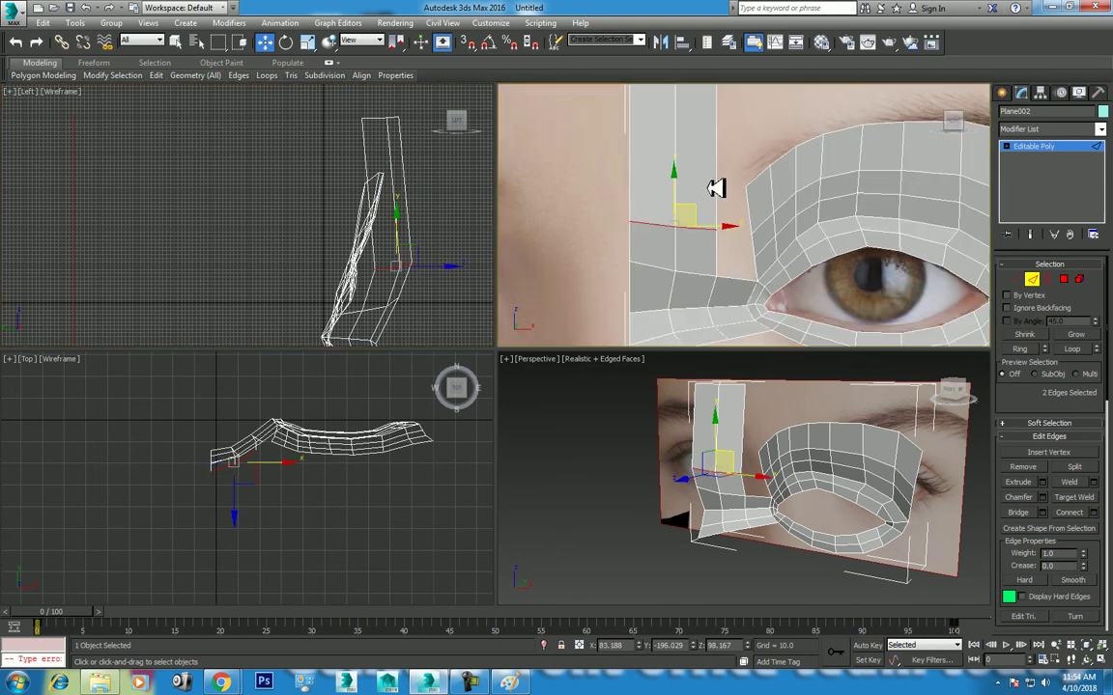
{"action": "scroll", "coordinate": [797, 474], "scroll_direction": "up", "scroll_amount": 4}
Step: Orbit around the mesh to check it, then maximize the front view at frame 74
{"action": "key", "text": "alt+w"}
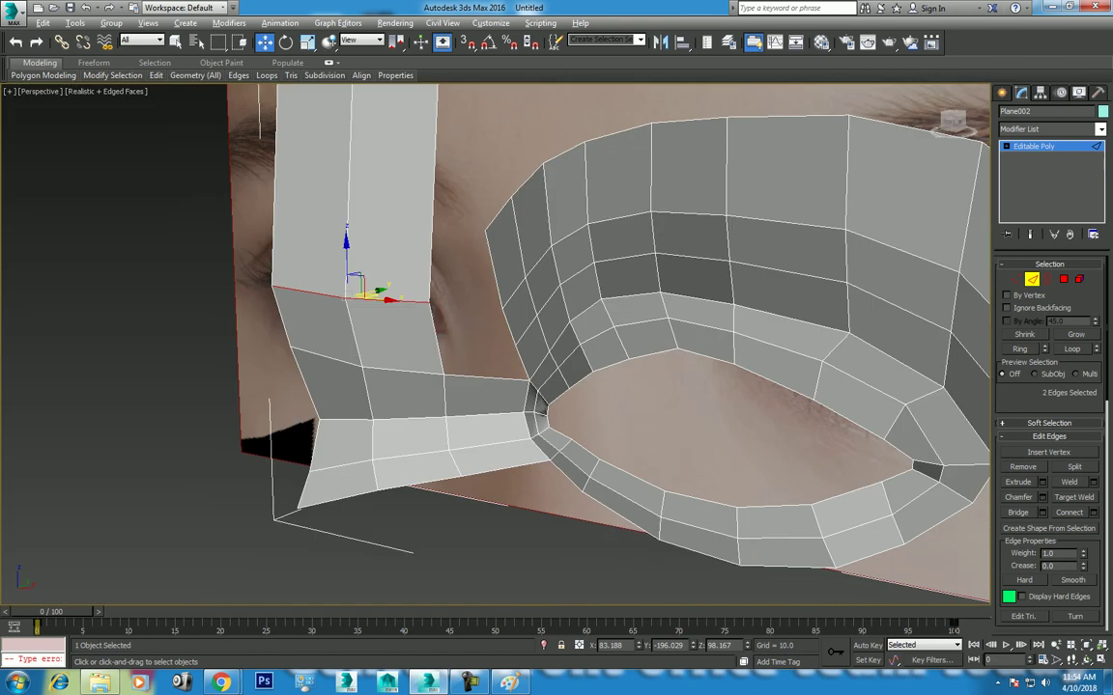
{"action": "left_click", "coordinate": [1096, 660]}
{"action": "mouse_move", "coordinate": [713, 405]}
{"action": "left_mouse_down"}
{"action": "mouse_move", "coordinate": [670, 281]}
{"action": "mouse_move", "coordinate": [705, 313]}
{"action": "mouse_move", "coordinate": [495, 321]}
{"action": "mouse_move", "coordinate": [434, 288]}
{"action": "mouse_move", "coordinate": [405, 296]}
{"action": "left_mouse_up"}
{"action": "key", "text": "alt+w"}
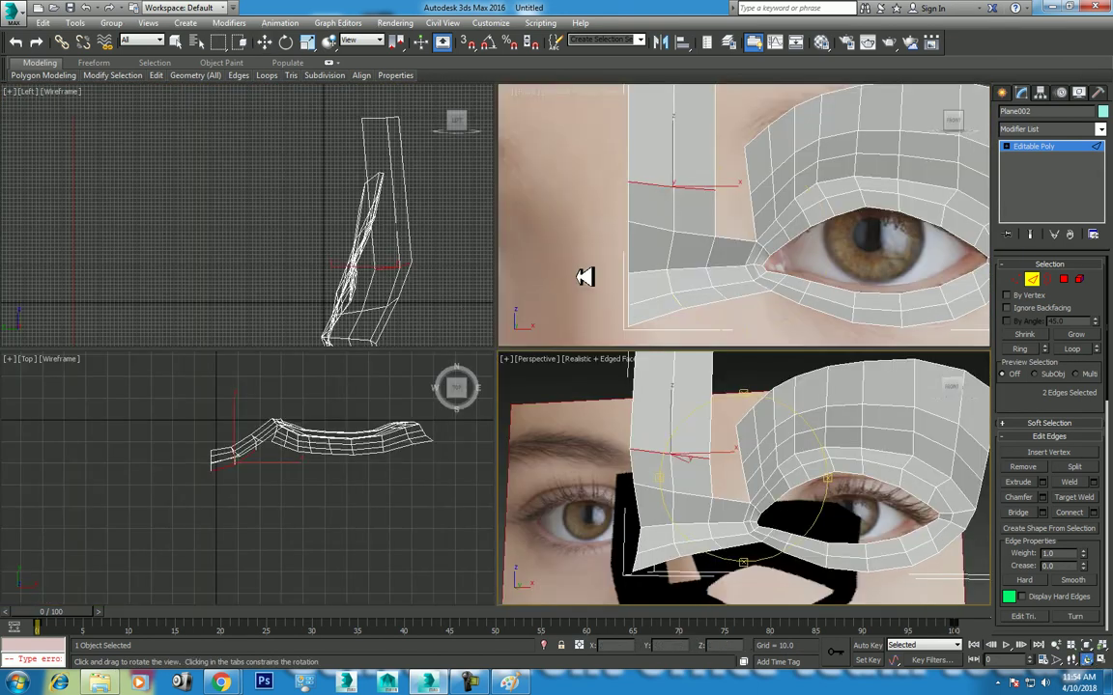
{"action": "left_click_drag", "start_coordinate": [685, 165], "coordinate": [762, 132]}
{"action": "key", "text": "alt+w"}
{"action": "scroll", "coordinate": [632, 322], "scroll_direction": "up", "scroll_amount": 1}
{"action": "key", "text": "w"}
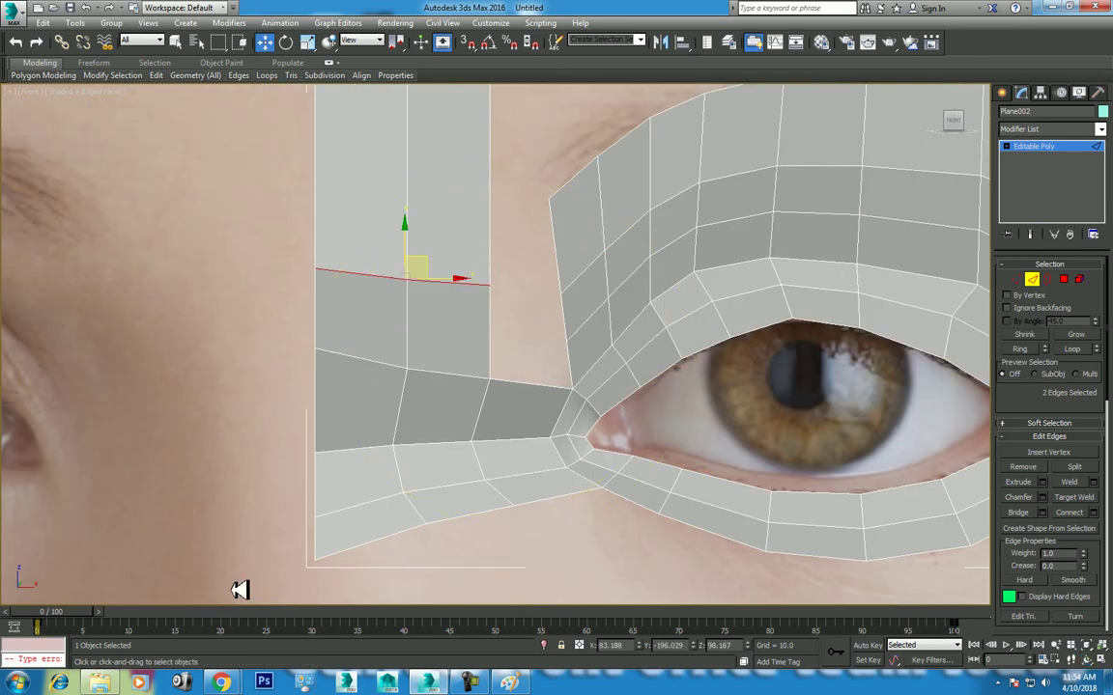
{"action": "left_click_drag", "start_coordinate": [63, 619], "coordinate": [705, 615]}
{"action": "mouse_move", "coordinate": [546, 289]}
{"action": "middle_mouse_down"}
{"action": "mouse_move", "coordinate": [561, 228]}
{"action": "mouse_move", "coordinate": [572, 319]}
{"action": "mouse_move", "coordinate": [531, 264]}
{"action": "middle_mouse_up"}
Step: Move the strip's inner-corner vertex up and left, then select vertices near the inner eye corner
{"action": "key", "text": "1"}
{"action": "left_click", "coordinate": [511, 246]}
{"action": "left_click_drag", "start_coordinate": [511, 248], "coordinate": [491, 233]}
{"action": "left_click", "coordinate": [512, 339]}
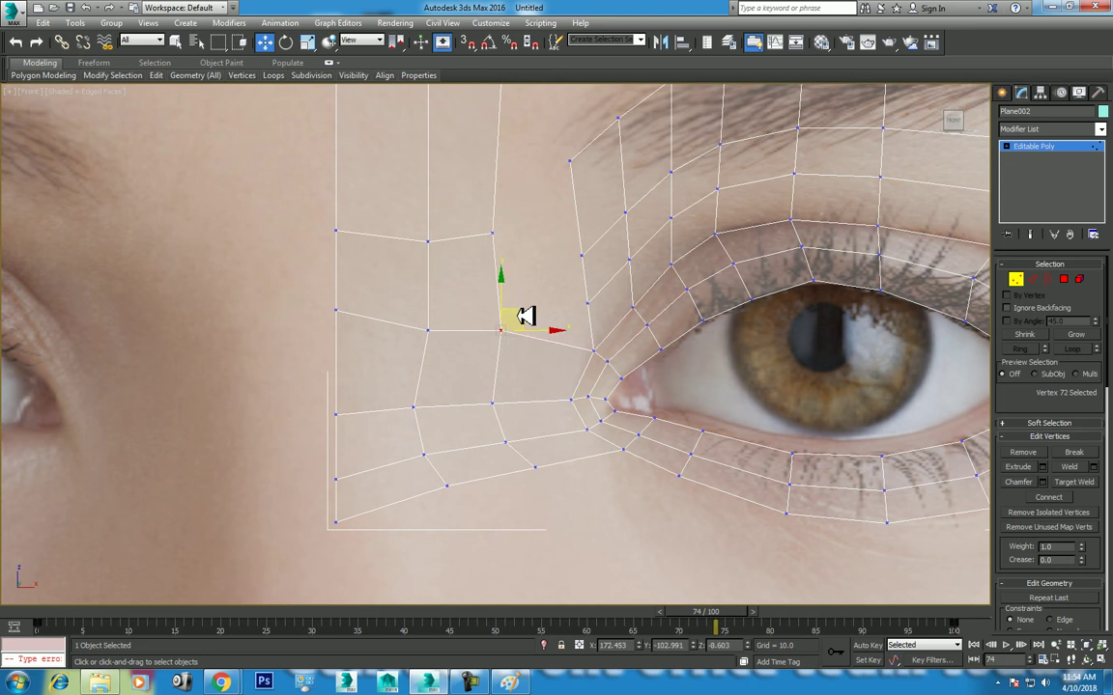
{"action": "key", "text": "alt+w"}
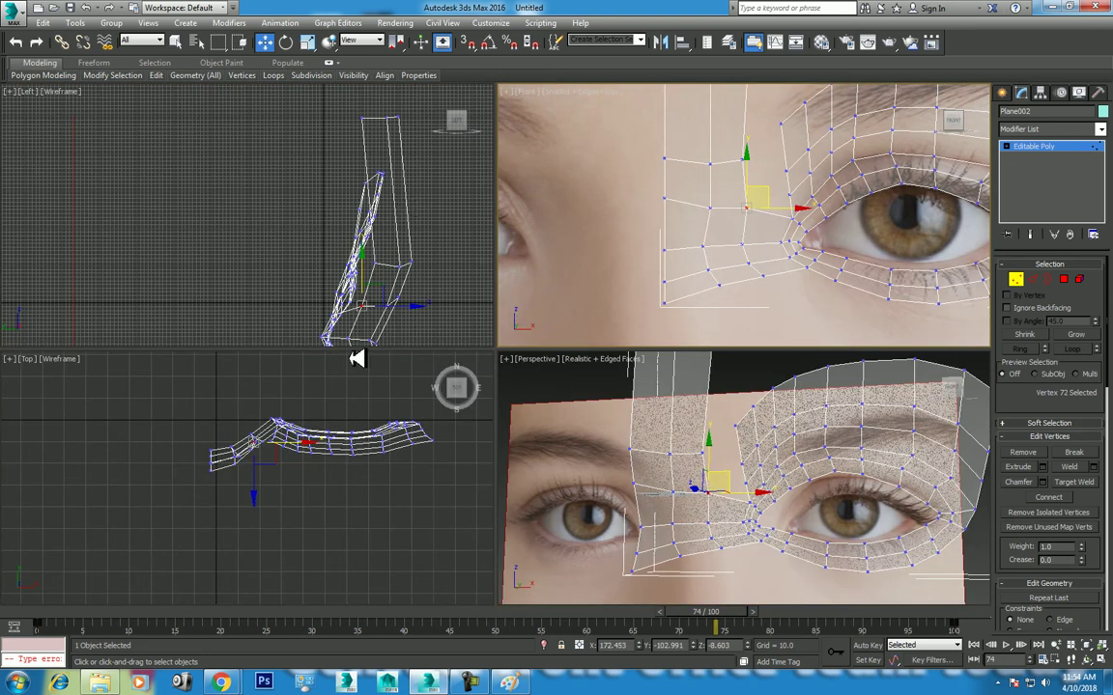
{"action": "mouse_move", "coordinate": [787, 159]}
{"action": "middle_mouse_down"}
{"action": "mouse_move", "coordinate": [742, 145]}
{"action": "mouse_move", "coordinate": [734, 157]}
{"action": "middle_mouse_up"}
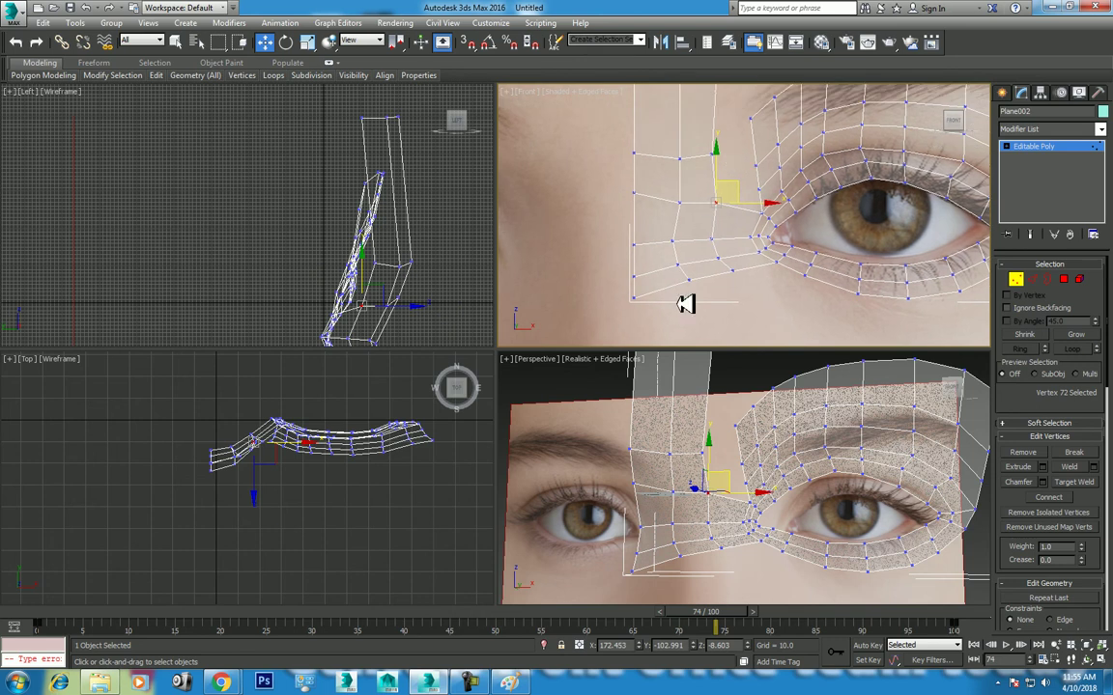
{"action": "left_click", "coordinate": [1055, 682]}
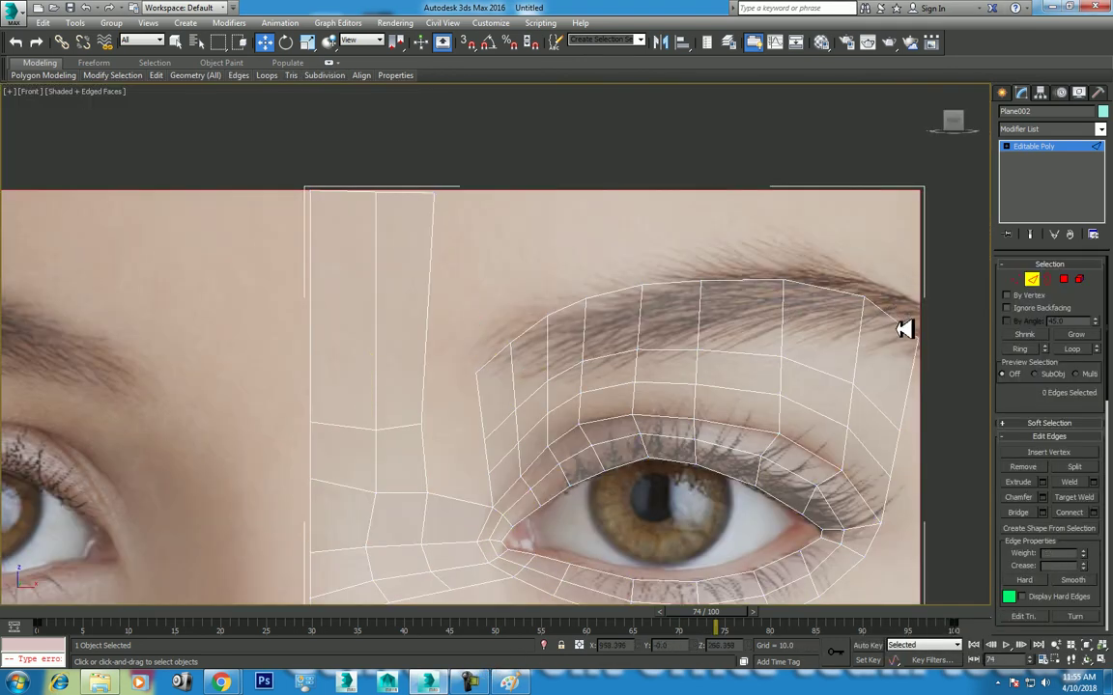
{"action": "left_click", "coordinate": [904, 329]}
Step: Select the brow's top edge loop, scale it flat and raise it to the photo plane's top border
{"action": "left_click", "coordinate": [1070, 348]}
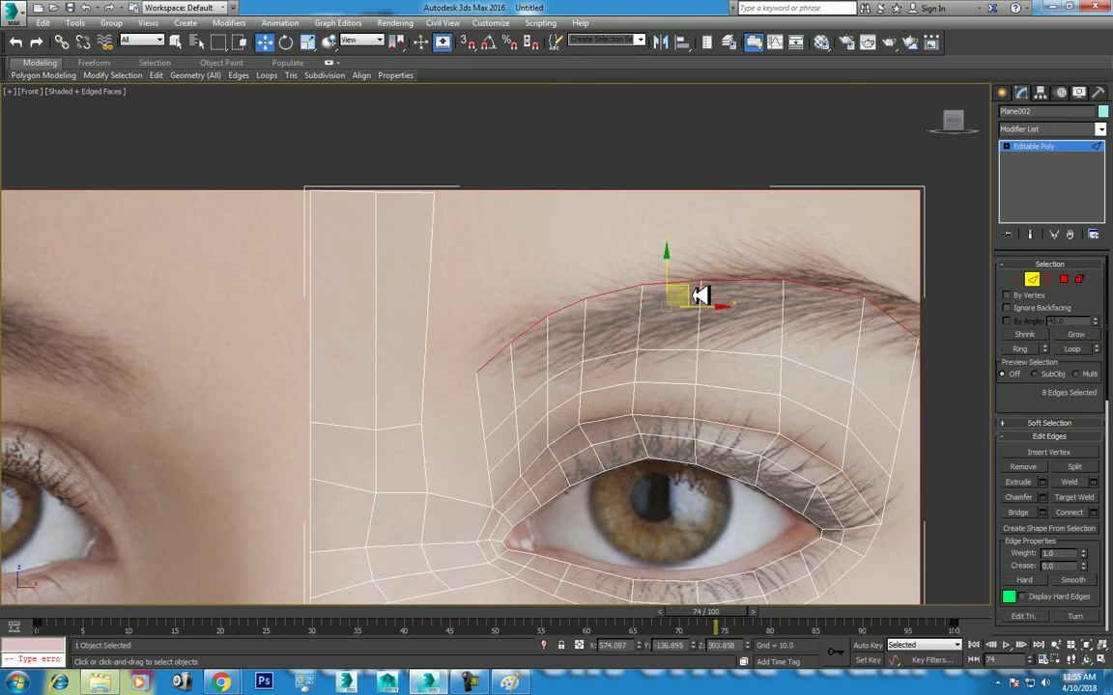
{"action": "mouse_move", "coordinate": [678, 263]}
{"action": "left_mouse_down"}
{"action": "mouse_move", "coordinate": [686, 181]}
{"action": "mouse_move", "coordinate": [704, 616]}
{"action": "left_mouse_up"}
{"action": "key", "text": "r"}
{"action": "key", "text": "w"}
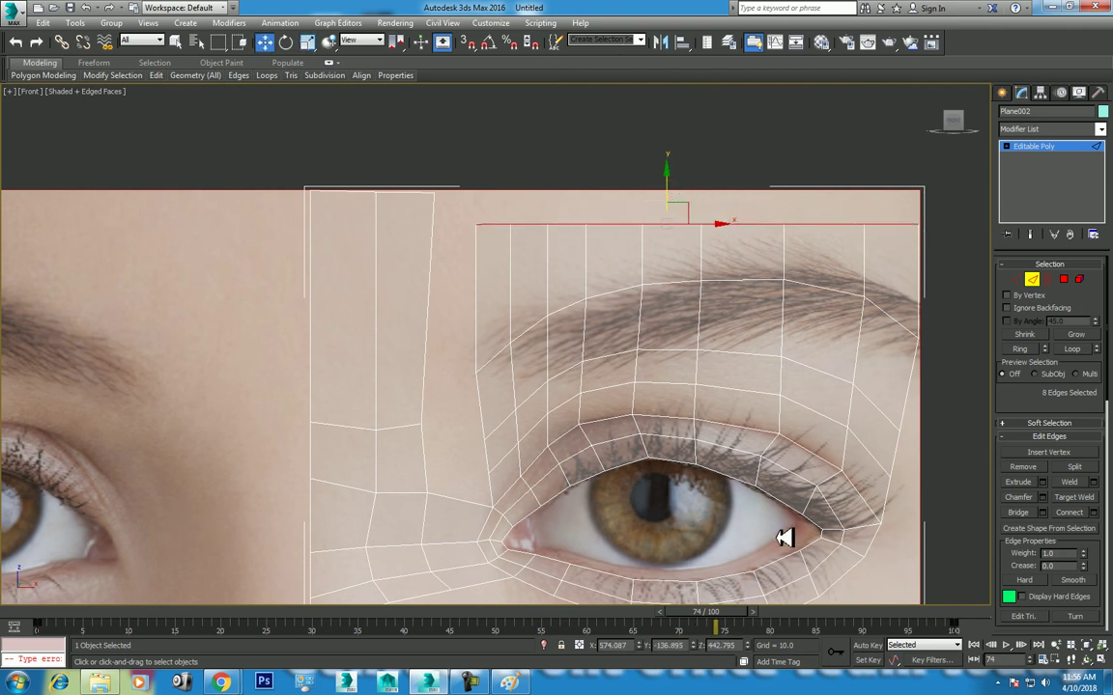
{"action": "left_click_drag", "start_coordinate": [681, 177], "coordinate": [676, 155]}
{"action": "key", "text": "alt+w"}
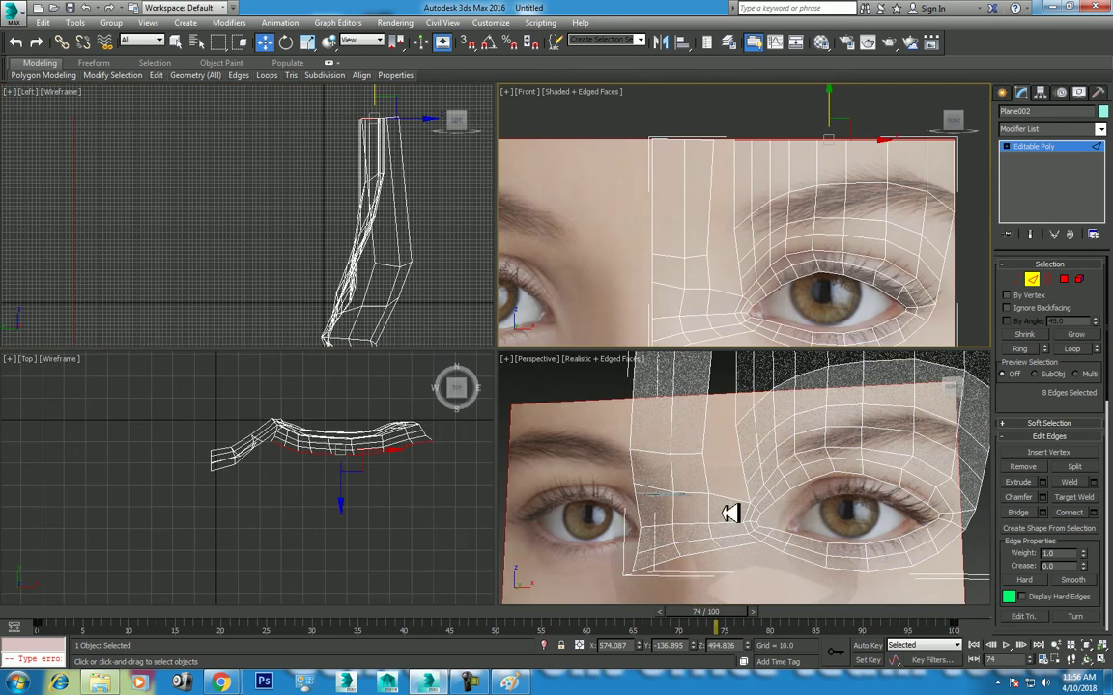
Step: Orbit to a side view and shift the brow's top edges in depth
{"action": "scroll", "coordinate": [790, 536], "scroll_direction": "down", "scroll_amount": 3}
{"action": "key", "text": "alt+w"}
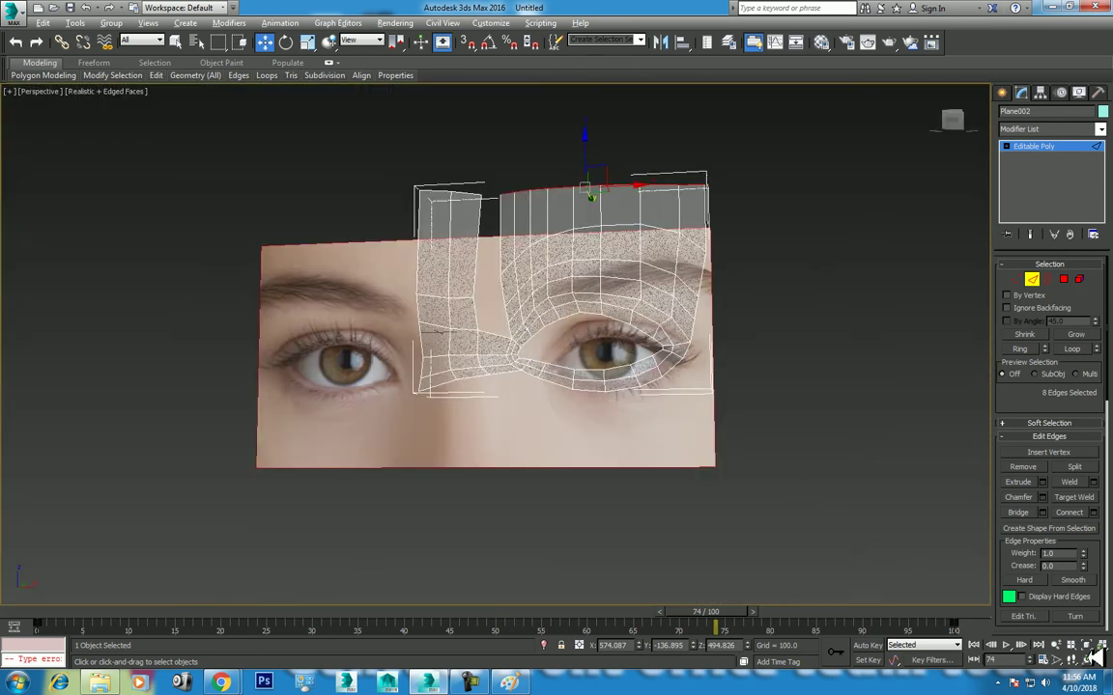
{"action": "left_click", "coordinate": [1092, 656]}
{"action": "left_click_drag", "start_coordinate": [535, 343], "coordinate": [652, 382]}
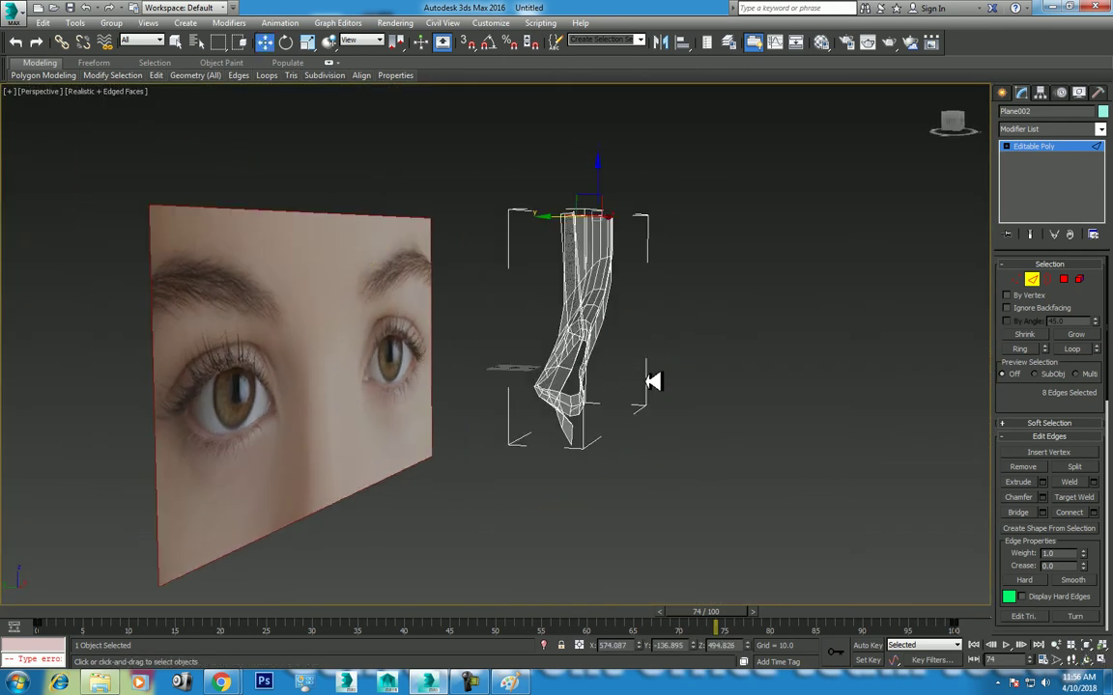
{"action": "key", "text": "alt+w"}
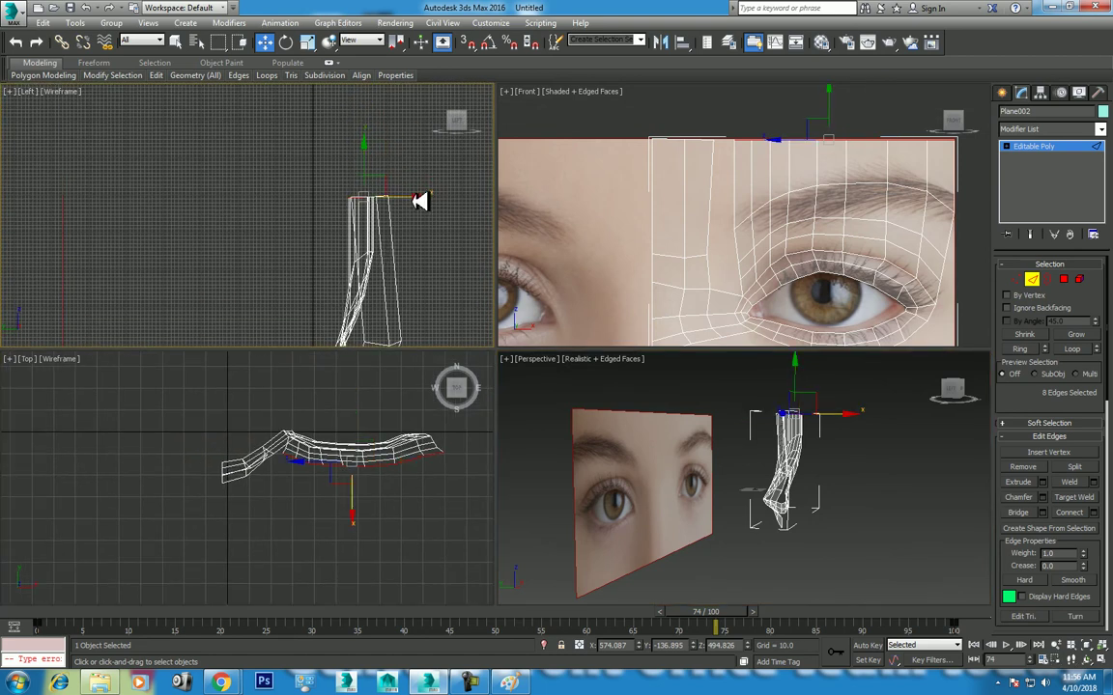
{"action": "left_click_drag", "start_coordinate": [421, 197], "coordinate": [416, 194]}
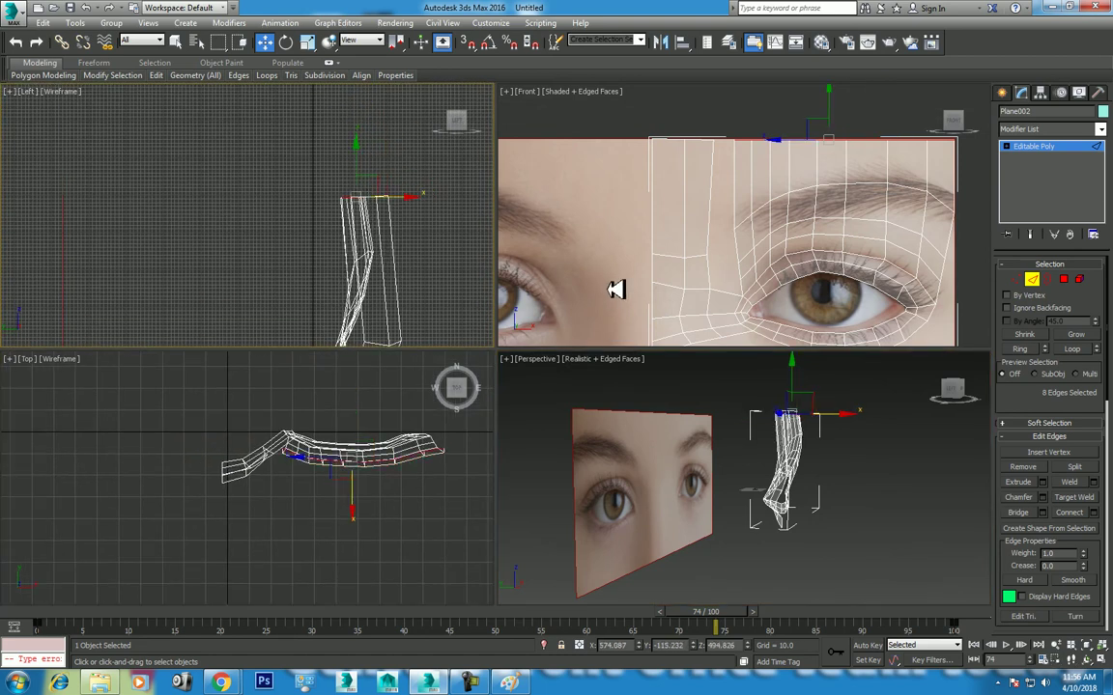
Step: Slide the strip's three top vertices in depth so they line up with the strip
{"action": "left_click", "coordinate": [1019, 281]}
{"action": "left_click_drag", "start_coordinate": [621, 100], "coordinate": [710, 164]}
{"action": "scroll", "coordinate": [437, 219], "scroll_direction": "up", "scroll_amount": 2}
{"action": "left_click_drag", "start_coordinate": [448, 185], "coordinate": [397, 182]}
{"action": "middle_click_drag", "start_coordinate": [683, 416], "coordinate": [799, 450], "text": "alt"}
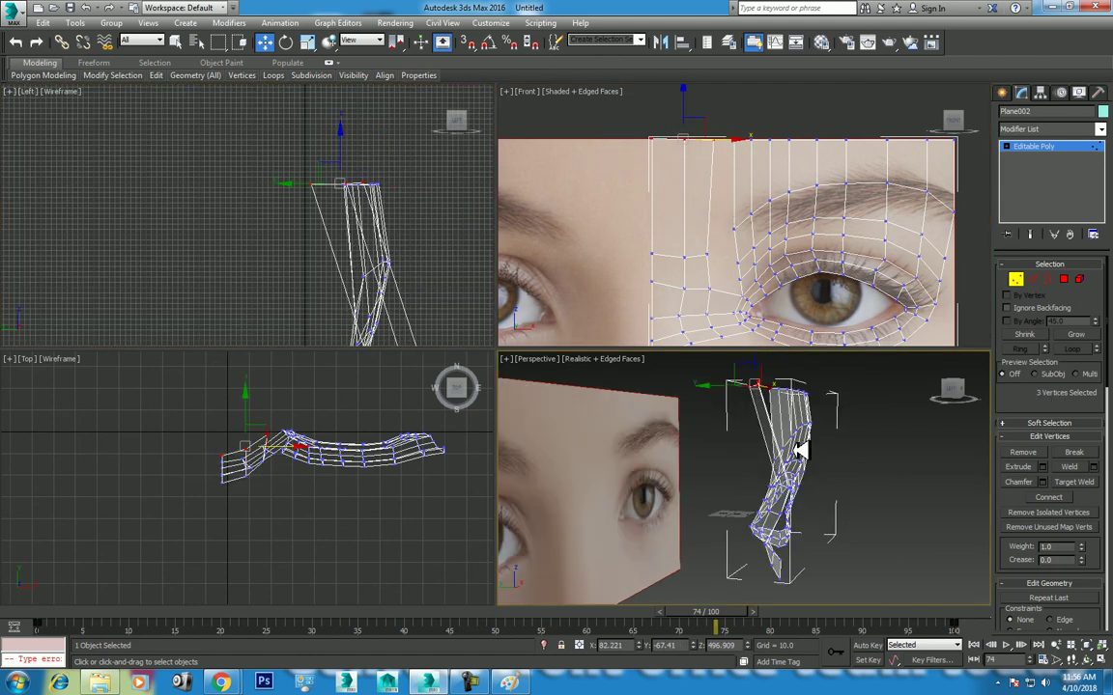
{"action": "key", "text": "alt+w"}
{"action": "scroll", "coordinate": [915, 585], "scroll_direction": "down", "scroll_amount": 1}
Step: Select the two edges across the gap and fill it with polygons
{"action": "left_click", "coordinate": [1084, 659]}
{"action": "left_click_drag", "start_coordinate": [578, 338], "coordinate": [467, 343]}
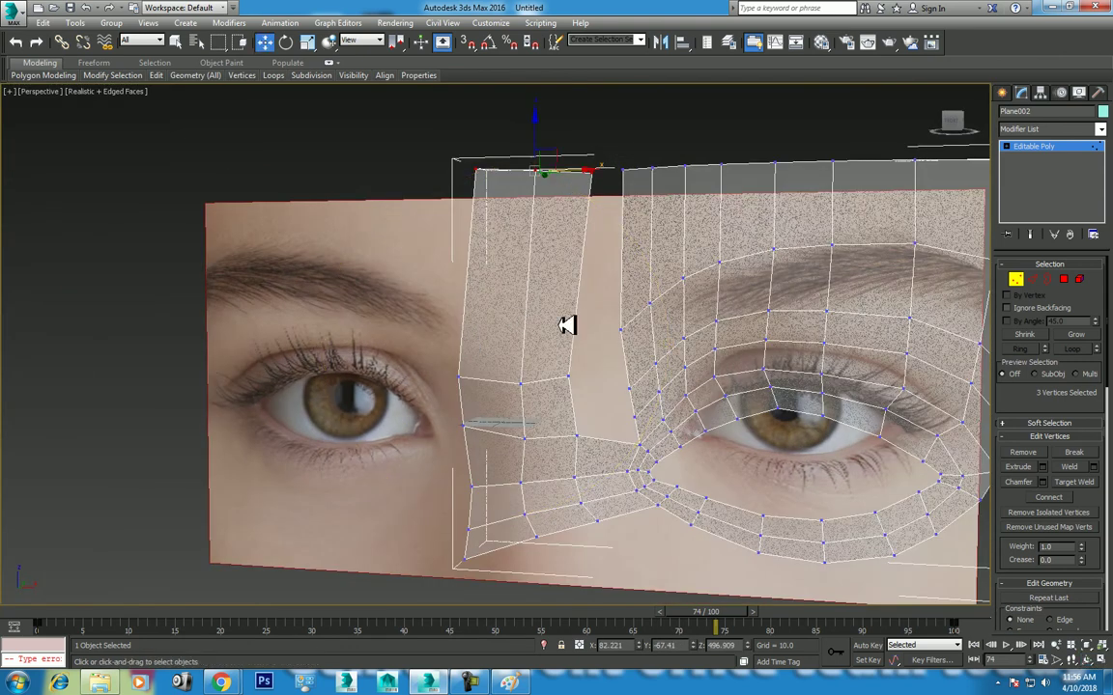
{"action": "left_click", "coordinate": [1039, 280]}
{"action": "left_click", "coordinate": [619, 233]}
{"action": "left_click", "coordinate": [578, 221]}
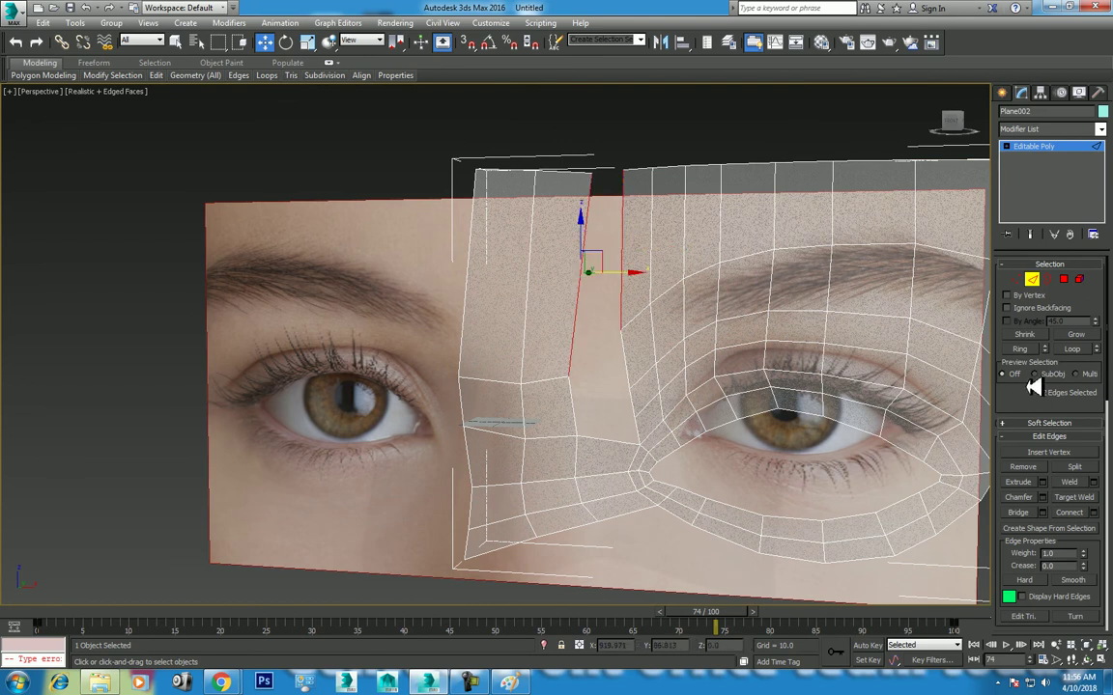
{"action": "scroll", "coordinate": [1036, 385], "scroll_direction": "down", "scroll_amount": 3}
{"action": "scroll", "coordinate": [1063, 560], "scroll_direction": "down", "scroll_amount": 3}
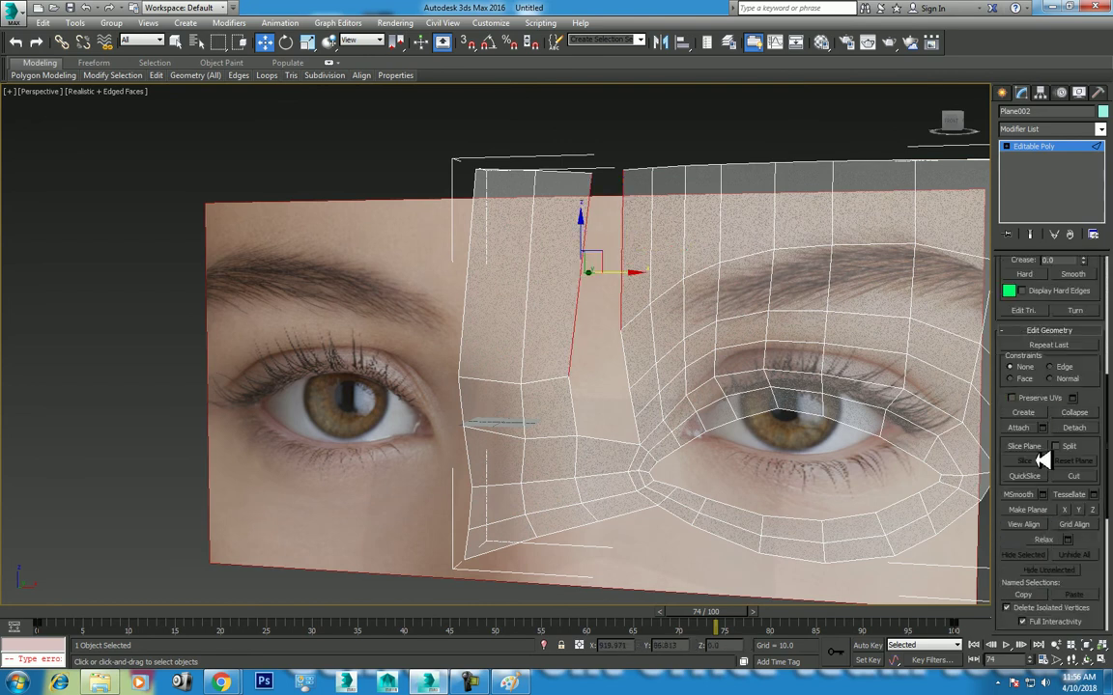
{"action": "scroll", "coordinate": [1029, 493], "scroll_direction": "down", "scroll_amount": 3}
{"action": "scroll", "coordinate": [1021, 521], "scroll_direction": "down", "scroll_amount": 2}
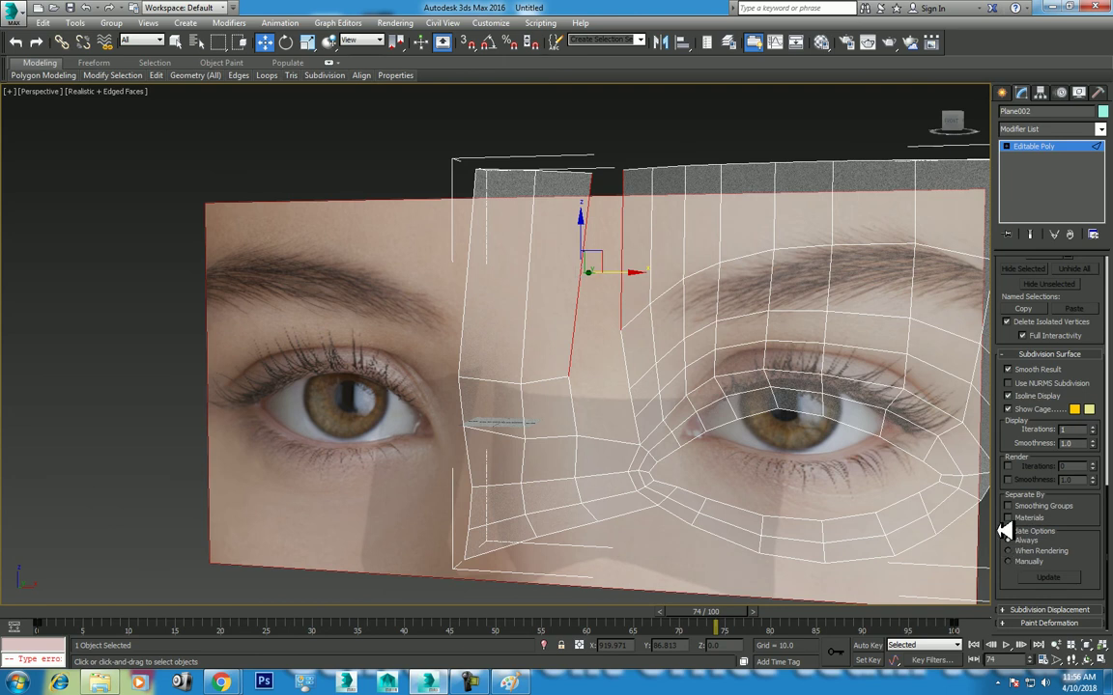
{"action": "left_click_drag", "start_coordinate": [1000, 529], "coordinate": [871, 516]}
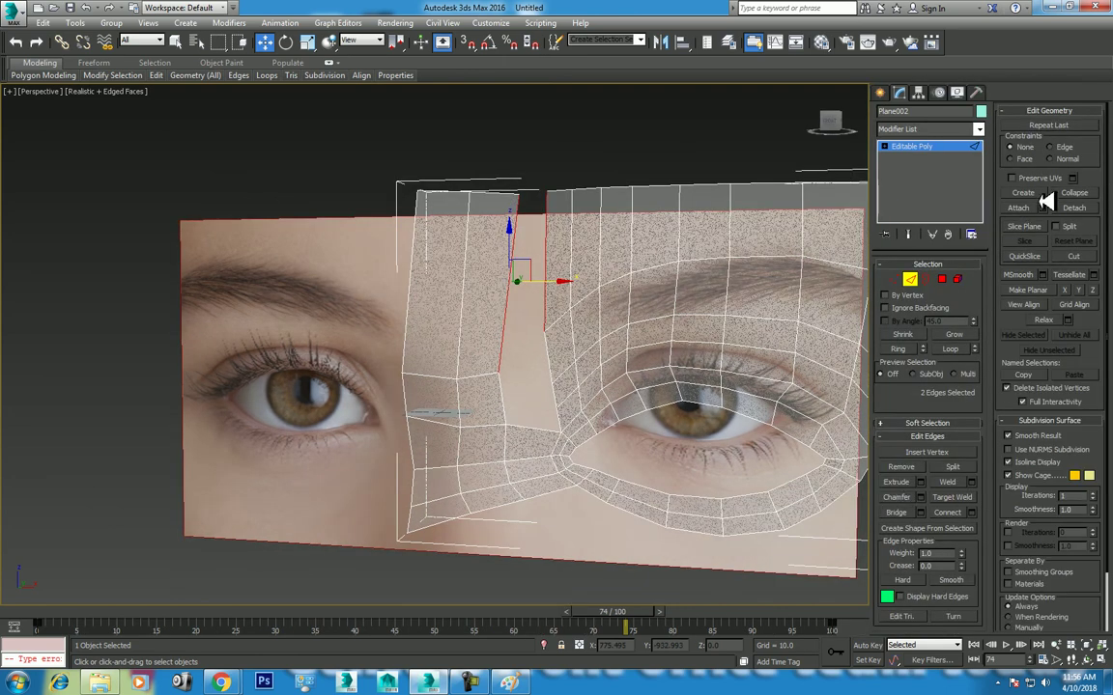
{"action": "left_click", "coordinate": [913, 513]}
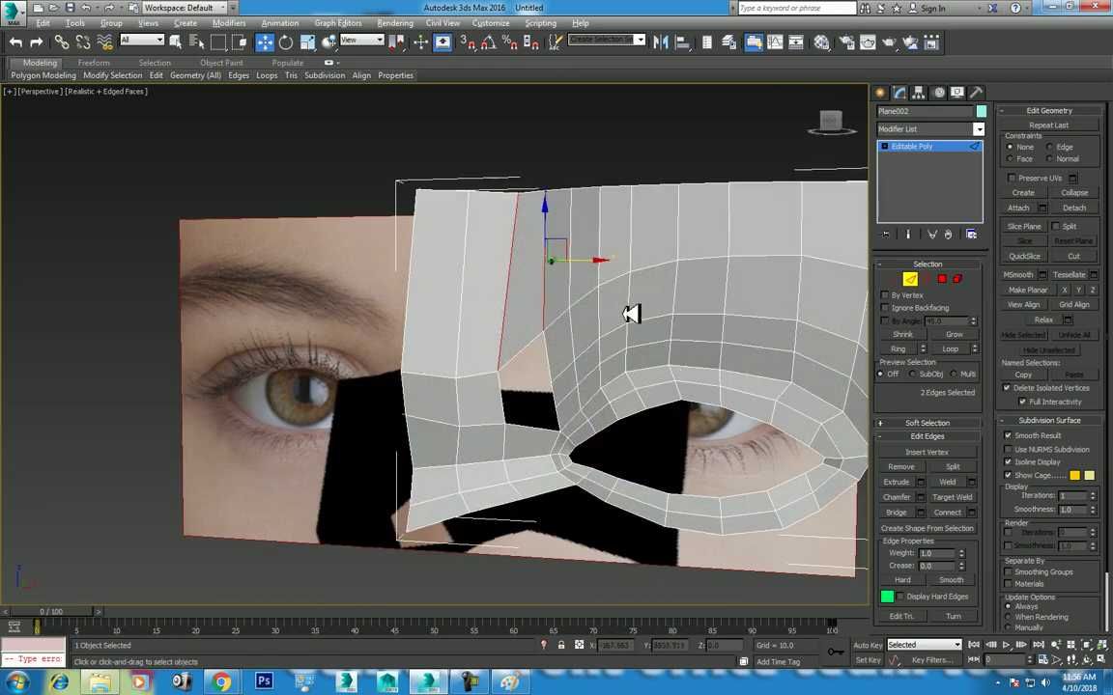
Step: Turn the front view into a full-size perspective and select the edge on the left strip
{"action": "key", "text": "alt+w"}
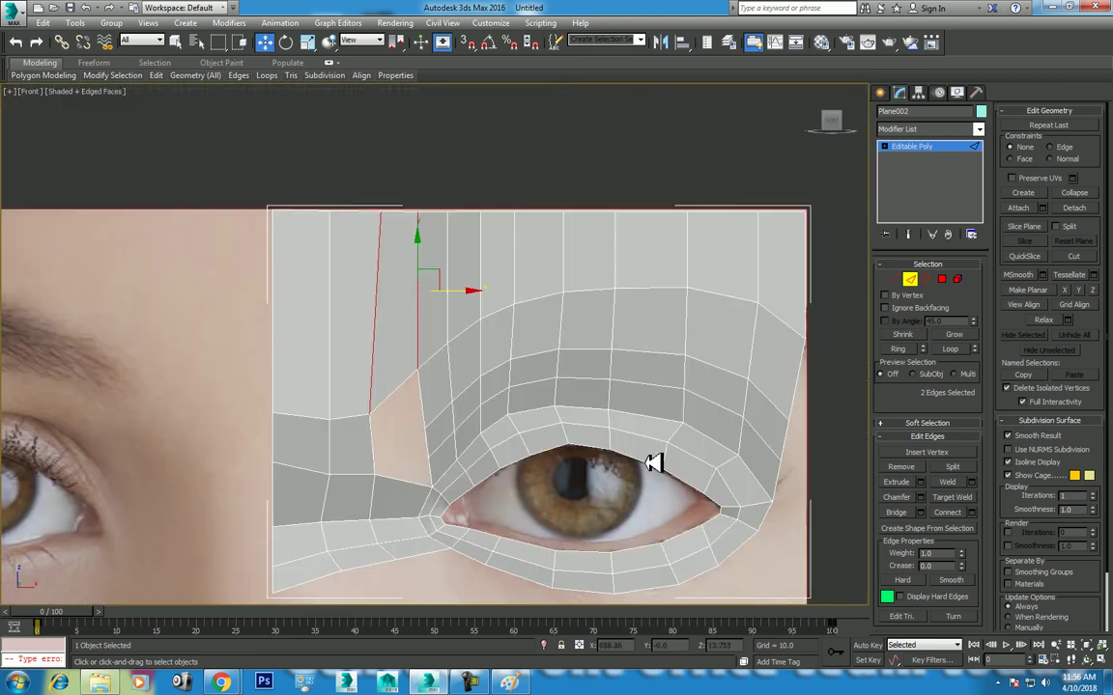
{"action": "key", "text": "p"}
{"action": "key", "text": "alt+w"}
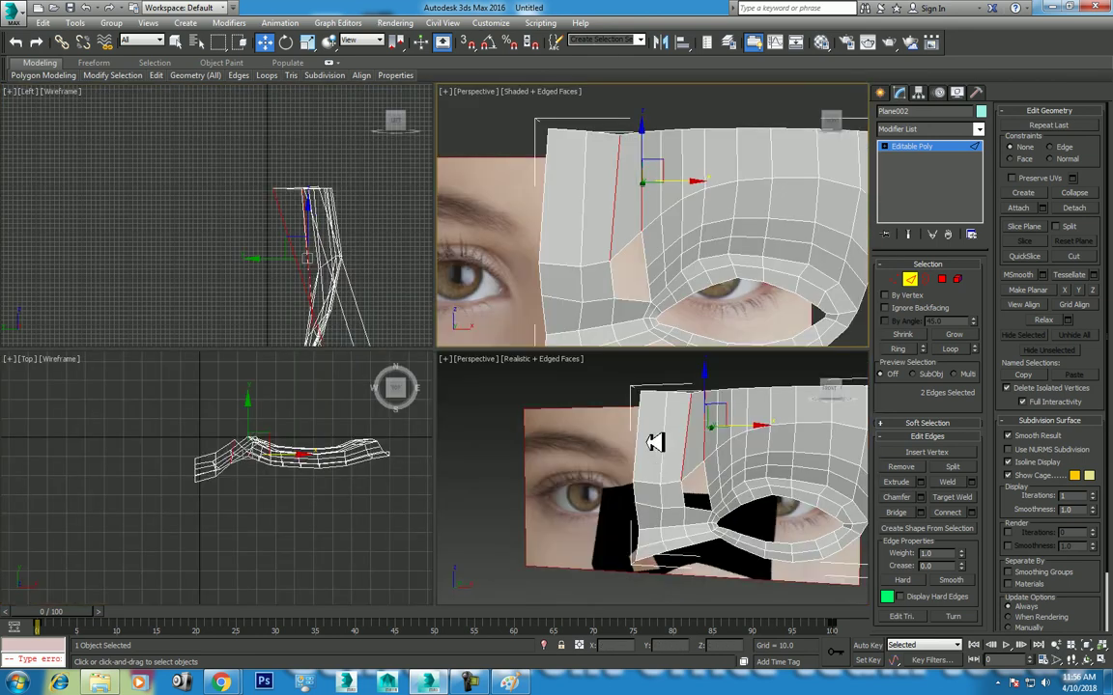
{"action": "key", "text": "alt+w"}
{"action": "left_click", "coordinate": [1086, 660]}
{"action": "mouse_move", "coordinate": [565, 280]}
{"action": "left_mouse_down"}
{"action": "mouse_move", "coordinate": [612, 394]}
{"action": "mouse_move", "coordinate": [621, 392]}
{"action": "mouse_move", "coordinate": [583, 392]}
{"action": "left_mouse_up"}
{"action": "right_click", "coordinate": [559, 322]}
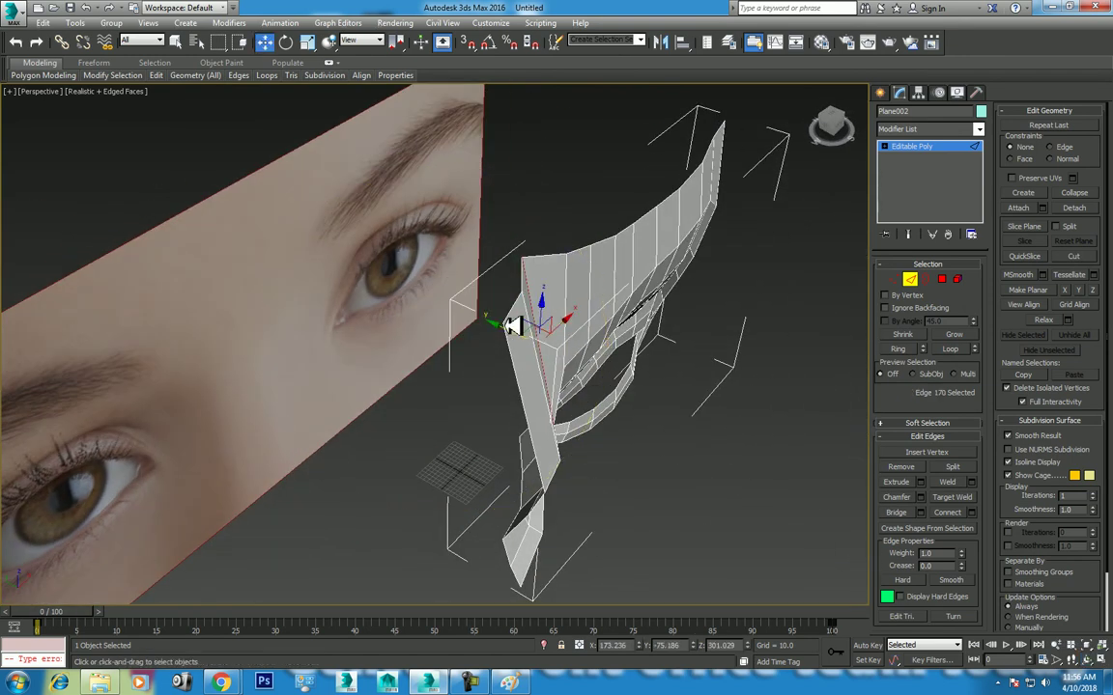
{"action": "left_click", "coordinate": [555, 336]}
Step: Select the neighbouring edge beside the gap and pull it slightly back in depth
{"action": "key", "text": "alt+w"}
{"action": "right_click", "coordinate": [378, 218]}
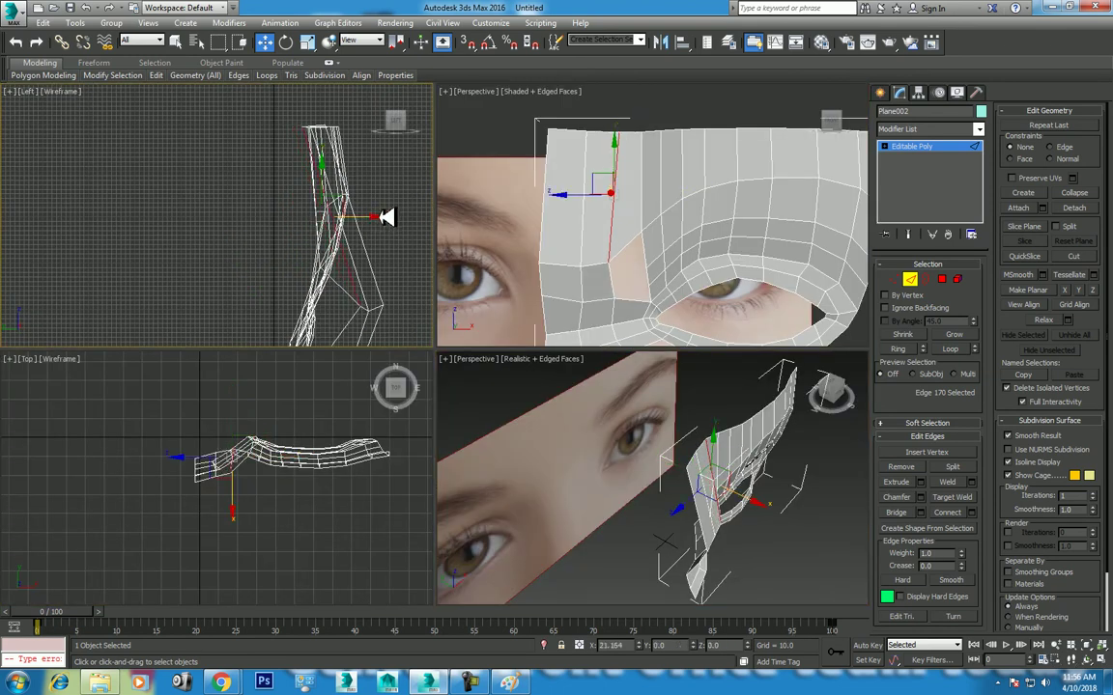
{"action": "mouse_move", "coordinate": [701, 491]}
{"action": "middle_mouse_down", "text": "alt"}
{"action": "mouse_move", "coordinate": [667, 462]}
{"action": "mouse_move", "coordinate": [391, 319]}
{"action": "middle_mouse_up", "text": "alt"}
{"action": "key", "text": "alt+w"}
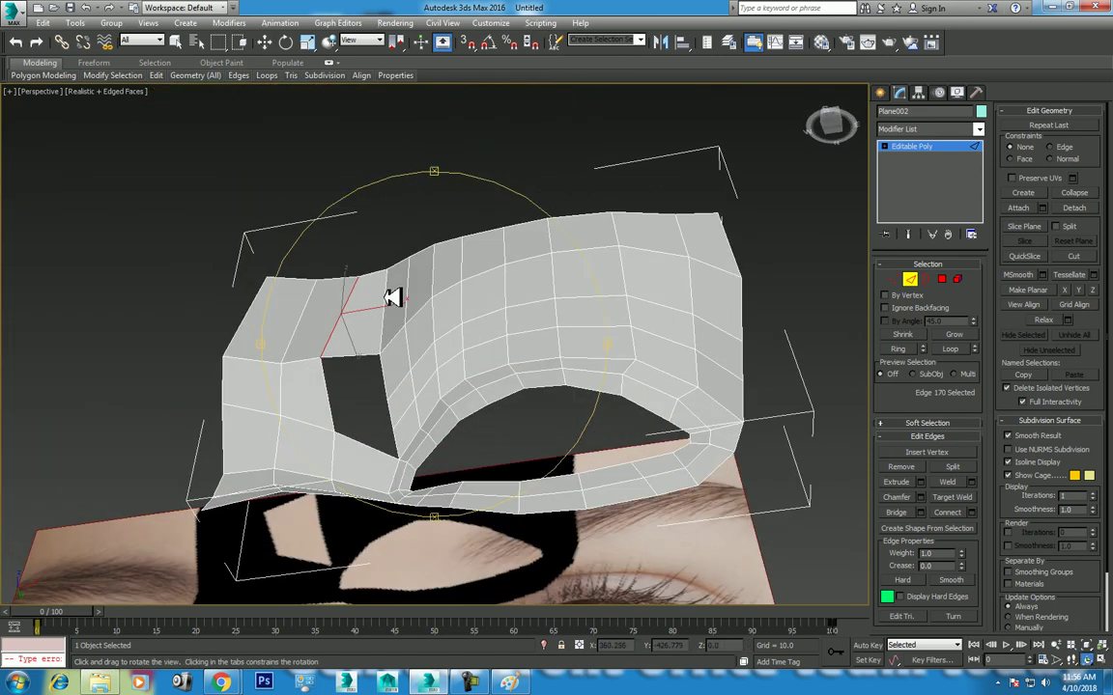
{"action": "left_click", "coordinate": [392, 317]}
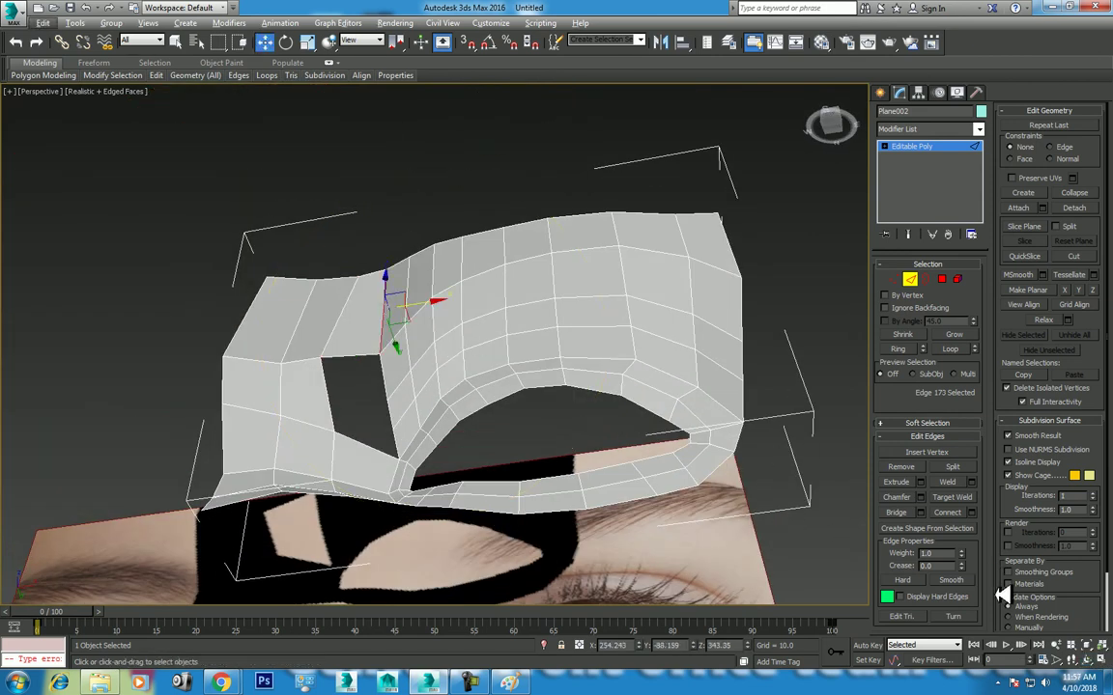
{"action": "middle_click_drag", "start_coordinate": [530, 378], "coordinate": [401, 359], "text": "alt"}
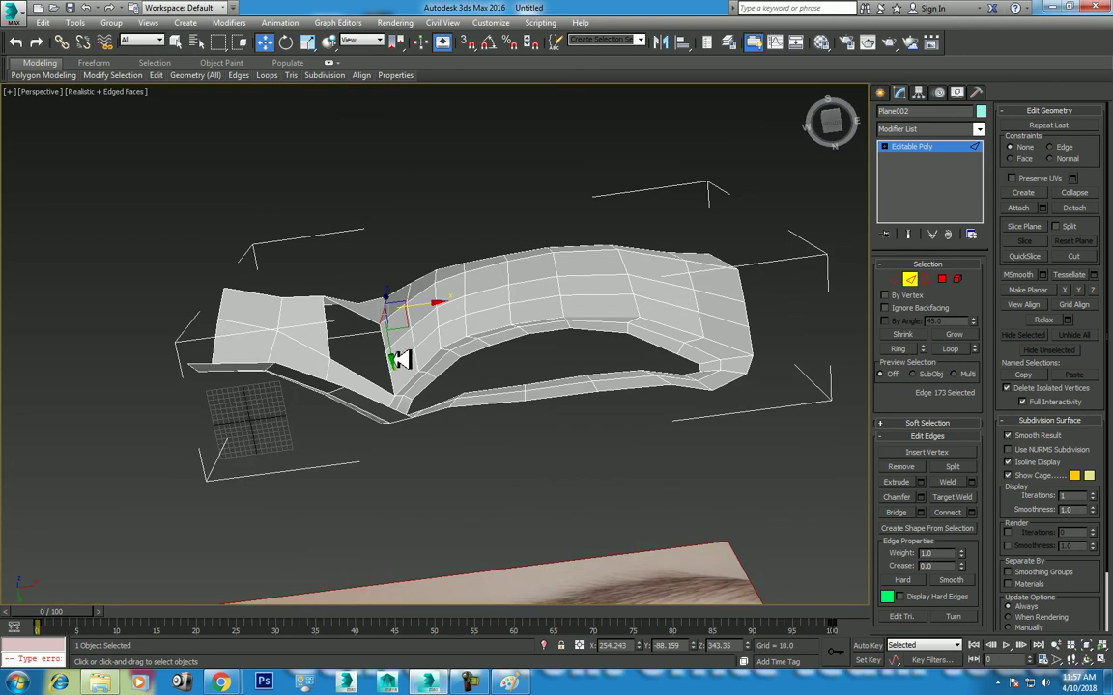
{"action": "left_click_drag", "start_coordinate": [397, 357], "coordinate": [396, 323]}
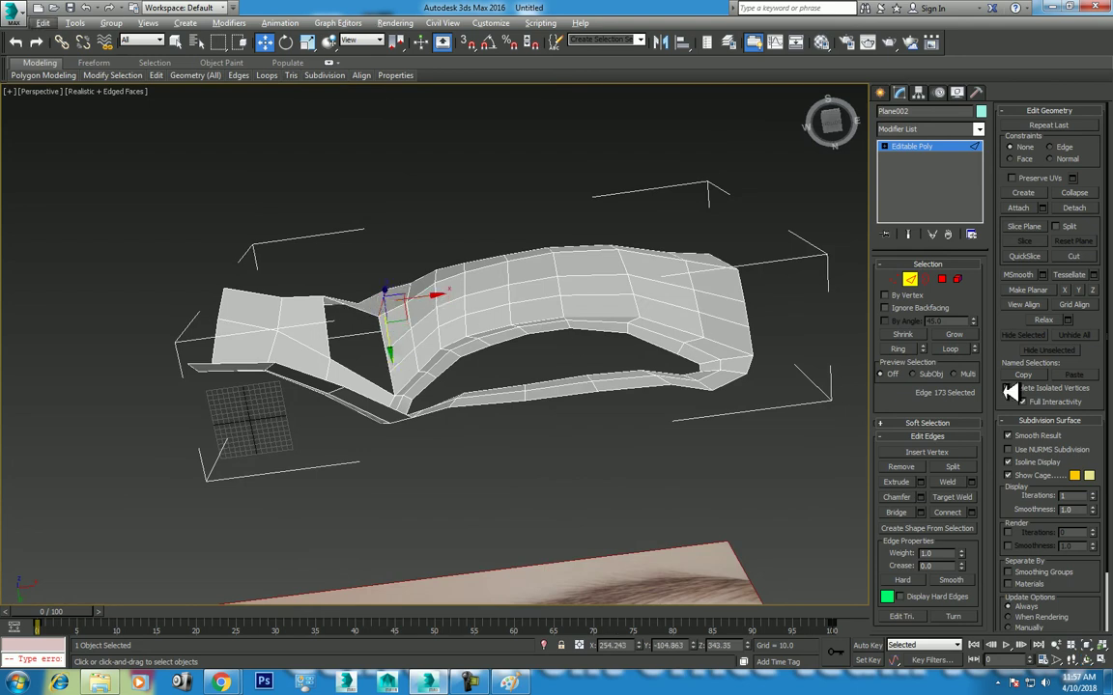
{"action": "middle_click_drag", "start_coordinate": [461, 367], "coordinate": [454, 368], "text": "alt"}
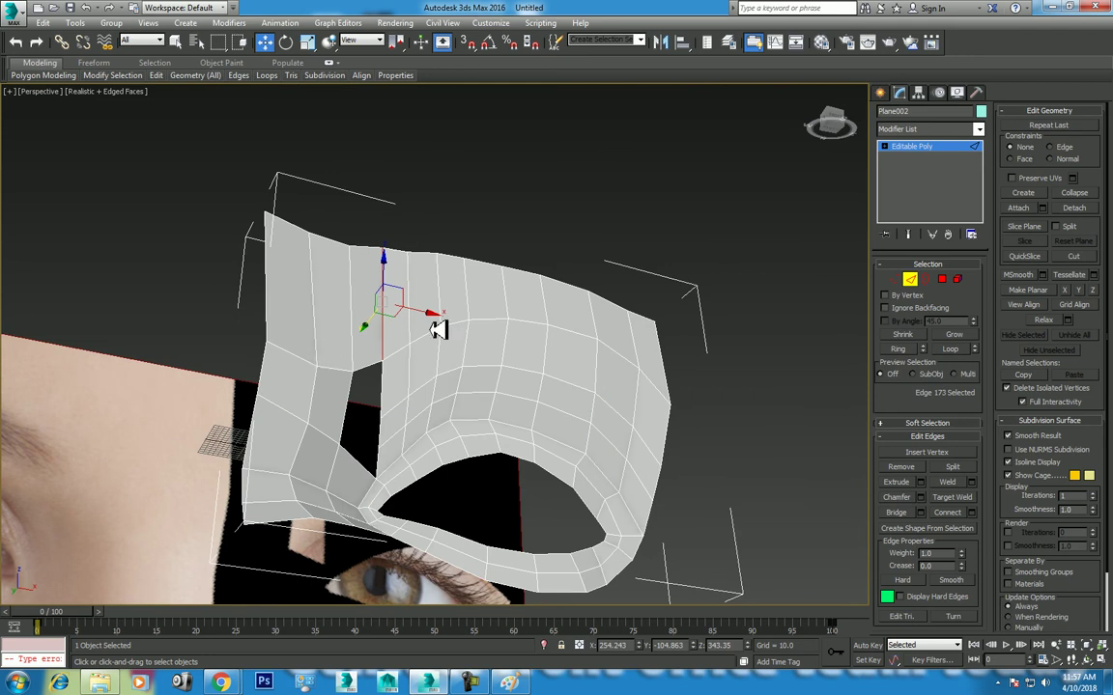
Step: In Vertex mode, shift the vertices near the gap along Y in the Top view
{"action": "key", "text": "1"}
{"action": "key", "text": "alt+w"}
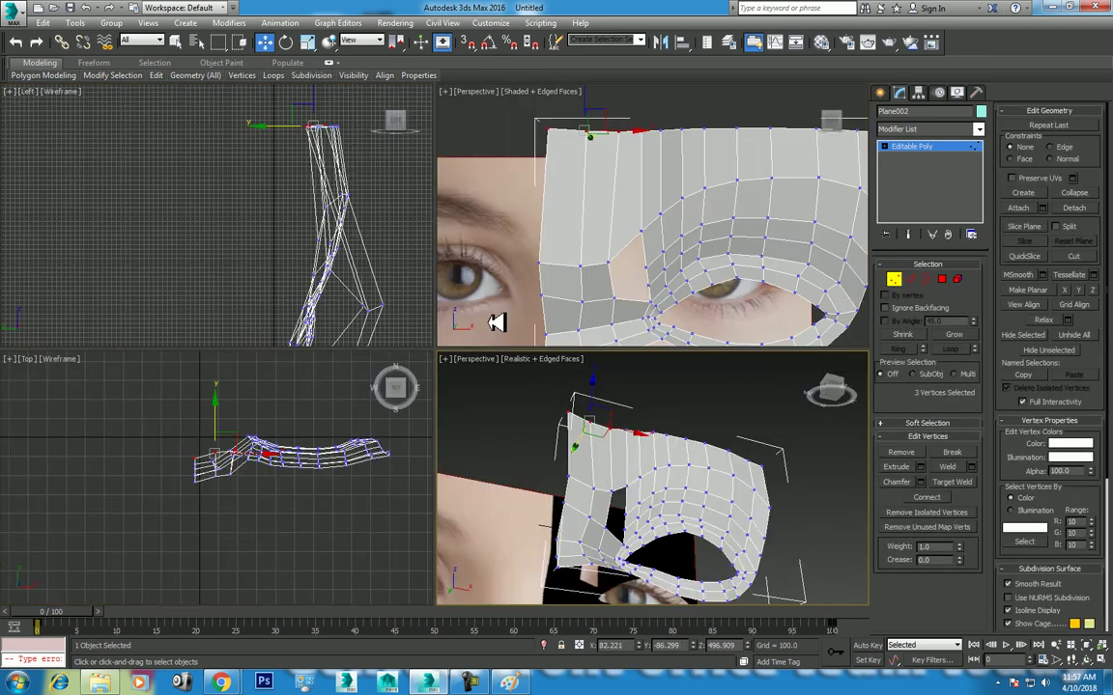
{"action": "left_click_drag", "start_coordinate": [203, 413], "coordinate": [203, 434]}
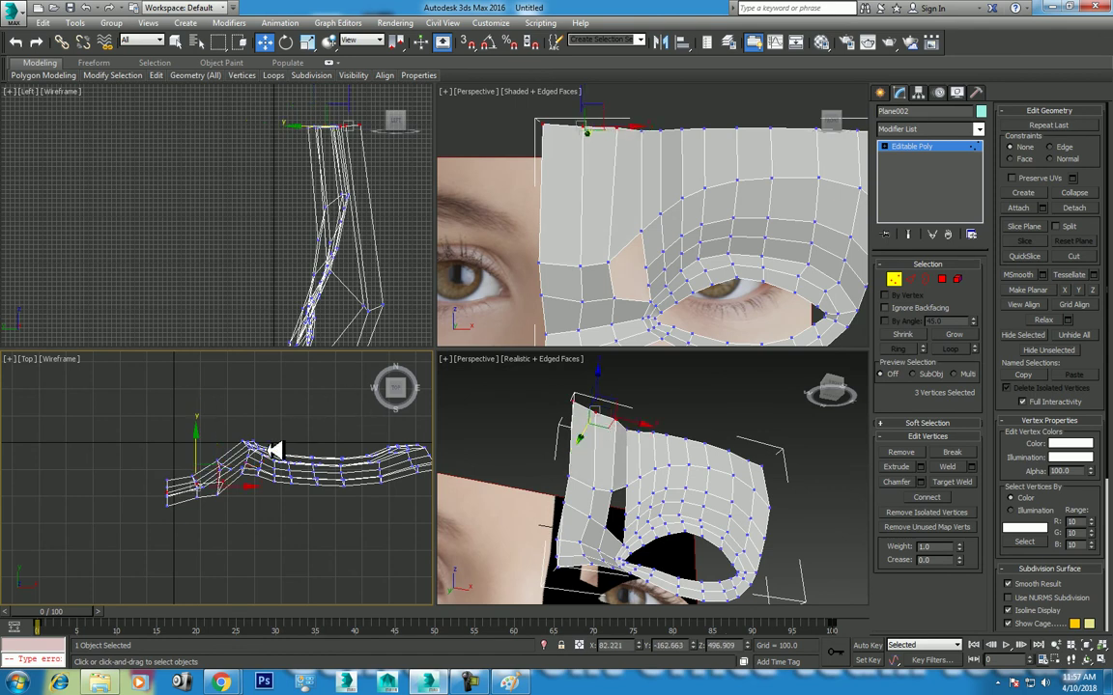
{"action": "scroll", "coordinate": [261, 434], "scroll_direction": "up", "scroll_amount": 3}
{"action": "scroll", "coordinate": [247, 454], "scroll_direction": "up", "scroll_amount": 2}
{"action": "mouse_move", "coordinate": [73, 487]}
{"action": "left_mouse_down"}
{"action": "mouse_move", "coordinate": [269, 397]}
{"action": "mouse_move", "coordinate": [267, 418]}
{"action": "left_mouse_up"}
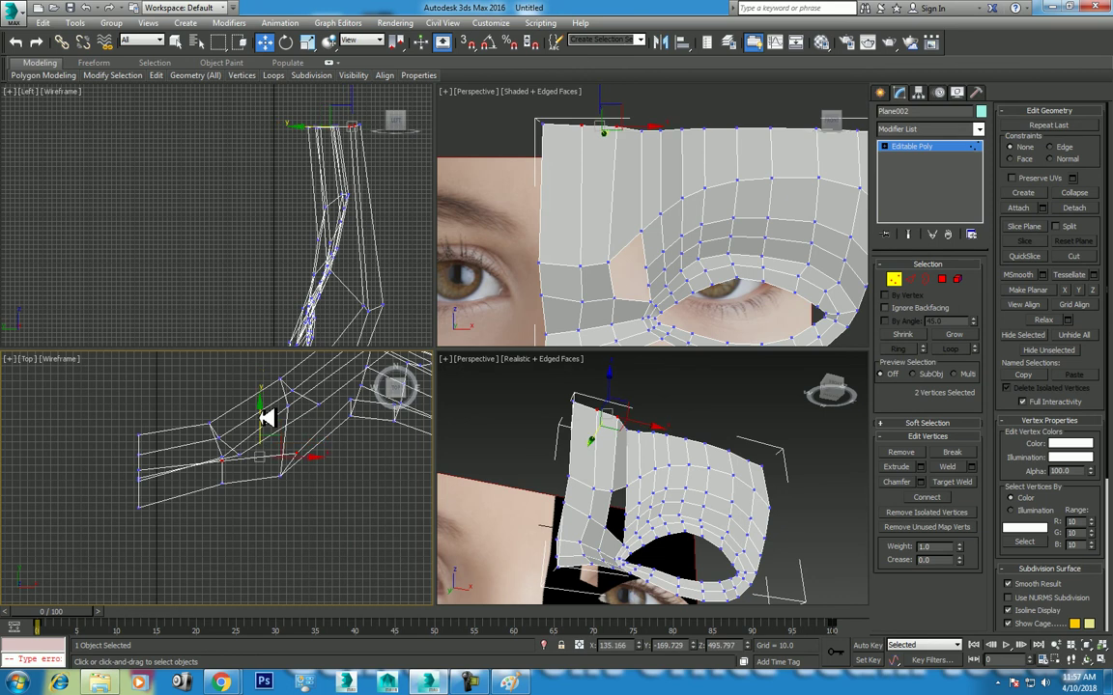
{"action": "left_click", "coordinate": [222, 458]}
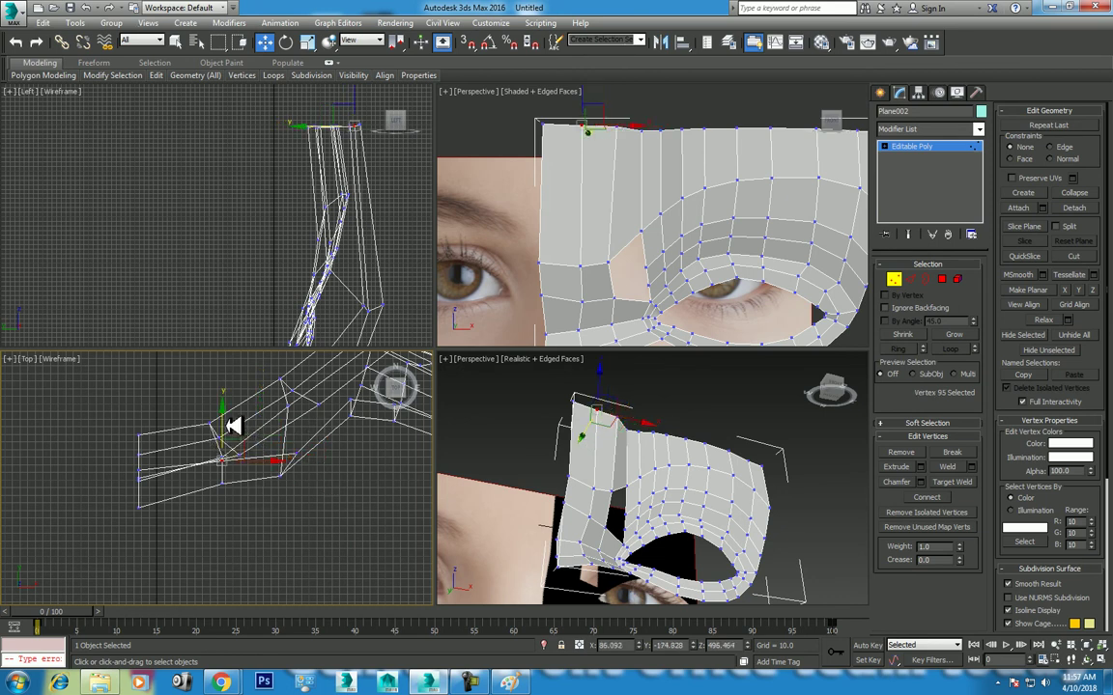
Step: Select two vertices beside the gap in perspective and nudge them sideways
{"action": "right_click", "coordinate": [618, 414]}
{"action": "key", "text": "alt+w"}
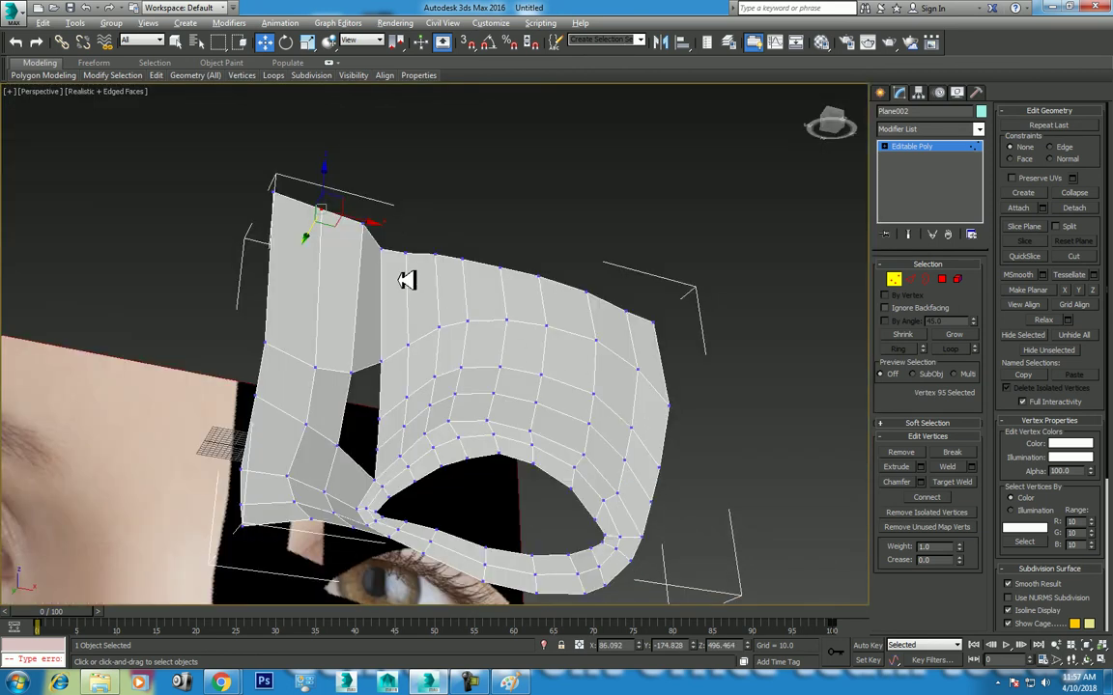
{"action": "left_click", "coordinate": [359, 302], "text": "ctrl"}
{"action": "key", "text": "alt+w"}
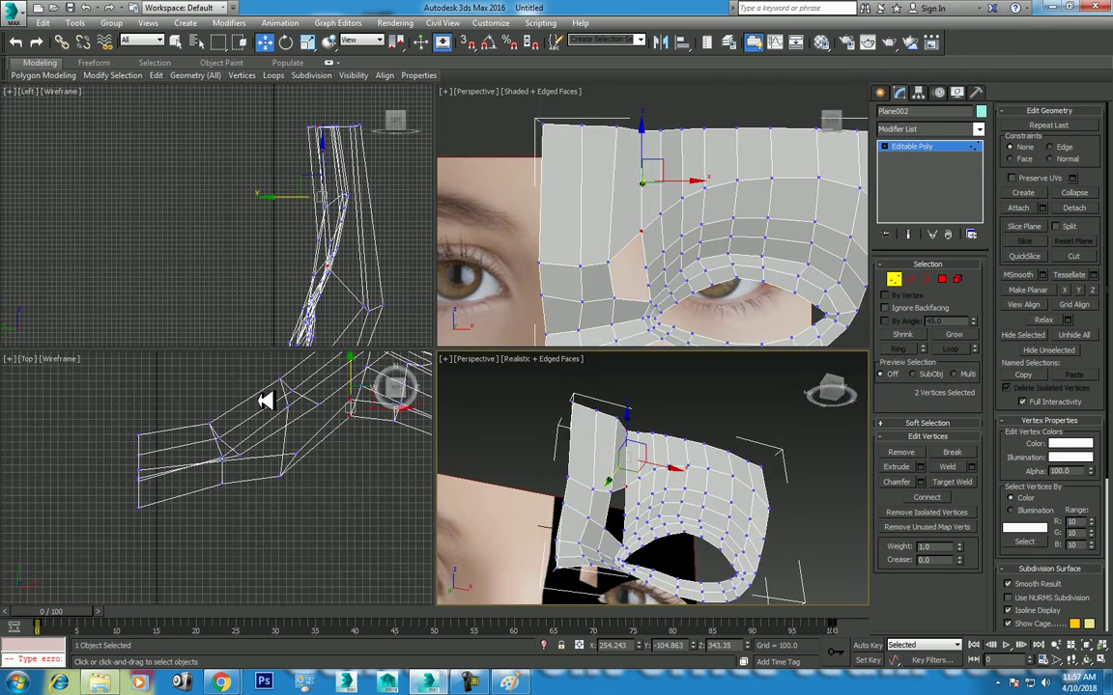
{"action": "right_click", "coordinate": [328, 189]}
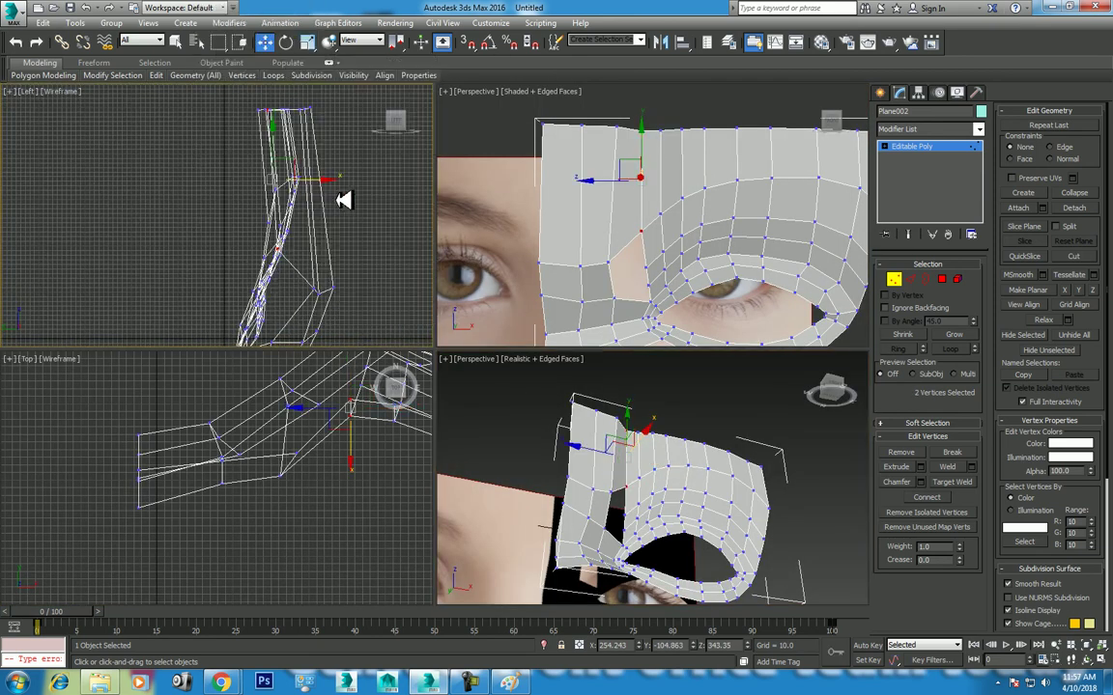
{"action": "left_click_drag", "start_coordinate": [342, 181], "coordinate": [340, 184]}
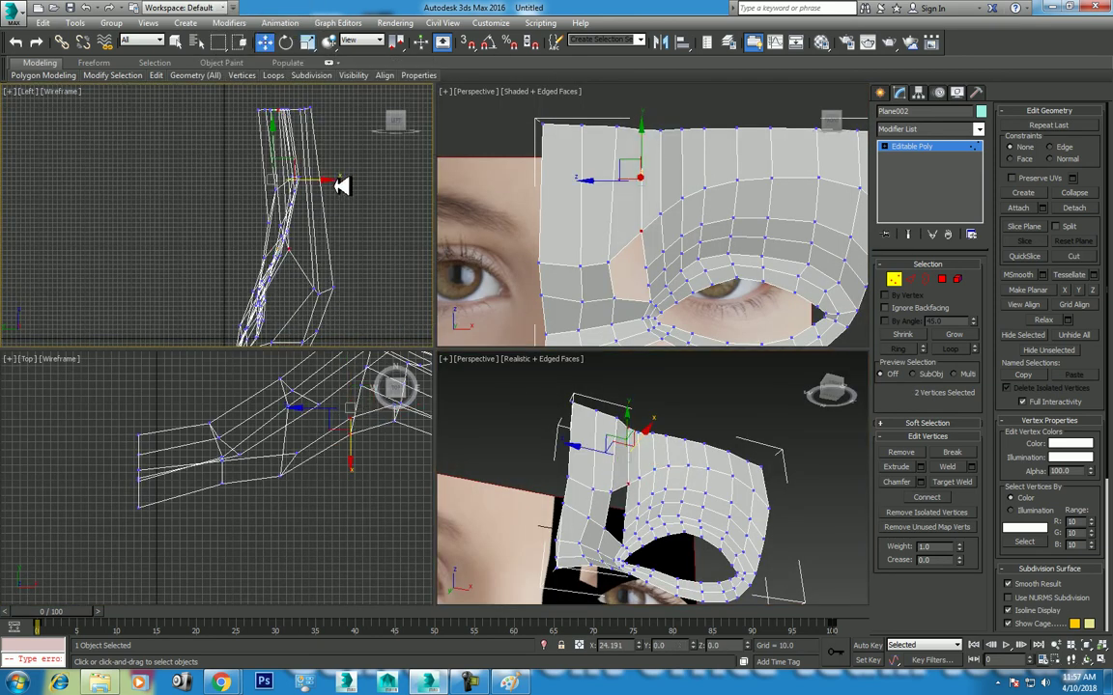
Step: From a lower front angle, move and raise vertex pairs to smooth the fold at the join
{"action": "right_click", "coordinate": [703, 432]}
{"action": "key", "text": "alt+w"}
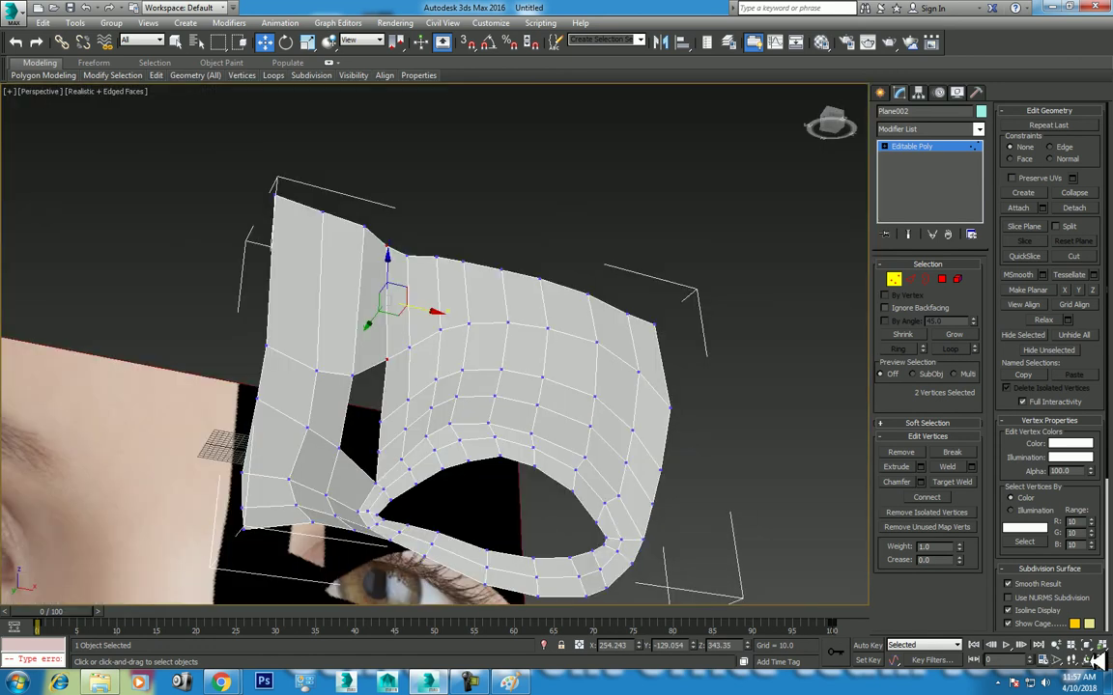
{"action": "middle_click_drag", "start_coordinate": [492, 405], "coordinate": [430, 335], "text": "alt"}
{"action": "mouse_move", "coordinate": [436, 268]}
{"action": "left_mouse_down"}
{"action": "mouse_move", "coordinate": [414, 310]}
{"action": "mouse_move", "coordinate": [452, 358]}
{"action": "left_mouse_up"}
{"action": "left_click", "coordinate": [398, 286], "text": "ctrl"}
{"action": "left_click_drag", "start_coordinate": [416, 350], "coordinate": [451, 273]}
{"action": "left_click", "coordinate": [446, 276]}
{"action": "left_click_drag", "start_coordinate": [456, 333], "coordinate": [454, 323]}
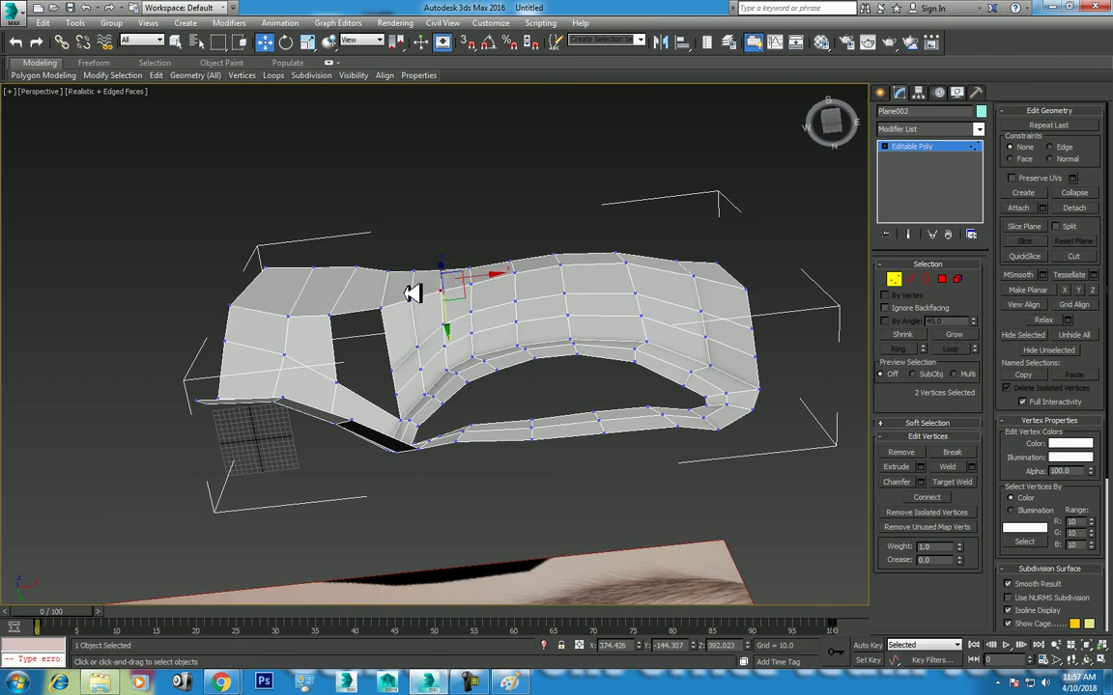
{"action": "key", "text": "alt+w"}
Step: Maximize the eye photo view, pan to the hole above the eye, and select its surrounding edges
{"action": "right_click", "coordinate": [700, 218]}
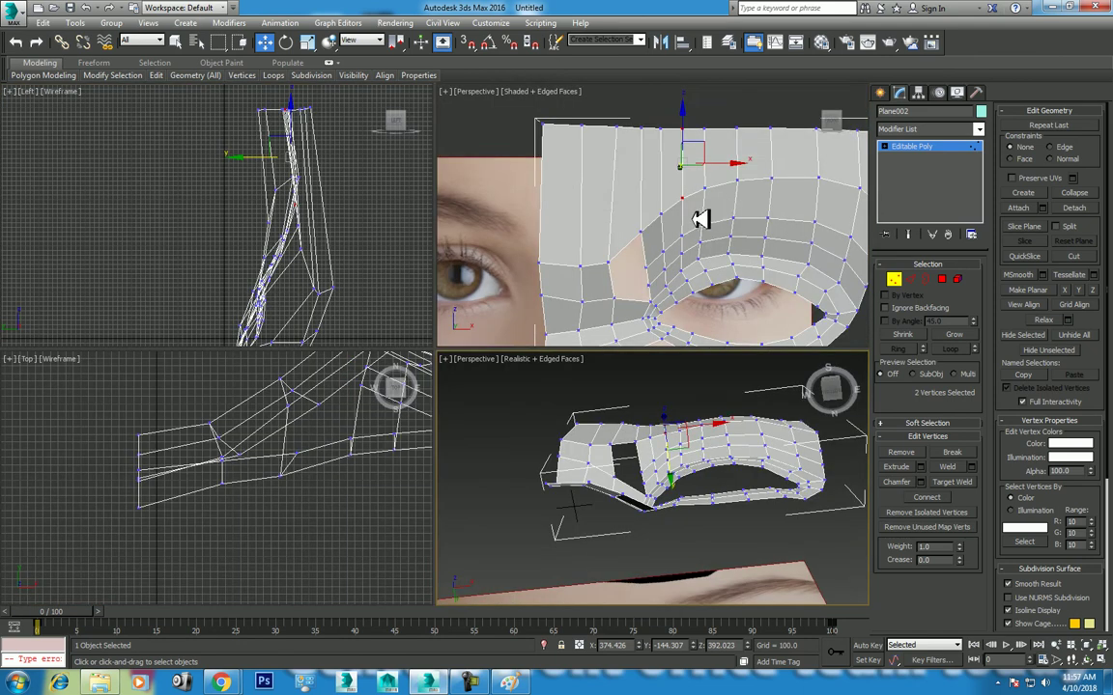
{"action": "key", "text": "alt+w"}
{"action": "middle_click_drag", "start_coordinate": [580, 301], "coordinate": [561, 343]}
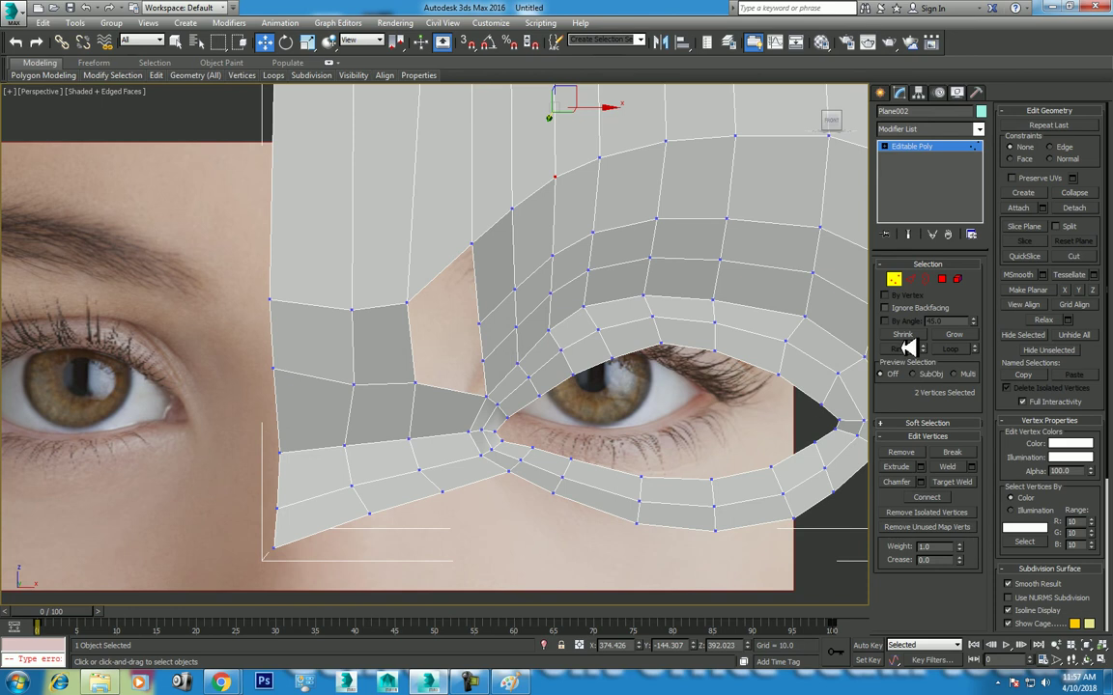
{"action": "left_click", "coordinate": [917, 279]}
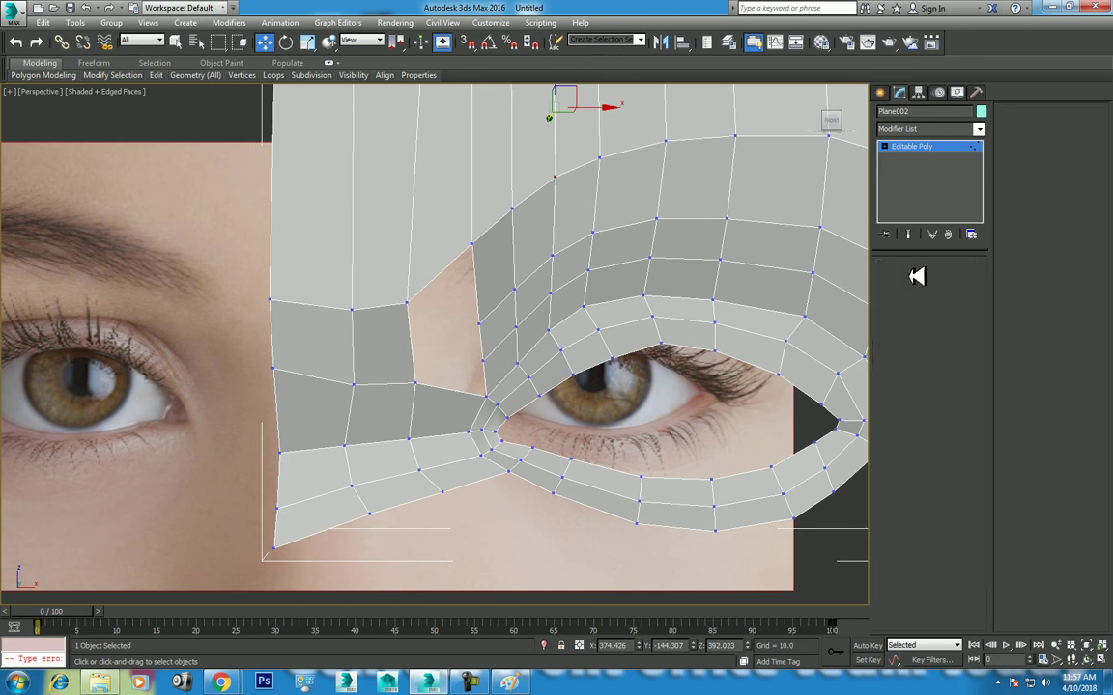
{"action": "left_click", "coordinate": [485, 338]}
{"action": "left_click", "coordinate": [459, 388]}
{"action": "key", "text": "alt+r"}
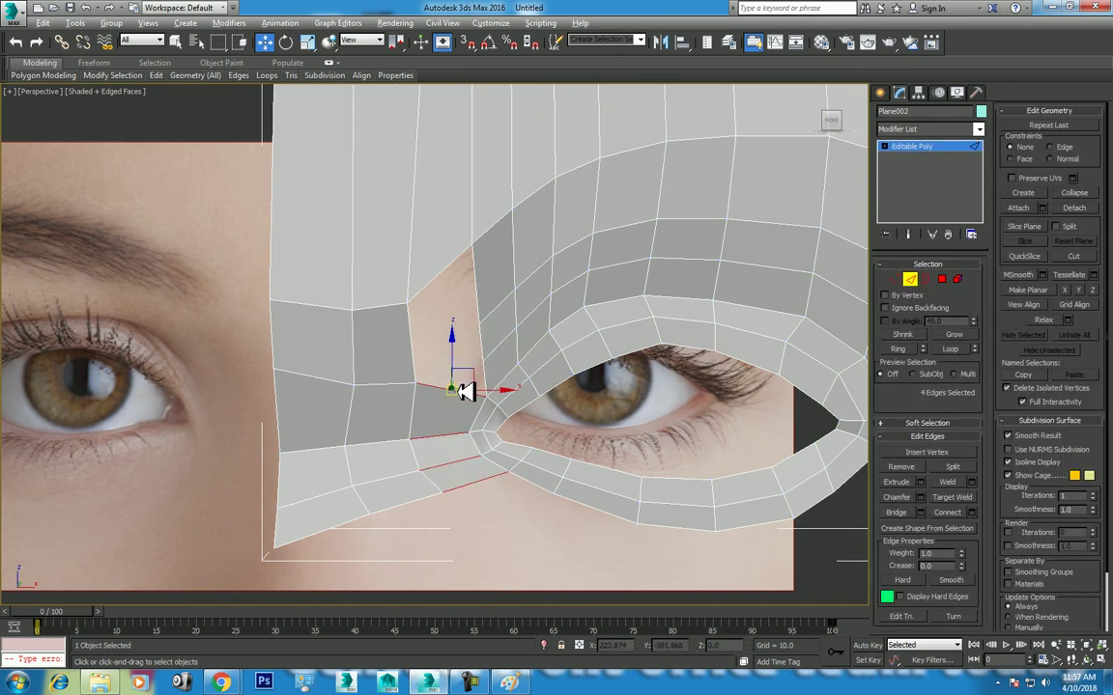
{"action": "left_click", "coordinate": [480, 390]}
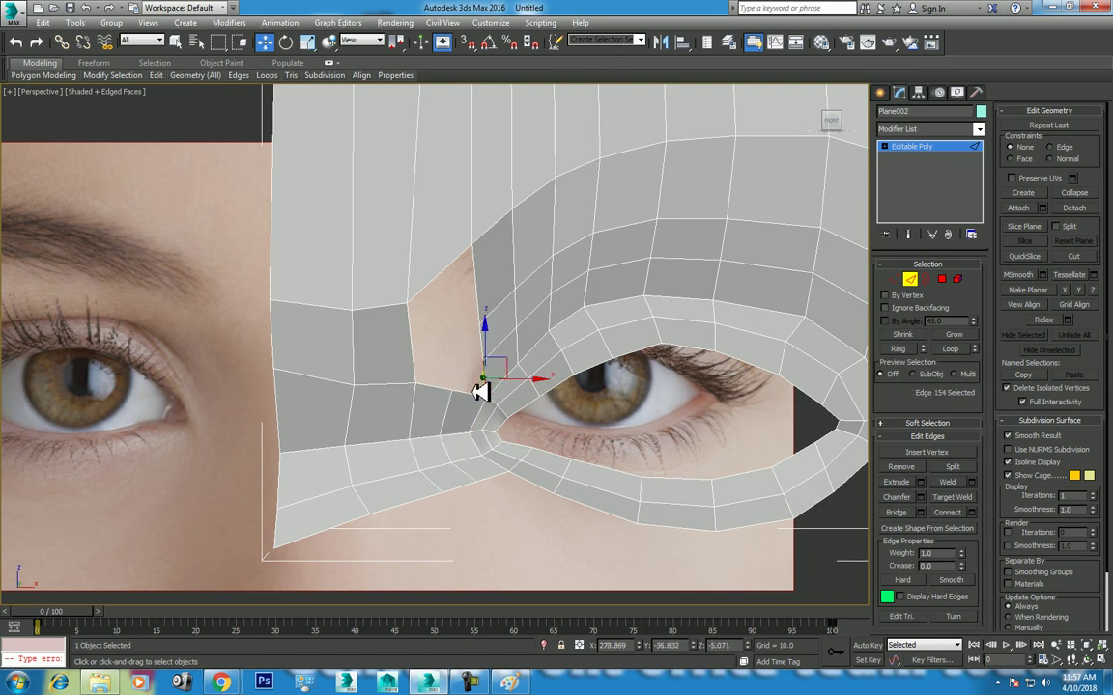
{"action": "left_click", "coordinate": [439, 383]}
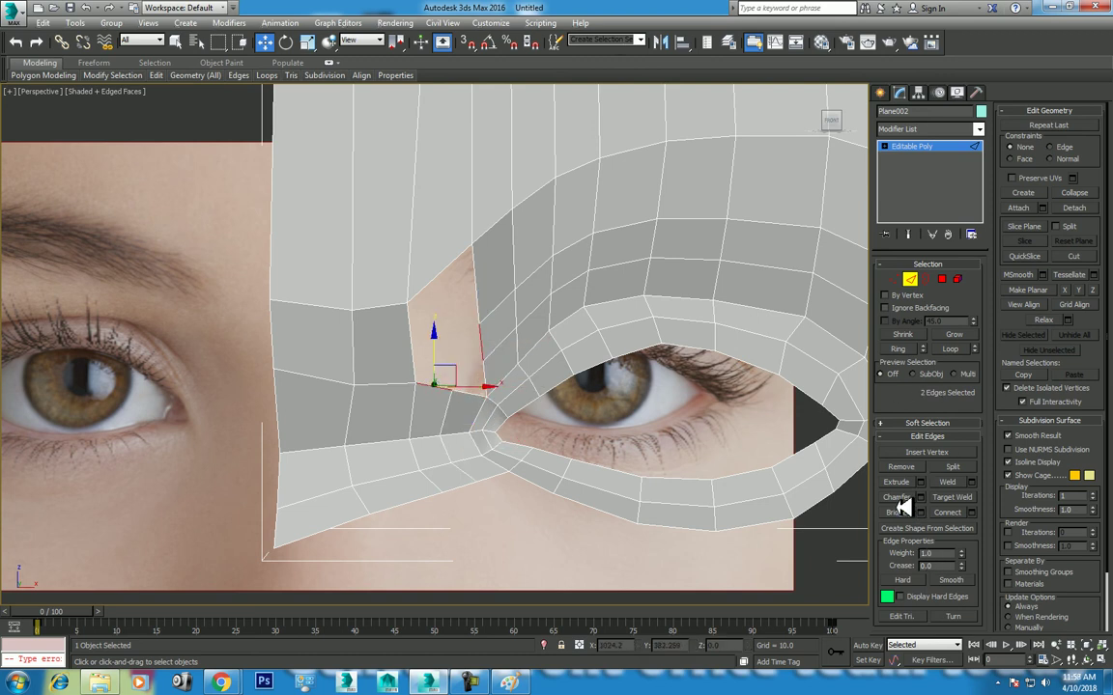
{"action": "left_click", "coordinate": [495, 380]}
Step: Select the hole's open border and Cap it, then clear the selection and return to Edge level
{"action": "right_click", "coordinate": [507, 379]}
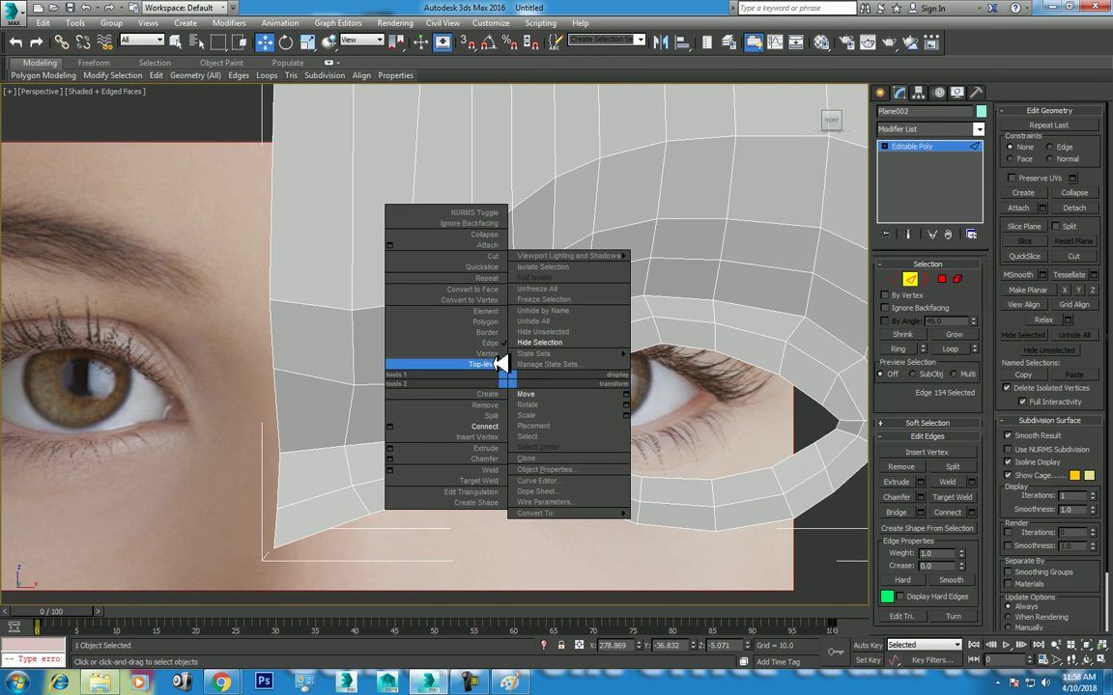
{"action": "left_click", "coordinate": [927, 281]}
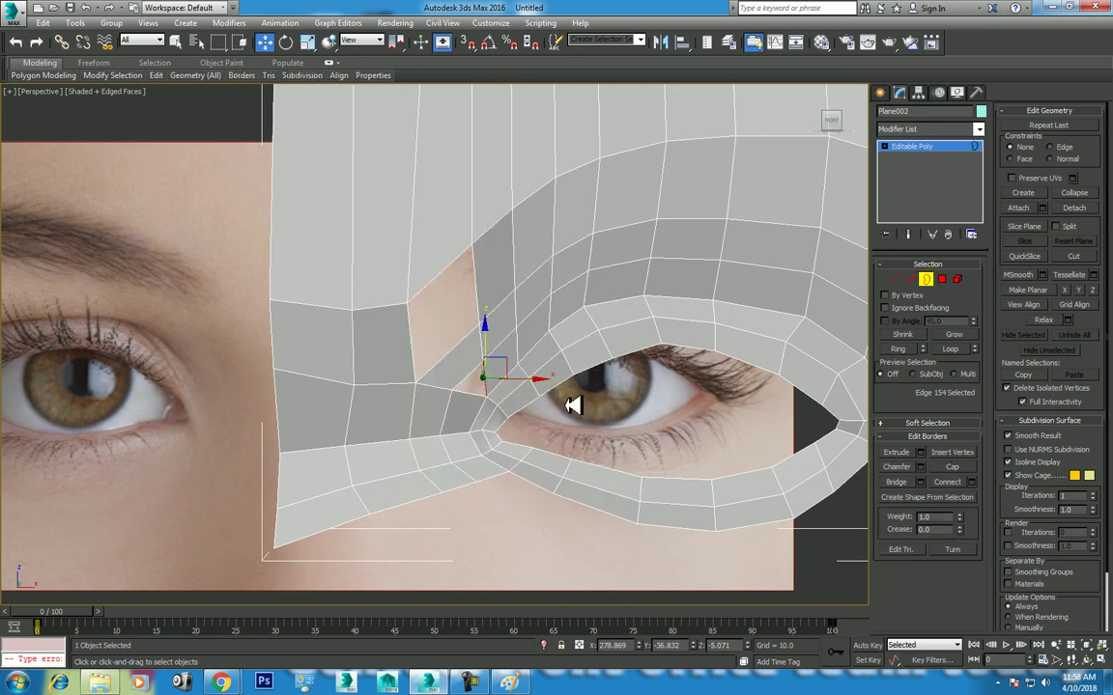
{"action": "right_click", "coordinate": [472, 380]}
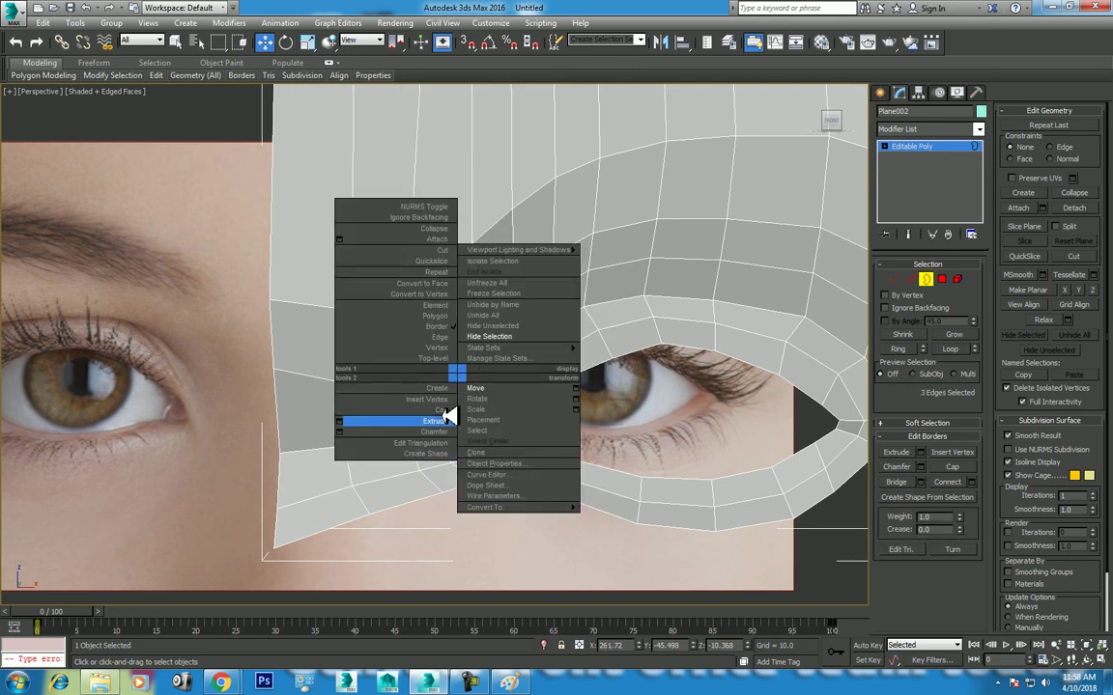
{"action": "left_click", "coordinate": [377, 372]}
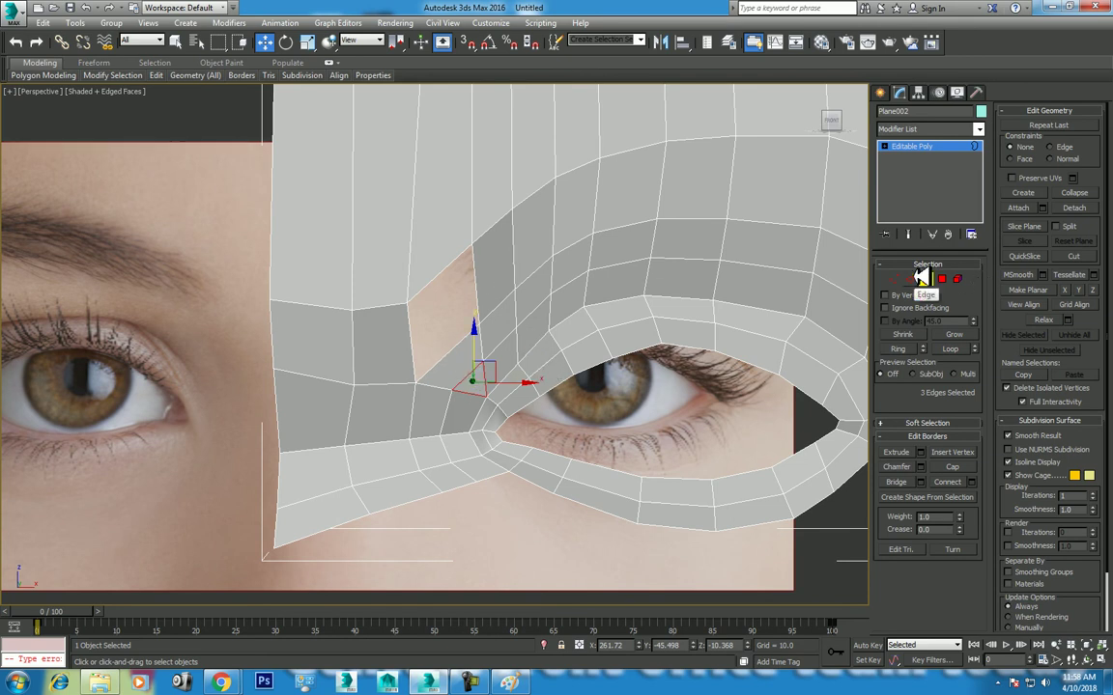
{"action": "left_click", "coordinate": [472, 243]}
{"action": "right_click", "coordinate": [463, 245]}
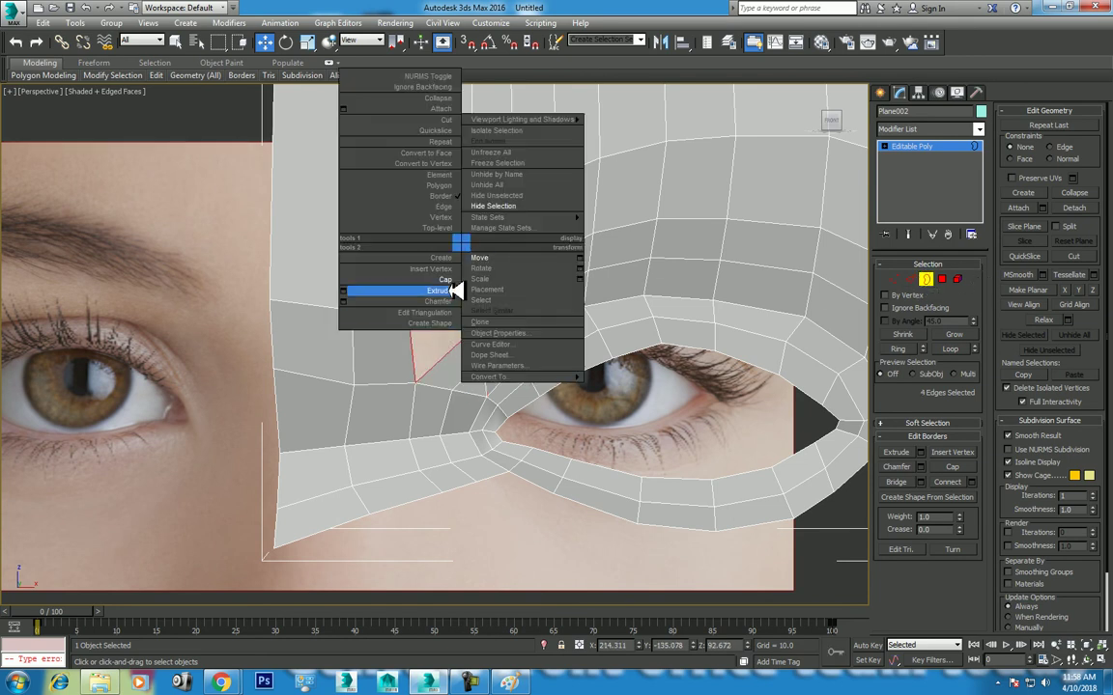
{"action": "left_click", "coordinate": [466, 279]}
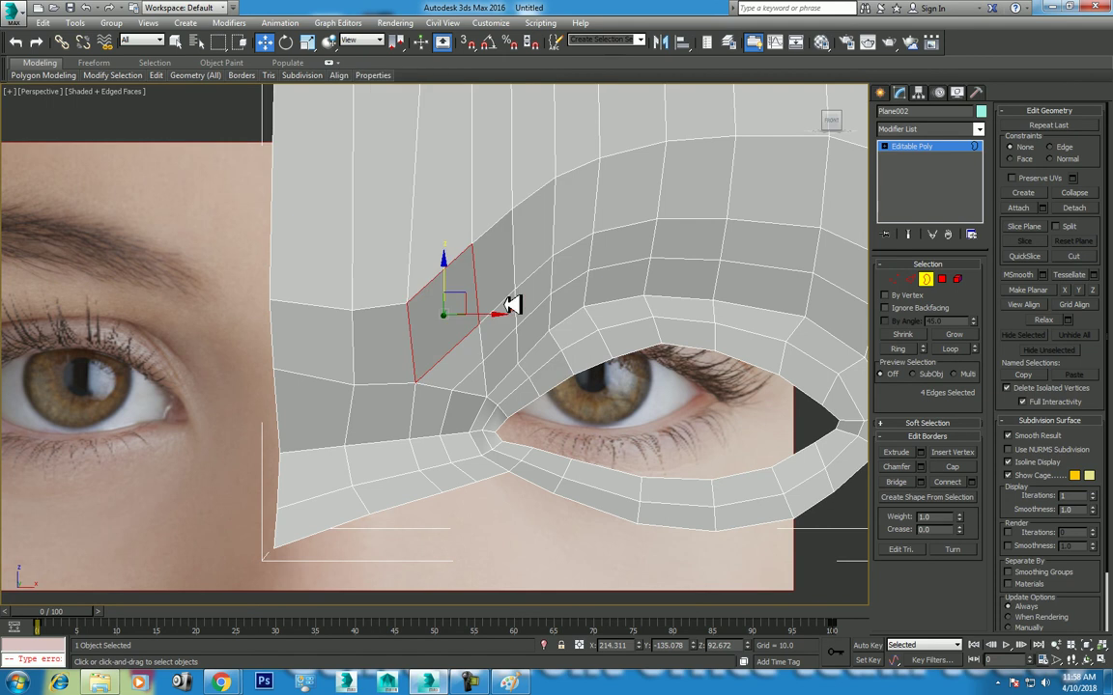
{"action": "left_click", "coordinate": [497, 386]}
{"action": "left_click", "coordinate": [910, 278]}
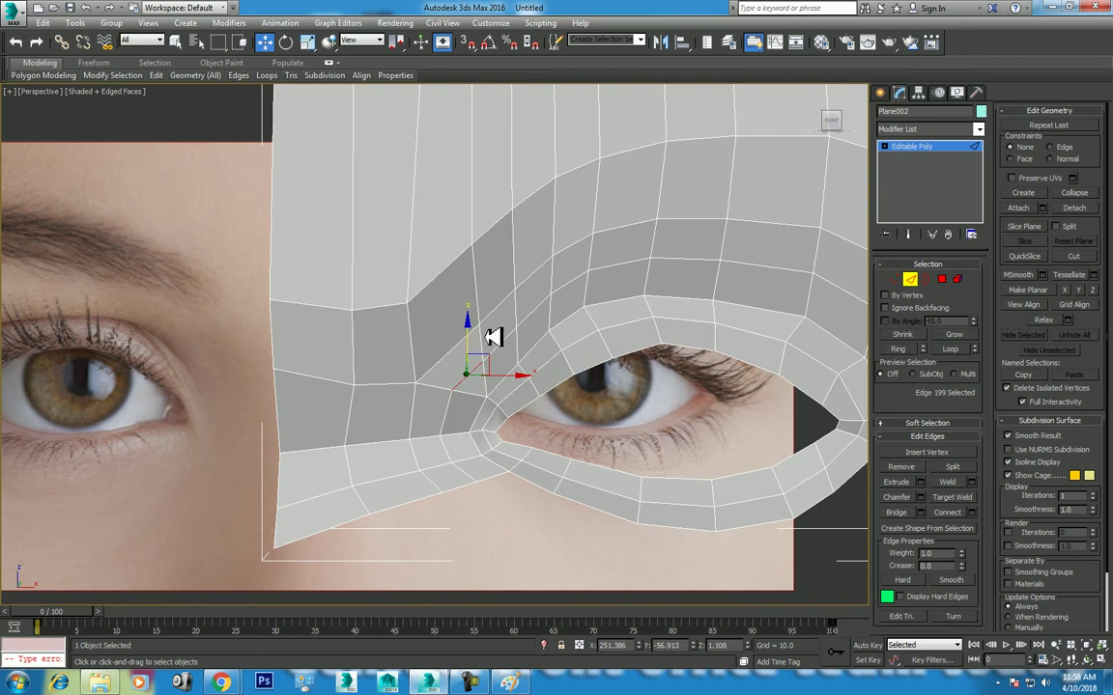
Step: In the Front view at Edge level, chamfer the two selected inner-corner edges by about 16.7
{"action": "scroll", "coordinate": [522, 415], "scroll_direction": "up", "scroll_amount": 2}
{"action": "scroll", "coordinate": [533, 396], "scroll_direction": "up", "scroll_amount": 2}
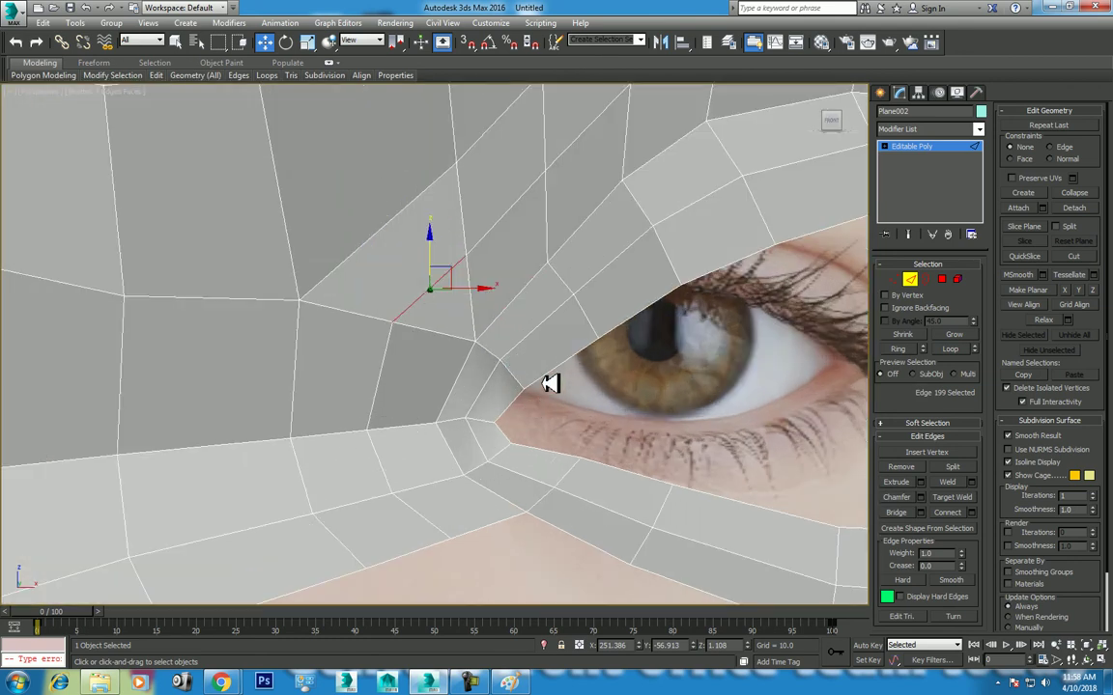
{"action": "key", "text": "f"}
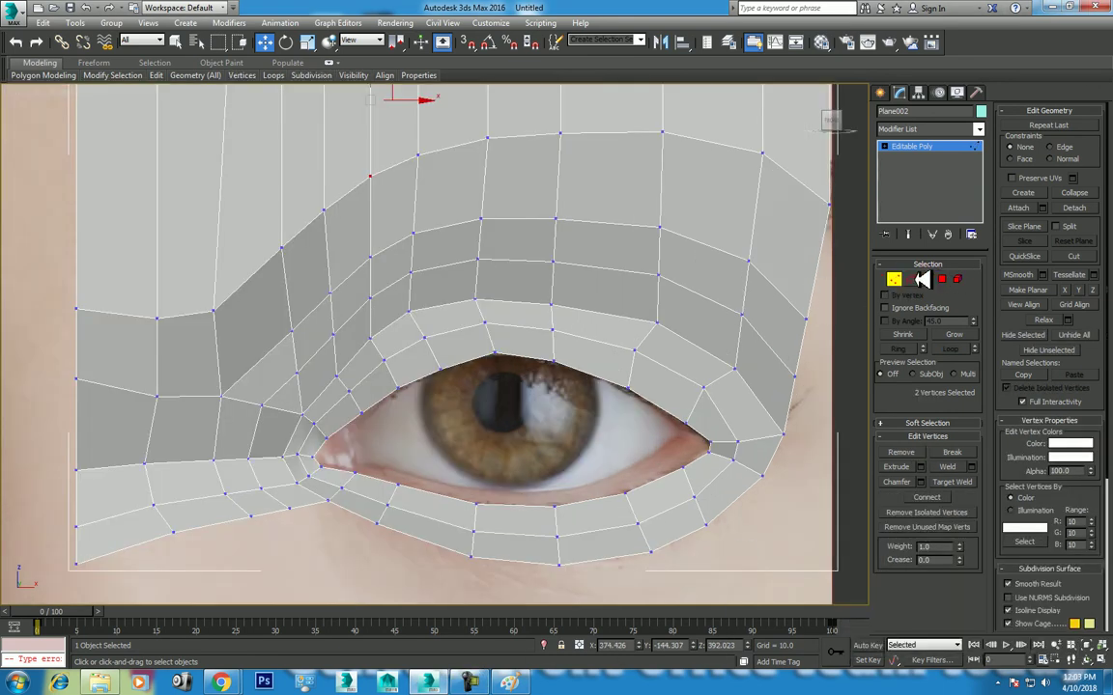
{"action": "left_click", "coordinate": [923, 279]}
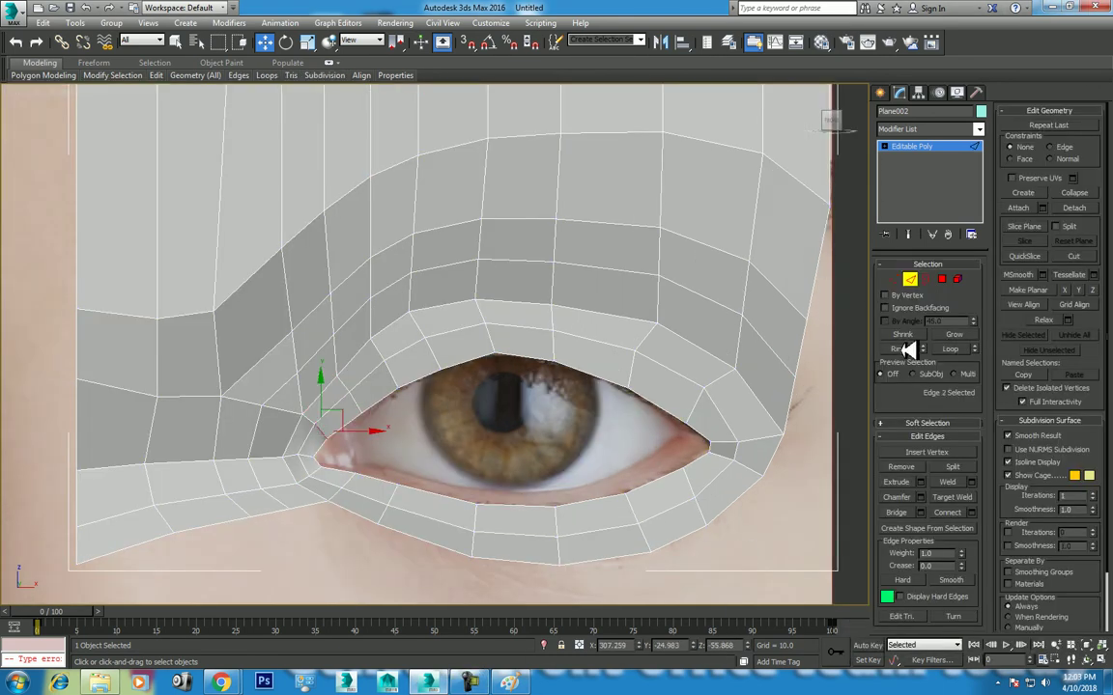
{"action": "right_click", "coordinate": [465, 344]}
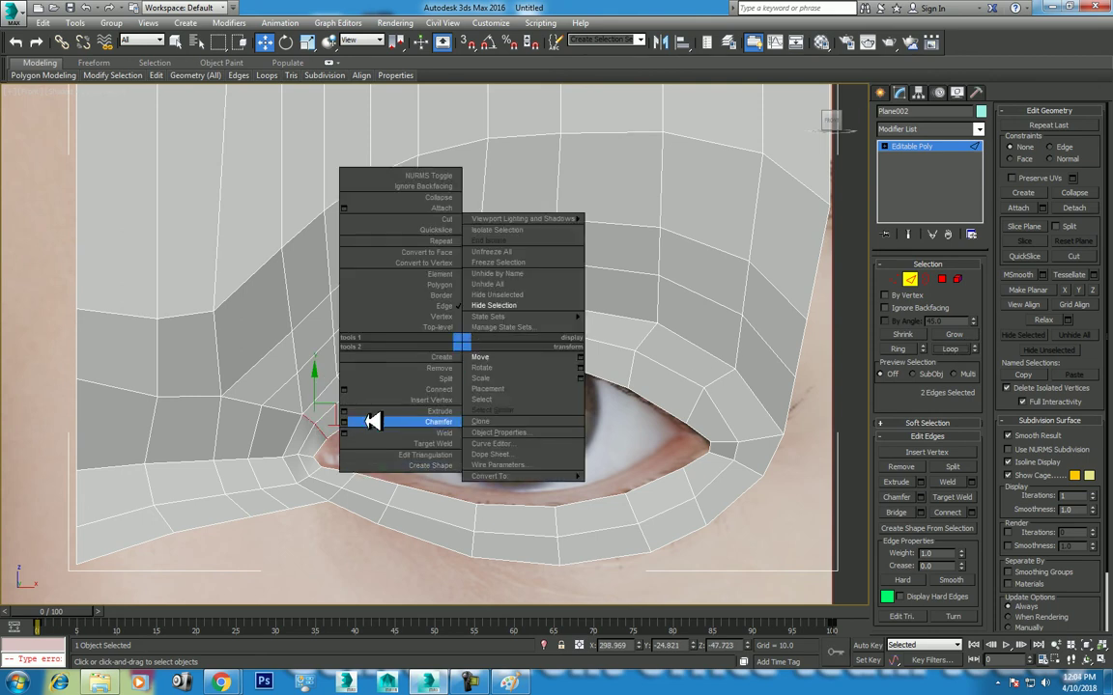
{"action": "left_click", "coordinate": [344, 422]}
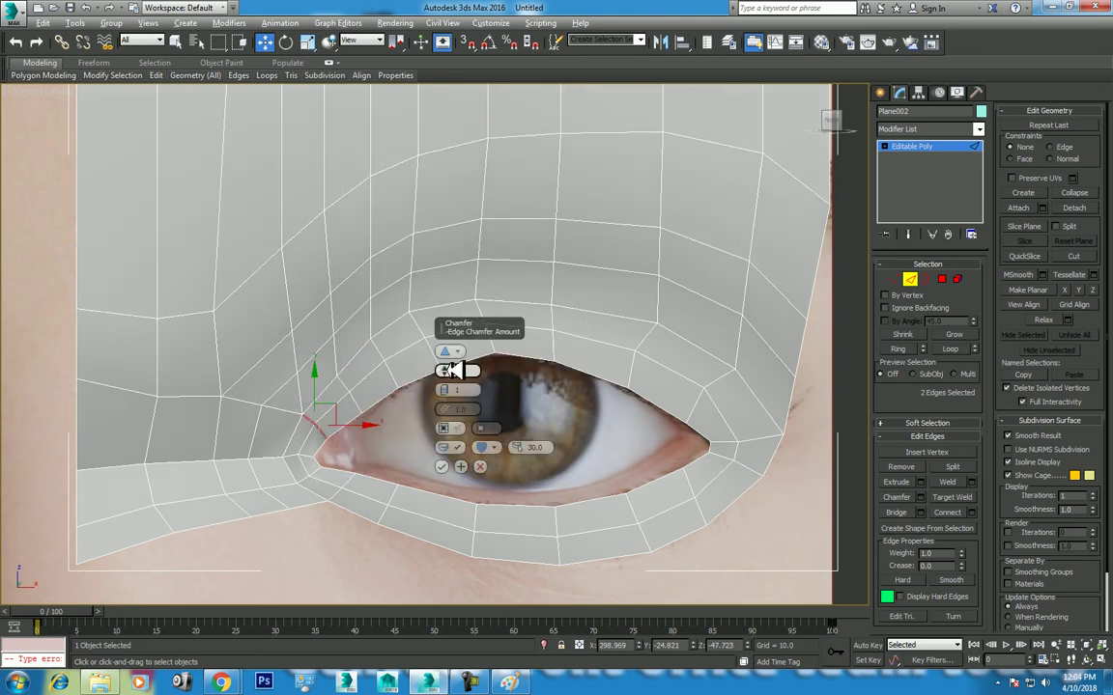
{"action": "left_click_drag", "start_coordinate": [452, 348], "coordinate": [487, 254]}
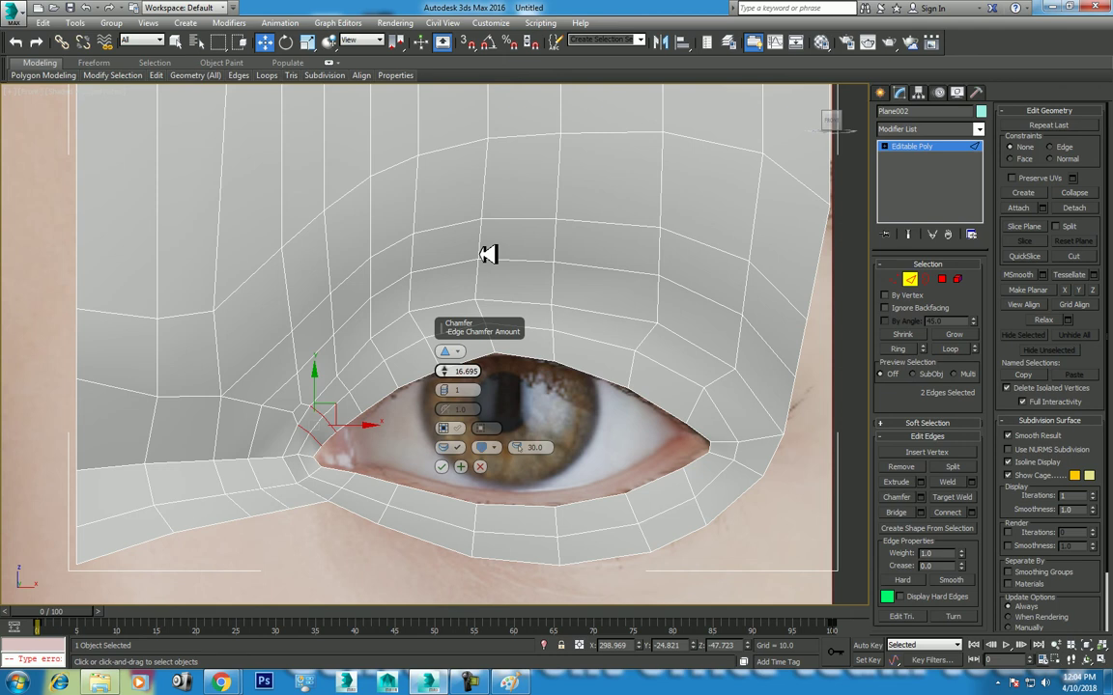
{"action": "left_click", "coordinate": [441, 466]}
Step: Pick a single edge at the inner eye corner and run a quad-menu command on it
{"action": "left_click", "coordinate": [306, 404]}
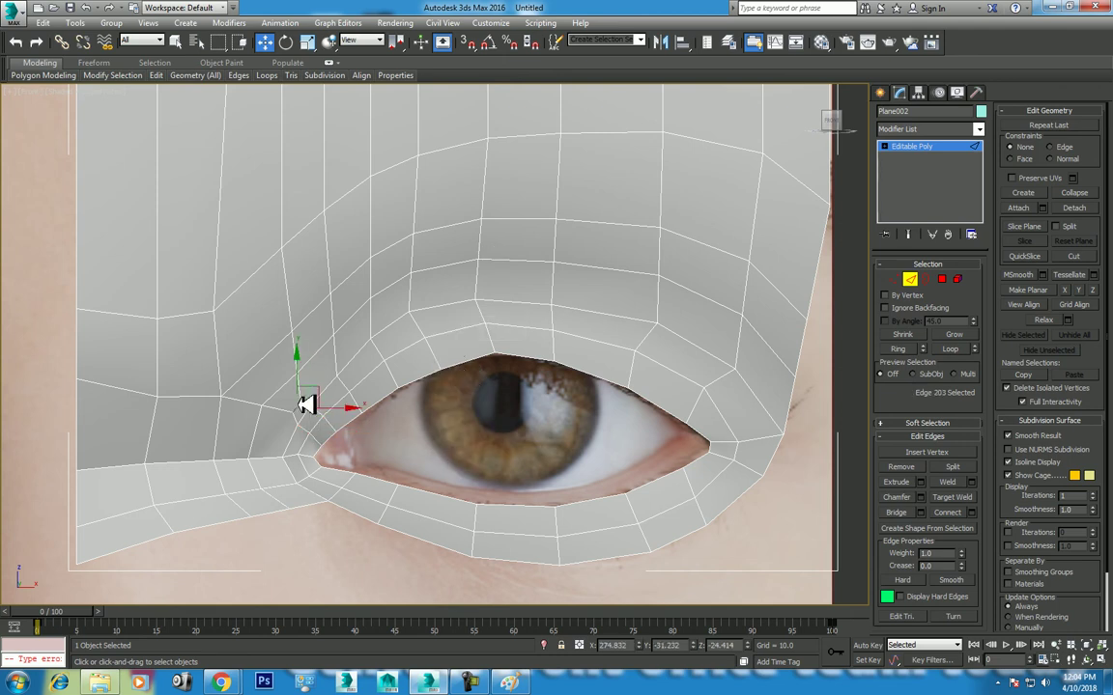
{"action": "right_click", "coordinate": [378, 360]}
{"action": "left_click", "coordinate": [348, 414]}
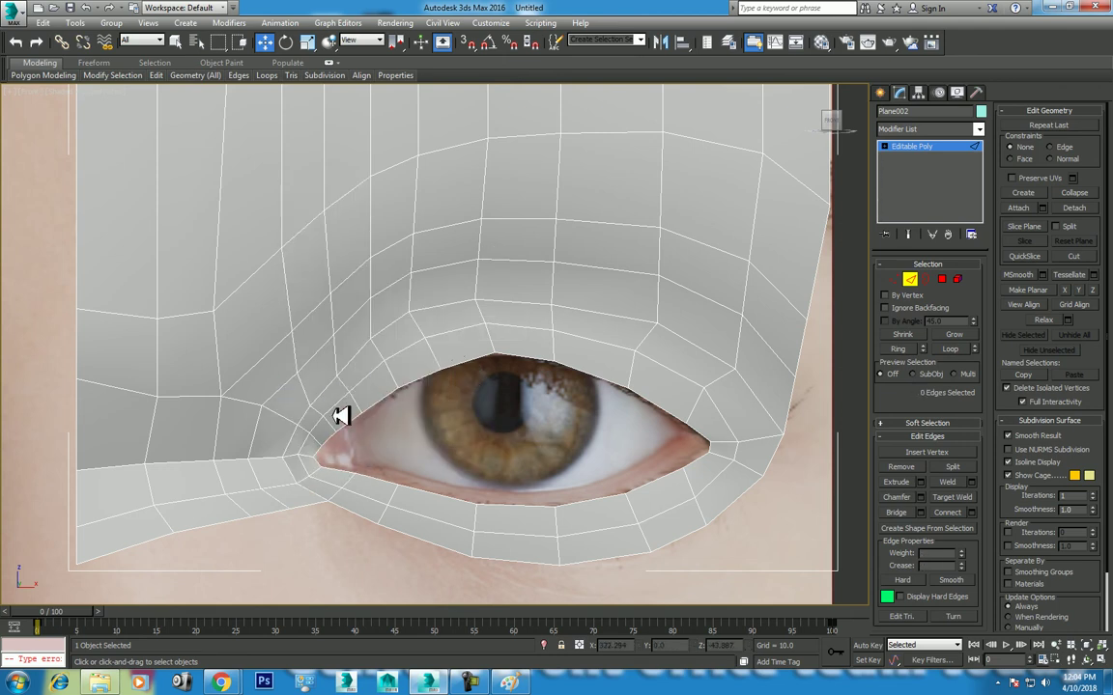
Step: At Vertex level, nudge two vertices beside the inner eye corner up and to the right
{"action": "scroll", "coordinate": [373, 391], "scroll_direction": "up", "scroll_amount": 2}
{"action": "scroll", "coordinate": [373, 391], "scroll_direction": "up", "scroll_amount": 1}
{"action": "key", "text": "1"}
{"action": "left_click", "coordinate": [293, 351]}
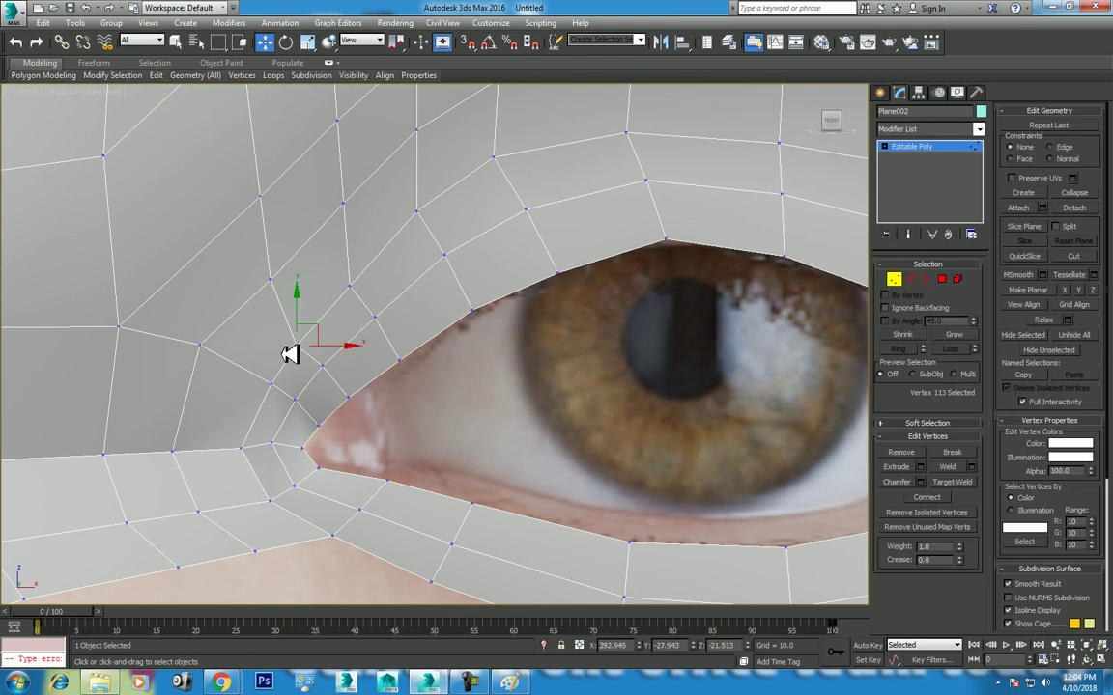
{"action": "scroll", "coordinate": [337, 331], "scroll_direction": "up", "scroll_amount": 2}
{"action": "left_click_drag", "start_coordinate": [338, 342], "coordinate": [348, 323]}
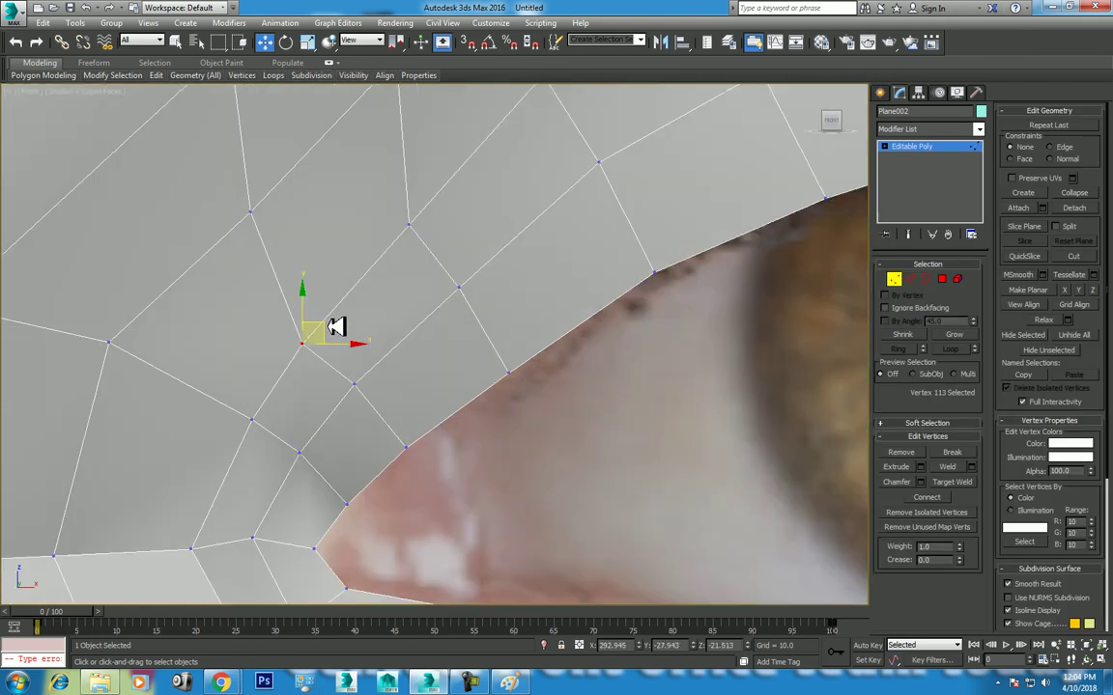
{"action": "left_click", "coordinate": [354, 384]}
{"action": "left_click_drag", "start_coordinate": [378, 384], "coordinate": [384, 380]}
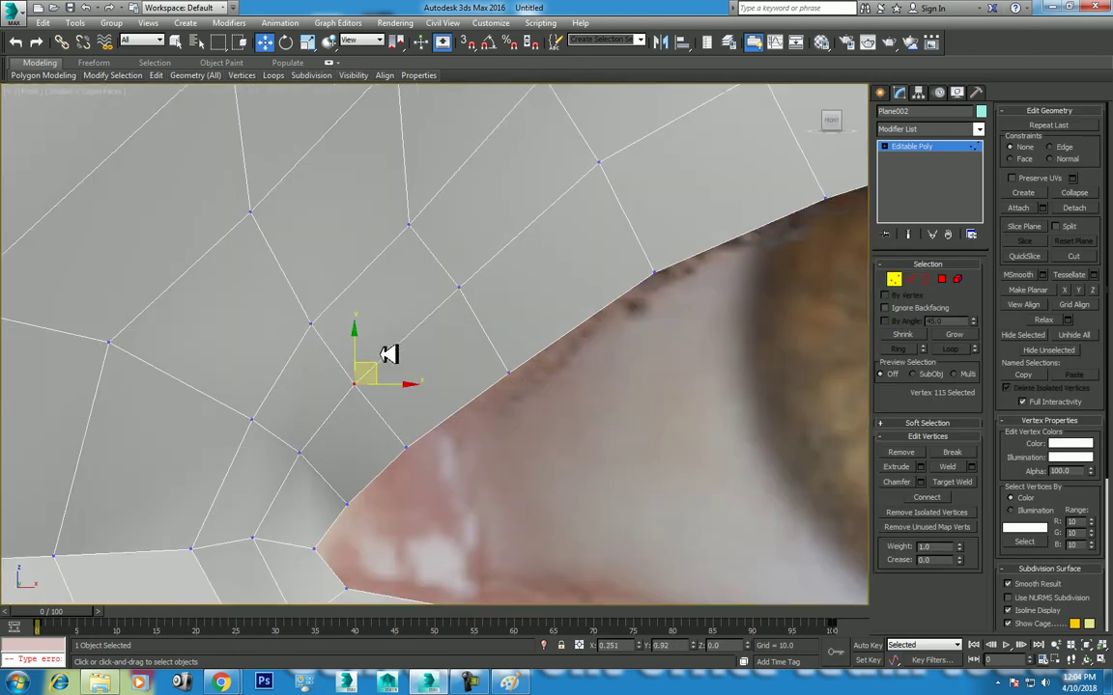
{"action": "left_click", "coordinate": [408, 444]}
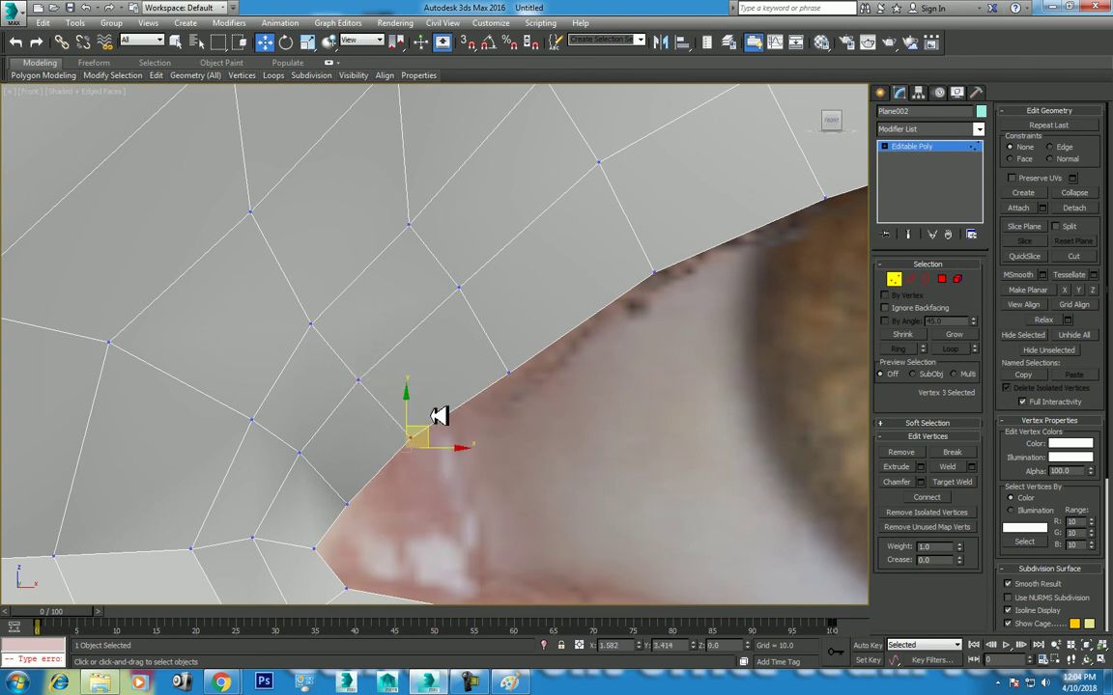
{"action": "scroll", "coordinate": [406, 410], "scroll_direction": "down", "scroll_amount": 3}
{"action": "scroll", "coordinate": [382, 396], "scroll_direction": "down", "scroll_amount": 2}
{"action": "scroll", "coordinate": [412, 418], "scroll_direction": "down", "scroll_amount": 4}
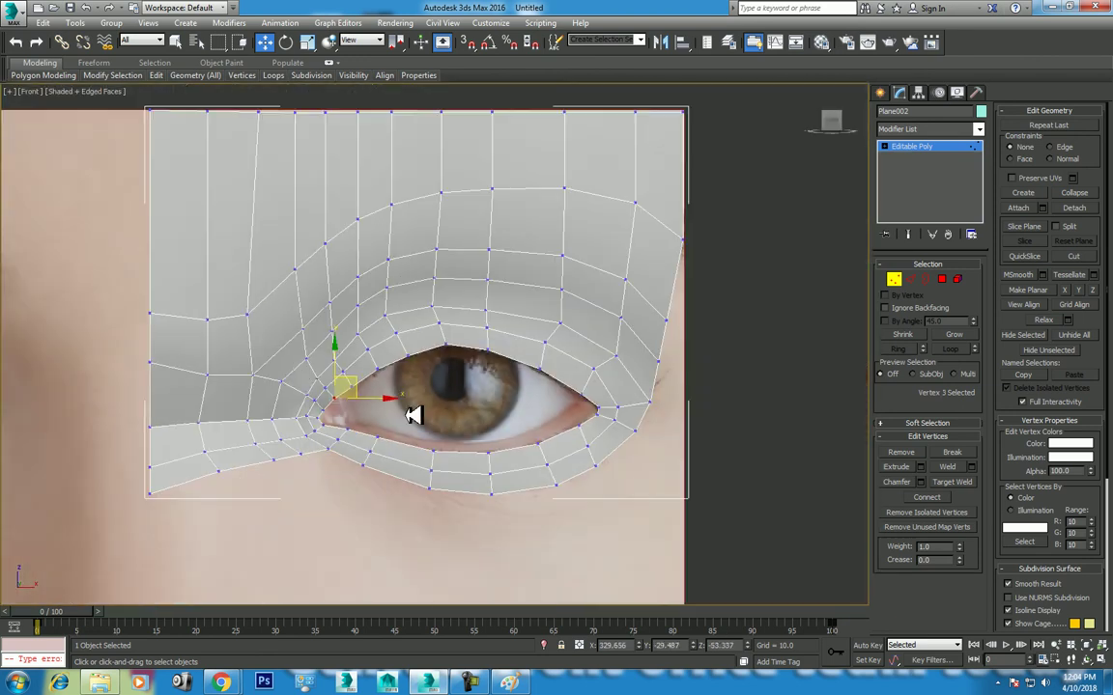
{"action": "scroll", "coordinate": [378, 380], "scroll_direction": "up", "scroll_amount": 1}
{"action": "scroll", "coordinate": [456, 391], "scroll_direction": "up", "scroll_amount": 2}
{"action": "middle_click_drag", "start_coordinate": [455, 390], "coordinate": [422, 382]}
Step: Move the outer eye-corner vertex slightly left and up, then check the mesh in four views
{"action": "left_click", "coordinate": [609, 386]}
{"action": "left_click_drag", "start_coordinate": [621, 379], "coordinate": [616, 375]}
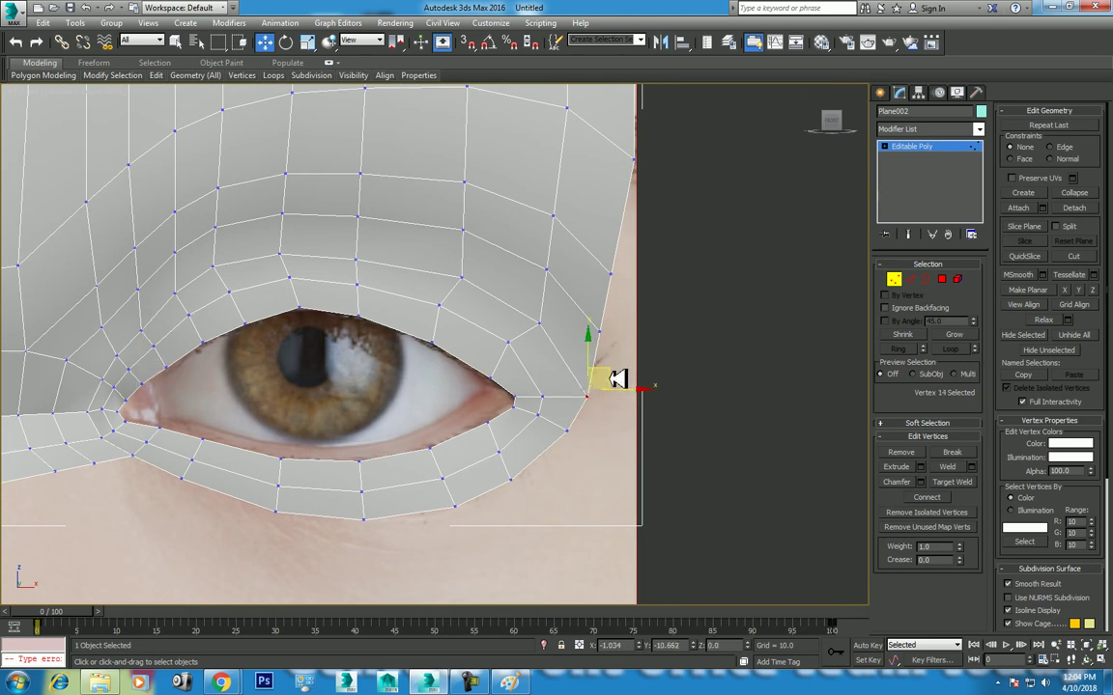
{"action": "scroll", "coordinate": [461, 404], "scroll_direction": "down", "scroll_amount": 1}
{"action": "scroll", "coordinate": [391, 502], "scroll_direction": "down", "scroll_amount": 3}
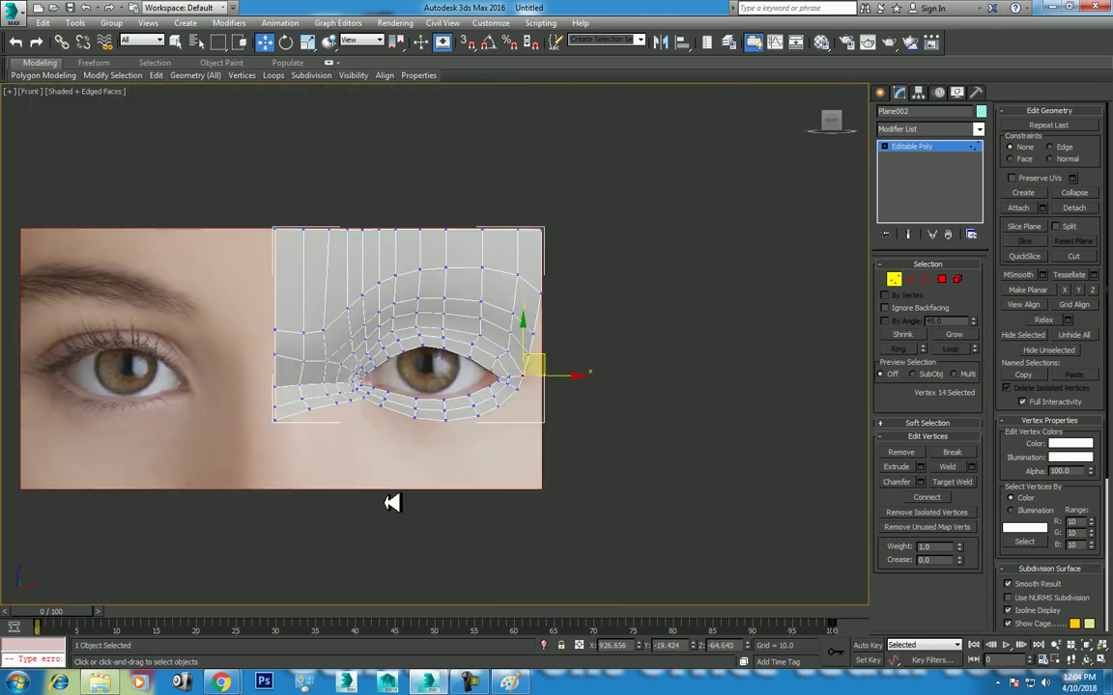
{"action": "scroll", "coordinate": [421, 448], "scroll_direction": "up", "scroll_amount": 3}
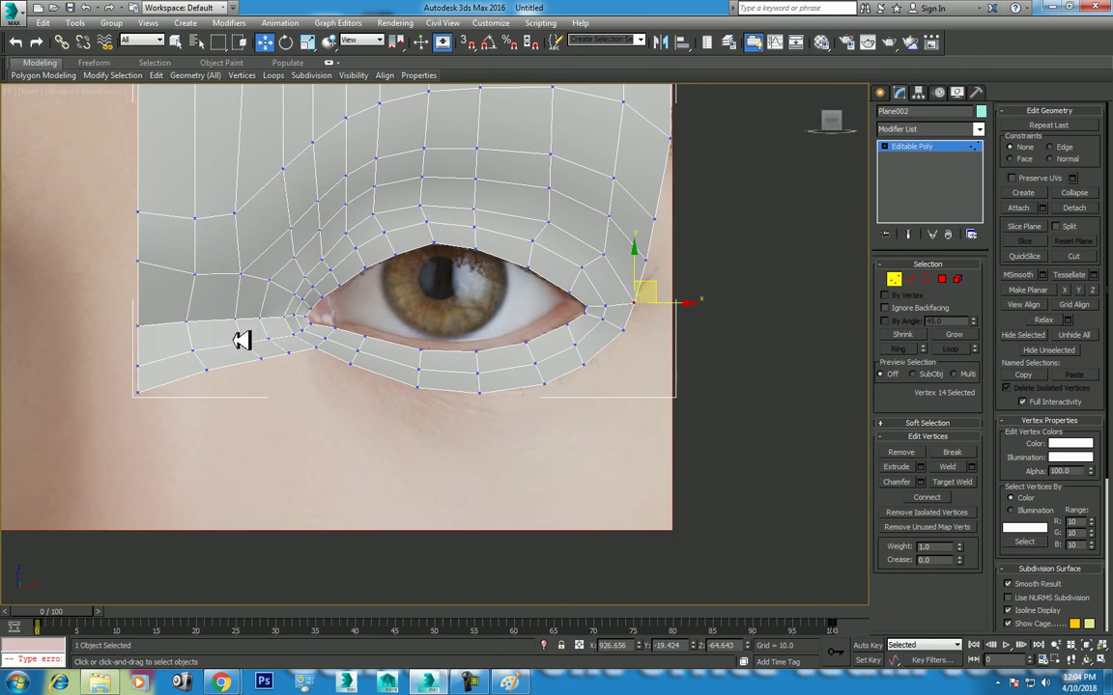
{"action": "key", "text": "alt+w"}
{"action": "mouse_move", "coordinate": [593, 509]}
{"action": "middle_mouse_down", "text": "alt"}
{"action": "mouse_move", "coordinate": [665, 457]}
{"action": "mouse_move", "coordinate": [713, 474]}
{"action": "middle_mouse_up", "text": "alt"}
{"action": "mouse_move", "coordinate": [589, 228]}
{"action": "middle_mouse_down"}
{"action": "mouse_move", "coordinate": [609, 166]}
{"action": "mouse_move", "coordinate": [609, 204]}
{"action": "middle_mouse_up"}
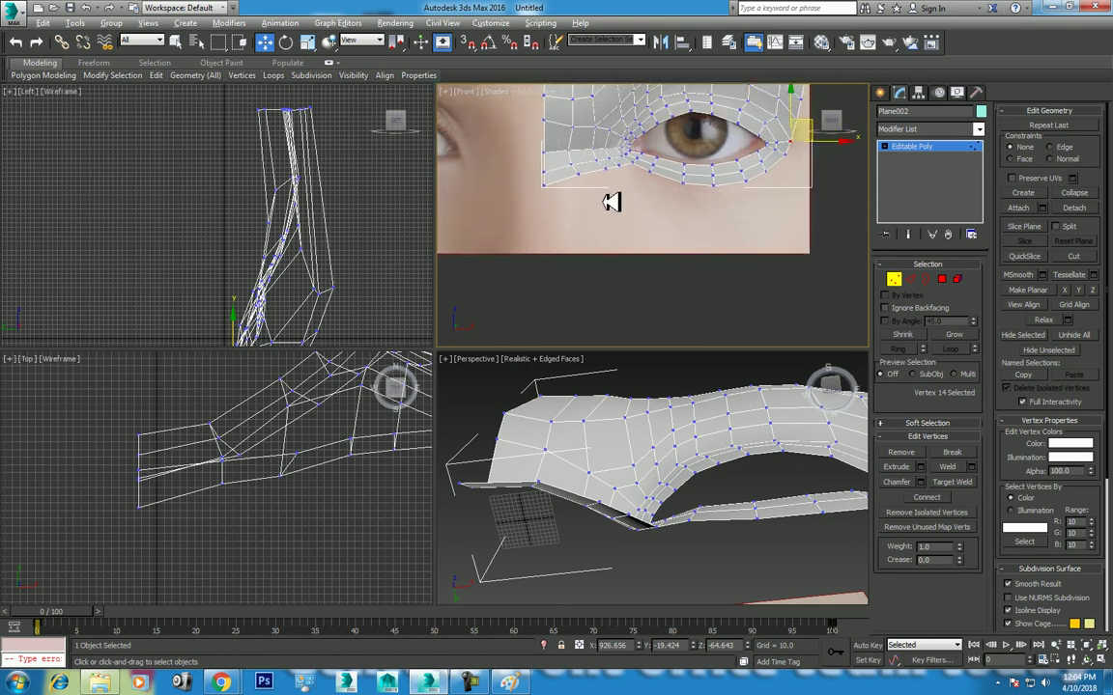
{"action": "key", "text": "alt+w"}
Step: Pull a vertex up toward the inner eye corner and move the vertex below it down-left
{"action": "left_click", "coordinate": [287, 255]}
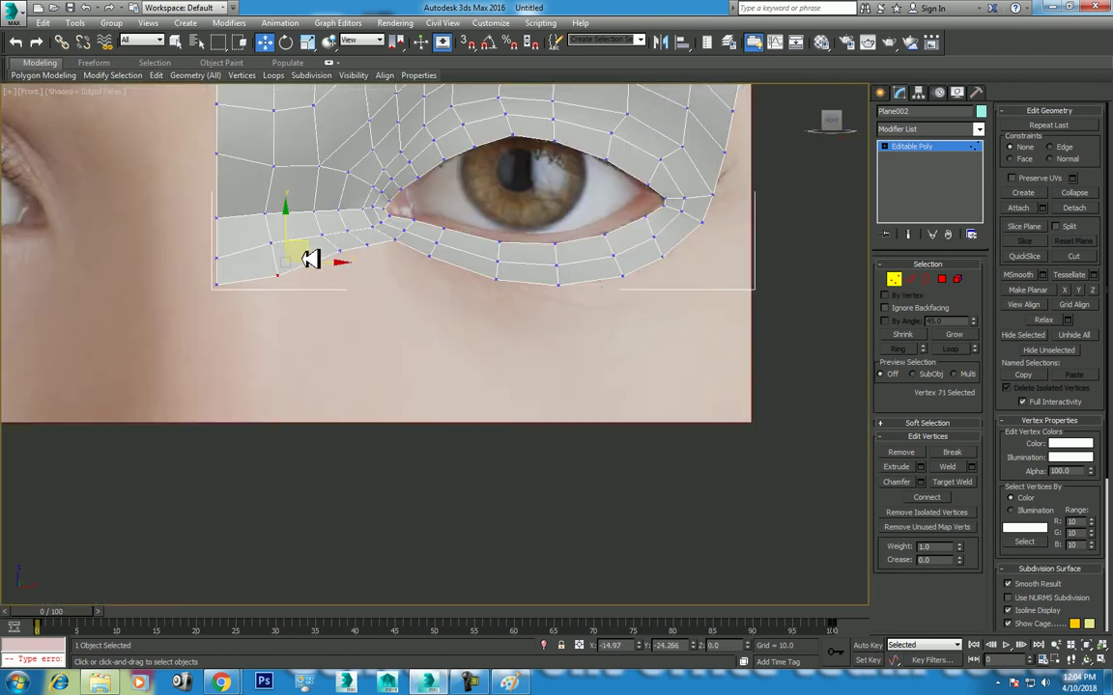
{"action": "left_click", "coordinate": [343, 242]}
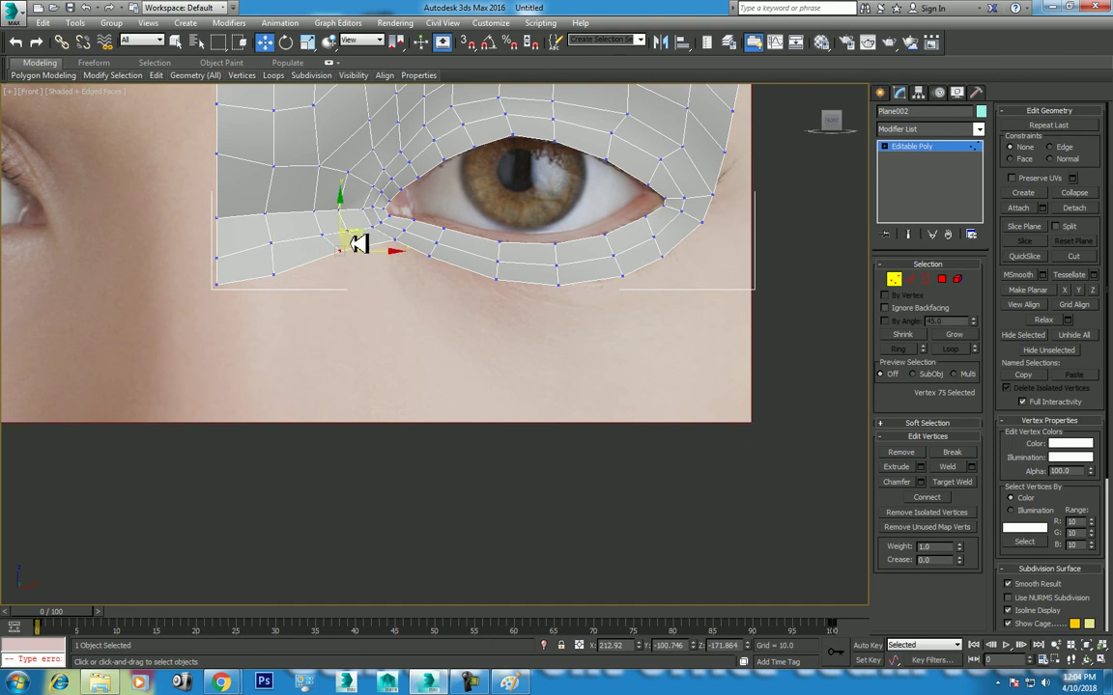
{"action": "left_click_drag", "start_coordinate": [347, 242], "coordinate": [338, 220]}
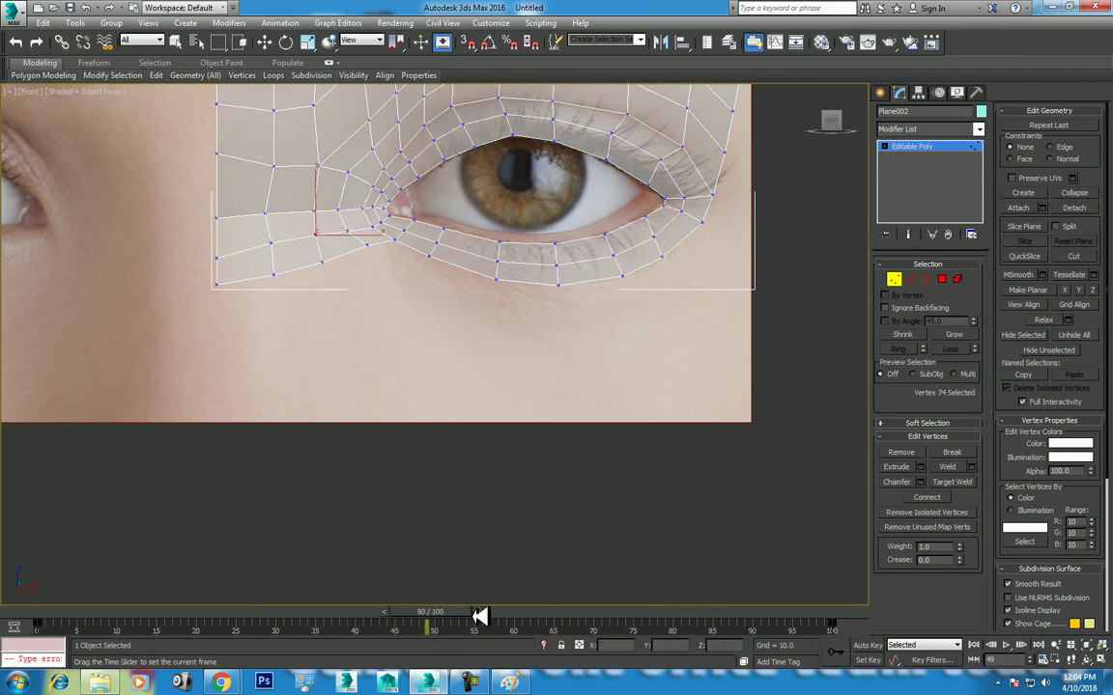
{"action": "scroll", "coordinate": [415, 256], "scroll_direction": "up", "scroll_amount": 3}
{"action": "scroll", "coordinate": [387, 278], "scroll_direction": "up", "scroll_amount": 2}
{"action": "left_click", "coordinate": [310, 297]}
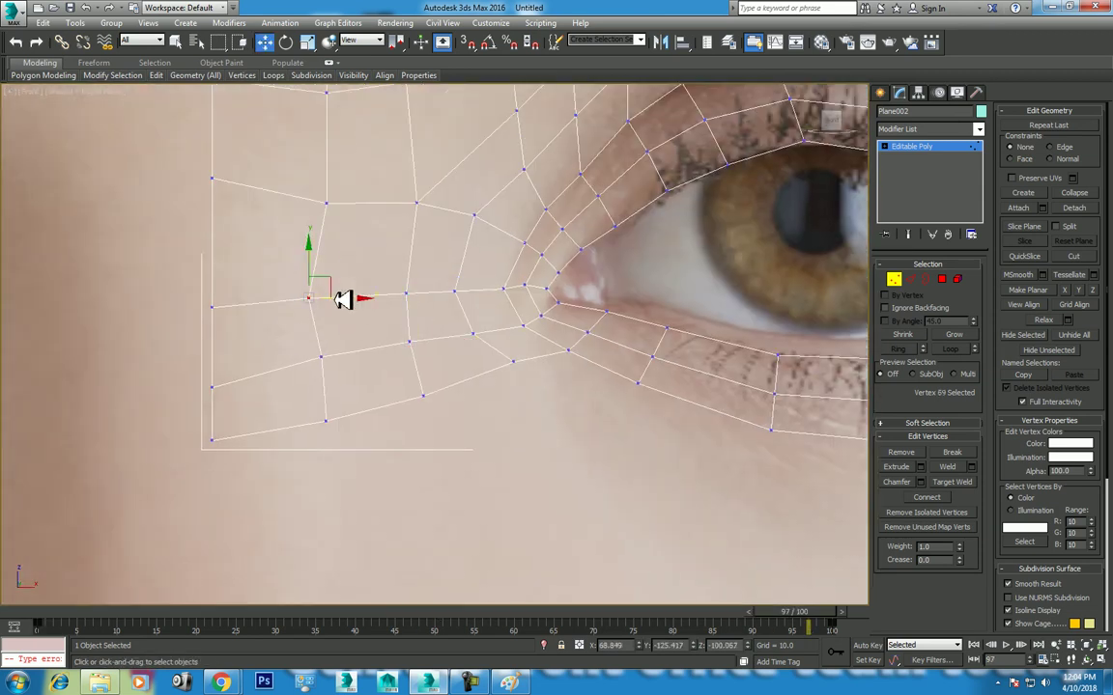
{"action": "left_click", "coordinate": [518, 358]}
{"action": "left_click_drag", "start_coordinate": [520, 359], "coordinate": [501, 396]}
Step: Lower a cheek vertex slightly and even out the spacing of four vertices beside the inner corner
{"action": "left_click_drag", "start_coordinate": [443, 383], "coordinate": [399, 454]}
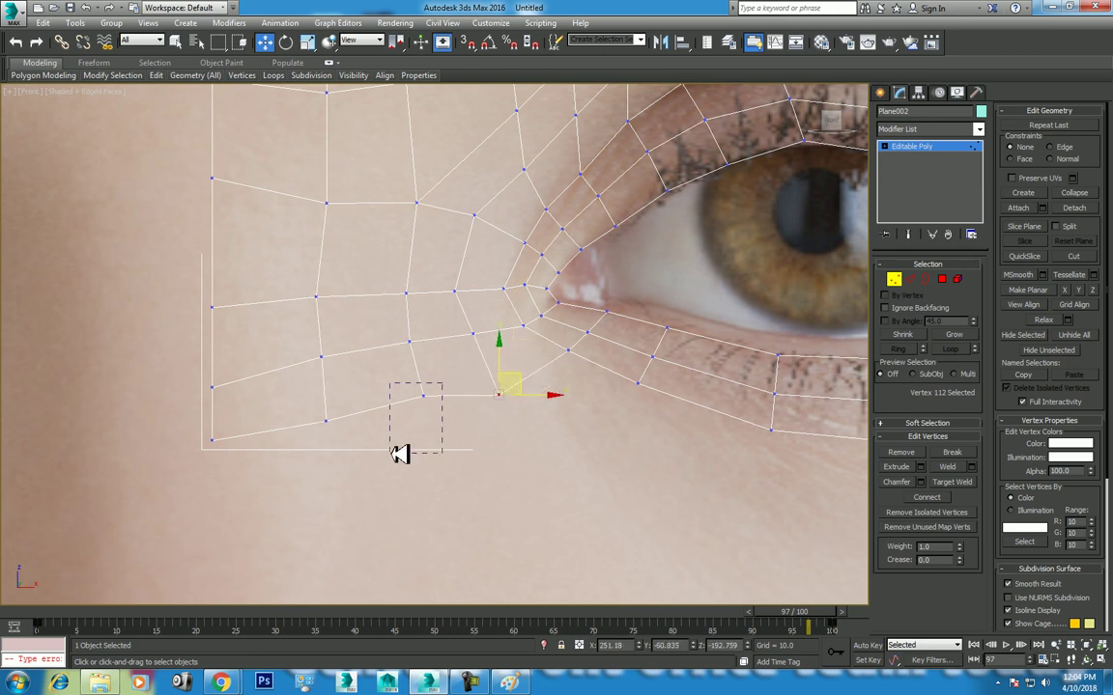
{"action": "left_click_drag", "start_coordinate": [447, 380], "coordinate": [454, 394]}
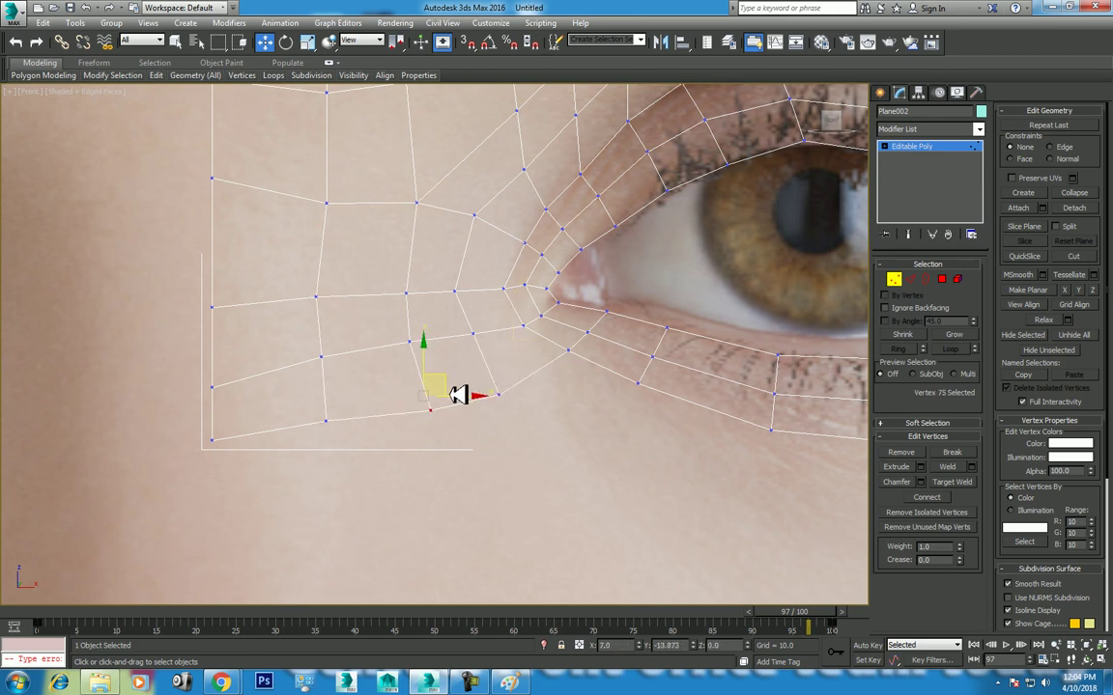
{"action": "left_click", "coordinate": [326, 421]}
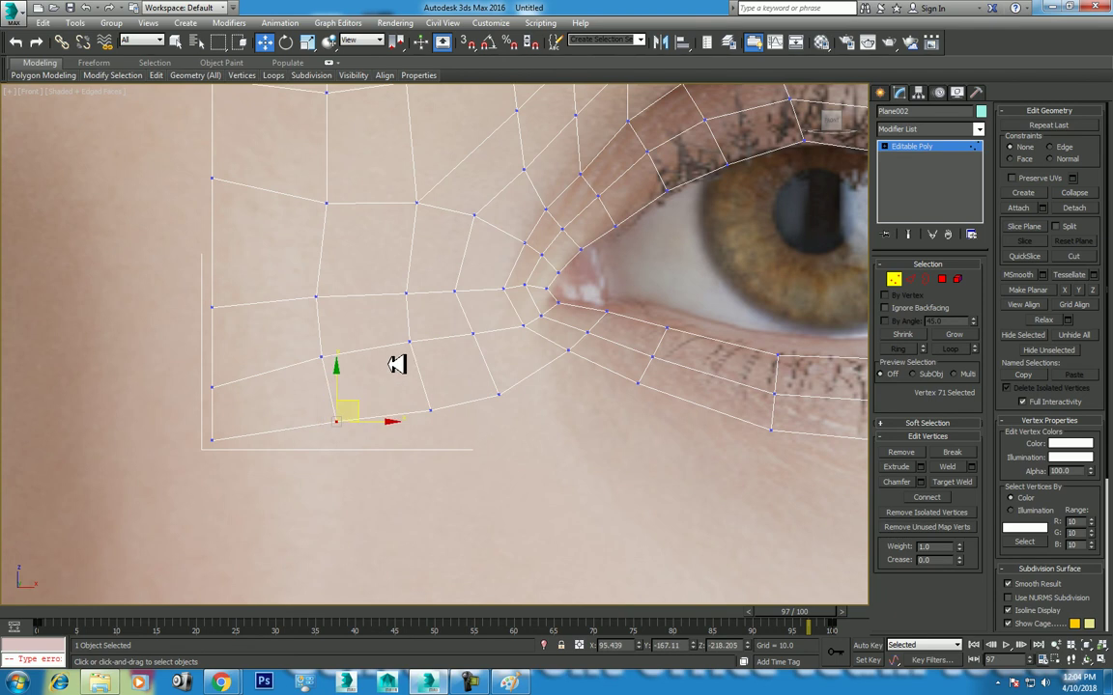
{"action": "middle_click_drag", "start_coordinate": [397, 364], "coordinate": [380, 366]}
{"action": "left_click_drag", "start_coordinate": [385, 270], "coordinate": [464, 372]}
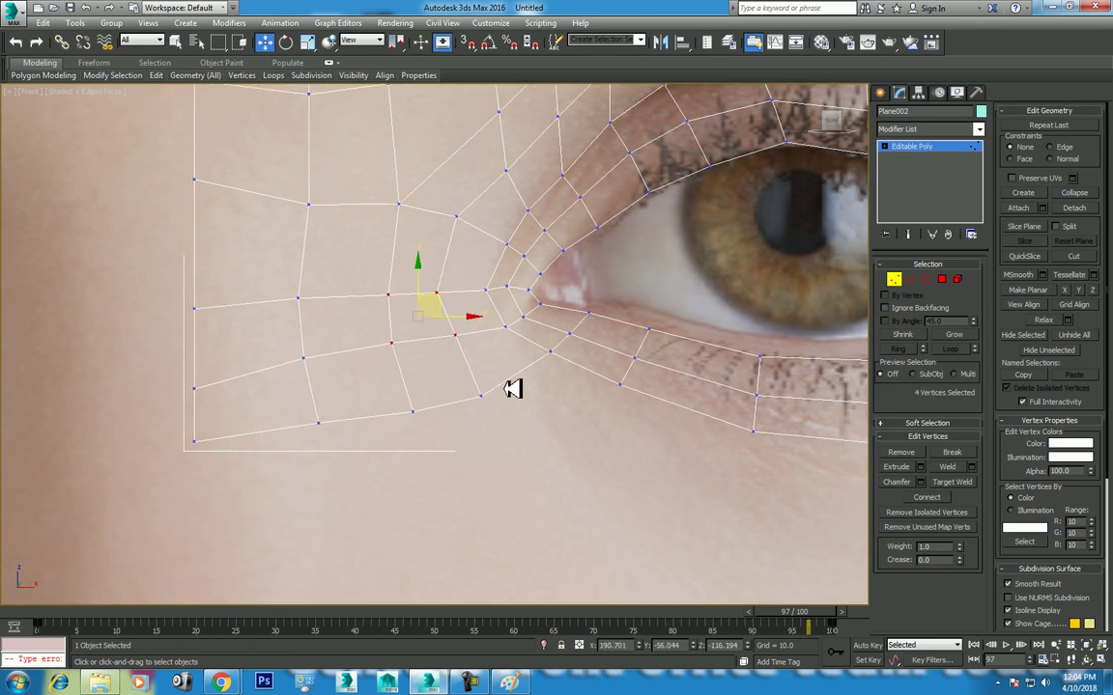
{"action": "left_click", "coordinate": [1058, 317]}
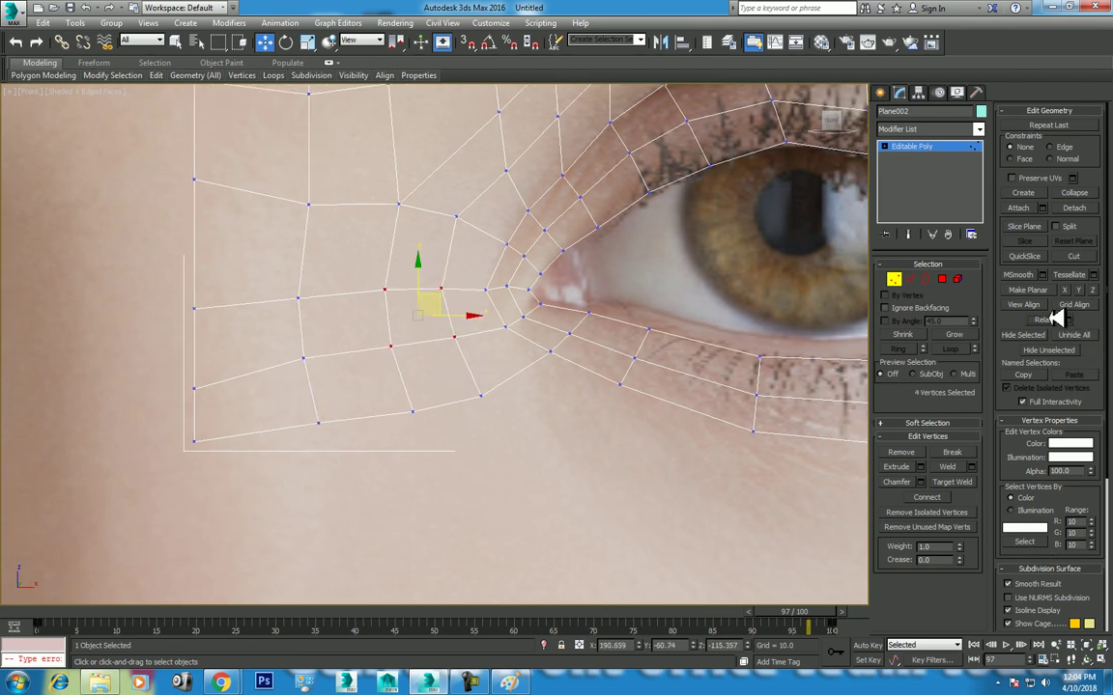
Step: Orbit the perspective view to inspect the reshaped cheek area
{"action": "scroll", "coordinate": [445, 206], "scroll_direction": "down", "scroll_amount": 3}
{"action": "scroll", "coordinate": [431, 293], "scroll_direction": "down", "scroll_amount": 2}
{"action": "scroll", "coordinate": [487, 343], "scroll_direction": "down", "scroll_amount": 3}
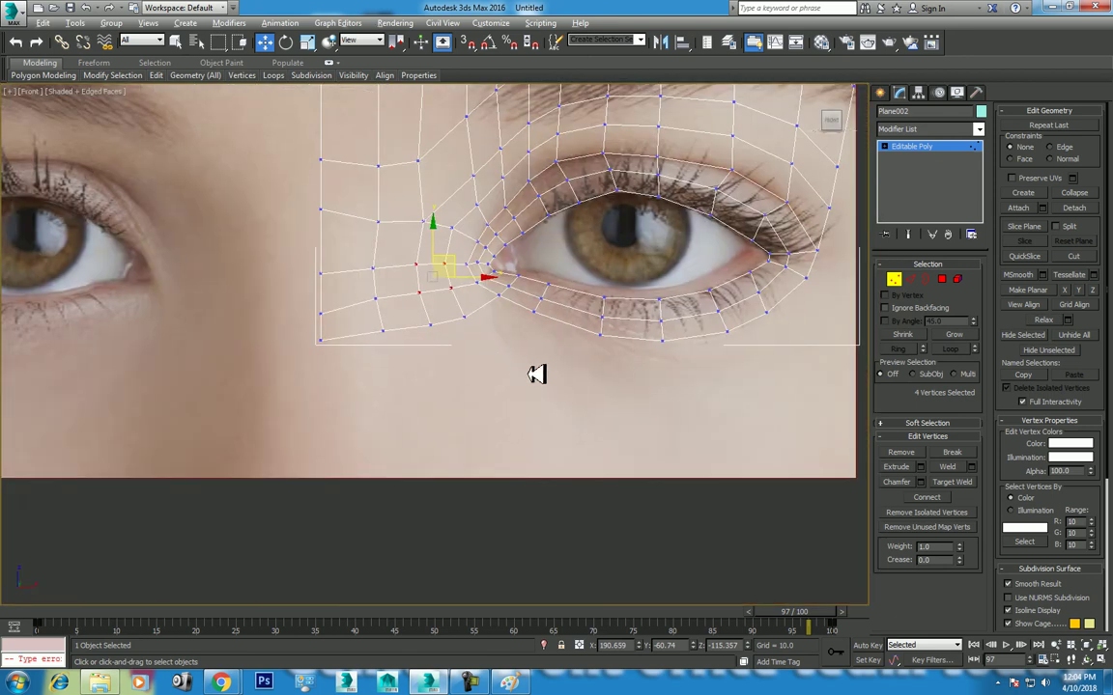
{"action": "key", "text": "alt+w"}
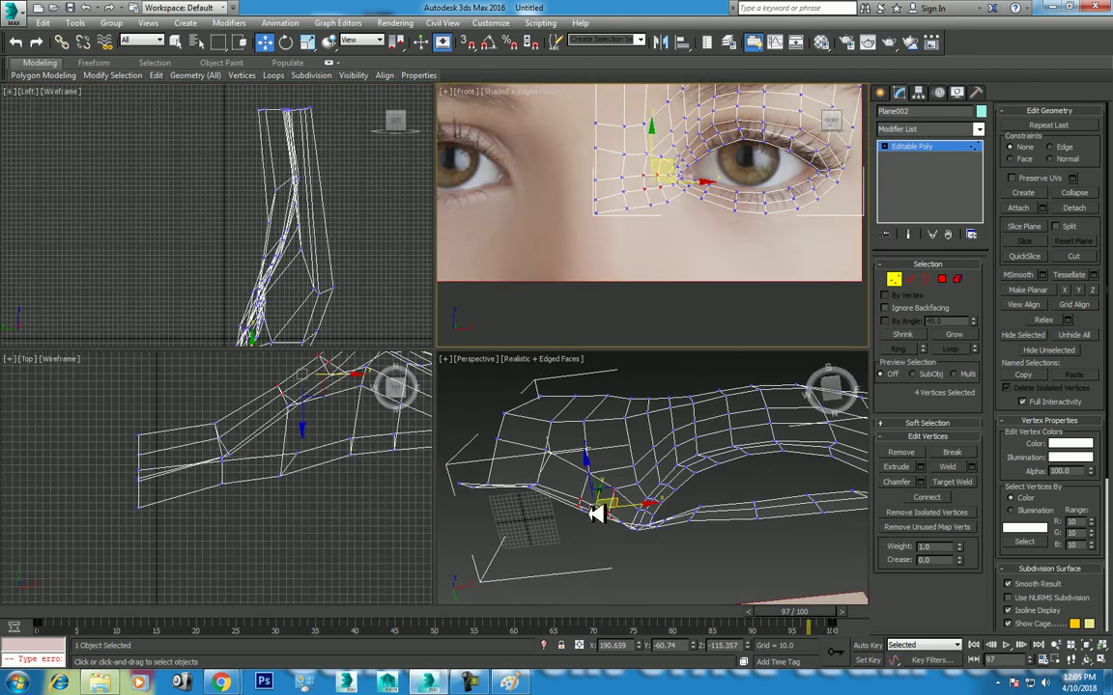
{"action": "middle_click_drag", "start_coordinate": [596, 514], "coordinate": [628, 498], "text": "alt"}
{"action": "left_click", "coordinate": [1088, 659]}
{"action": "mouse_move", "coordinate": [703, 521]}
{"action": "left_mouse_down"}
{"action": "mouse_move", "coordinate": [715, 529]}
{"action": "mouse_move", "coordinate": [708, 599]}
{"action": "mouse_move", "coordinate": [674, 587]}
{"action": "mouse_move", "coordinate": [703, 604]}
{"action": "mouse_move", "coordinate": [675, 601]}
{"action": "mouse_move", "coordinate": [675, 551]}
{"action": "left_mouse_up"}
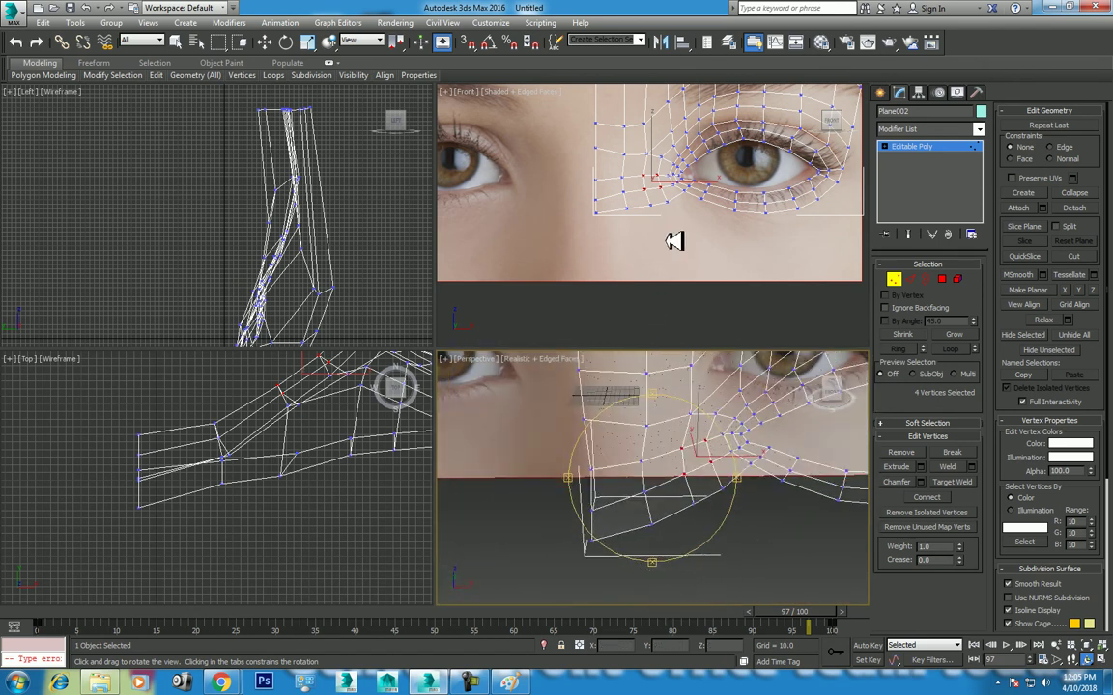
Step: Select the two bottom edges of the cheek strip at Edge level
{"action": "key", "text": "w"}
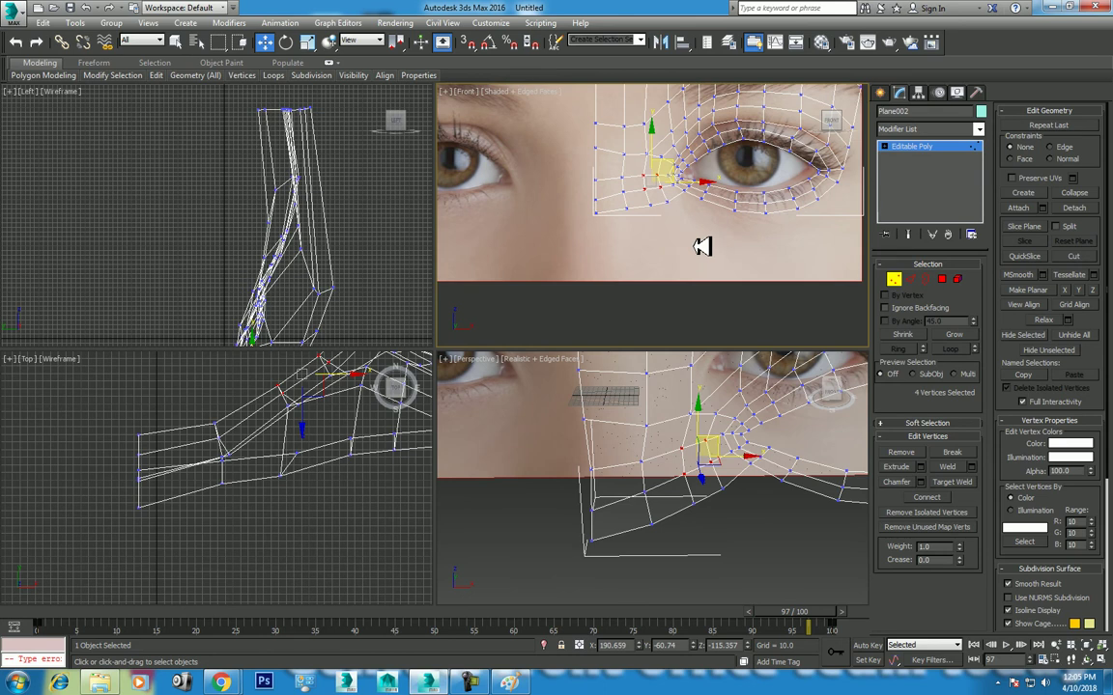
{"action": "key", "text": "2"}
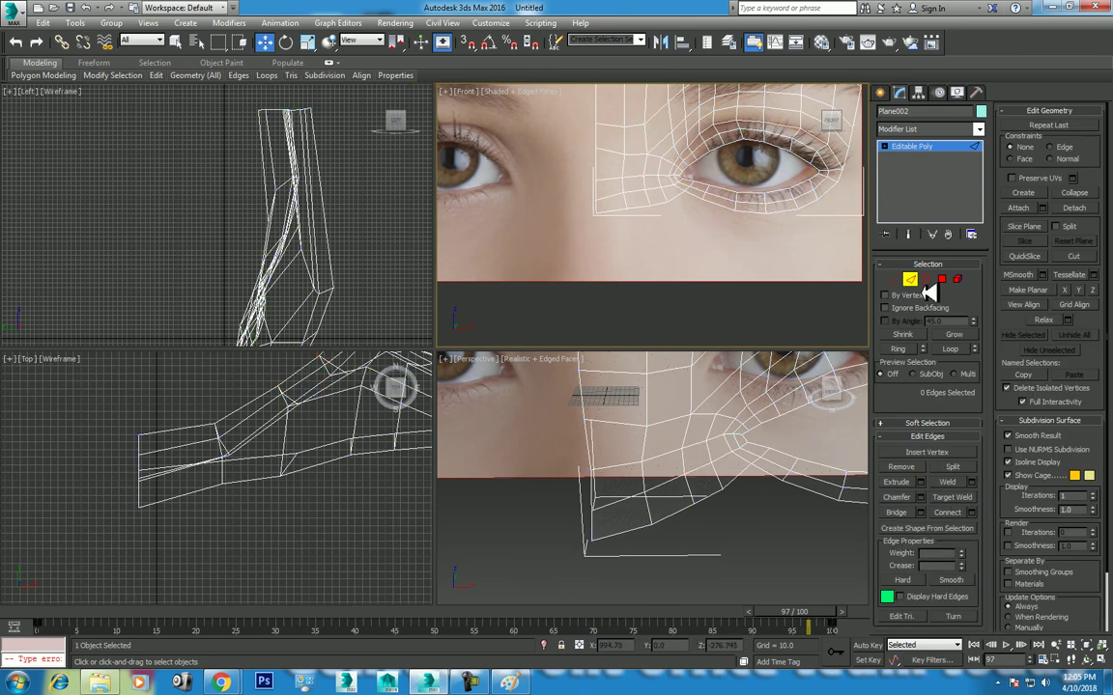
{"action": "left_click", "coordinate": [643, 209]}
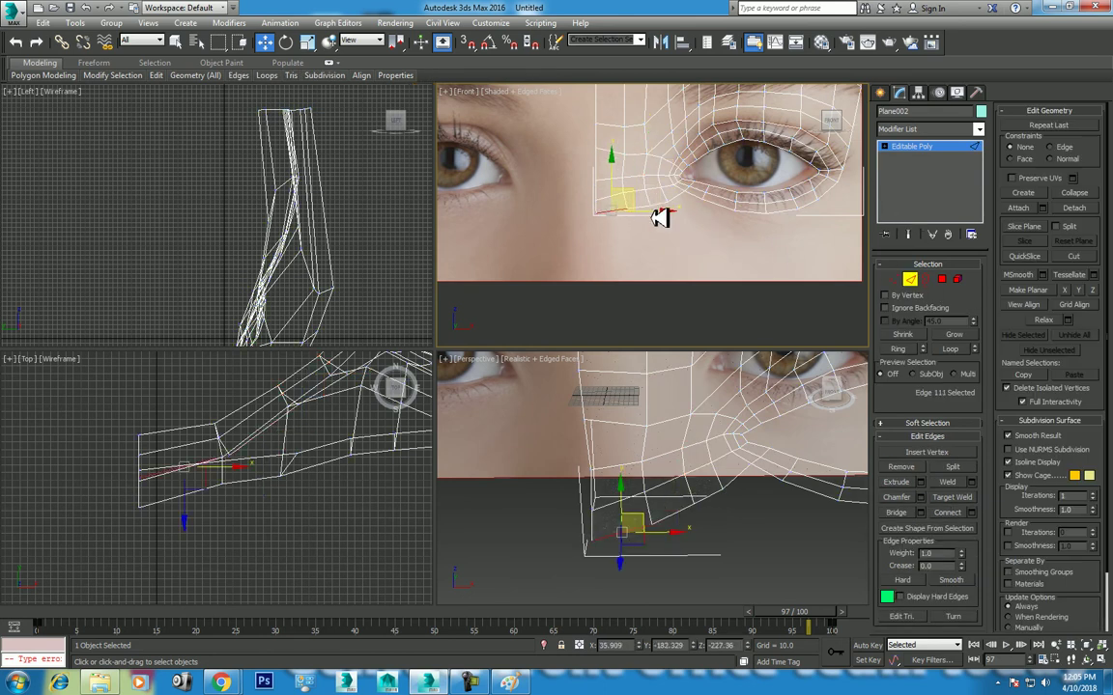
{"action": "left_click", "coordinate": [653, 220], "text": "ctrl"}
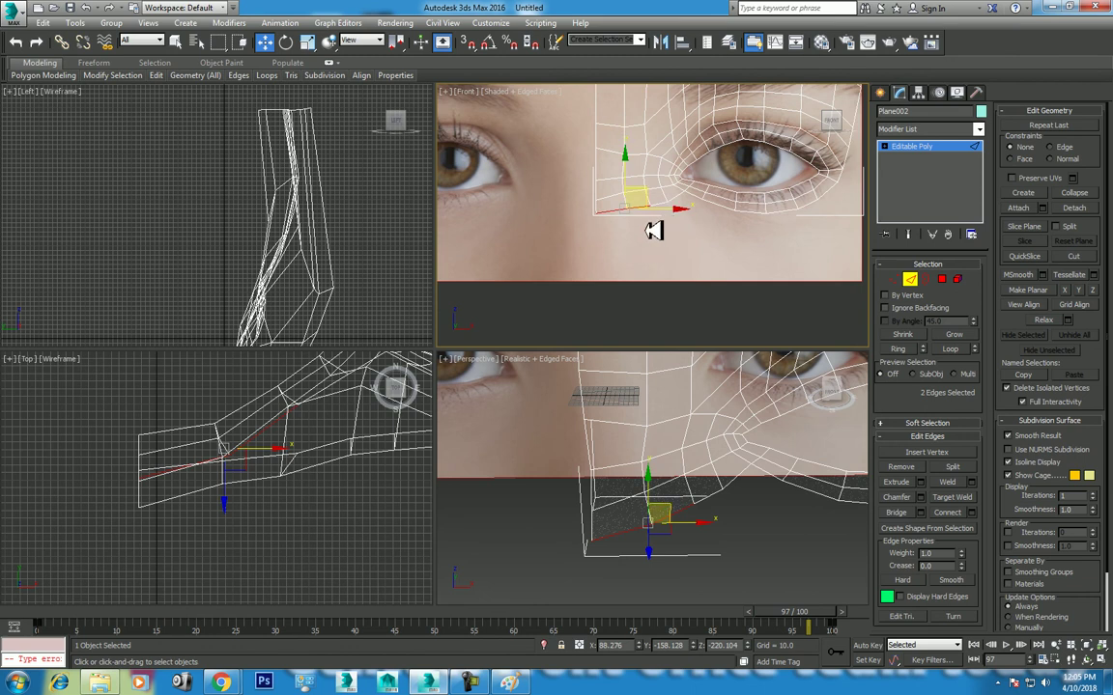
Step: Shift-drag the two edges downward in the side view to extrude a new row of polygons
{"action": "middle_click_drag", "start_coordinate": [653, 231], "coordinate": [666, 155]}
{"action": "key", "text": "alt+w"}
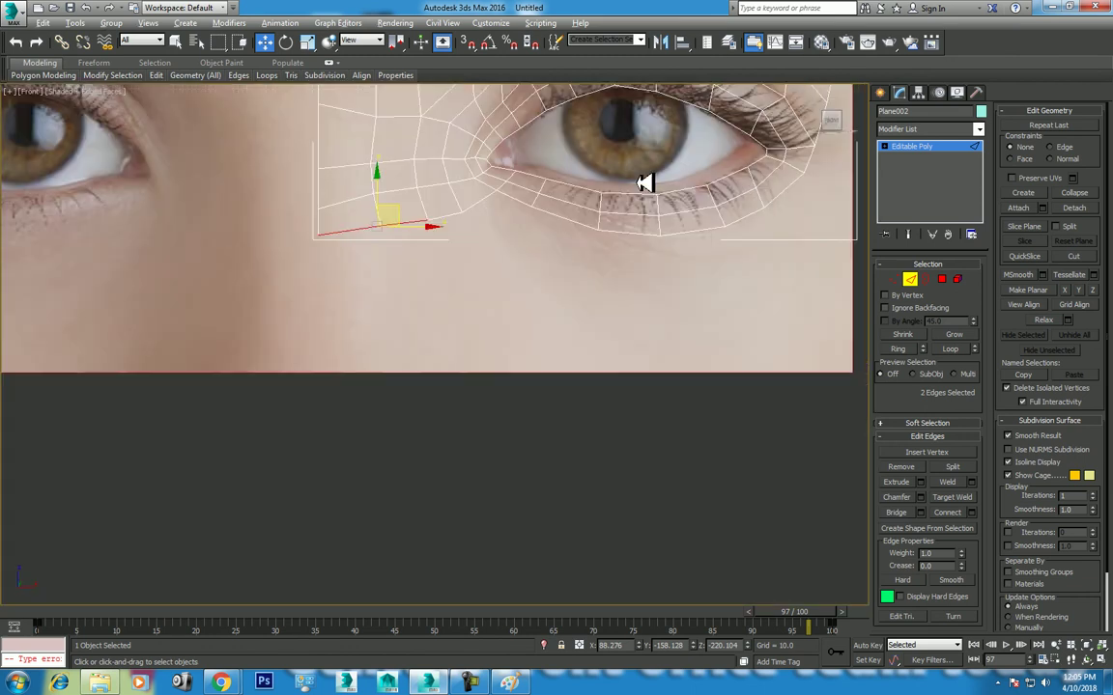
{"action": "key", "text": "alt+w"}
{"action": "scroll", "coordinate": [309, 459], "scroll_direction": "down", "scroll_amount": 3}
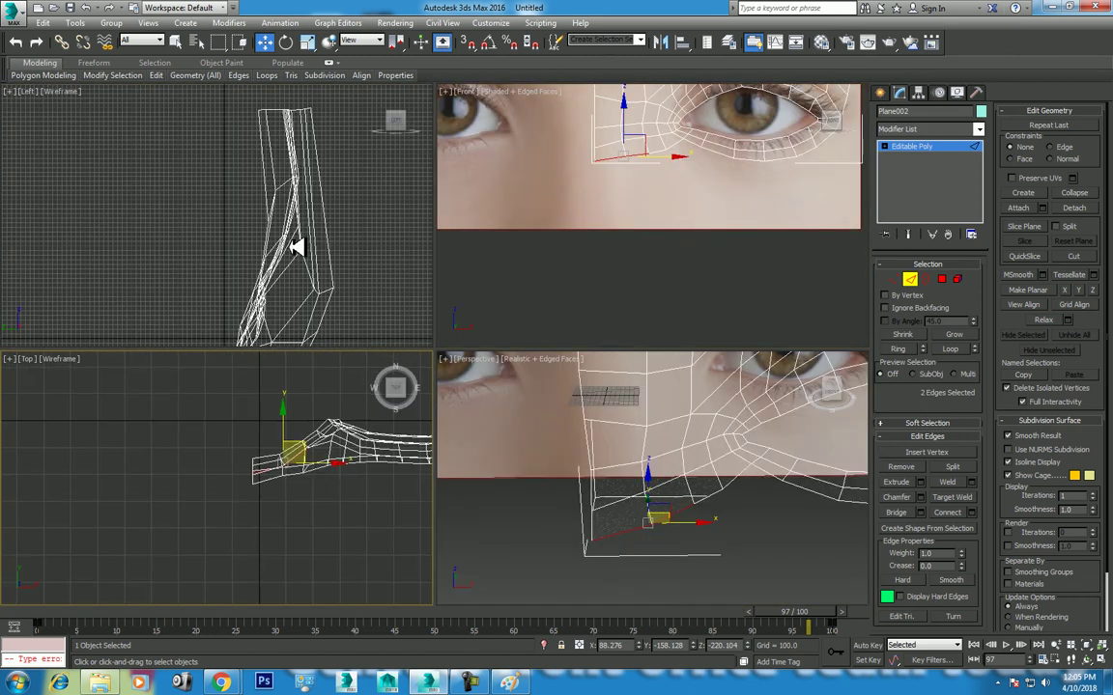
{"action": "scroll", "coordinate": [297, 248], "scroll_direction": "down", "scroll_amount": 3}
{"action": "scroll", "coordinate": [280, 256], "scroll_direction": "down", "scroll_amount": 2}
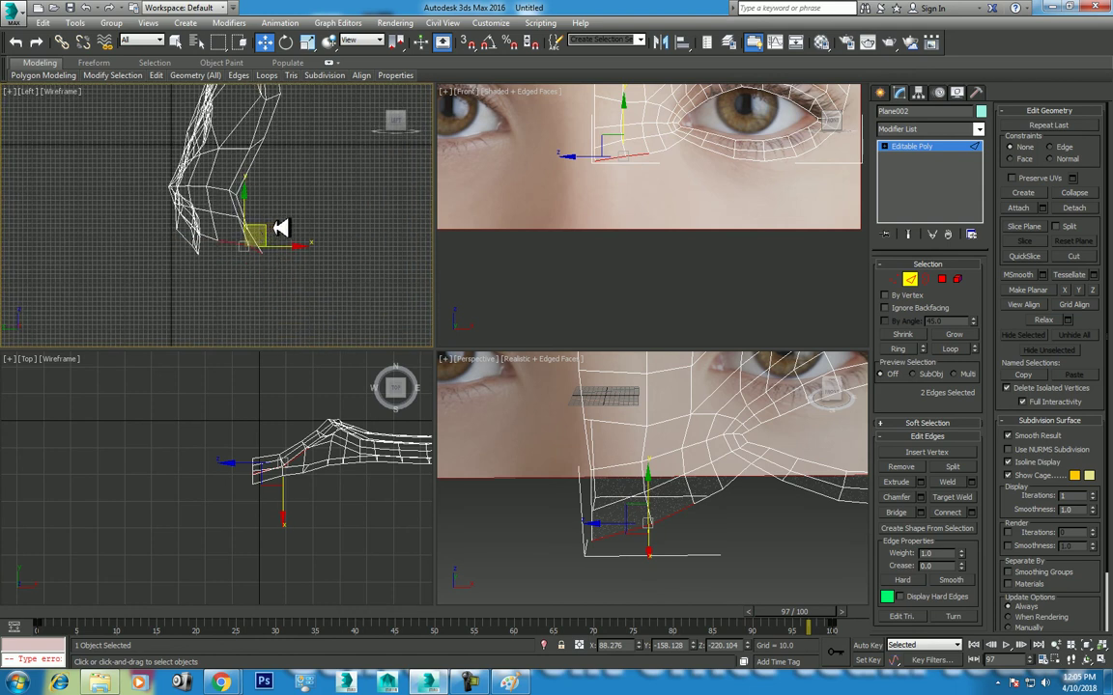
{"action": "scroll", "coordinate": [305, 231], "scroll_direction": "down", "scroll_amount": 1}
{"action": "middle_click_drag", "start_coordinate": [306, 230], "coordinate": [286, 192]}
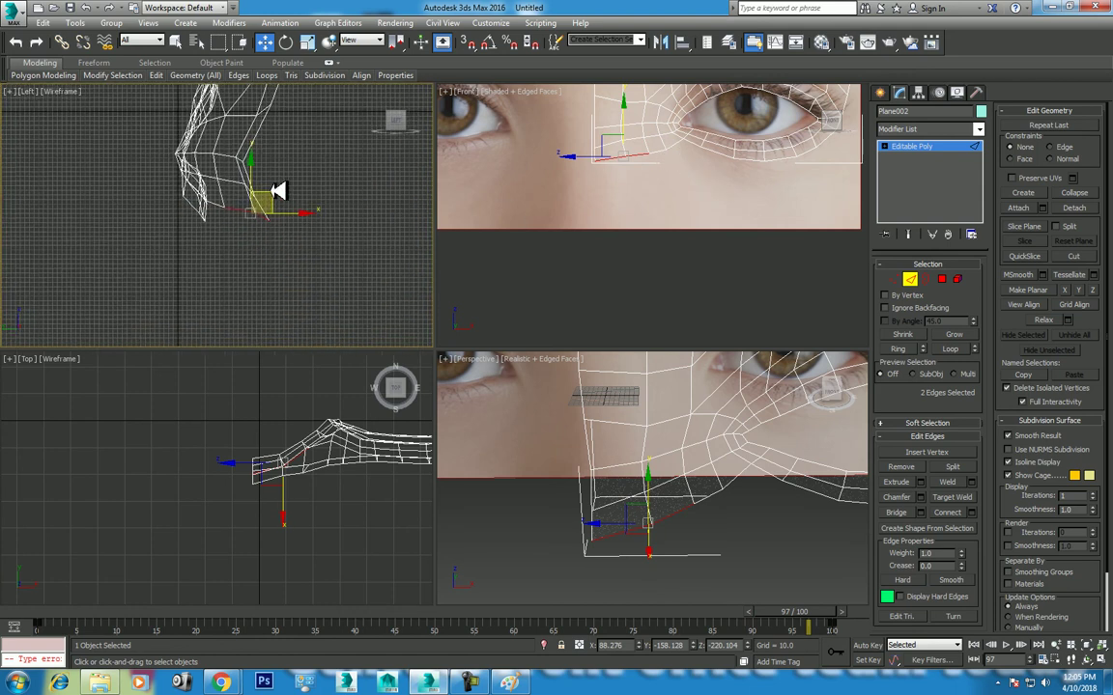
{"action": "left_click_drag", "start_coordinate": [278, 191], "coordinate": [341, 288], "text": "shift"}
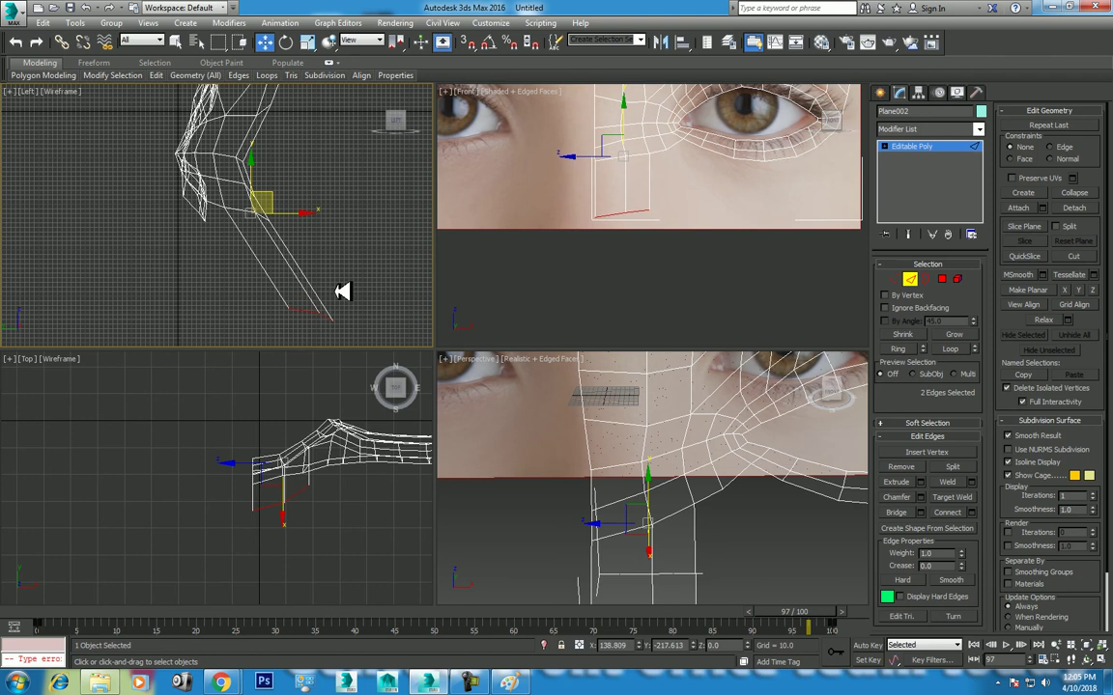
{"action": "right_click", "coordinate": [662, 174]}
Step: Lower the new edges to the bottom of the photo and scale them flat
{"action": "key", "text": "alt+w"}
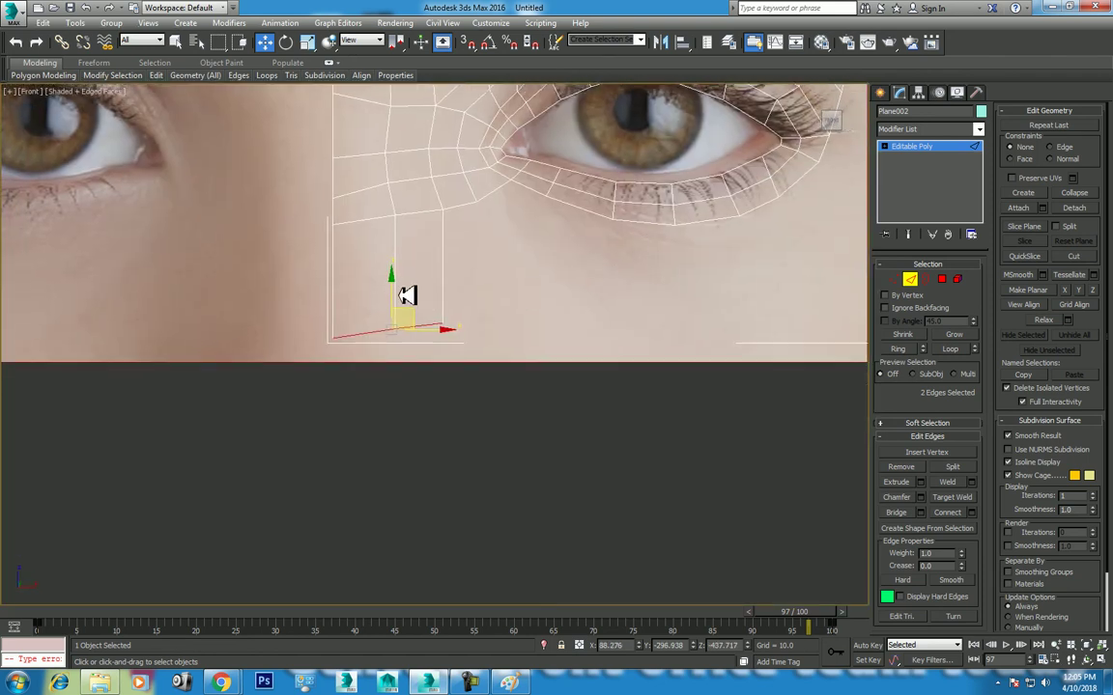
{"action": "mouse_move", "coordinate": [397, 282]}
{"action": "left_mouse_down"}
{"action": "mouse_move", "coordinate": [413, 314]}
{"action": "mouse_move", "coordinate": [417, 526]}
{"action": "left_mouse_up"}
{"action": "key", "text": "r"}
{"action": "key", "text": "alt+w"}
{"action": "key", "text": "w"}
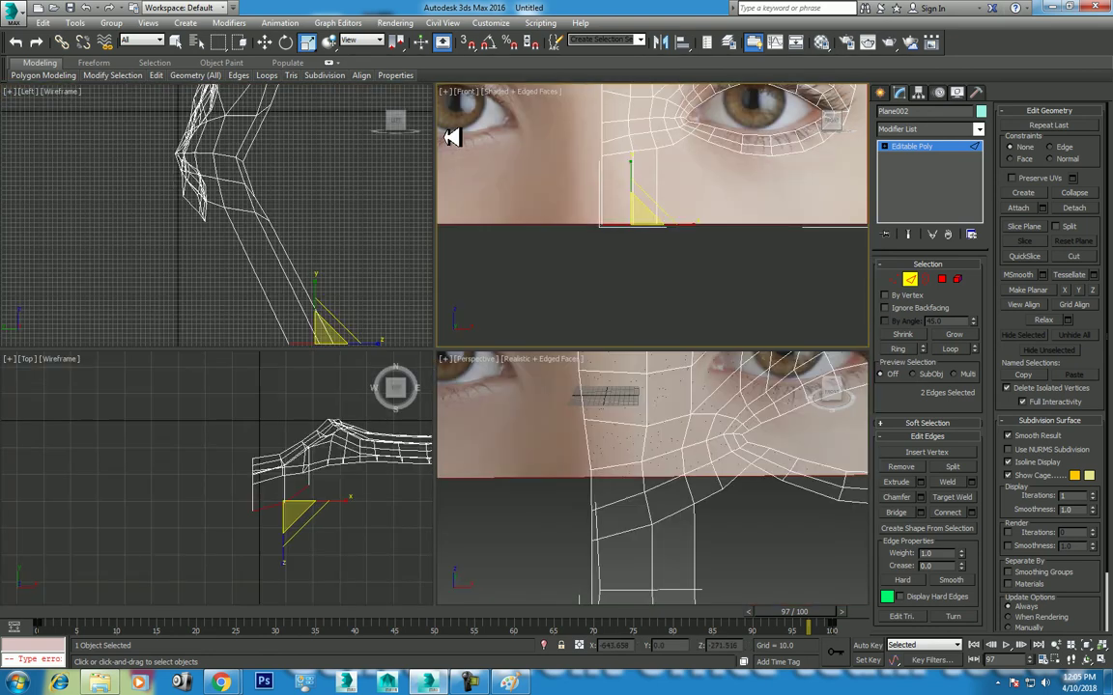
{"action": "scroll", "coordinate": [330, 224], "scroll_direction": "up", "scroll_amount": 2}
{"action": "scroll", "coordinate": [365, 218], "scroll_direction": "down", "scroll_amount": 2}
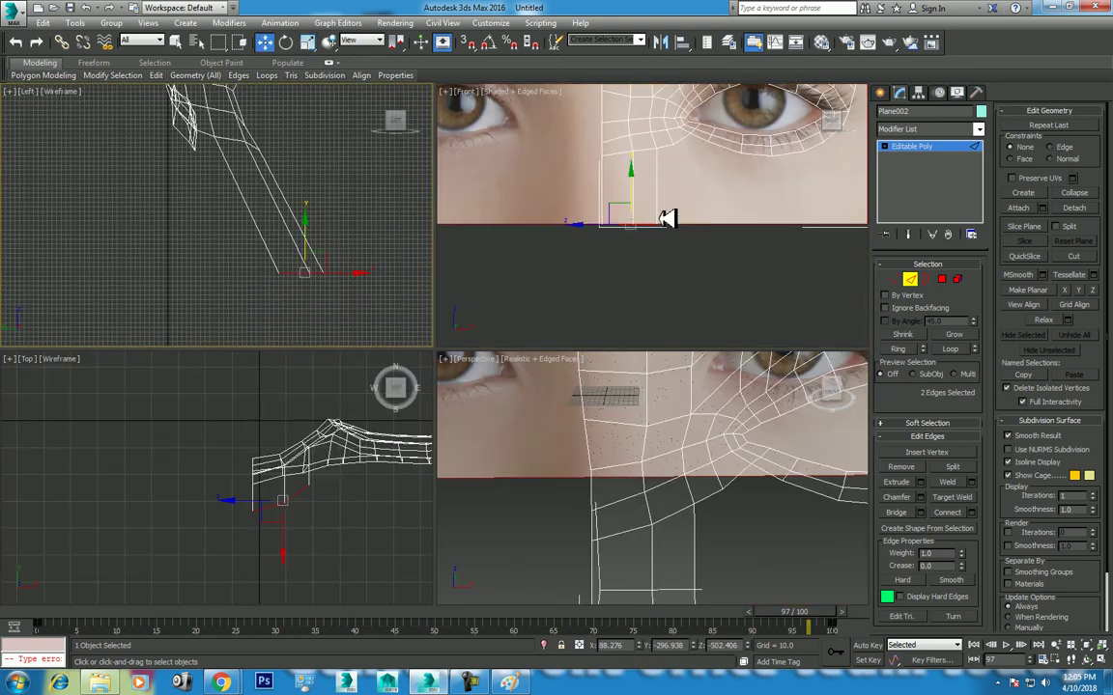
{"action": "scroll", "coordinate": [676, 222], "scroll_direction": "up", "scroll_amount": 2}
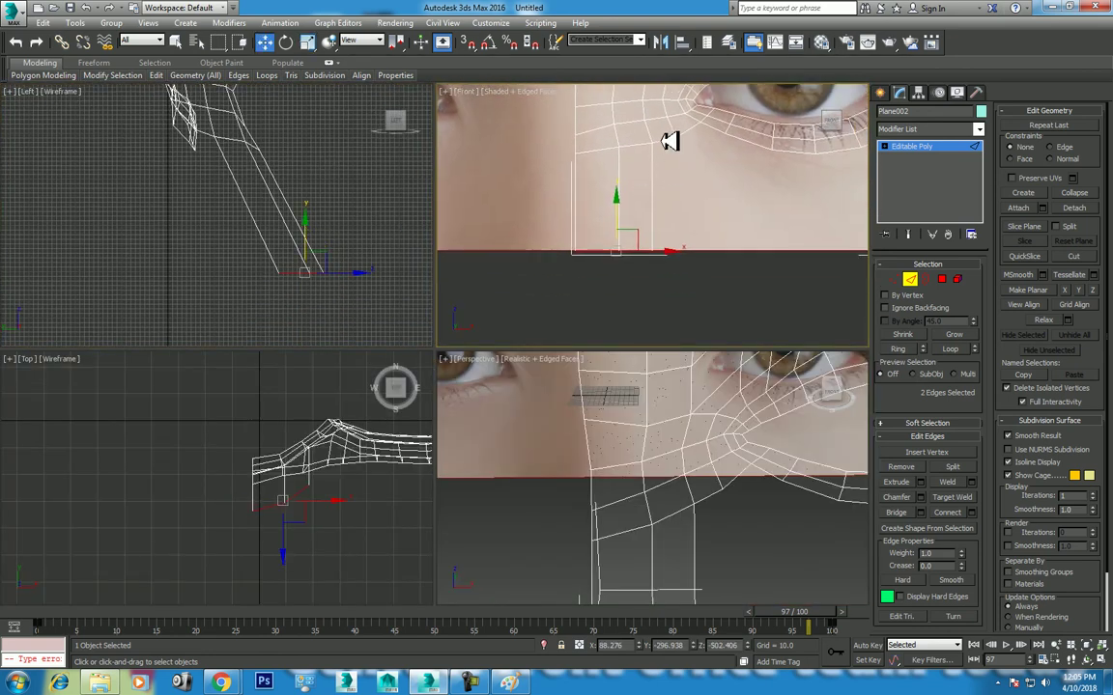
{"action": "scroll", "coordinate": [686, 143], "scroll_direction": "up", "scroll_amount": 2}
{"action": "key", "text": "alt+w"}
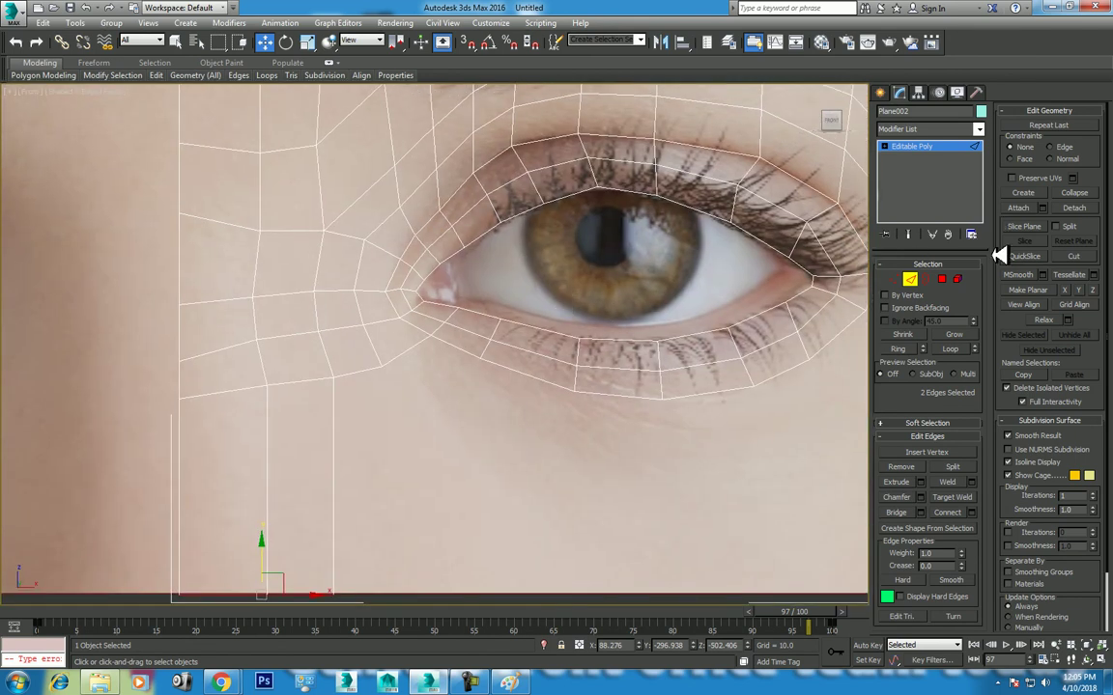
Step: Select an eyelid edge and expand it into the full edge loop around the eye
{"action": "left_click", "coordinate": [912, 280]}
{"action": "left_click", "coordinate": [911, 280]}
{"action": "left_click", "coordinate": [721, 149]}
{"action": "left_click", "coordinate": [950, 349]}
{"action": "middle_click_drag", "start_coordinate": [651, 223], "coordinate": [638, 269]}
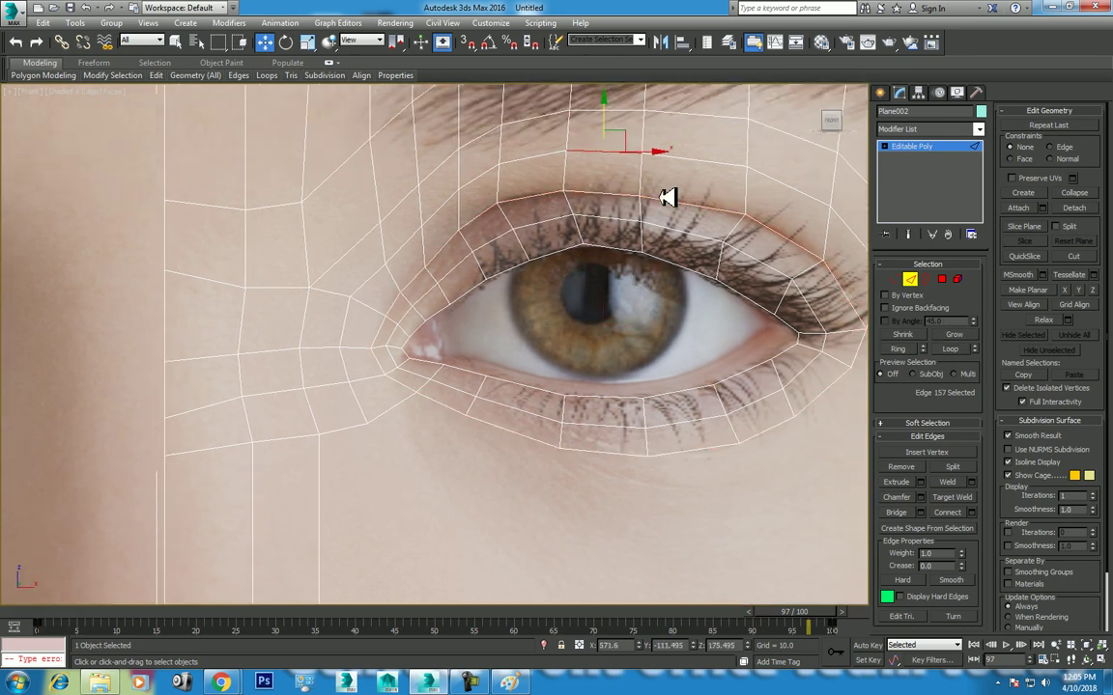
{"action": "left_click", "coordinate": [954, 348]}
{"action": "middle_click_drag", "start_coordinate": [461, 483], "coordinate": [770, 280]}
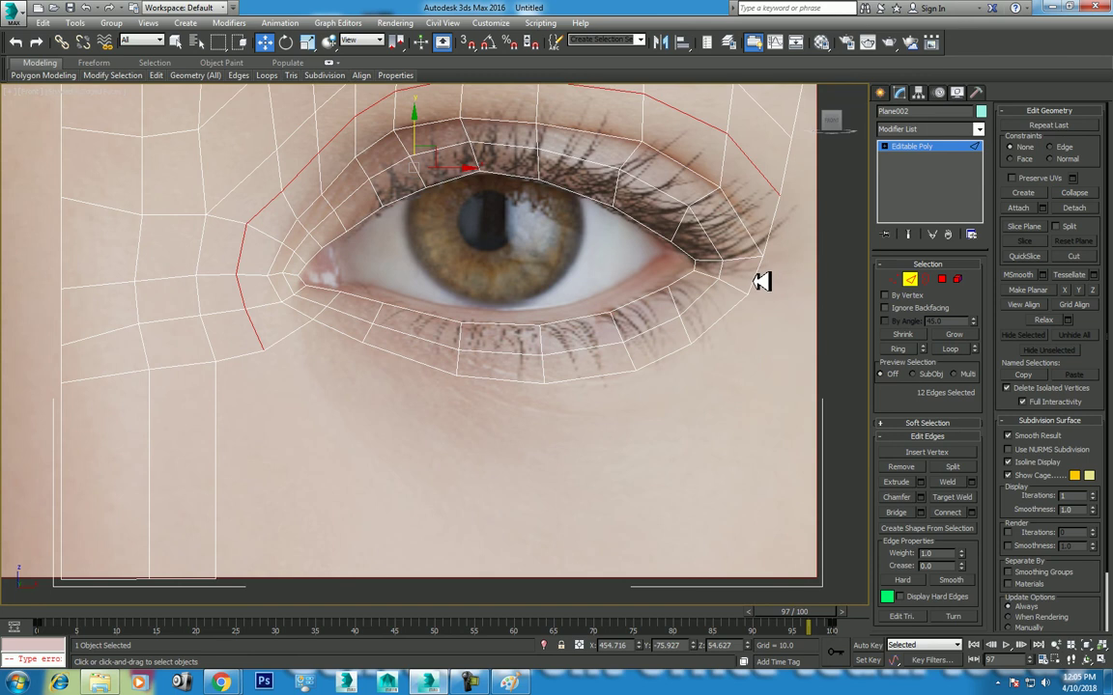
Step: Reselect the eye loop from an outer-corner edge, then deselect the upper-lid edges, keeping the lower lid
{"action": "left_click", "coordinate": [759, 279]}
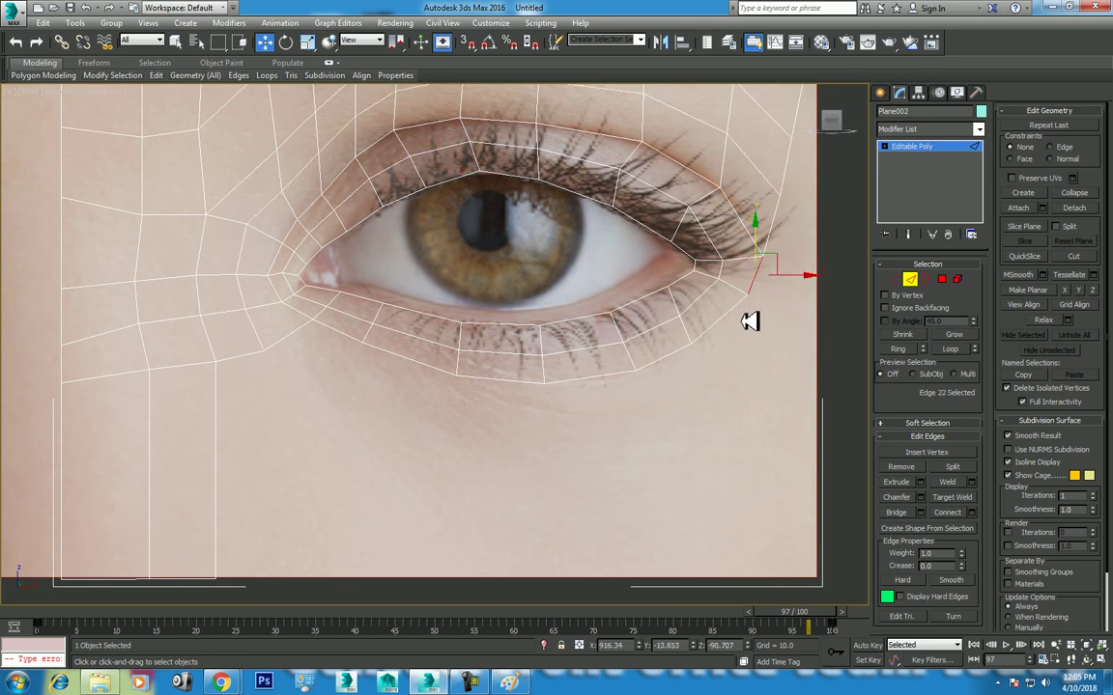
{"action": "left_click", "coordinate": [961, 347]}
{"action": "left_click", "coordinate": [678, 161], "text": "alt"}
{"action": "left_click_drag", "start_coordinate": [196, 234], "coordinate": [197, 236], "text": "alt"}
{"action": "mouse_move", "coordinate": [482, 297]}
{"action": "middle_mouse_down"}
{"action": "mouse_move", "coordinate": [433, 274]}
{"action": "mouse_move", "coordinate": [452, 303]}
{"action": "middle_mouse_up"}
{"action": "left_click", "coordinate": [405, 105], "text": "alt"}
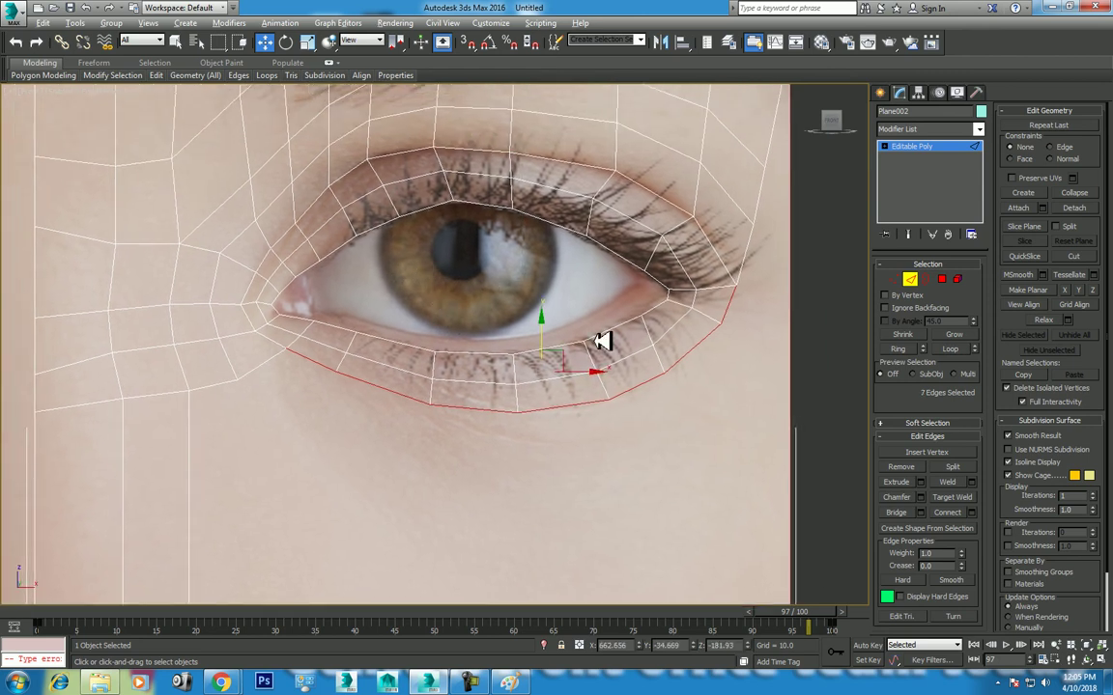
Step: Move the seven lower-lid edges downward and reframe the front view on the lower lid
{"action": "left_click_drag", "start_coordinate": [545, 328], "coordinate": [561, 390]}
{"action": "key", "text": "alt+w"}
{"action": "scroll", "coordinate": [310, 184], "scroll_direction": "up", "scroll_amount": 2}
{"action": "mouse_move", "coordinate": [310, 183]}
{"action": "middle_mouse_down"}
{"action": "mouse_move", "coordinate": [290, 251]}
{"action": "mouse_move", "coordinate": [273, 244]}
{"action": "middle_mouse_up"}
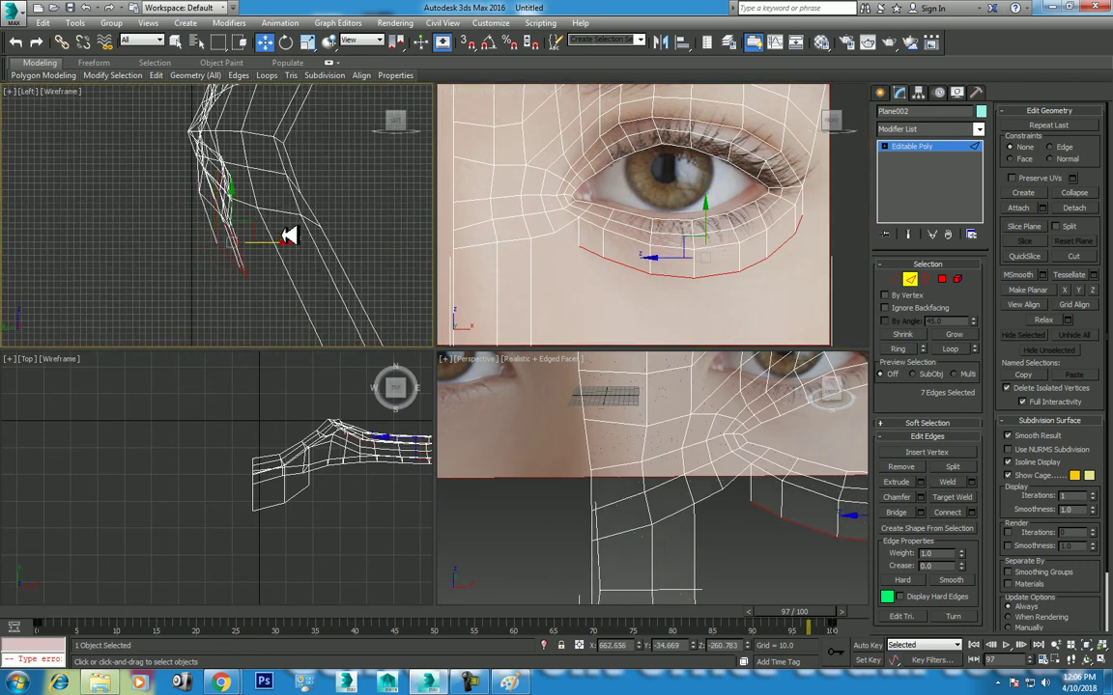
{"action": "middle_click_drag", "start_coordinate": [762, 253], "coordinate": [724, 222]}
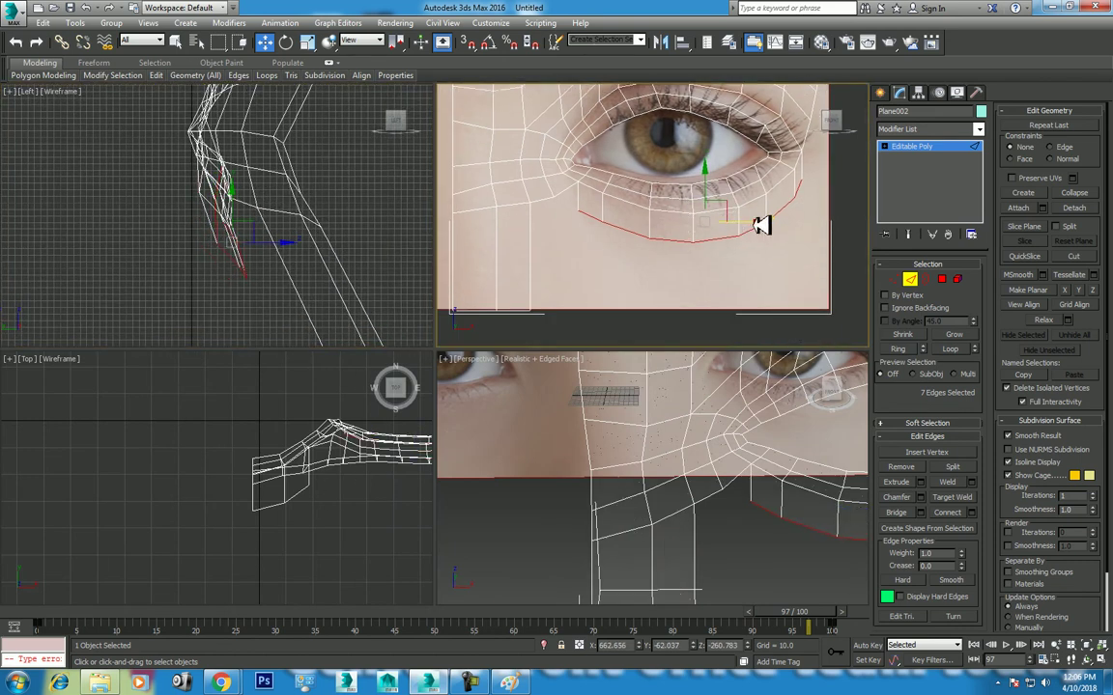
{"action": "scroll", "coordinate": [731, 230], "scroll_direction": "up", "scroll_amount": 2}
{"action": "middle_click_drag", "start_coordinate": [658, 218], "coordinate": [675, 263]}
{"action": "key", "text": "alt+w"}
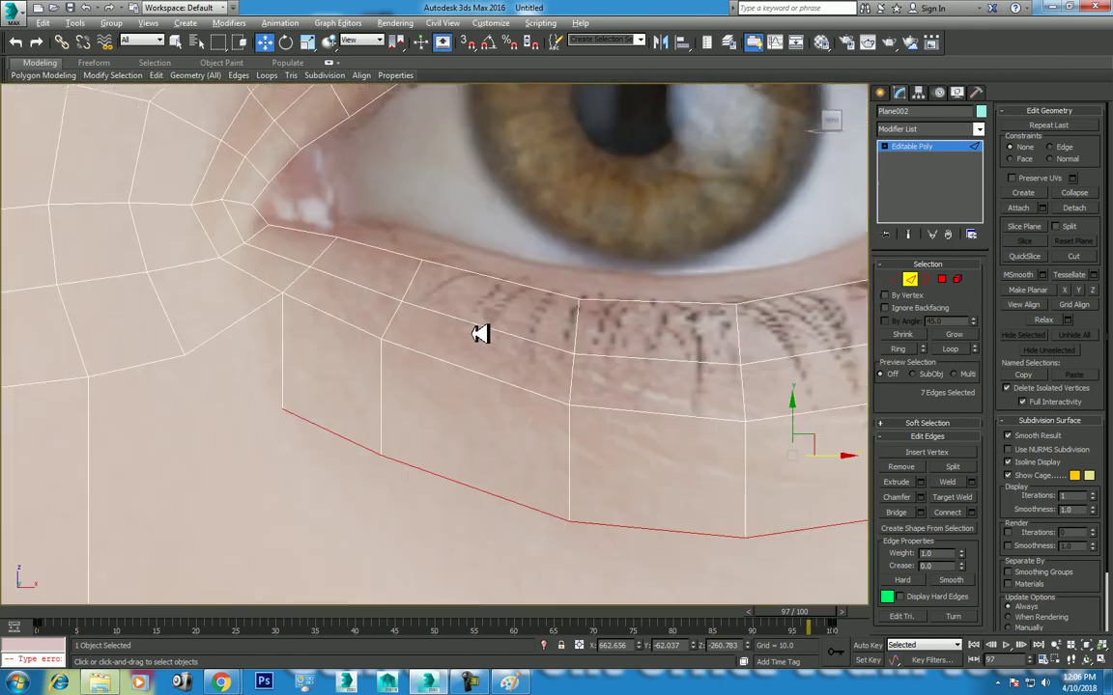
{"action": "middle_click_drag", "start_coordinate": [482, 331], "coordinate": [544, 330]}
Step: Collapse the two selected vertices into one at Vertex level
{"action": "key", "text": "1"}
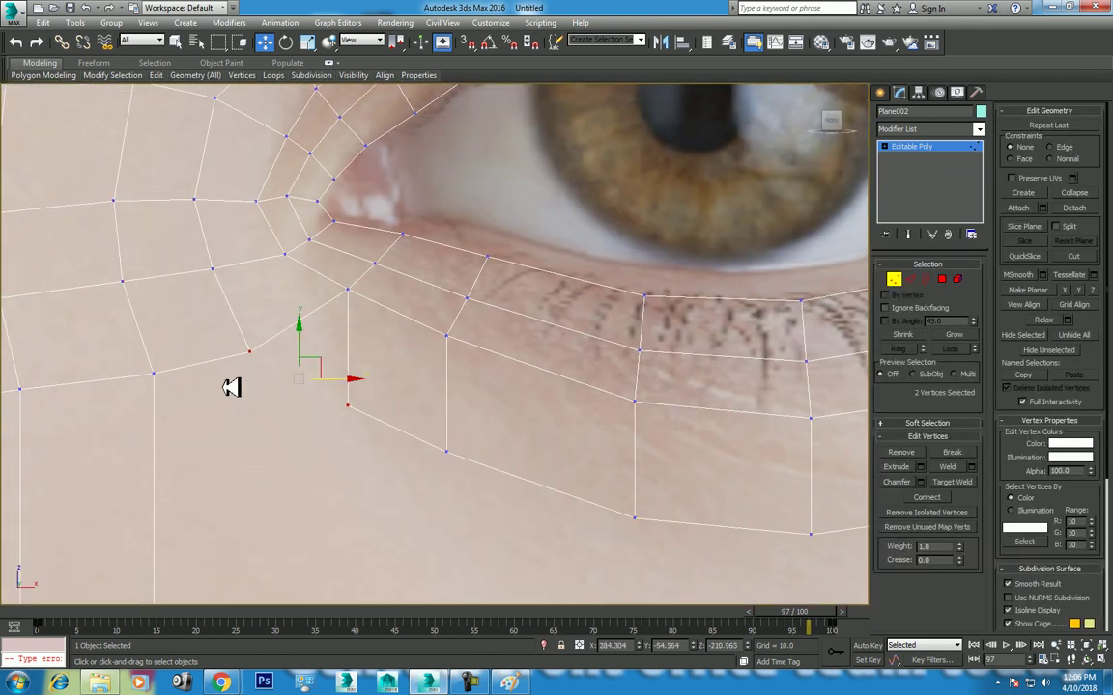
{"action": "right_click", "coordinate": [240, 334]}
{"action": "left_click", "coordinate": [222, 189]}
{"action": "scroll", "coordinate": [377, 367], "scroll_direction": "down", "scroll_amount": 2}
{"action": "scroll", "coordinate": [378, 367], "scroll_direction": "down", "scroll_amount": 1}
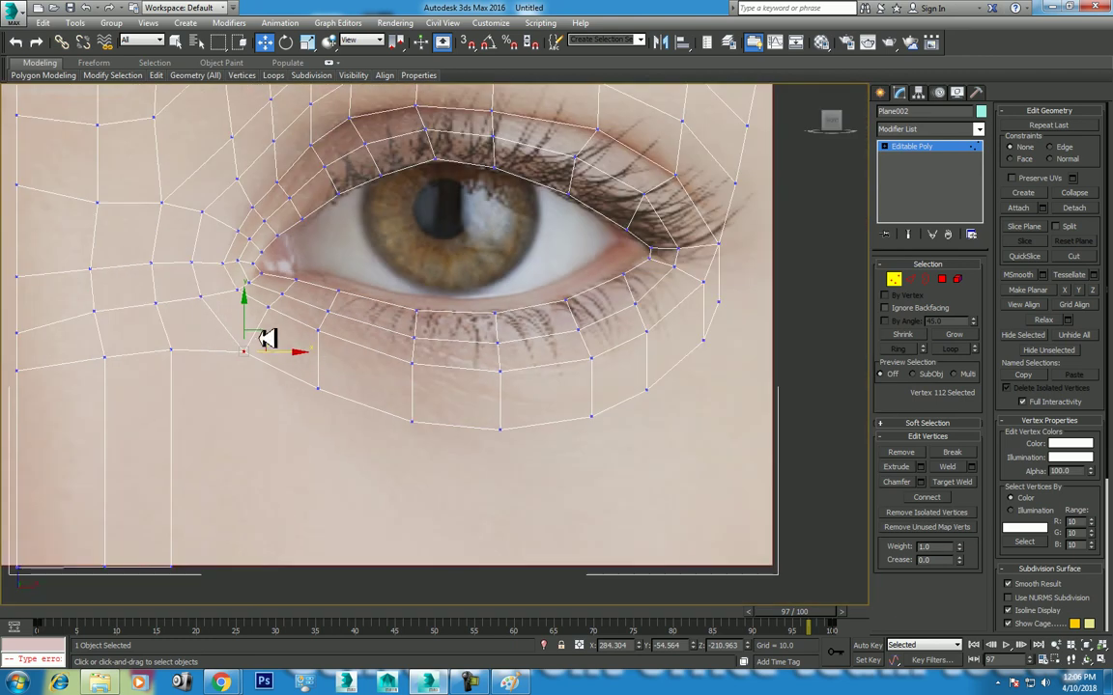
{"action": "middle_click_drag", "start_coordinate": [657, 319], "coordinate": [477, 332]}
Step: Move the outer-corner vertex up-right and nudge the vertex under the inner corner slightly left
{"action": "left_click", "coordinate": [551, 347]}
{"action": "left_click_drag", "start_coordinate": [580, 337], "coordinate": [623, 283]}
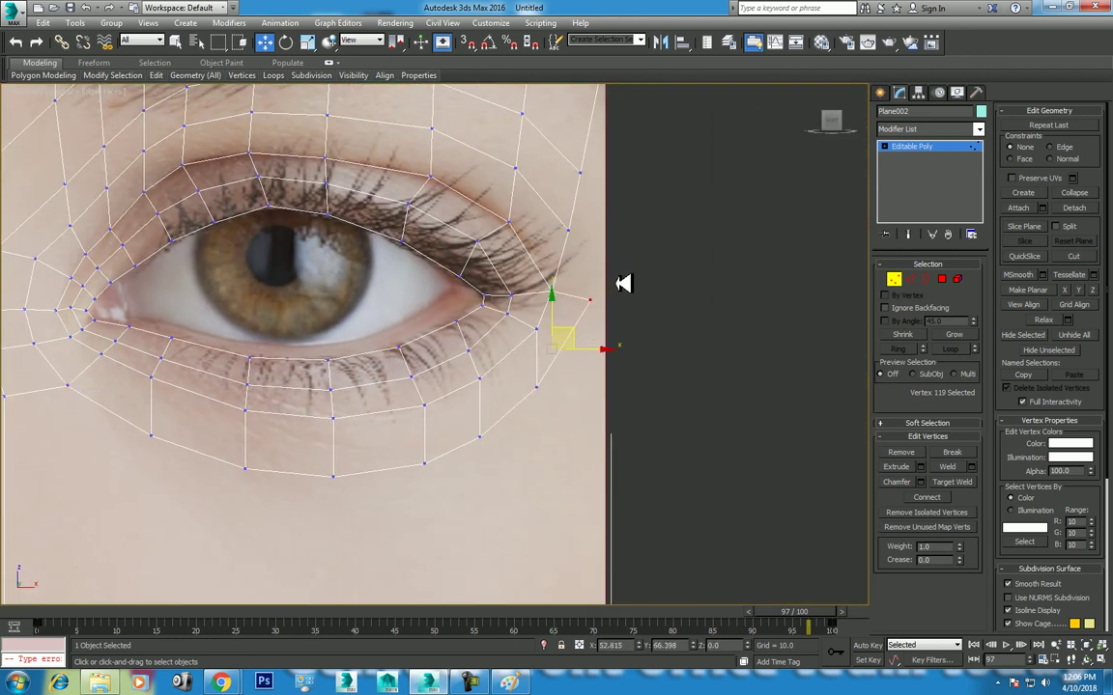
{"action": "left_click_drag", "start_coordinate": [564, 364], "coordinate": [530, 411]}
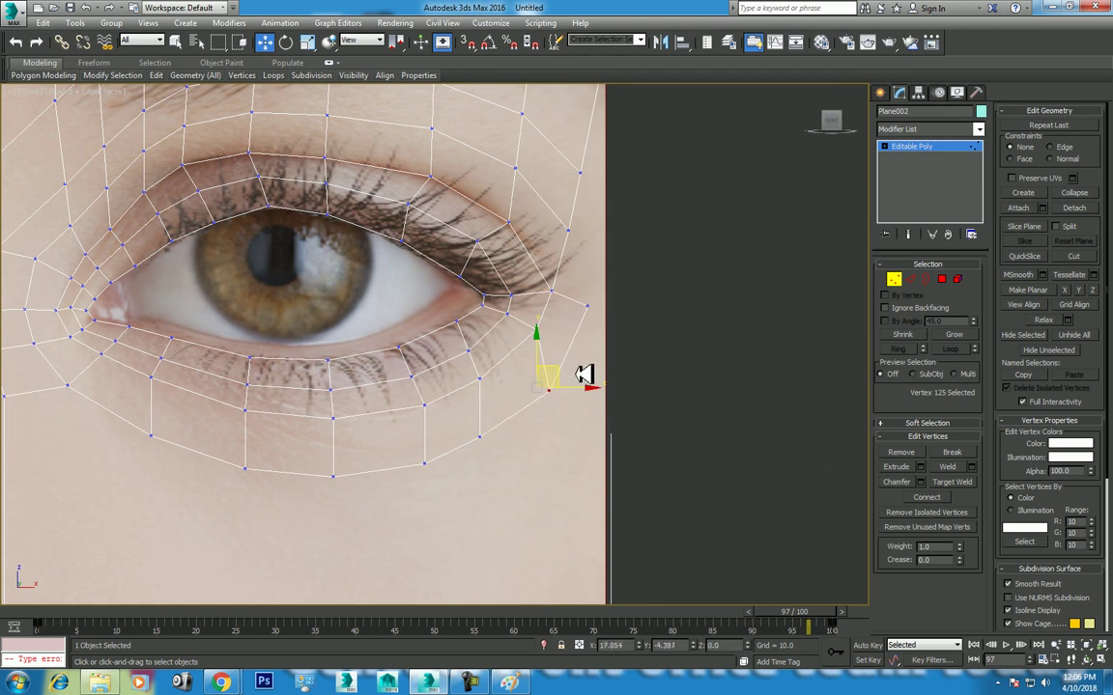
{"action": "left_click", "coordinate": [480, 436]}
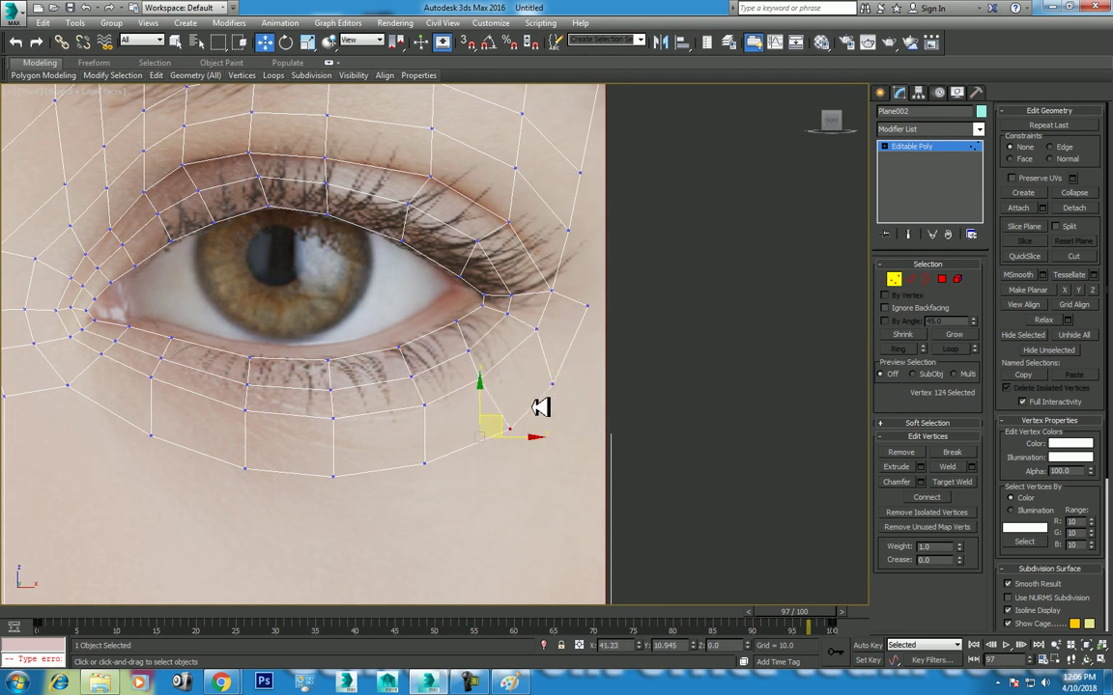
{"action": "left_click", "coordinate": [438, 456]}
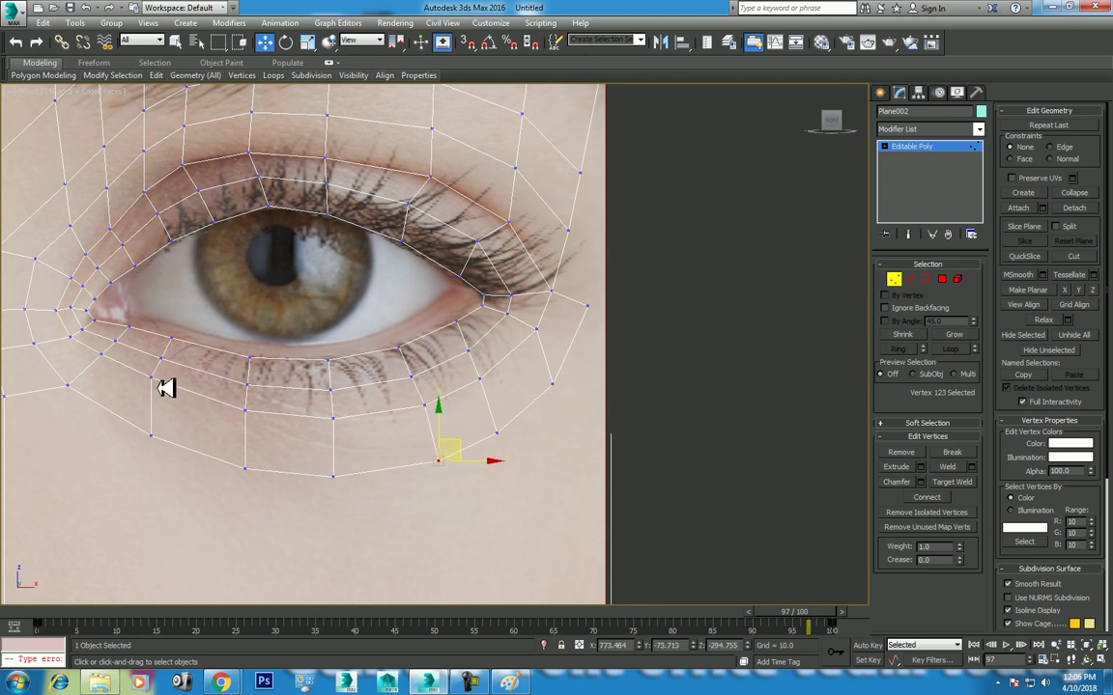
{"action": "left_click", "coordinate": [151, 435]}
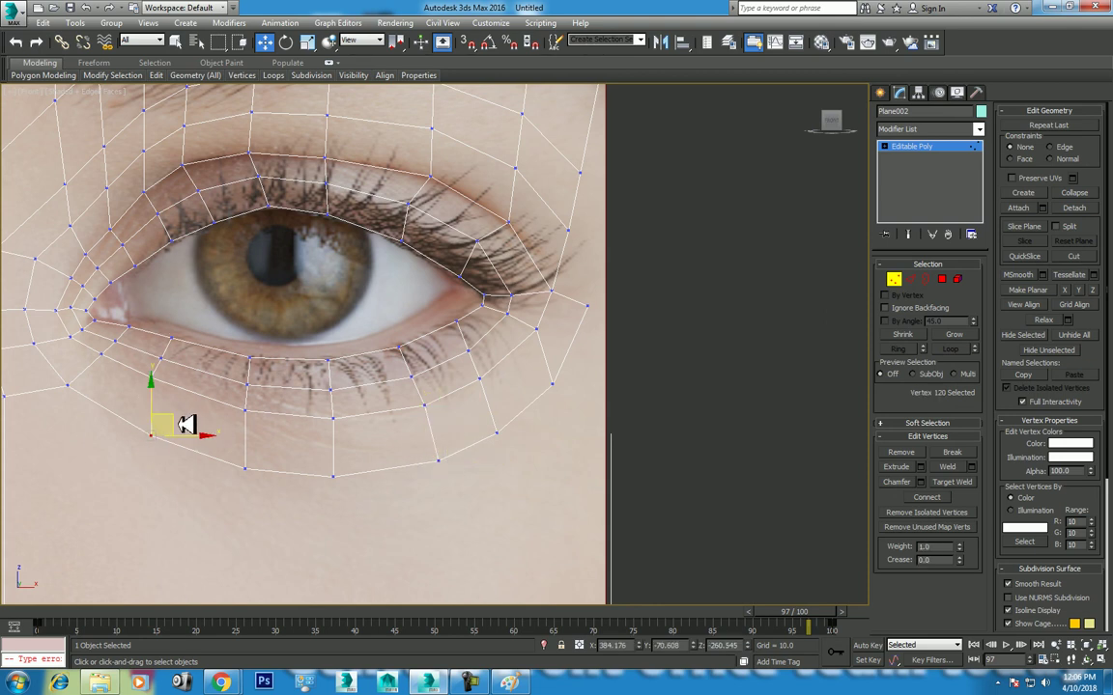
{"action": "left_click_drag", "start_coordinate": [173, 412], "coordinate": [167, 415]}
{"action": "scroll", "coordinate": [460, 385], "scroll_direction": "up", "scroll_amount": 2}
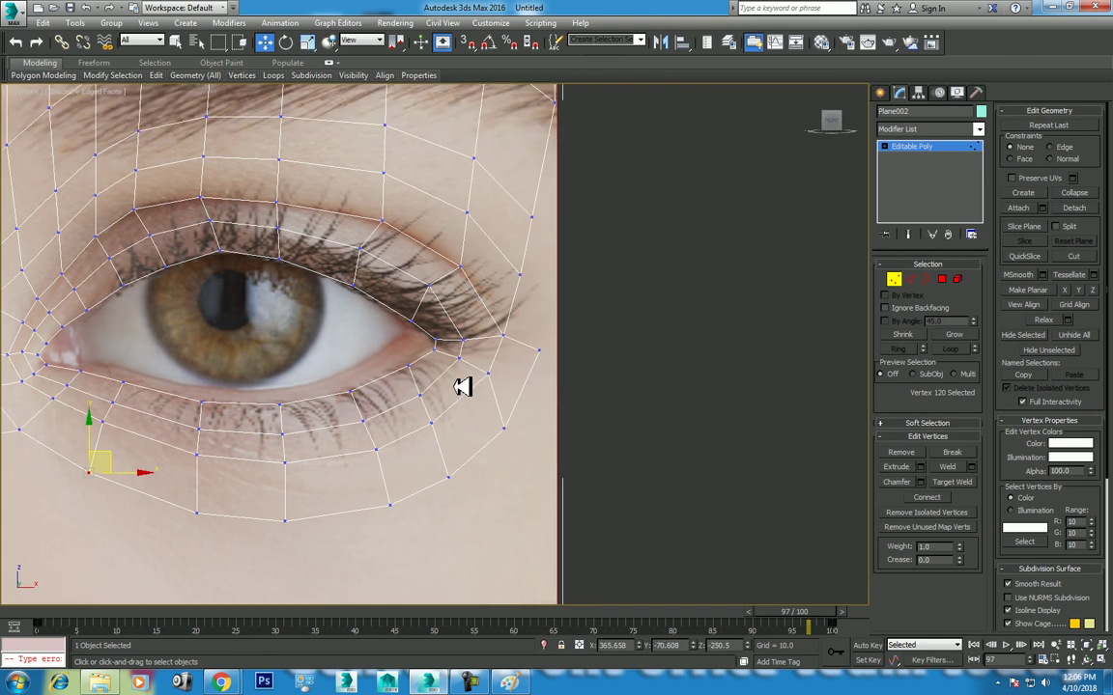
{"action": "scroll", "coordinate": [529, 286], "scroll_direction": "up", "scroll_amount": 1}
Step: Collapse the two outer eye-corner vertices into one and move it slightly down
{"action": "left_click", "coordinate": [503, 295]}
{"action": "left_click", "coordinate": [521, 370], "text": "ctrl"}
{"action": "right_click", "coordinate": [493, 335]}
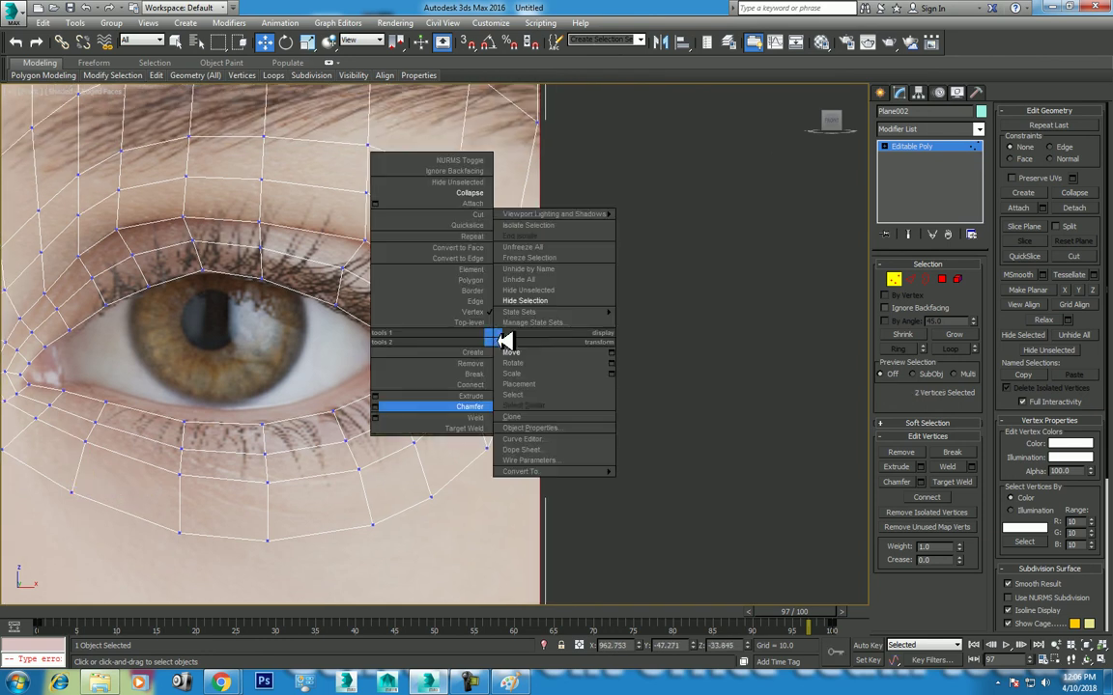
{"action": "left_click", "coordinate": [473, 187]}
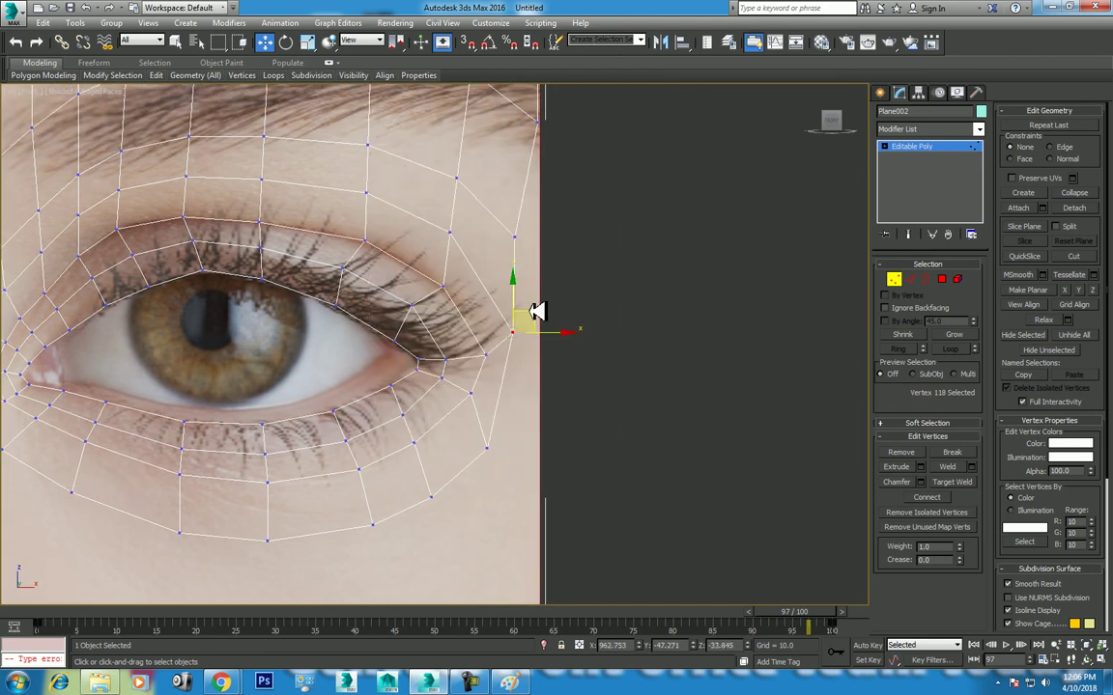
{"action": "left_click_drag", "start_coordinate": [538, 311], "coordinate": [537, 322]}
{"action": "left_click", "coordinate": [514, 236]}
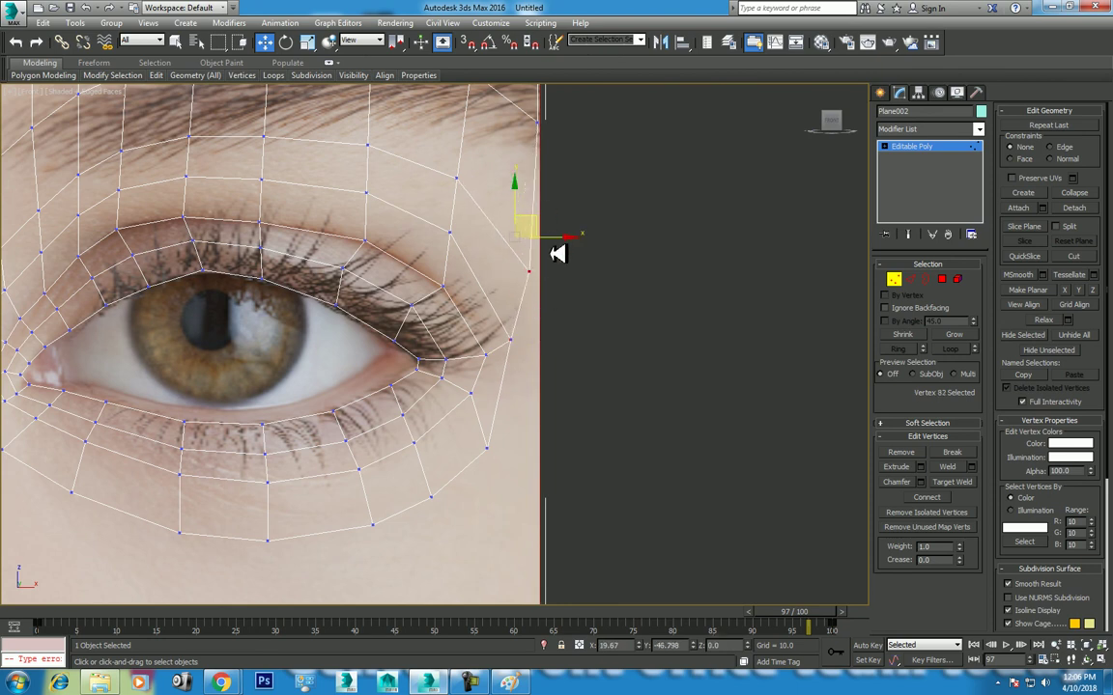
{"action": "scroll", "coordinate": [552, 286], "scroll_direction": "down", "scroll_amount": 3}
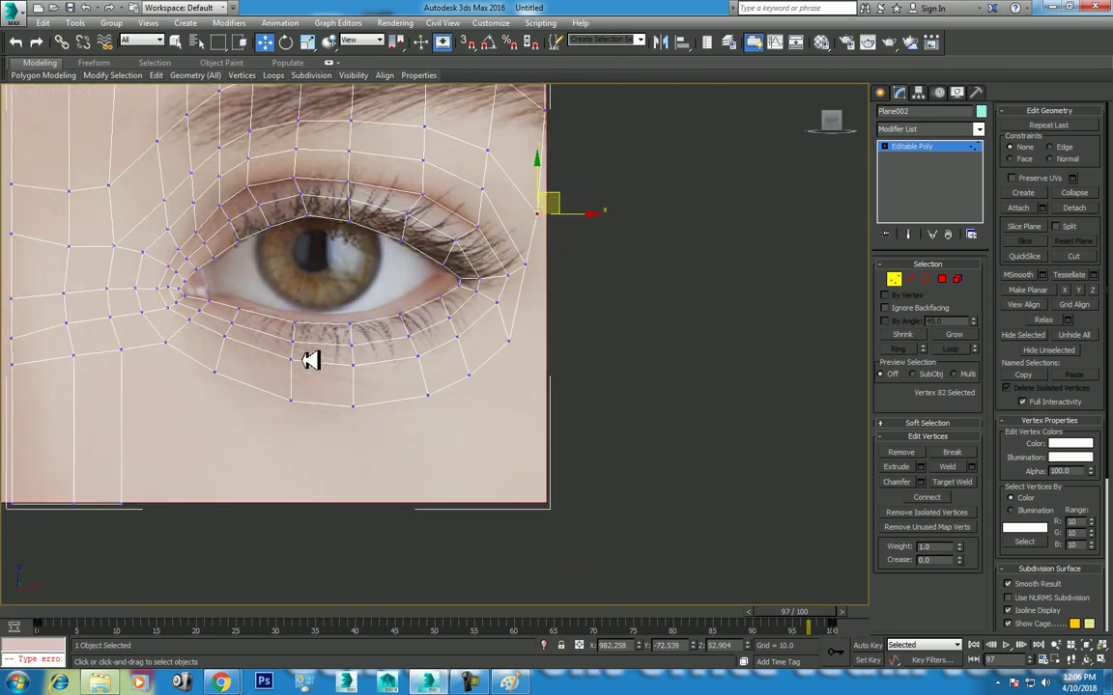
{"action": "key", "text": "alt+w"}
{"action": "scroll", "coordinate": [811, 513], "scroll_direction": "down", "scroll_amount": 3}
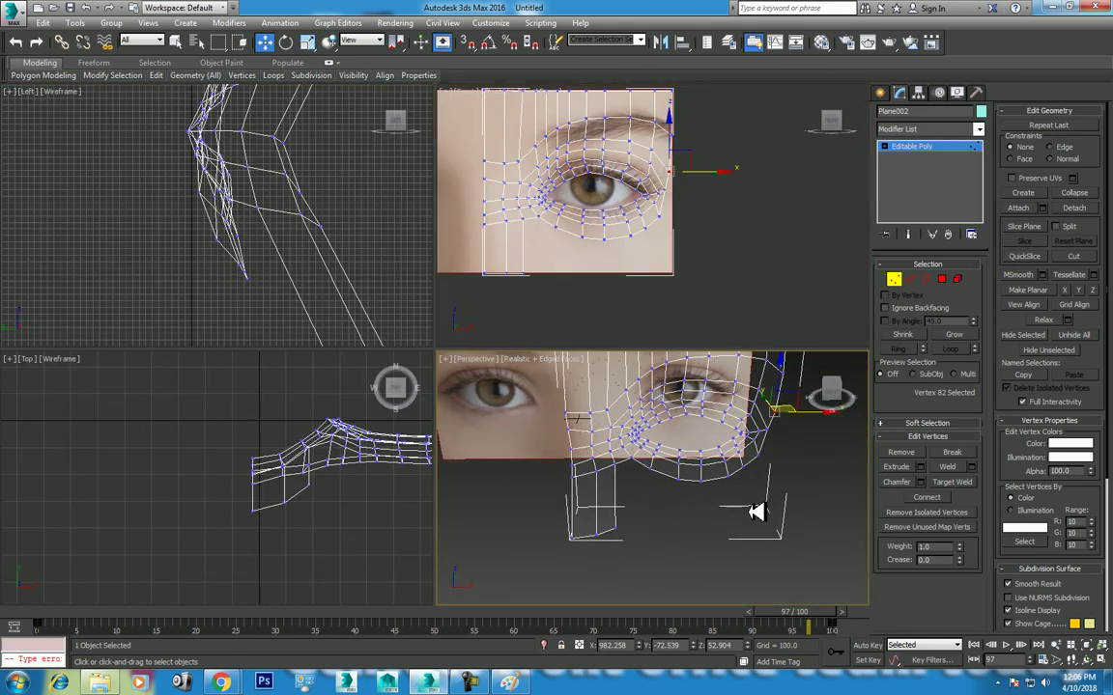
Step: Orbit the perspective view around the eye ring, then maximize the Front view at Edge level
{"action": "key", "text": "alt+w"}
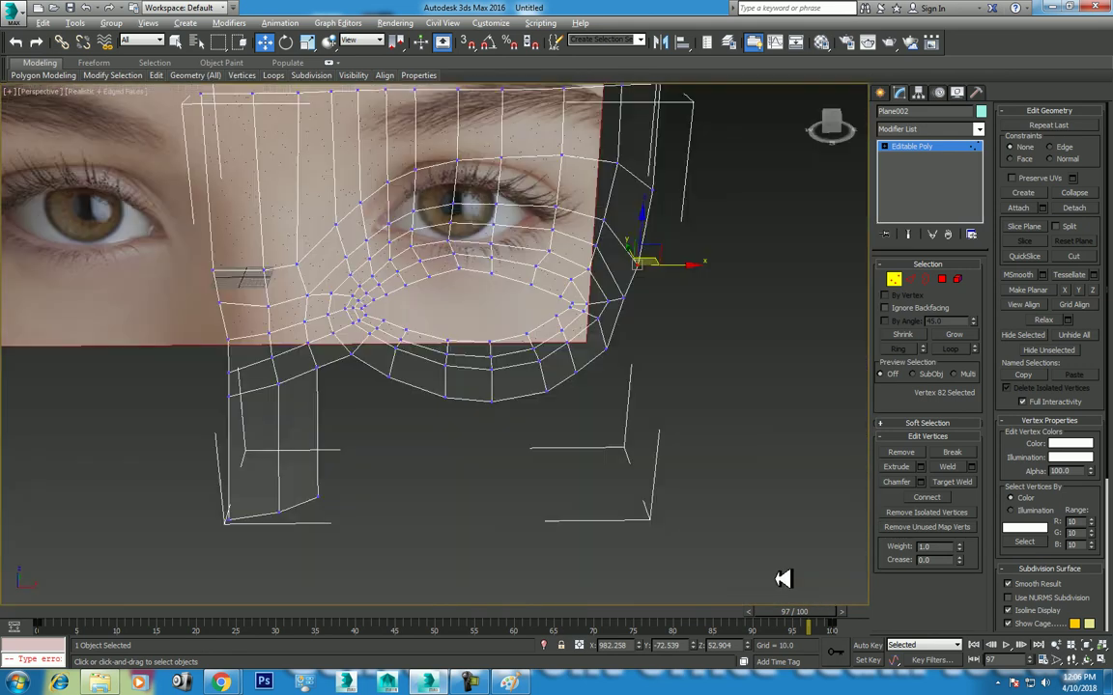
{"action": "left_click", "coordinate": [1092, 657]}
{"action": "left_click_drag", "start_coordinate": [521, 422], "coordinate": [478, 389]}
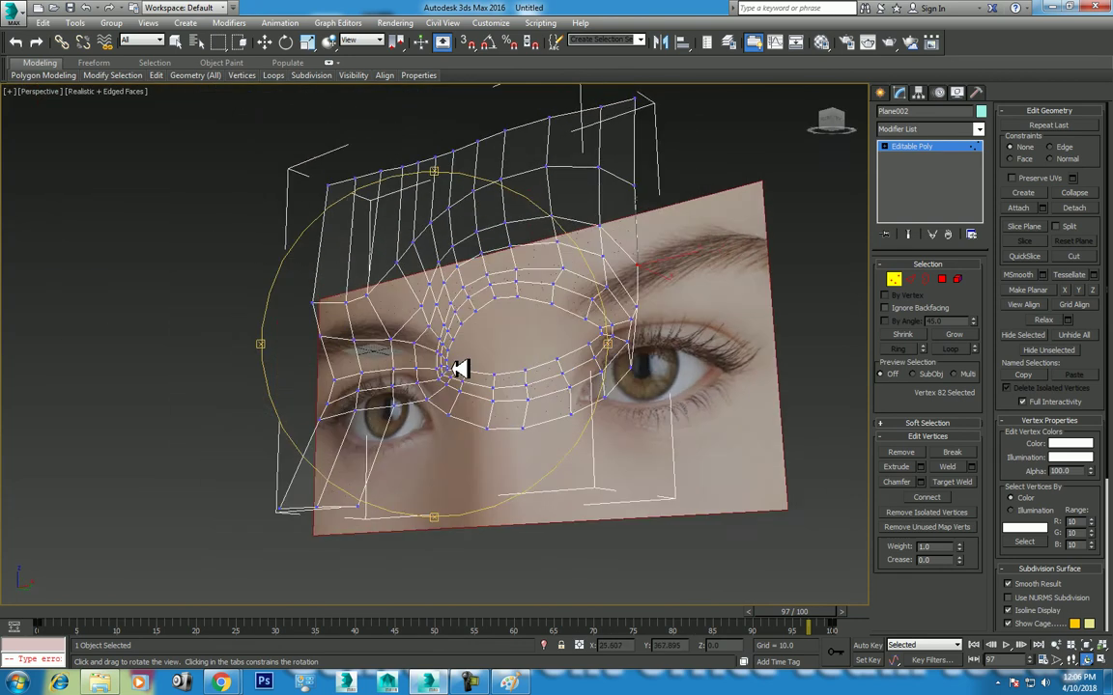
{"action": "key", "text": "shift+z"}
{"action": "key", "text": "alt+w"}
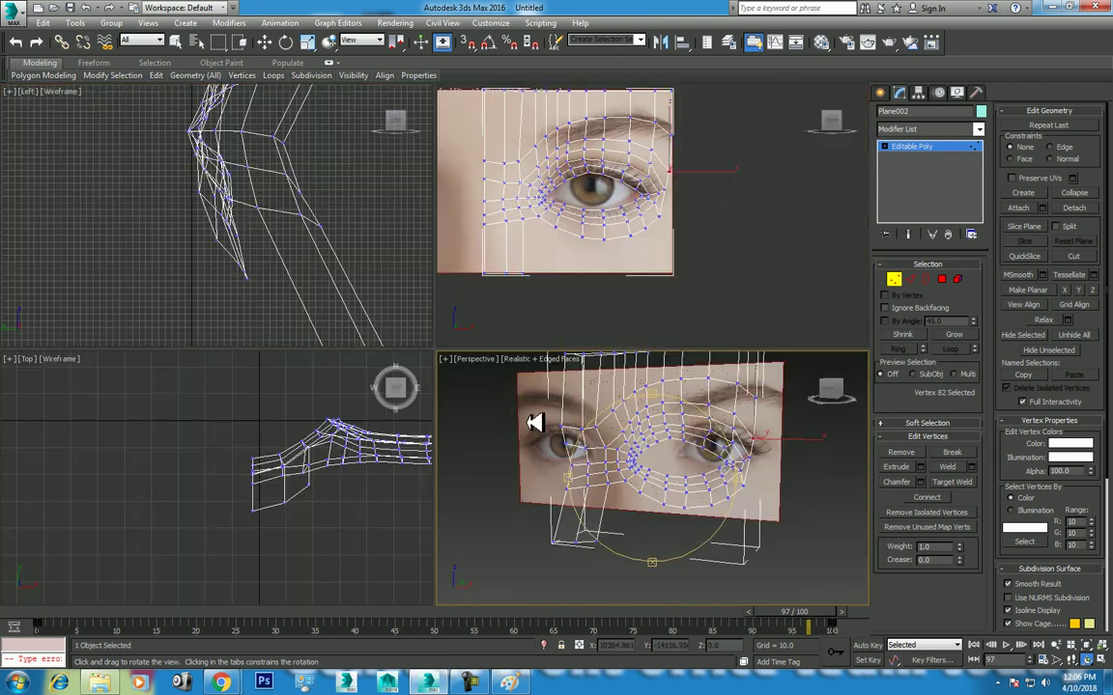
{"action": "left_click_drag", "start_coordinate": [596, 260], "coordinate": [623, 253]}
{"action": "key", "text": "alt+w"}
{"action": "right_click", "coordinate": [530, 403]}
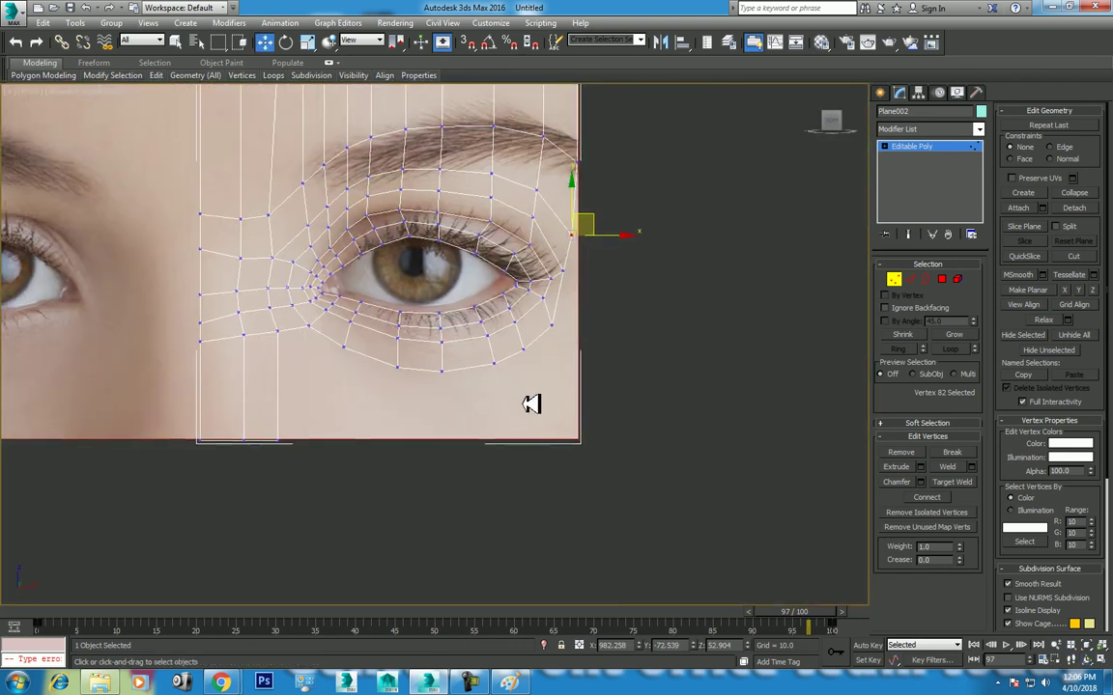
{"action": "left_click", "coordinate": [912, 278]}
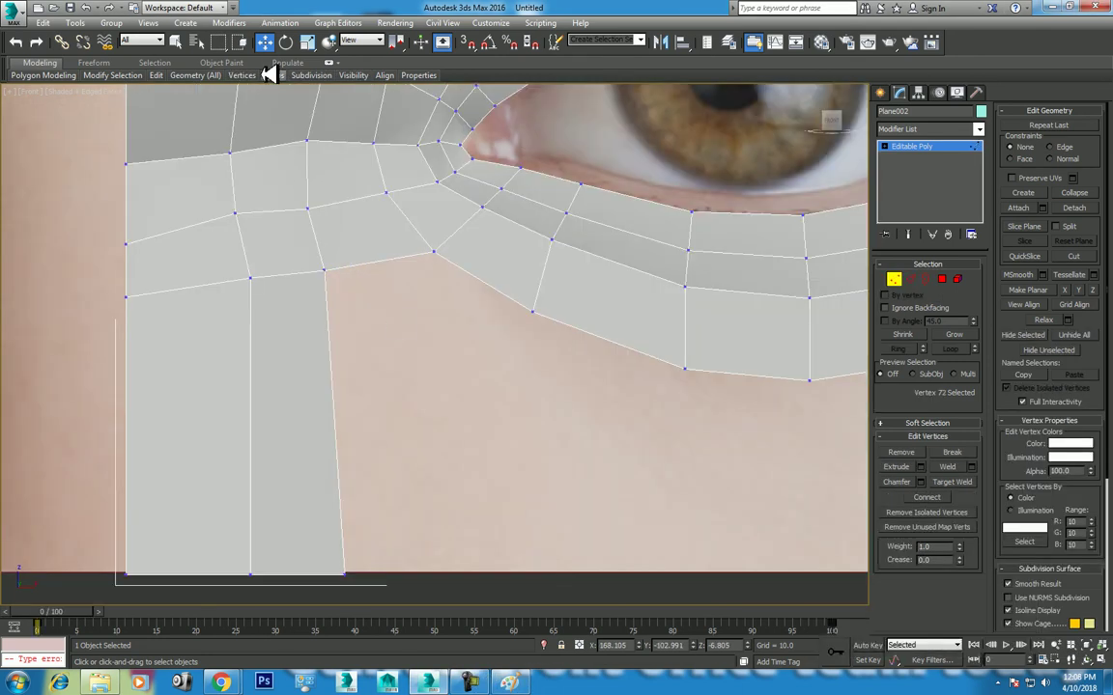
Step: Insert two horizontal SwiftLoop edge loops across the cheek strip below the inner eye corner
{"action": "left_click", "coordinate": [162, 76]}
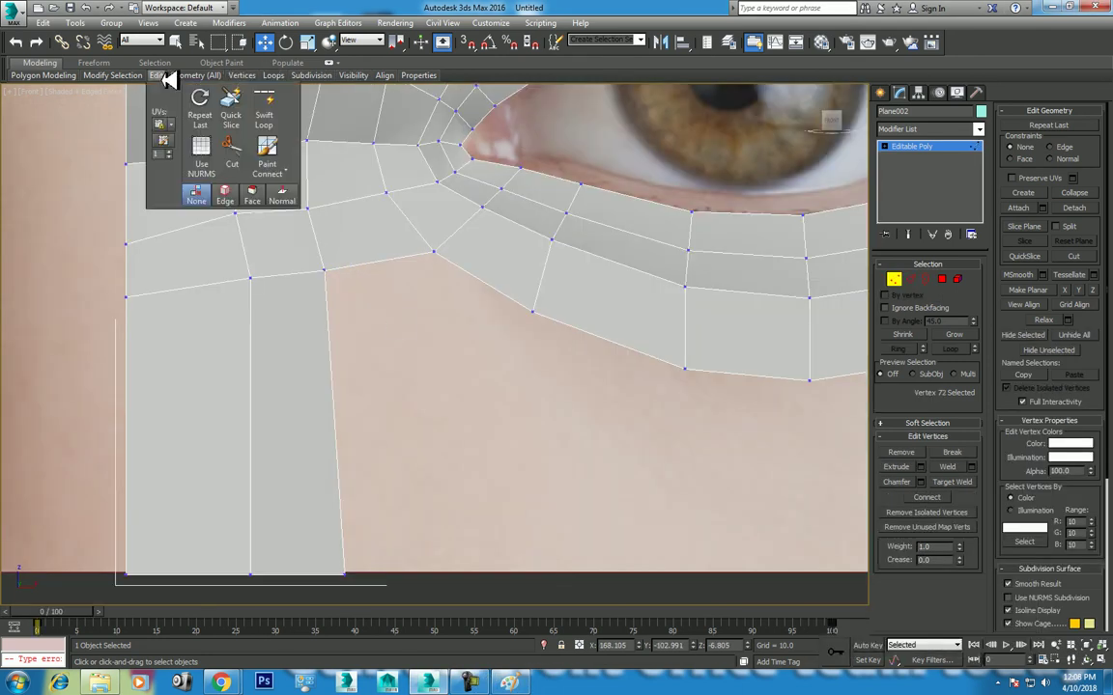
{"action": "left_click", "coordinate": [280, 101]}
{"action": "left_click", "coordinate": [328, 371]}
{"action": "left_click", "coordinate": [338, 480]}
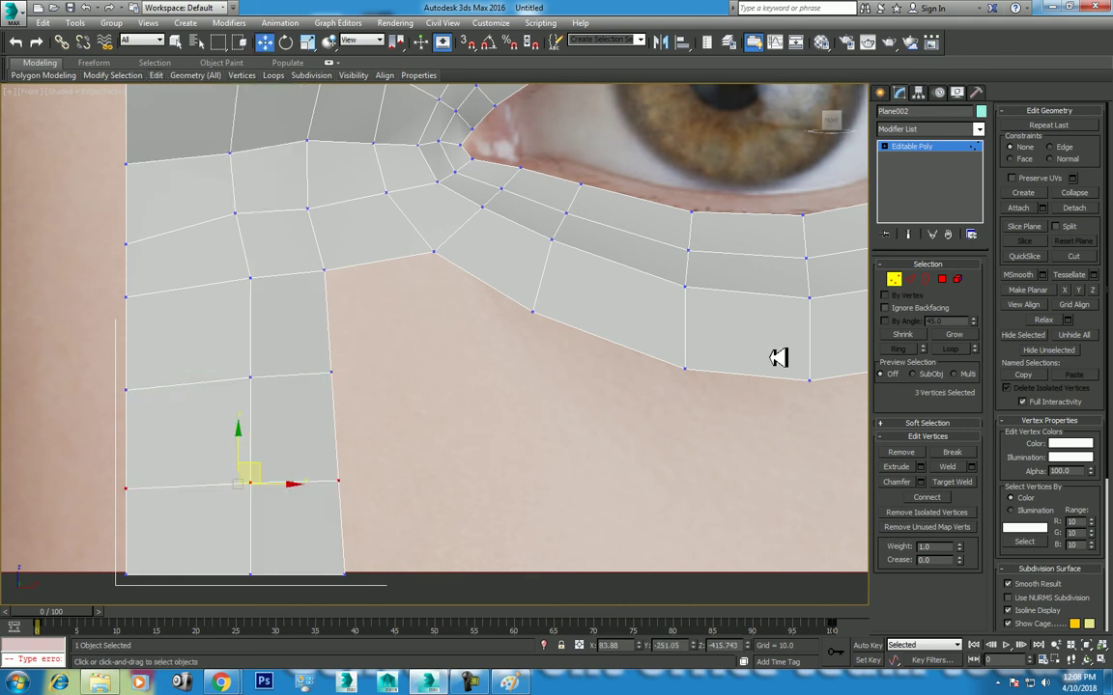
Step: Select the cheek gap's diagonal and vertical border edges, working in the four-view layout
{"action": "left_click", "coordinate": [917, 278]}
{"action": "left_click", "coordinate": [502, 292]}
{"action": "left_click", "coordinate": [329, 333], "text": "ctrl"}
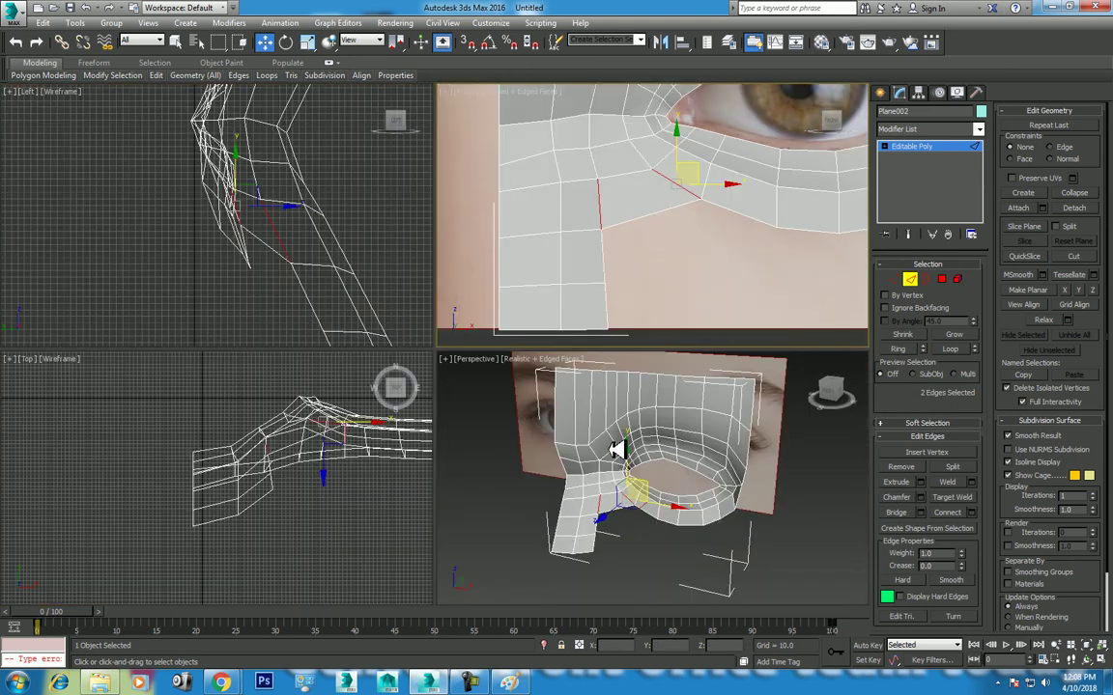
{"action": "key", "text": "alt+w"}
{"action": "scroll", "coordinate": [696, 219], "scroll_direction": "up", "scroll_amount": 2}
{"action": "left_click", "coordinate": [703, 218]}
{"action": "left_click", "coordinate": [601, 252]}
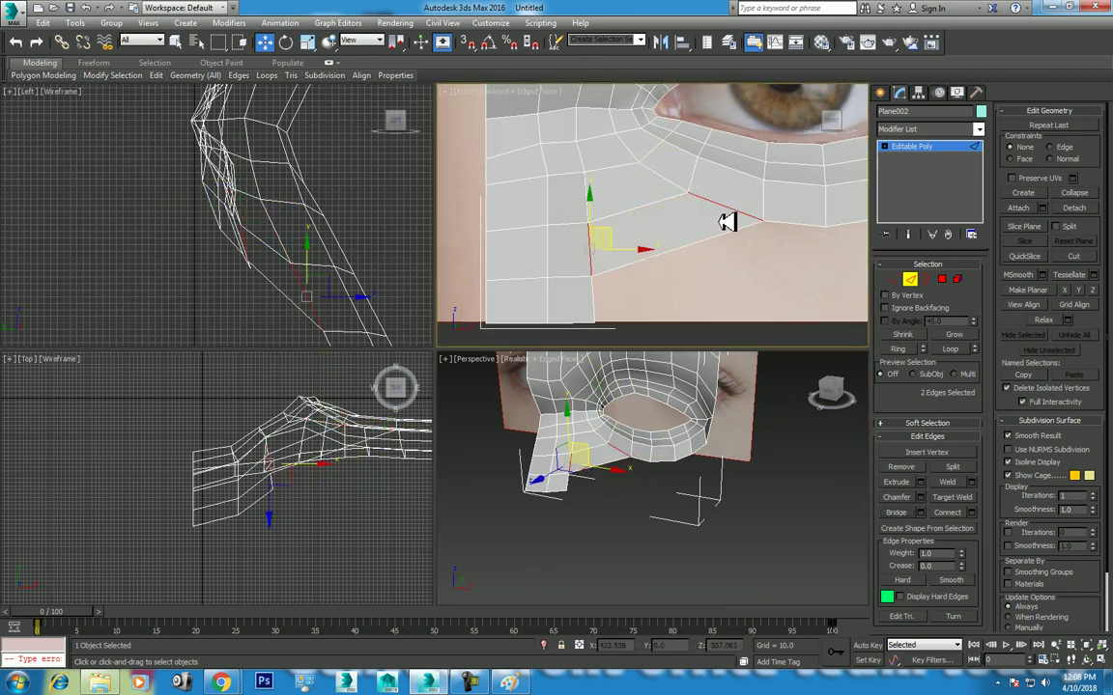
Step: Select the five edges along the lower under-eye loop in the front view
{"action": "middle_click_drag", "start_coordinate": [706, 232], "coordinate": [569, 221]}
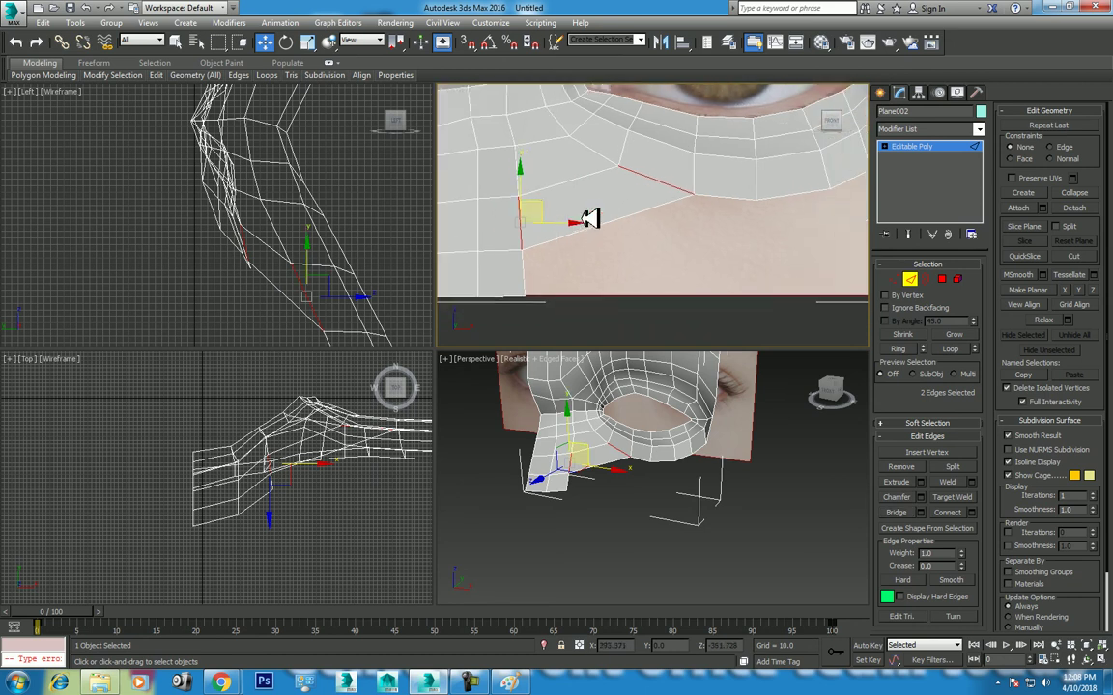
{"action": "middle_click_drag", "start_coordinate": [648, 224], "coordinate": [660, 233]}
{"action": "scroll", "coordinate": [607, 242], "scroll_direction": "down", "scroll_amount": 2}
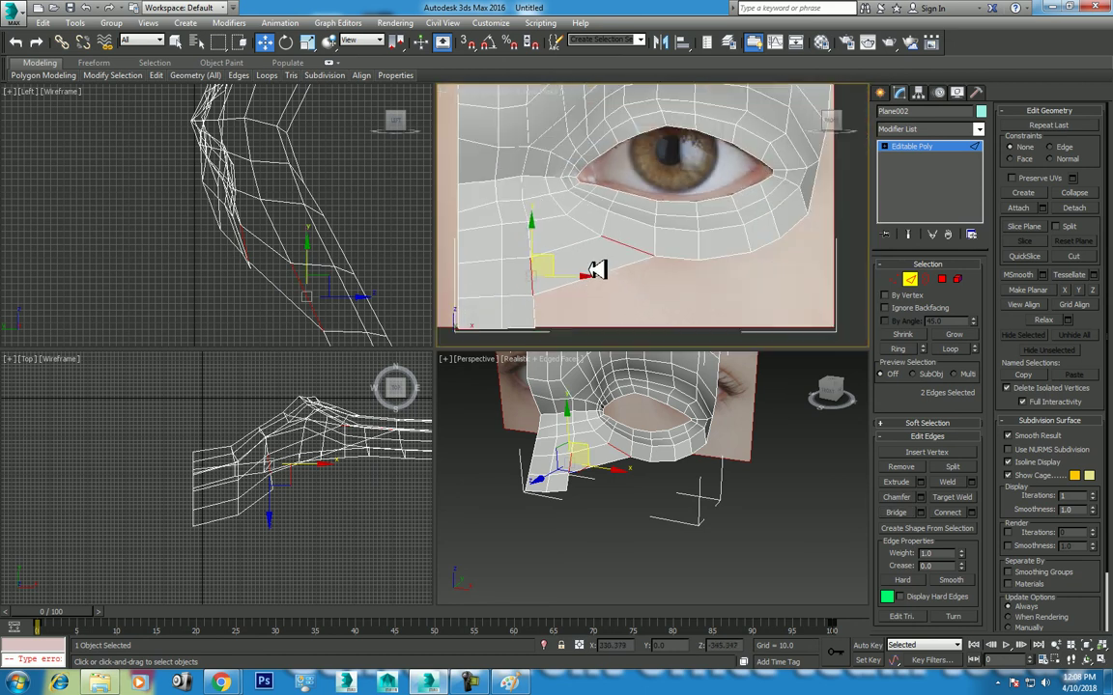
{"action": "left_click", "coordinate": [588, 243]}
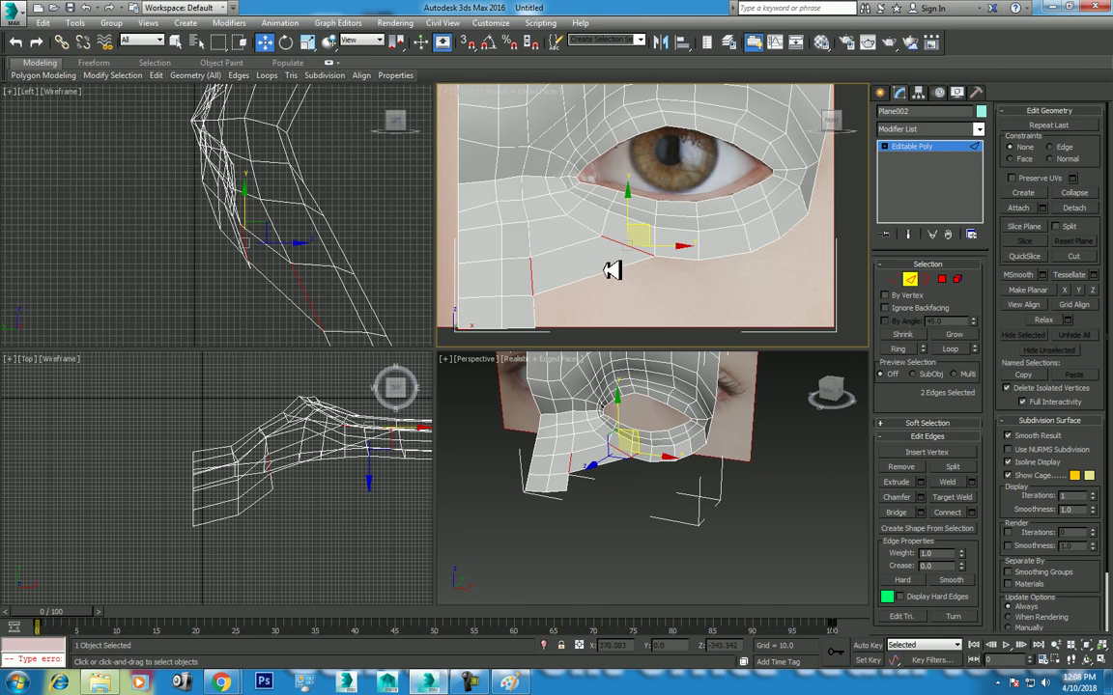
{"action": "middle_click_drag", "start_coordinate": [730, 271], "coordinate": [689, 252]}
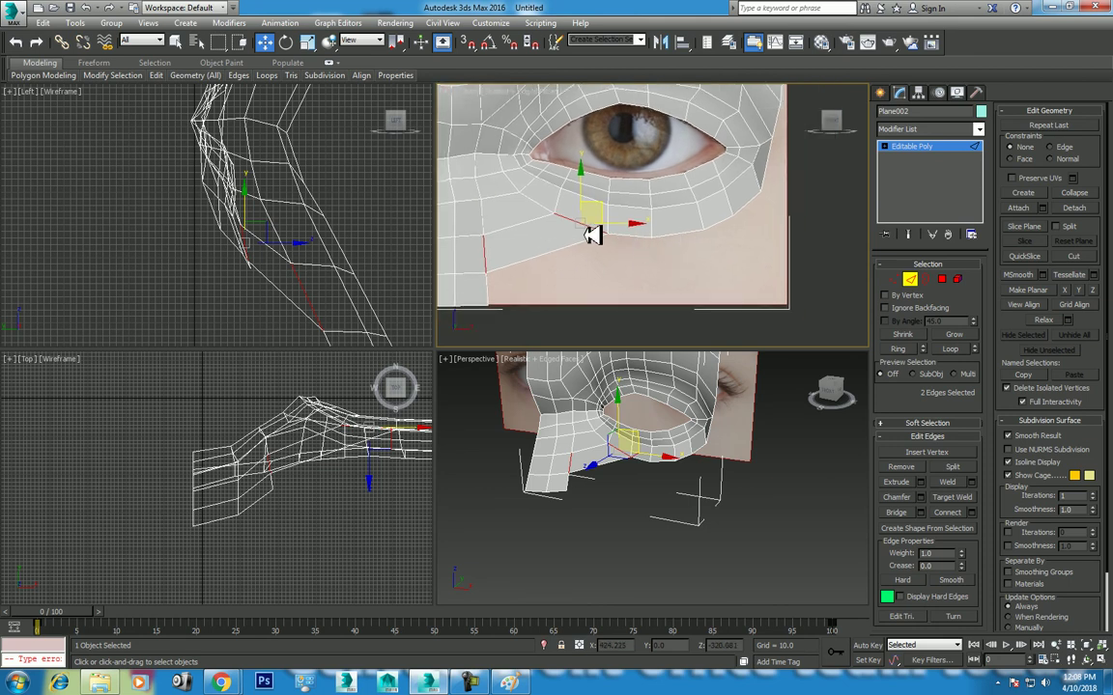
{"action": "left_click", "coordinate": [638, 236]}
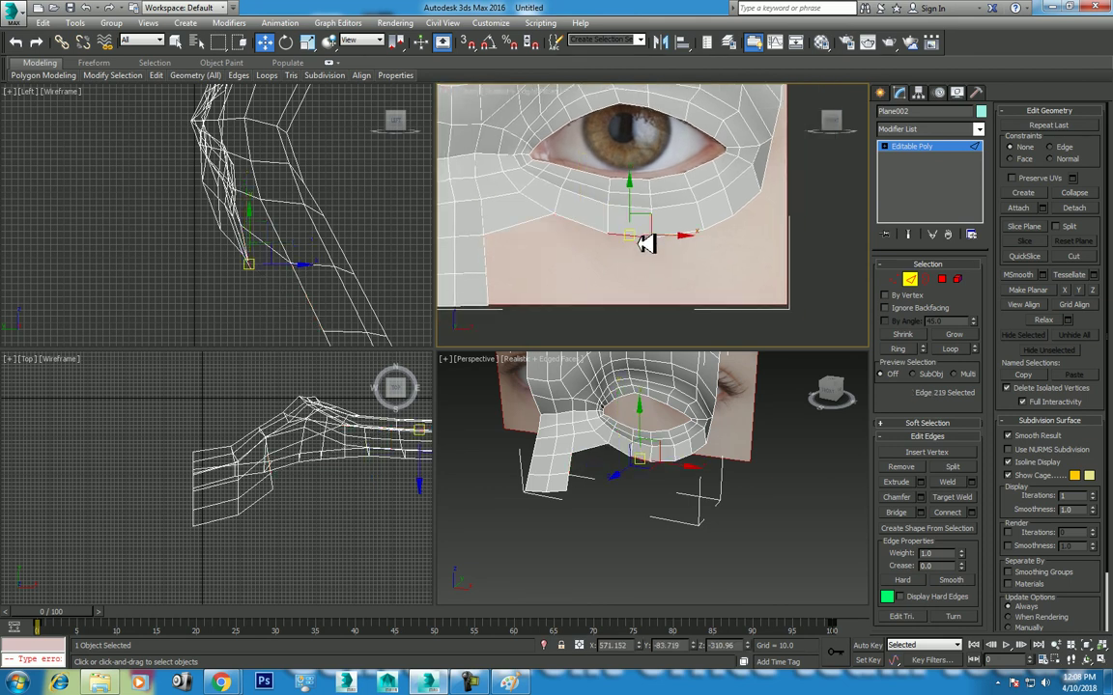
{"action": "left_click", "coordinate": [700, 232], "text": "ctrl"}
{"action": "left_click", "coordinate": [729, 225], "text": "ctrl"}
{"action": "left_click", "coordinate": [757, 206], "text": "ctrl"}
{"action": "left_click", "coordinate": [591, 224], "text": "ctrl"}
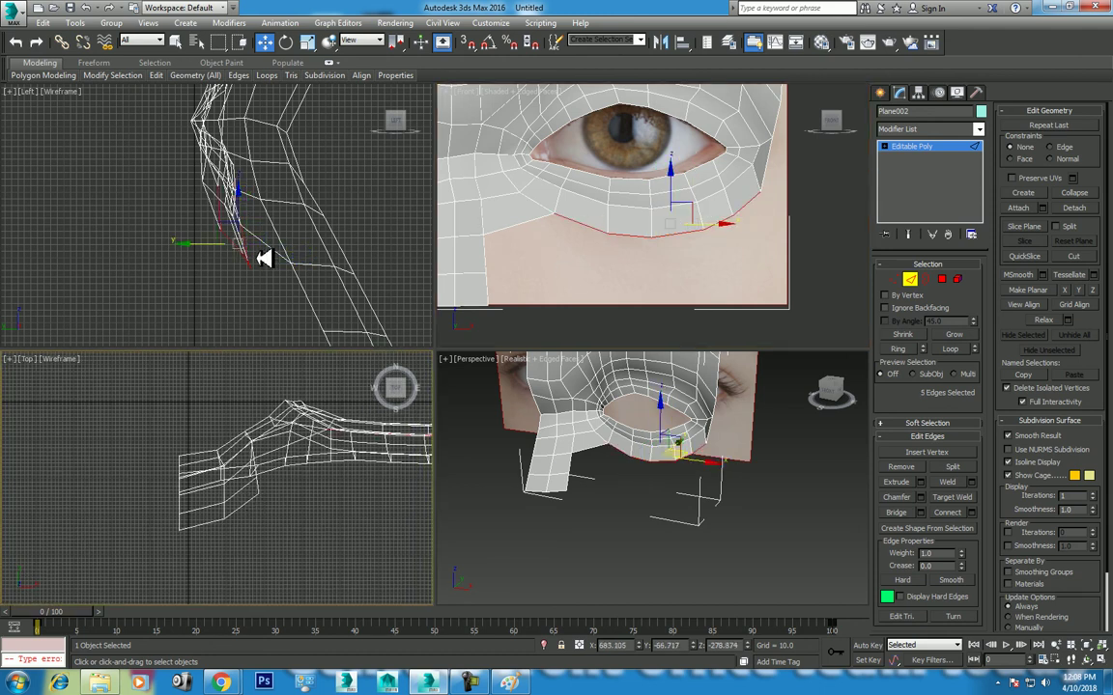
Step: Shift-drag the under-eye edges down into a new polygon row, then move them down and back
{"action": "left_click_drag", "start_coordinate": [304, 271], "coordinate": [307, 296], "text": "shift"}
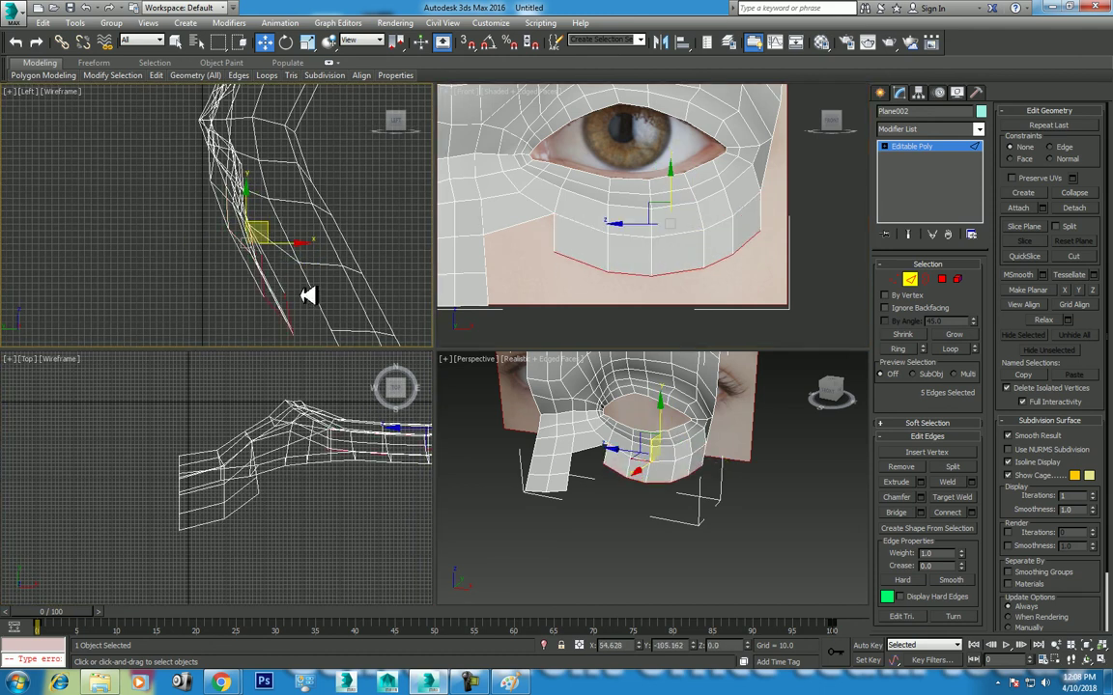
{"action": "scroll", "coordinate": [666, 239], "scroll_direction": "down", "scroll_amount": 5}
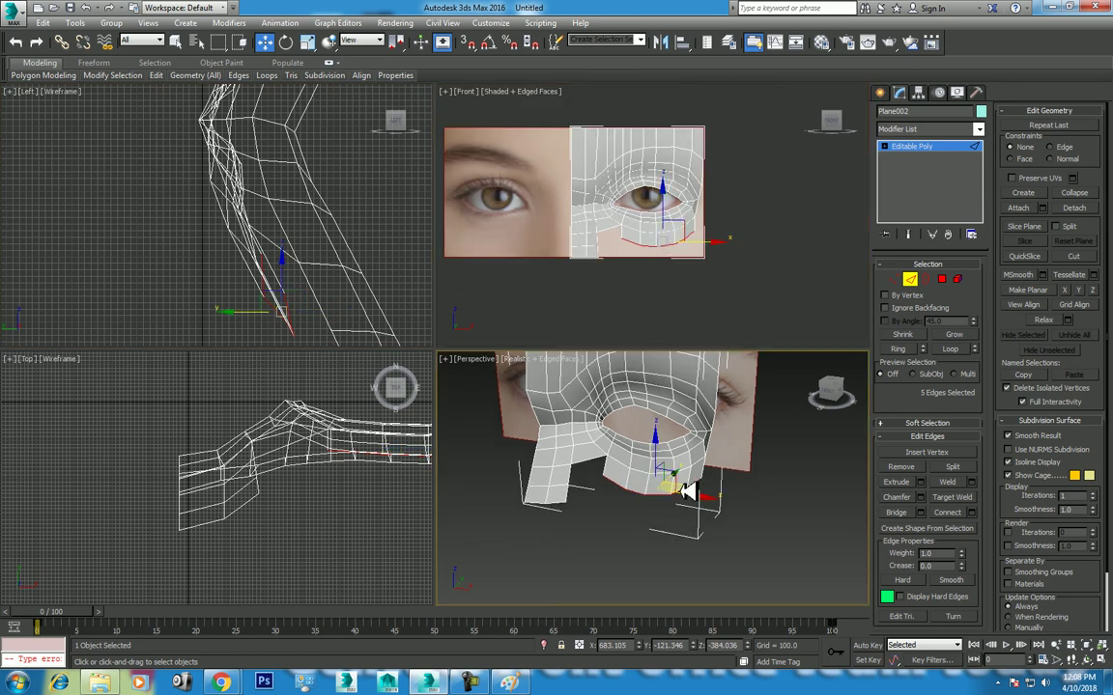
{"action": "left_click", "coordinate": [1086, 659]}
{"action": "mouse_move", "coordinate": [713, 509]}
{"action": "left_mouse_down"}
{"action": "mouse_move", "coordinate": [640, 461]}
{"action": "mouse_move", "coordinate": [563, 445]}
{"action": "mouse_move", "coordinate": [654, 483]}
{"action": "mouse_move", "coordinate": [770, 434]}
{"action": "mouse_move", "coordinate": [812, 454]}
{"action": "mouse_move", "coordinate": [742, 471]}
{"action": "left_mouse_up"}
{"action": "left_click", "coordinate": [618, 235]}
{"action": "left_click_drag", "start_coordinate": [618, 236], "coordinate": [629, 274]}
{"action": "right_click", "coordinate": [629, 274]}
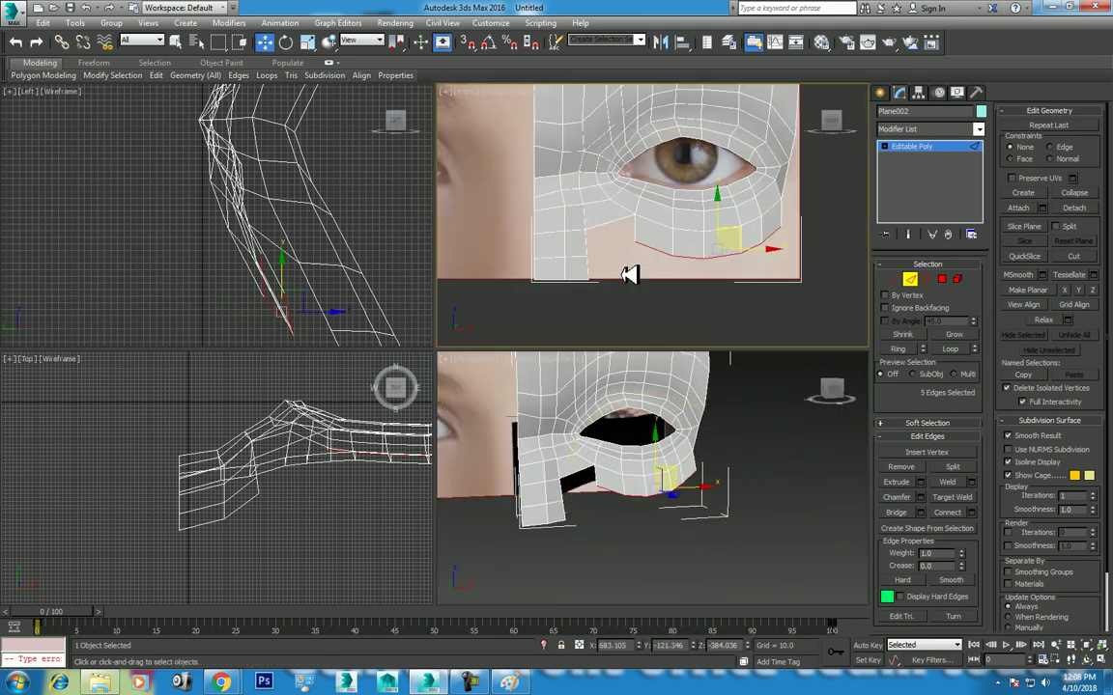
{"action": "middle_click_drag", "start_coordinate": [276, 425], "coordinate": [204, 432]}
{"action": "middle_click_drag", "start_coordinate": [247, 201], "coordinate": [302, 170]}
{"action": "left_click_drag", "start_coordinate": [323, 229], "coordinate": [341, 241]}
Step: Push the new bottom edges further down in the side view, checking the shape in perspective
{"action": "right_click", "coordinate": [688, 523]}
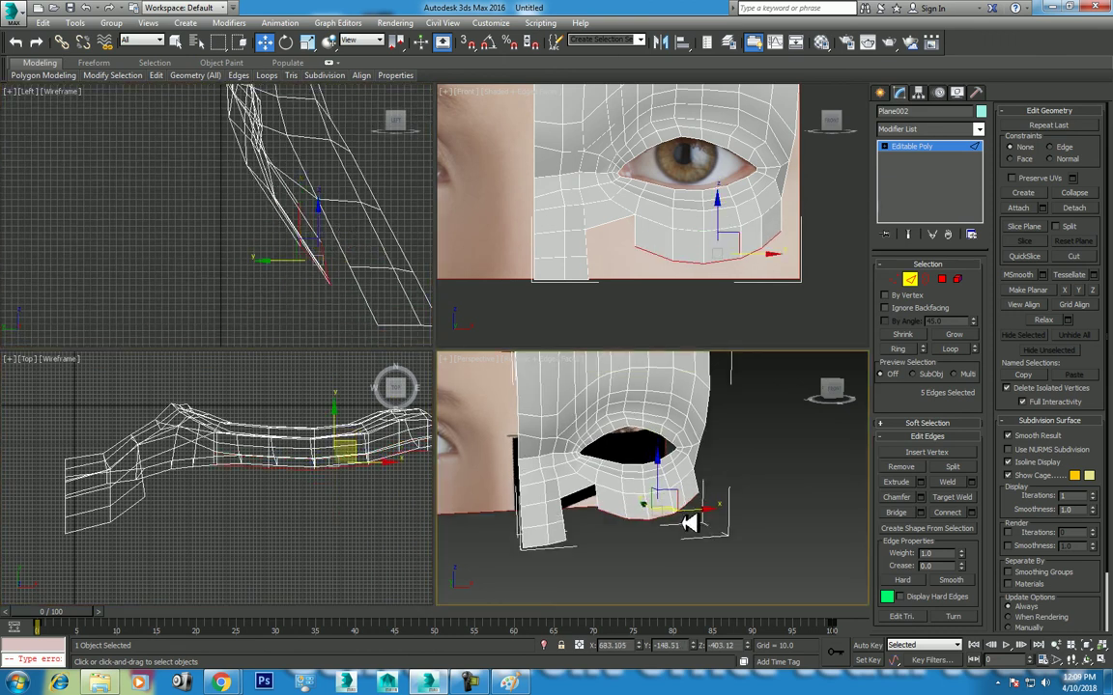
{"action": "left_click", "coordinate": [1085, 660]}
{"action": "mouse_move", "coordinate": [638, 503]}
{"action": "left_mouse_down"}
{"action": "mouse_move", "coordinate": [596, 473]}
{"action": "mouse_move", "coordinate": [566, 522]}
{"action": "mouse_move", "coordinate": [676, 534]}
{"action": "mouse_move", "coordinate": [658, 509]}
{"action": "mouse_move", "coordinate": [649, 515]}
{"action": "mouse_move", "coordinate": [693, 427]}
{"action": "left_mouse_up"}
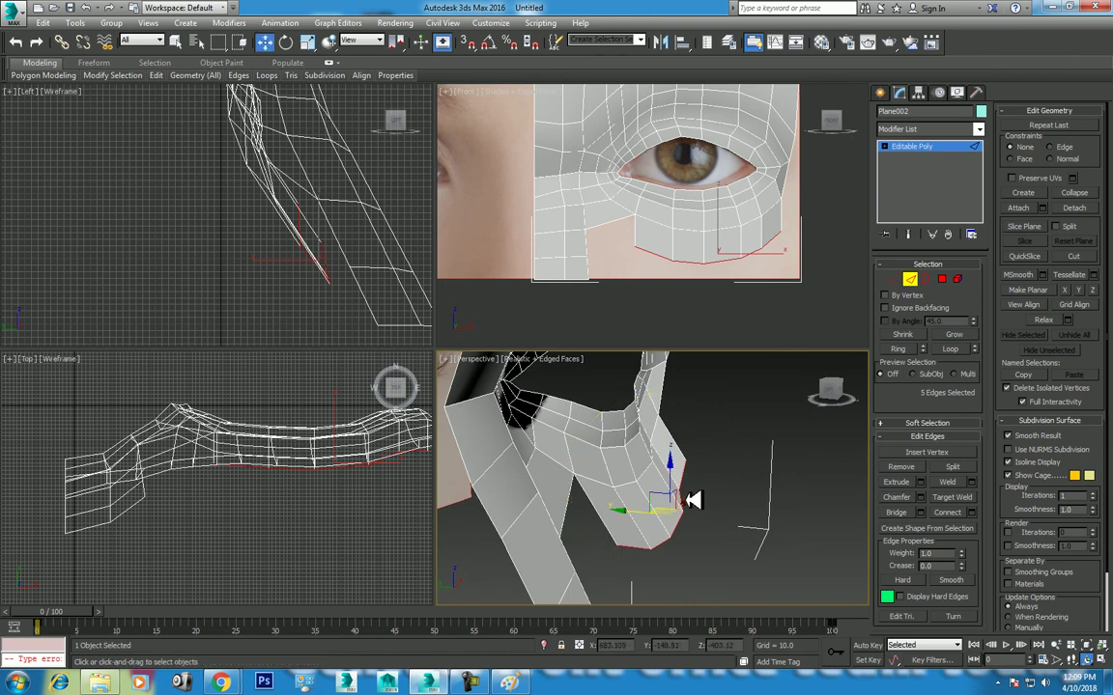
{"action": "key", "text": "w"}
{"action": "left_click", "coordinate": [283, 181]}
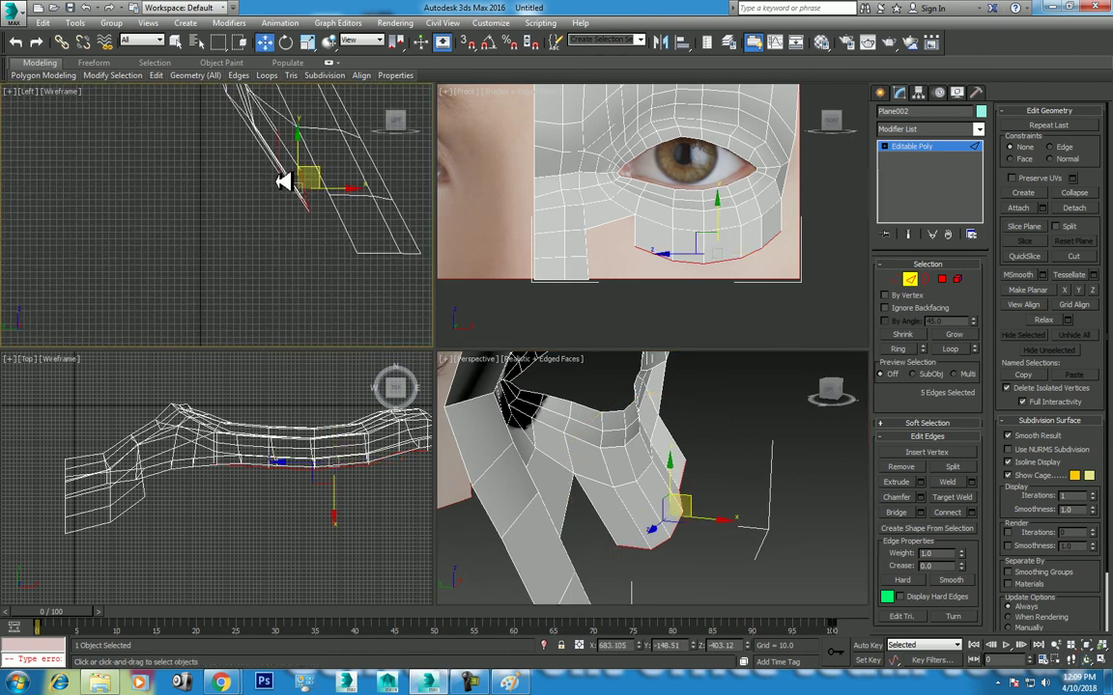
{"action": "mouse_move", "coordinate": [330, 170]}
{"action": "left_mouse_down"}
{"action": "mouse_move", "coordinate": [356, 226]}
{"action": "mouse_move", "coordinate": [348, 243]}
{"action": "left_mouse_up"}
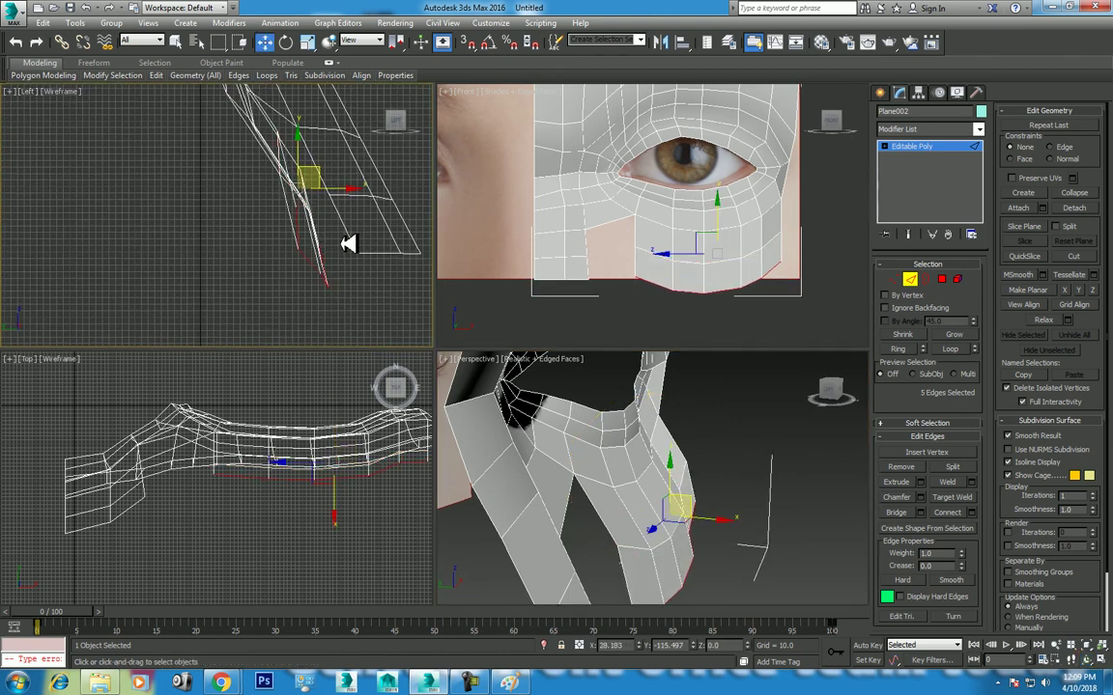
{"action": "middle_click_drag", "start_coordinate": [723, 250], "coordinate": [715, 218]}
{"action": "key", "text": "r"}
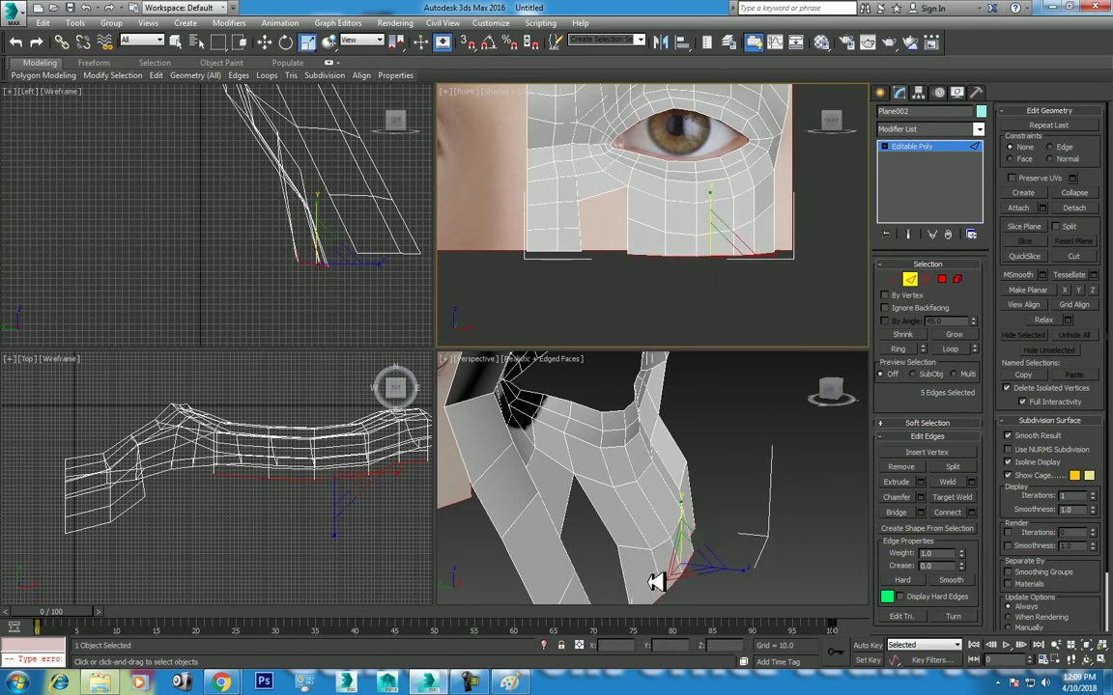
{"action": "middle_click_drag", "start_coordinate": [706, 519], "coordinate": [735, 534], "text": "alt"}
{"action": "key", "text": "alt+w"}
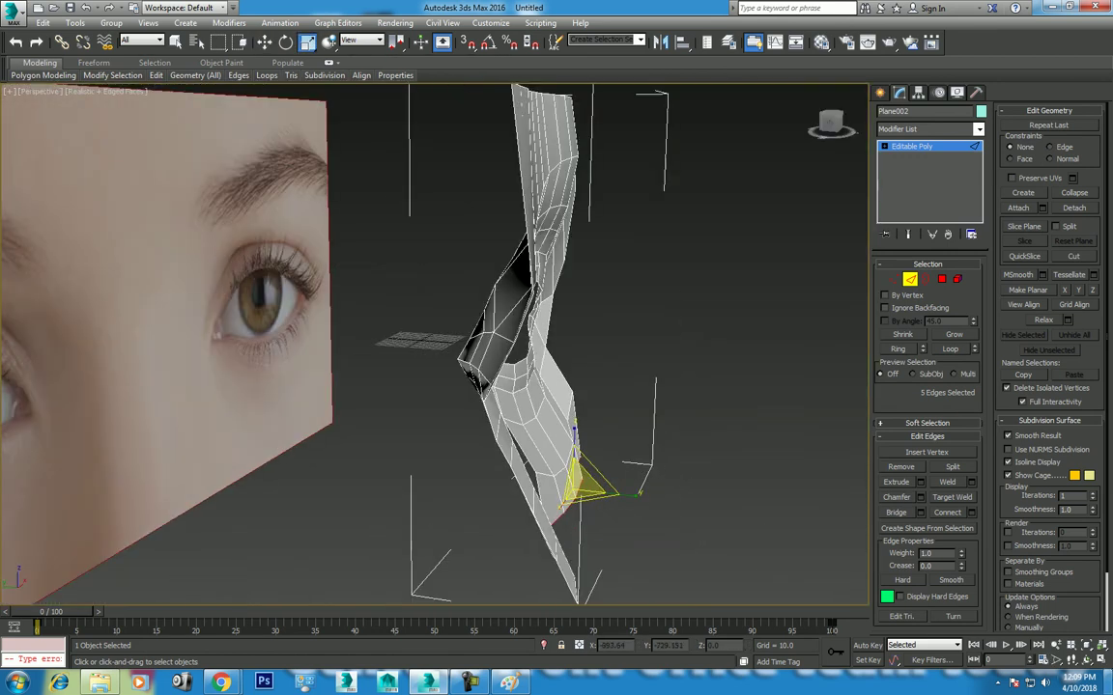
{"action": "left_click", "coordinate": [1086, 660]}
{"action": "mouse_move", "coordinate": [563, 444]}
{"action": "left_mouse_down"}
{"action": "mouse_move", "coordinate": [504, 439]}
{"action": "mouse_move", "coordinate": [534, 402]}
{"action": "mouse_move", "coordinate": [564, 397]}
{"action": "mouse_move", "coordinate": [509, 378]}
{"action": "mouse_move", "coordinate": [542, 392]}
{"action": "left_mouse_up"}
{"action": "key", "text": "alt+w"}
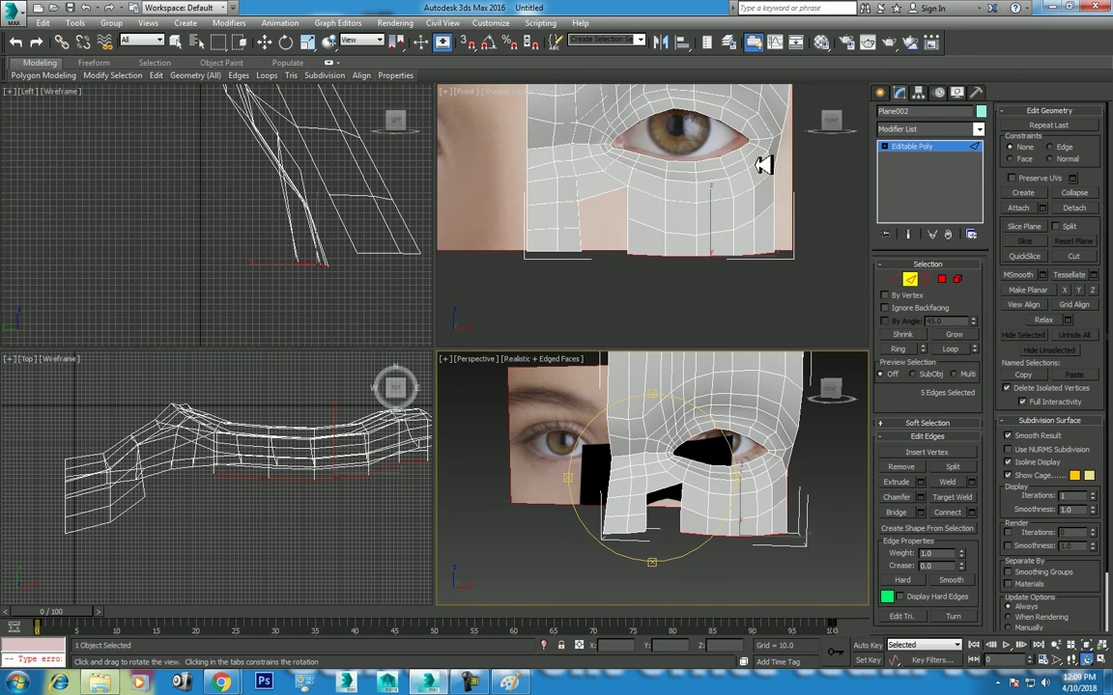
Step: Maximize the front view and select edges on the mask's right side, including the eye loop
{"action": "right_click", "coordinate": [687, 148]}
{"action": "key", "text": "alt+w"}
{"action": "left_click", "coordinate": [487, 340]}
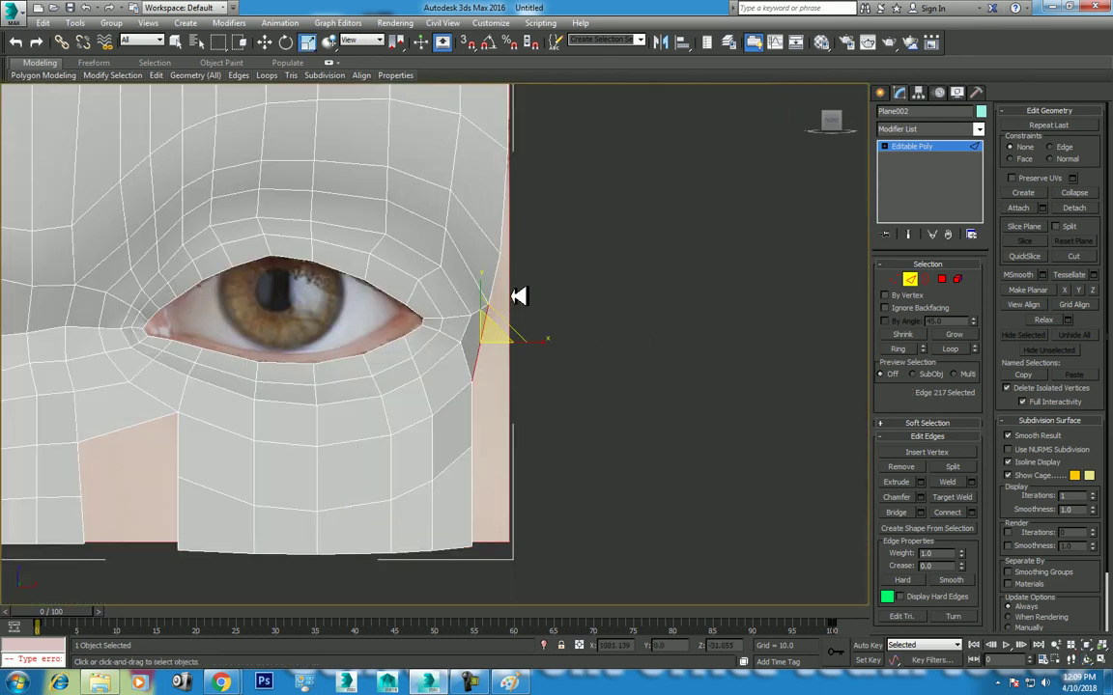
{"action": "left_click", "coordinate": [495, 266], "text": "ctrl"}
{"action": "key", "text": "w"}
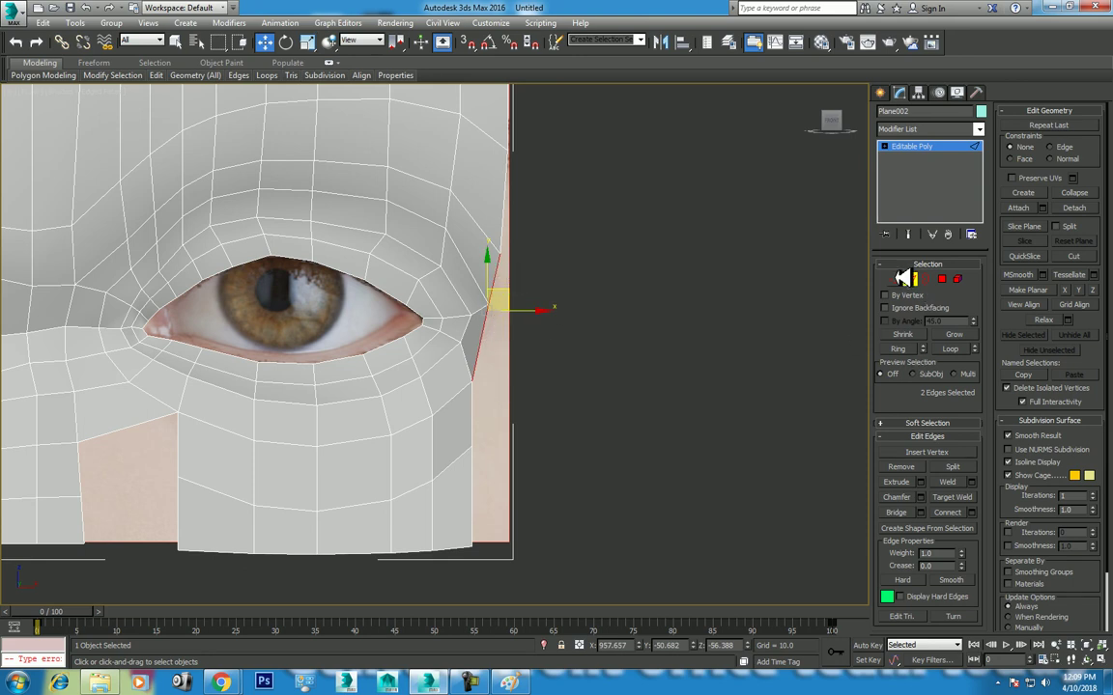
{"action": "left_click", "coordinate": [474, 399]}
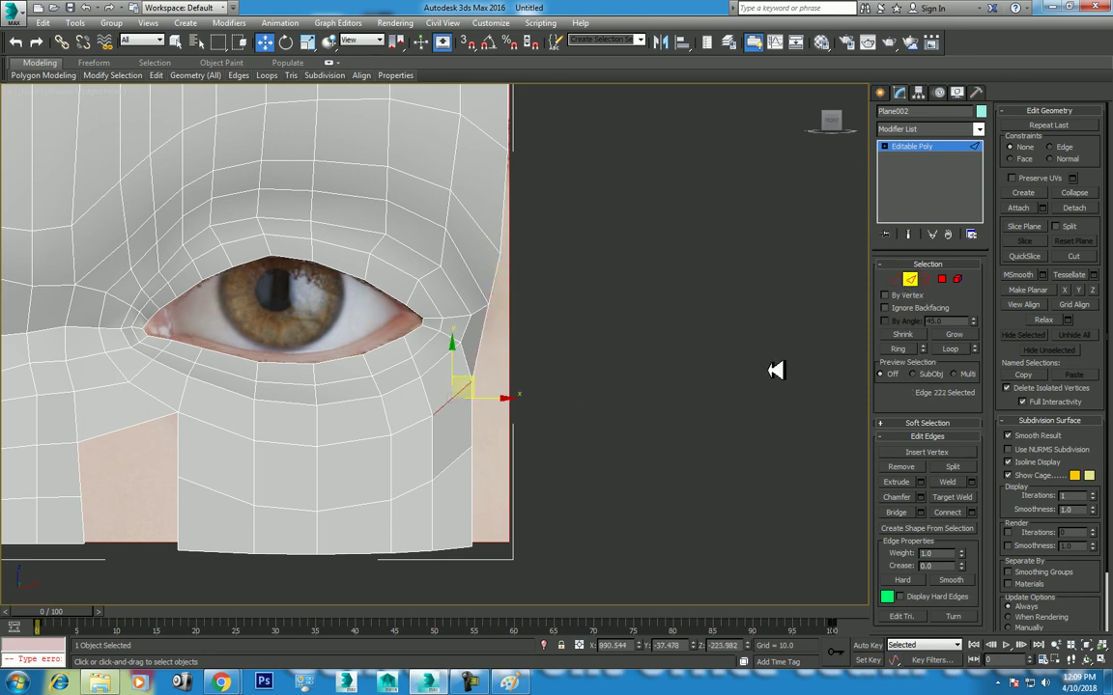
{"action": "left_click", "coordinate": [965, 348]}
Step: Select the edges down the mesh's right border, then enter Vertex mode and zoom in
{"action": "left_click", "coordinate": [501, 273]}
{"action": "left_click", "coordinate": [506, 212], "text": "ctrl"}
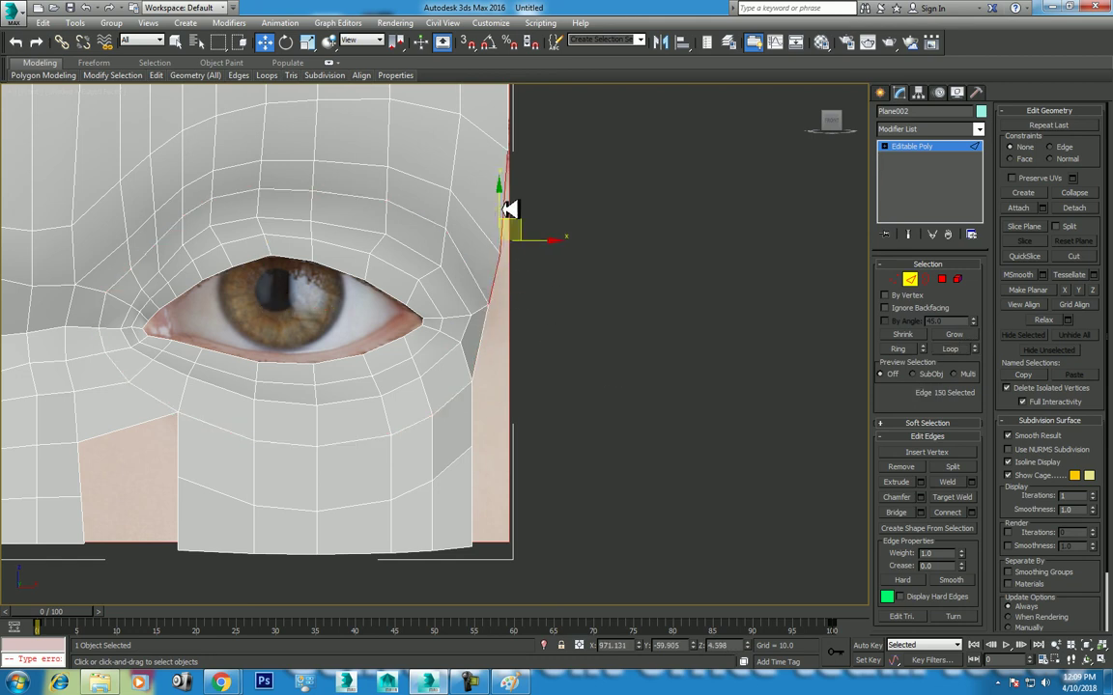
{"action": "left_click", "coordinate": [488, 343], "text": "ctrl"}
{"action": "left_click", "coordinate": [475, 416], "text": "ctrl"}
{"action": "left_click", "coordinate": [476, 502], "text": "ctrl"}
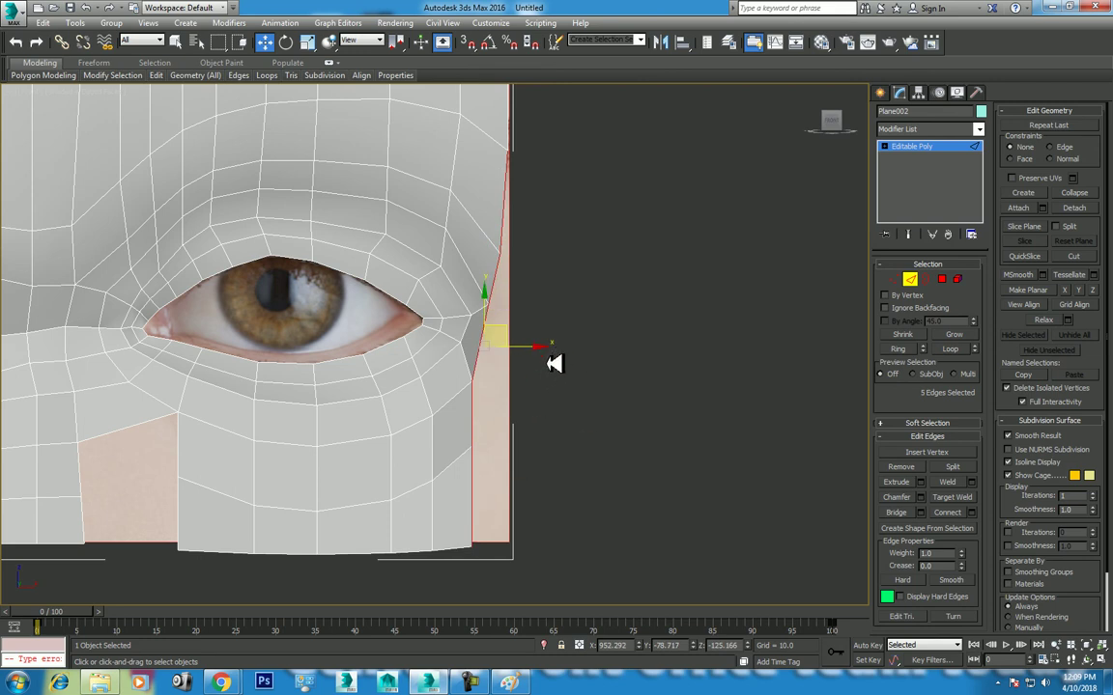
{"action": "key", "text": "1"}
{"action": "scroll", "coordinate": [519, 372], "scroll_direction": "up", "scroll_amount": 3}
{"action": "scroll", "coordinate": [506, 319], "scroll_direction": "up", "scroll_amount": 3}
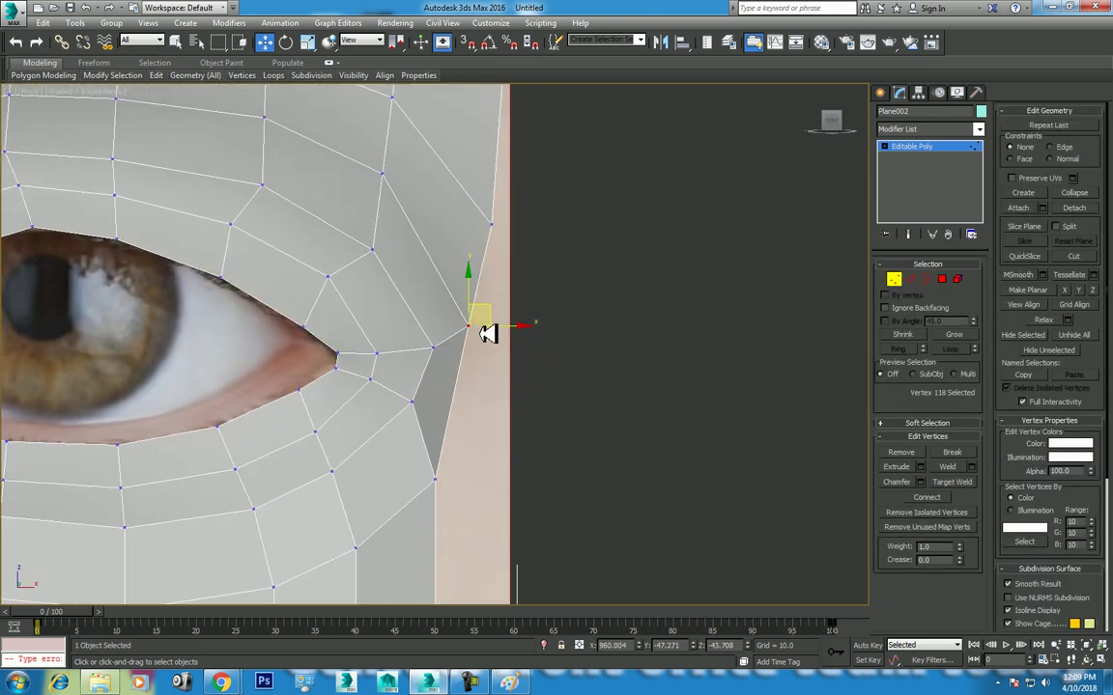
Step: Move the right-border vertices, down to the bottom corner, rightward onto the face's edge line
{"action": "left_click_drag", "start_coordinate": [496, 311], "coordinate": [540, 298]}
{"action": "left_click", "coordinate": [503, 226]}
{"action": "left_click_drag", "start_coordinate": [519, 204], "coordinate": [540, 199]}
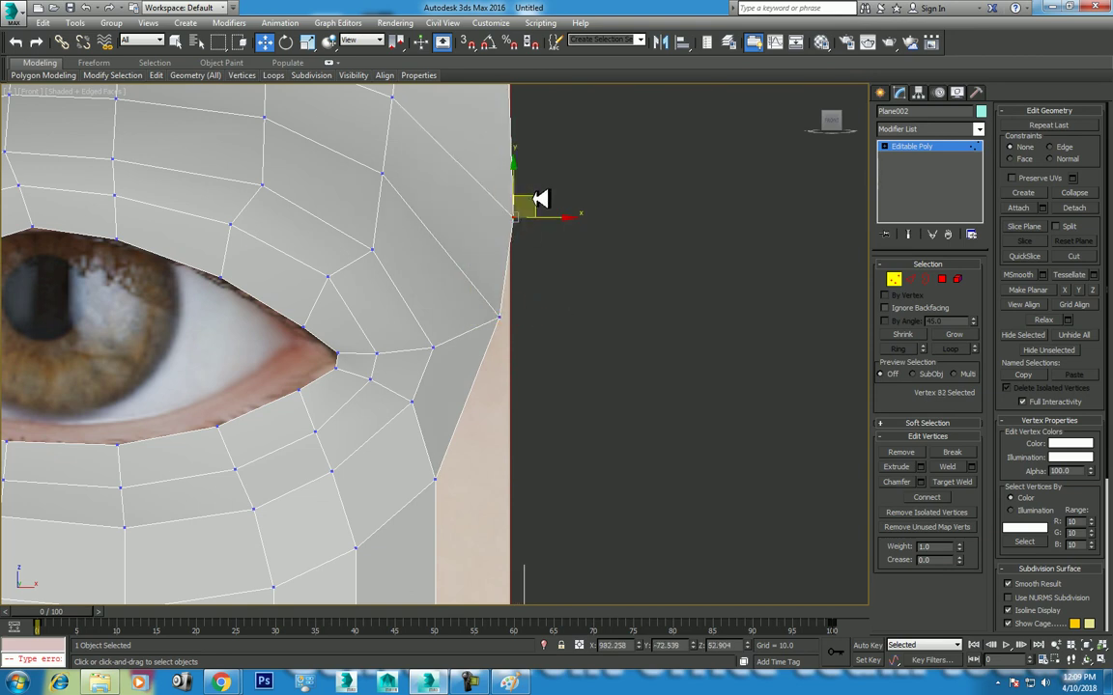
{"action": "middle_click_drag", "start_coordinate": [483, 453], "coordinate": [499, 359]}
{"action": "left_click", "coordinate": [485, 384]}
{"action": "left_click_drag", "start_coordinate": [483, 368], "coordinate": [541, 333]}
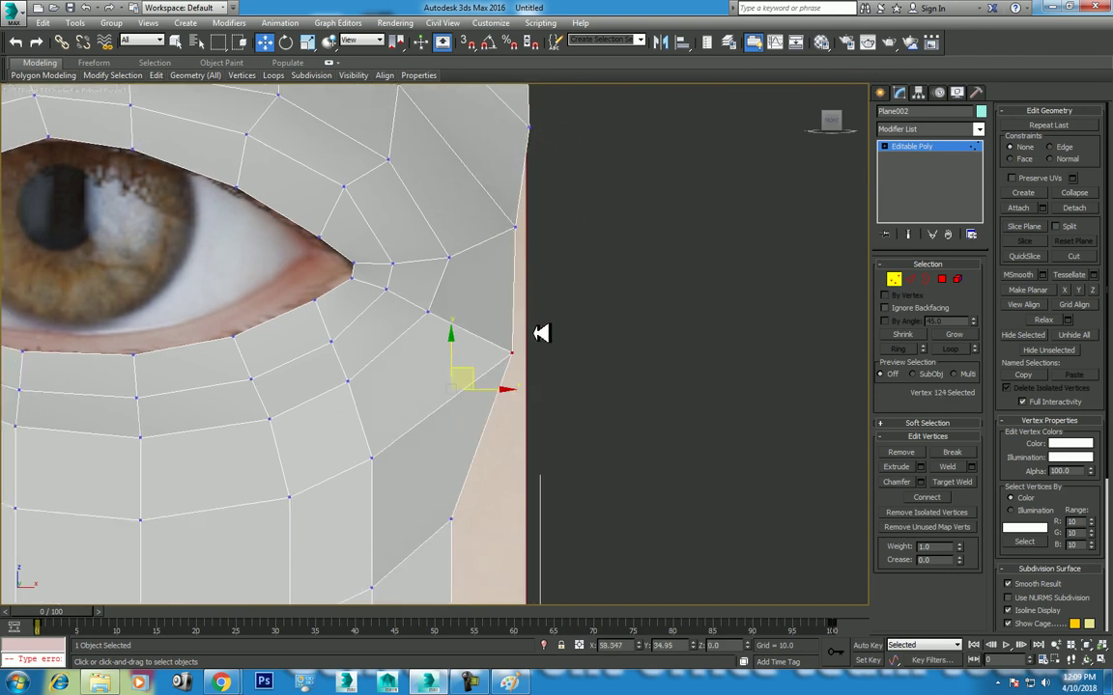
{"action": "middle_click_drag", "start_coordinate": [497, 434], "coordinate": [517, 348]}
{"action": "left_click", "coordinate": [474, 423]}
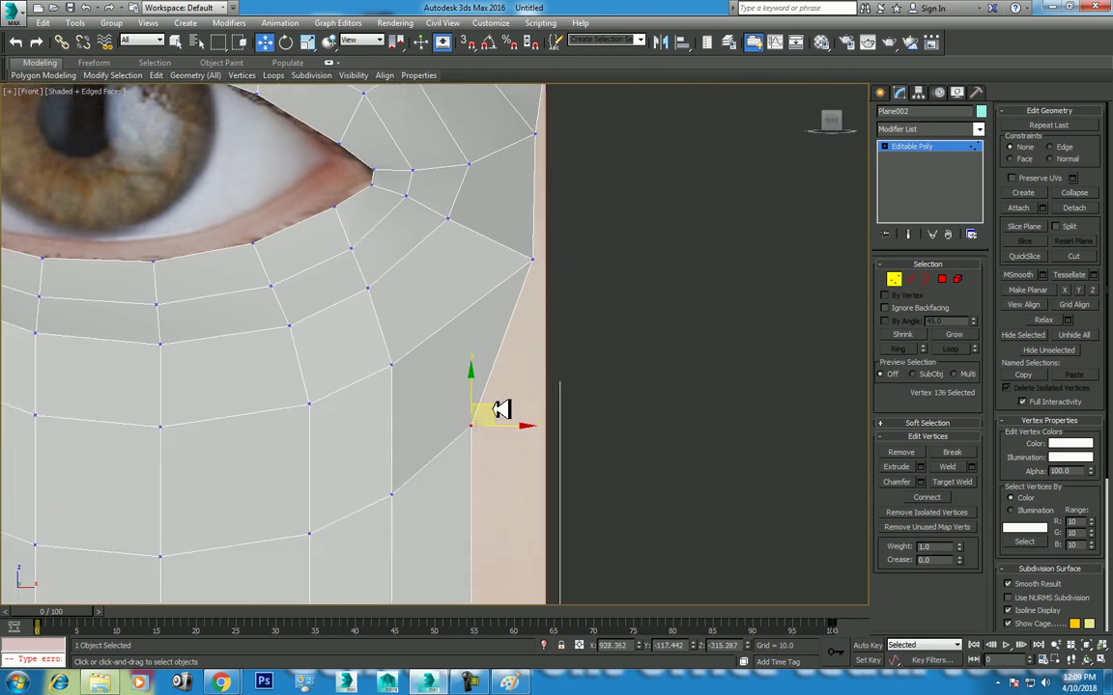
{"action": "left_click_drag", "start_coordinate": [500, 409], "coordinate": [558, 414]}
{"action": "middle_click_drag", "start_coordinate": [558, 414], "coordinate": [588, 272]}
{"action": "mouse_move", "coordinate": [517, 429]}
{"action": "left_mouse_down"}
{"action": "mouse_move", "coordinate": [537, 480]}
{"action": "mouse_move", "coordinate": [579, 461]}
{"action": "left_mouse_up"}
{"action": "middle_click_drag", "start_coordinate": [576, 348], "coordinate": [600, 355]}
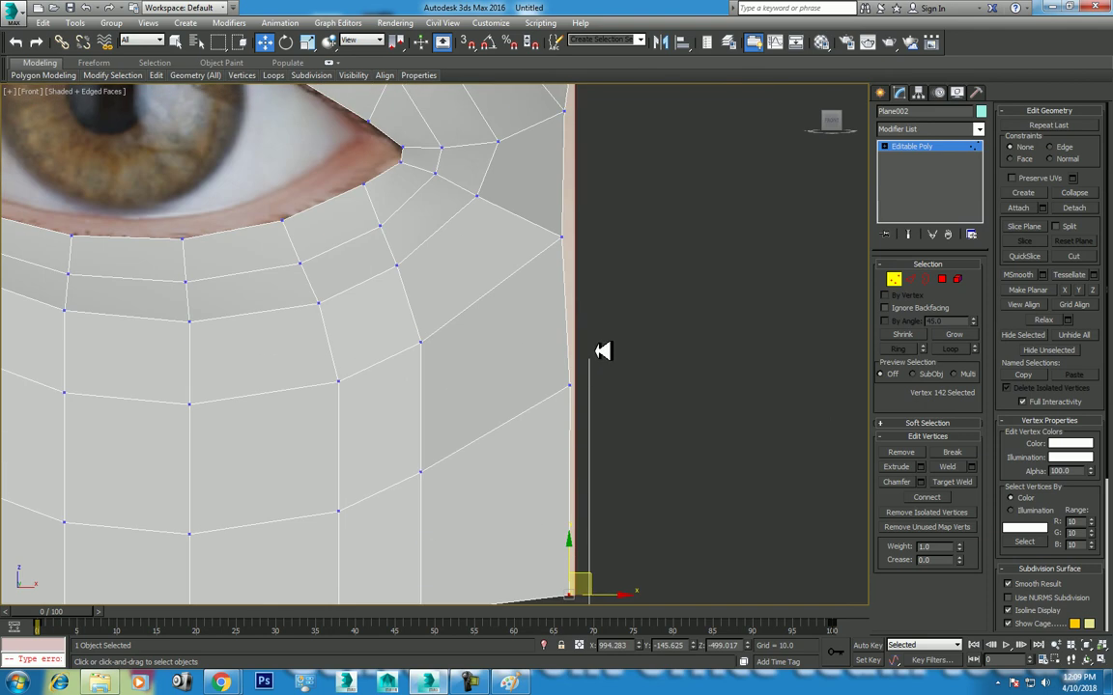
Step: Select the seven right-border vertices and scale them to line up the border
{"action": "scroll", "coordinate": [593, 364], "scroll_direction": "down", "scroll_amount": 2}
{"action": "left_click", "coordinate": [593, 364]}
{"action": "left_click", "coordinate": [571, 240]}
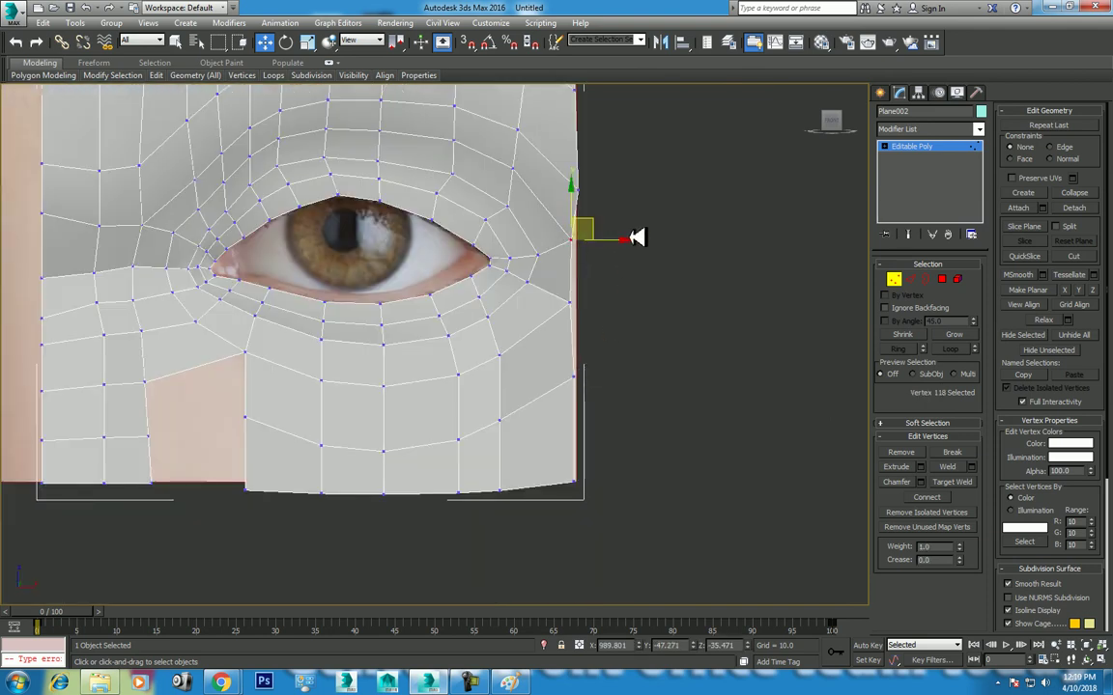
{"action": "left_click_drag", "start_coordinate": [623, 287], "coordinate": [563, 418]}
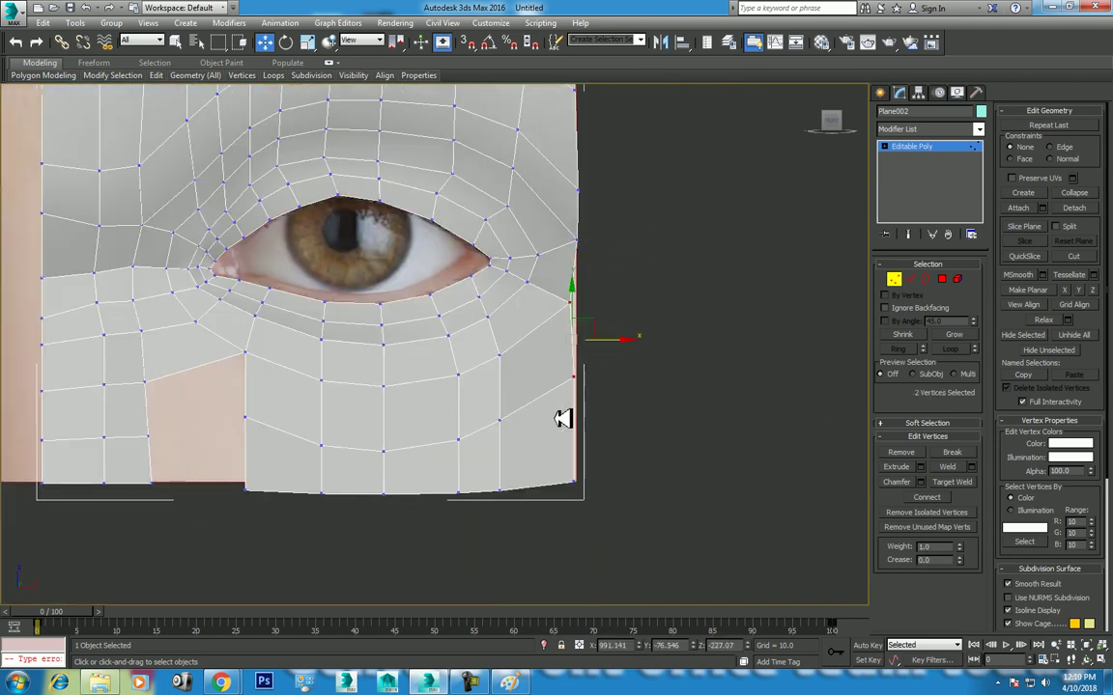
{"action": "left_click_drag", "start_coordinate": [644, 215], "coordinate": [569, 529]}
{"action": "key", "text": "r"}
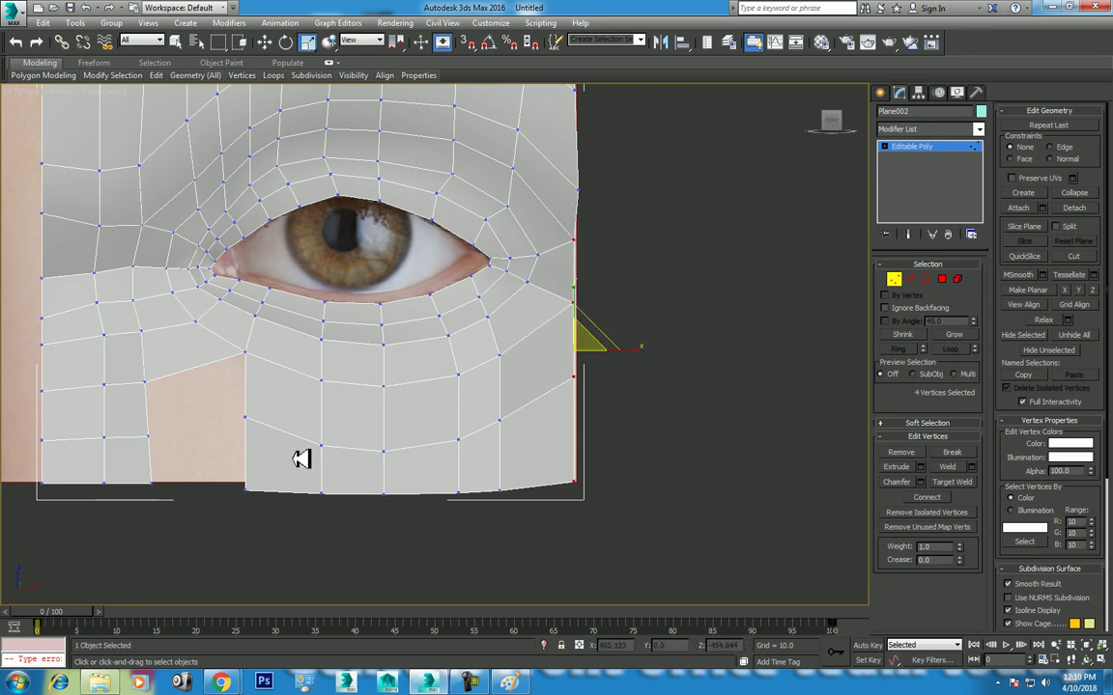
{"action": "key", "text": "w"}
{"action": "scroll", "coordinate": [479, 322], "scroll_direction": "down", "scroll_amount": 2}
{"action": "left_click_drag", "start_coordinate": [518, 385], "coordinate": [514, 575]}
{"action": "key", "text": "r"}
{"action": "left_click_drag", "start_coordinate": [577, 304], "coordinate": [145, 351]}
{"action": "key", "text": "ctrl+z"}
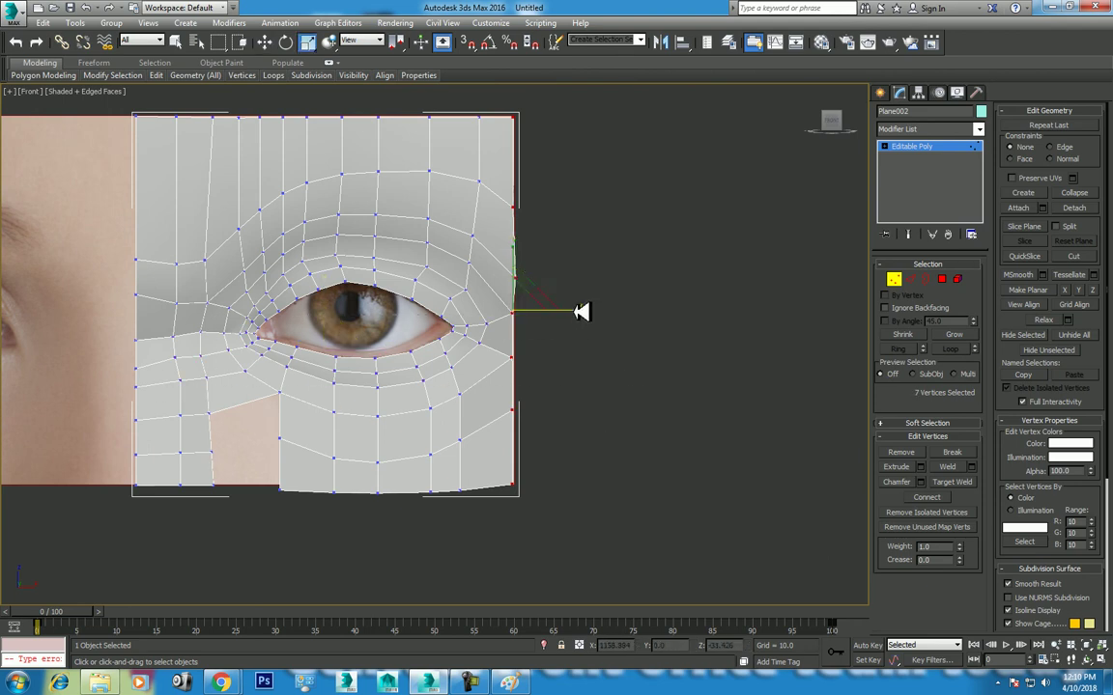
{"action": "key", "text": "w"}
{"action": "scroll", "coordinate": [405, 360], "scroll_direction": "up", "scroll_amount": 2}
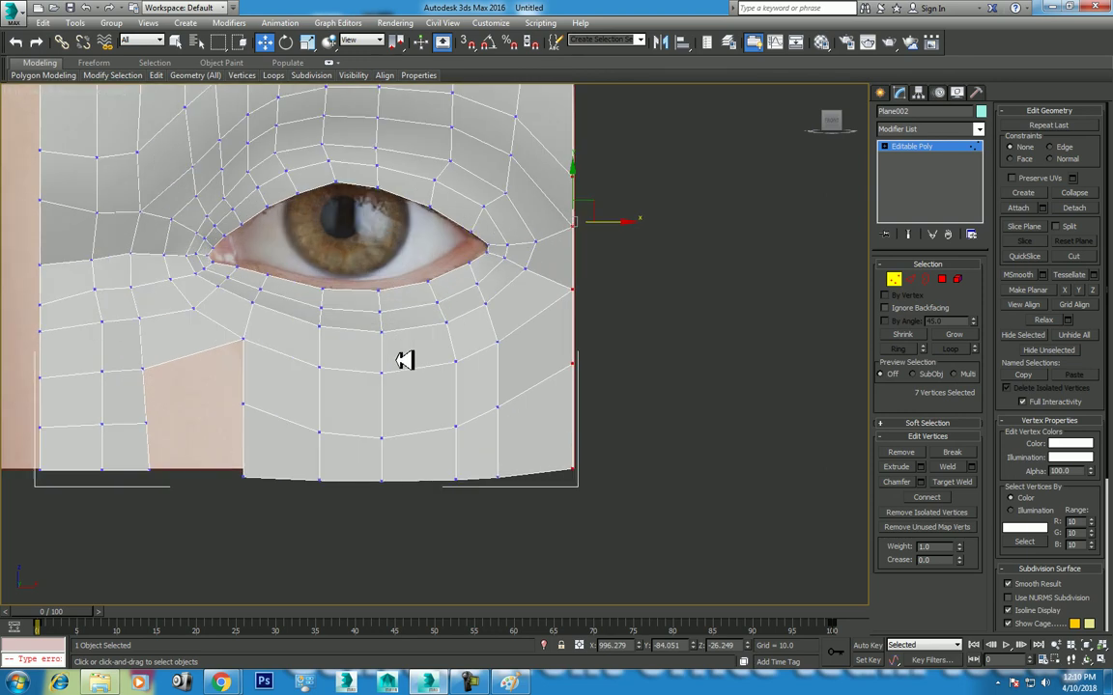
{"action": "scroll", "coordinate": [405, 394], "scroll_direction": "up", "scroll_amount": 2}
Step: Shift the cheek vertices below the eye up-right and slide the bottom corner vertex right
{"action": "left_click", "coordinate": [500, 355]}
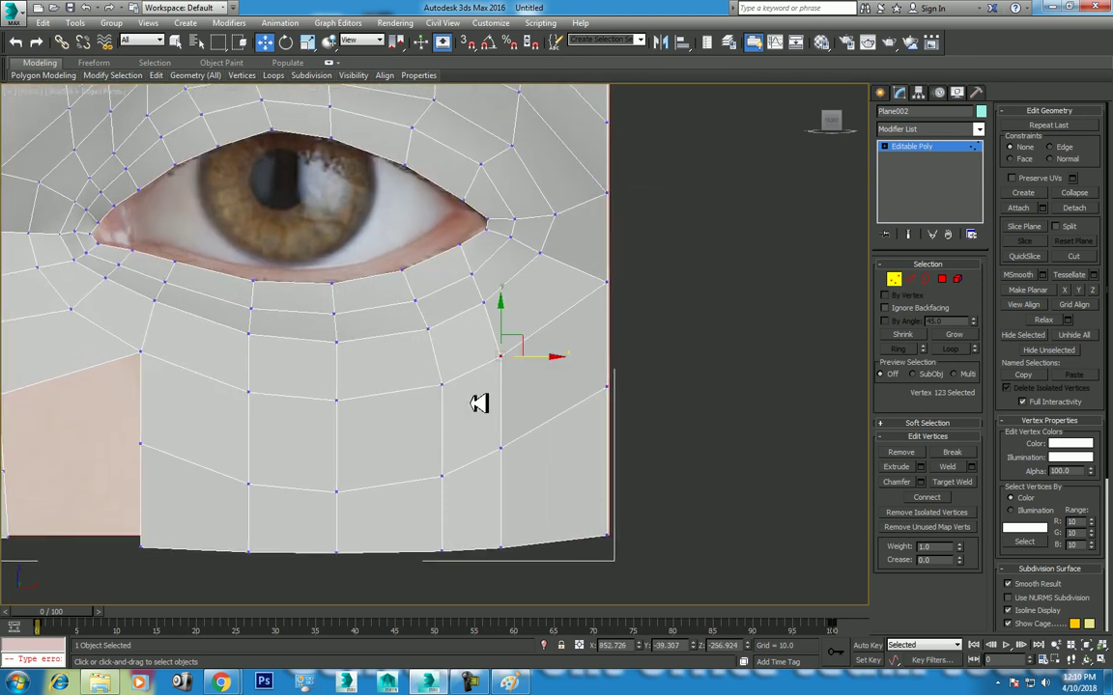
{"action": "left_click_drag", "start_coordinate": [534, 345], "coordinate": [551, 338]}
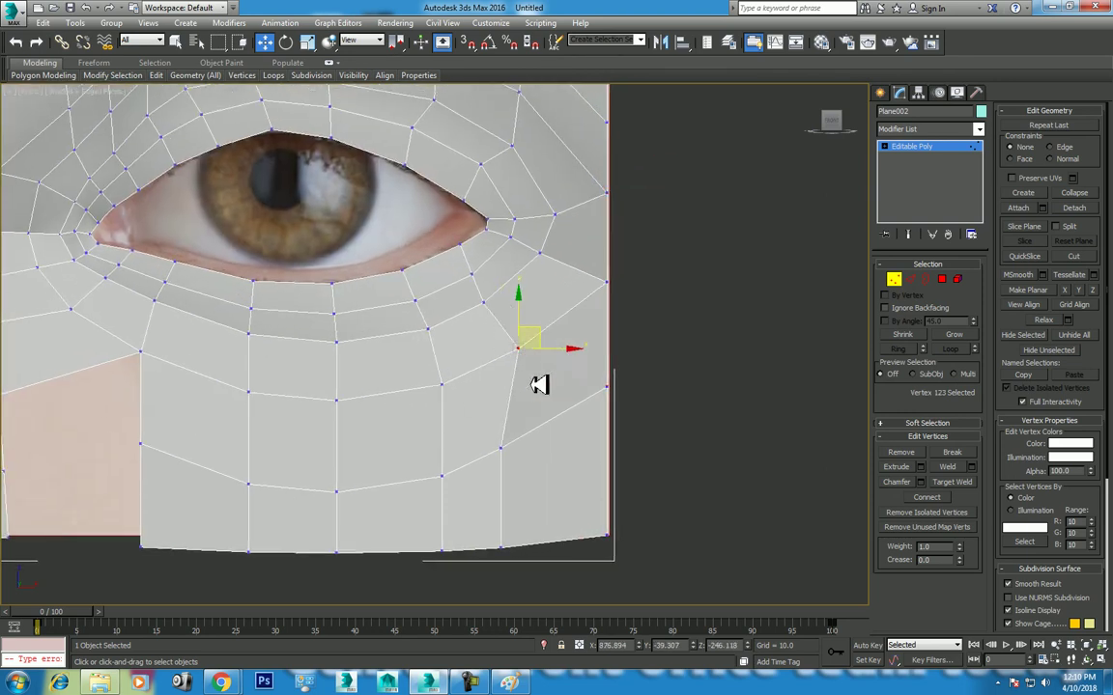
{"action": "left_click_drag", "start_coordinate": [483, 504], "coordinate": [485, 502]}
{"action": "left_click_drag", "start_coordinate": [531, 428], "coordinate": [571, 404]}
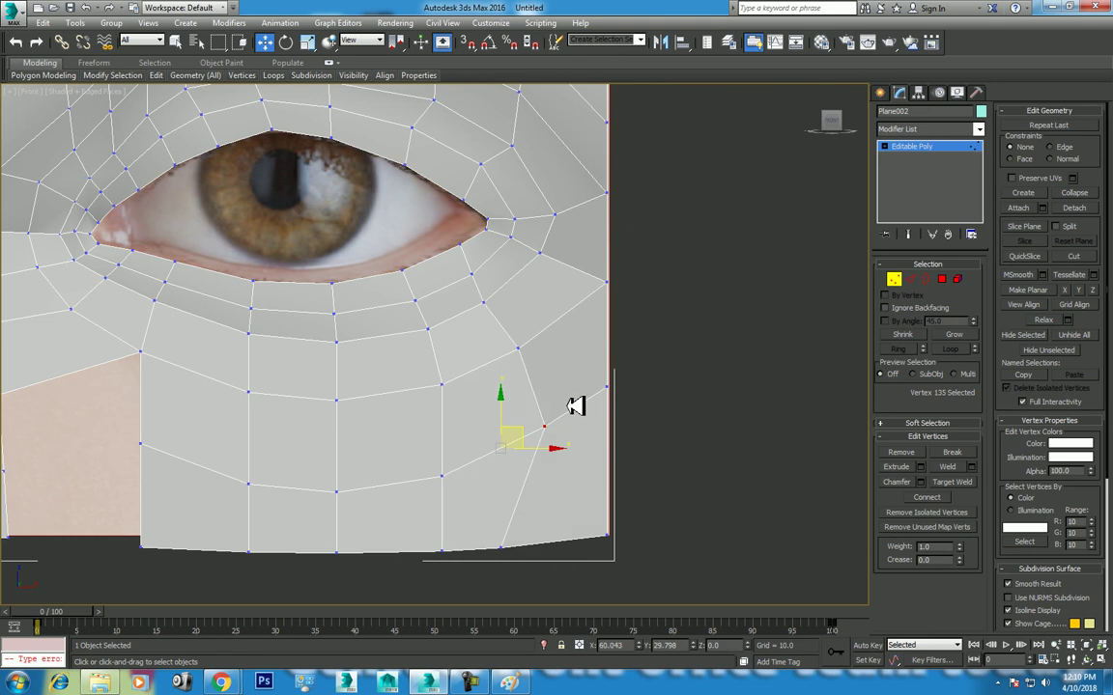
{"action": "middle_click_drag", "start_coordinate": [570, 488], "coordinate": [569, 392]}
{"action": "left_click_drag", "start_coordinate": [487, 434], "coordinate": [507, 494]}
{"action": "left_click_drag", "start_coordinate": [564, 456], "coordinate": [619, 452]}
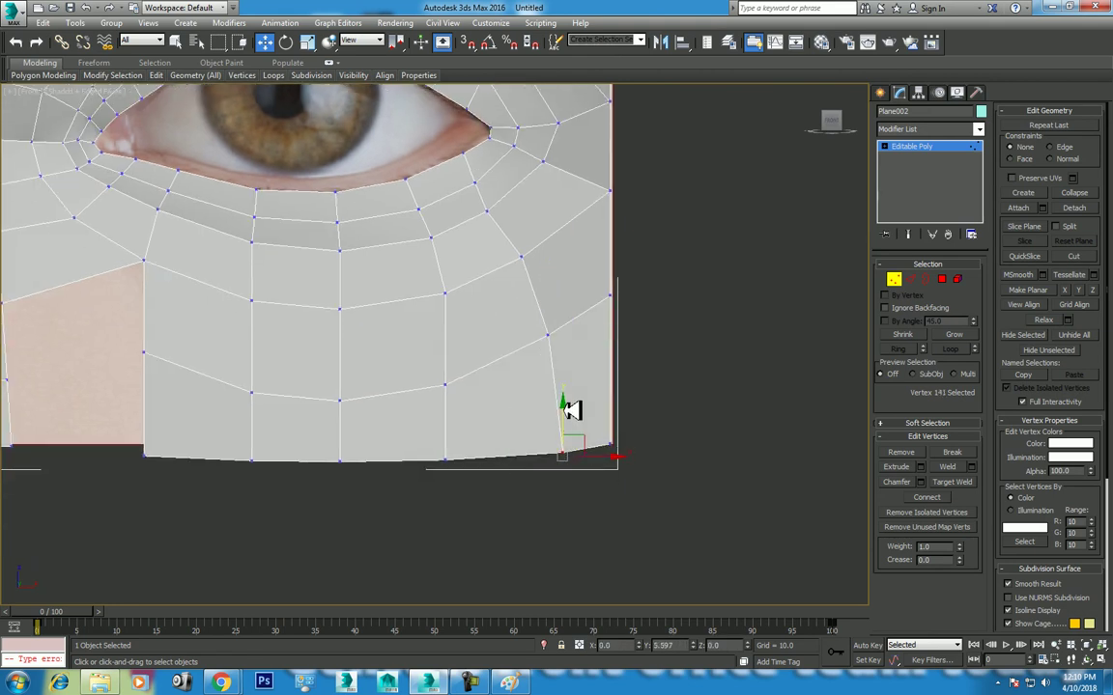
Step: Pull the vertices beside the cheek gap, down to the bottom edge, left toward the gap
{"action": "middle_click_drag", "start_coordinate": [328, 345], "coordinate": [338, 351]}
{"action": "left_click_drag", "start_coordinate": [303, 297], "coordinate": [246, 337]}
{"action": "left_click_drag", "start_coordinate": [290, 290], "coordinate": [271, 286]}
{"action": "left_click", "coordinate": [263, 397]}
{"action": "left_click_drag", "start_coordinate": [292, 383], "coordinate": [264, 371]}
{"action": "left_click_drag", "start_coordinate": [286, 447], "coordinate": [240, 509]}
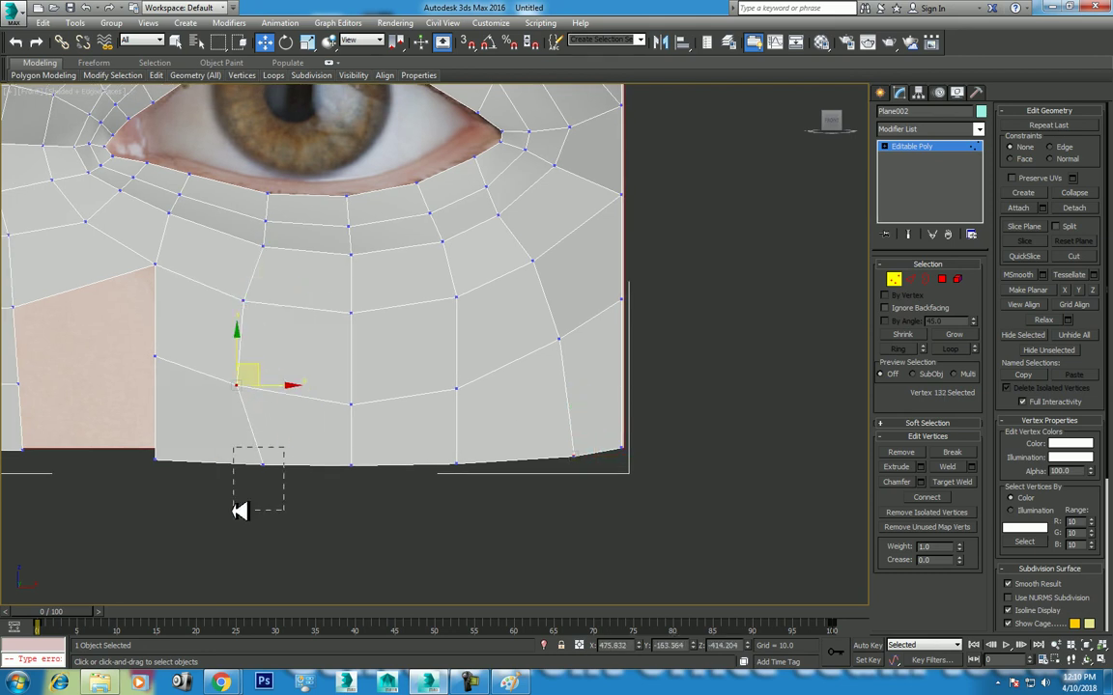
{"action": "left_click_drag", "start_coordinate": [259, 440], "coordinate": [225, 436]}
Step: Slide a middle cheek-row vertex and the bottom-edge vertex under it to the right
{"action": "left_click", "coordinate": [456, 298]}
{"action": "left_click", "coordinate": [457, 390]}
{"action": "left_click_drag", "start_coordinate": [499, 390], "coordinate": [527, 385]}
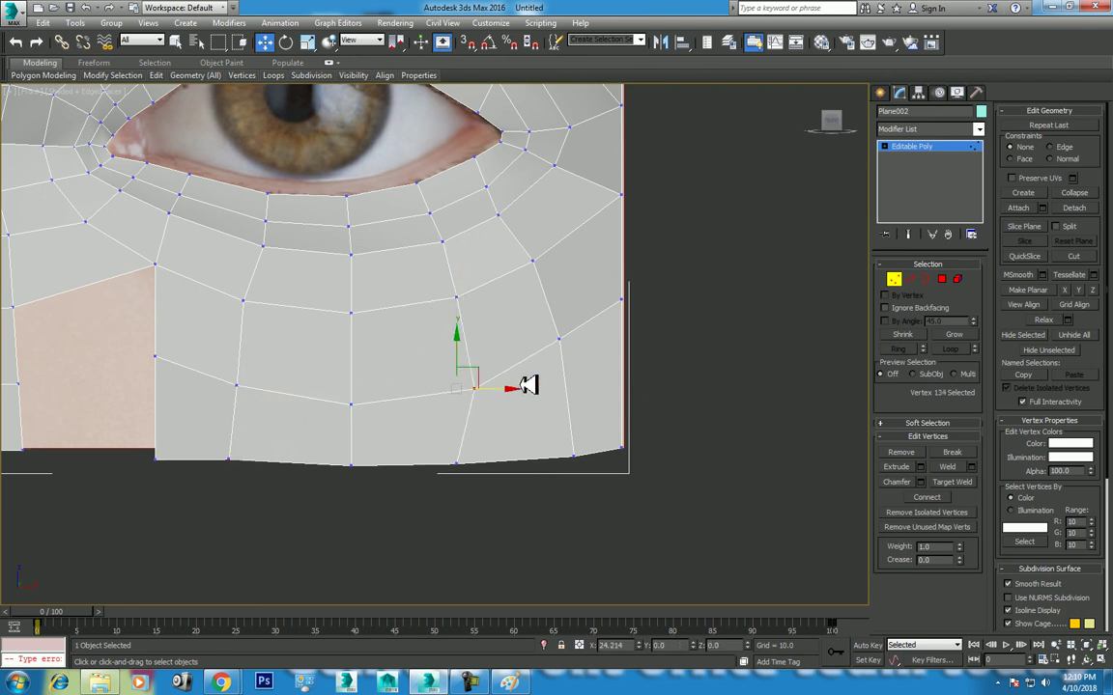
{"action": "mouse_move", "coordinate": [391, 448]}
{"action": "left_mouse_down"}
{"action": "mouse_move", "coordinate": [512, 478]}
{"action": "mouse_move", "coordinate": [531, 463]}
{"action": "left_mouse_up"}
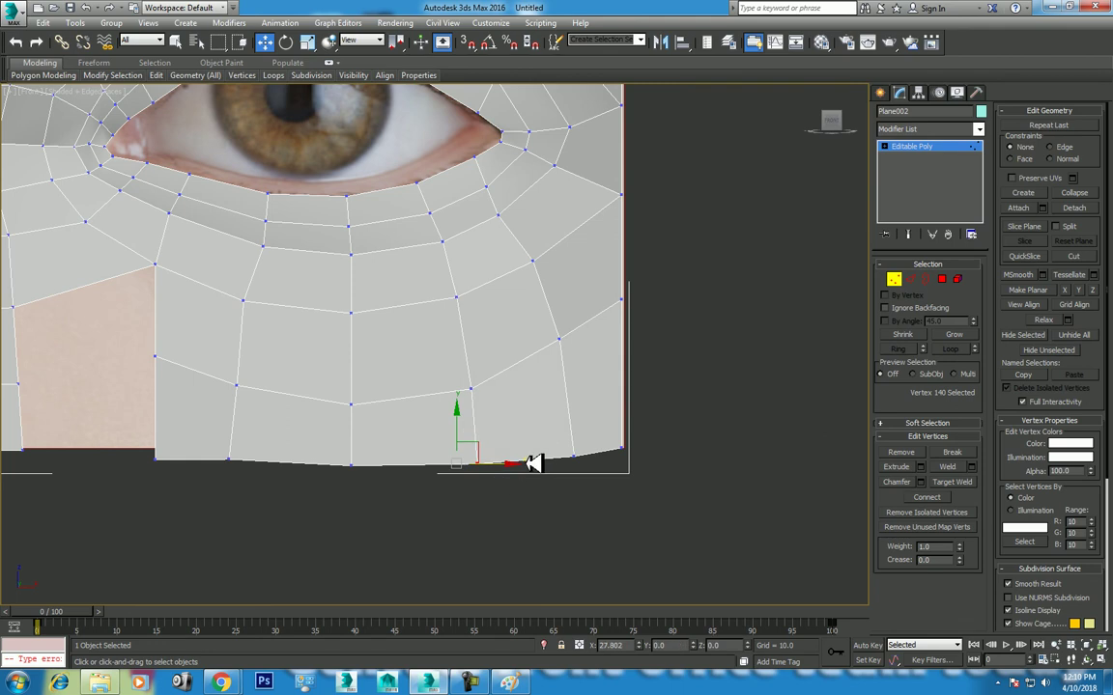
{"action": "middle_click_drag", "start_coordinate": [229, 452], "coordinate": [298, 403]}
Step: Move the gap's top corner vertex up-left and its bottom vertex left, then recentre the view
{"action": "left_click_drag", "start_coordinate": [294, 338], "coordinate": [238, 397]}
{"action": "left_click_drag", "start_coordinate": [290, 350], "coordinate": [262, 320]}
{"action": "left_click_drag", "start_coordinate": [280, 446], "coordinate": [256, 507]}
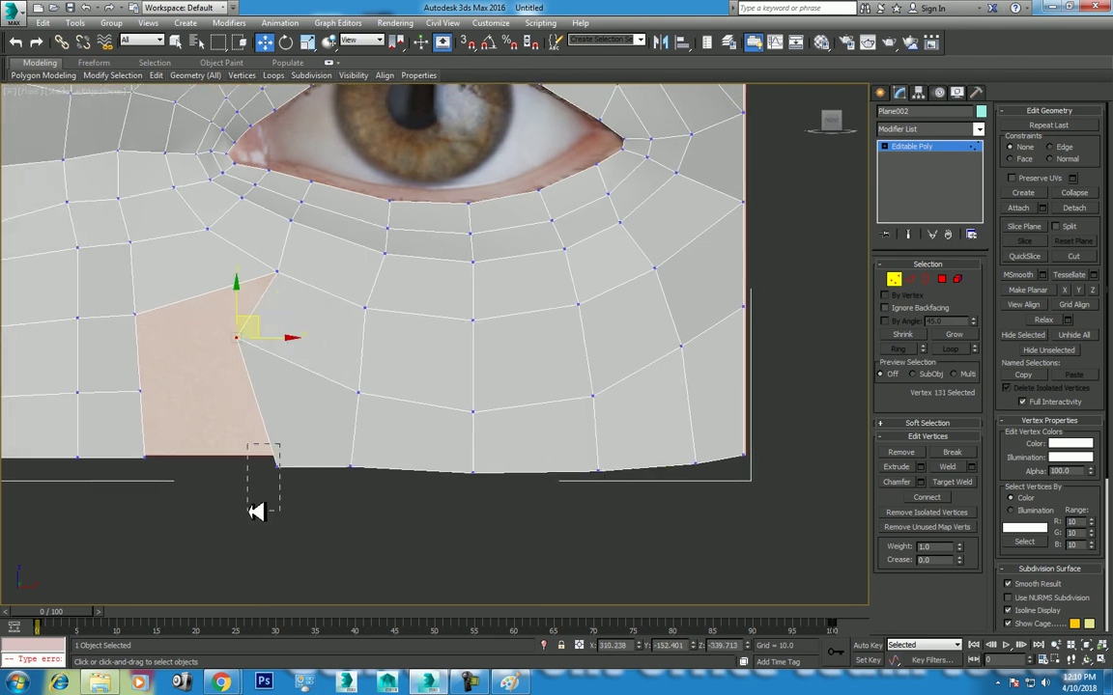
{"action": "left_click_drag", "start_coordinate": [306, 445], "coordinate": [248, 432]}
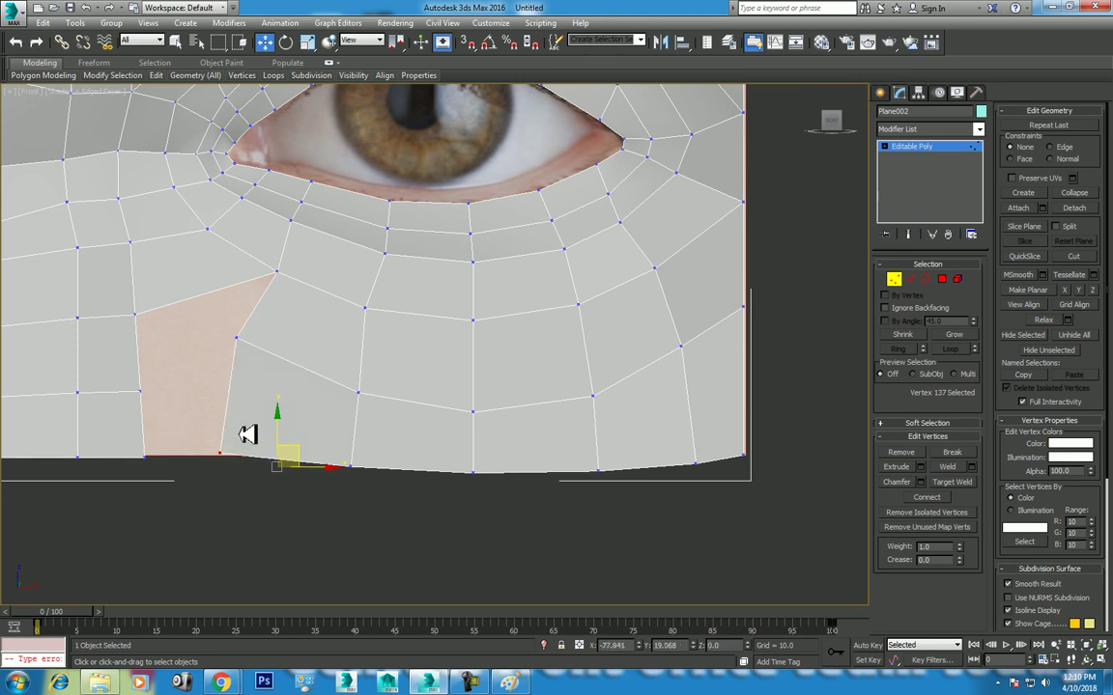
{"action": "left_click", "coordinate": [236, 337]}
{"action": "middle_click_drag", "start_coordinate": [232, 322], "coordinate": [372, 340]}
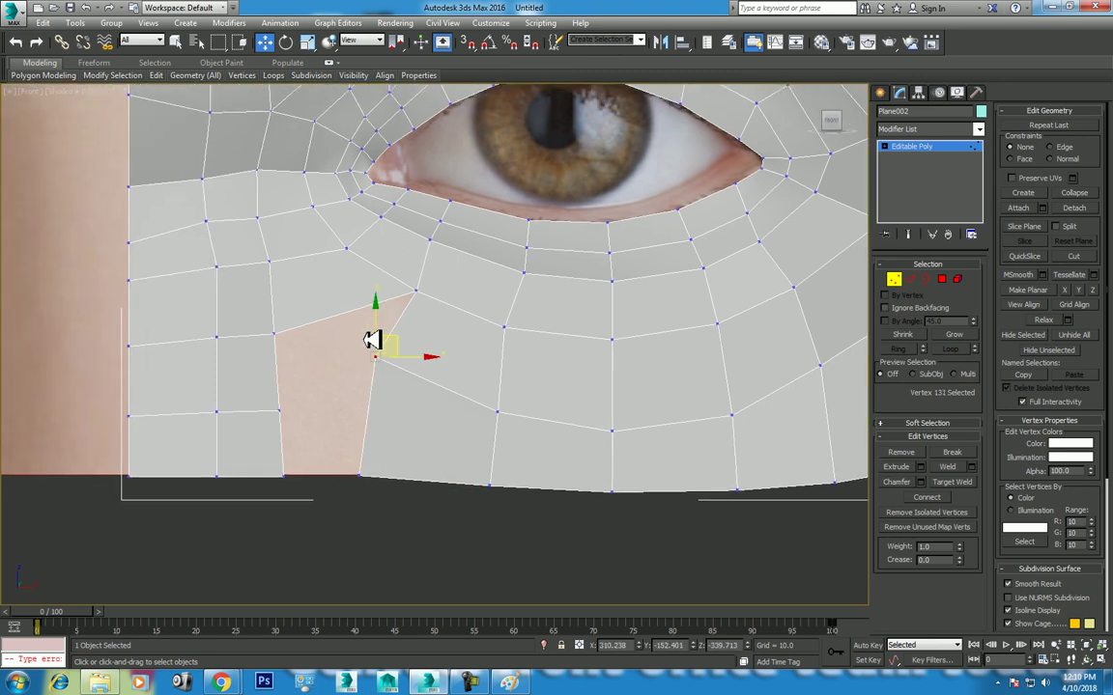
{"action": "middle_click_drag", "start_coordinate": [286, 302], "coordinate": [322, 373]}
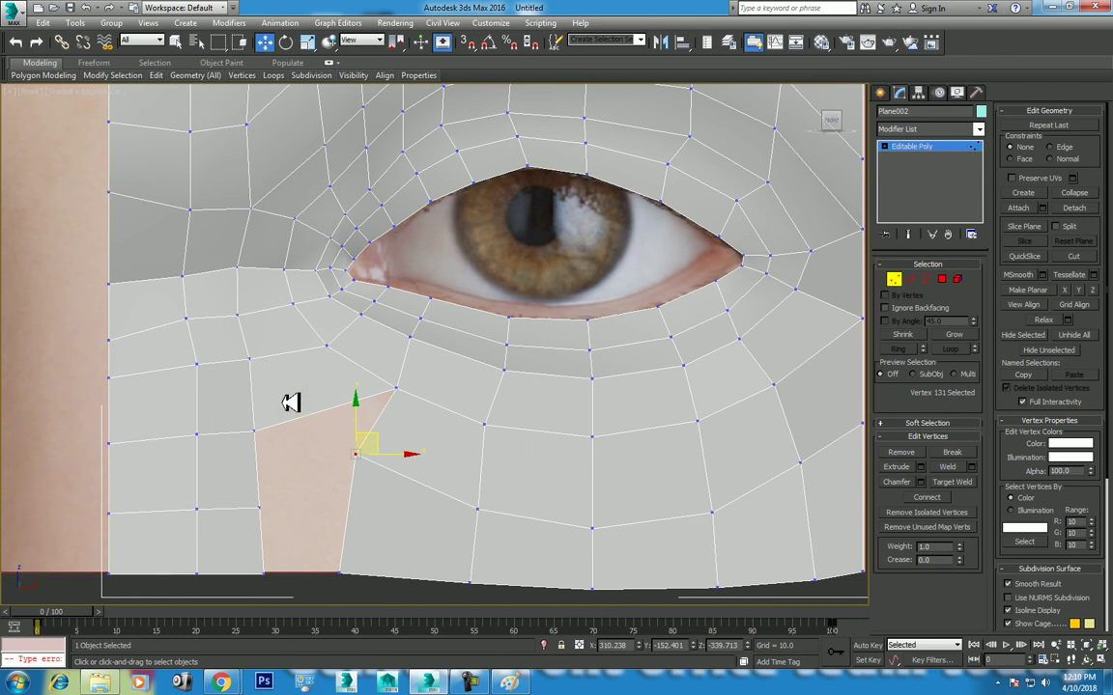
{"action": "scroll", "coordinate": [390, 449], "scroll_direction": "down", "scroll_amount": 2}
{"action": "scroll", "coordinate": [461, 386], "scroll_direction": "down", "scroll_amount": 1}
{"action": "scroll", "coordinate": [457, 386], "scroll_direction": "down", "scroll_amount": 1}
{"action": "scroll", "coordinate": [474, 415], "scroll_direction": "down", "scroll_amount": 1}
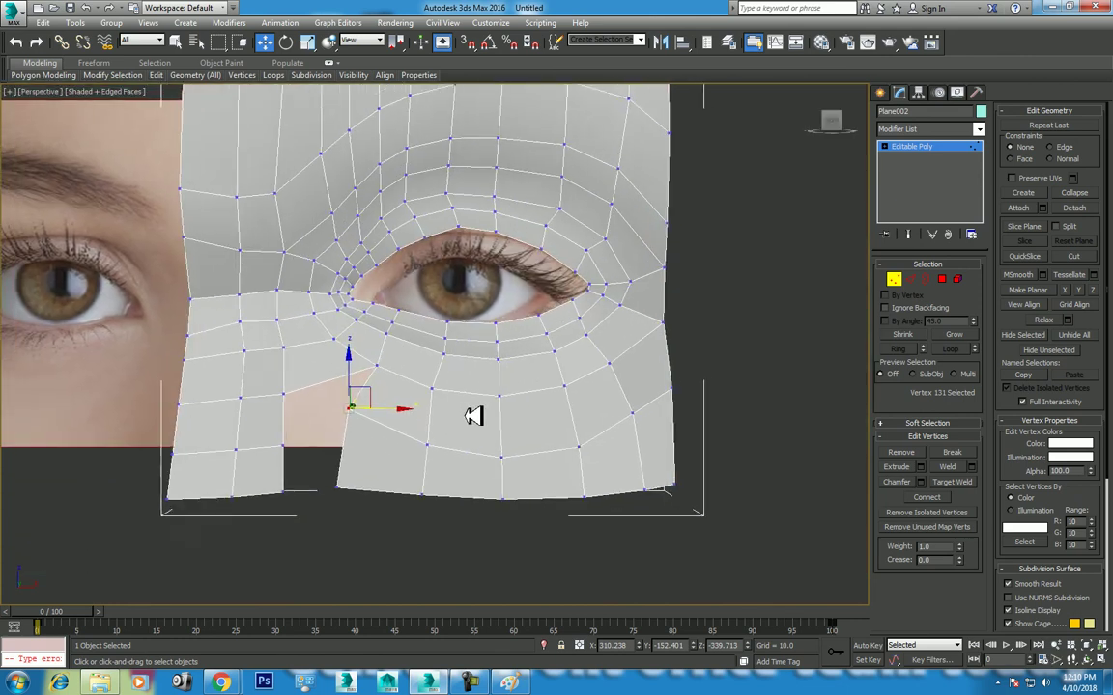
Step: Connect the selected edges near the eye corner with a new edge loop
{"action": "middle_click_drag", "start_coordinate": [460, 417], "coordinate": [495, 407]}
{"action": "left_click", "coordinate": [1093, 657]}
{"action": "left_click_drag", "start_coordinate": [504, 447], "coordinate": [434, 427]}
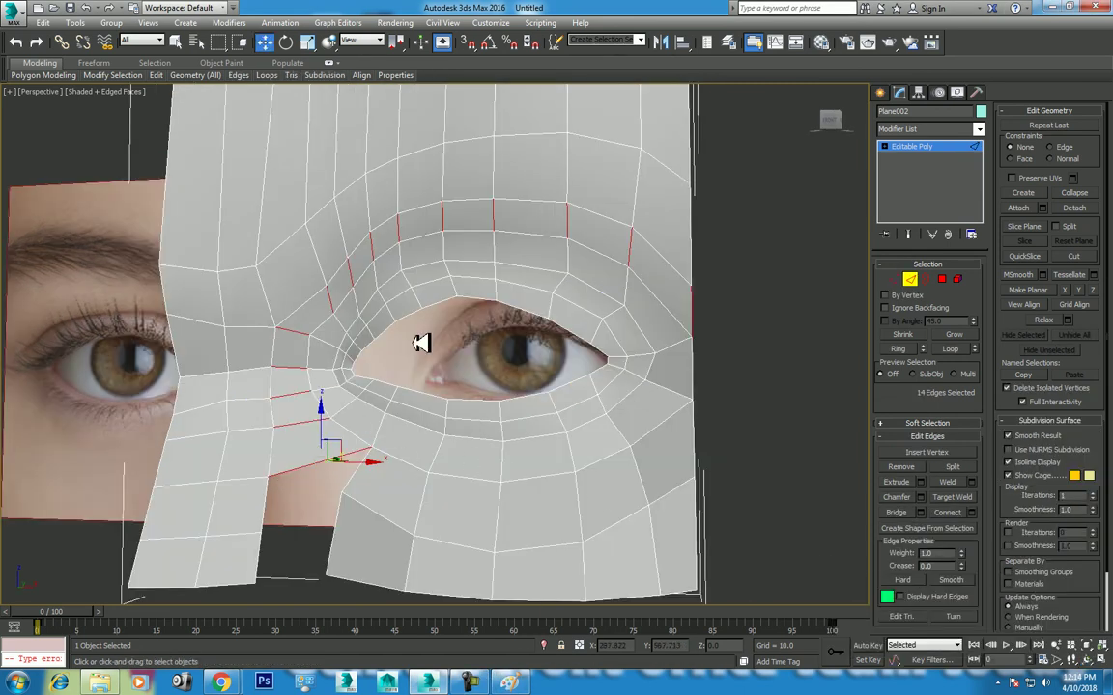
{"action": "scroll", "coordinate": [315, 311], "scroll_direction": "up", "scroll_amount": 2}
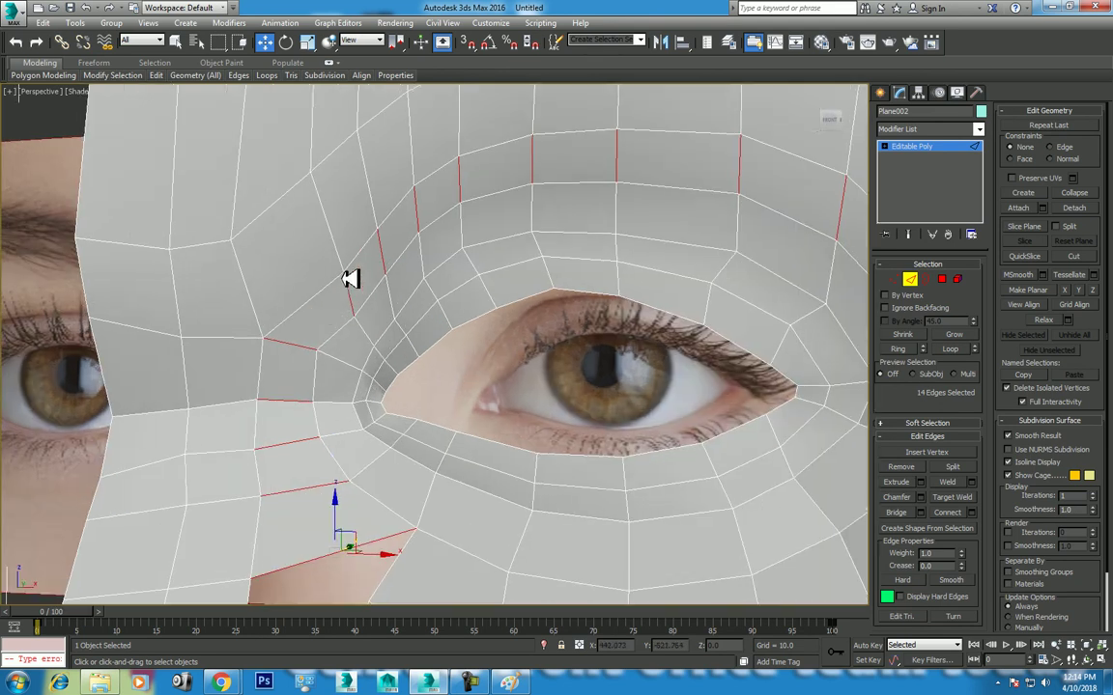
{"action": "scroll", "coordinate": [415, 290], "scroll_direction": "down", "scroll_amount": 2}
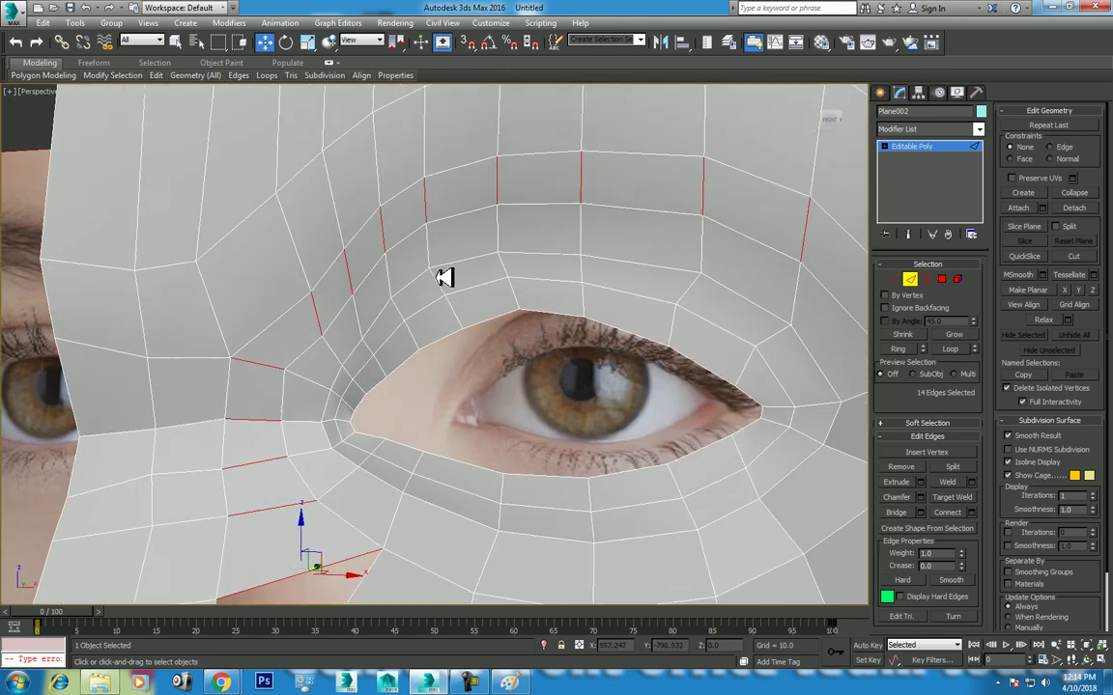
{"action": "scroll", "coordinate": [448, 280], "scroll_direction": "down", "scroll_amount": 2}
{"action": "left_click", "coordinate": [365, 310], "text": "alt"}
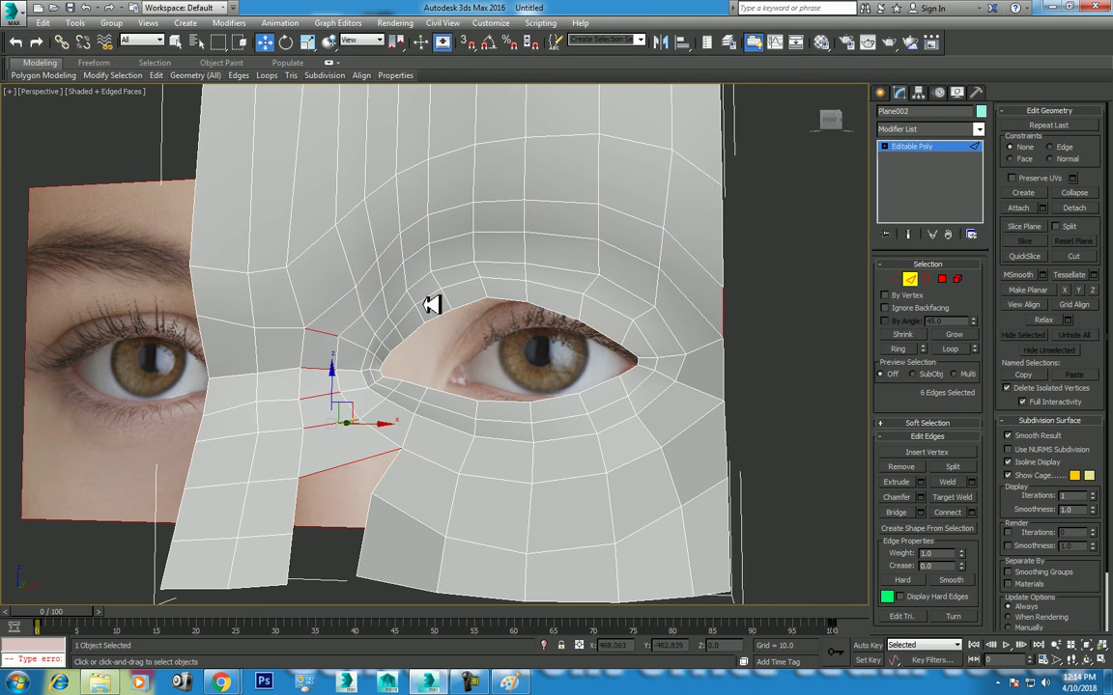
{"action": "right_click", "coordinate": [391, 305]}
{"action": "left_click", "coordinate": [275, 352]}
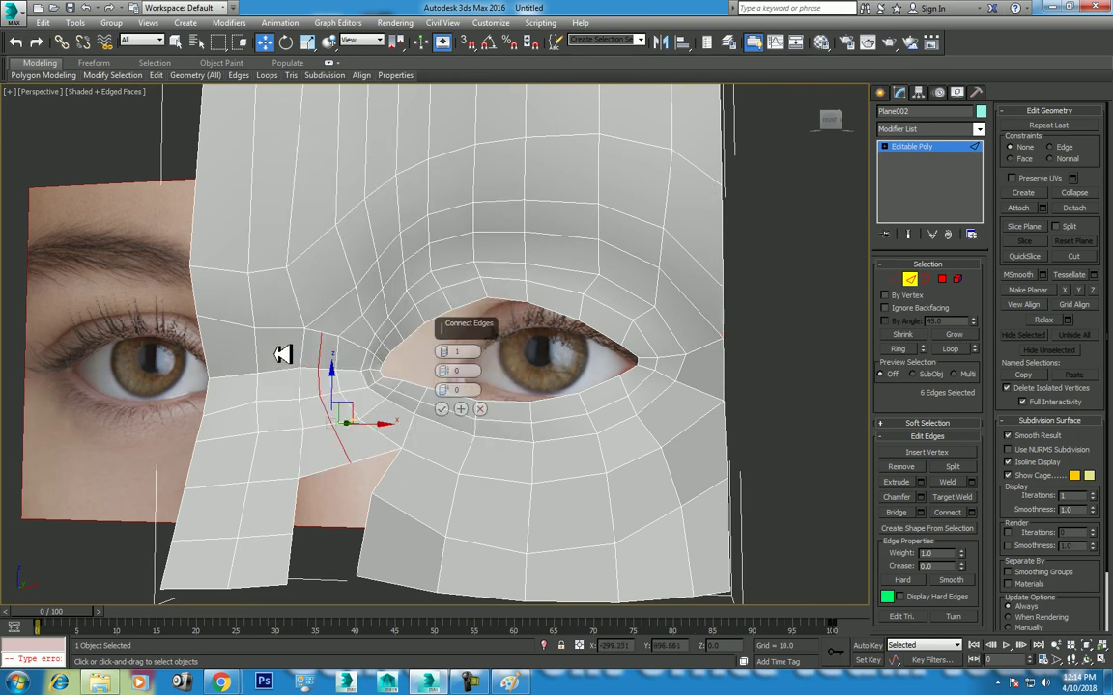
{"action": "left_click", "coordinate": [446, 407]}
Step: Connect two vertices beside the eye corner, then remove the unwanted connecting edge
{"action": "scroll", "coordinate": [359, 355], "scroll_direction": "up", "scroll_amount": 3}
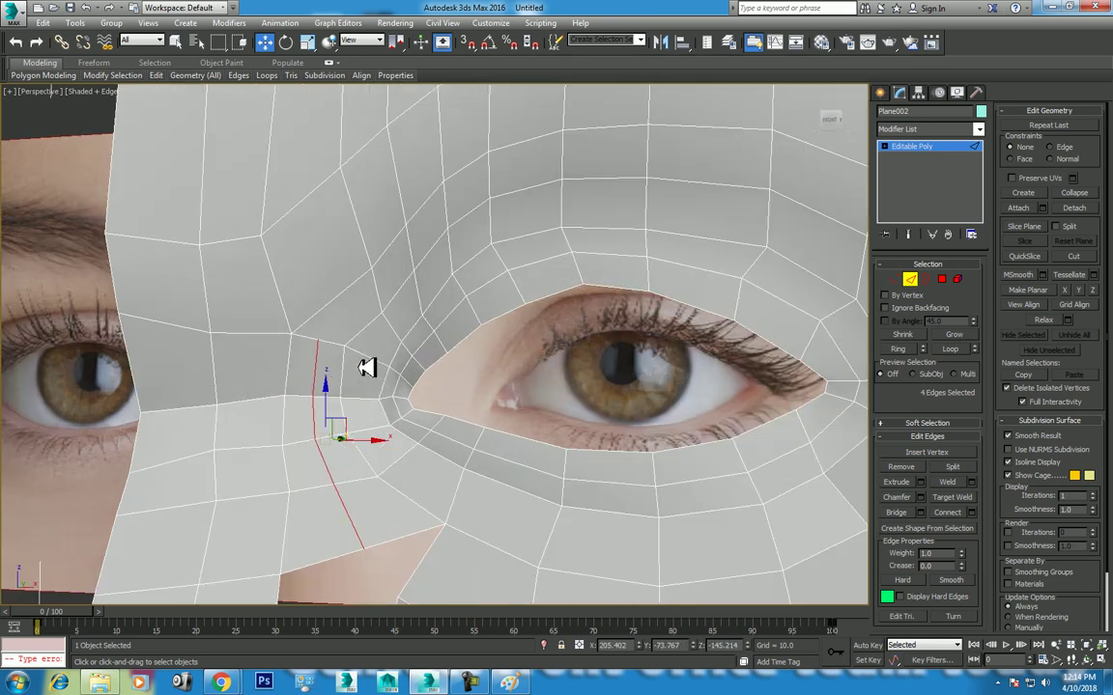
{"action": "key", "text": "1"}
{"action": "left_click", "coordinate": [383, 267]}
{"action": "left_click", "coordinate": [329, 343], "text": "ctrl"}
{"action": "right_click", "coordinate": [338, 315]}
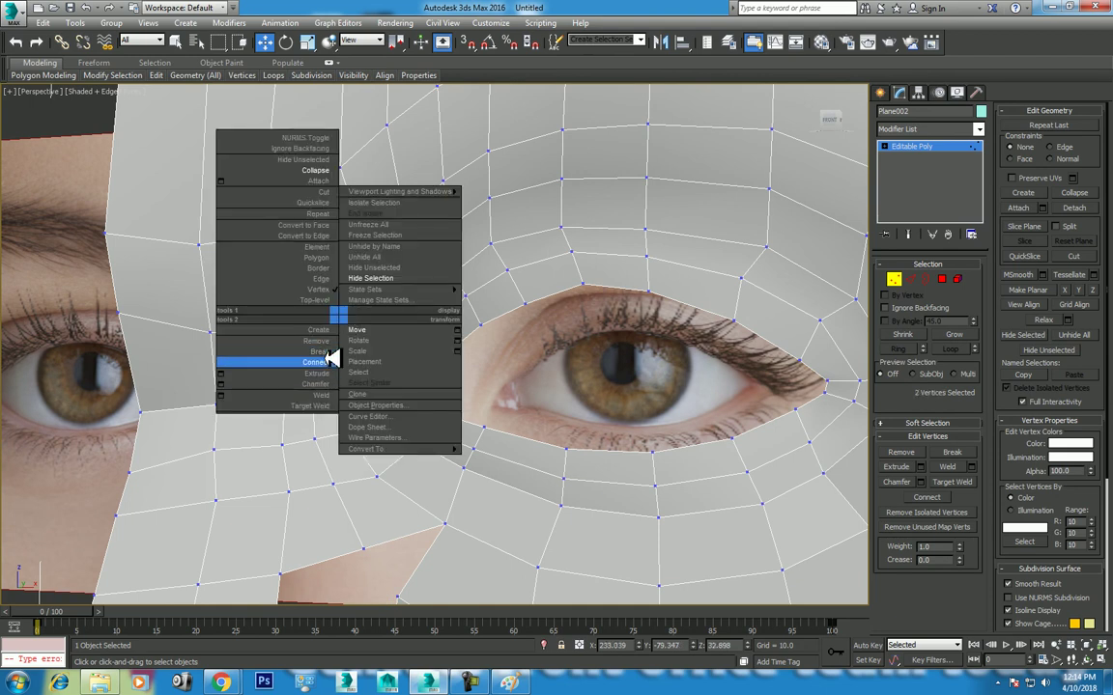
{"action": "left_click", "coordinate": [318, 362]}
{"action": "key", "text": "2"}
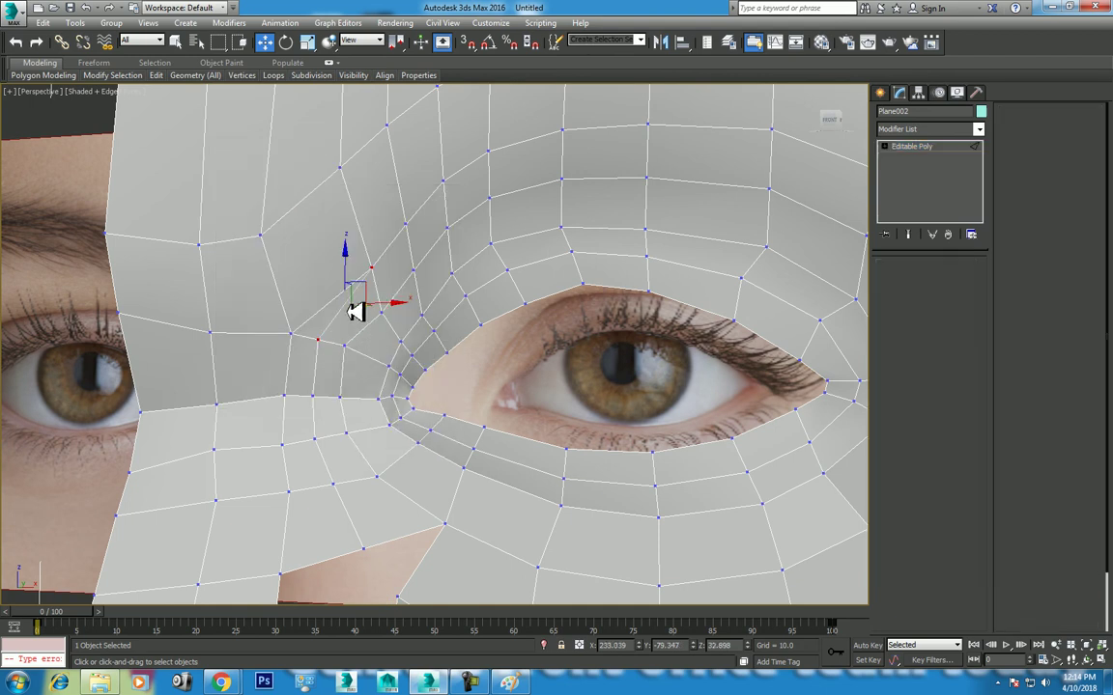
{"action": "left_click", "coordinate": [344, 301]}
{"action": "right_click", "coordinate": [407, 248]}
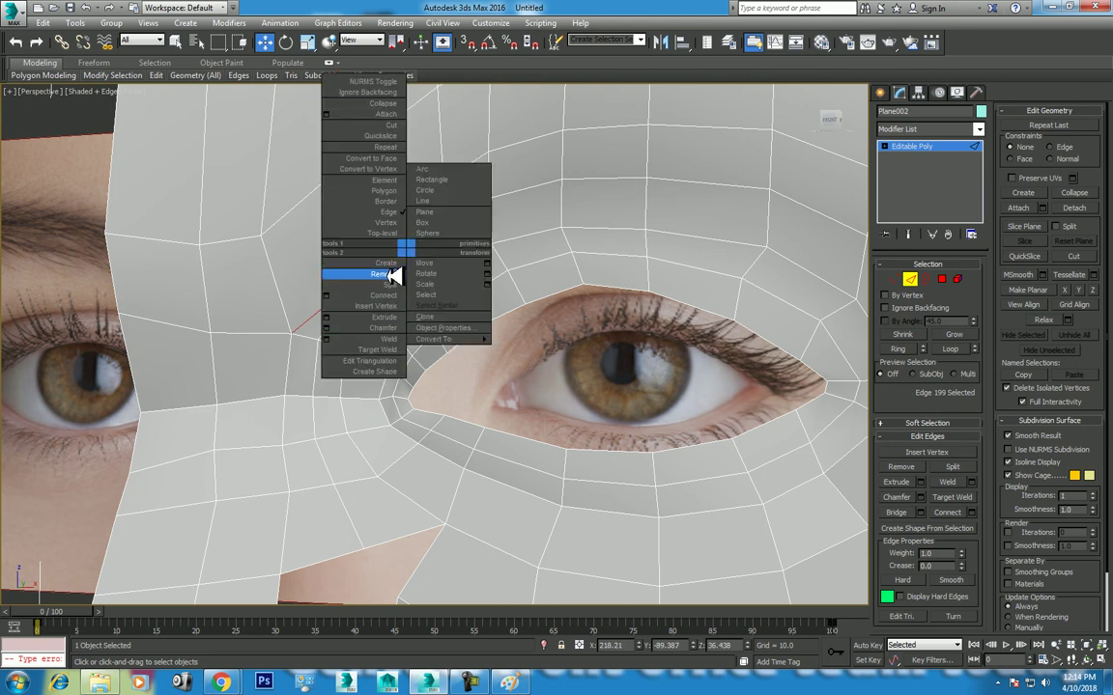
{"action": "left_click", "coordinate": [381, 274]}
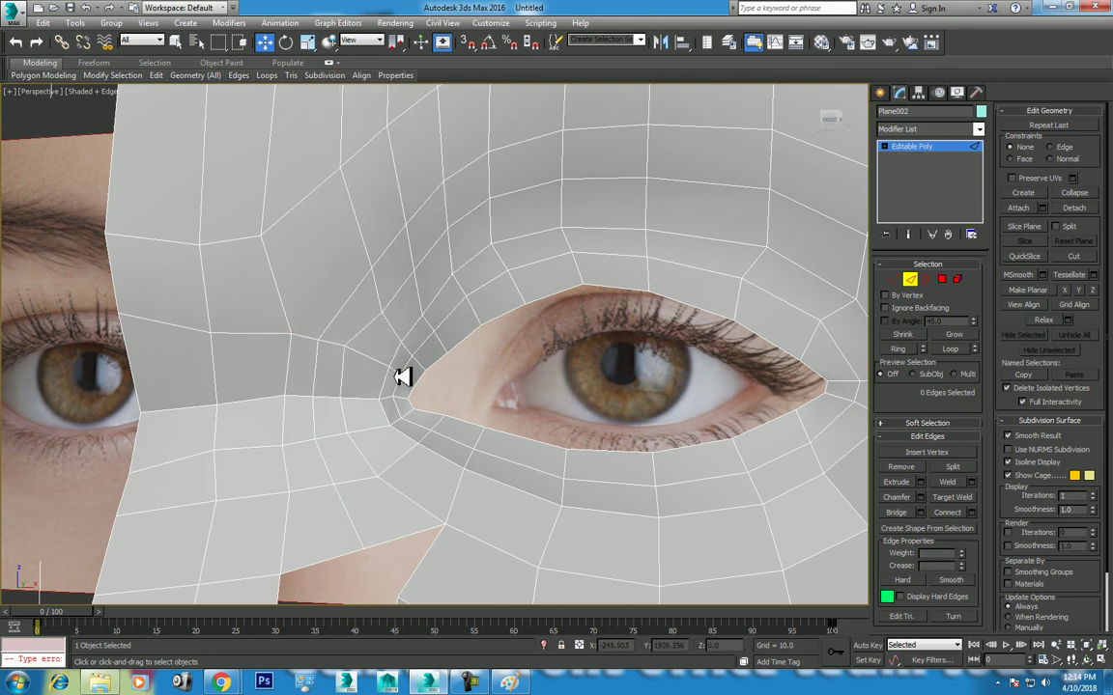
Step: Merge a stray vertex at the cheek gap into its neighbour
{"action": "middle_click_drag", "start_coordinate": [404, 427], "coordinate": [391, 387], "text": "alt"}
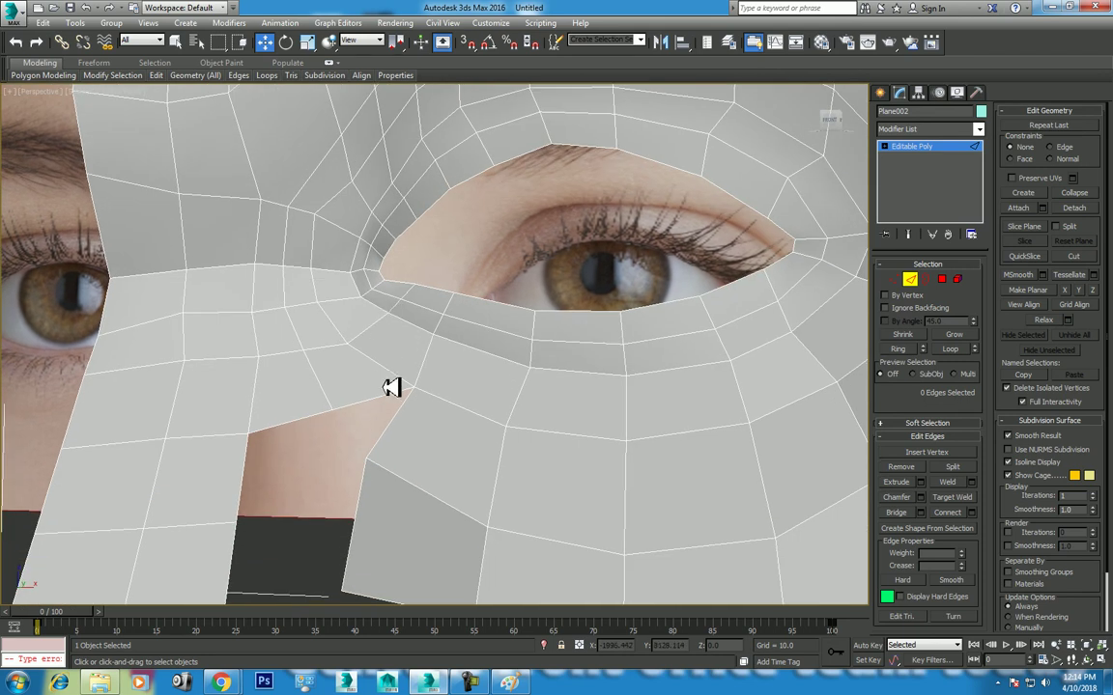
{"action": "key", "text": "1"}
{"action": "left_click", "coordinate": [346, 409]}
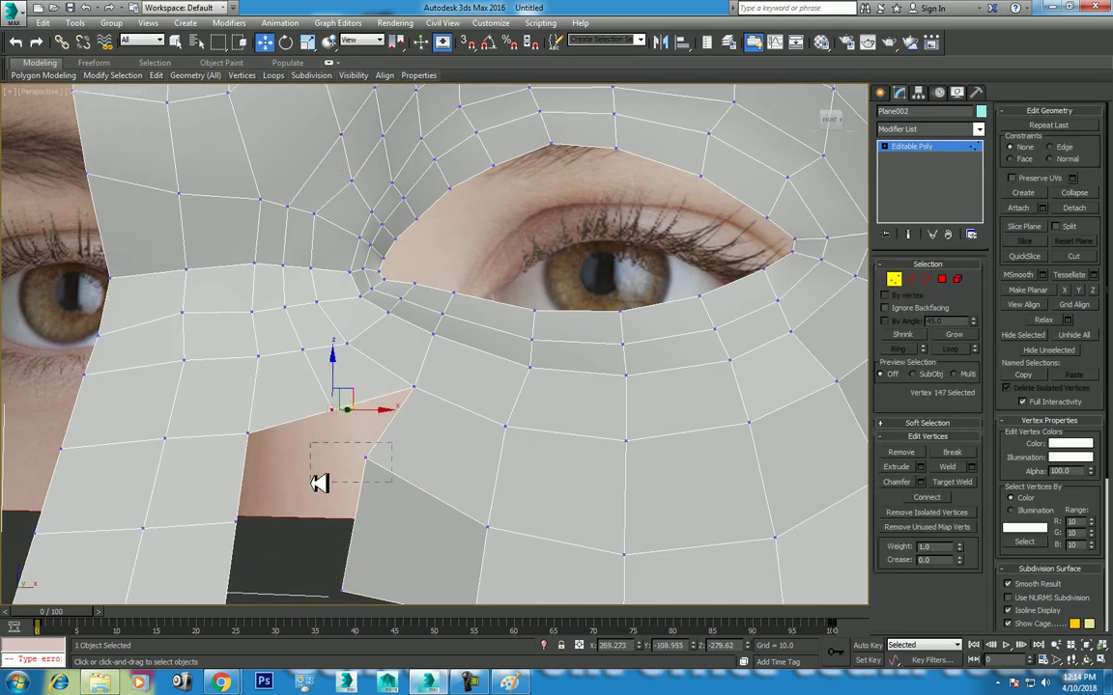
{"action": "left_click_drag", "start_coordinate": [319, 483], "coordinate": [315, 481]}
{"action": "right_click", "coordinate": [307, 386]}
{"action": "left_click", "coordinate": [292, 267]}
Step: Select the edge ring across the brow and connect it with a new edge loop
{"action": "mouse_move", "coordinate": [402, 390]}
{"action": "middle_mouse_down", "text": "alt"}
{"action": "mouse_move", "coordinate": [380, 422]}
{"action": "mouse_move", "coordinate": [282, 268]}
{"action": "middle_mouse_up", "text": "alt"}
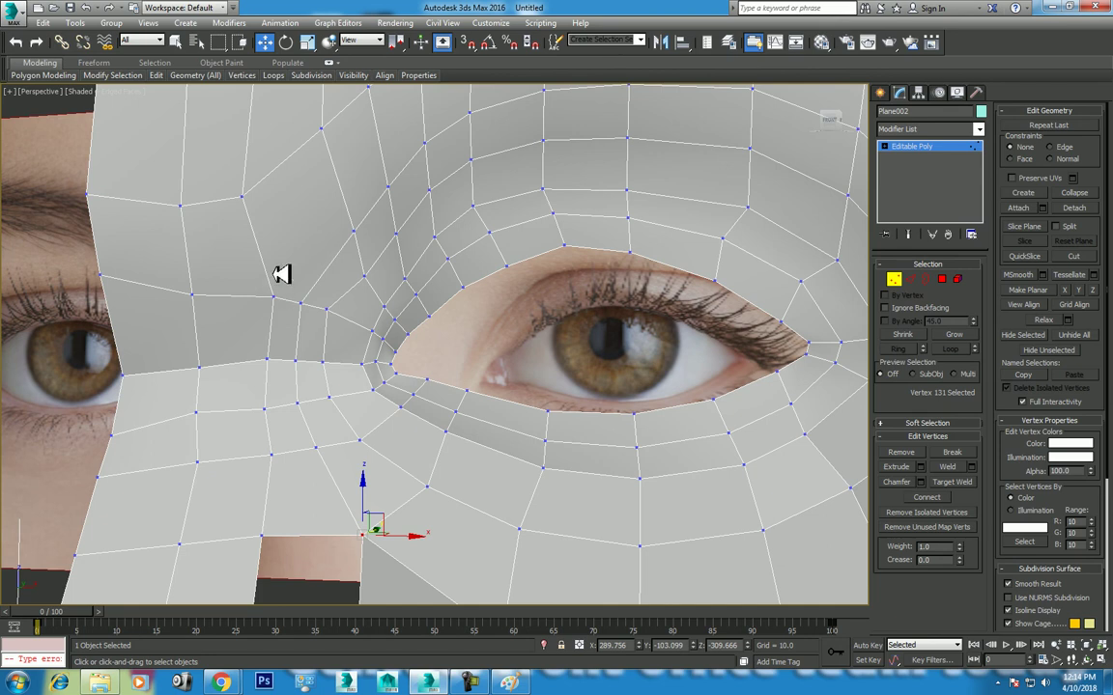
{"action": "mouse_move", "coordinate": [335, 249]}
{"action": "middle_mouse_down", "text": "alt"}
{"action": "mouse_move", "coordinate": [362, 231]}
{"action": "mouse_move", "coordinate": [360, 276]}
{"action": "middle_mouse_up", "text": "alt"}
{"action": "key", "text": "2"}
{"action": "left_click", "coordinate": [324, 280]}
{"action": "key", "text": "alt+r"}
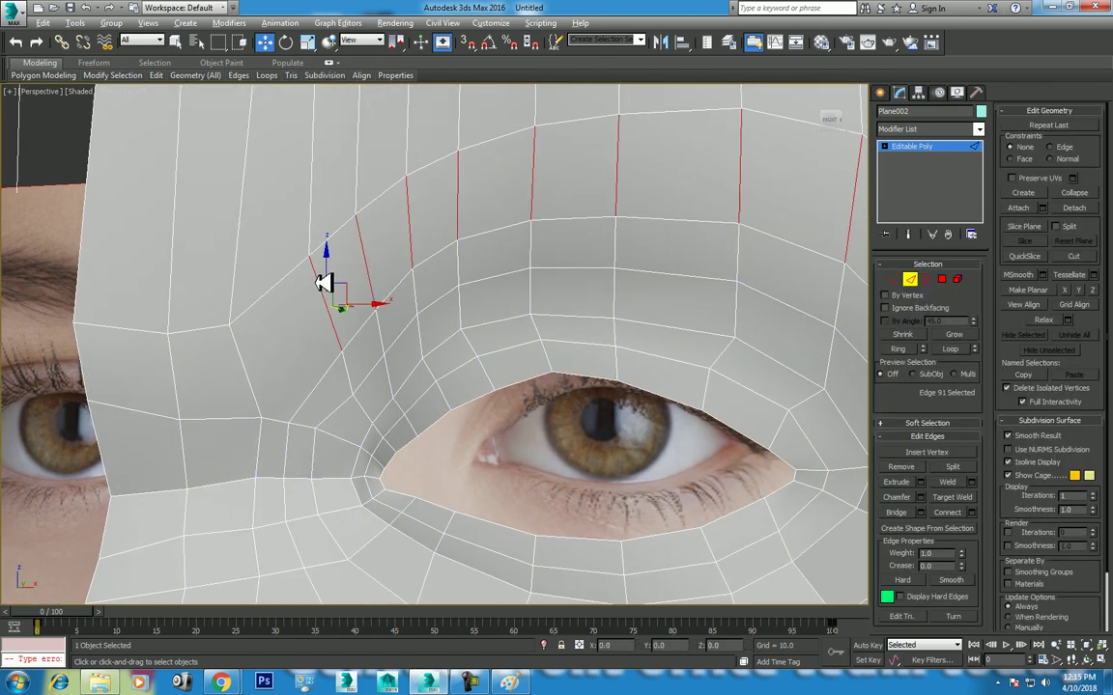
{"action": "key", "text": "ctrl+shift+e"}
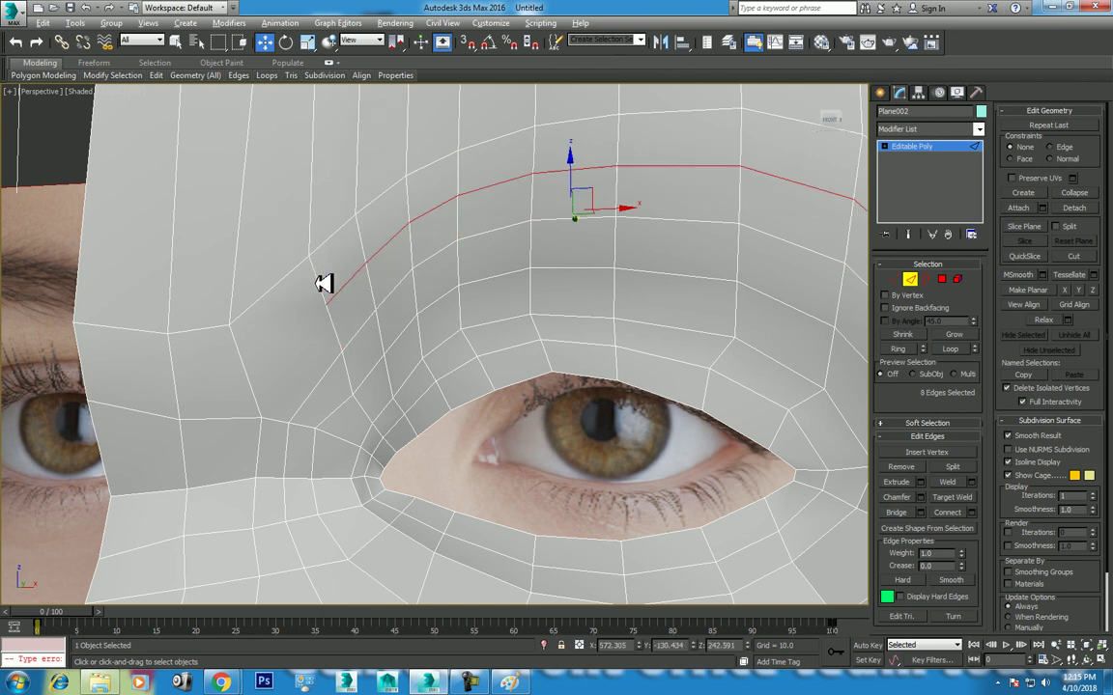
Step: Join two brow vertices with a new connecting edge
{"action": "key", "text": "1"}
{"action": "left_click", "coordinate": [326, 305]}
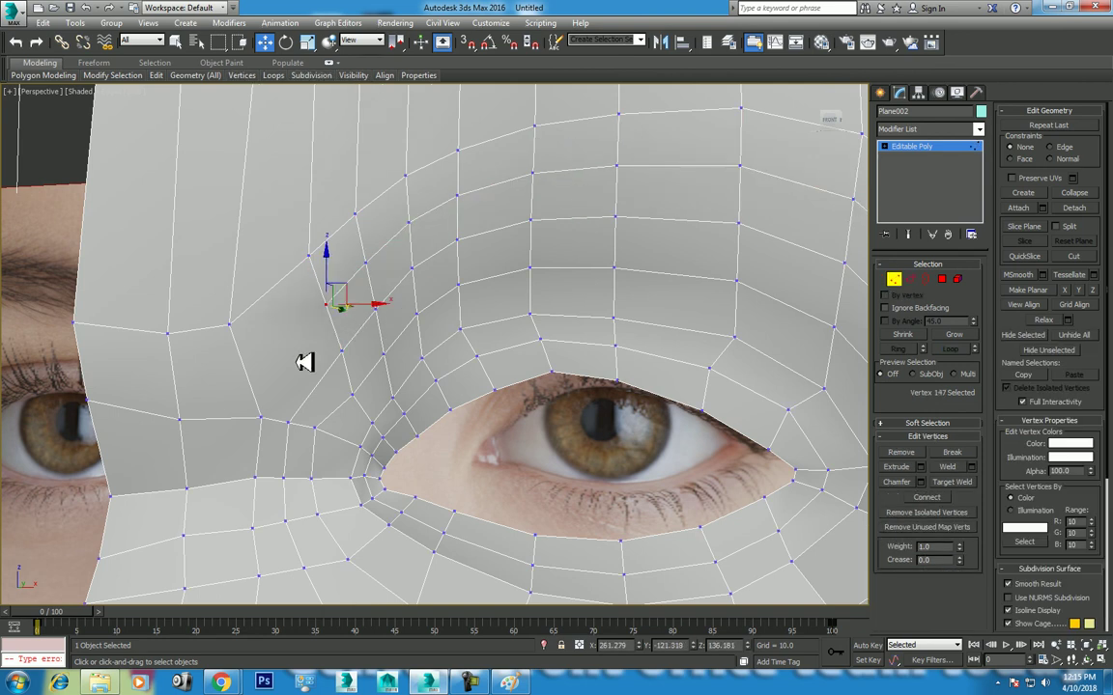
{"action": "left_click", "coordinate": [285, 421], "text": "ctrl"}
{"action": "right_click", "coordinate": [270, 417]}
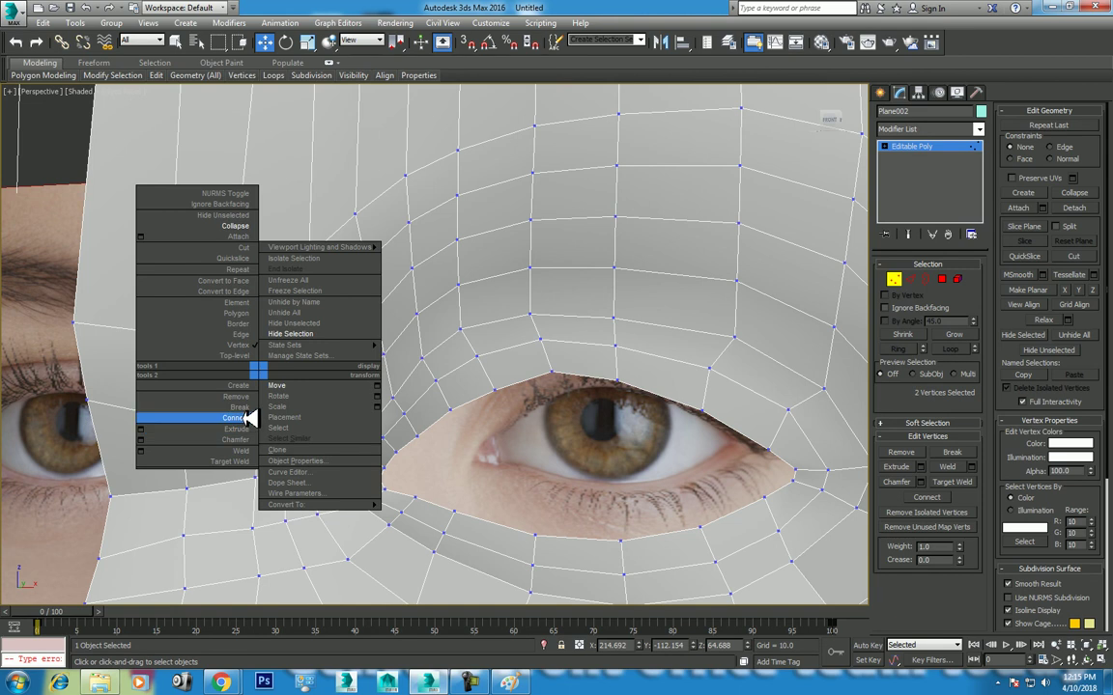
{"action": "left_click", "coordinate": [246, 427]}
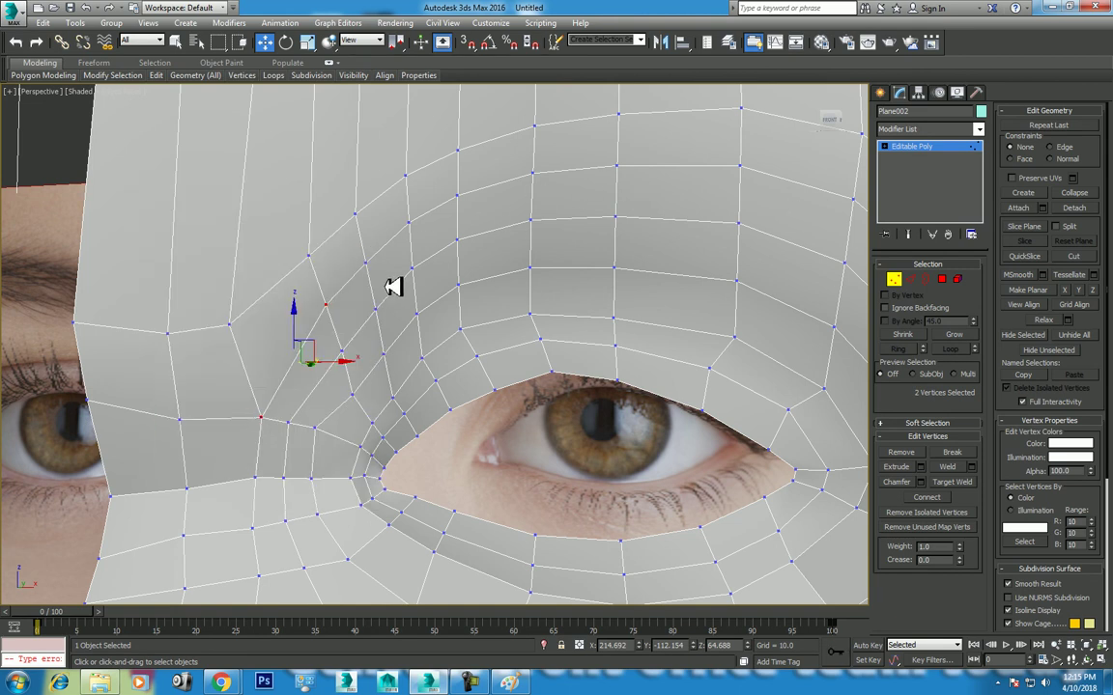
Step: Turn the mesh face-on and remove the edge beside the cheek gap
{"action": "middle_click_drag", "start_coordinate": [394, 287], "coordinate": [326, 340], "text": "alt"}
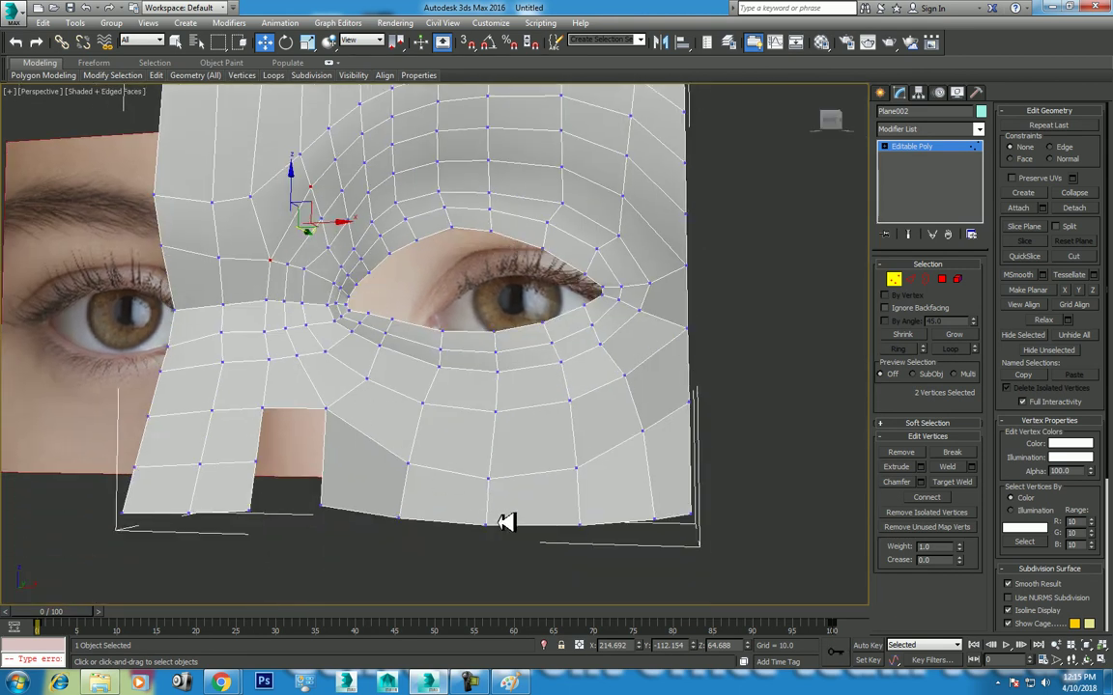
{"action": "middle_click_drag", "start_coordinate": [415, 505], "coordinate": [483, 410], "text": "alt"}
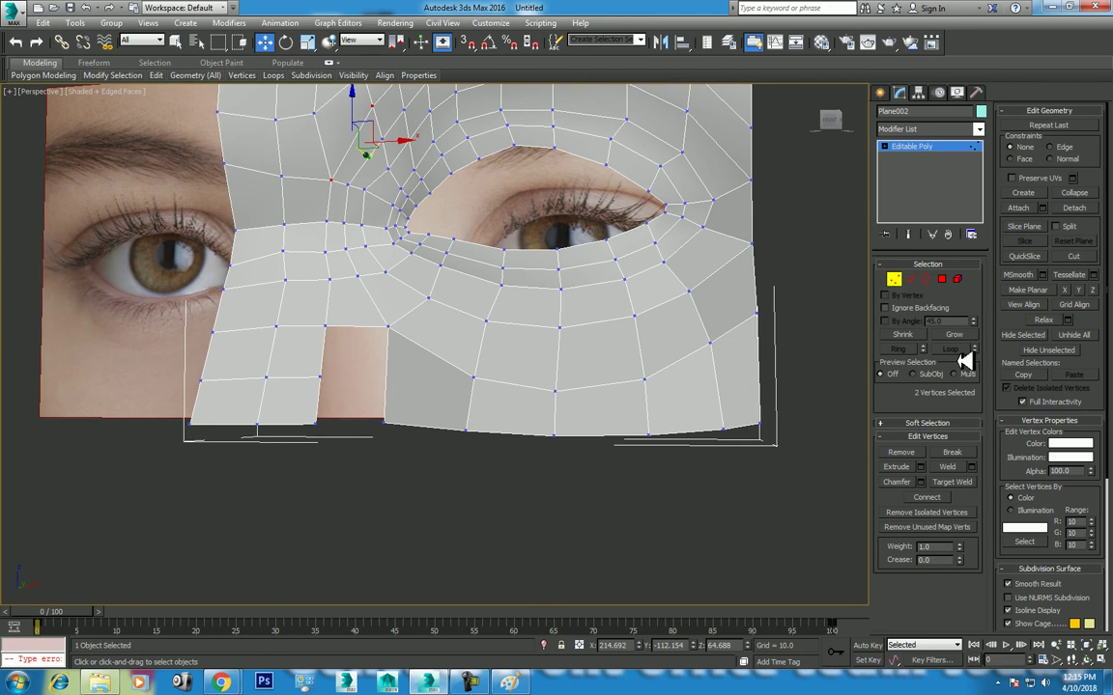
{"action": "left_click", "coordinate": [910, 280]}
{"action": "left_click", "coordinate": [391, 383]}
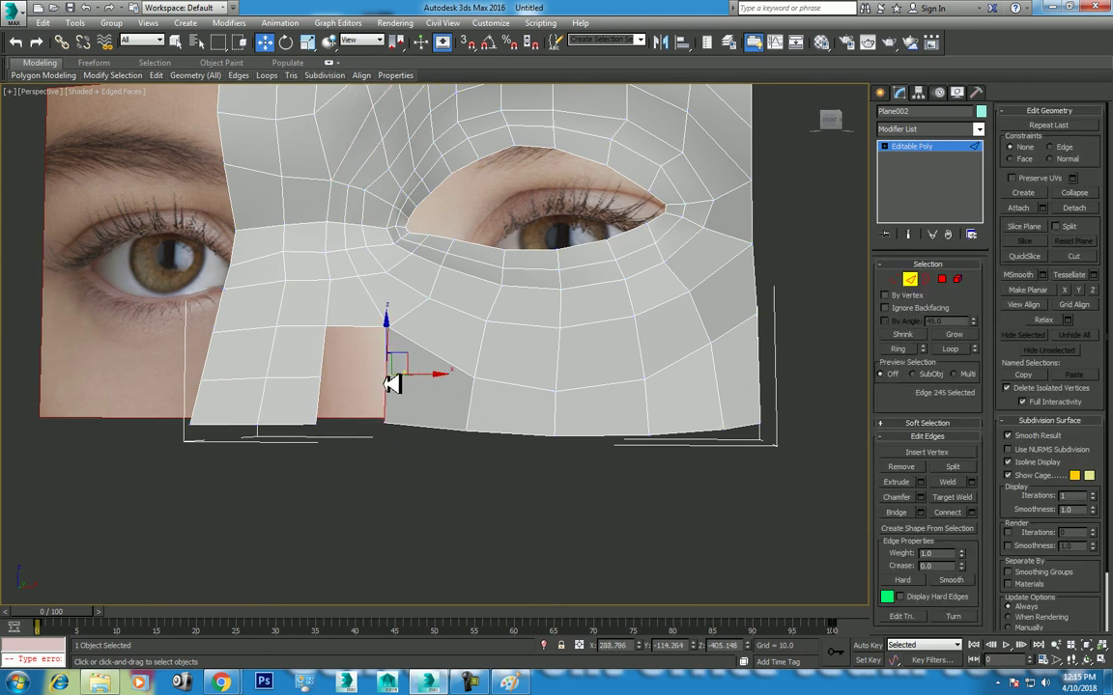
{"action": "left_click", "coordinate": [308, 378]}
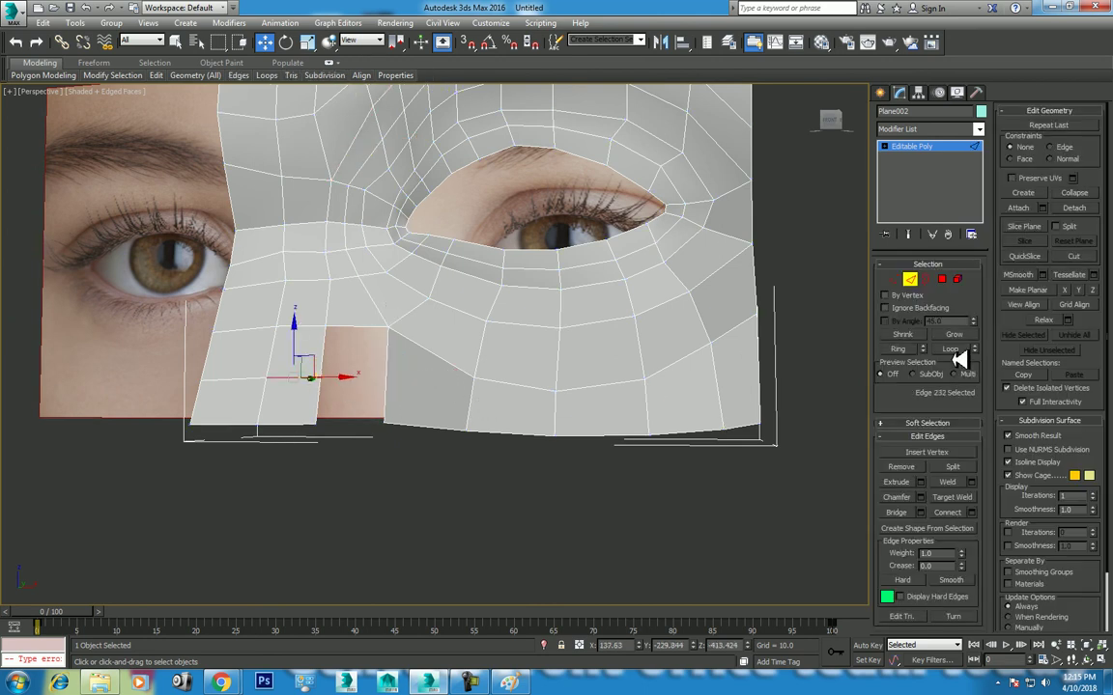
{"action": "right_click", "coordinate": [375, 336]}
{"action": "left_click", "coordinate": [357, 365]}
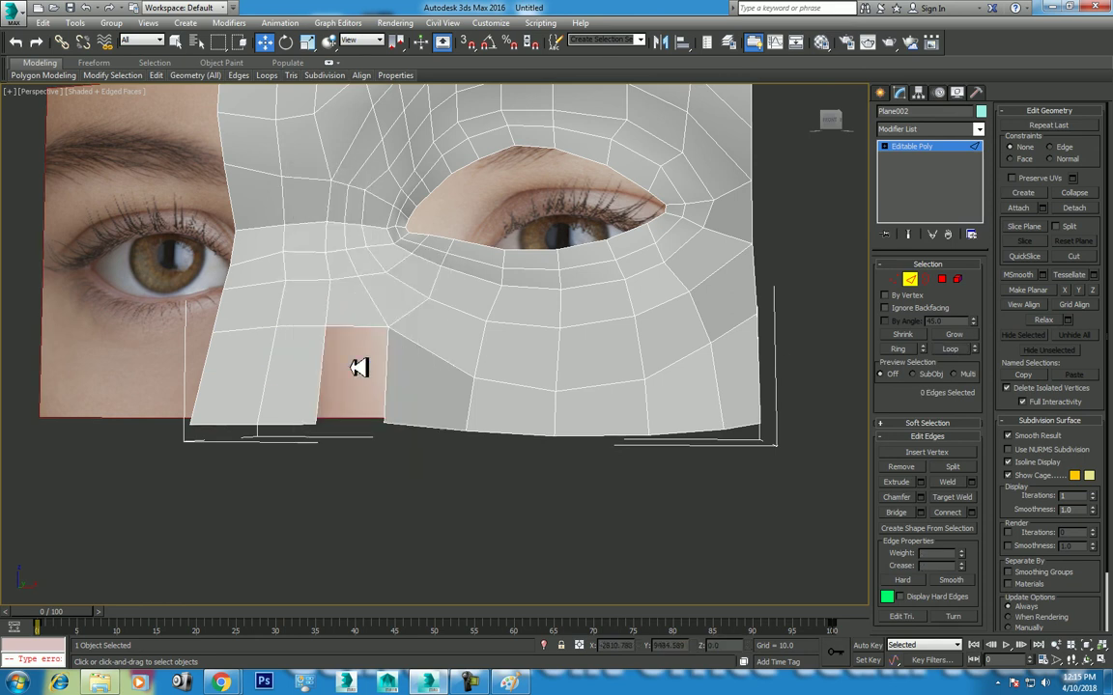
Step: Bridge the two opposite edges of the cheek gap with a new polygon
{"action": "left_click", "coordinate": [388, 379]}
{"action": "left_click", "coordinate": [323, 384], "text": "ctrl"}
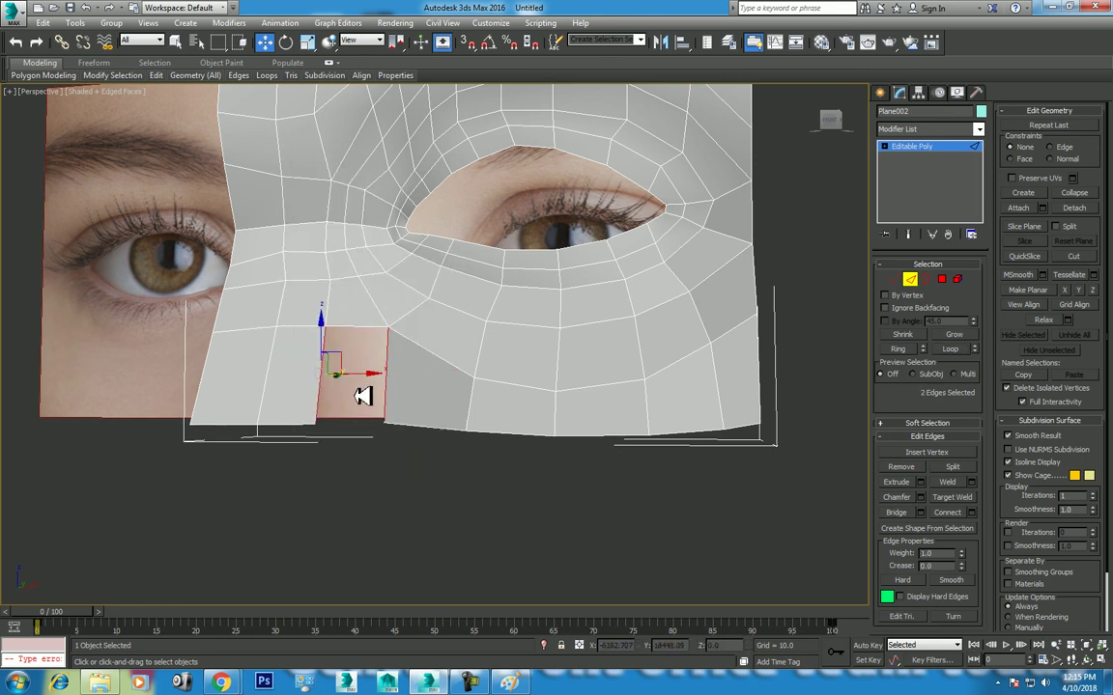
{"action": "left_click", "coordinate": [896, 512]}
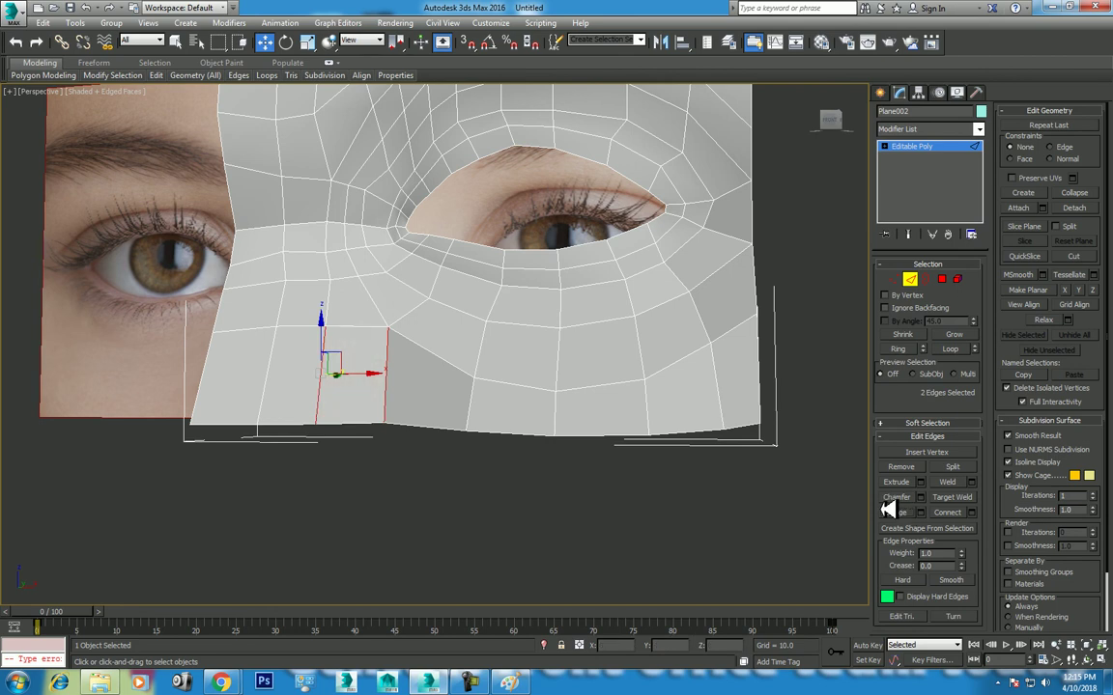
{"action": "middle_click_drag", "start_coordinate": [434, 414], "coordinate": [423, 444], "text": "alt"}
Step: Maximize the Front viewport to see the mesh face-on over the eye photo
{"action": "key", "text": "1"}
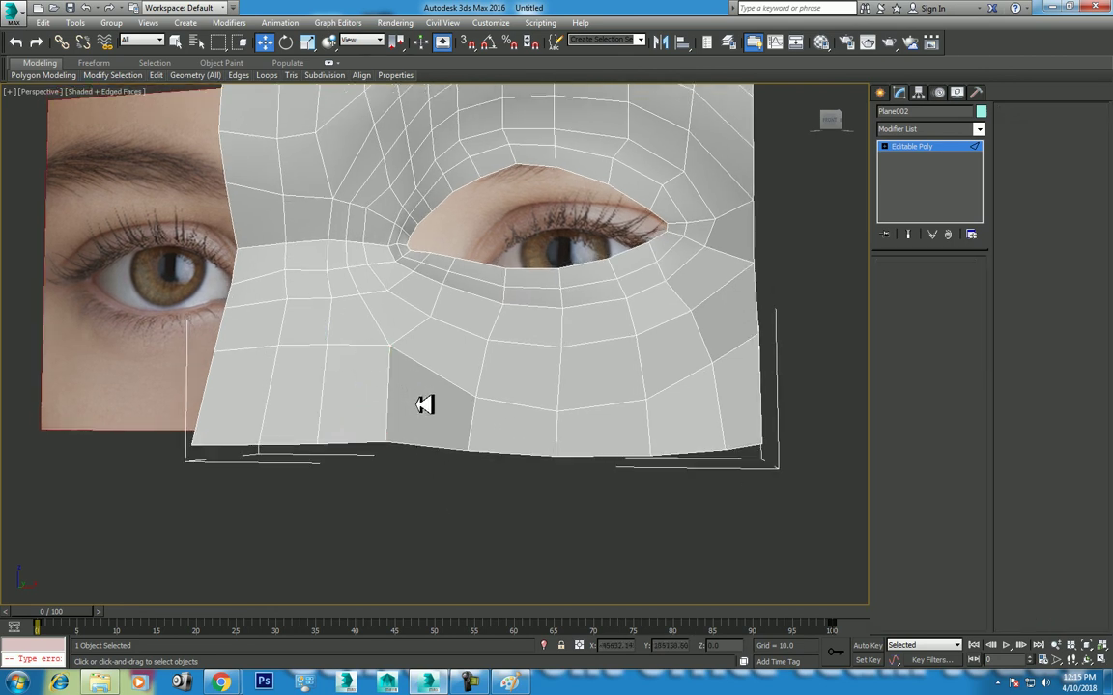
{"action": "key", "text": "alt+w"}
{"action": "scroll", "coordinate": [634, 218], "scroll_direction": "up", "scroll_amount": 2}
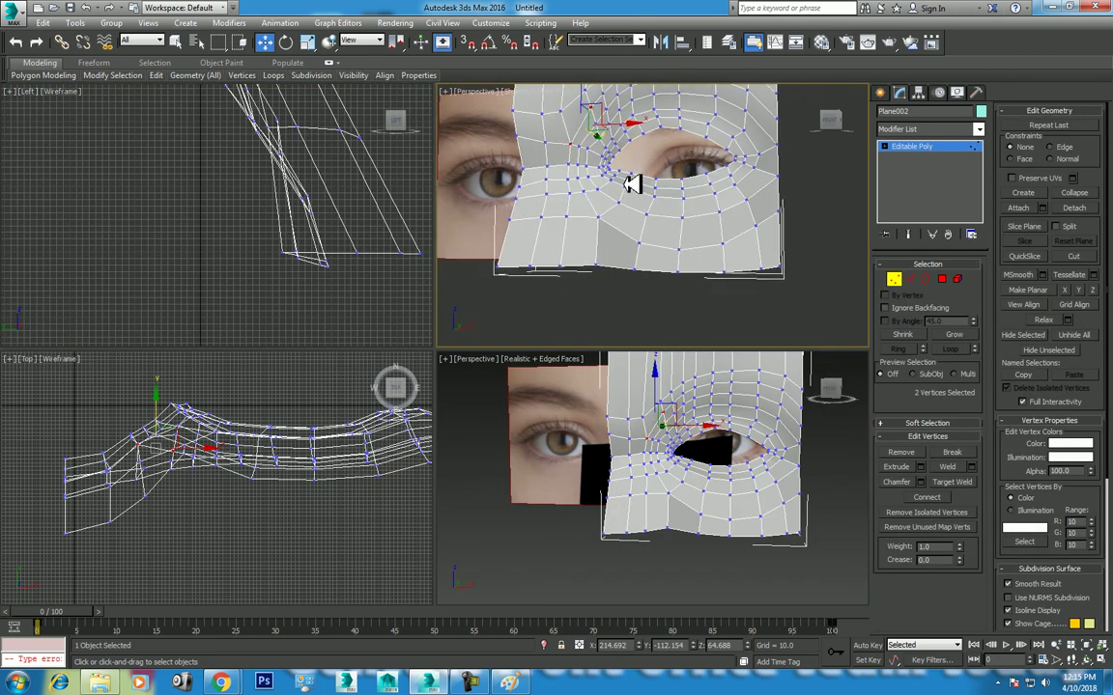
{"action": "scroll", "coordinate": [631, 218], "scroll_direction": "up", "scroll_amount": 3}
{"action": "key", "text": "alt+w"}
{"action": "middle_click_drag", "start_coordinate": [403, 371], "coordinate": [422, 343]}
{"action": "right_click", "coordinate": [403, 340]}
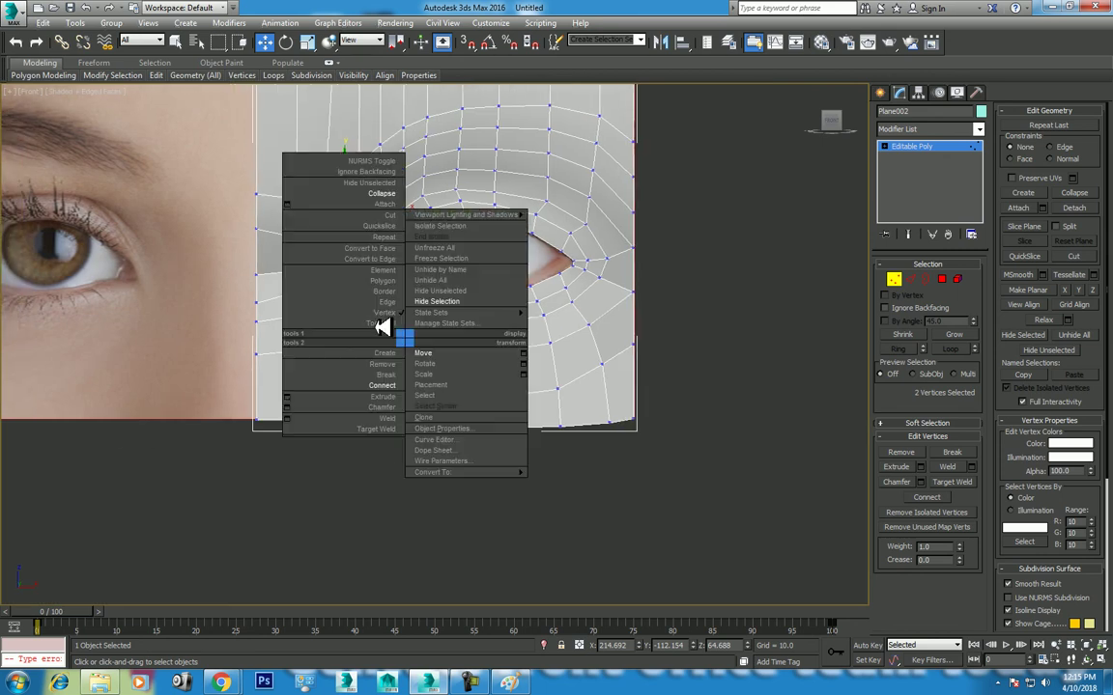
{"action": "left_click", "coordinate": [367, 322]}
{"action": "middle_click_drag", "start_coordinate": [350, 374], "coordinate": [356, 395]}
{"action": "key", "text": "1"}
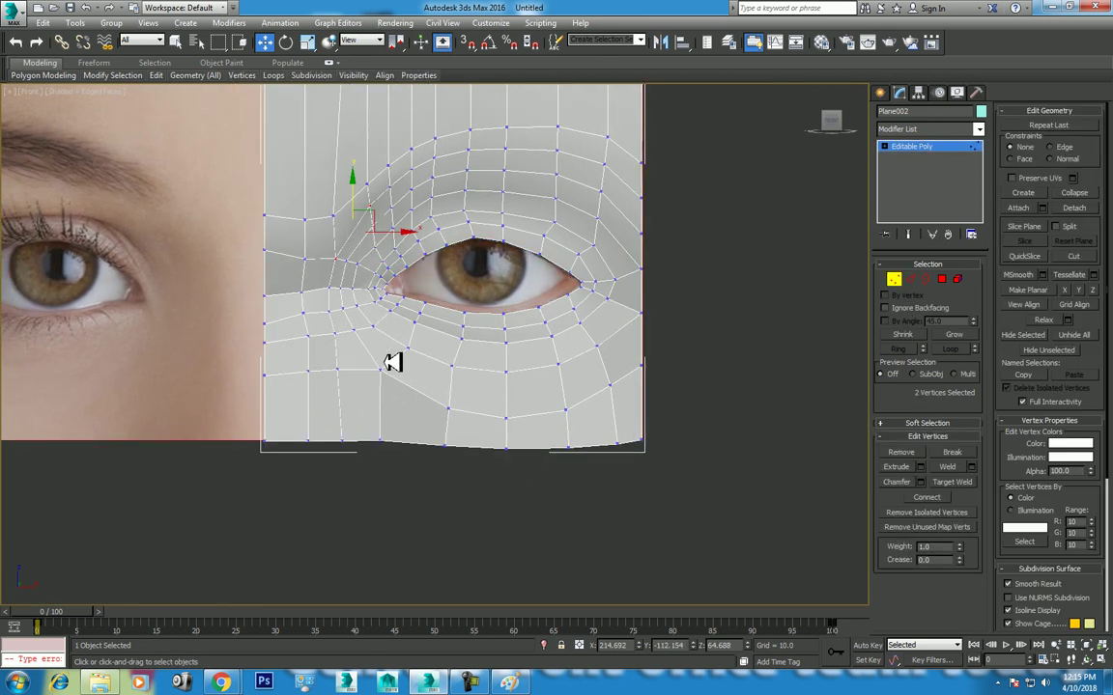
Step: At frame 87, shift the cheek vertex below the inner eye corner left along X
{"action": "left_click", "coordinate": [331, 379]}
{"action": "scroll", "coordinate": [362, 356], "scroll_direction": "up", "scroll_amount": 2}
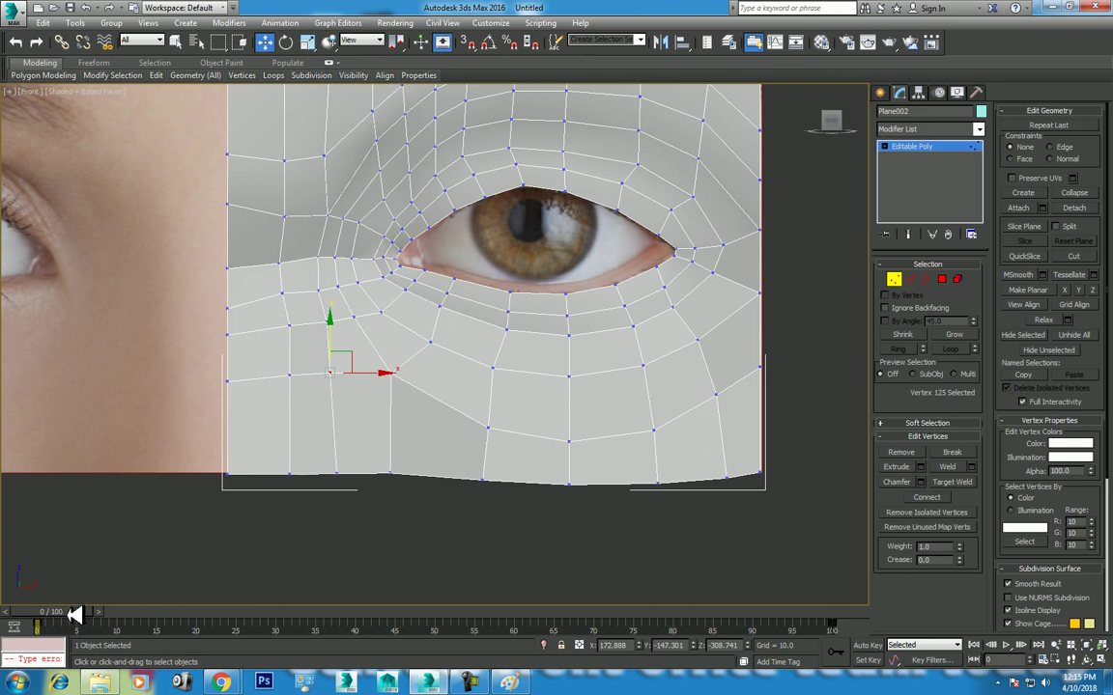
{"action": "left_click_drag", "start_coordinate": [70, 612], "coordinate": [715, 611]}
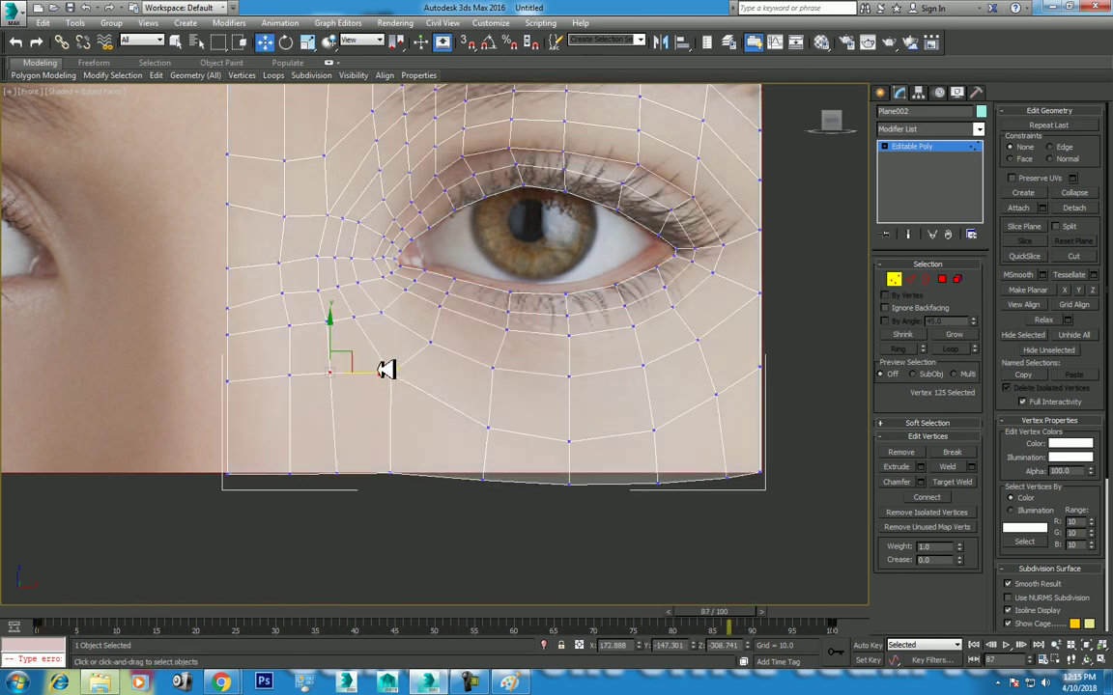
{"action": "left_click", "coordinate": [326, 321]}
{"action": "left_click", "coordinate": [318, 290]}
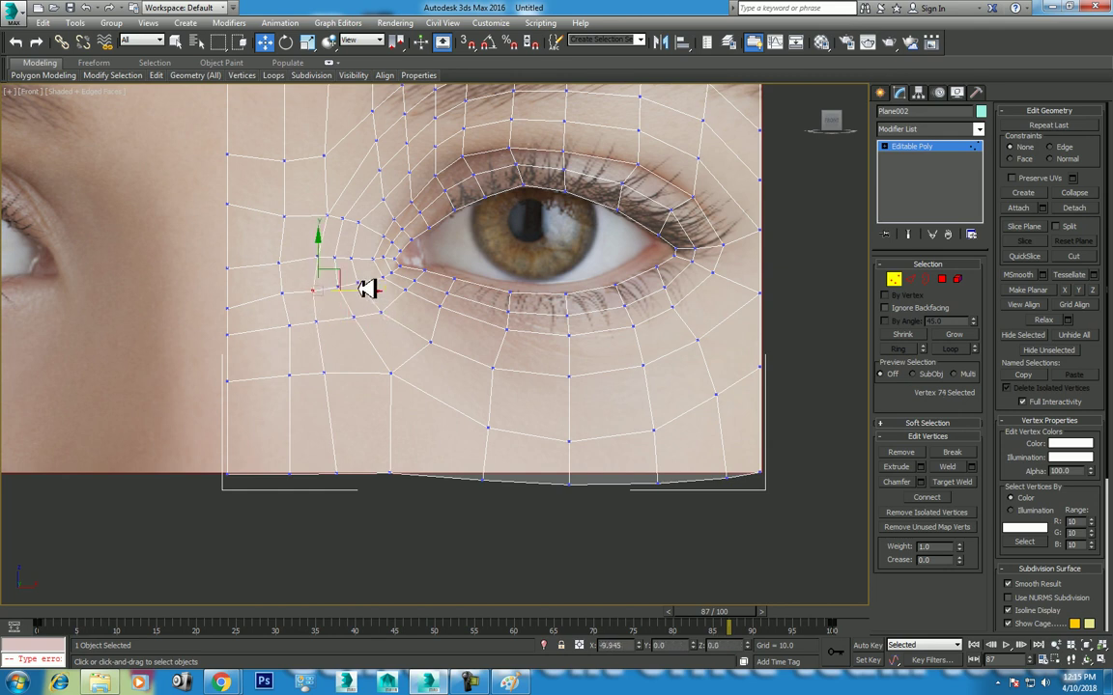
{"action": "left_click", "coordinate": [290, 325]}
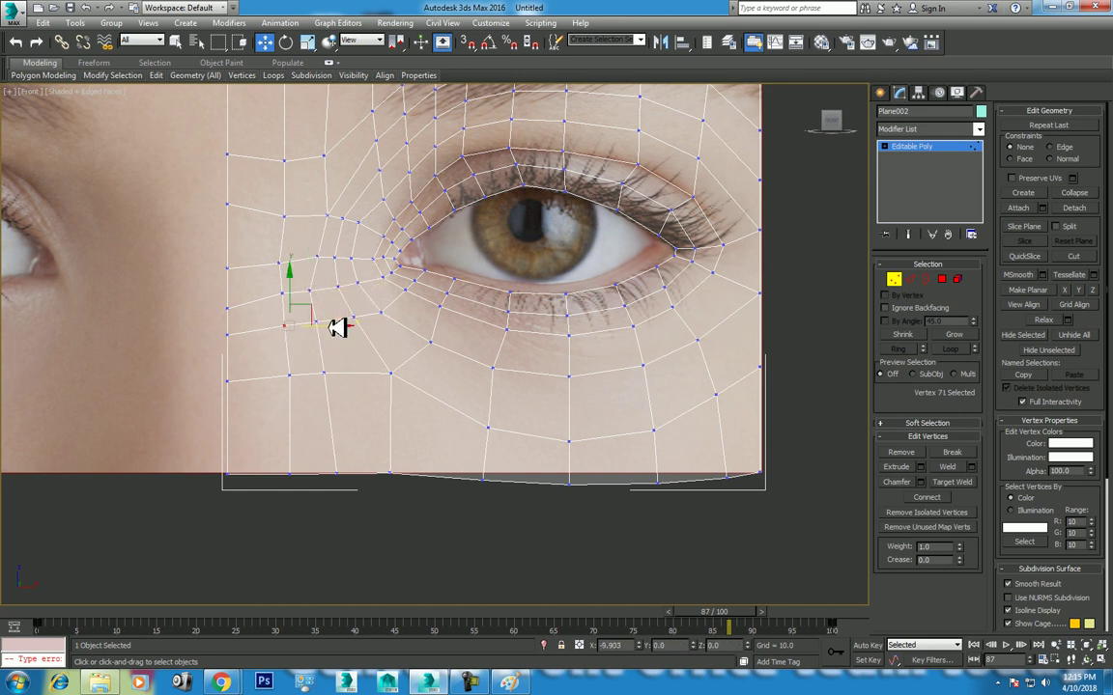
{"action": "left_click_drag", "start_coordinate": [338, 325], "coordinate": [287, 386]}
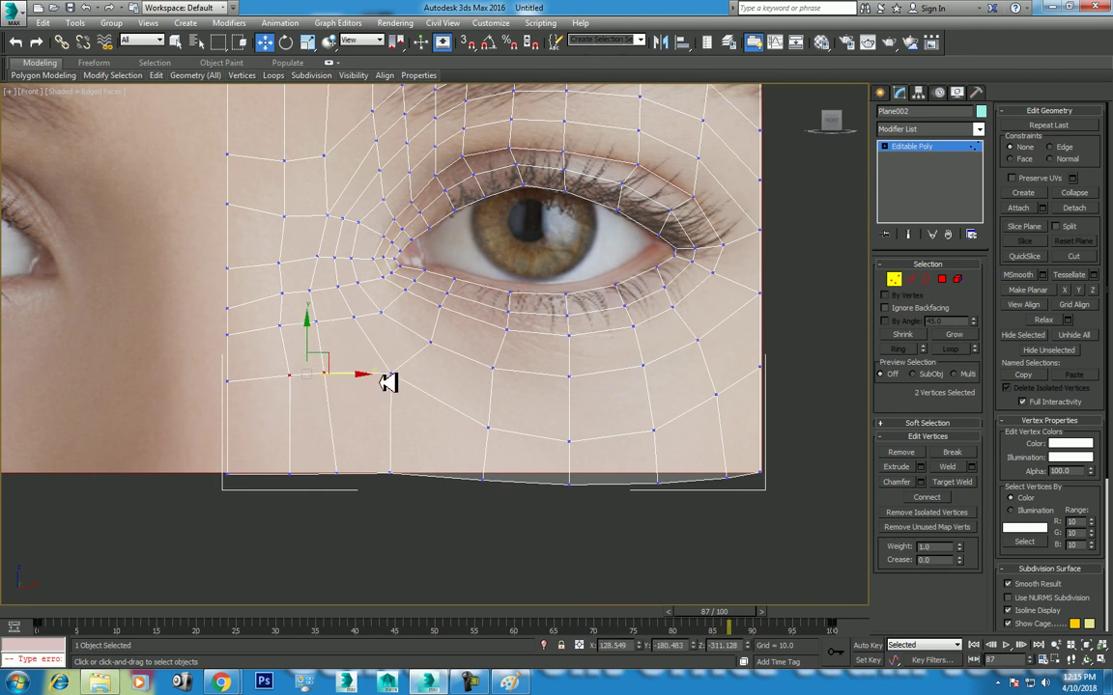
Step: Nudge the inner-corner vertices slightly left, then return to object level
{"action": "left_click_drag", "start_coordinate": [360, 374], "coordinate": [322, 348]}
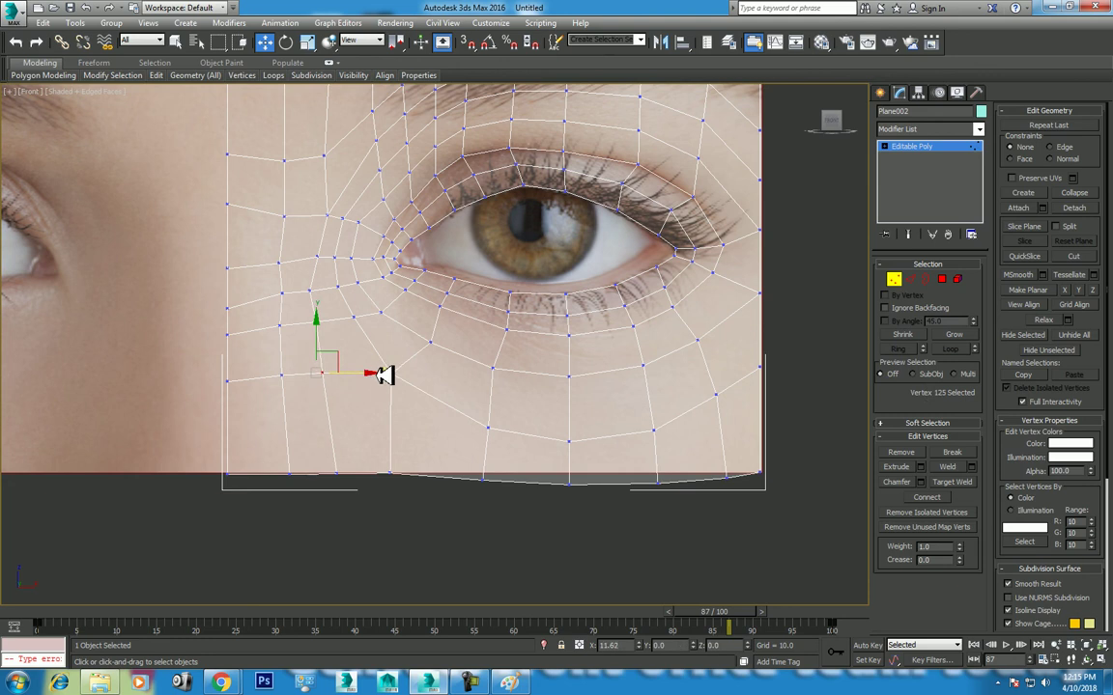
{"action": "middle_click_drag", "start_coordinate": [385, 375], "coordinate": [416, 471]}
{"action": "scroll", "coordinate": [457, 365], "scroll_direction": "down", "scroll_amount": 5}
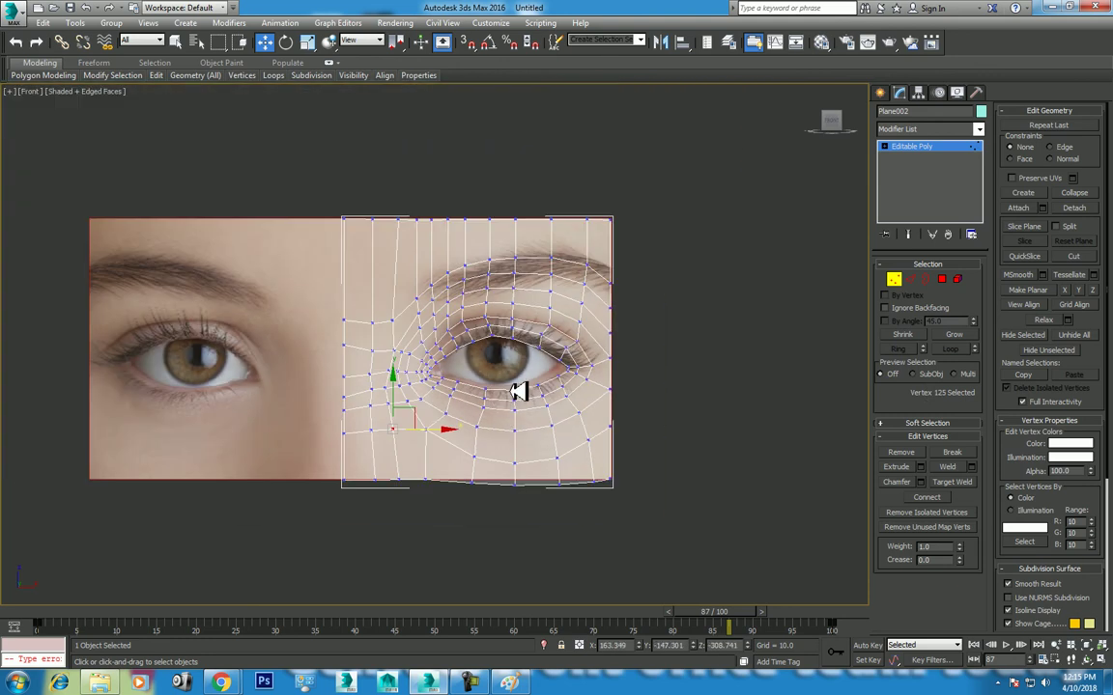
{"action": "right_click", "coordinate": [512, 346]}
{"action": "left_click", "coordinate": [488, 333]}
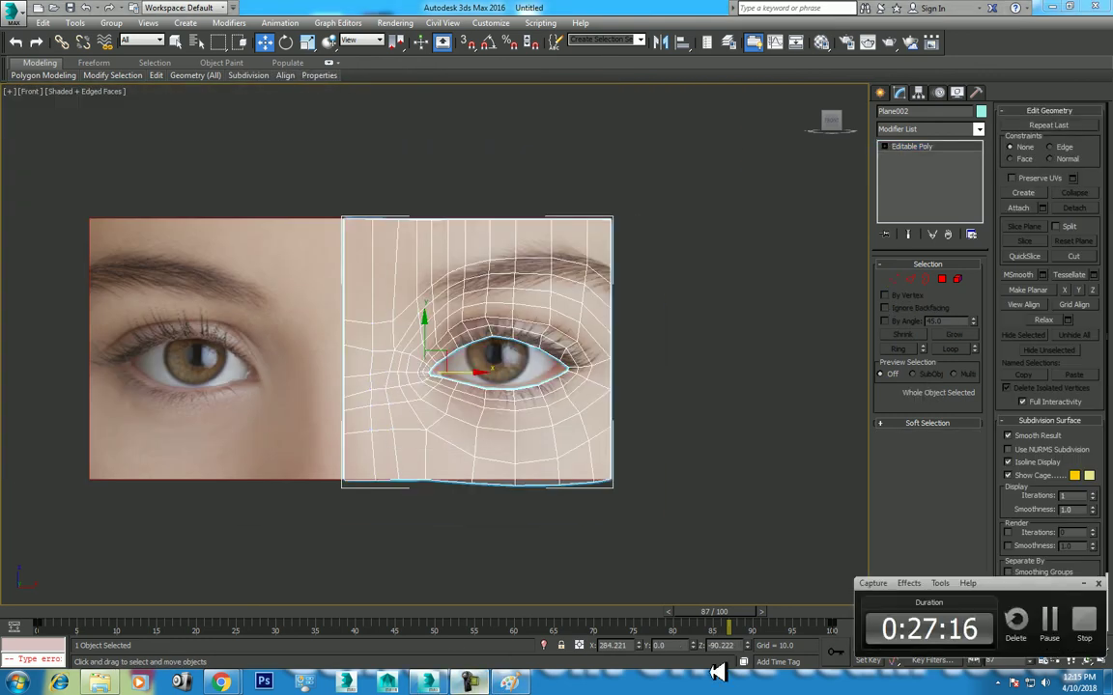
Step: Check the p-EYES-facebook.jpg diffuse bitmap material in the Material Editor
{"action": "key", "text": "m"}
{"action": "left_click", "coordinate": [221, 274]}
{"action": "left_click", "coordinate": [165, 442]}
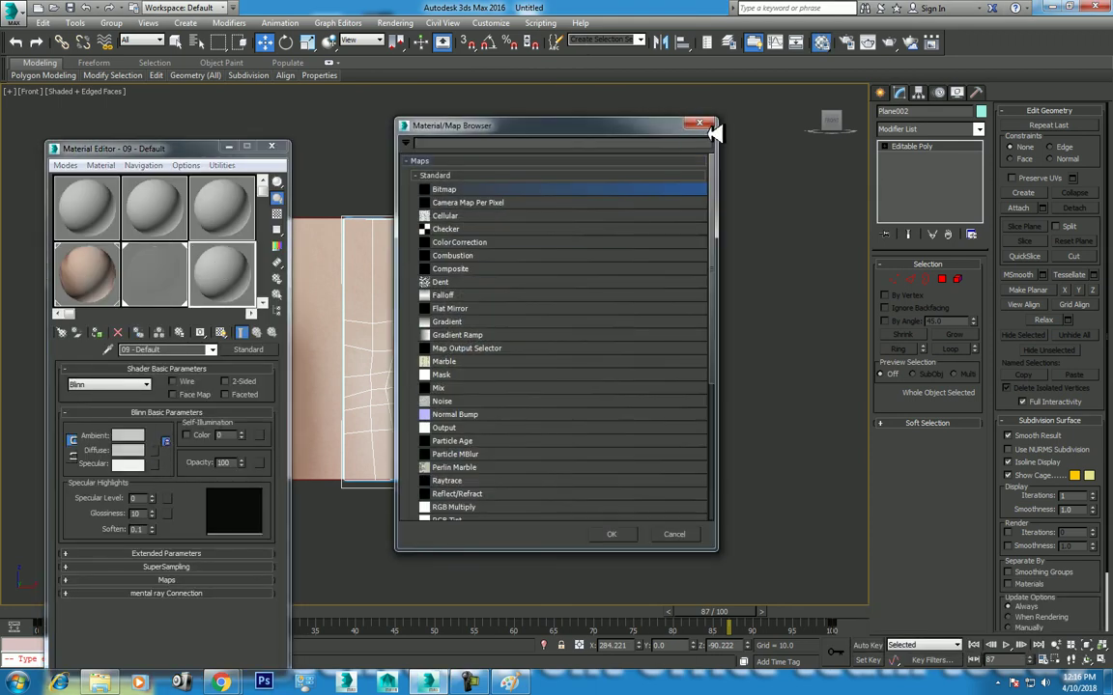
{"action": "left_click", "coordinate": [644, 109]}
{"action": "left_click", "coordinate": [99, 278]}
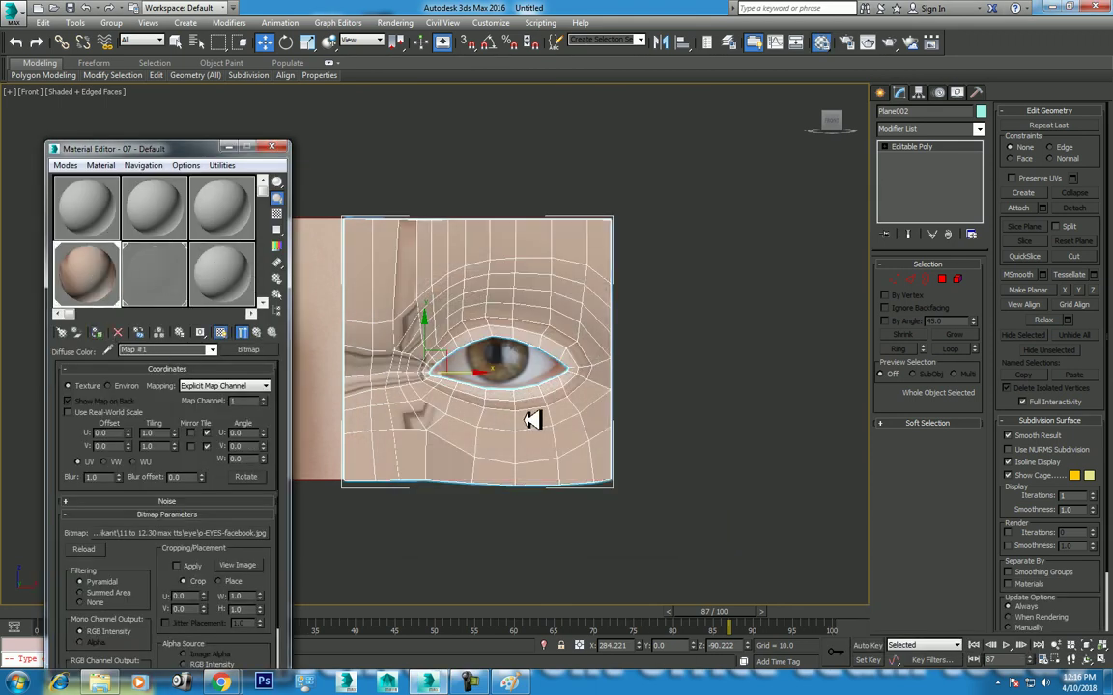
Step: Isolate the eye mesh, add then delete a UVW Map modifier, and close the Material Editor
{"action": "key", "text": "alt+q"}
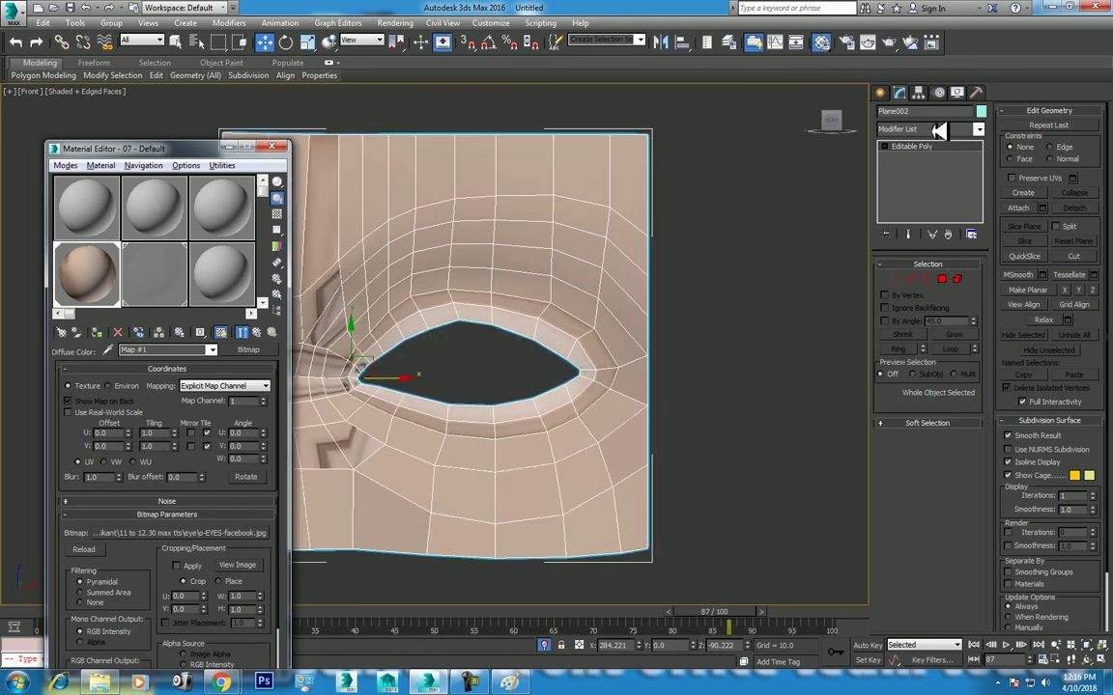
{"action": "left_click", "coordinate": [941, 124]}
{"action": "scroll", "coordinate": [942, 123], "scroll_direction": "down", "scroll_amount": 15}
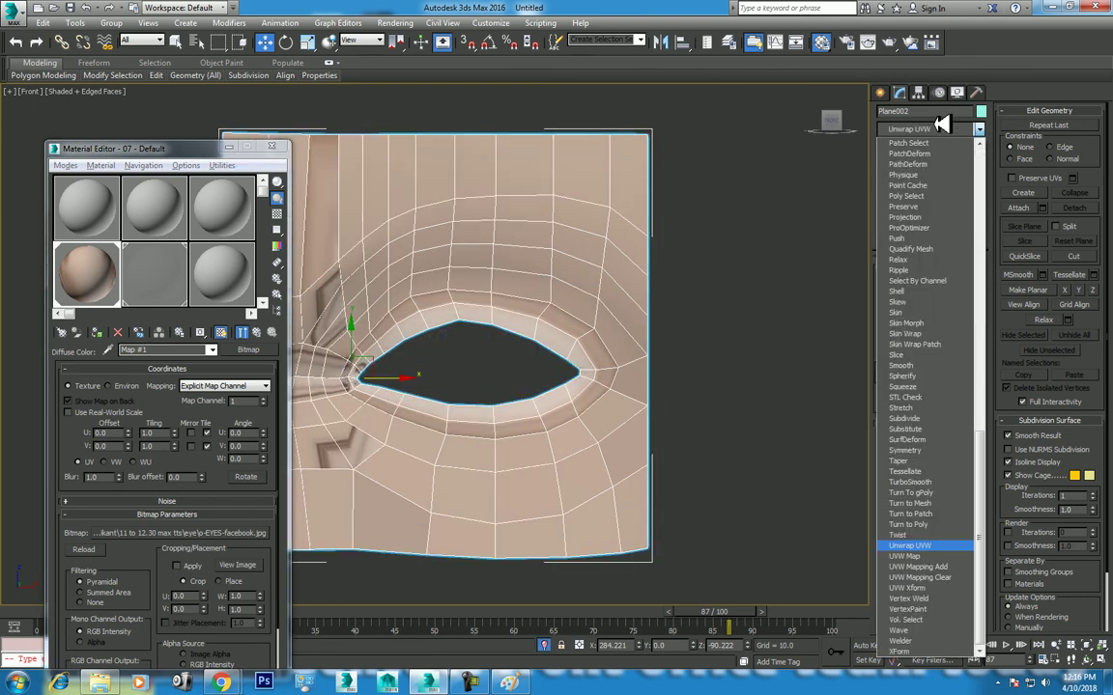
{"action": "left_click", "coordinate": [951, 555]}
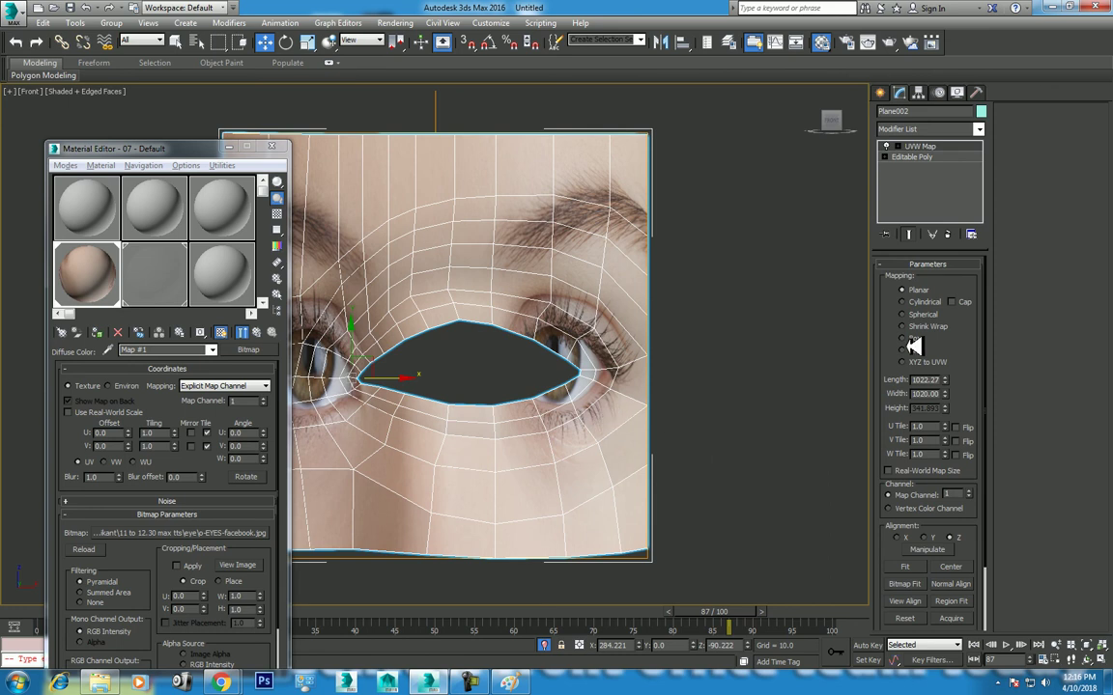
{"action": "right_click", "coordinate": [884, 215]}
{"action": "left_click", "coordinate": [831, 299]}
{"action": "left_click", "coordinate": [273, 146]}
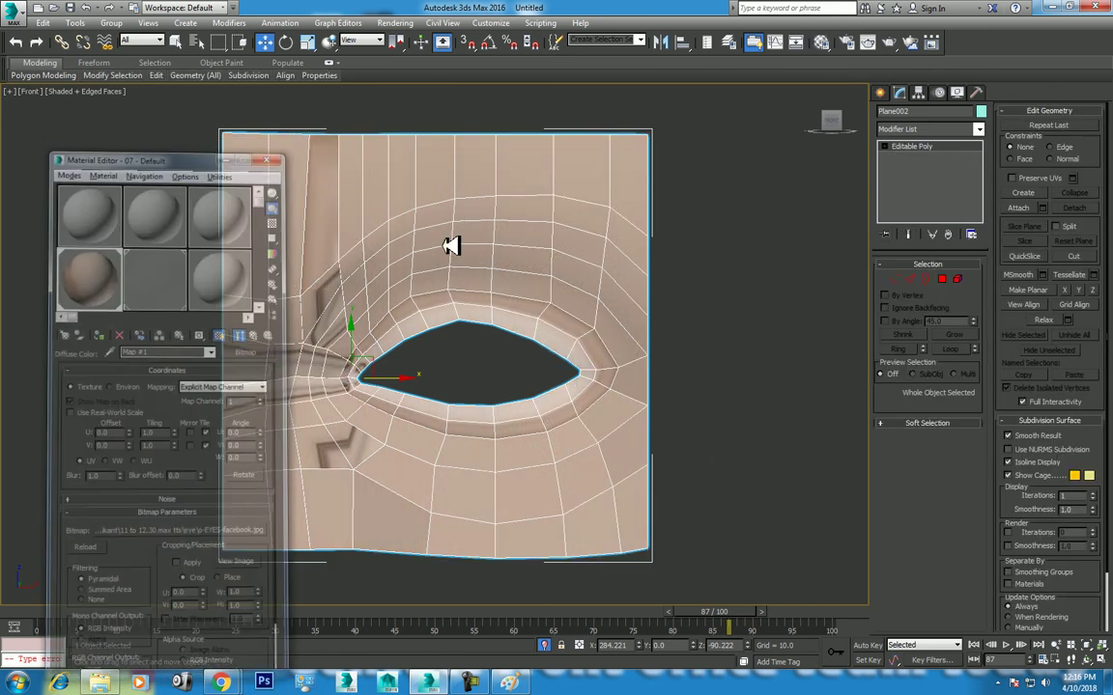
{"action": "middle_click_drag", "start_coordinate": [423, 348], "coordinate": [538, 319]}
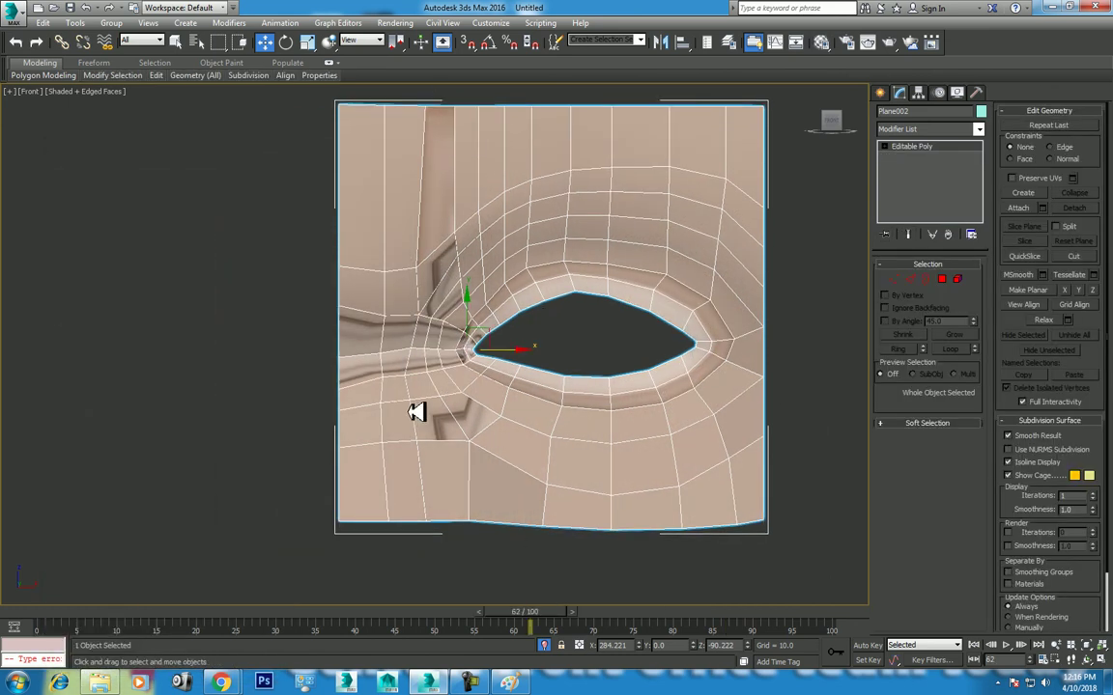
Step: Snap Plane002's pivot to the mesh's left edge
{"action": "left_click", "coordinate": [924, 128]}
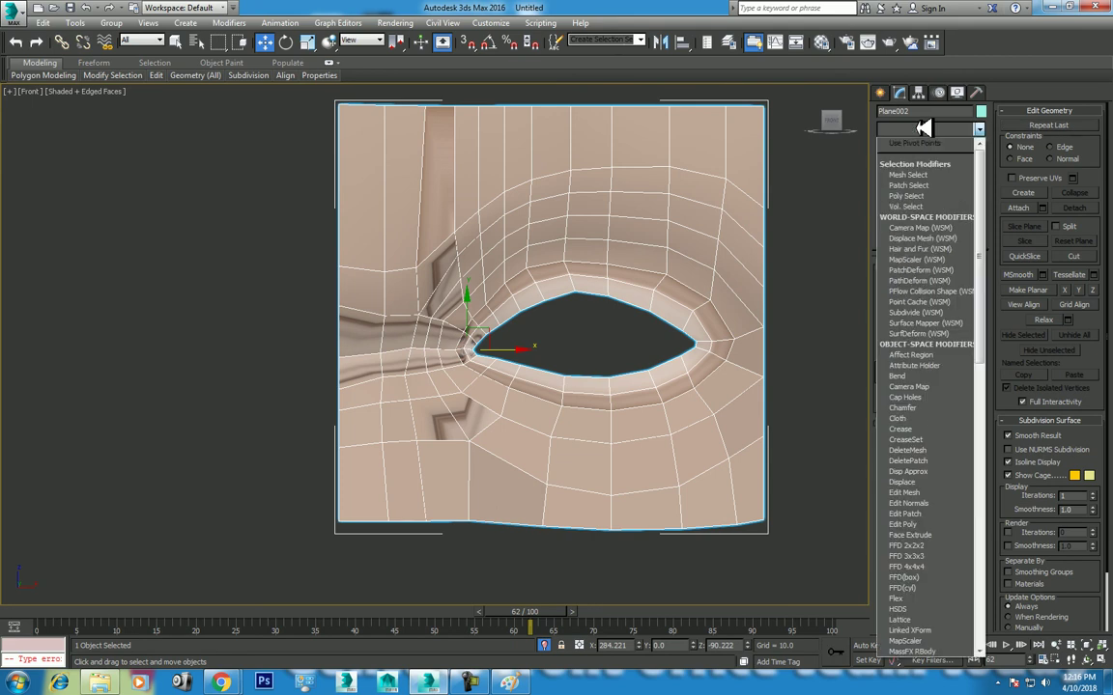
{"action": "left_click", "coordinate": [918, 90]}
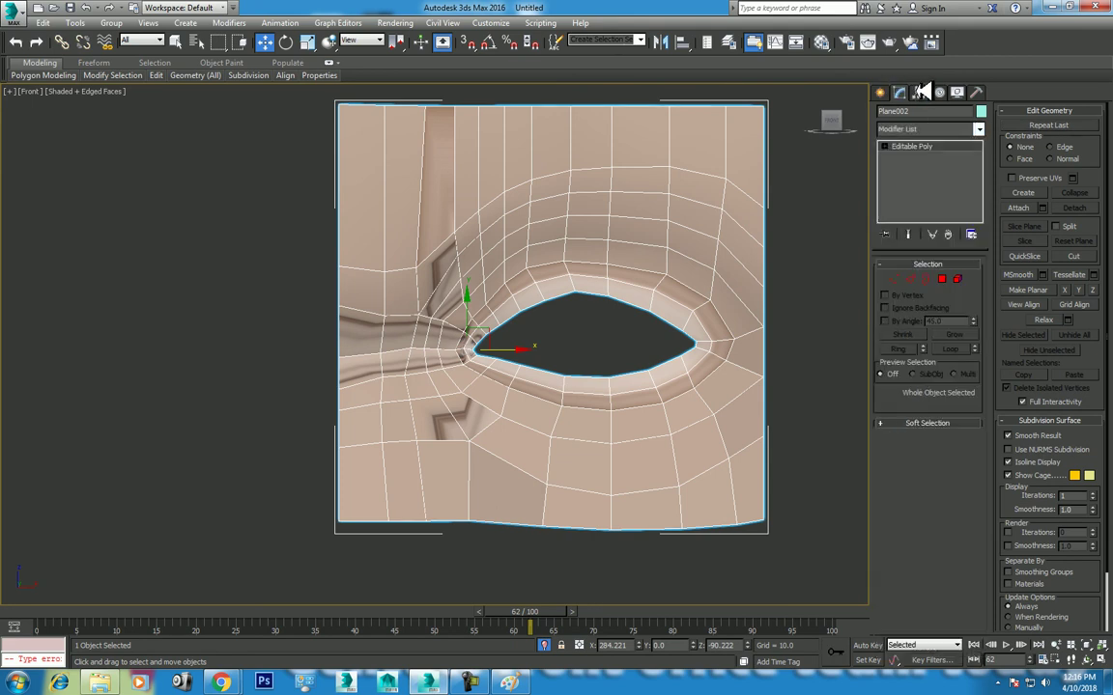
{"action": "left_click", "coordinate": [918, 92]}
{"action": "left_click", "coordinate": [927, 177]}
{"action": "key", "text": "s"}
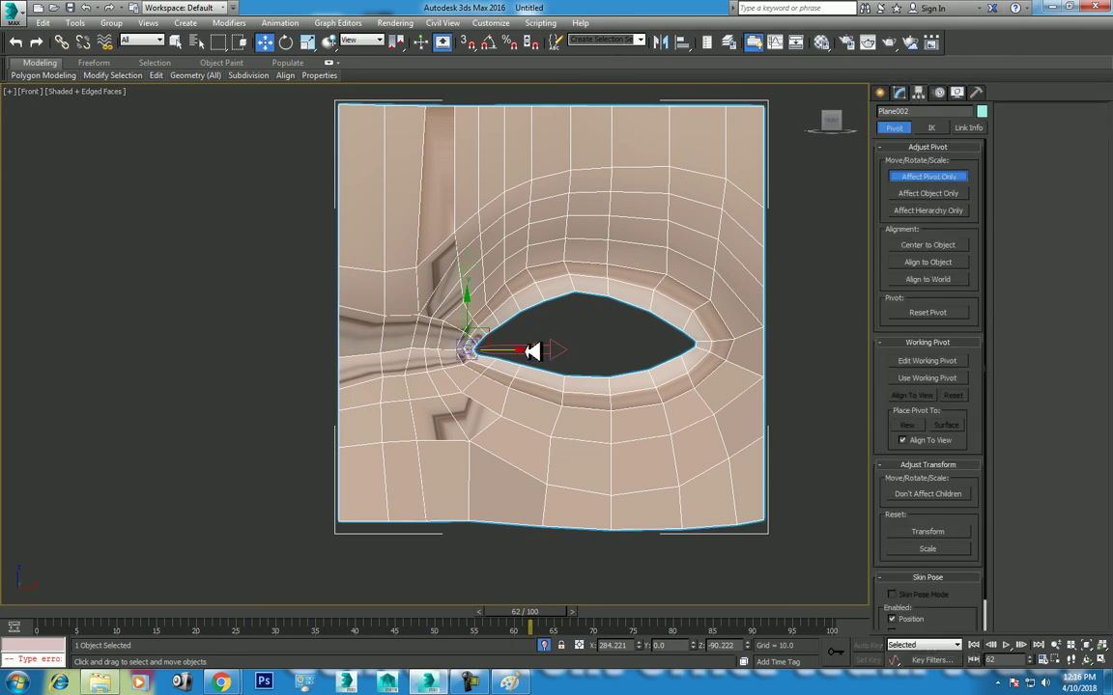
{"action": "left_click_drag", "start_coordinate": [496, 335], "coordinate": [353, 359]}
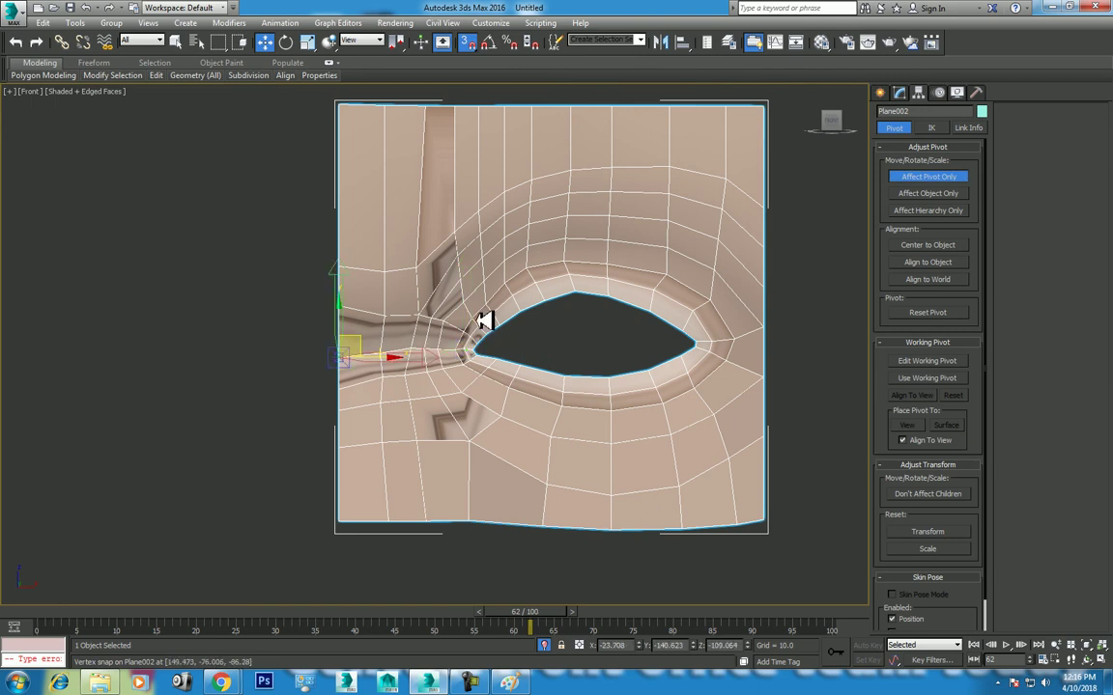
{"action": "left_click", "coordinate": [936, 177]}
{"action": "left_click", "coordinate": [900, 92]}
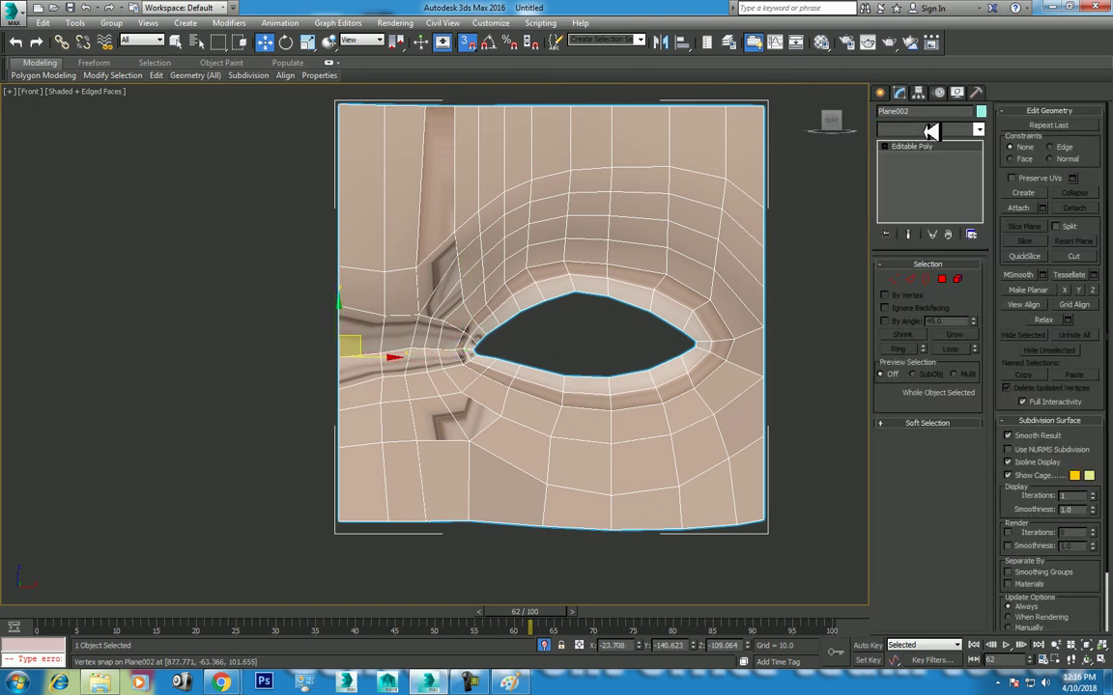
Step: Apply a Symmetry modifier to mirror the half mesh into both eyes
{"action": "left_click", "coordinate": [928, 129]}
{"action": "type", "text": "sym"}
{"action": "key", "text": "Return"}
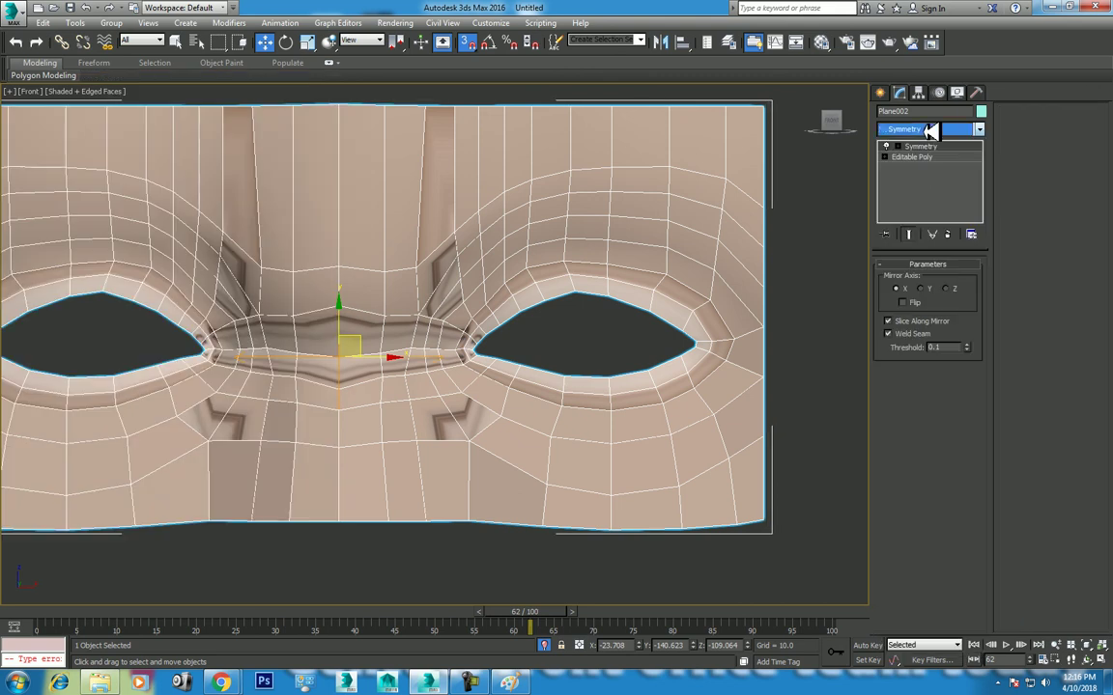
{"action": "left_click", "coordinate": [951, 145]}
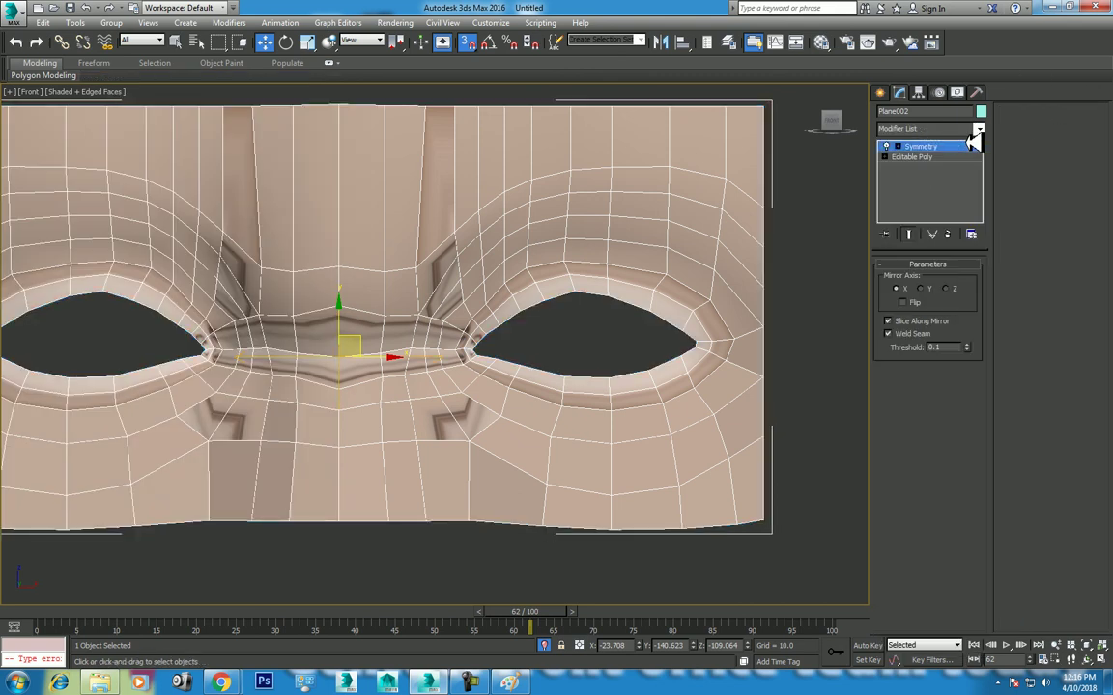
Step: Add a UVW Map modifier on top of Symmetry, then deselect and zoom in on the mesh
{"action": "left_click", "coordinate": [927, 129]}
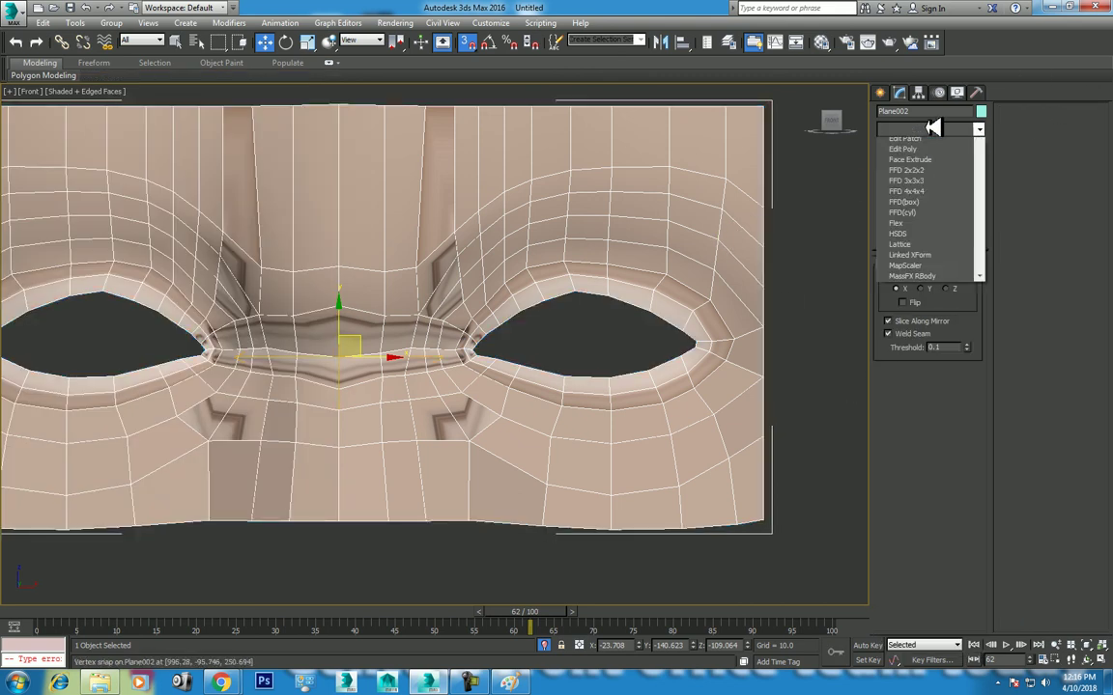
{"action": "type", "text": "u"}
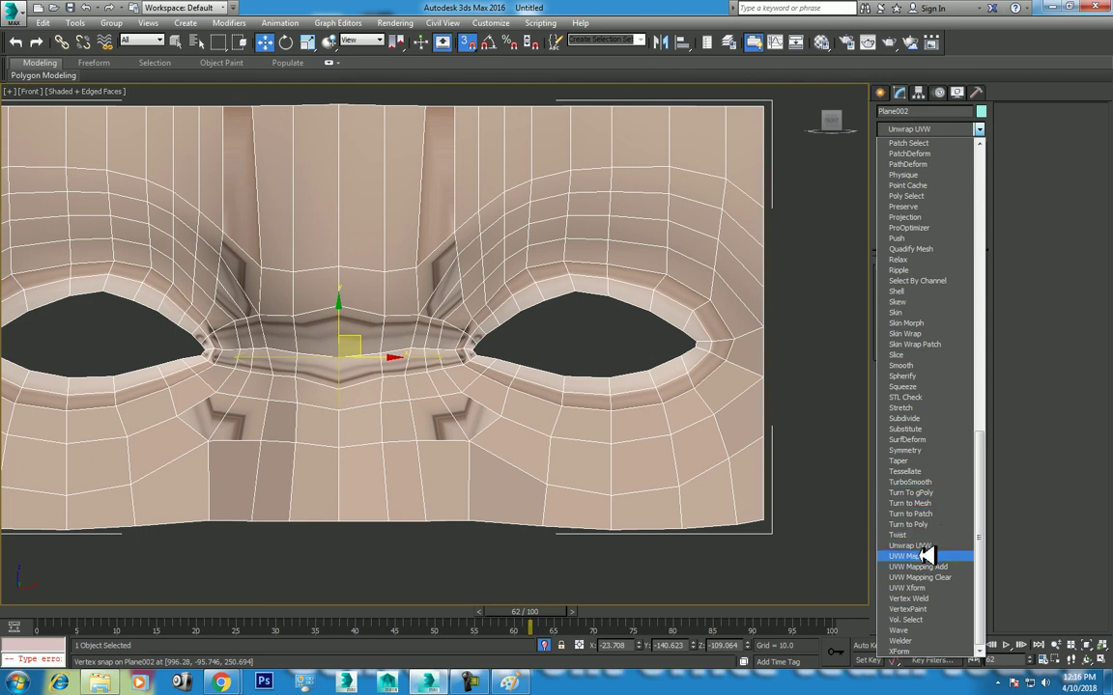
{"action": "left_click", "coordinate": [923, 556]}
{"action": "left_click", "coordinate": [598, 510]}
{"action": "scroll", "coordinate": [577, 437], "scroll_direction": "up", "scroll_amount": 2}
{"action": "scroll", "coordinate": [569, 419], "scroll_direction": "up", "scroll_amount": 3}
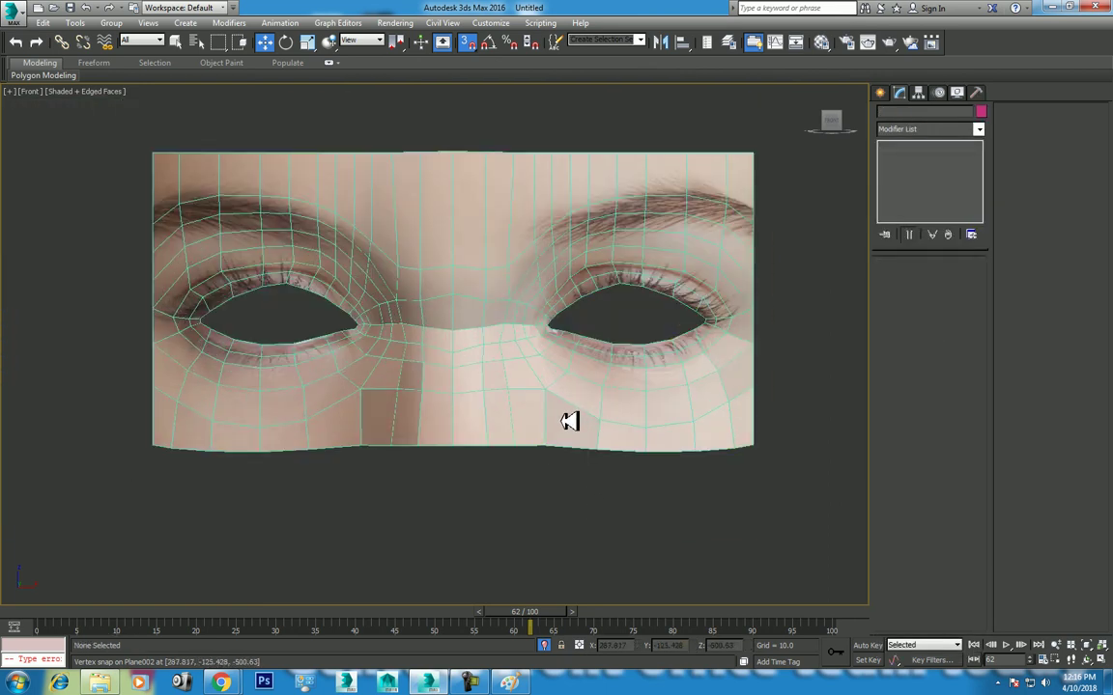
{"action": "scroll", "coordinate": [591, 452], "scroll_direction": "down", "scroll_amount": 1}
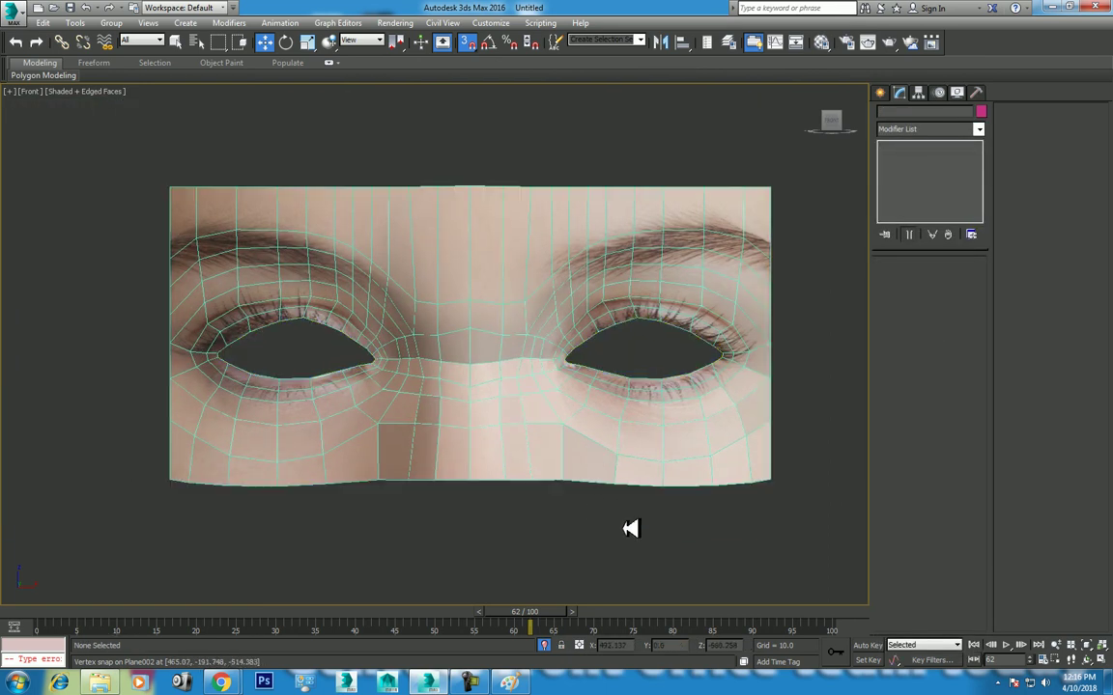
Step: Render the front view, select all polygons at the Editable Poly level, and render again
{"action": "key", "text": "shift+q"}
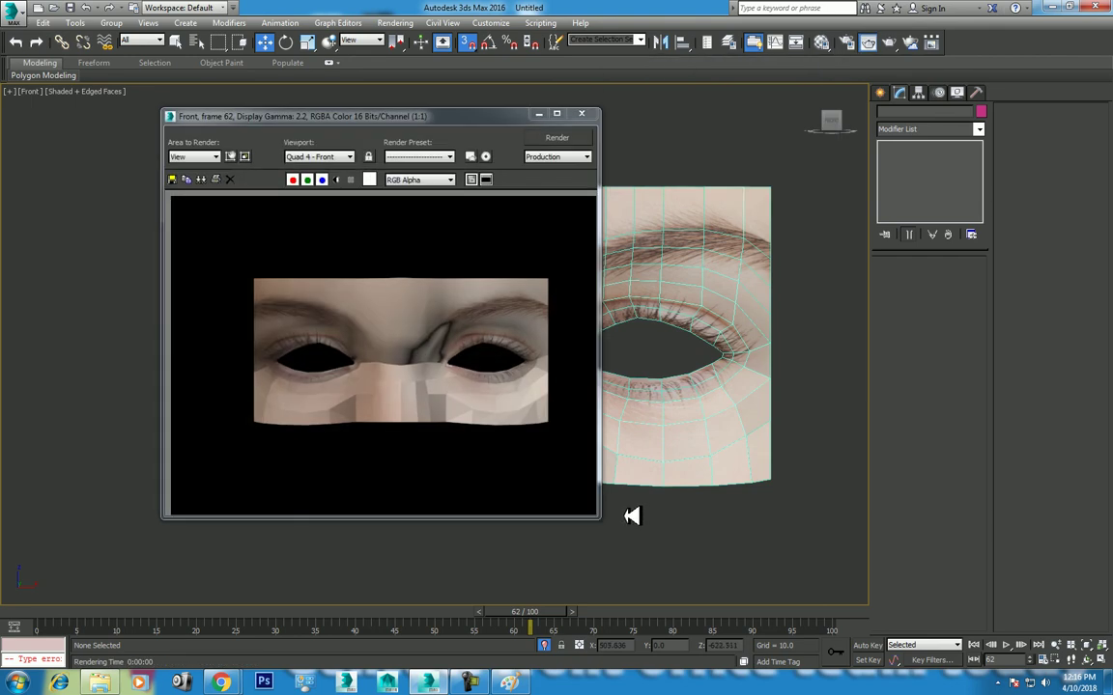
{"action": "left_click", "coordinate": [582, 114]}
{"action": "left_click", "coordinate": [630, 243]}
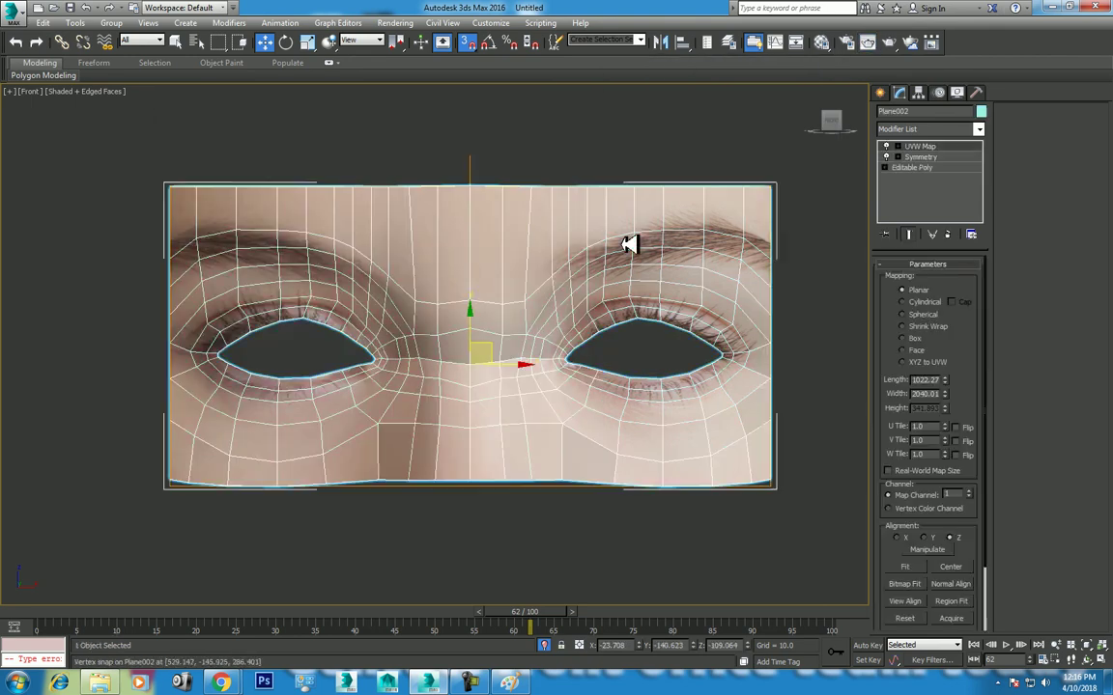
{"action": "left_click", "coordinate": [911, 167]}
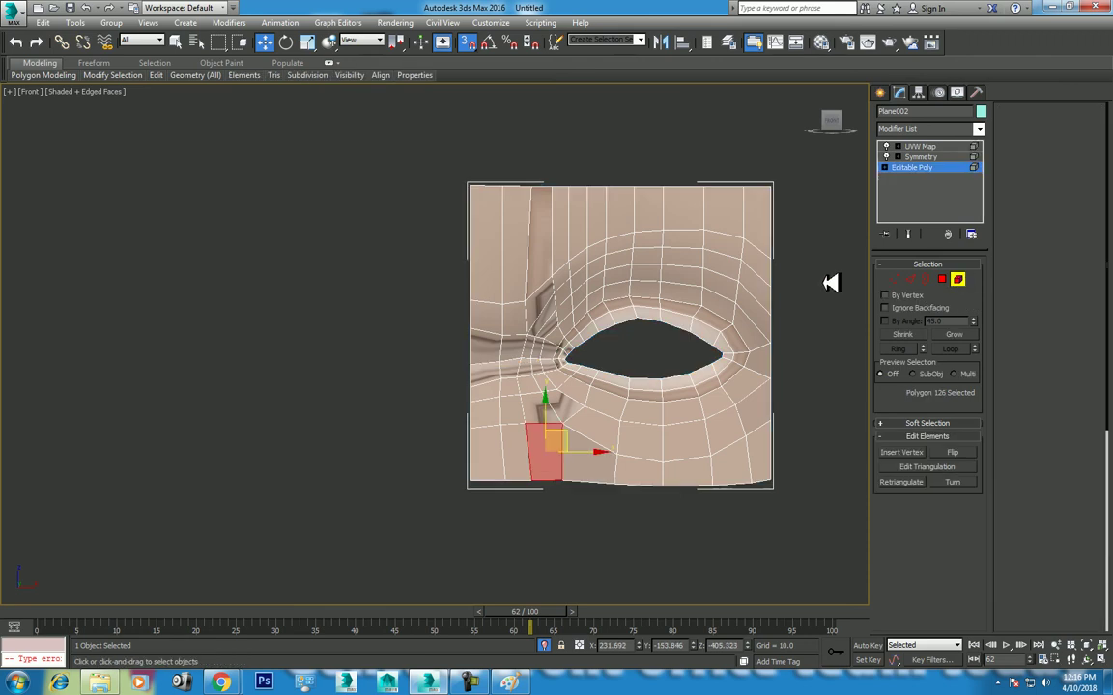
{"action": "key", "text": "ctrl+a"}
{"action": "scroll", "coordinate": [1022, 299], "scroll_direction": "down", "scroll_amount": 3}
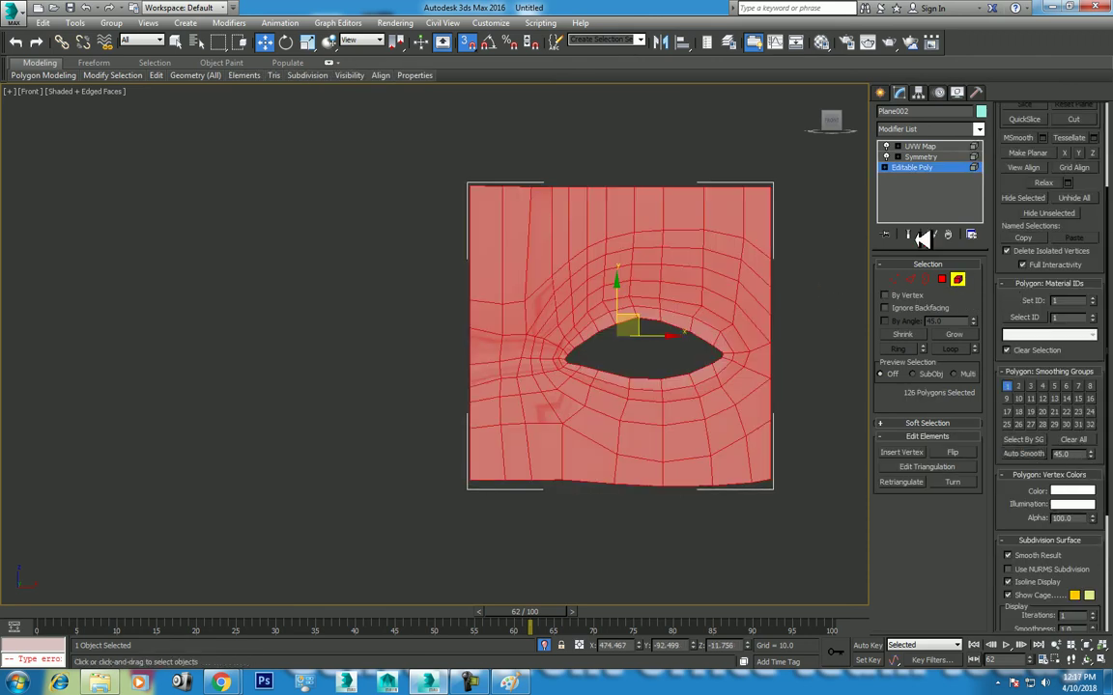
{"action": "left_click", "coordinate": [919, 145]}
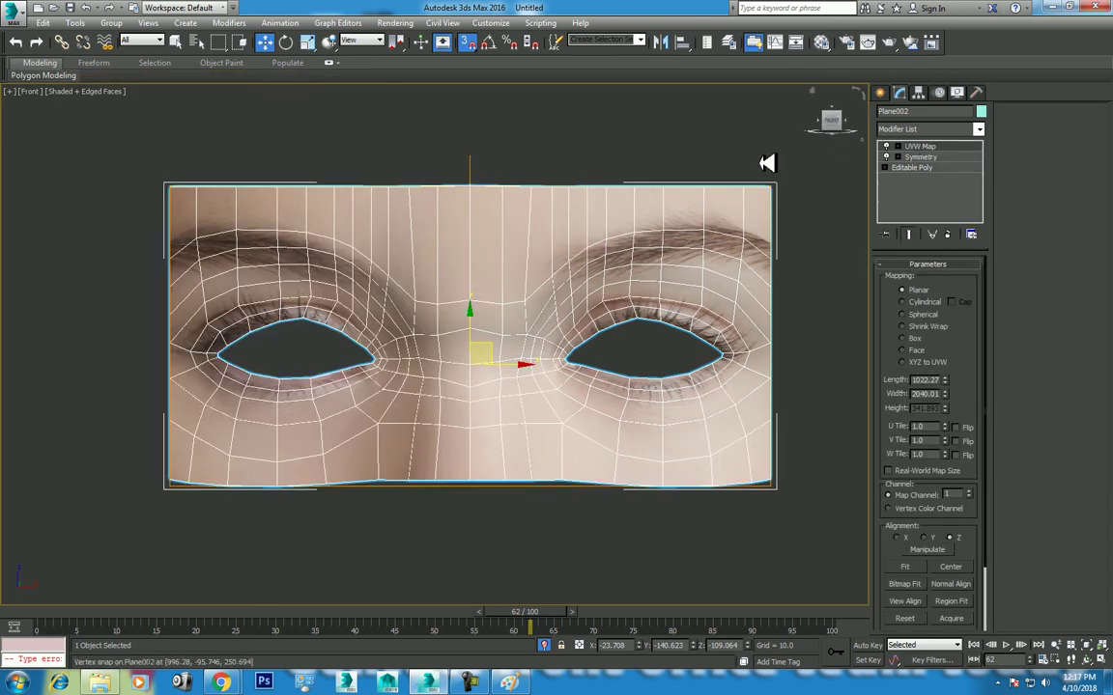
{"action": "left_click", "coordinate": [767, 164]}
{"action": "key", "text": "shift+q"}
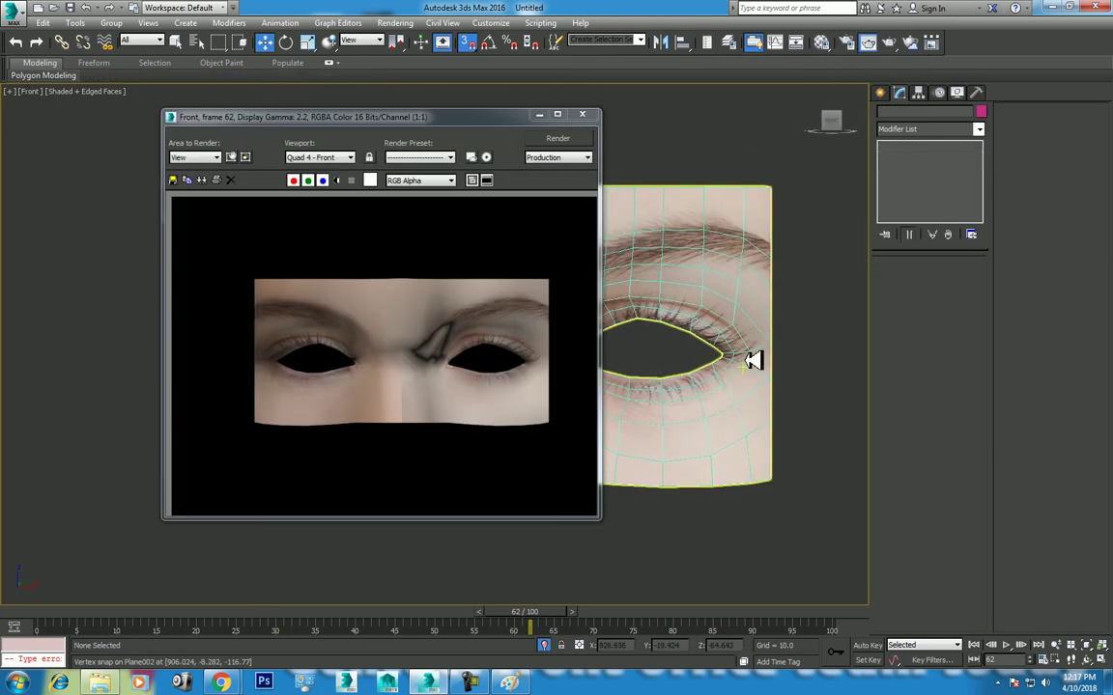
{"action": "left_click", "coordinate": [591, 116]}
Step: Add MeshSmooth above UVW Map on Plane002 and render the smoothed front view
{"action": "left_click", "coordinate": [676, 316]}
{"action": "left_click", "coordinate": [520, 515]}
{"action": "left_click", "coordinate": [512, 430]}
{"action": "left_click", "coordinate": [939, 129]}
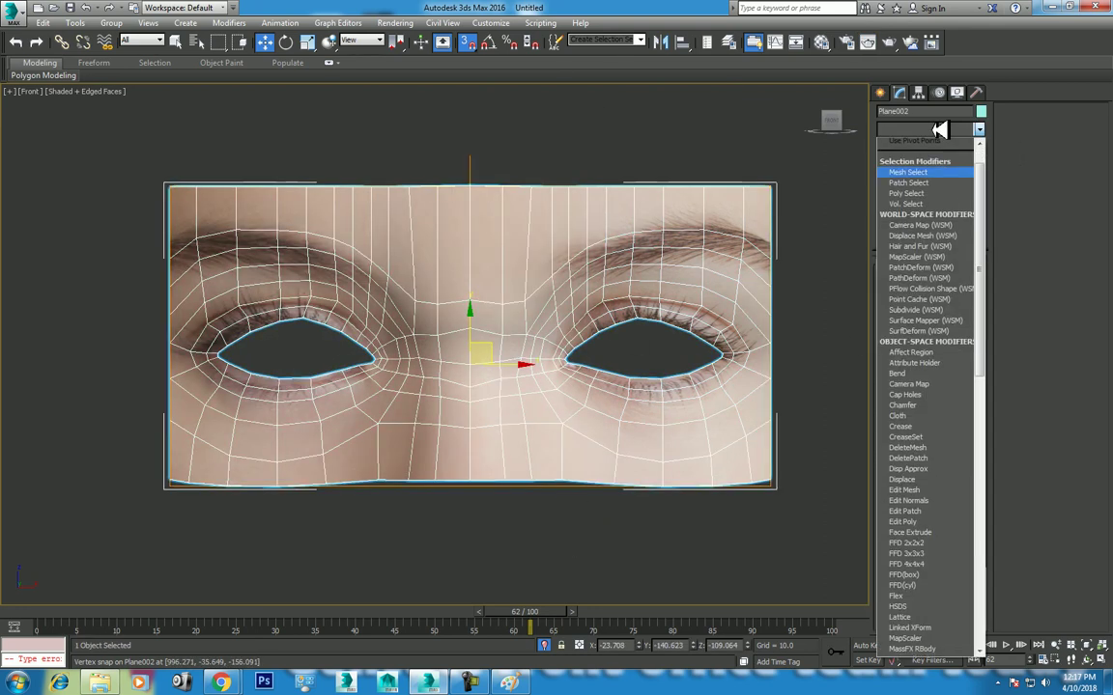
{"action": "scroll", "coordinate": [966, 193], "scroll_direction": "down", "scroll_amount": 1}
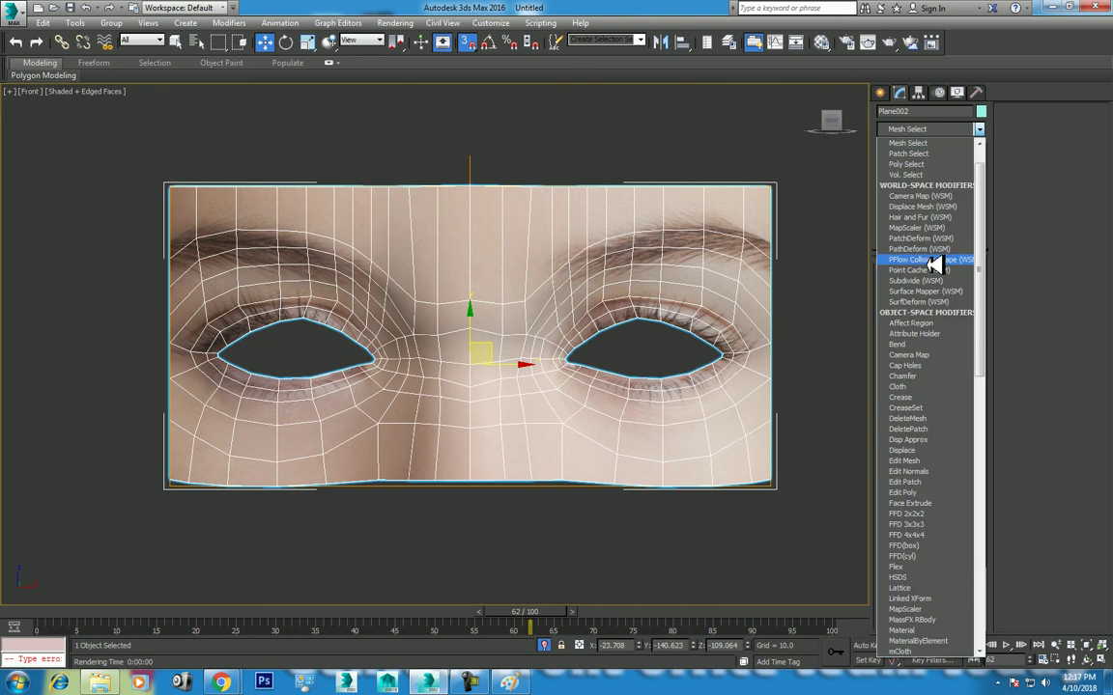
{"action": "scroll", "coordinate": [931, 367], "scroll_direction": "down", "scroll_amount": 15}
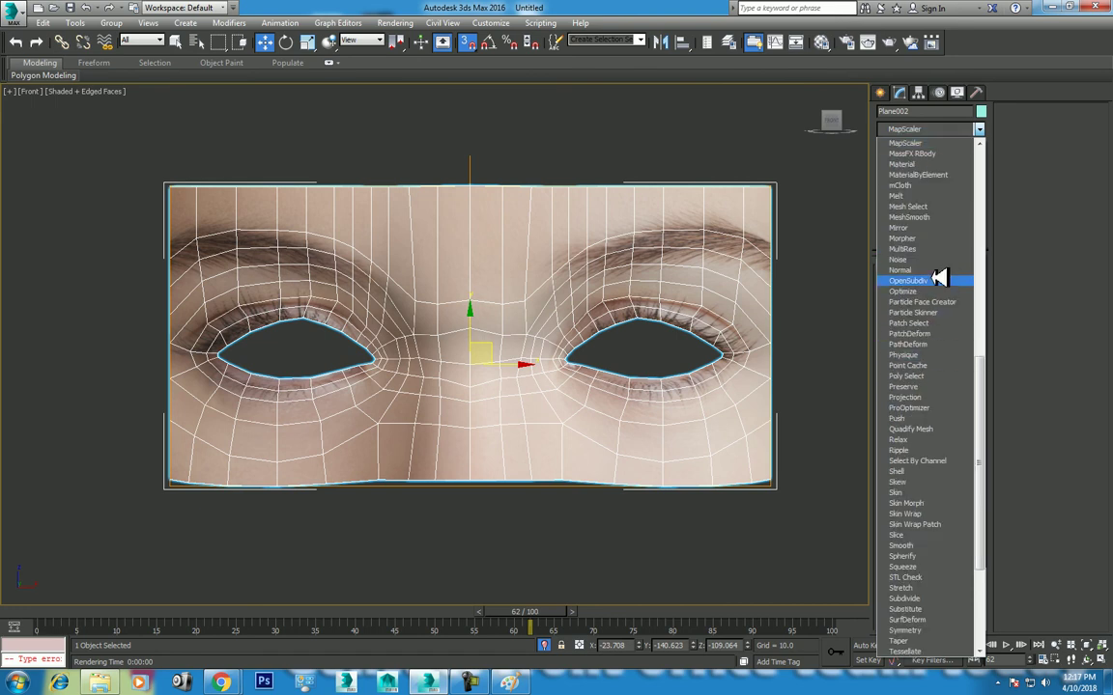
{"action": "left_click", "coordinate": [931, 217]}
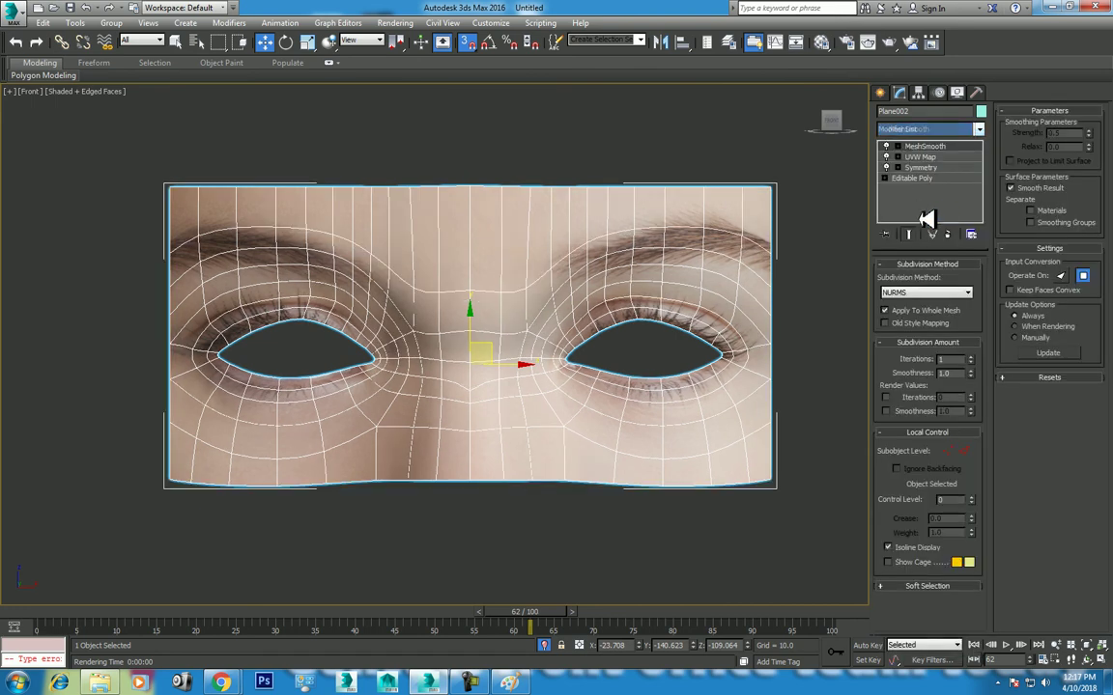
{"action": "left_click", "coordinate": [570, 532]}
{"action": "key", "text": "shift+q"}
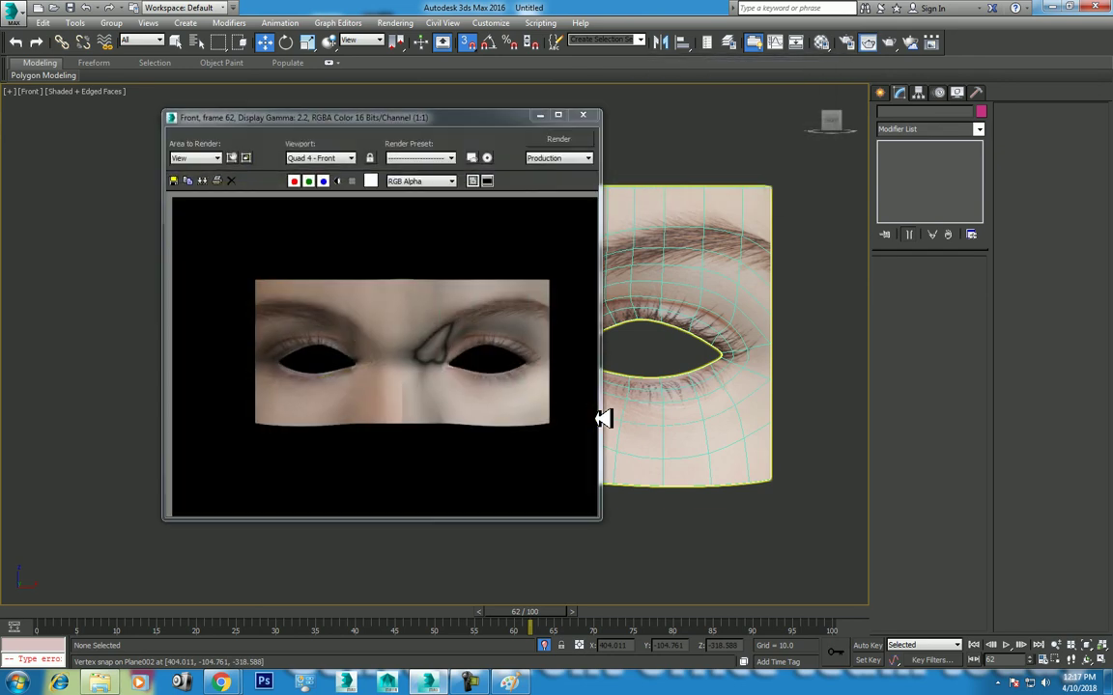
Step: Create a Standard Skylight, Sky001, below the mesh with Cast Shadows enabled
{"action": "left_click", "coordinate": [579, 116]}
{"action": "left_click", "coordinate": [880, 92]}
{"action": "left_click", "coordinate": [916, 113]}
{"action": "left_click", "coordinate": [930, 132]}
{"action": "left_click", "coordinate": [894, 152]}
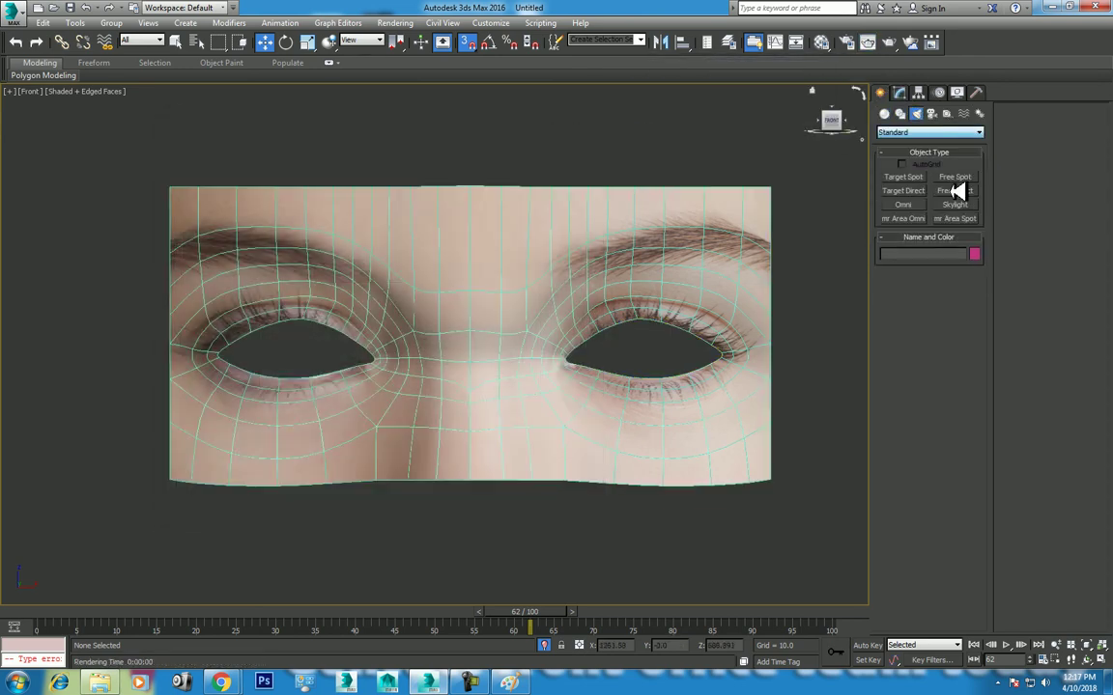
{"action": "left_click", "coordinate": [954, 205]}
{"action": "left_click", "coordinate": [630, 558]}
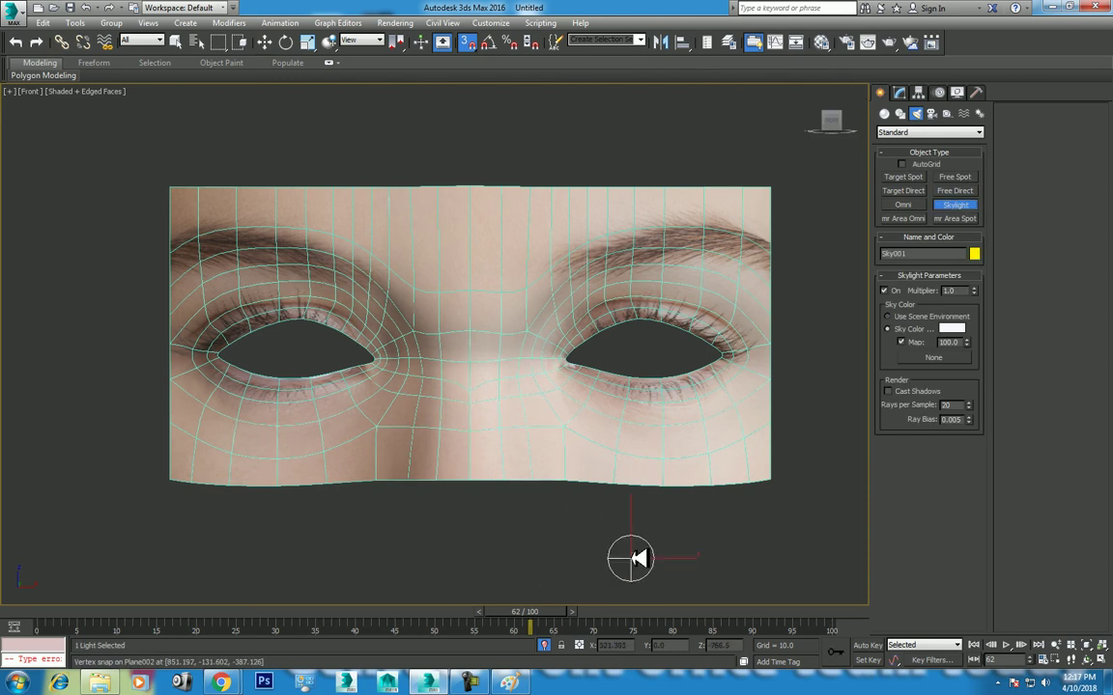
{"action": "left_click", "coordinate": [887, 391]}
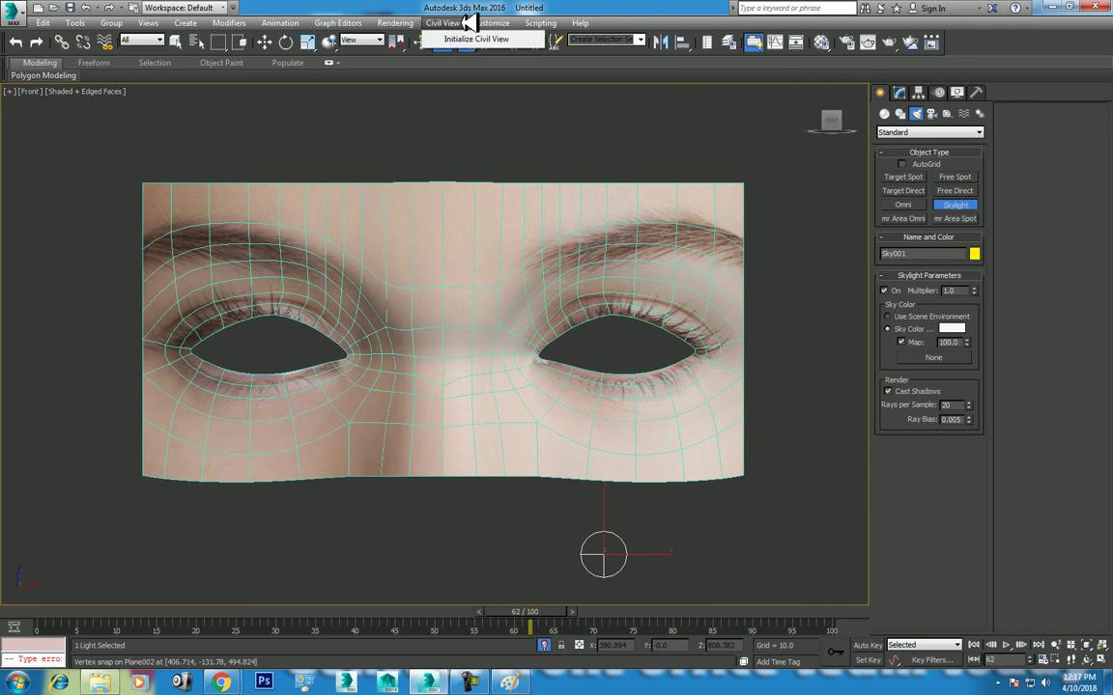
Step: Set the environment background colour to grey (119) and render the scene
{"action": "left_click", "coordinate": [395, 23]}
{"action": "left_click", "coordinate": [546, 220]}
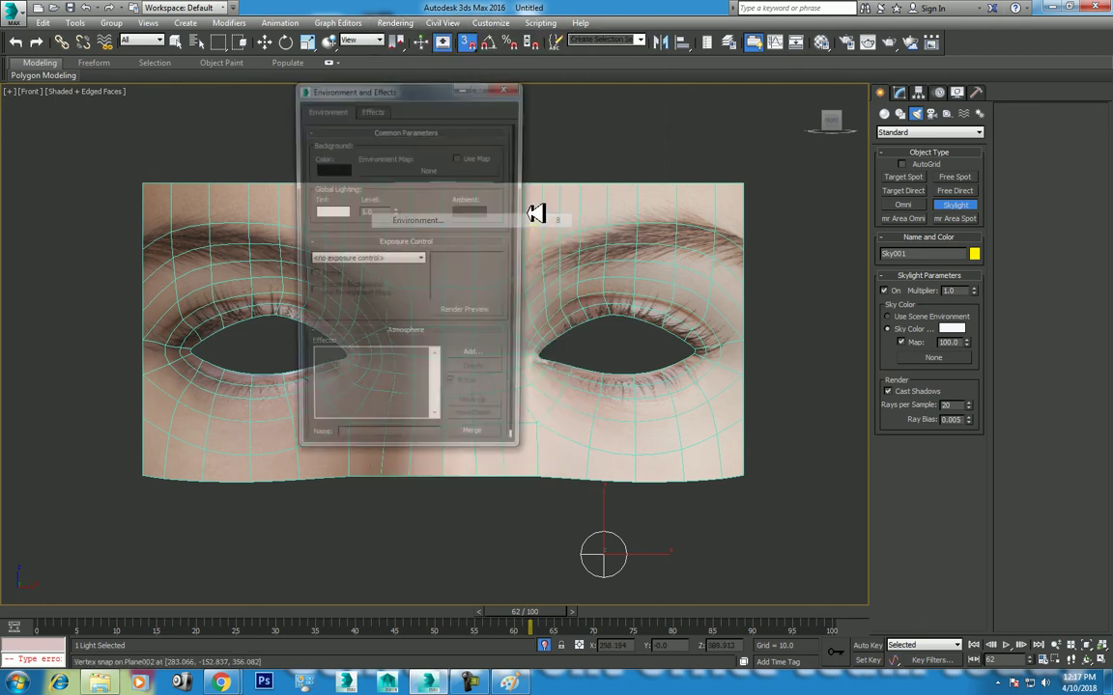
{"action": "left_click", "coordinate": [340, 166]}
{"action": "left_click_drag", "start_coordinate": [397, 169], "coordinate": [392, 166]}
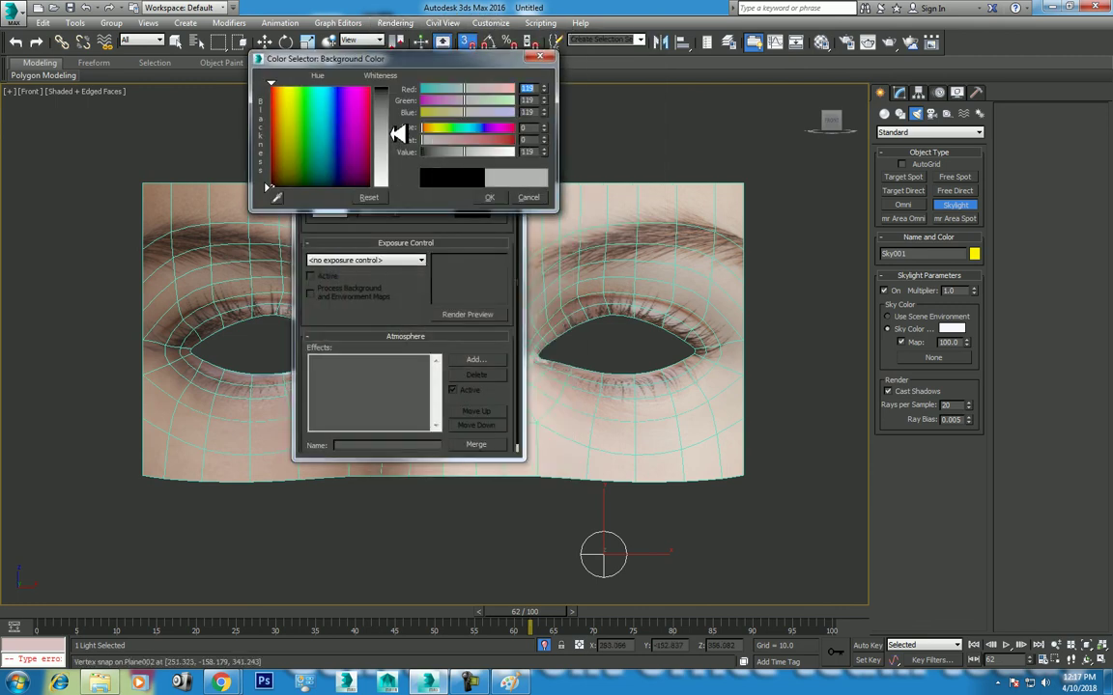
{"action": "left_click", "coordinate": [494, 193]}
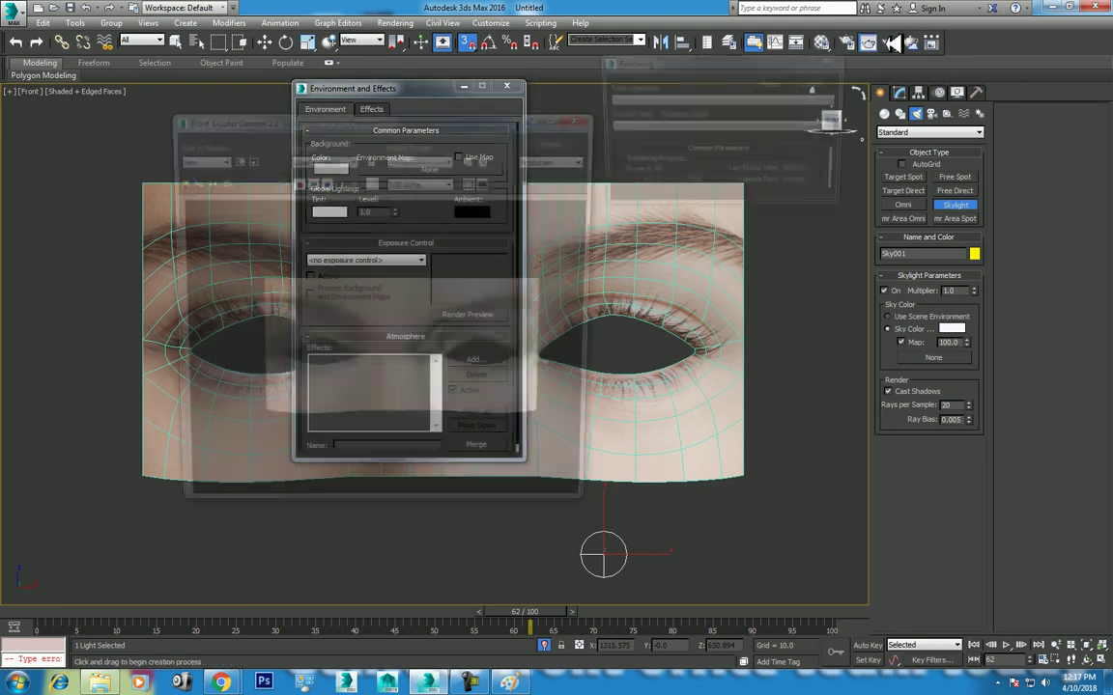
{"action": "left_click", "coordinate": [890, 42]}
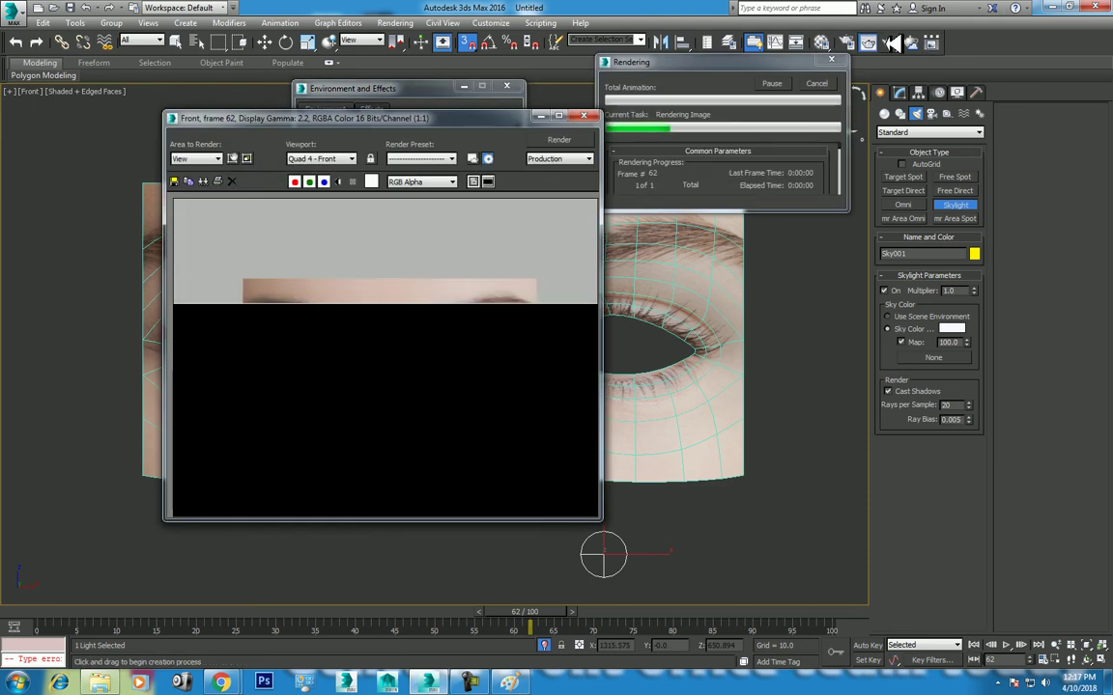